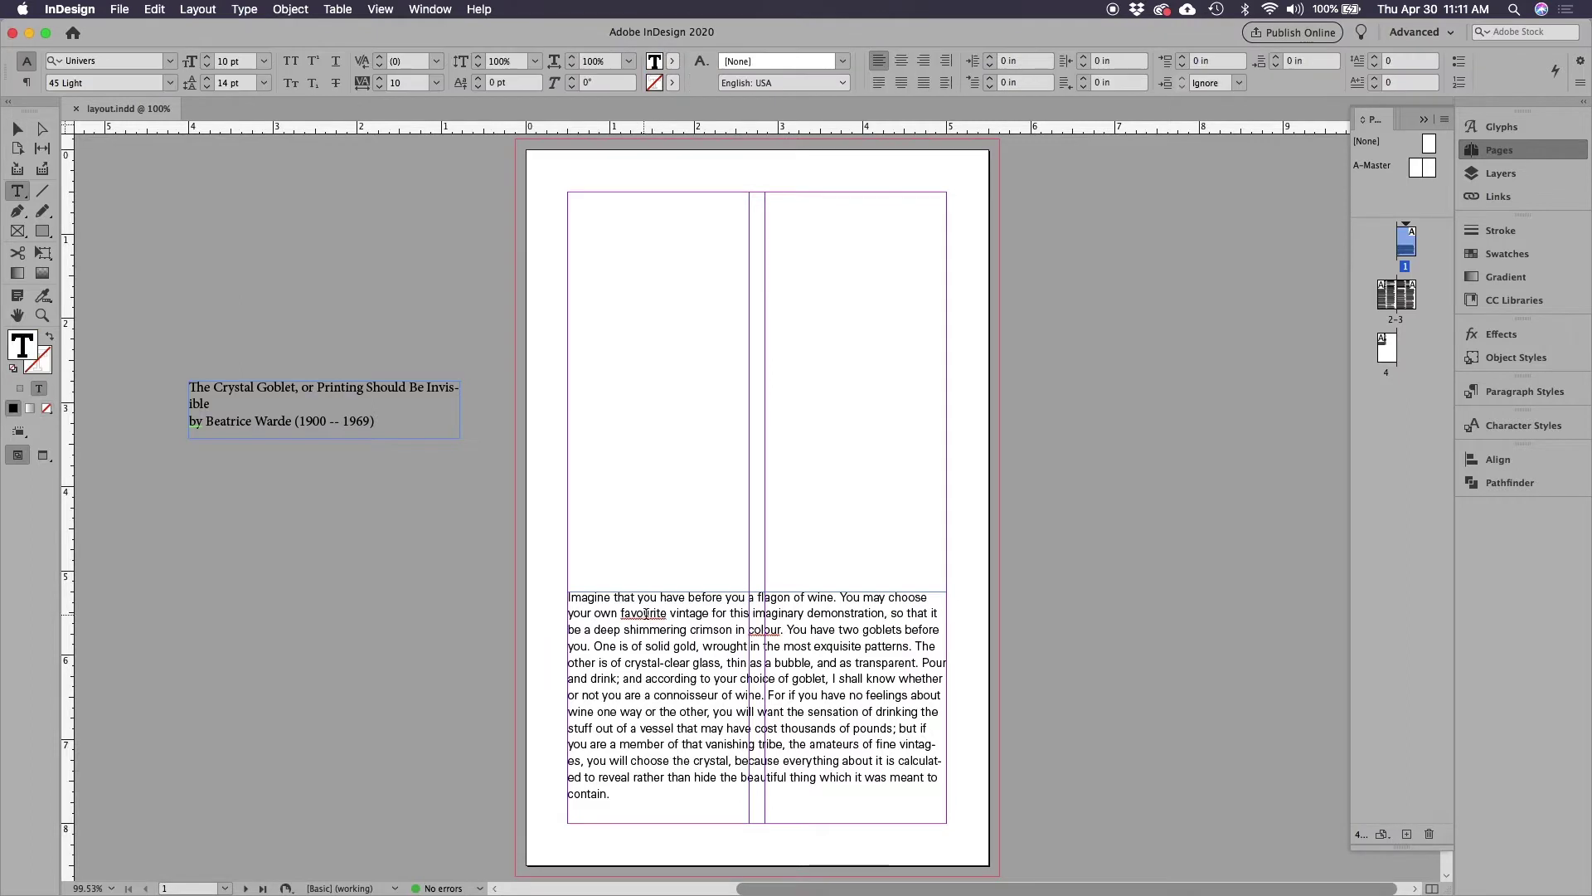
# - Start a spelling check on the word "colour" in page 1's opening paragraph and view the available search scopes
pyautogui.doubleClick(664, 615)
pyautogui.doubleClick(764, 629)
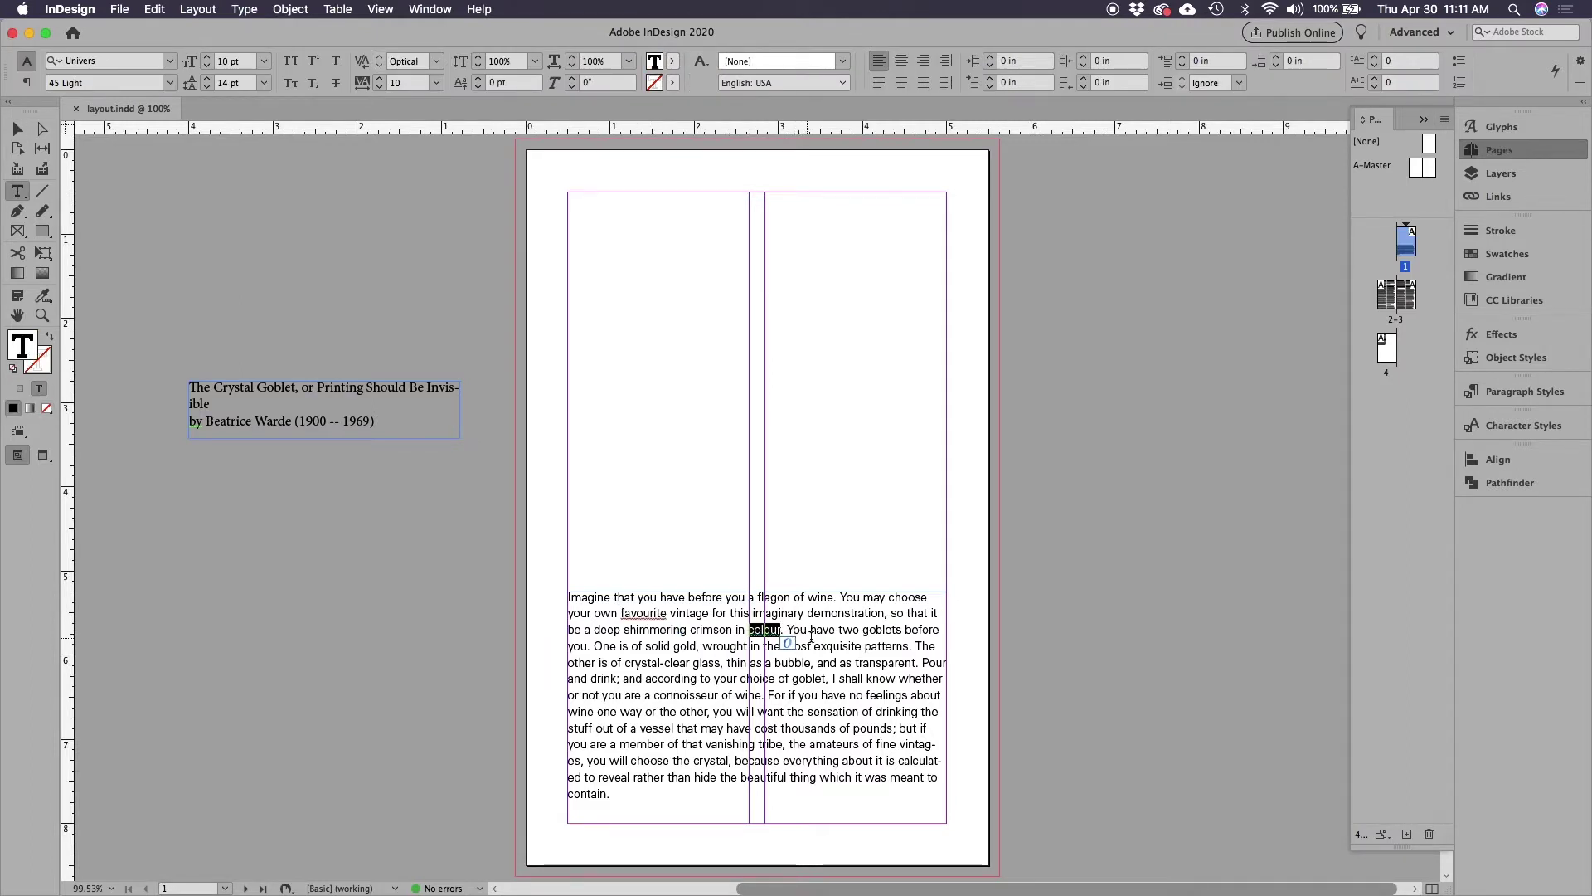
pyautogui.scroll(-10, 763, 638)
pyautogui.scroll(-4, 761, 638)
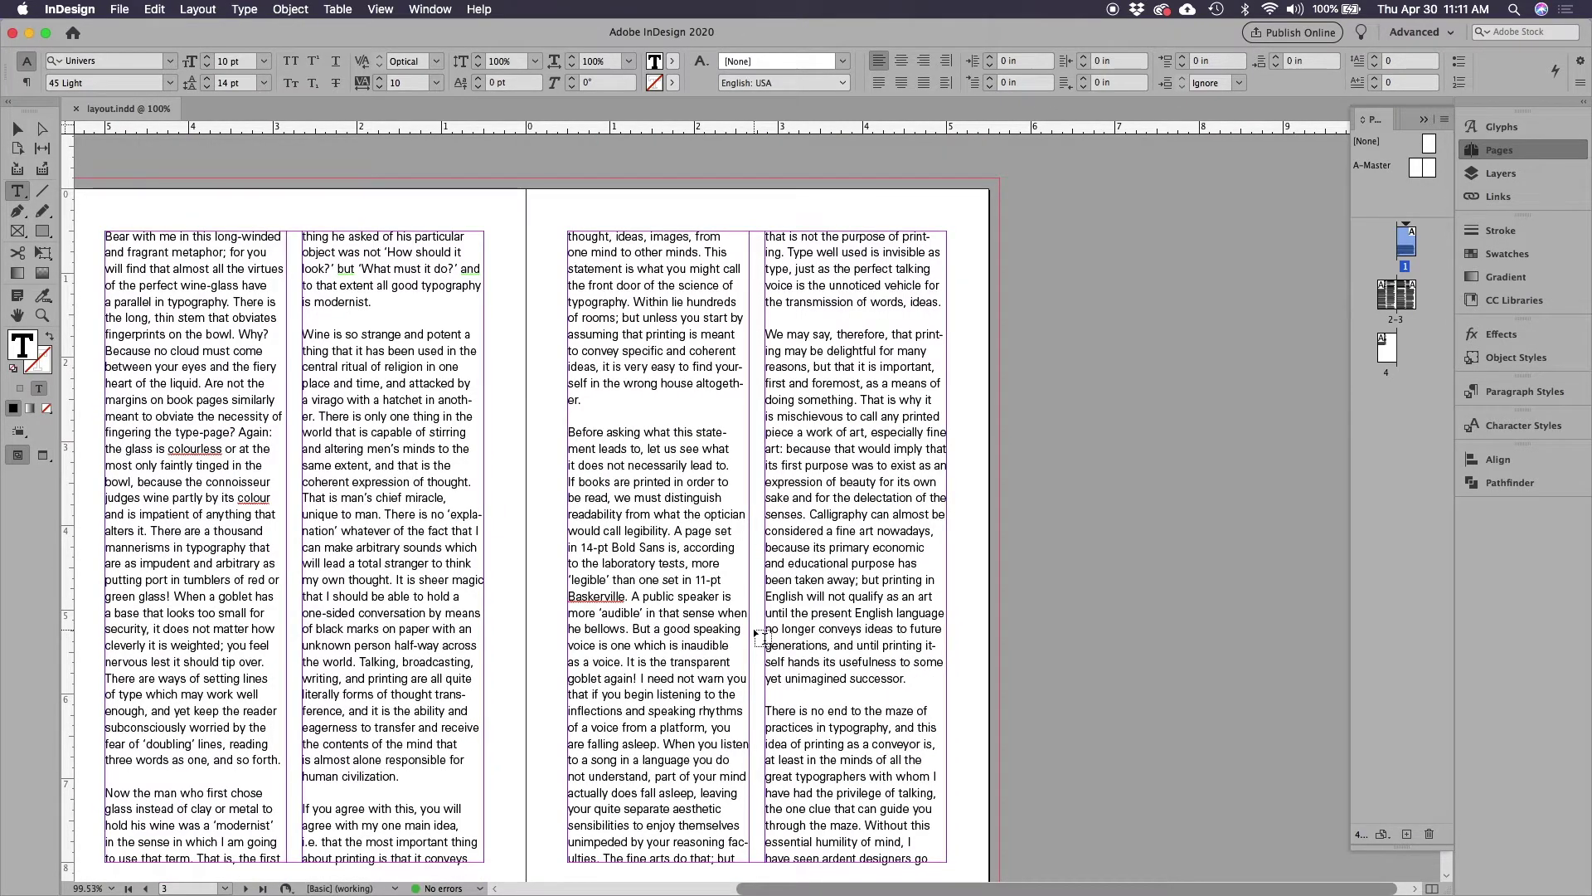
pyautogui.scroll(10, 761, 637)
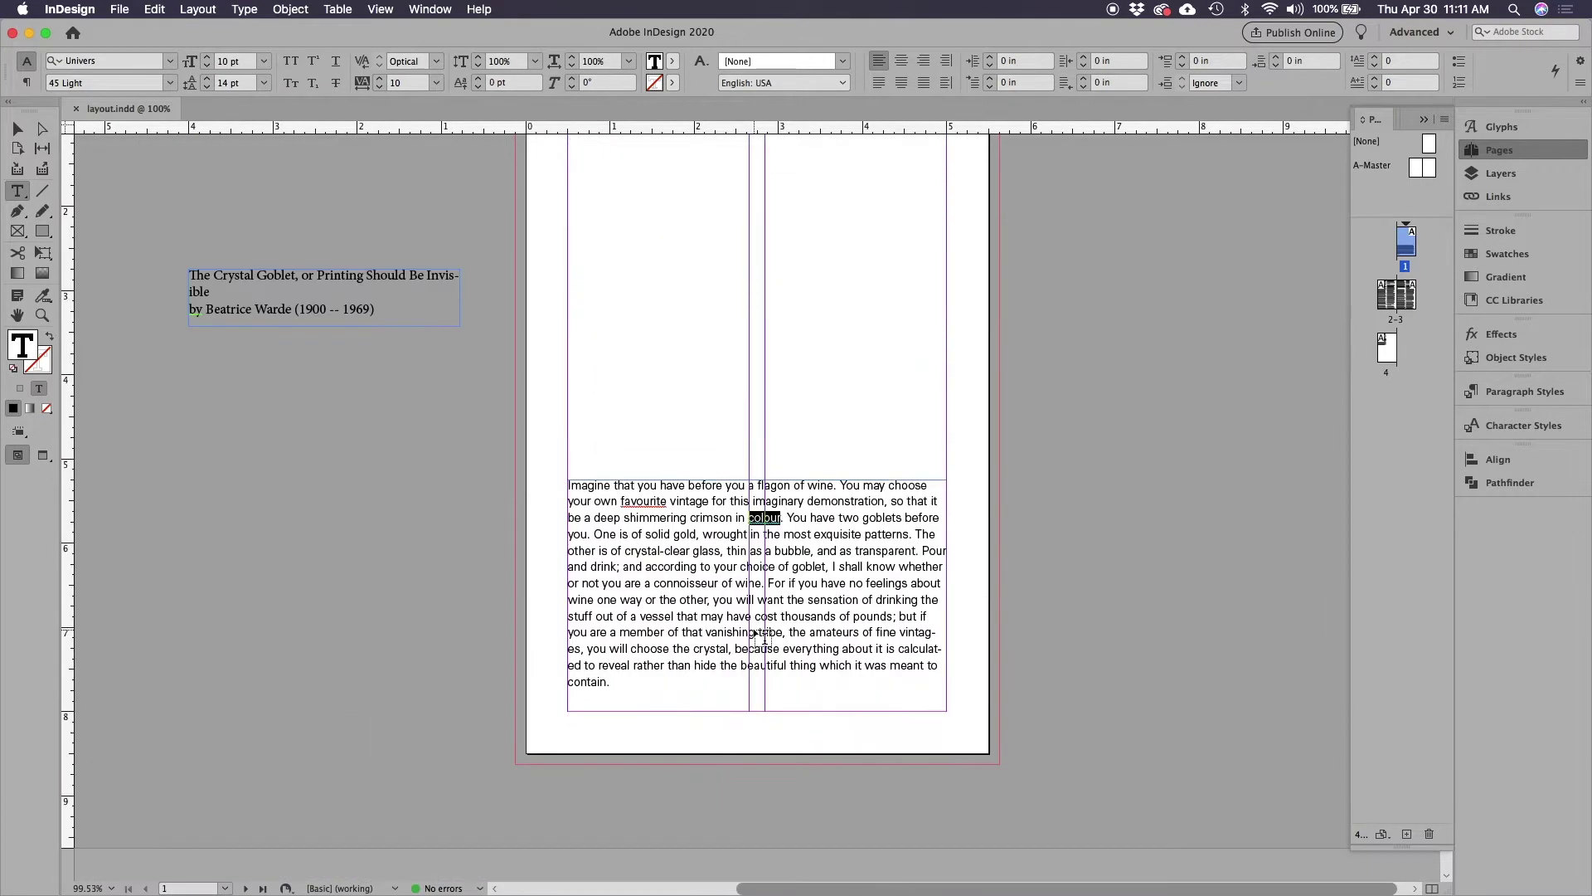
pyautogui.click(155, 10)
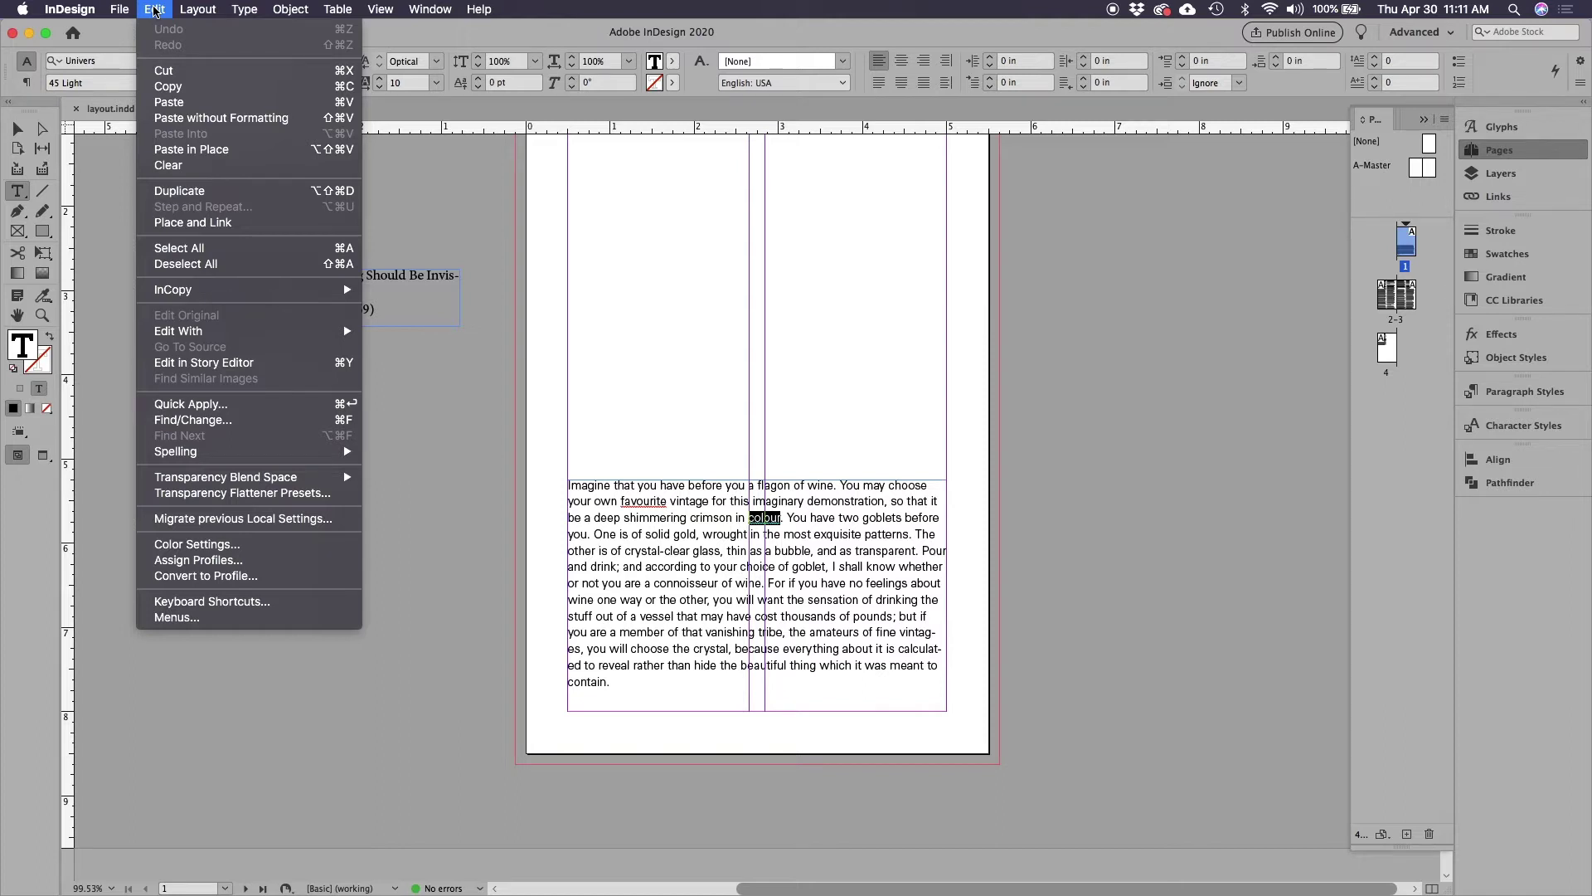
pyautogui.moveTo(239, 462)
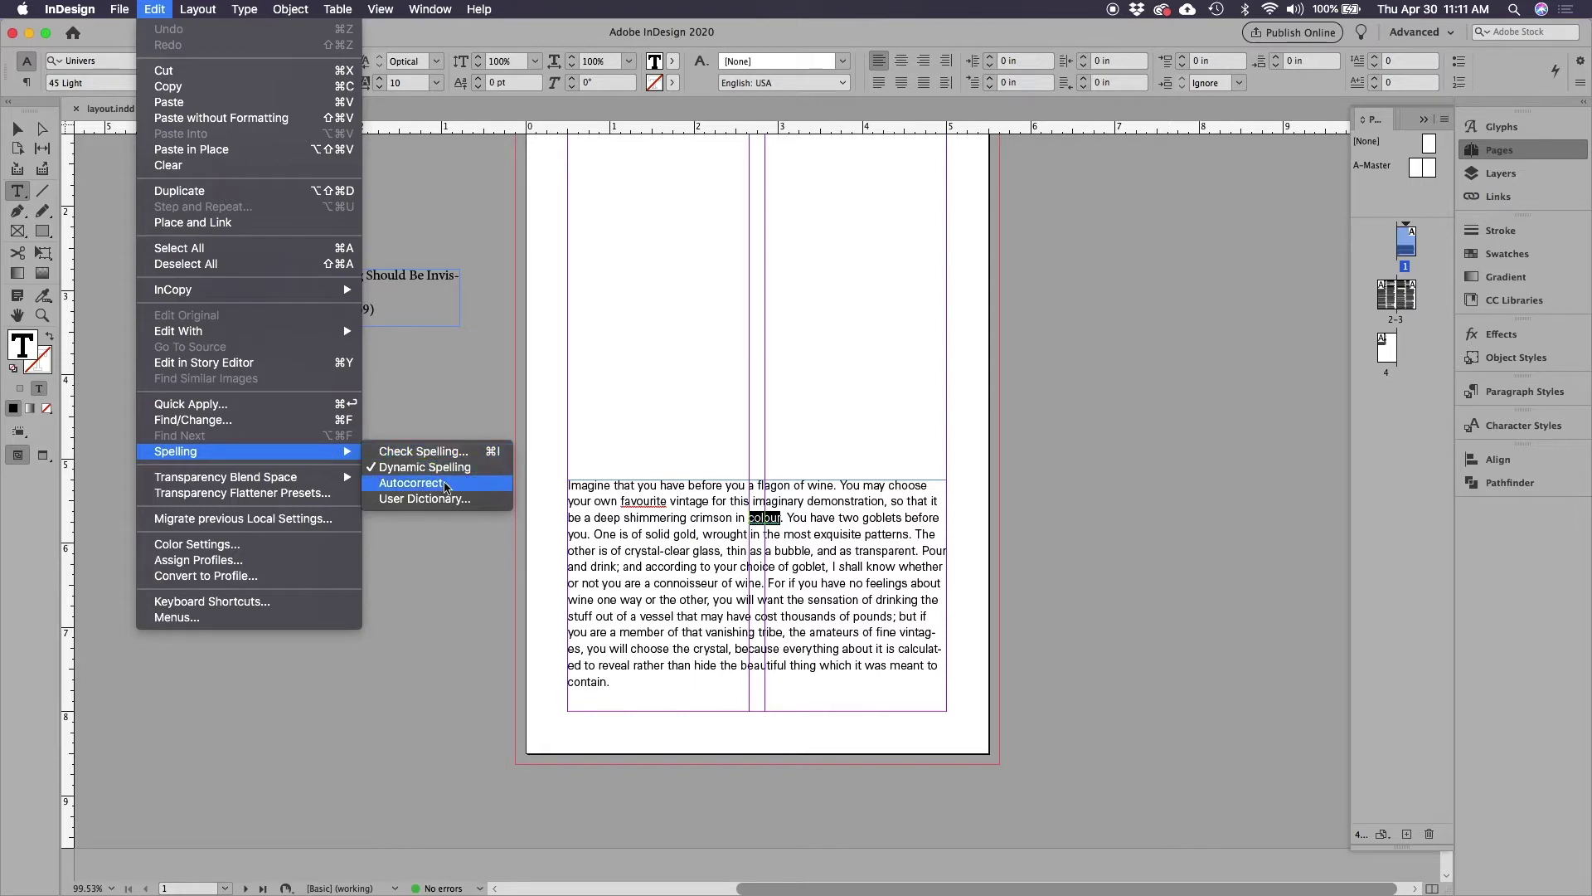
pyautogui.click(428, 453)
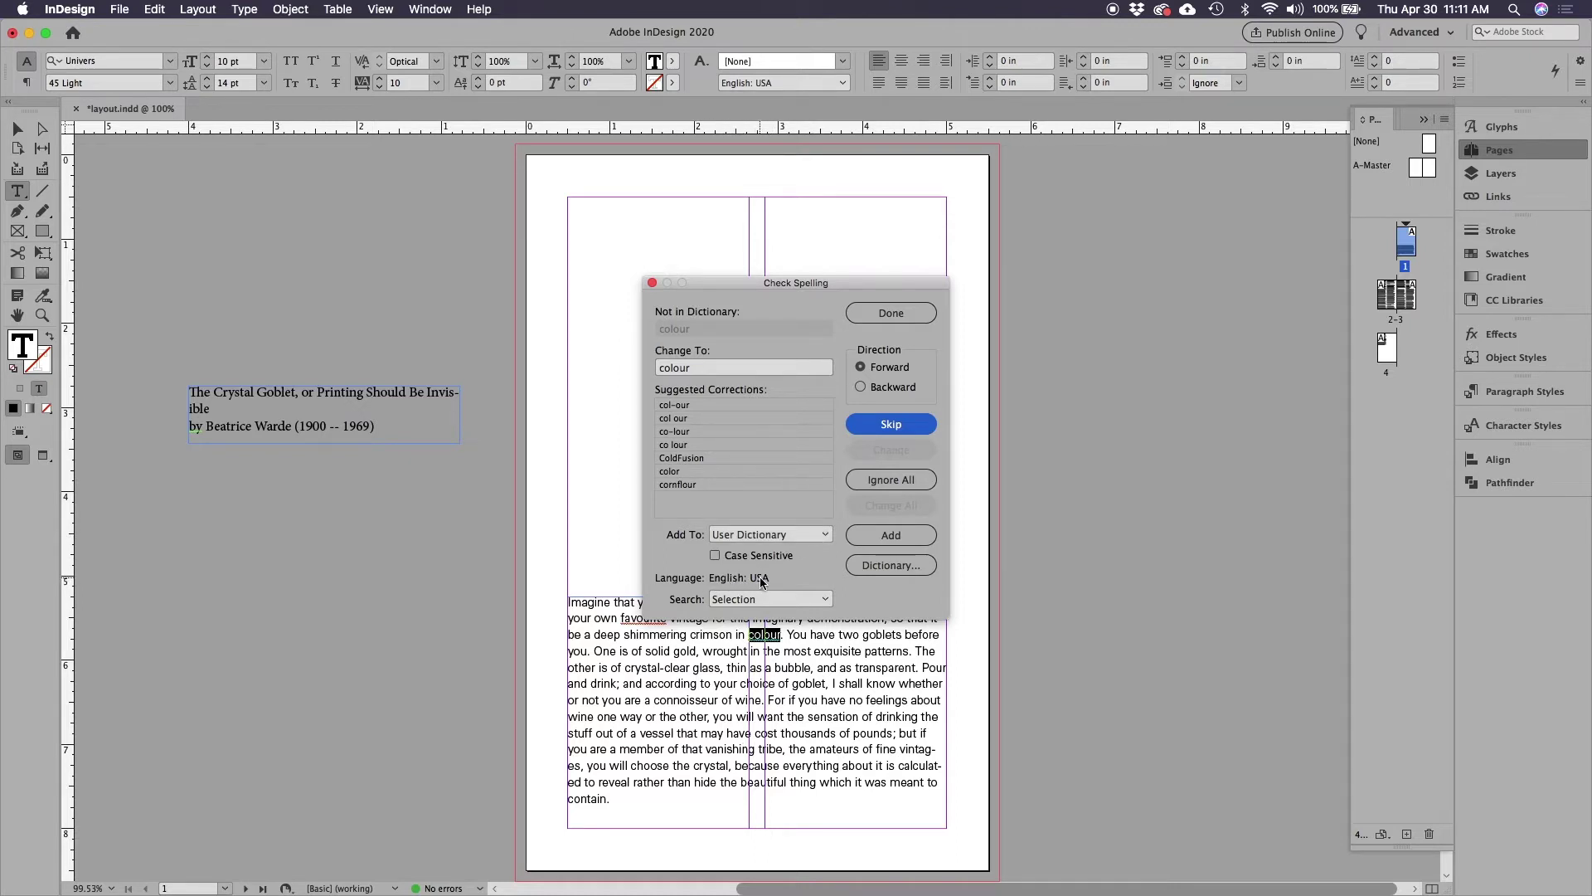
pyautogui.click(795, 598)
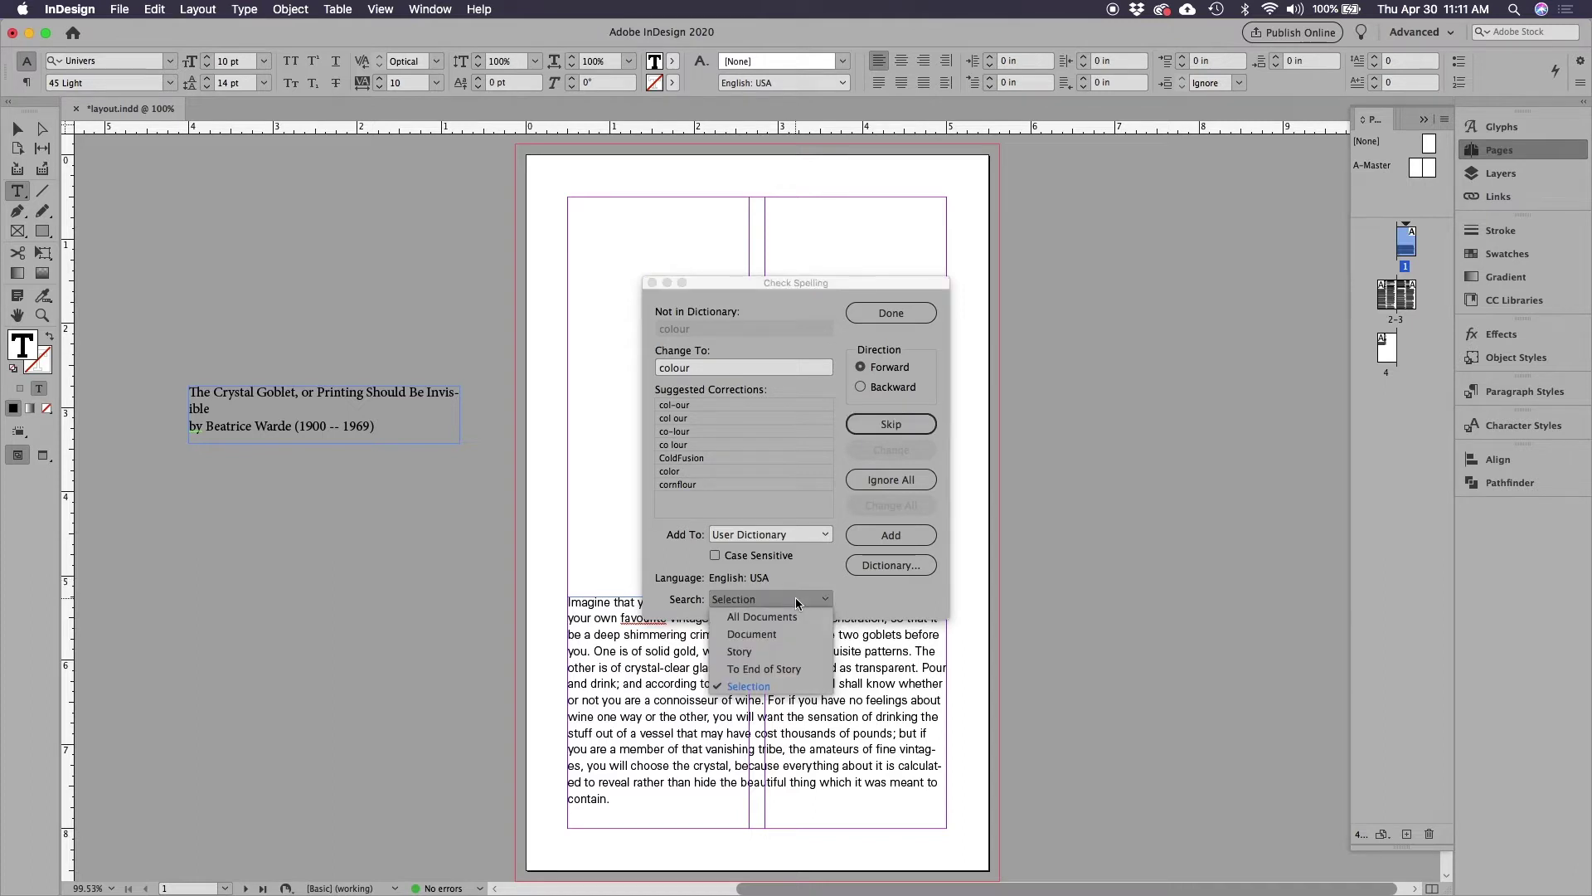
pyautogui.click(794, 598)
# - View the user dictionary's added words and the available preference categories, and close the spelling check without changing "colour"
pyautogui.click(873, 568)
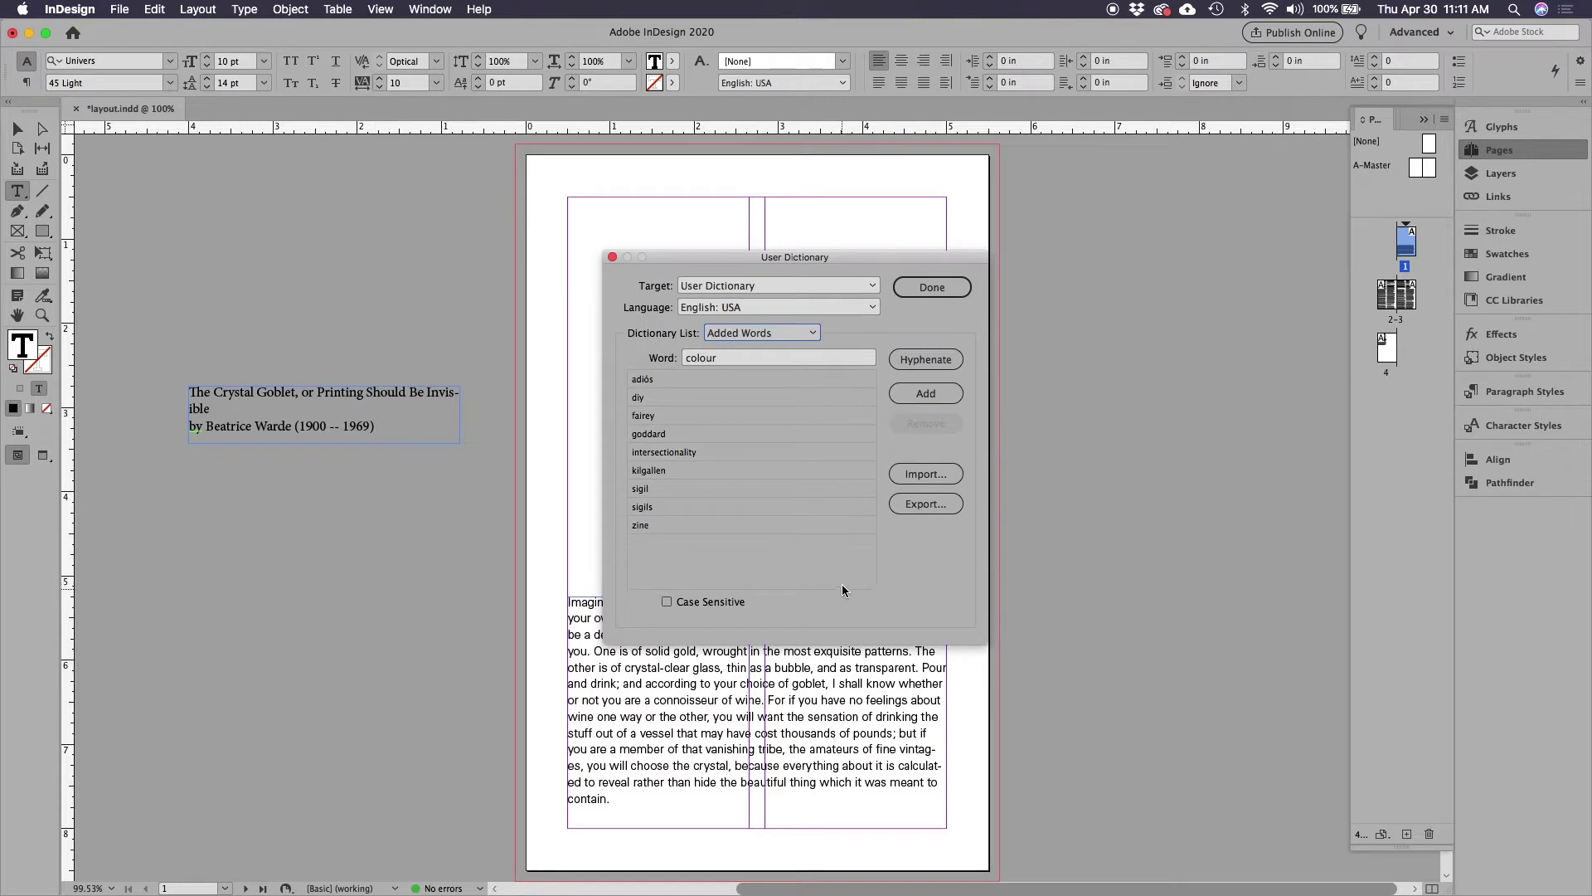
pyautogui.click(934, 289)
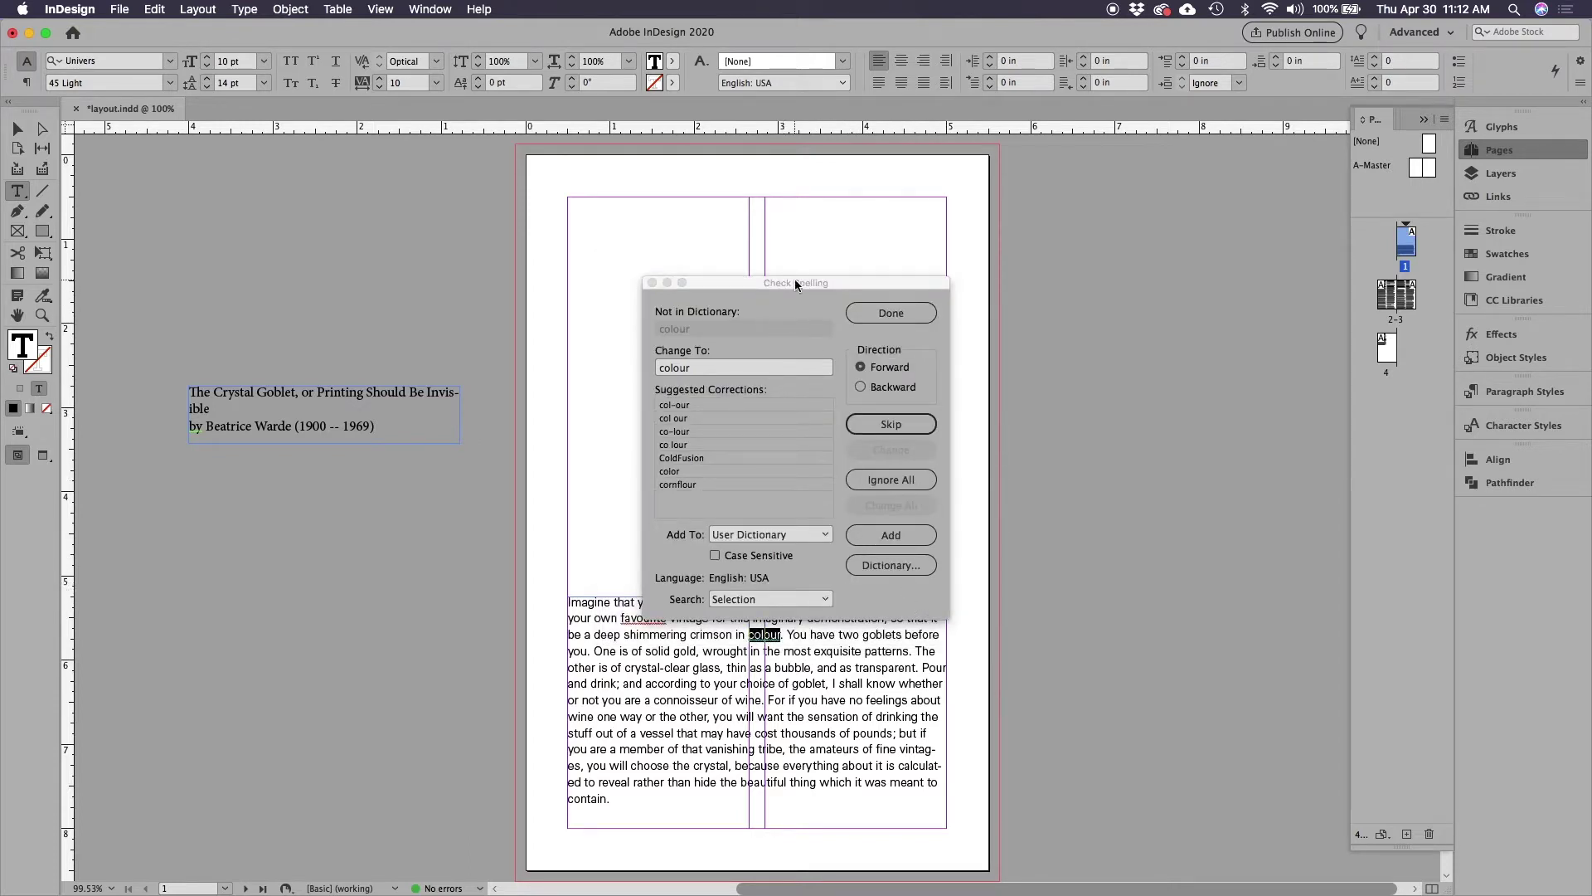
pyautogui.moveTo(794, 280); pyautogui.dragTo(627, 287)
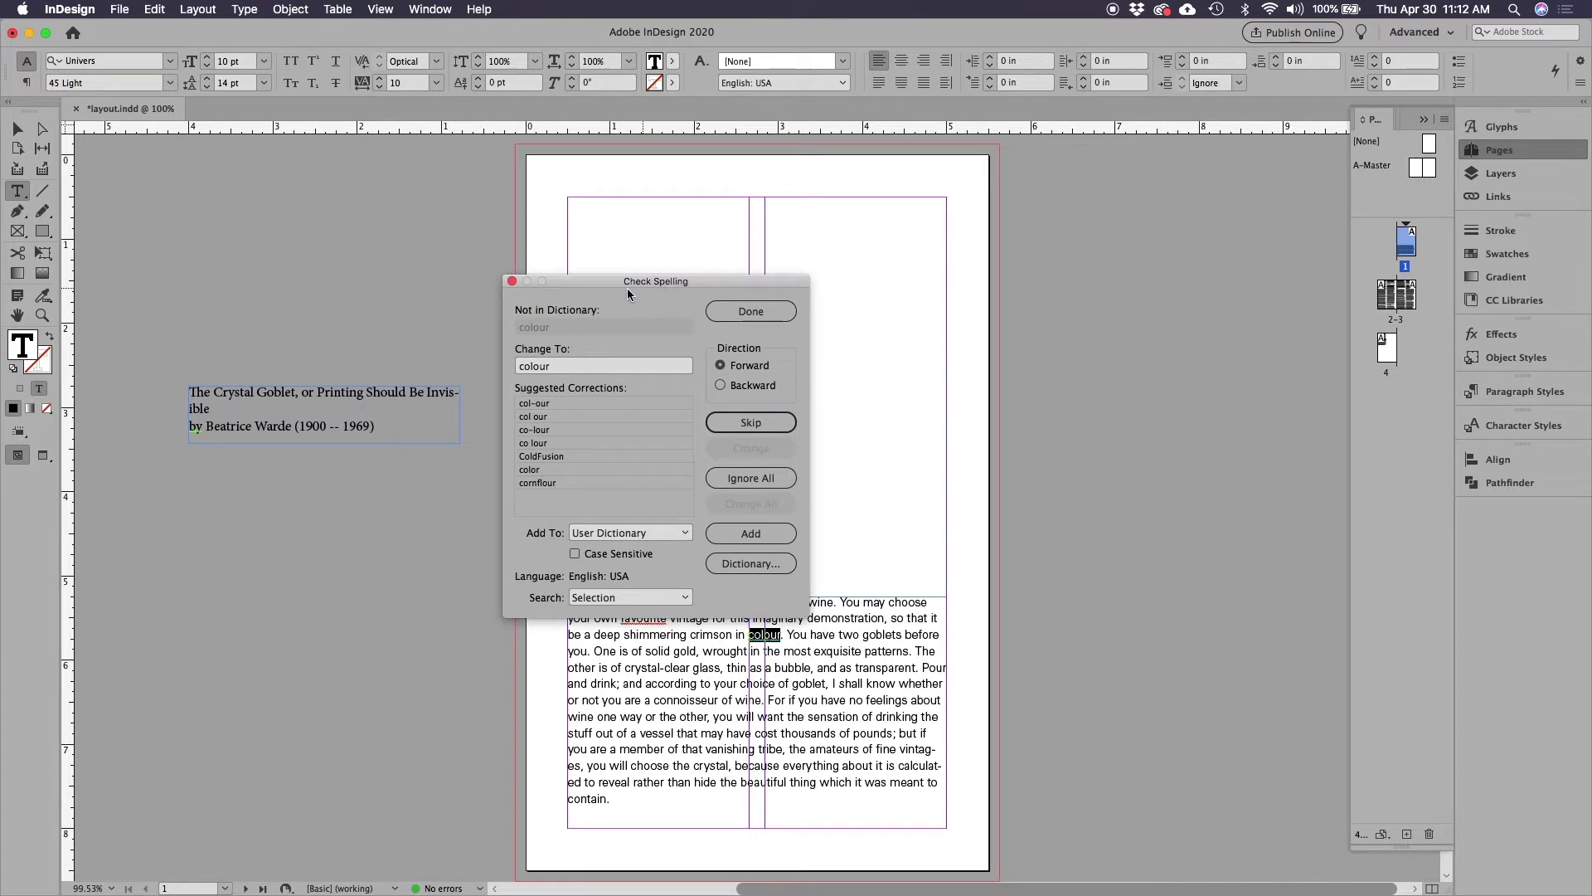
pyautogui.click(65, 9)
pyautogui.moveTo(88, 63)
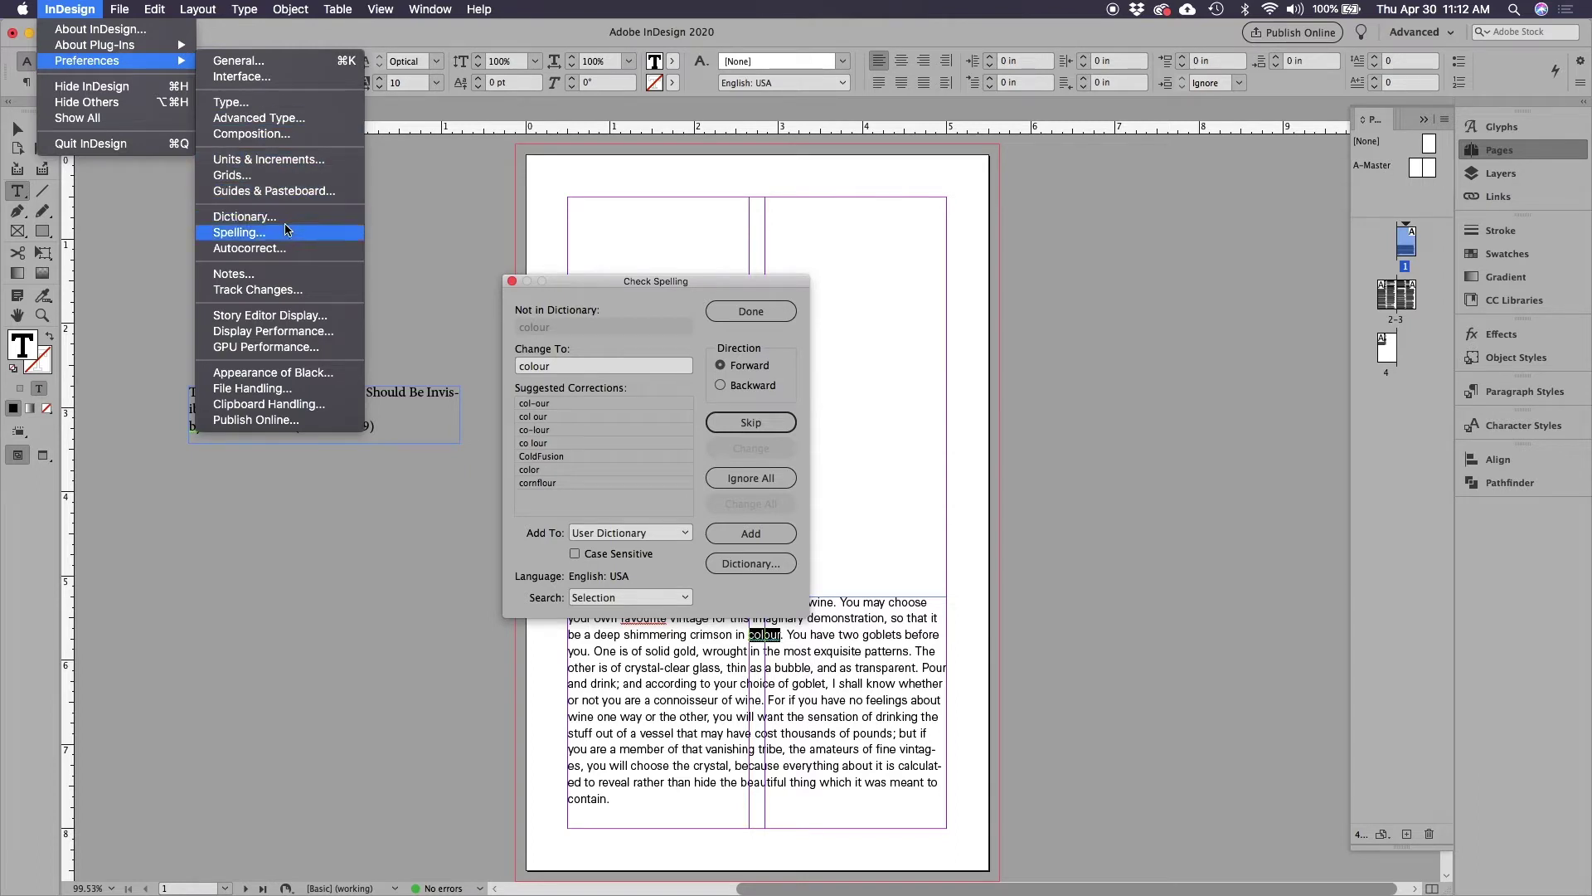
pyautogui.click(70, 10)
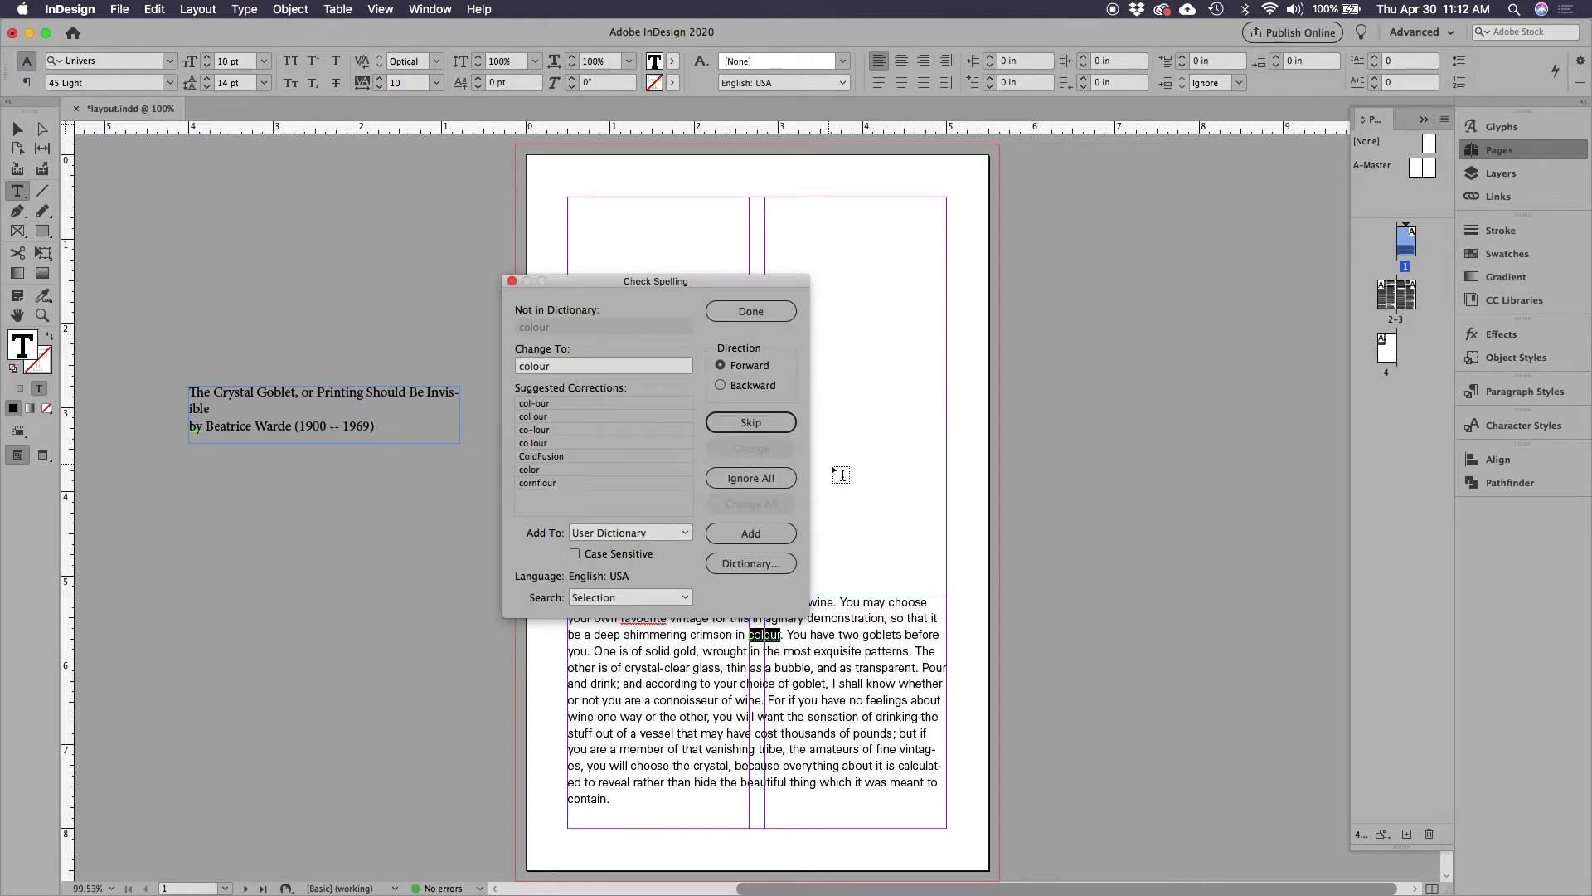
pyautogui.click(747, 311)
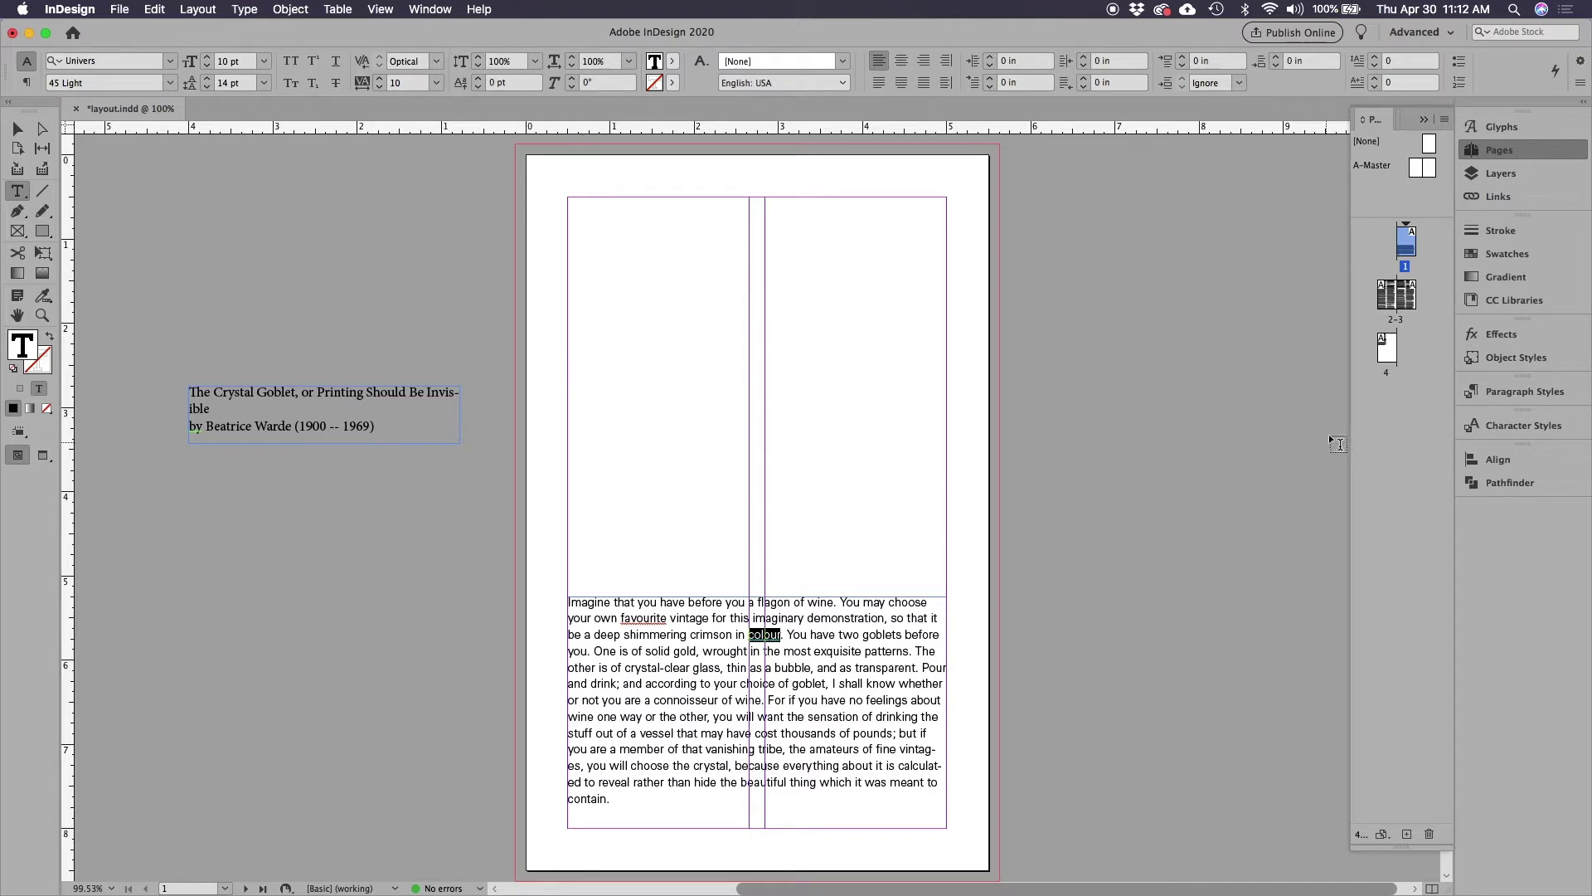
# - Remove the blank line between the first paragraph on page 1 and the one starting "Bear with me"
pyautogui.doubleClick(1398, 300)
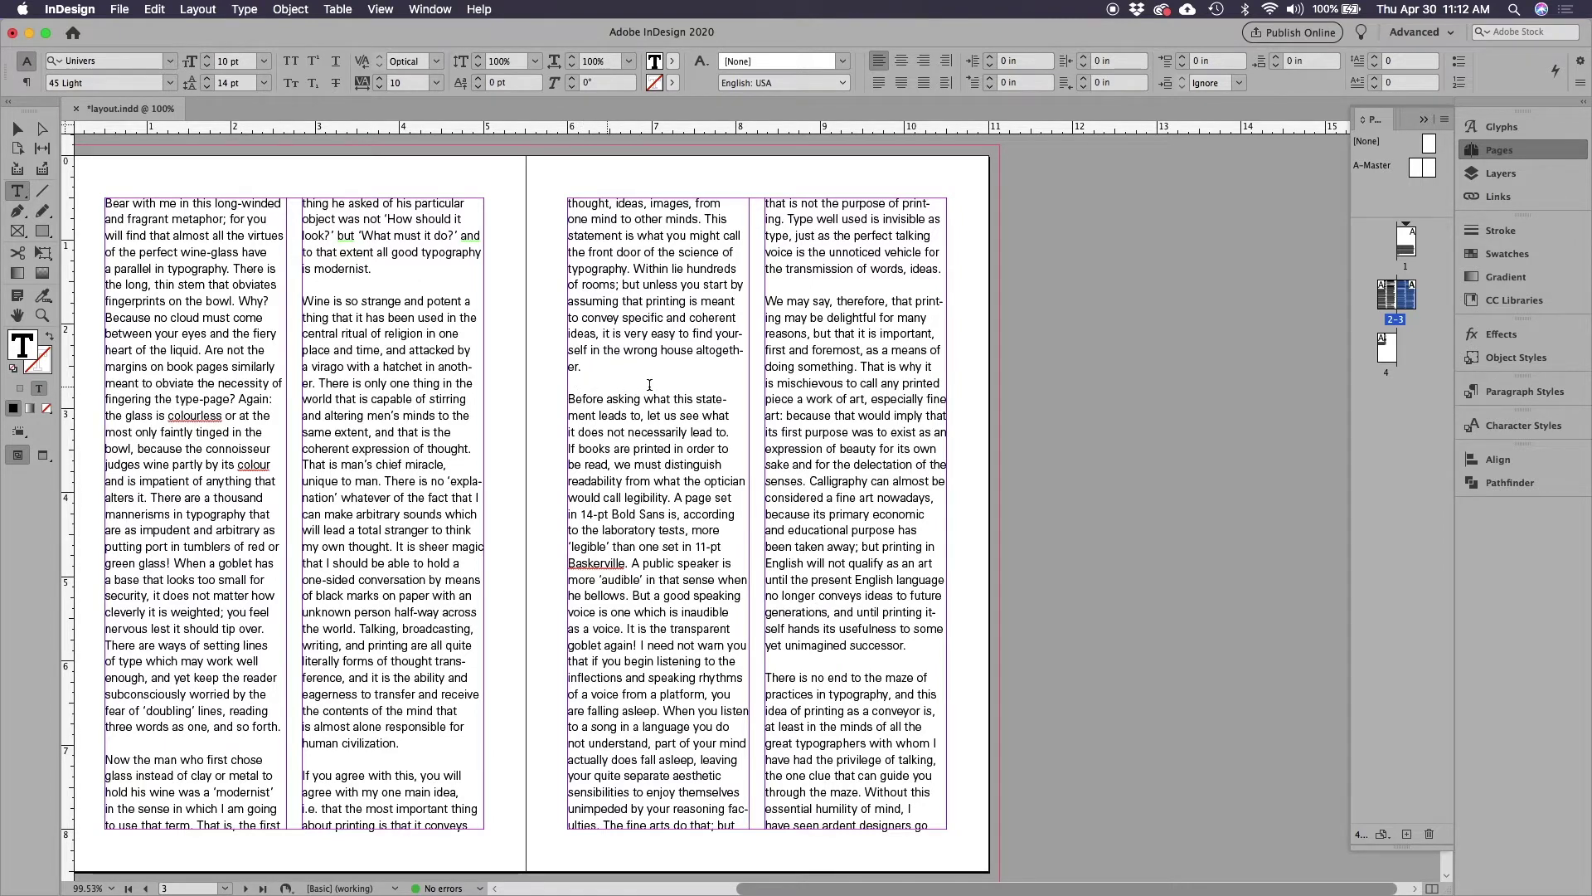
pyautogui.scroll(10, 650, 385)
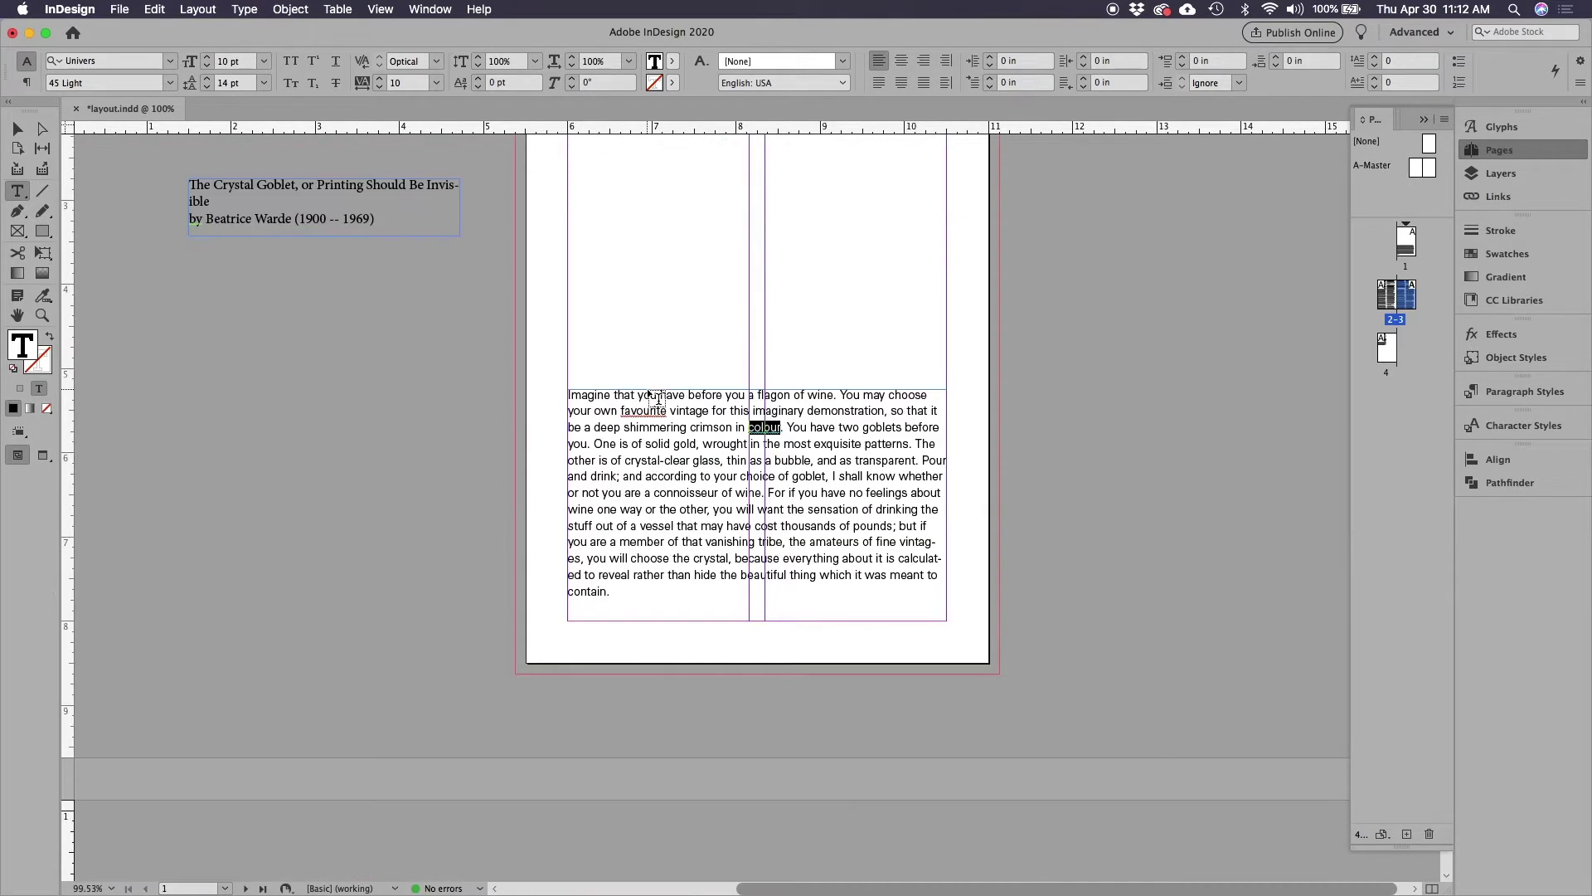
pyautogui.scroll(-8, 656, 391)
pyautogui.scroll(5, 648, 387)
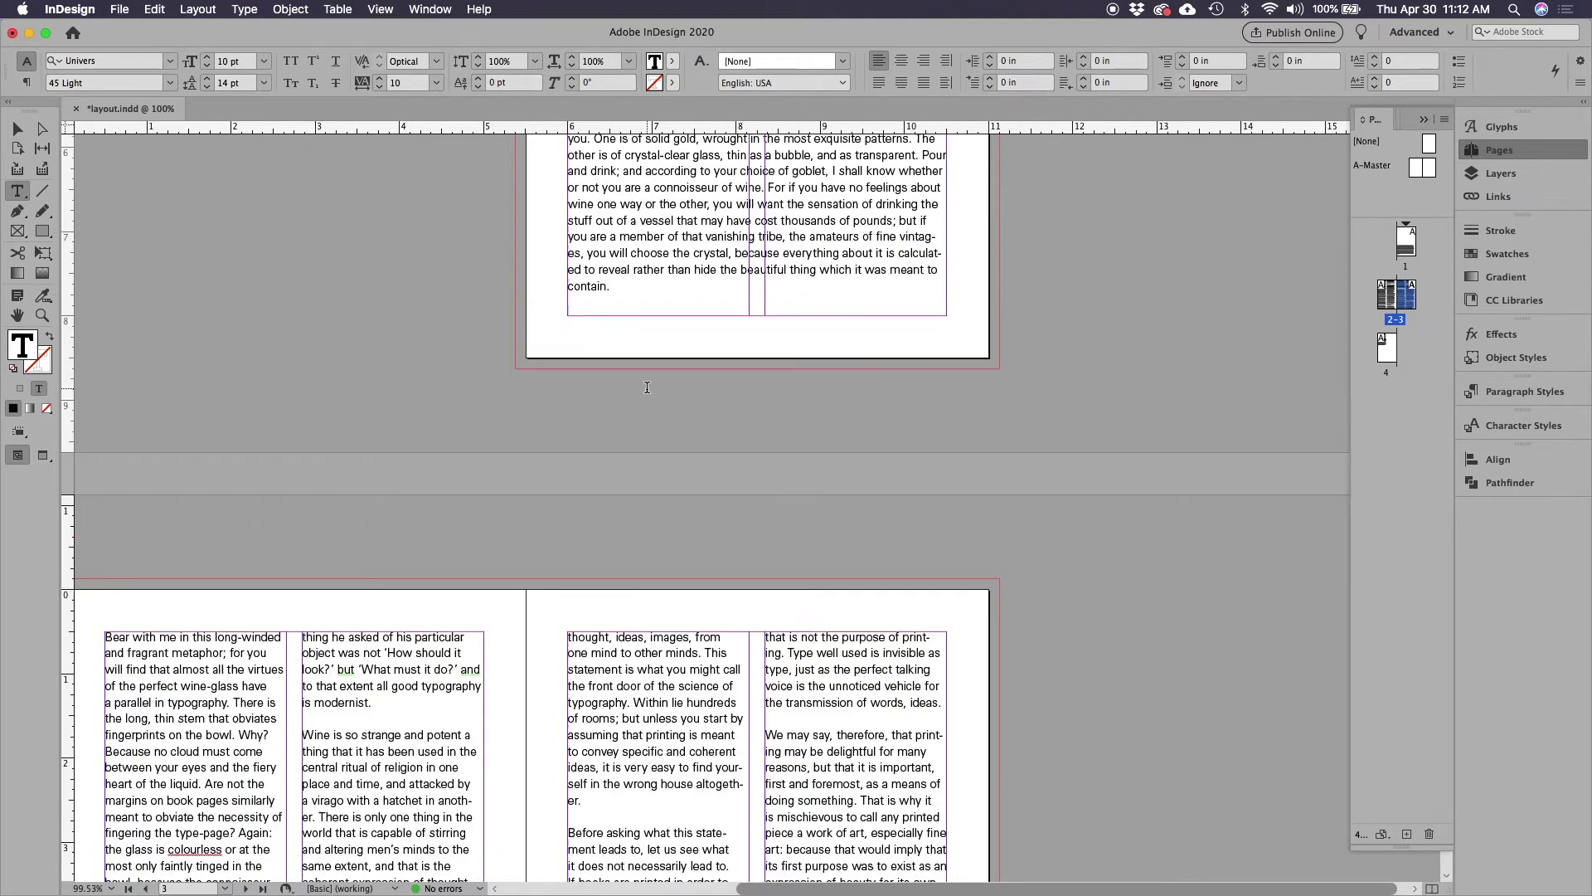
pyautogui.click(588, 303)
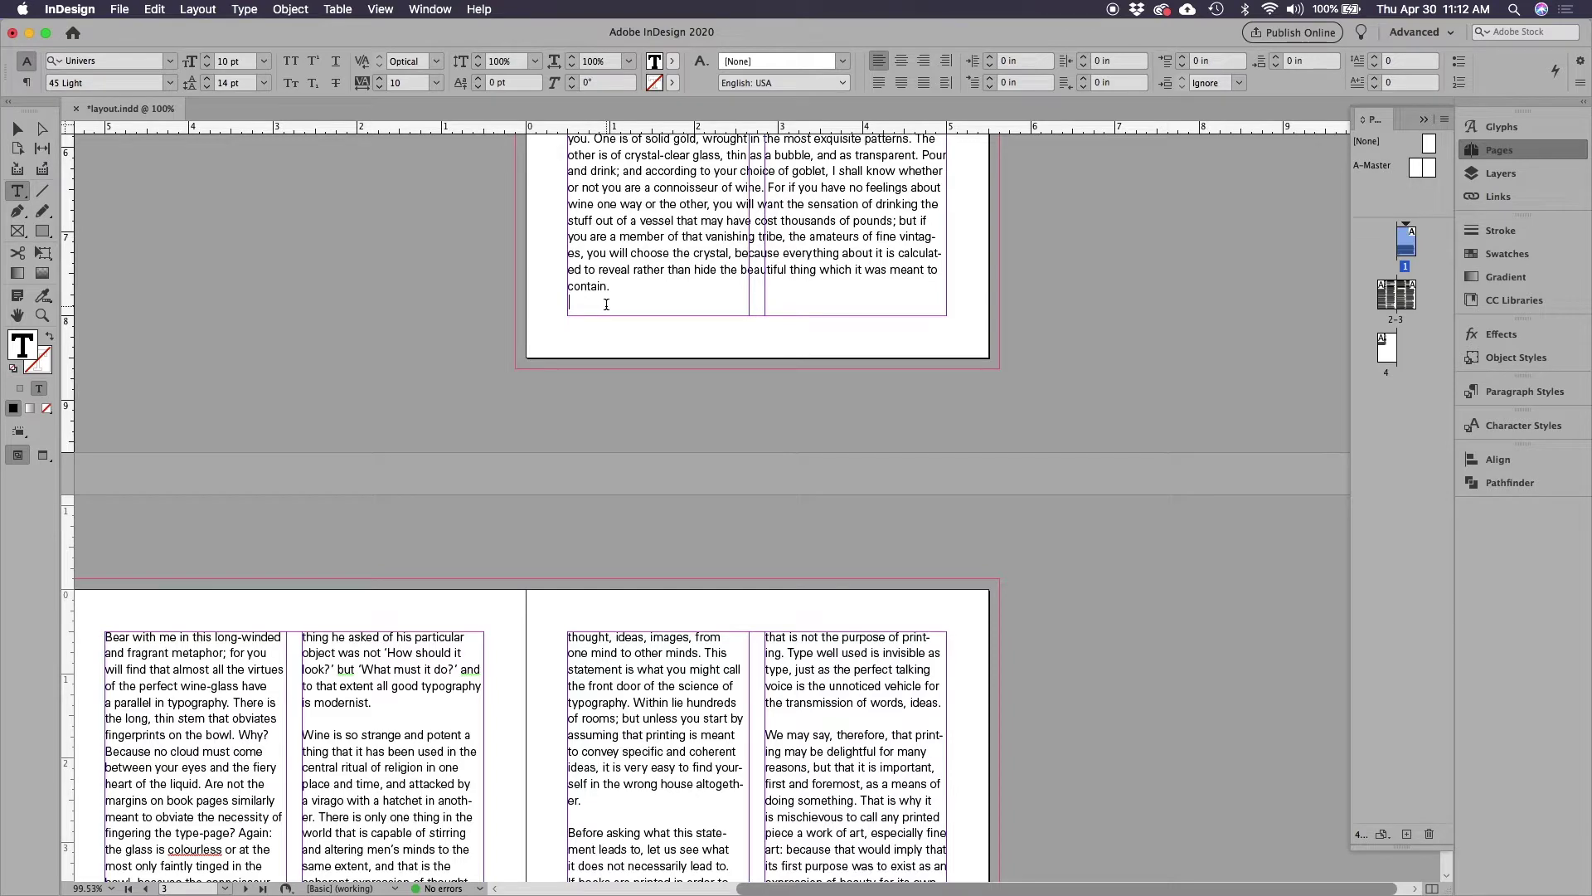
pyautogui.press('BackSpace')
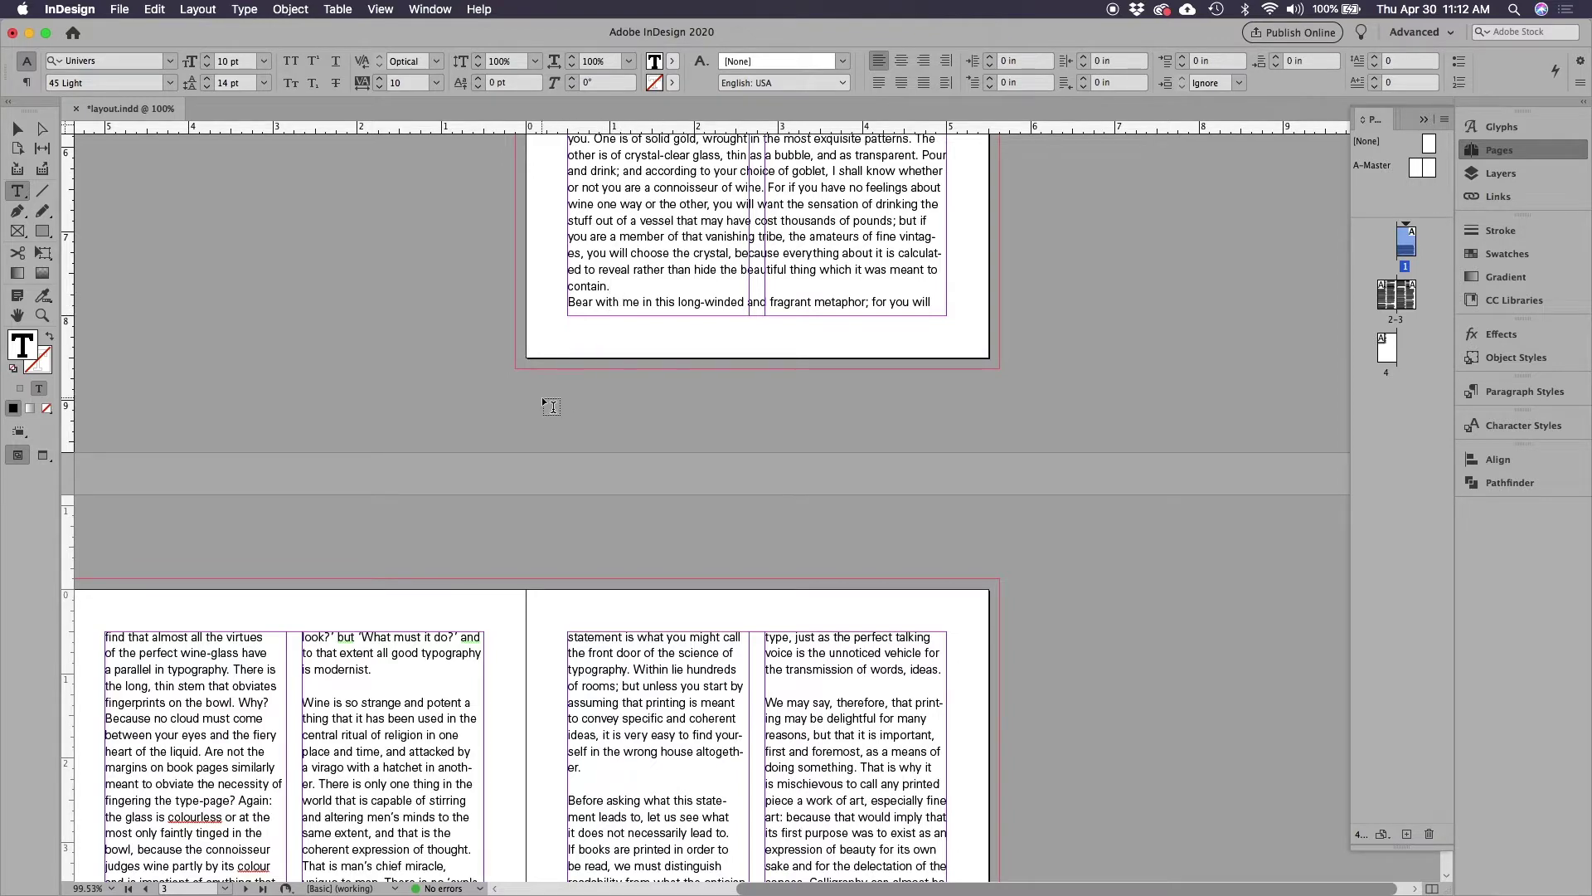
# - Remove the blank lines on page 2 before the paragraphs starting "Now the man", "Wine is so strange" and "If you agree"
pyautogui.scroll(5, 490, 423)
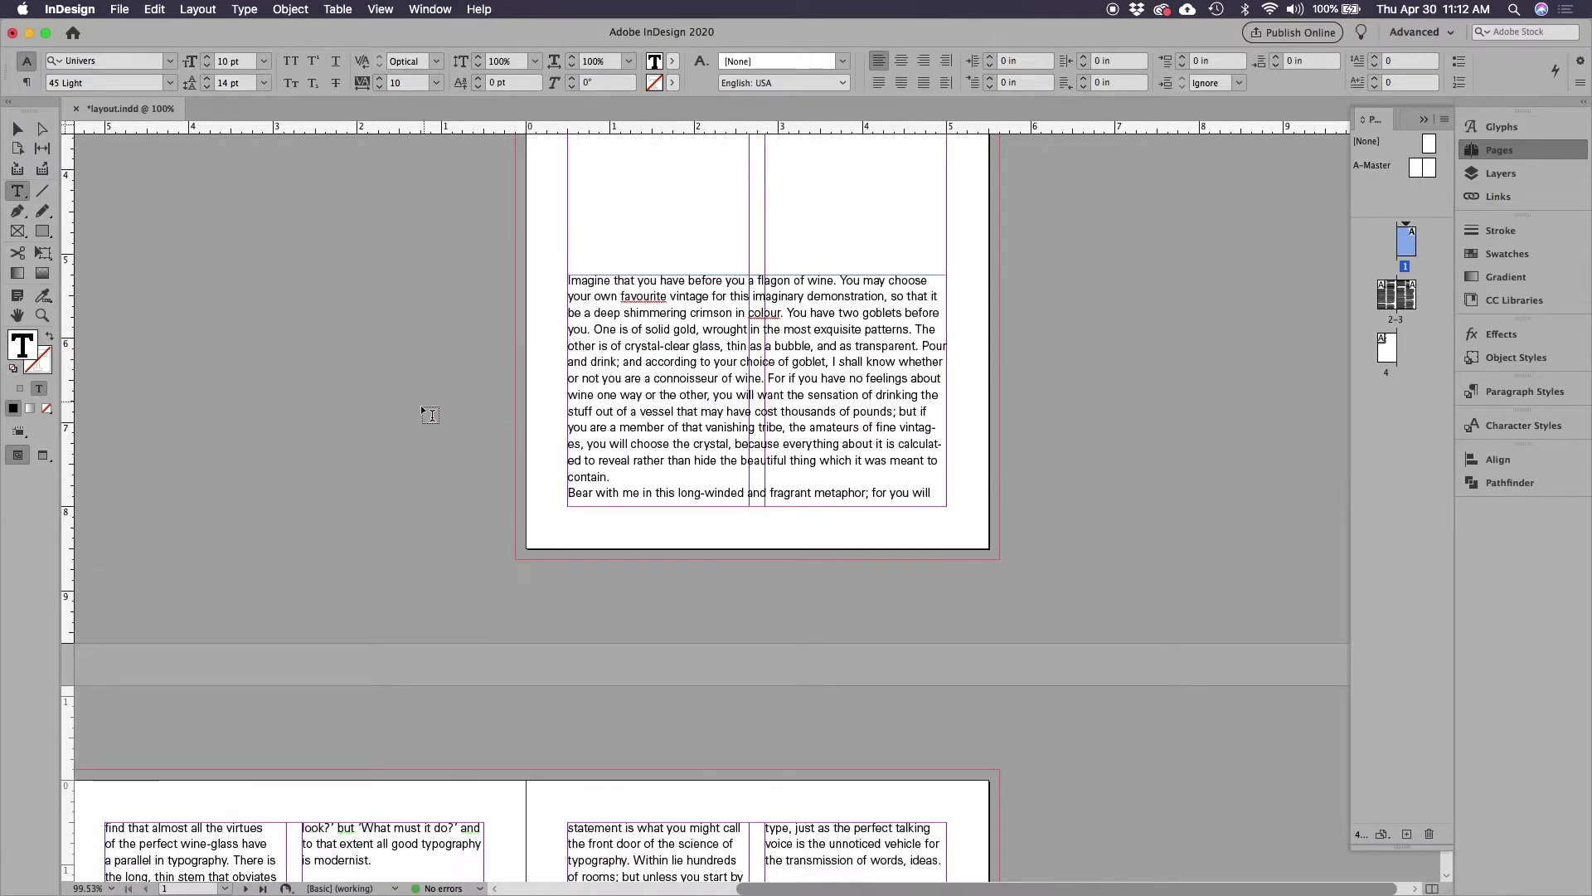
pyautogui.click(17, 315)
pyautogui.scroll(-15, 284, 492)
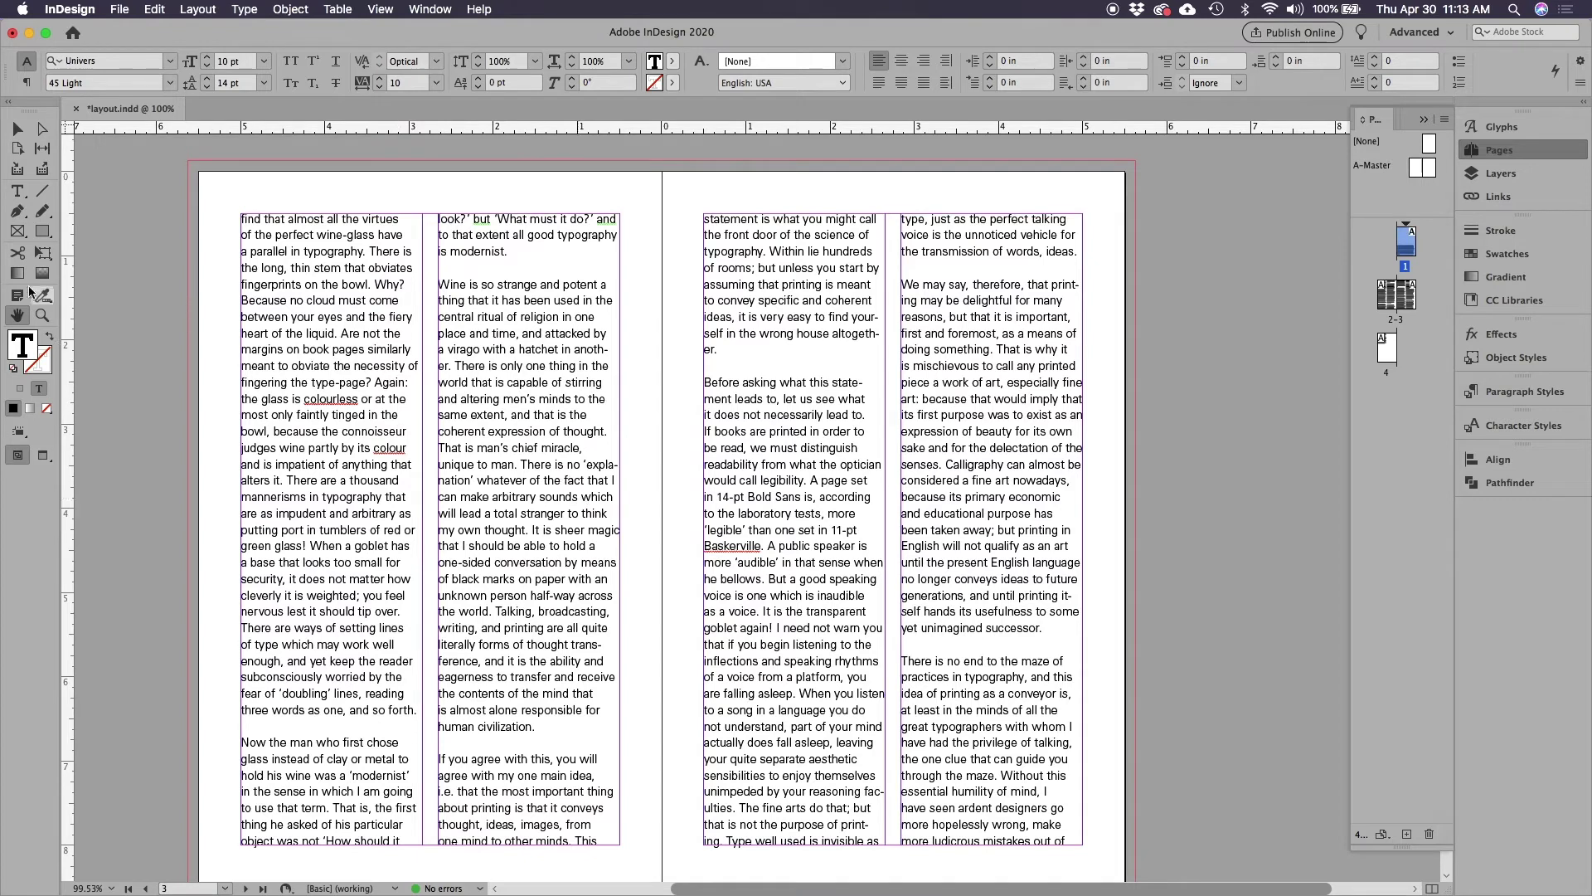
pyautogui.click(18, 193)
pyautogui.click(254, 728)
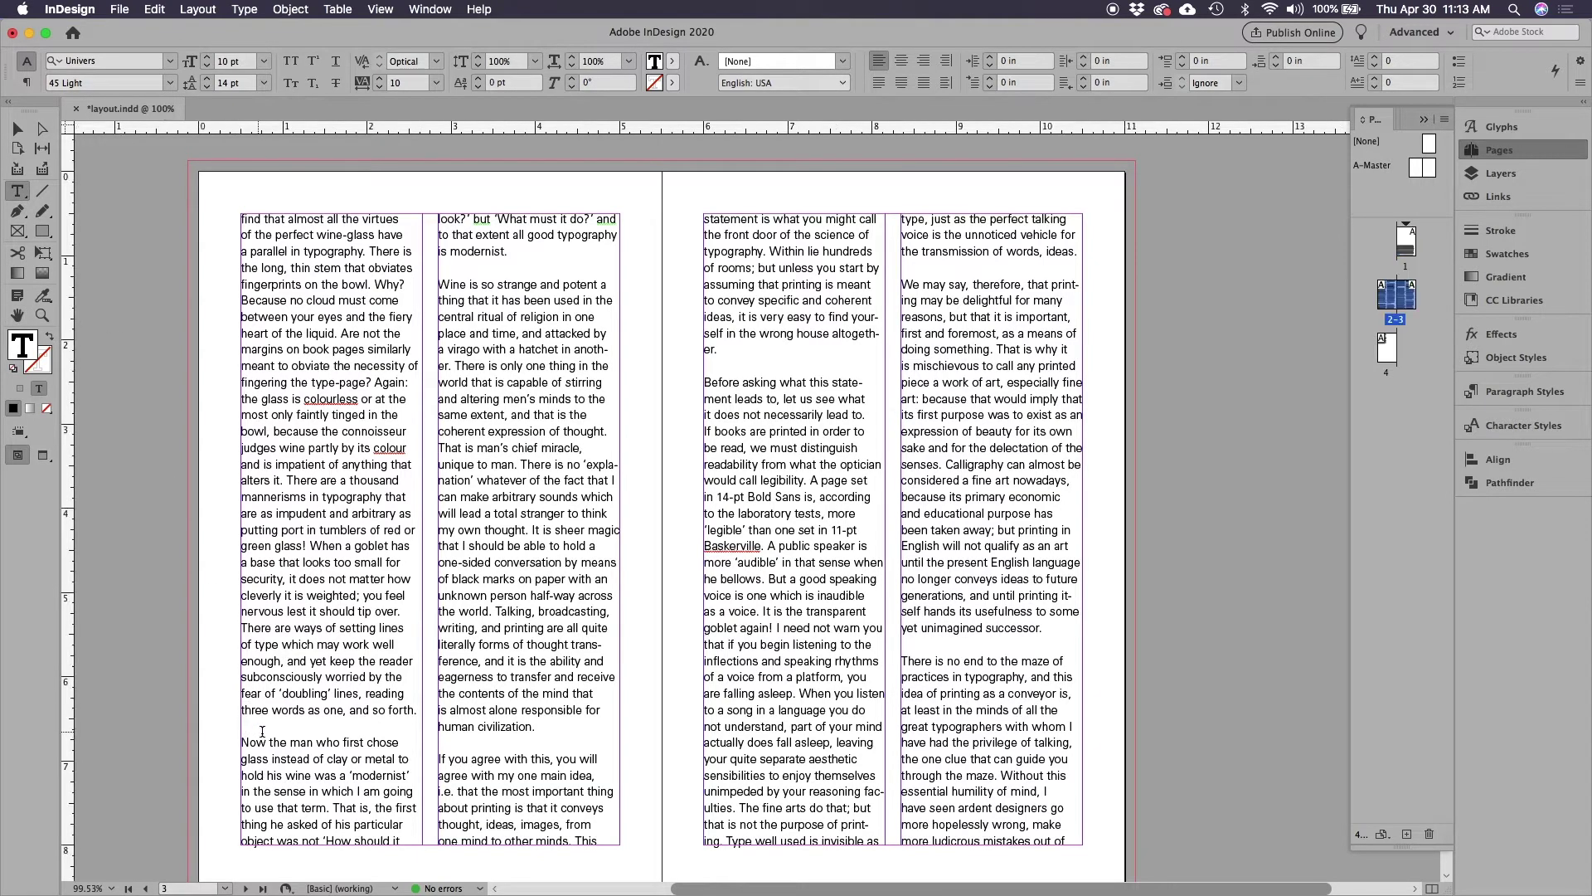
pyautogui.press('BackSpace')
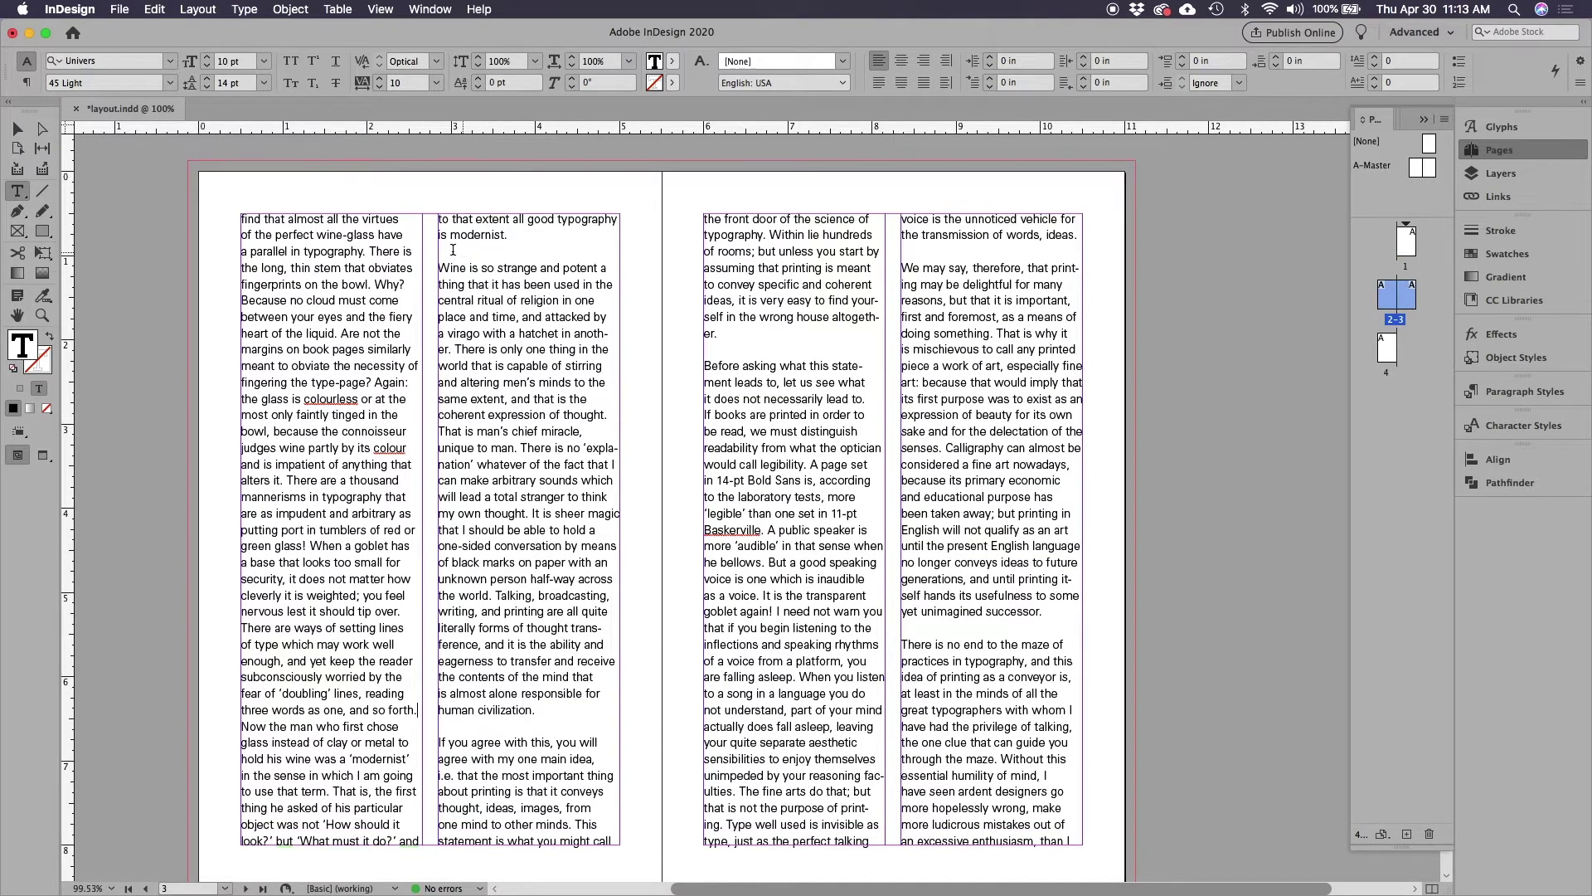
pyautogui.click(454, 251)
pyautogui.press('BackSpace')
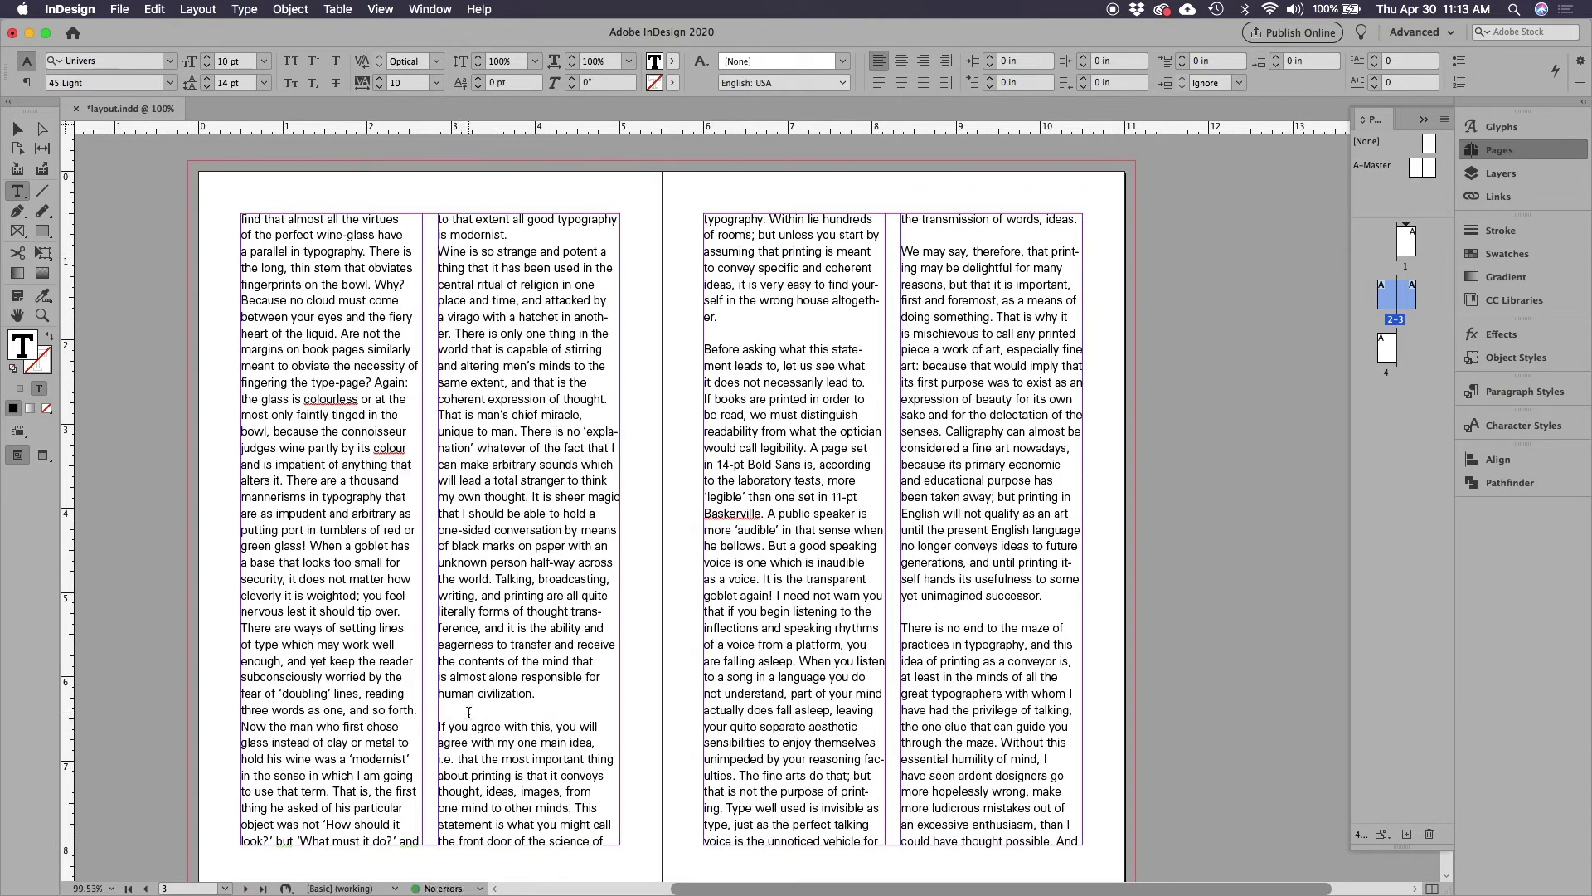
pyautogui.click(493, 718)
pyautogui.press('BackSpace')
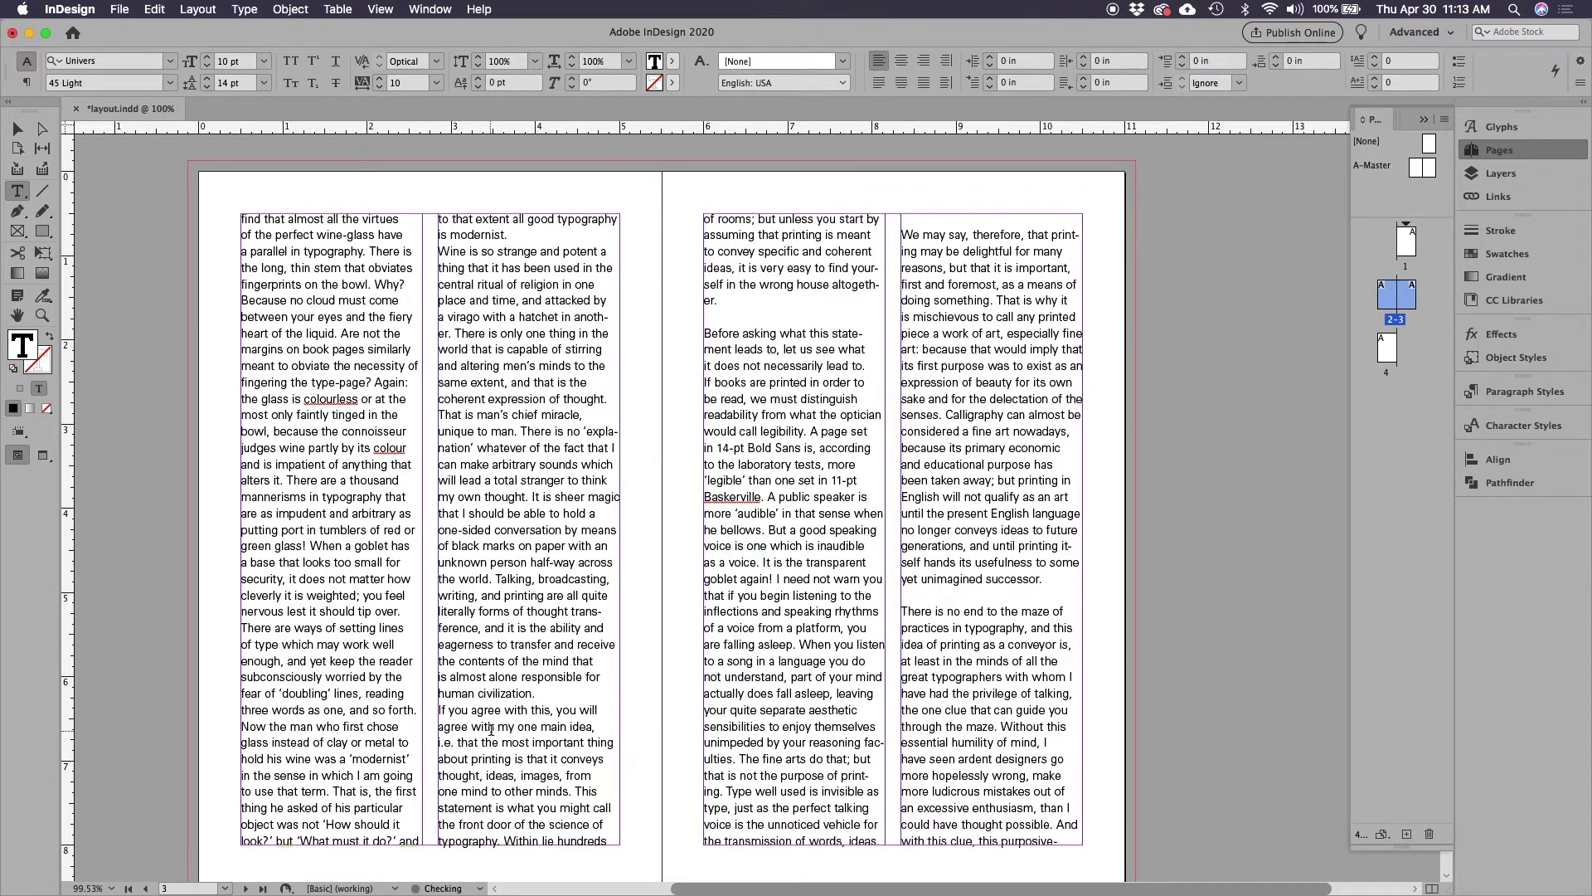
# - Remove the blank lines on page 3 before the paragraphs starting "Before asking what" and "There is no end"
pyautogui.click(711, 318)
pyautogui.press('BackSpace')
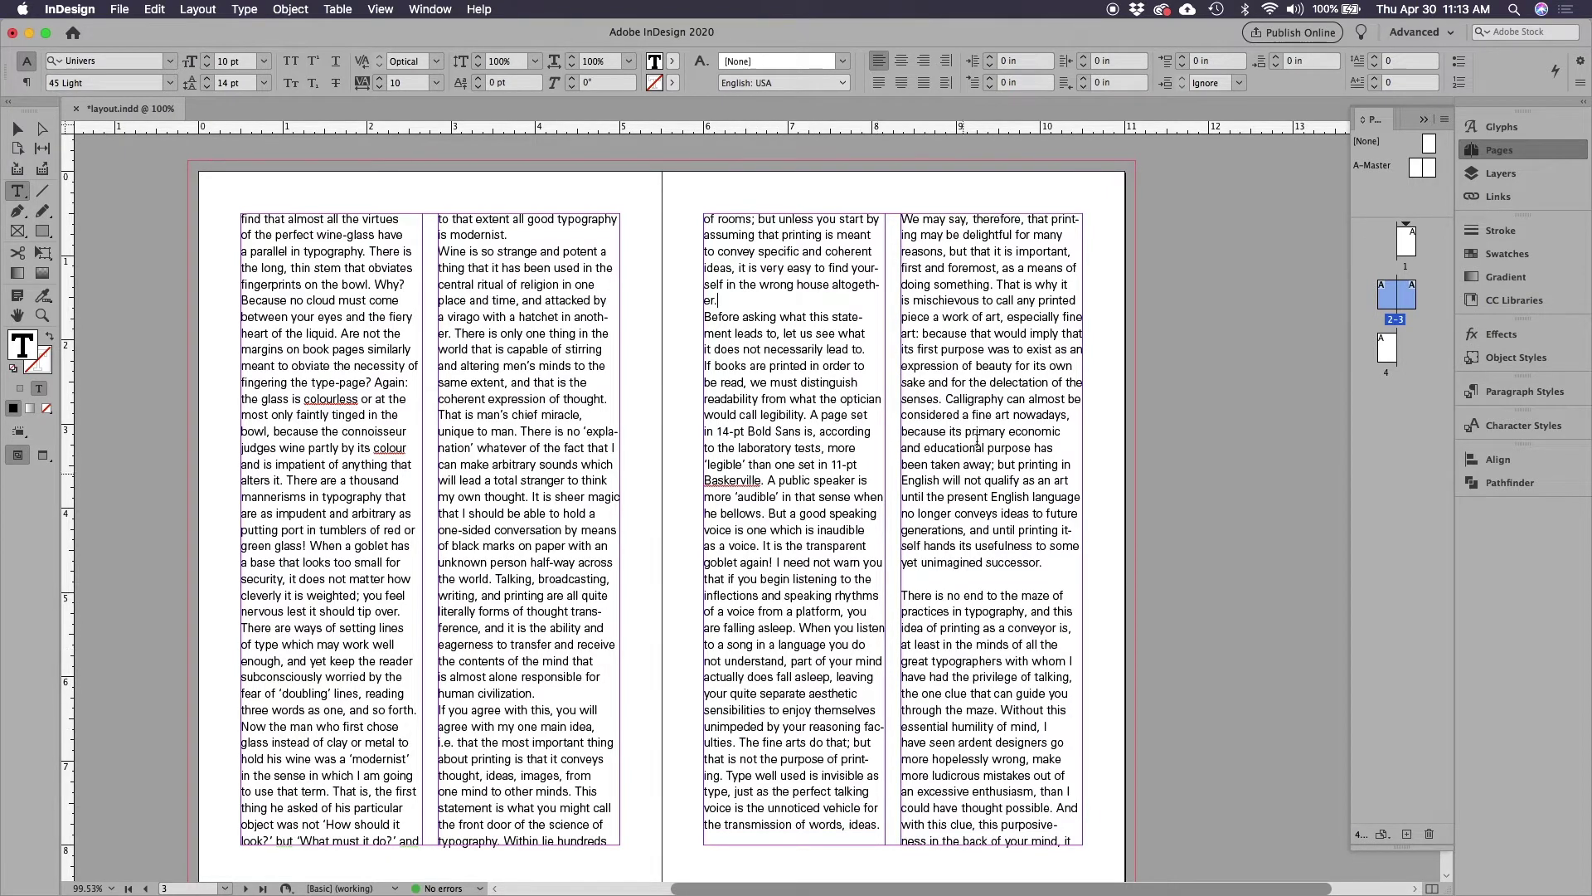
pyautogui.click(924, 581)
pyautogui.press('BackSpace')
pyautogui.scroll(-10, 822, 632)
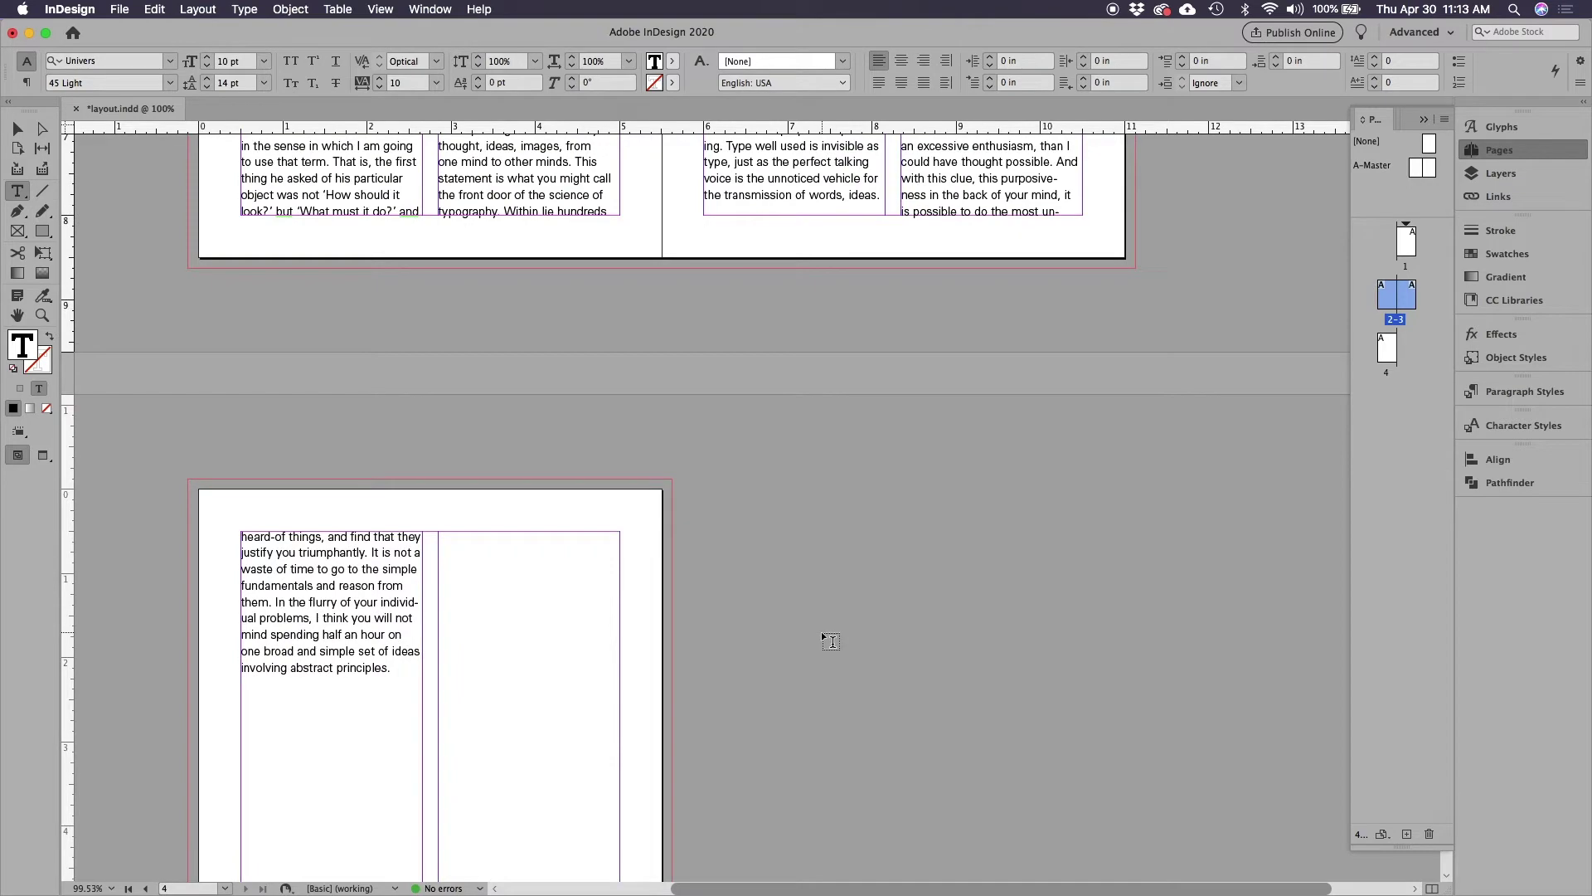
# - Select the whole body story and set its first-line left indent to 0.25 in
pyautogui.scroll(10, 822, 637)
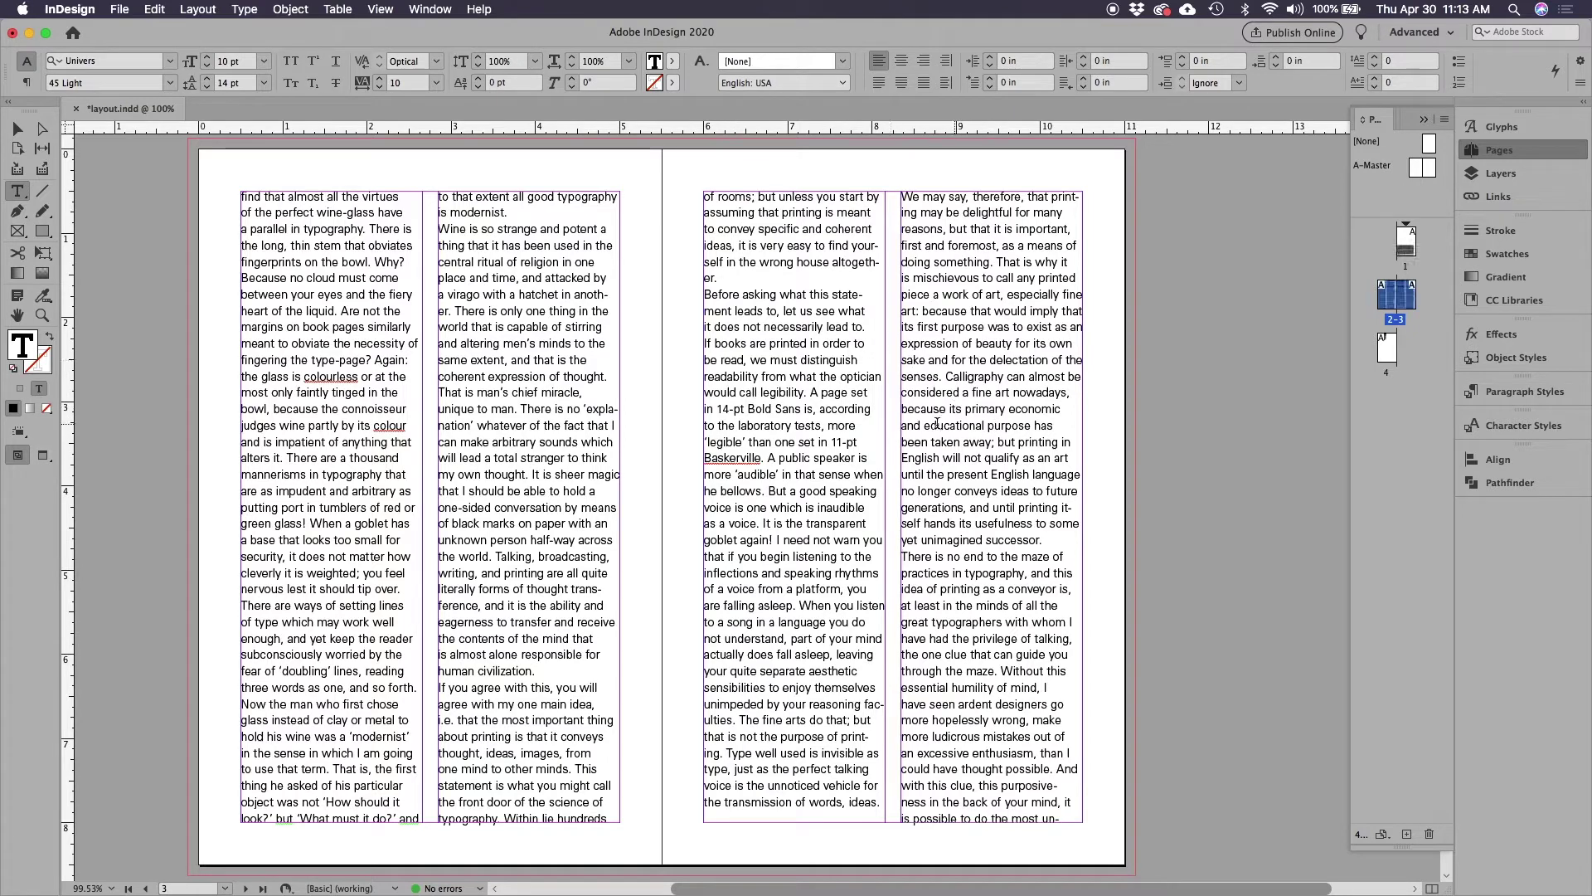
pyautogui.scroll(10, 941, 423)
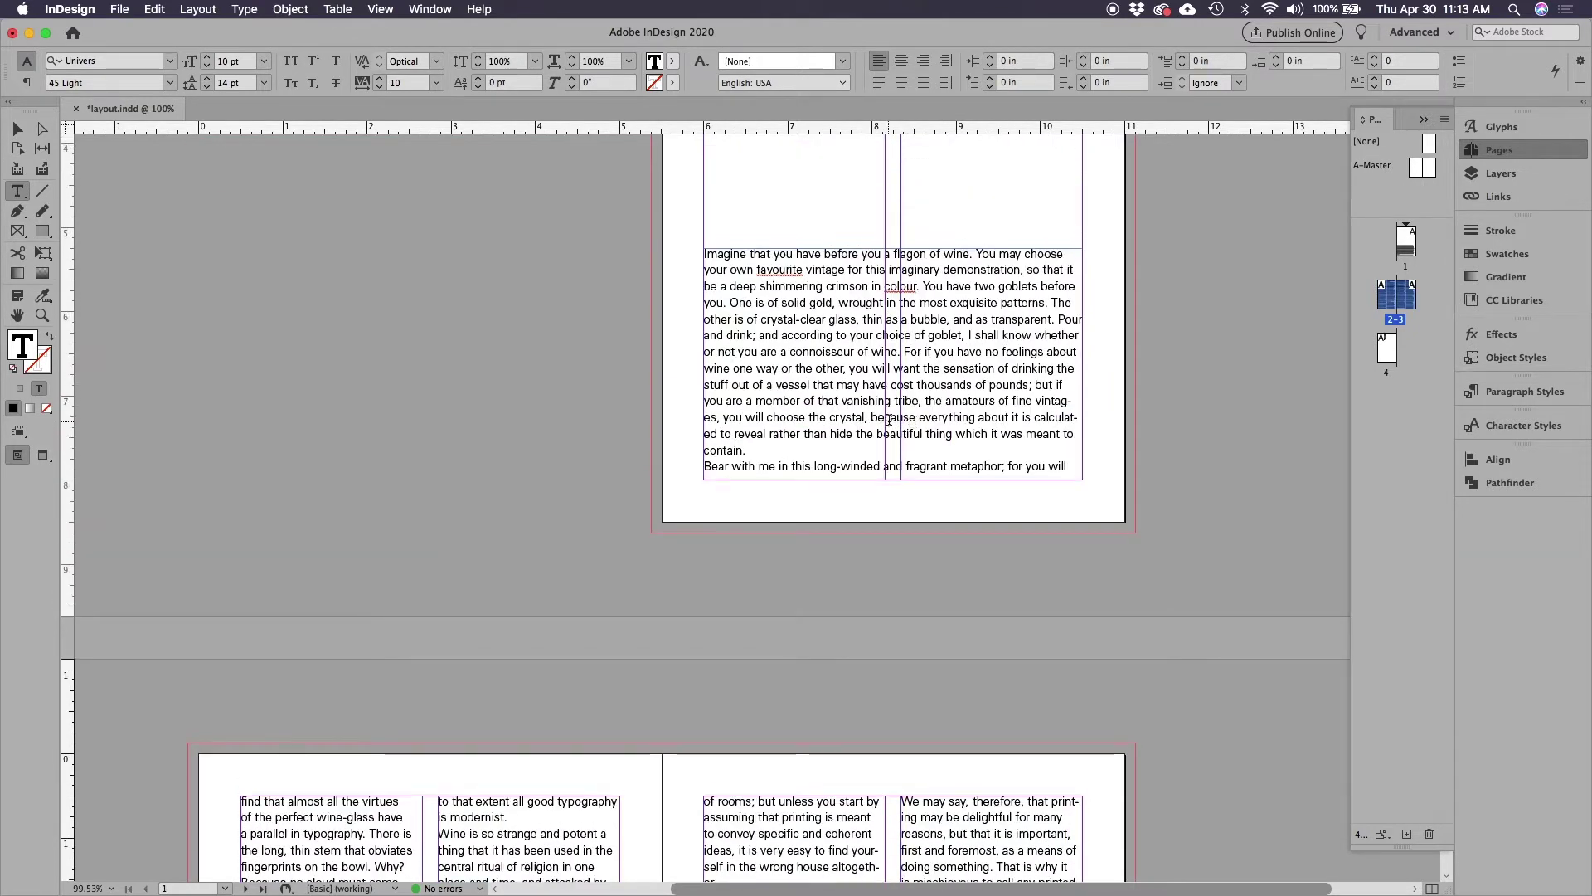
pyautogui.click(823, 385)
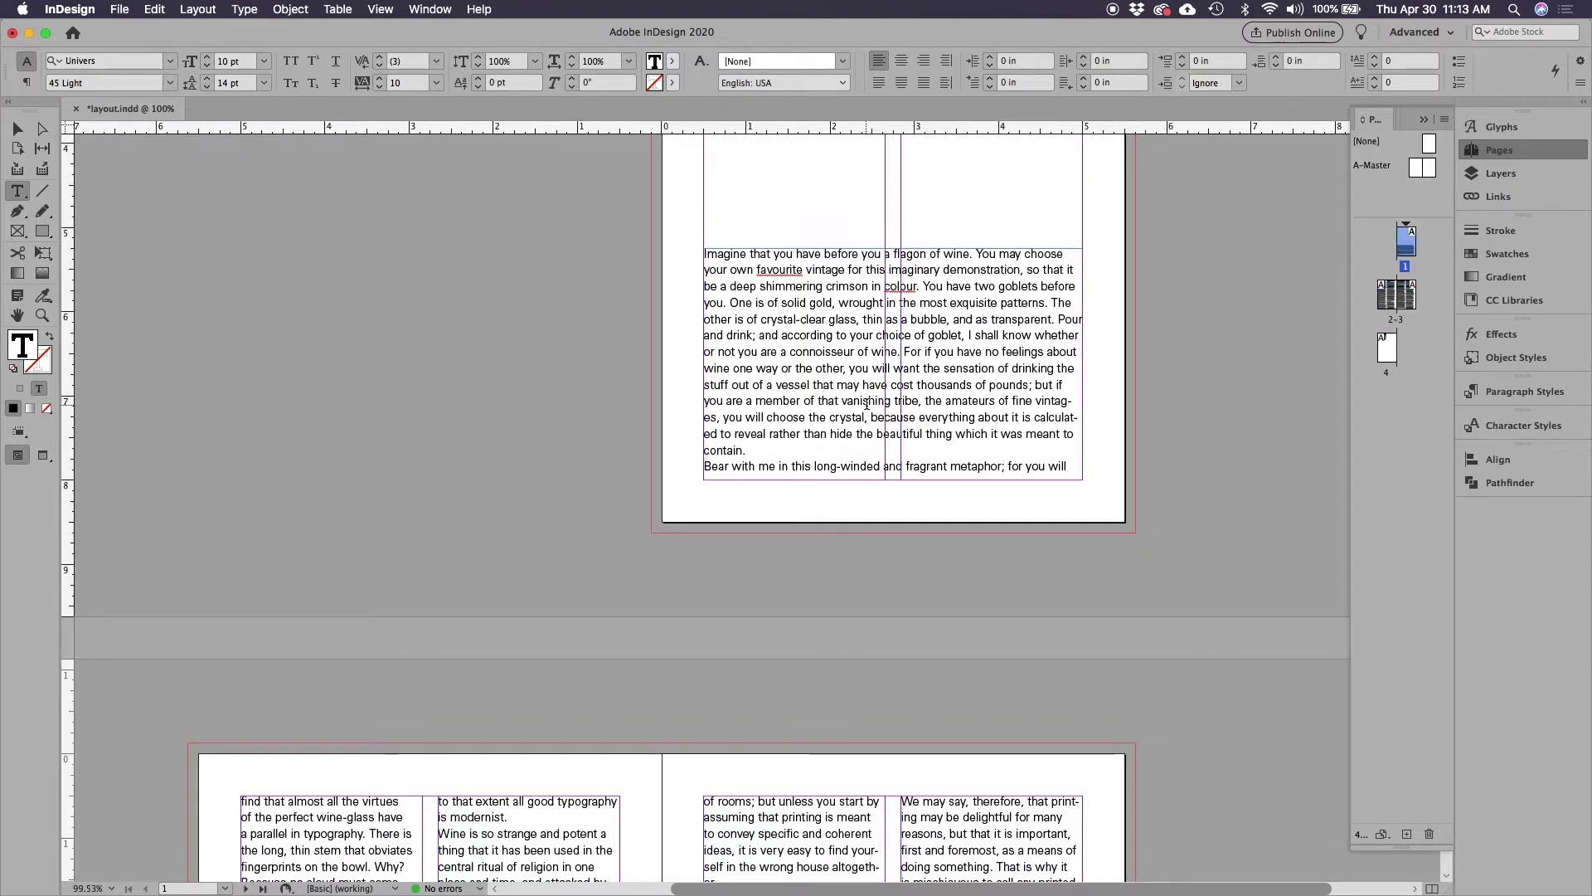
pyautogui.press('super')
pyautogui.press('super+a')
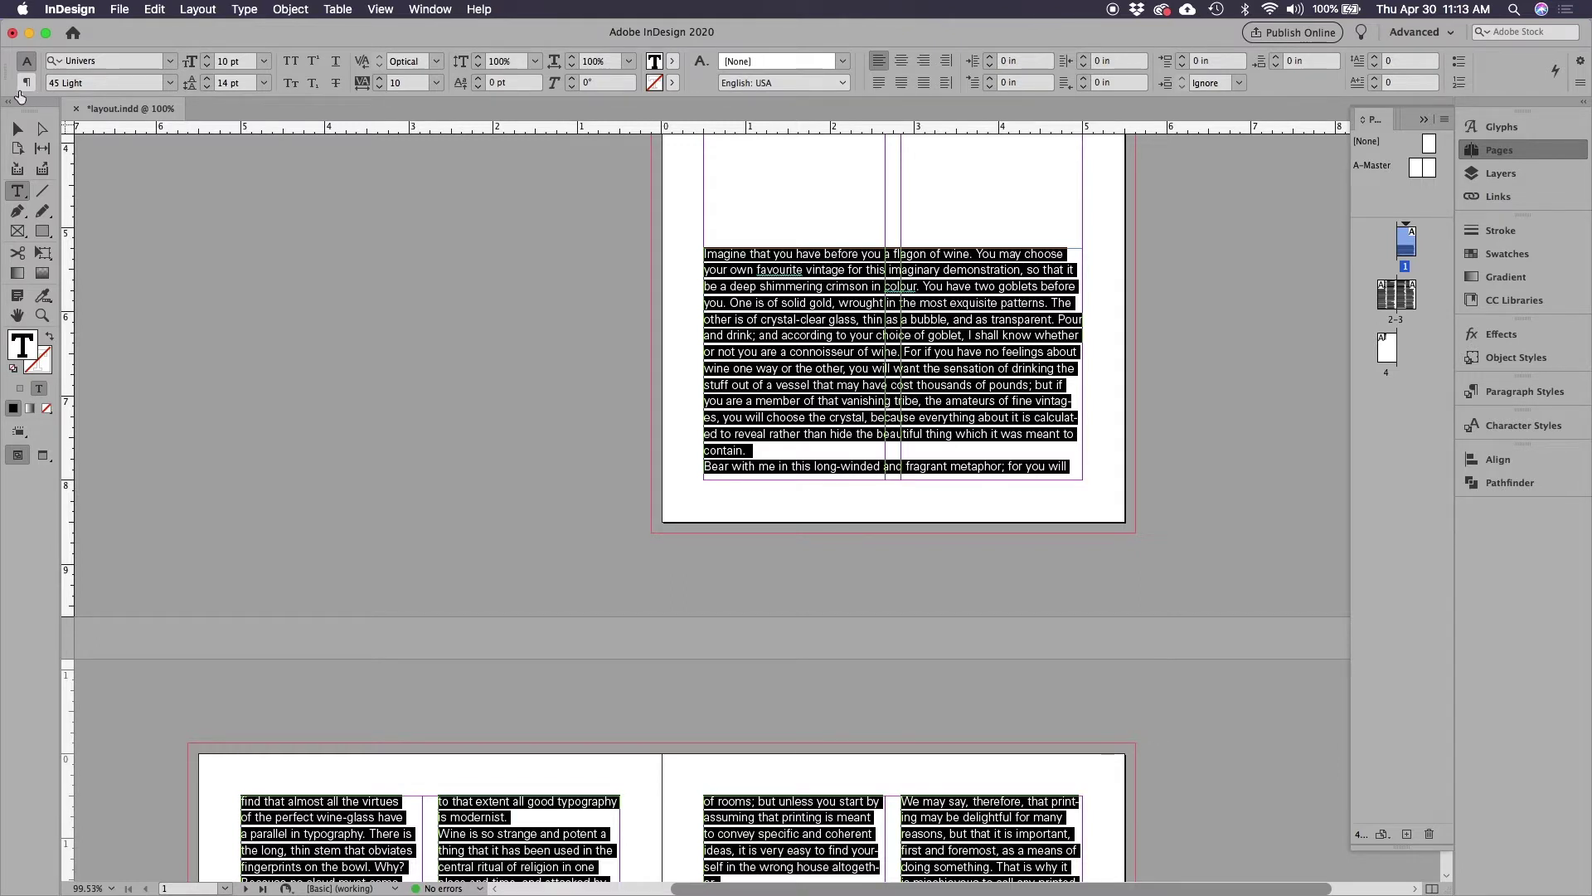
pyautogui.click(25, 85)
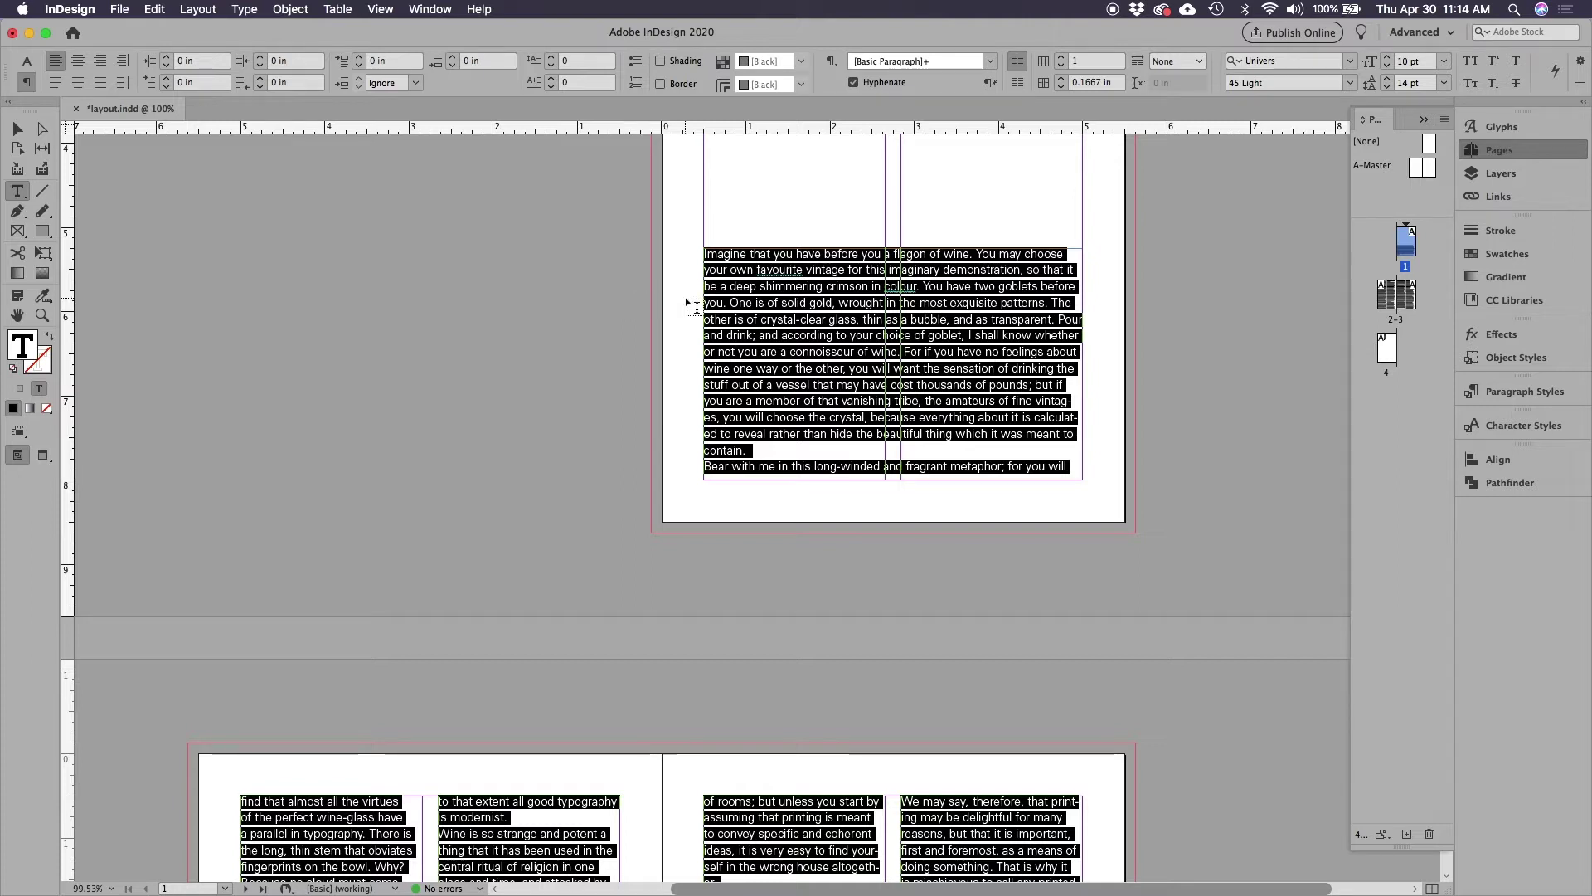
pyautogui.click(166, 77)
pyautogui.click(166, 78)
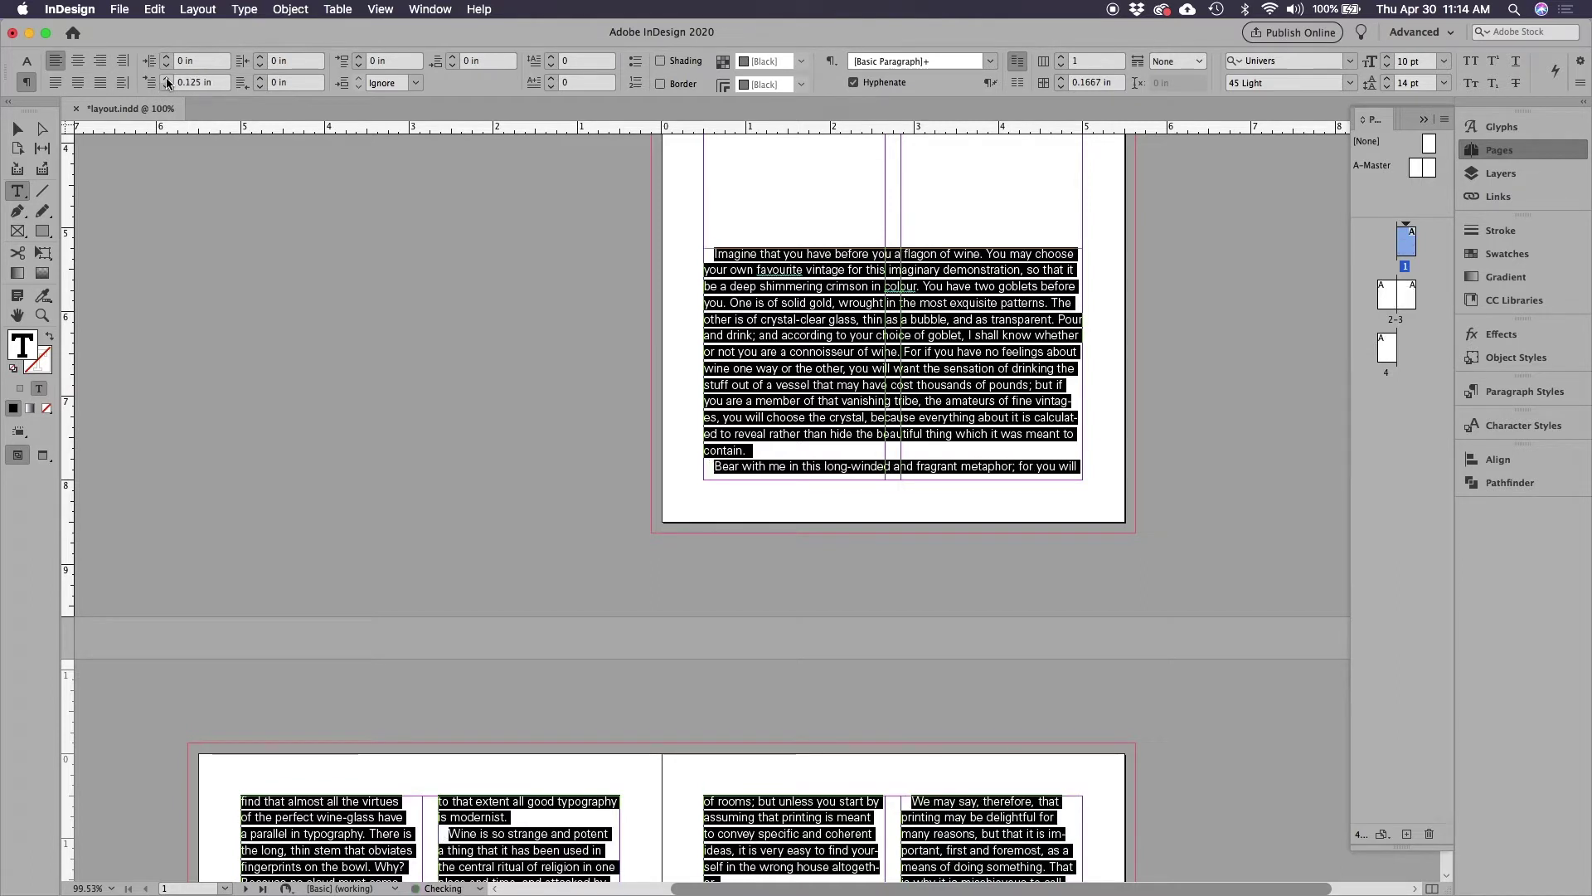
pyautogui.click(166, 78)
pyautogui.click(166, 79)
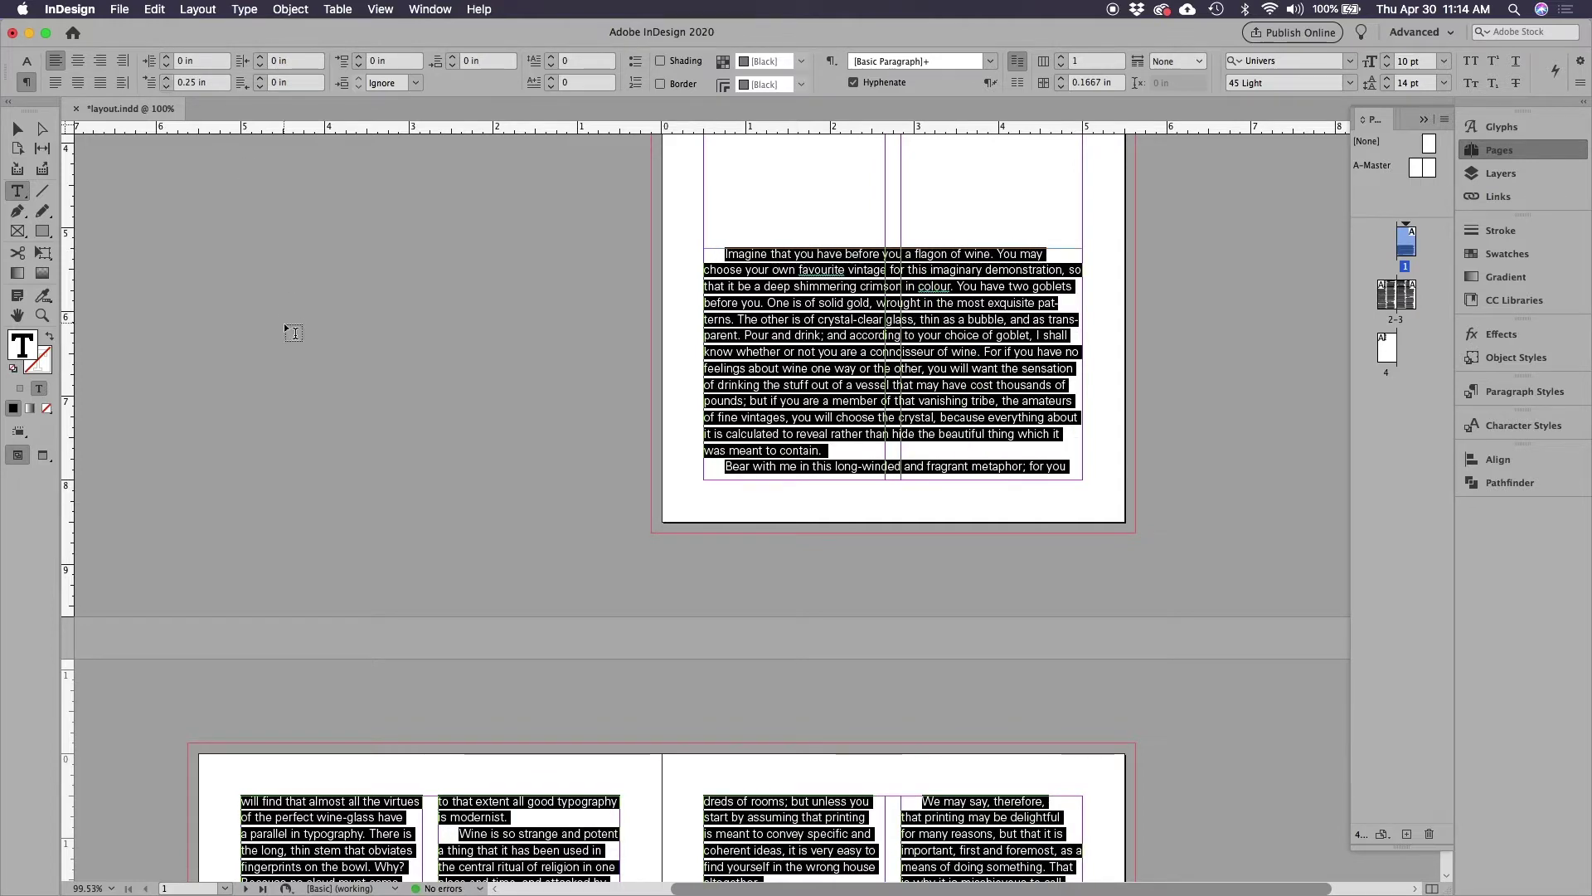
pyautogui.scroll(-10, 284, 321)
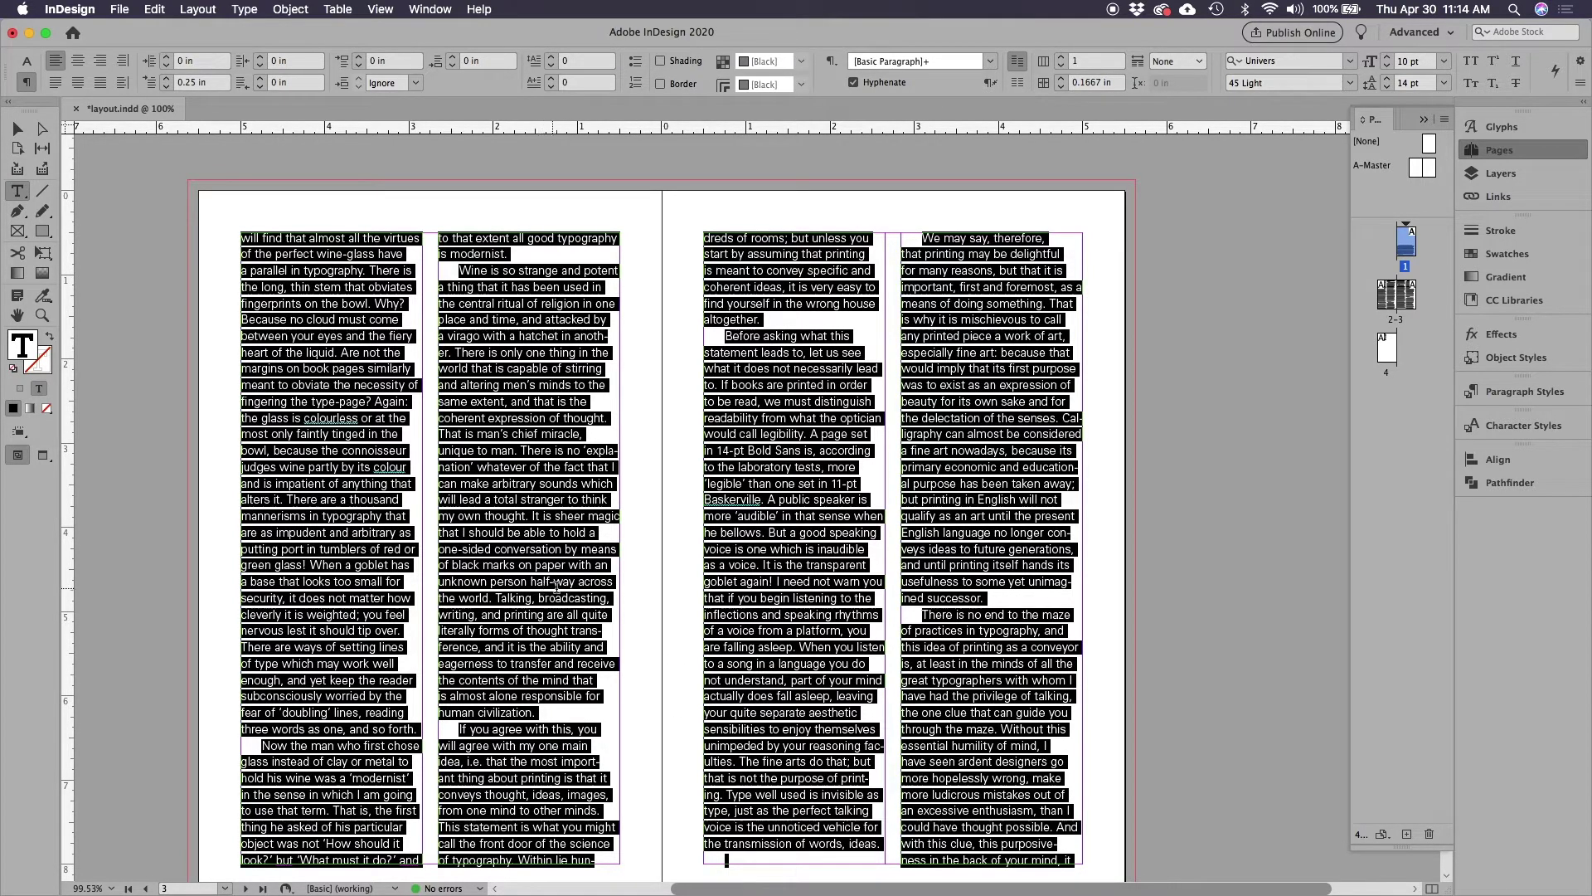
pyautogui.scroll(10, 544, 586)
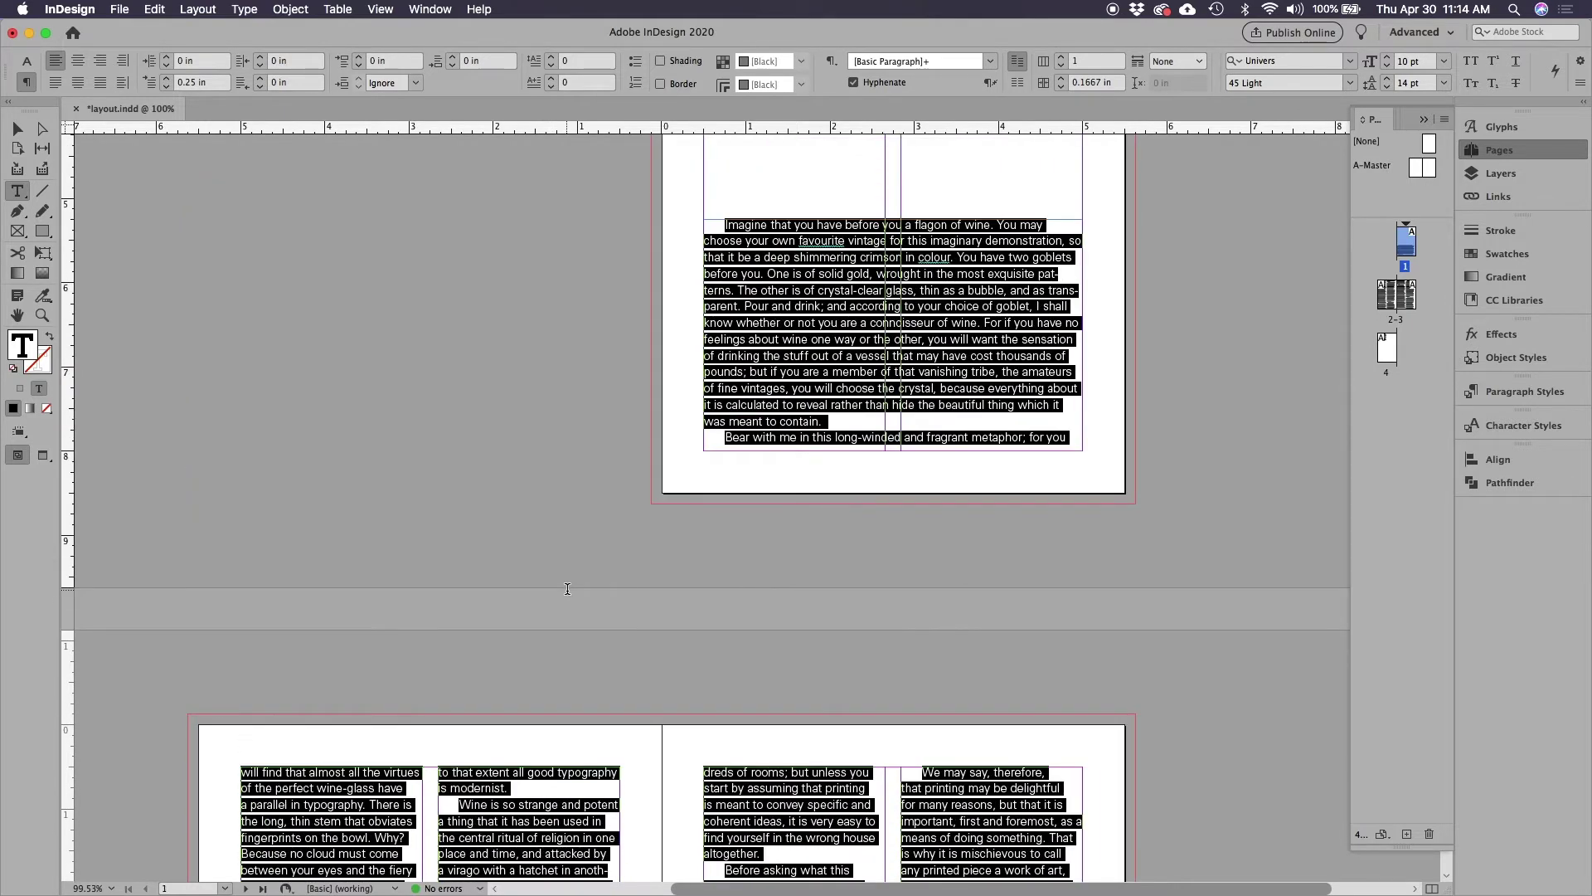
# - Set the selected body story's first-line left indent to 0 in and its space after paragraphs to 0.125 in
pyautogui.scroll(1, 567, 589)
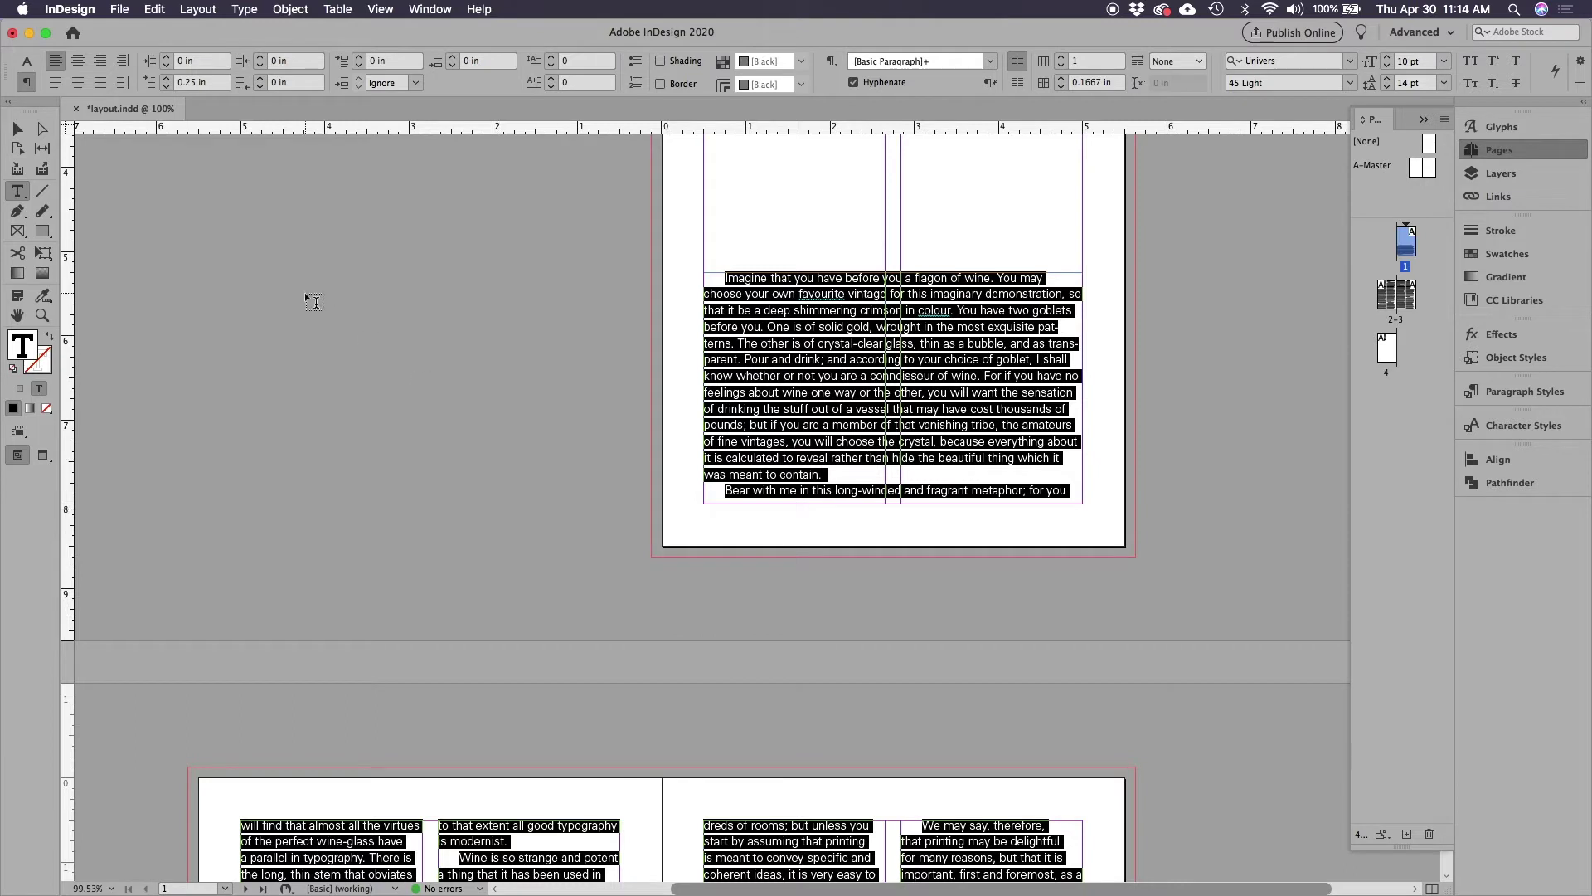
pyautogui.click(166, 87)
pyautogui.click(167, 87)
pyautogui.click(166, 88)
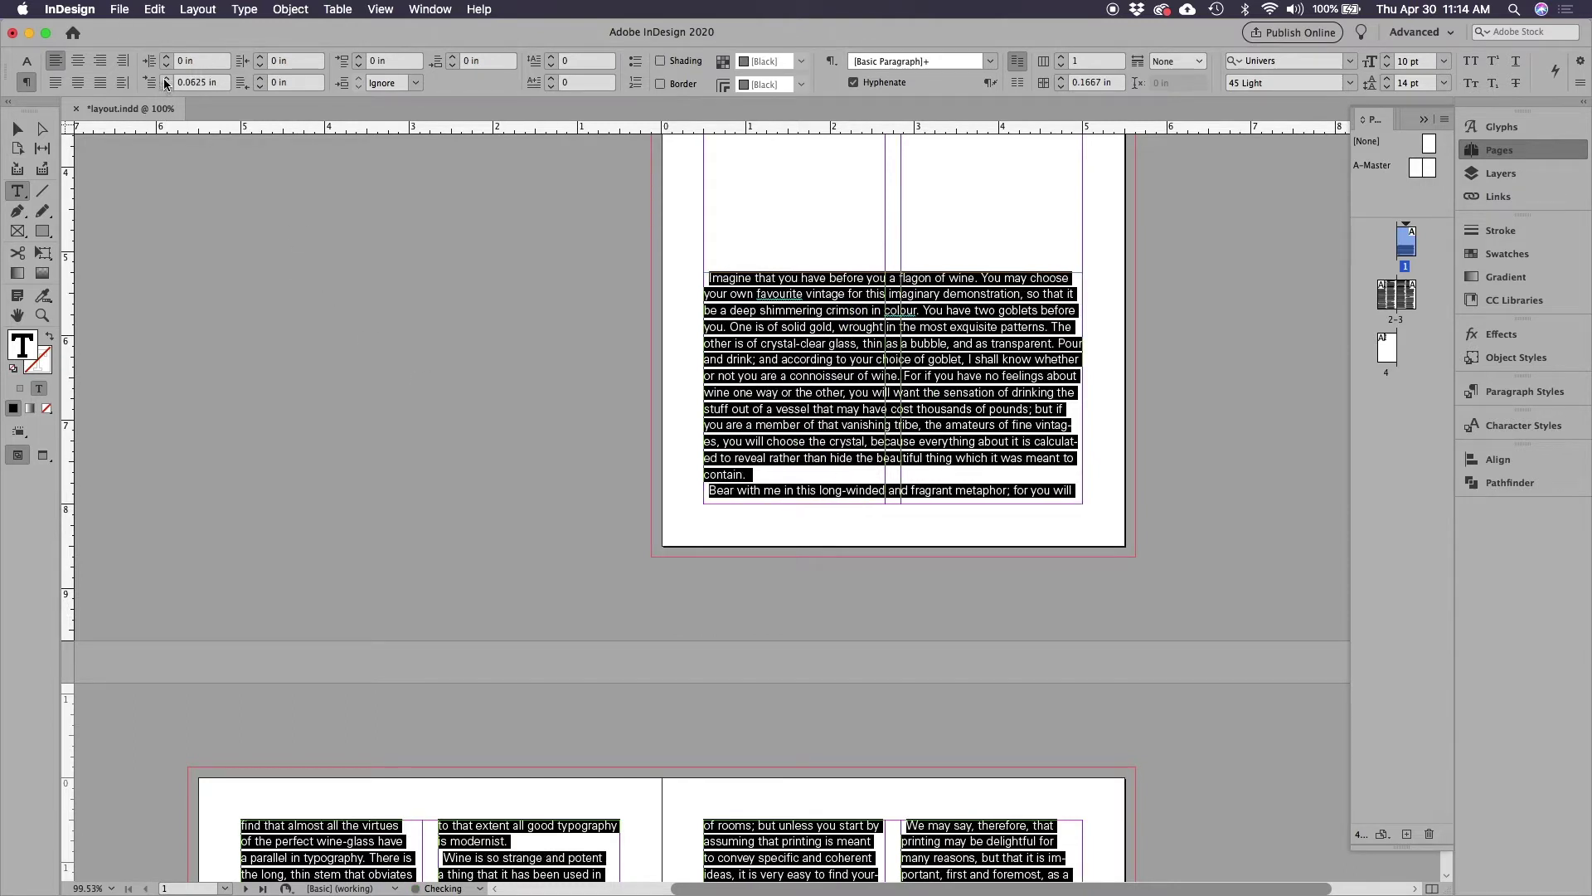
pyautogui.click(166, 87)
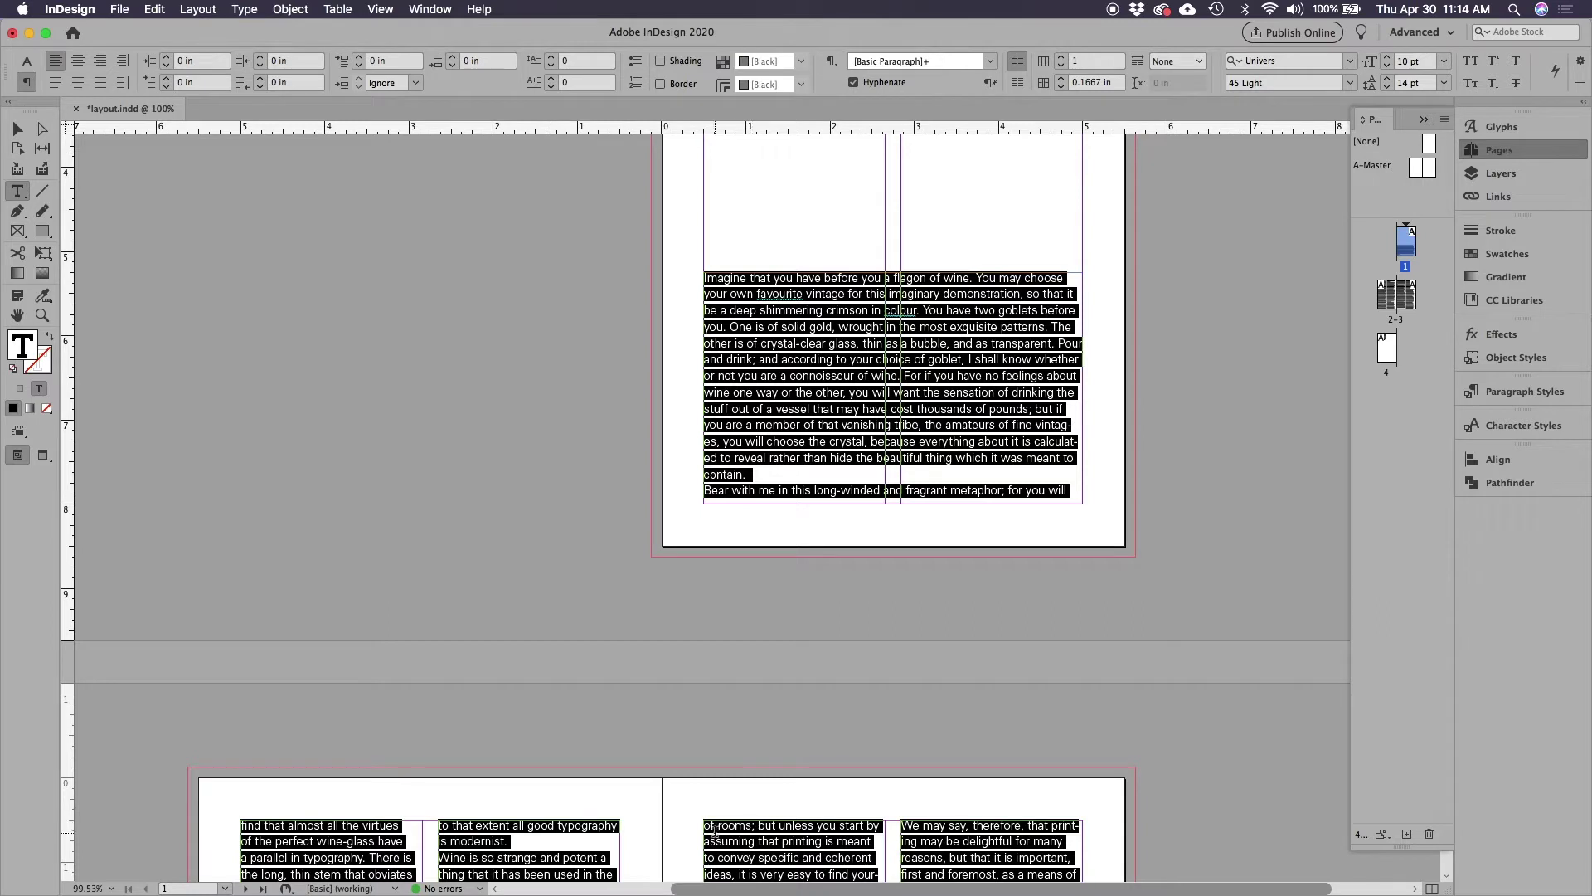
pyautogui.click(452, 56)
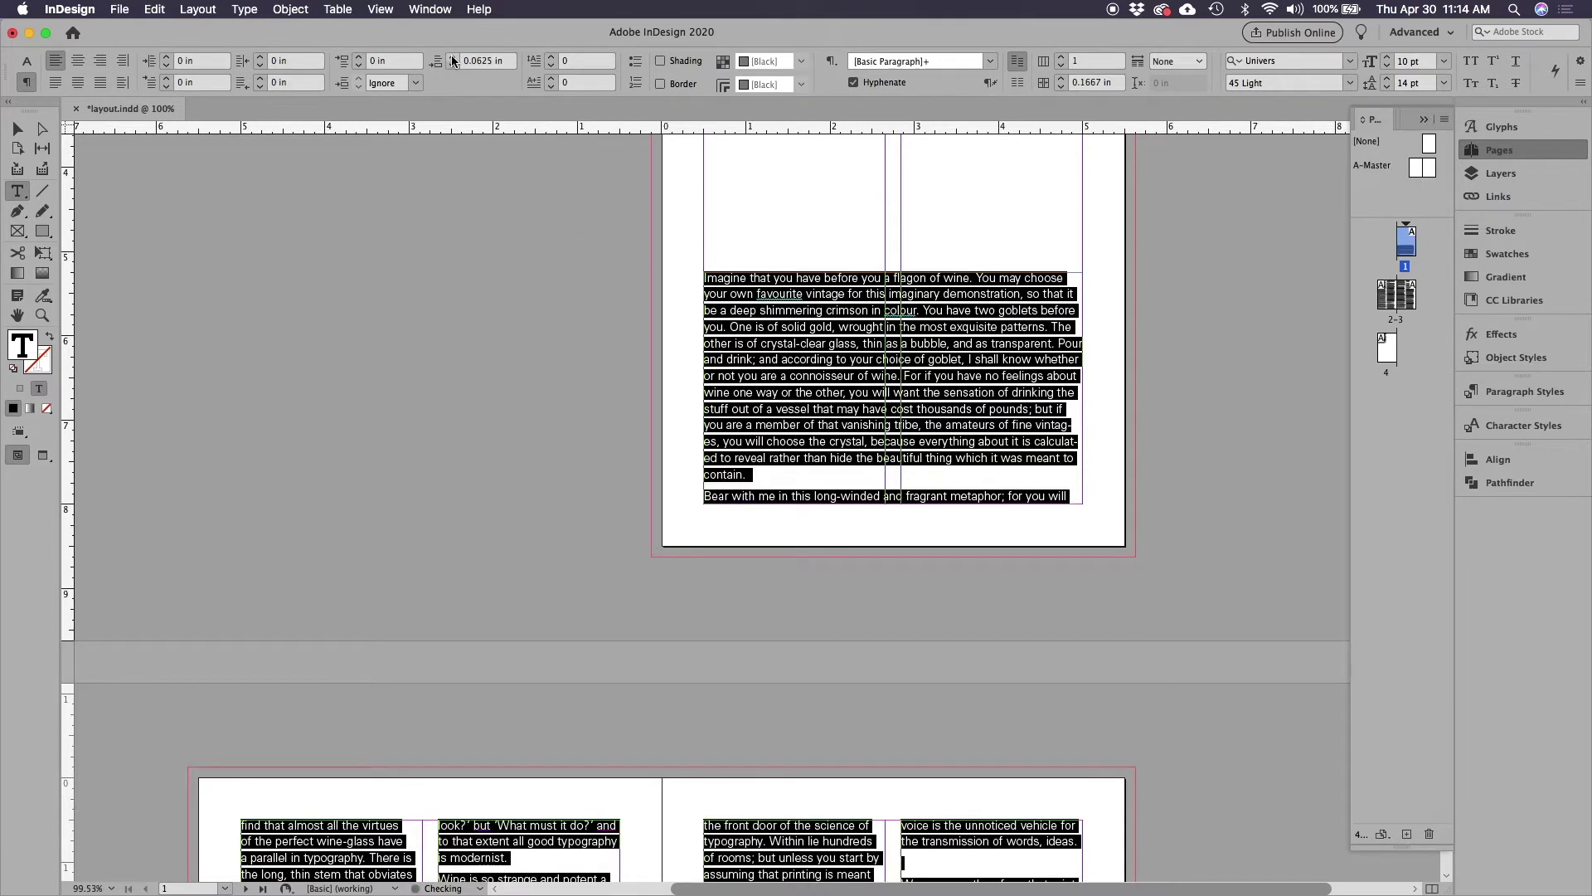
pyautogui.click(452, 57)
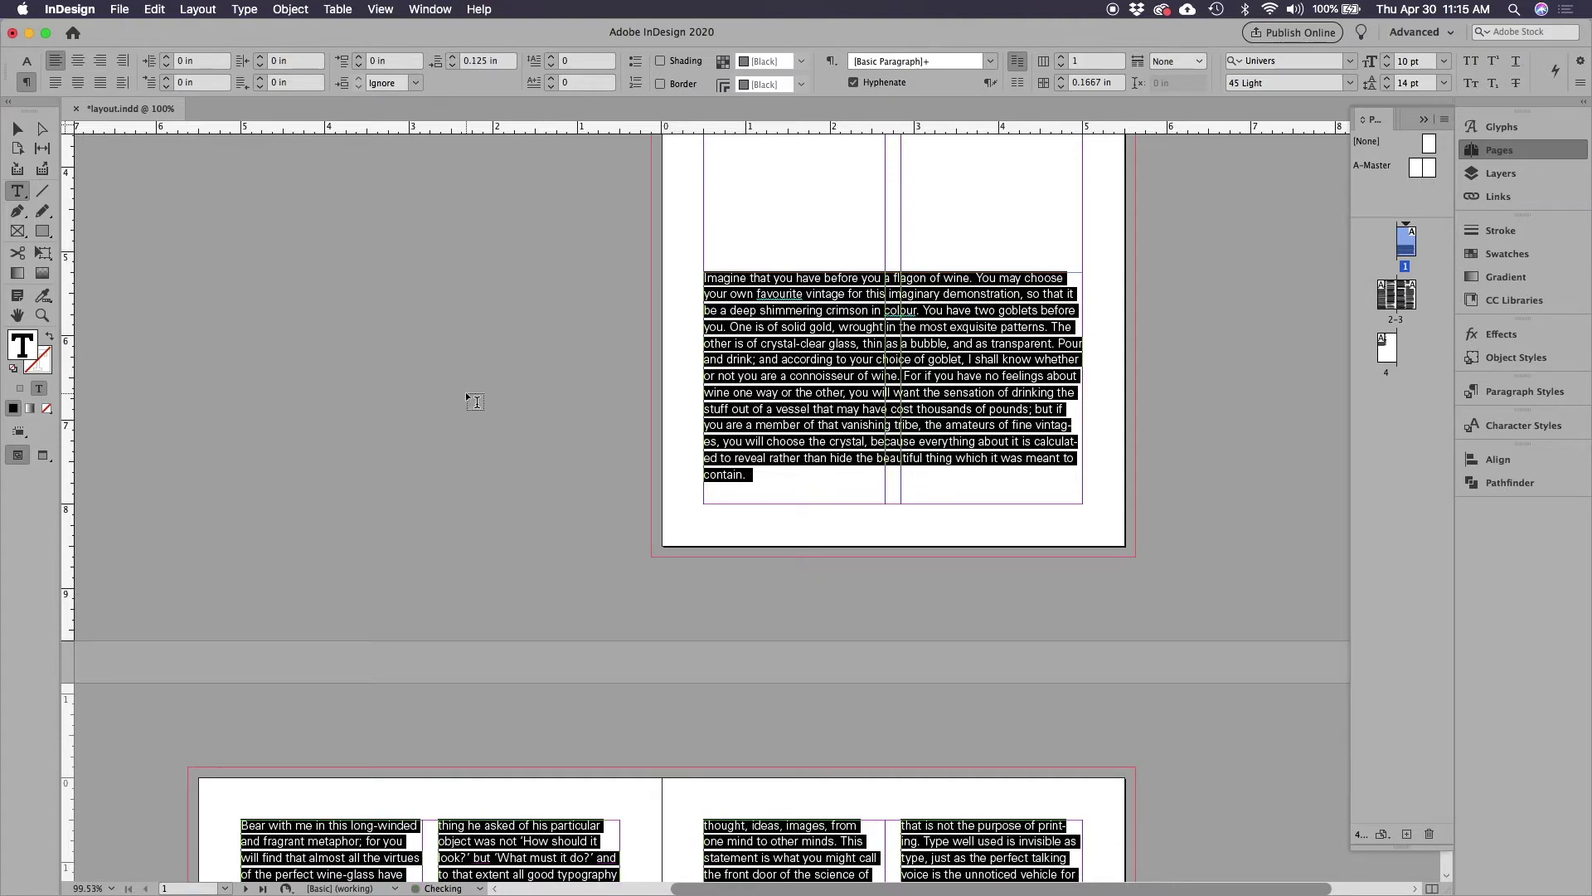
# - Remove the leftover blank line on page 3 before the paragraph starting "We may say, therefore", and reselect the whole body story
pyautogui.scroll(-3, 466, 391)
pyautogui.scroll(-5, 475, 400)
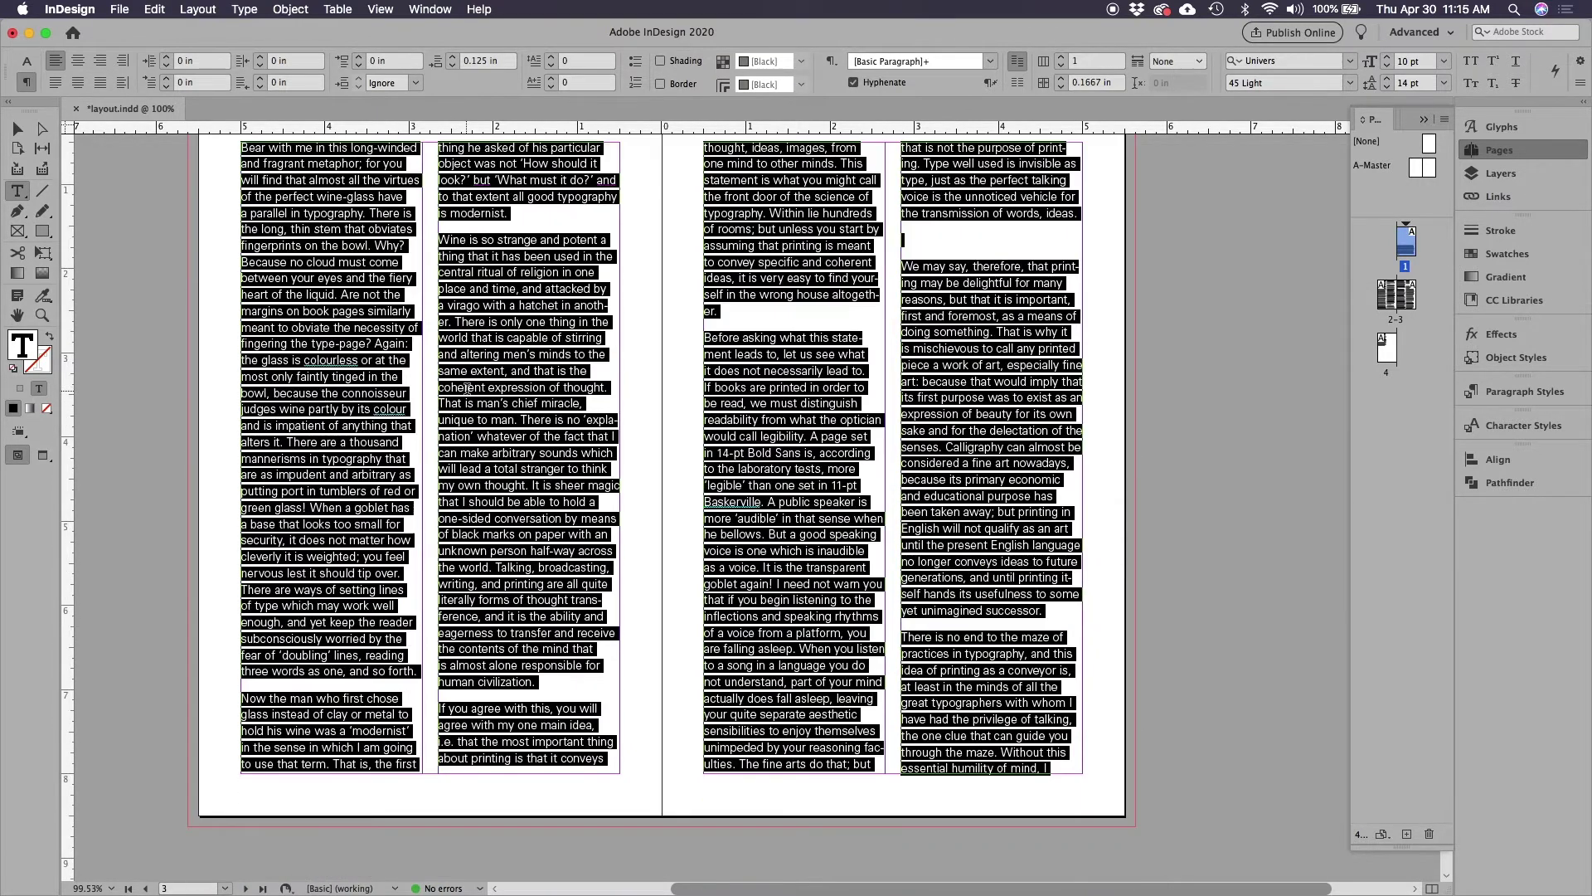
pyautogui.scroll(1, 466, 387)
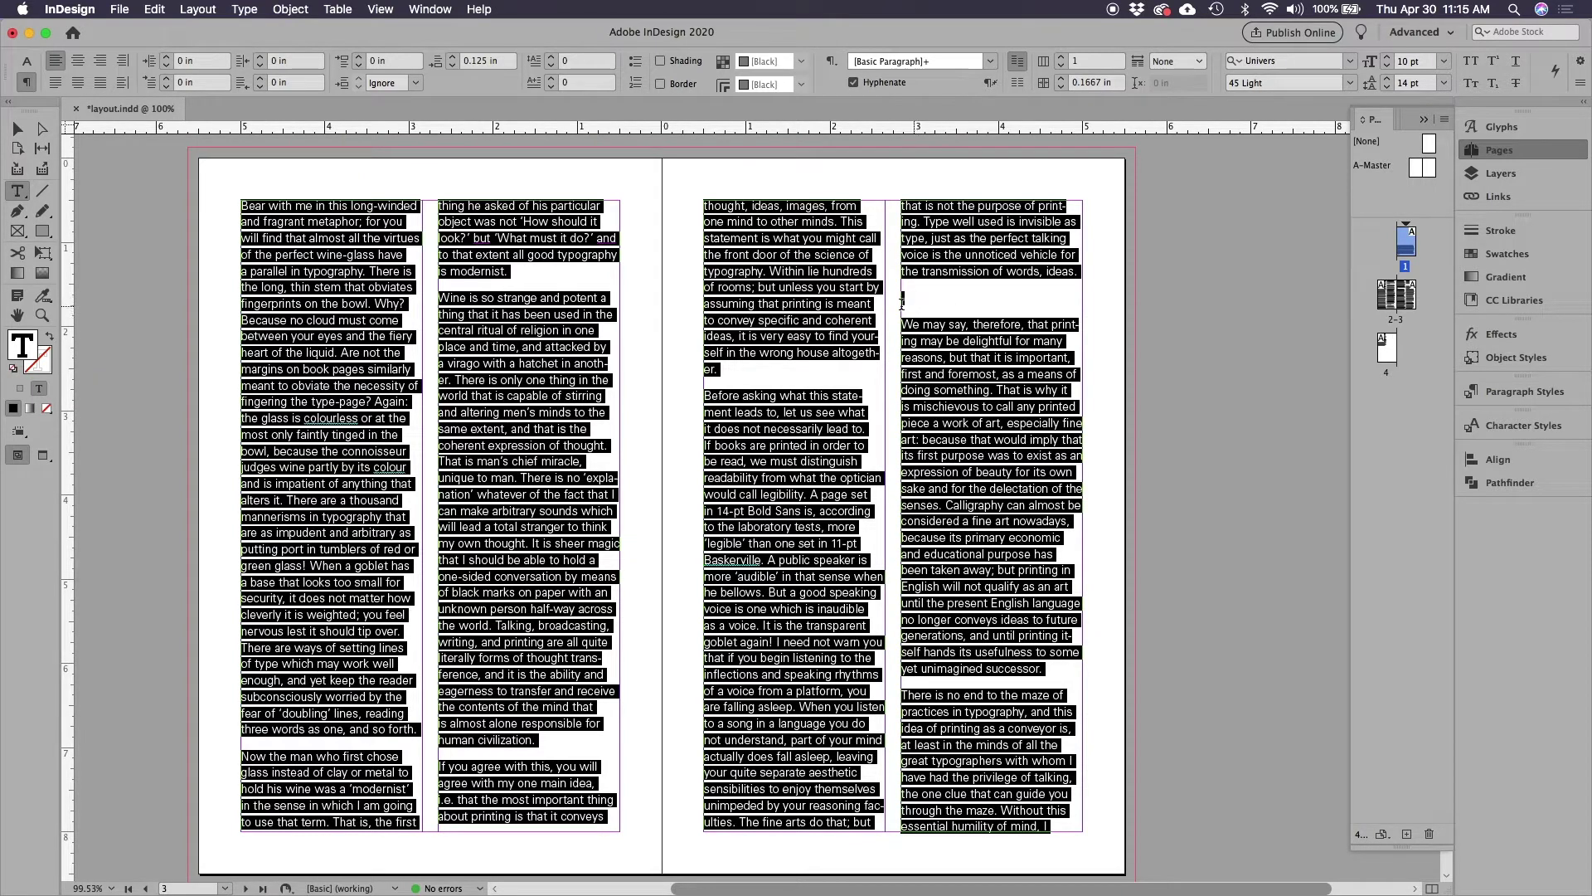
pyautogui.click(910, 298)
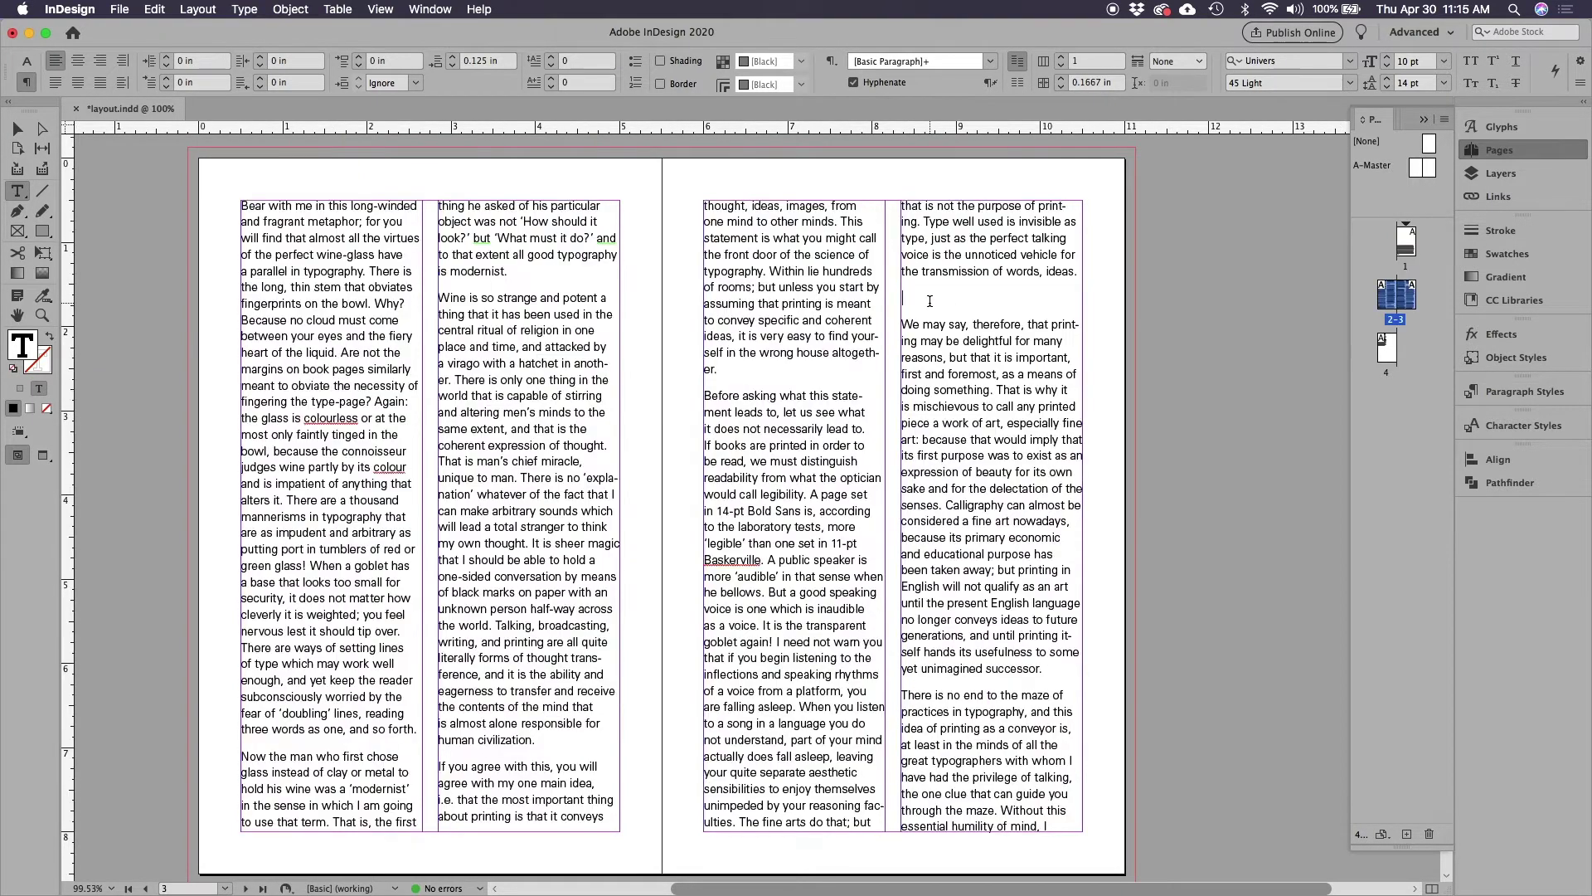
pyautogui.press('BackSpace')
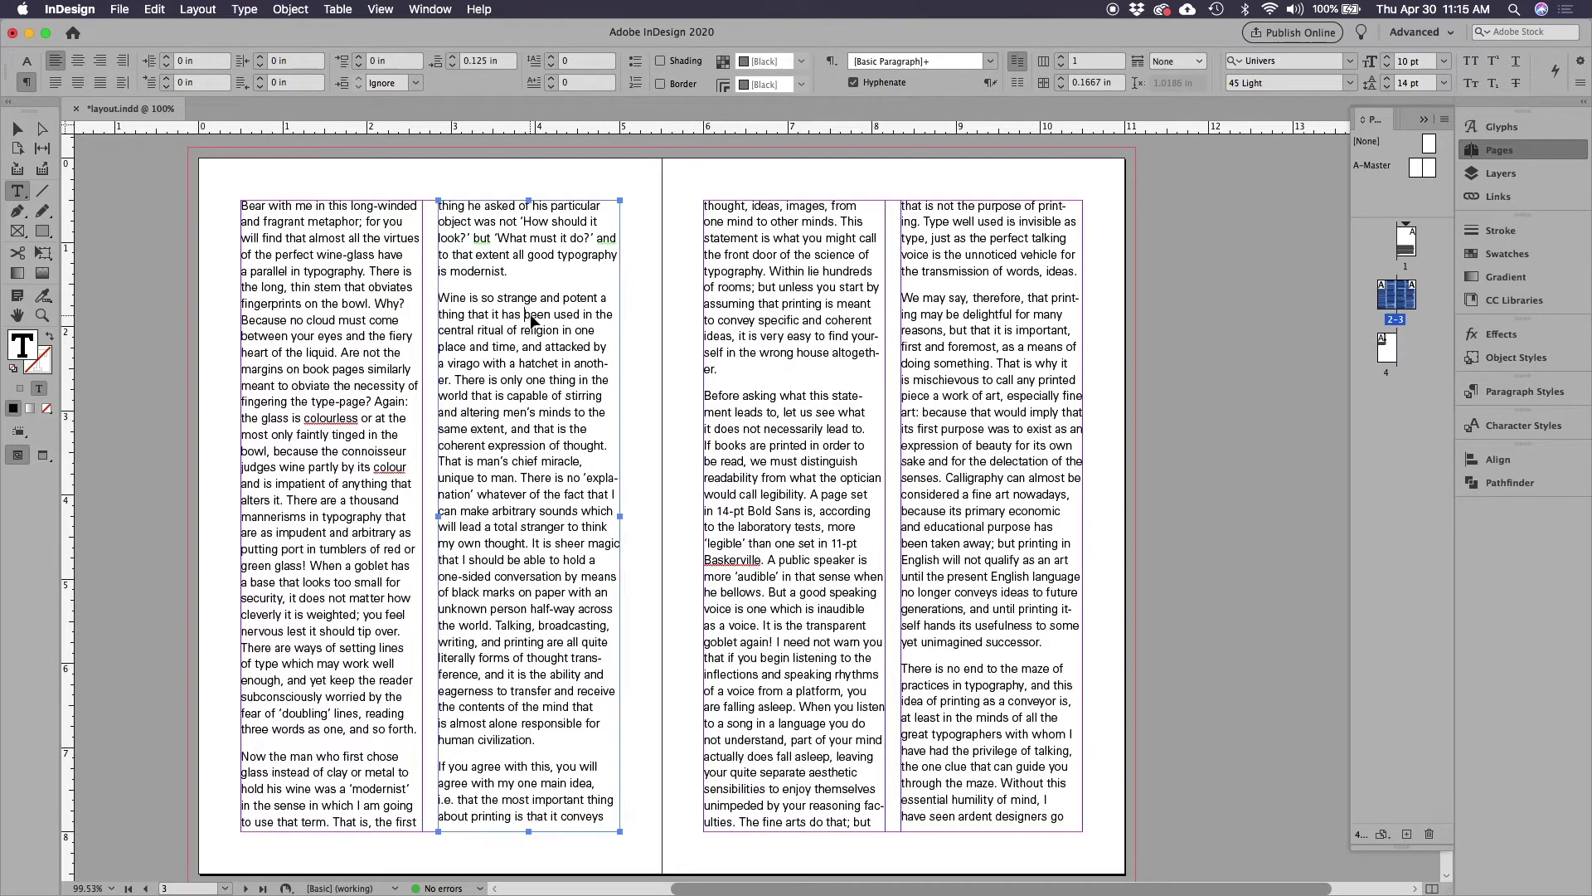
pyautogui.press('super+a')
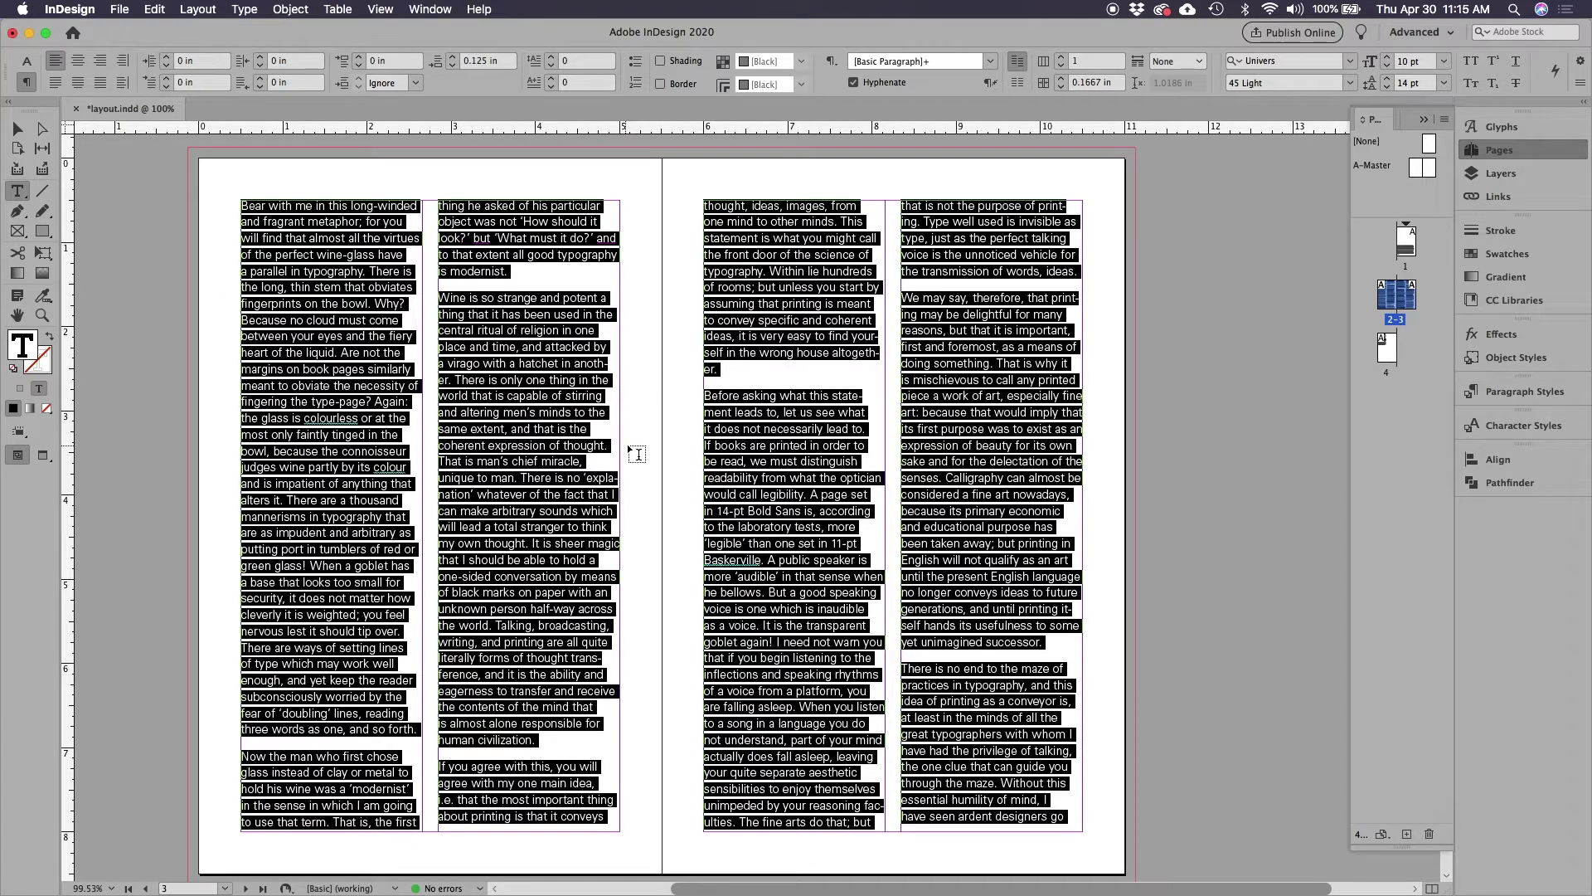
# - Examine the paragraph spacing of the body text across pages 1 to 3
pyautogui.scroll(2, 805, 455)
pyautogui.scroll(10, 805, 454)
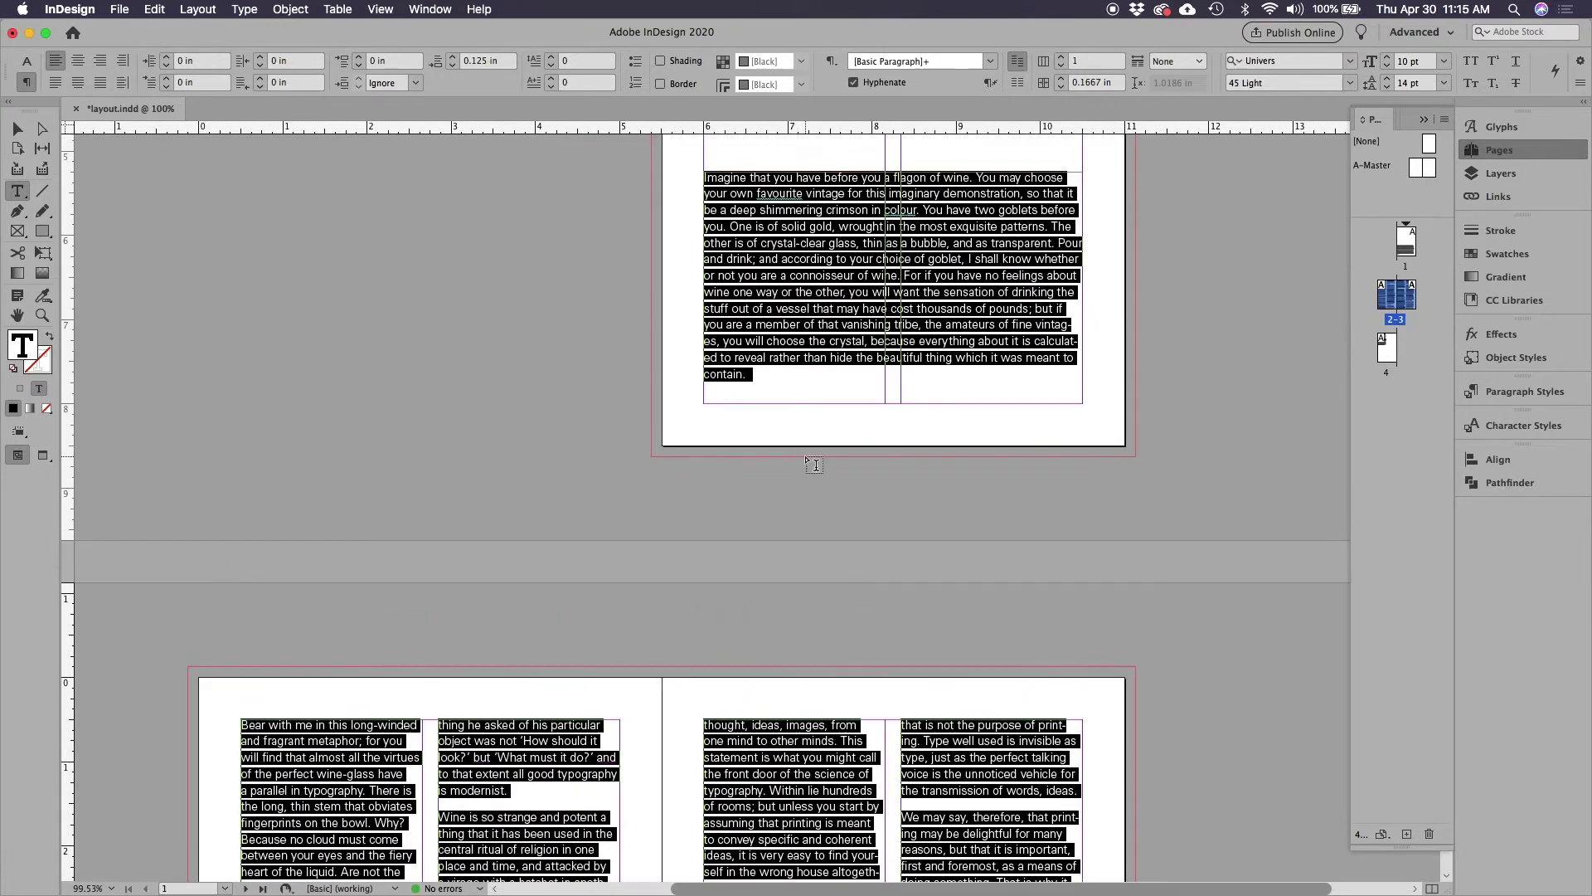
pyautogui.scroll(-6, 805, 454)
pyautogui.scroll(-4, 805, 455)
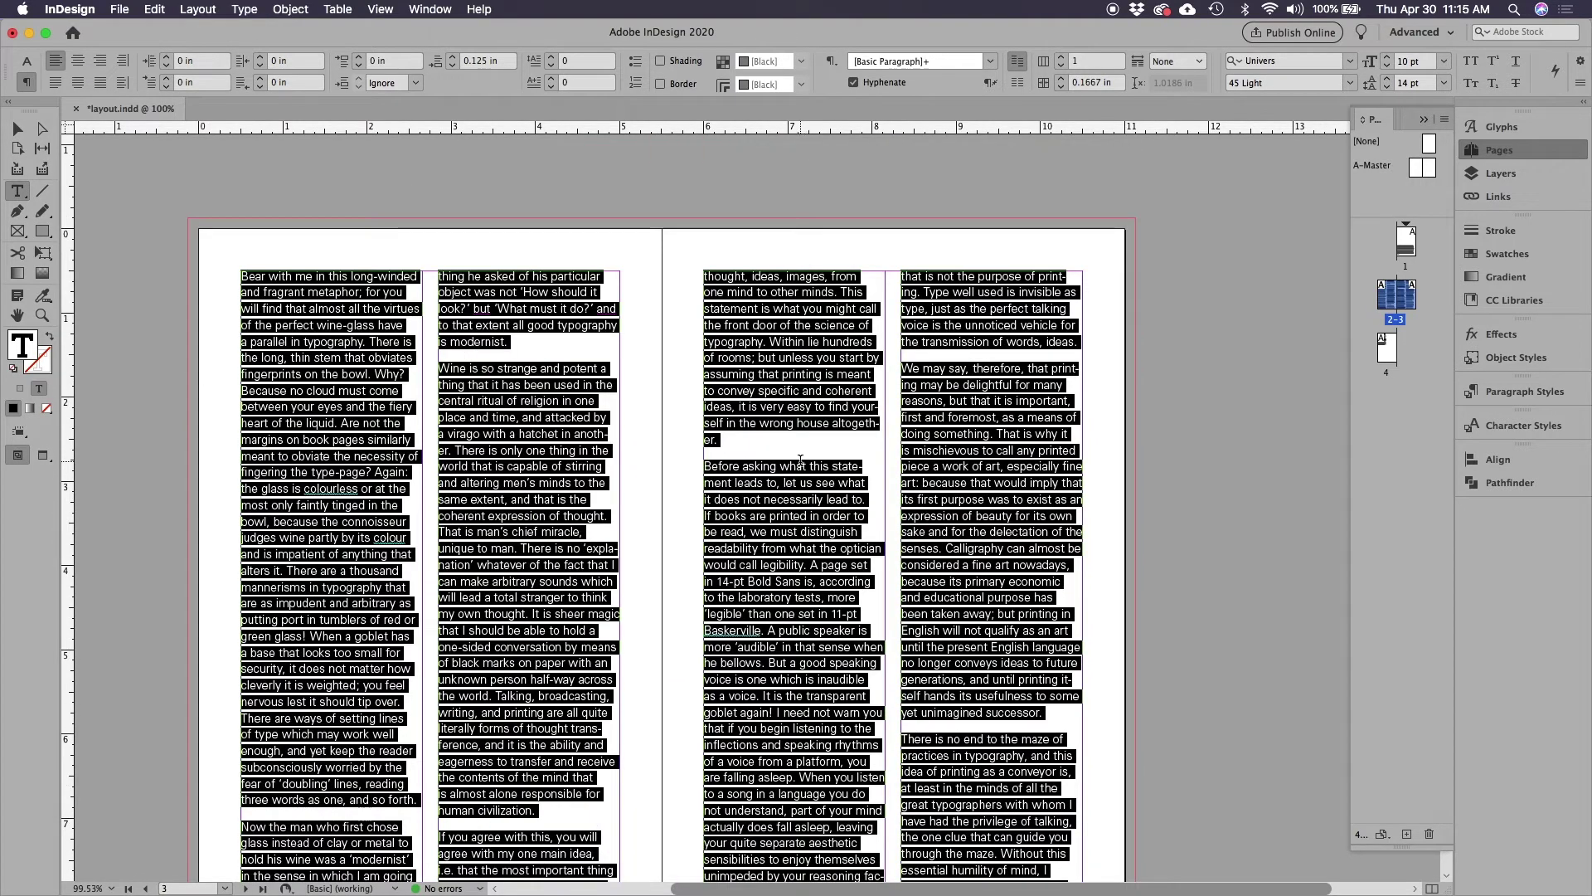
pyautogui.scroll(-6, 800, 459)
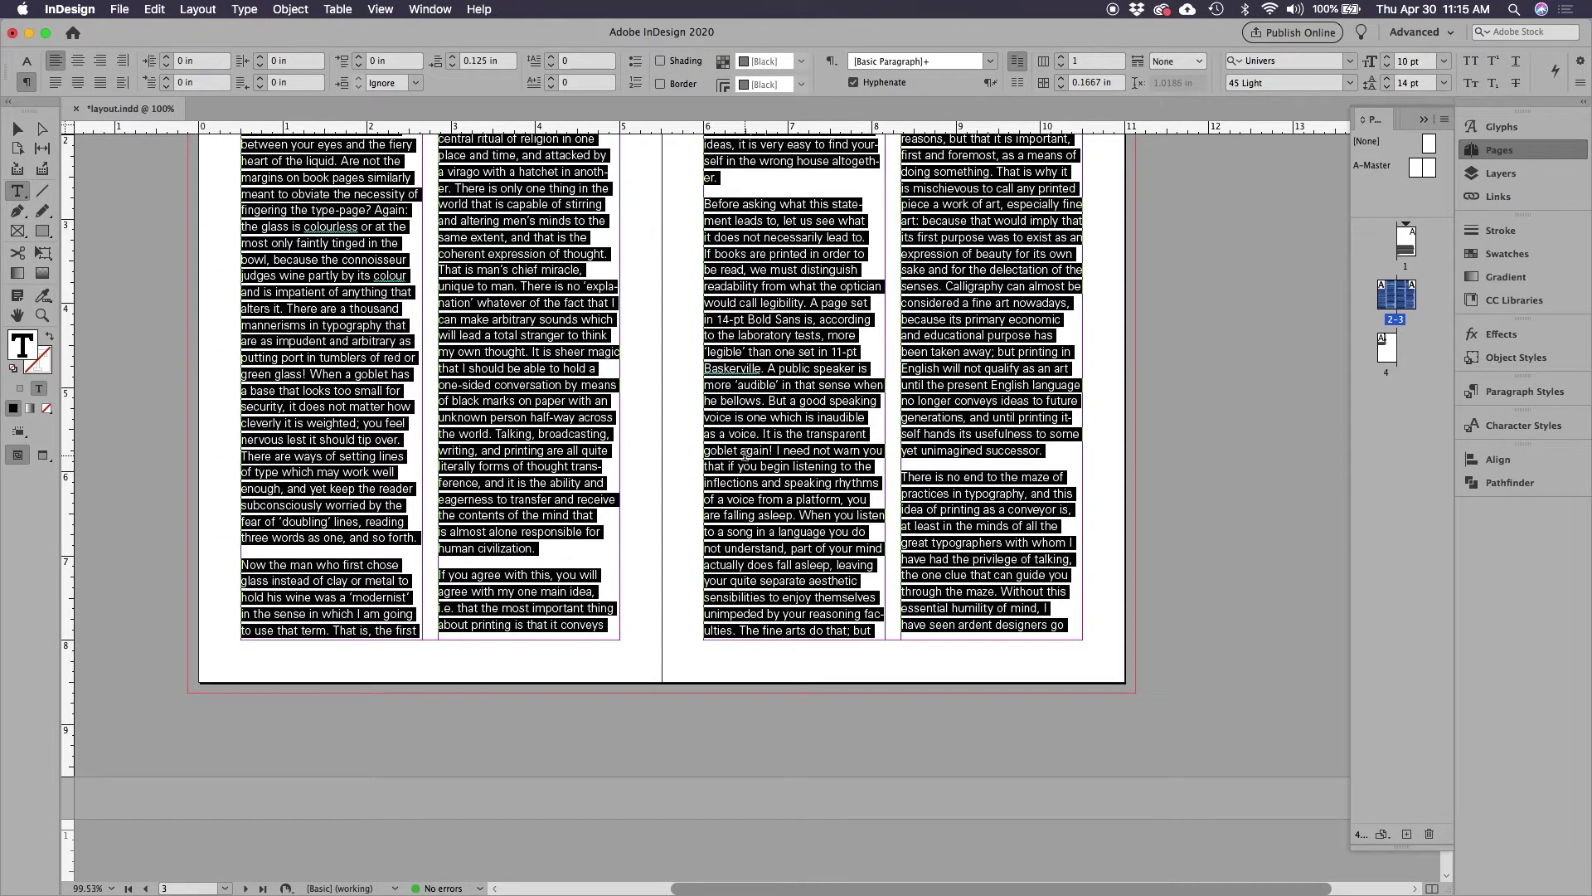
pyautogui.scroll(14, 745, 454)
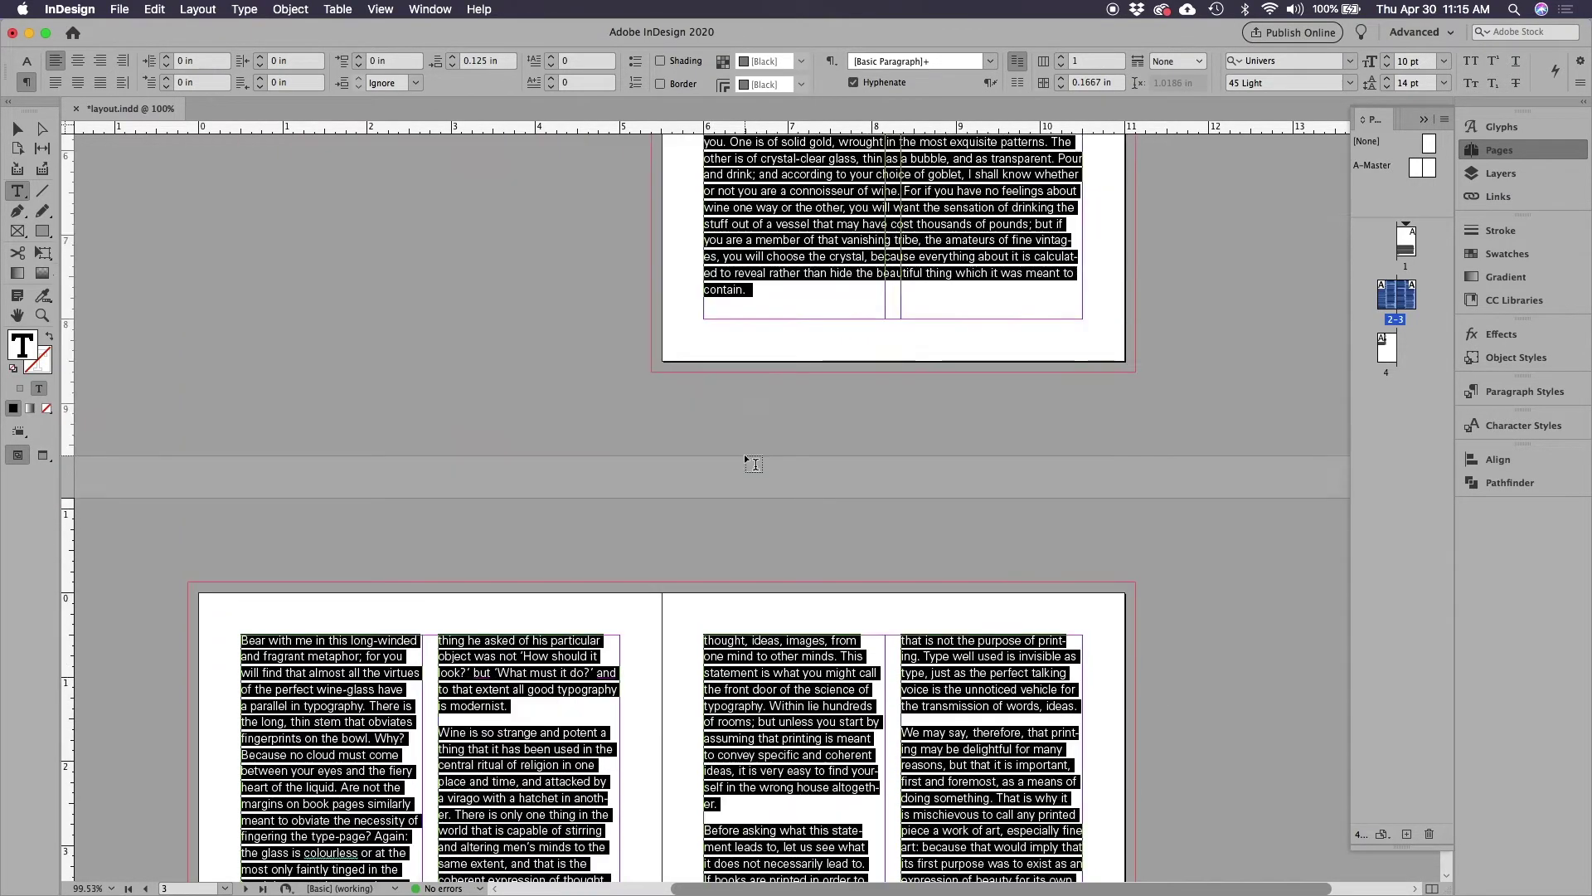
pyautogui.scroll(6, 754, 464)
pyautogui.scroll(-12, 751, 460)
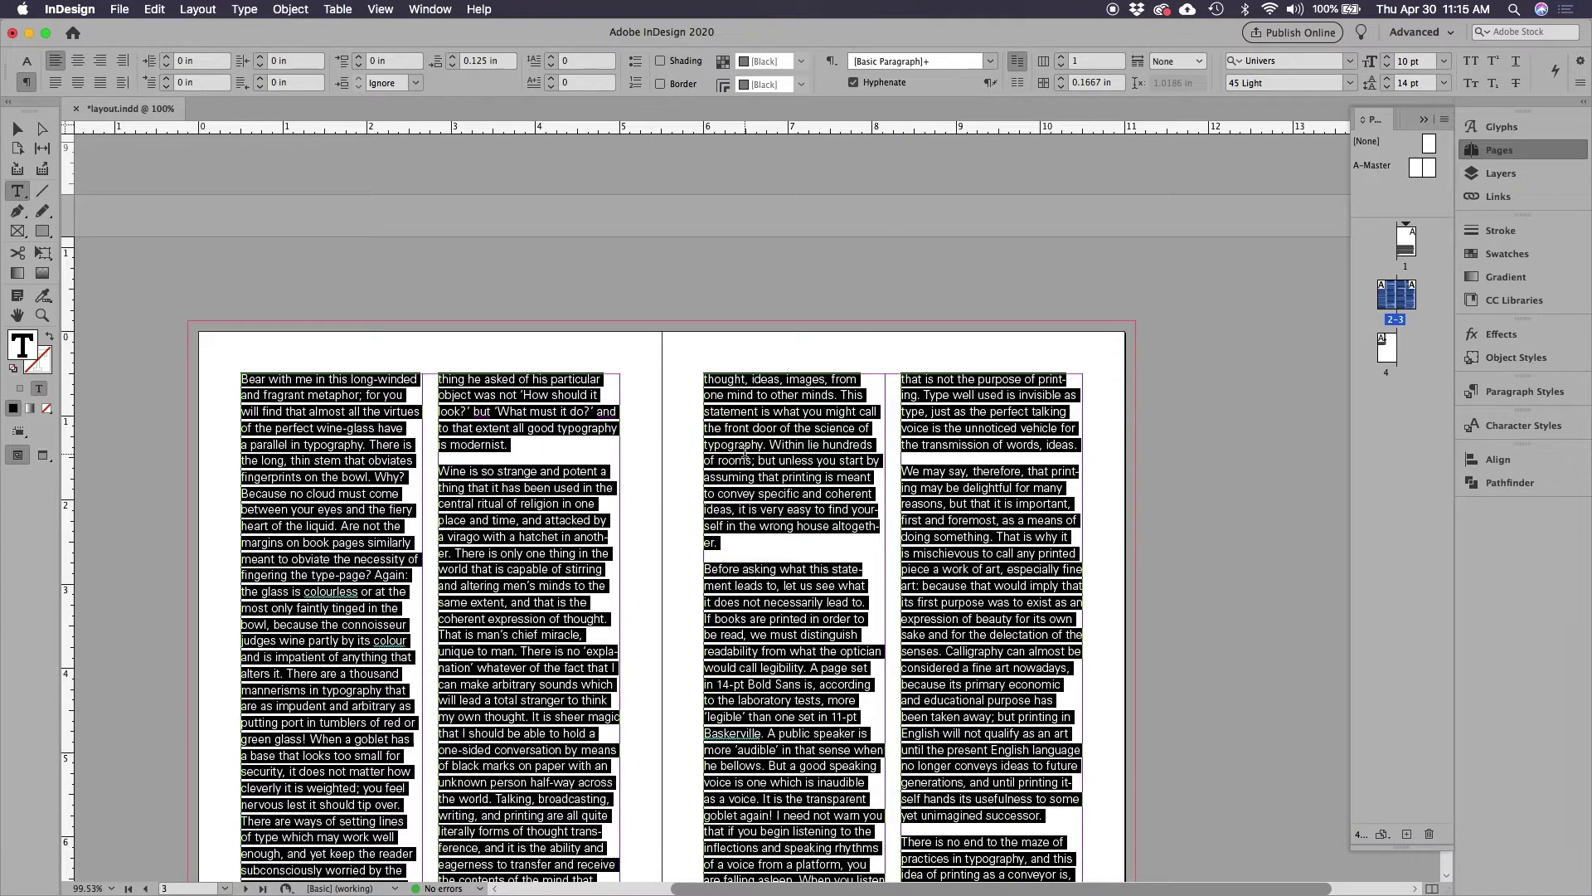
pyautogui.scroll(11, 769, 461)
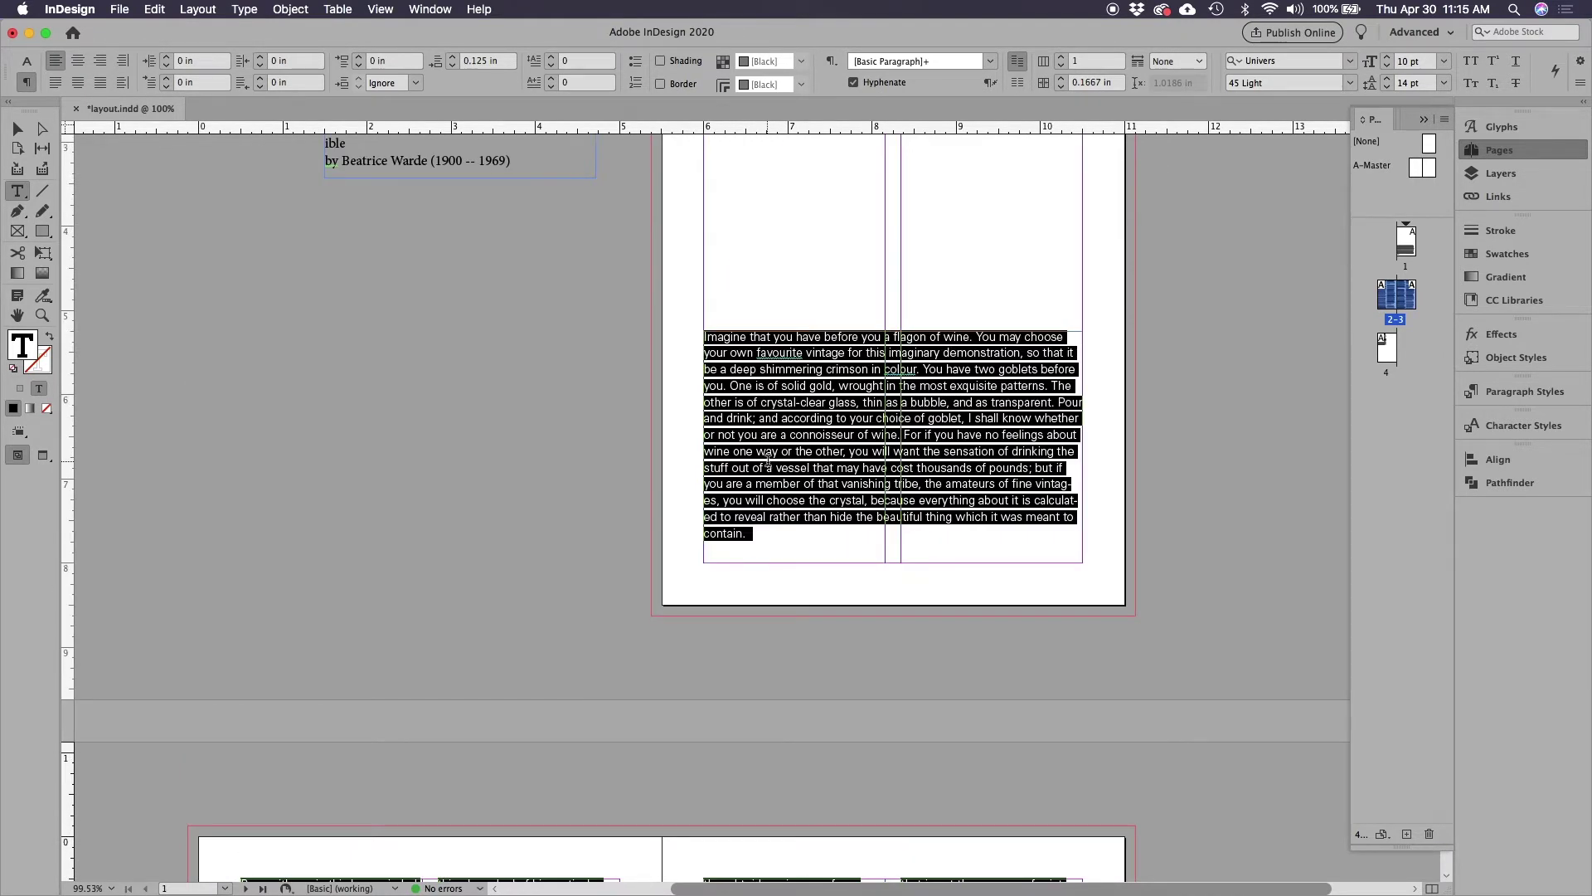
pyautogui.scroll(-5, 707, 475)
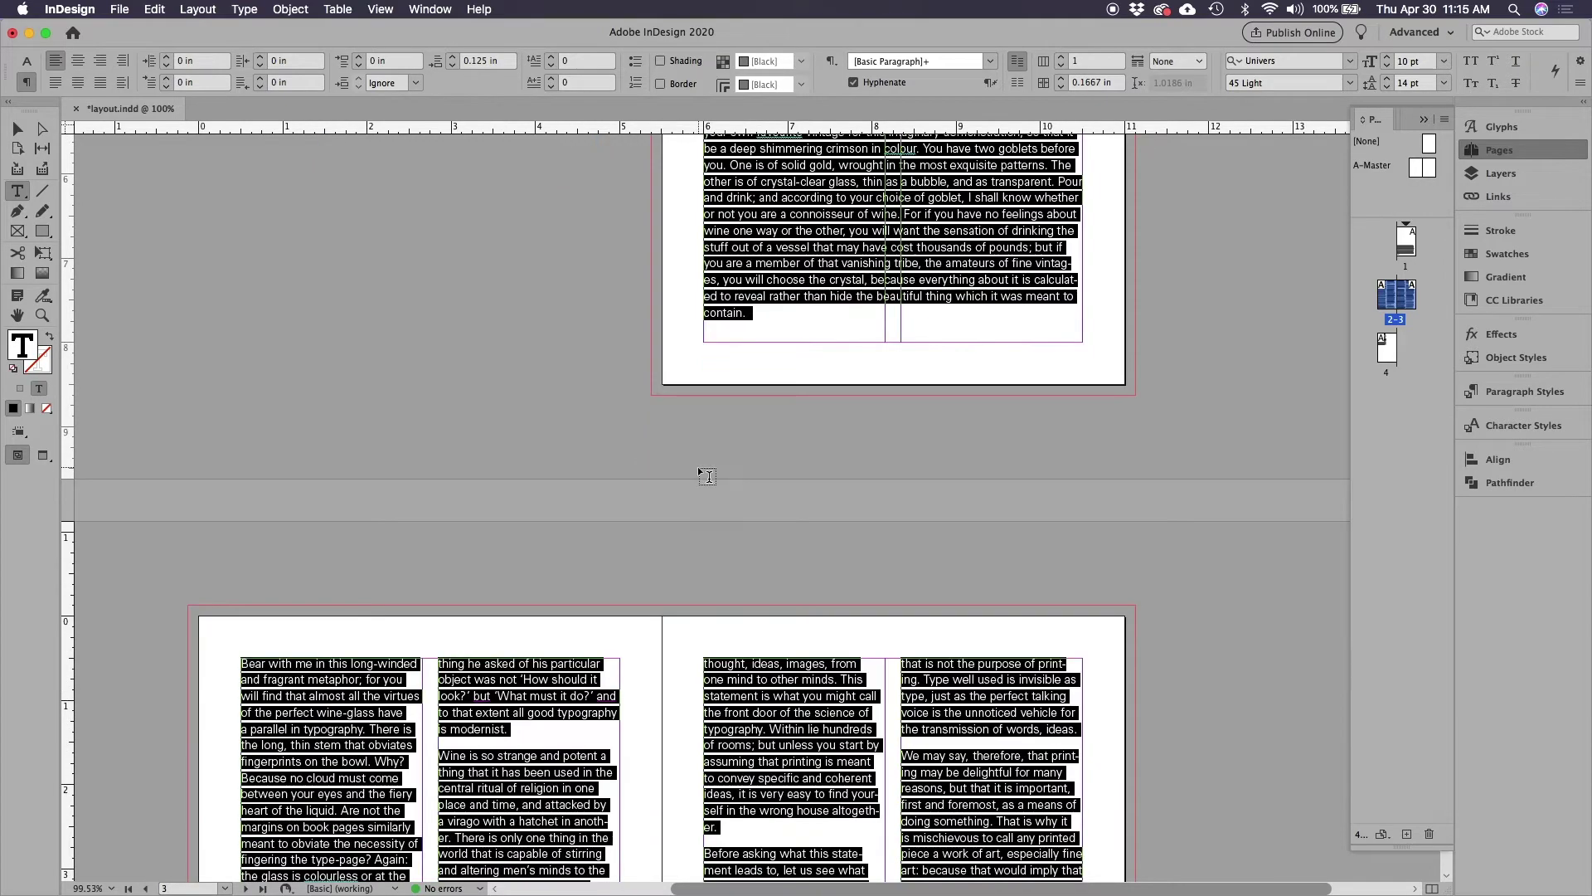
pyautogui.scroll(4, 699, 474)
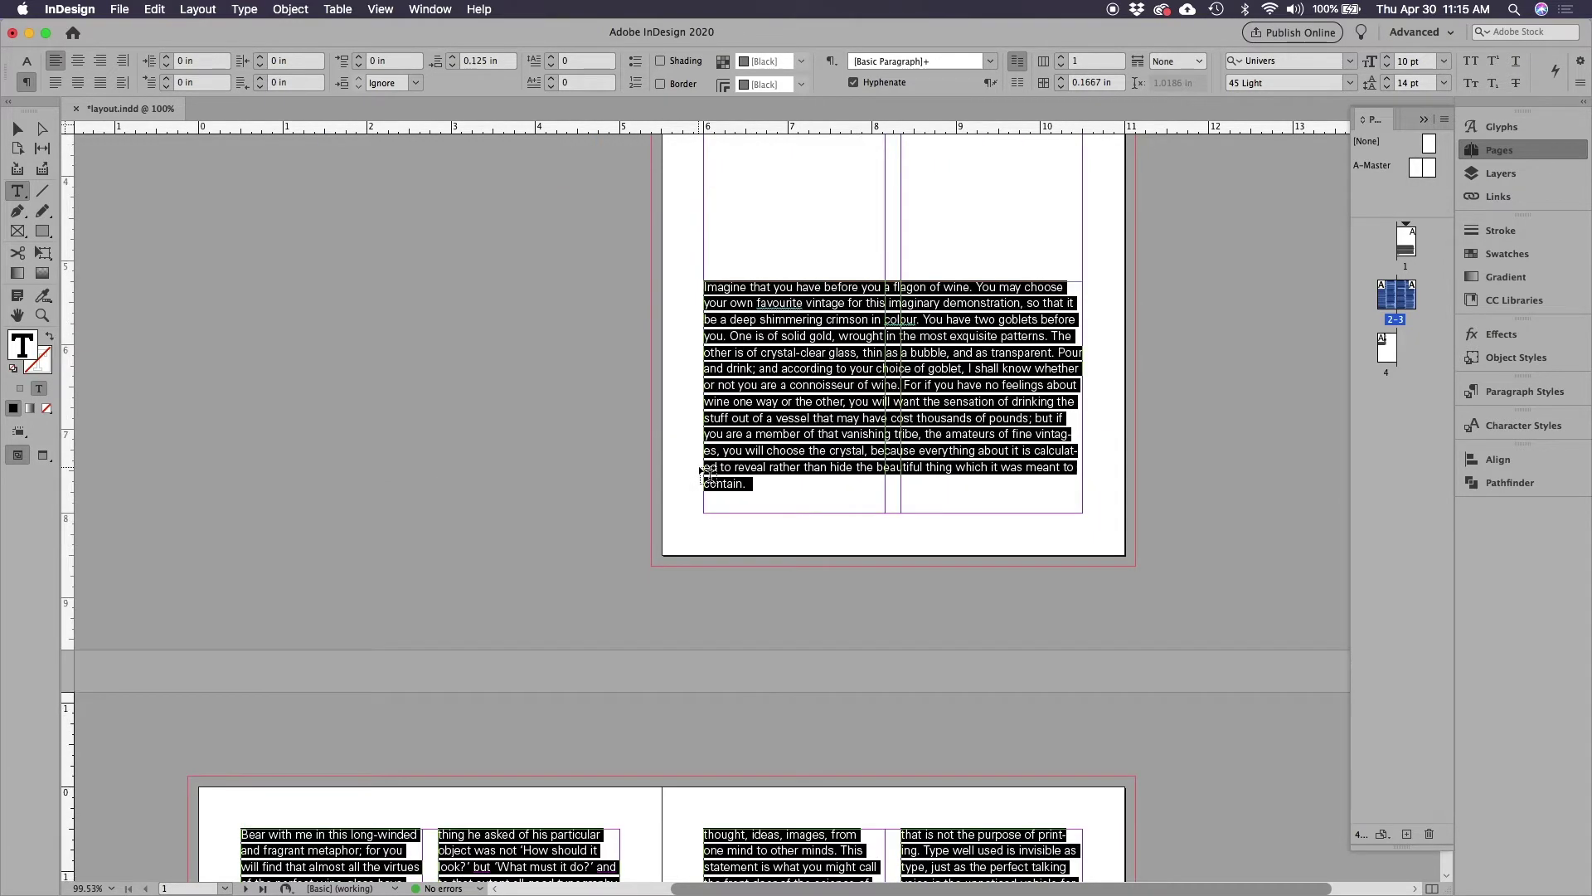
pyautogui.scroll(-12, 704, 474)
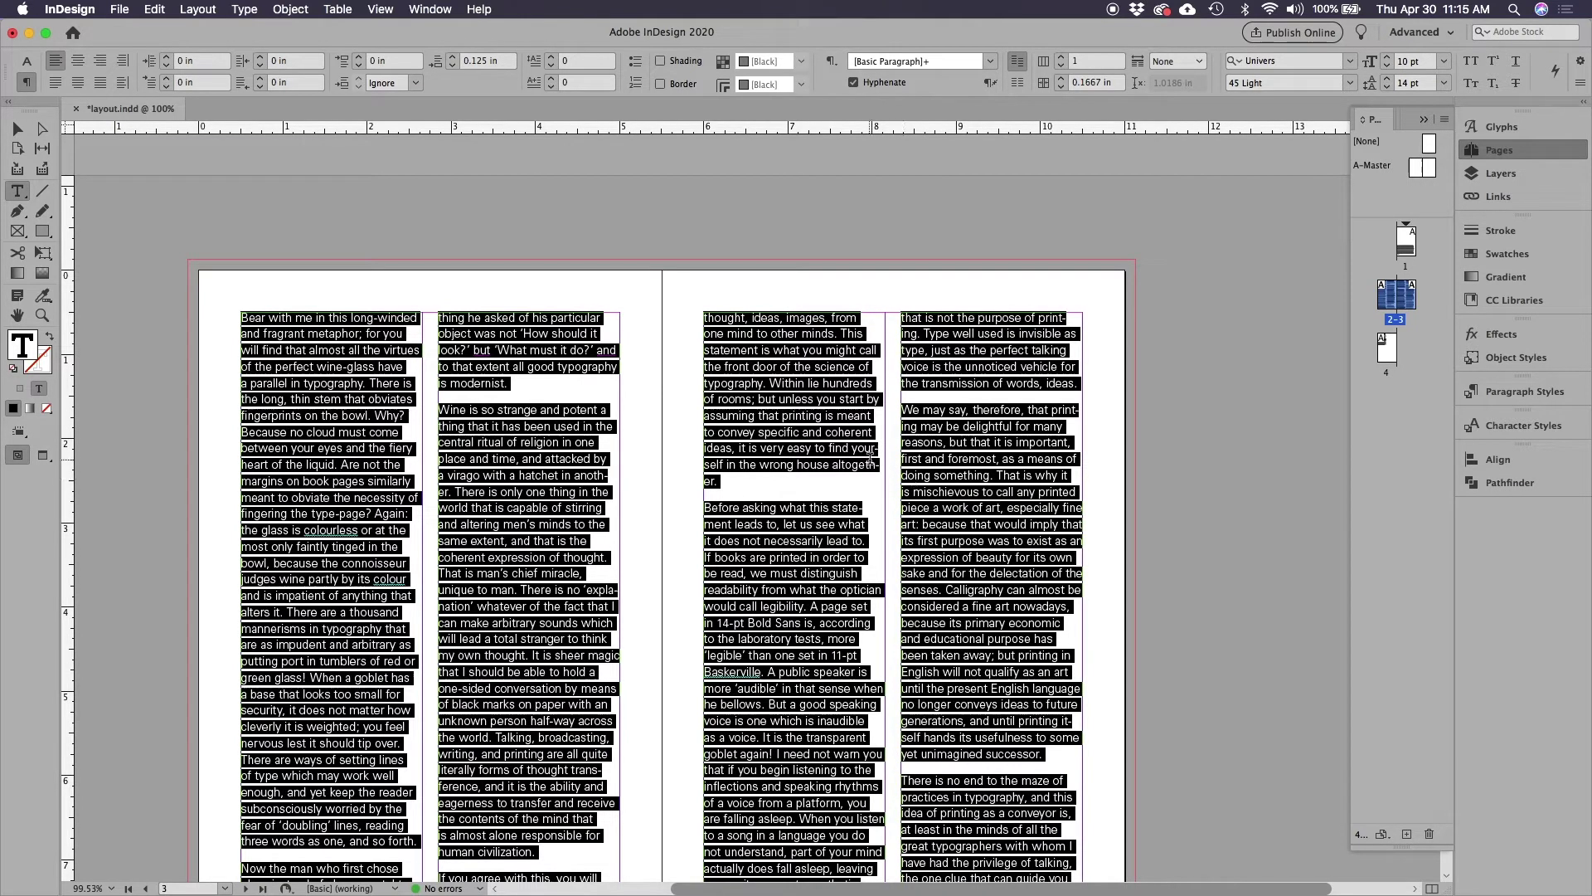
# - Examine the hyphenated line endings in the body text columns on pages 2 and 3 at 200% magnification
pyautogui.press('super')
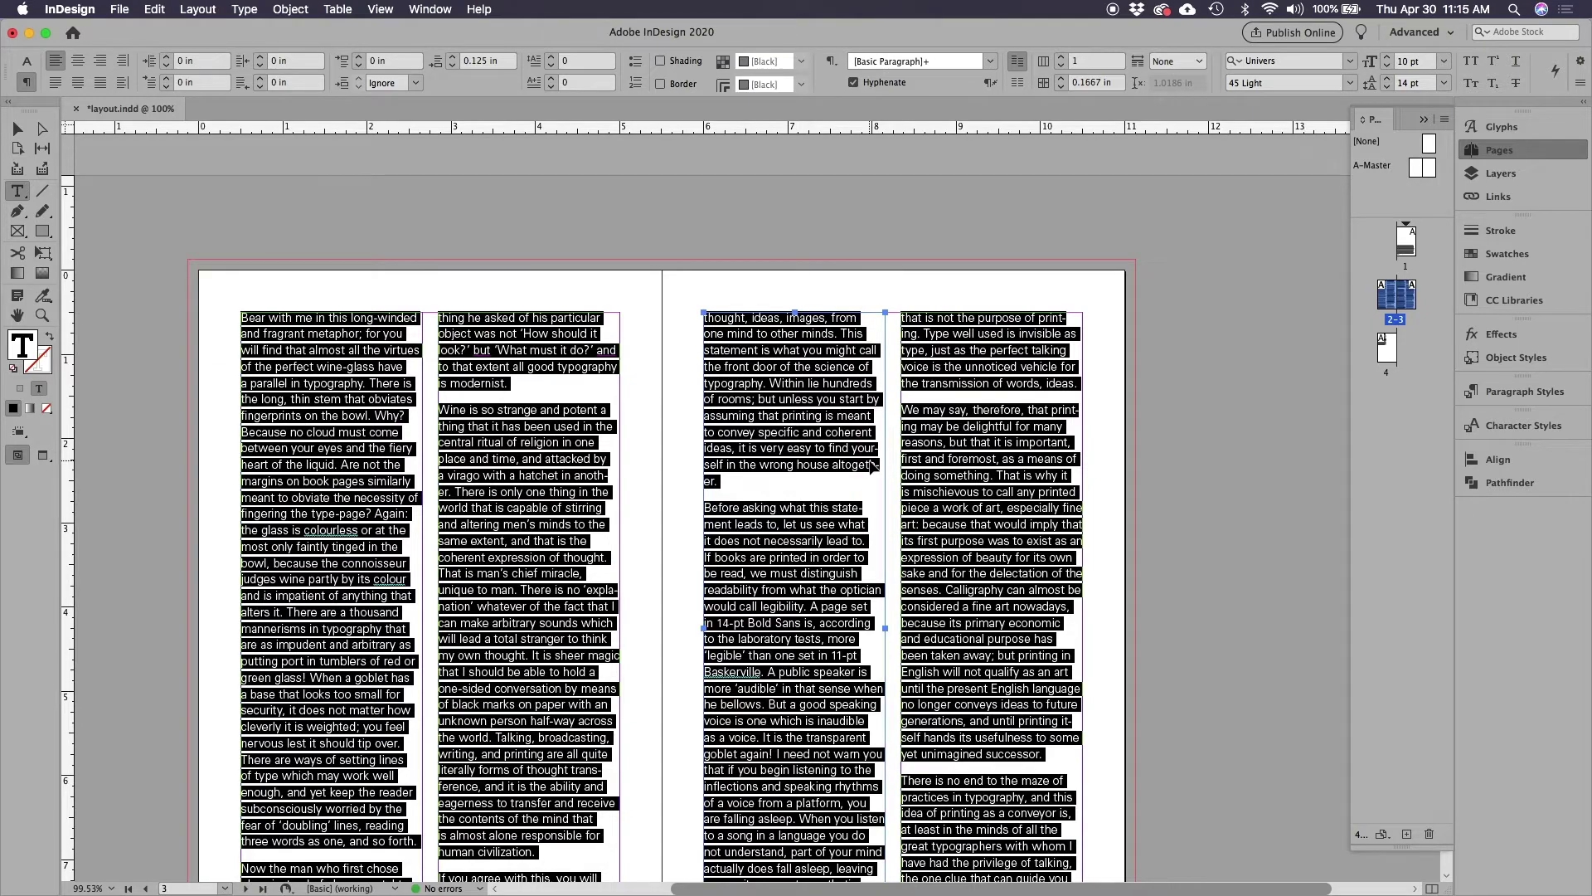
pyautogui.press('super+equal')
pyautogui.press('super+equal')
pyautogui.press('super+equal')
pyautogui.press('super+equal')
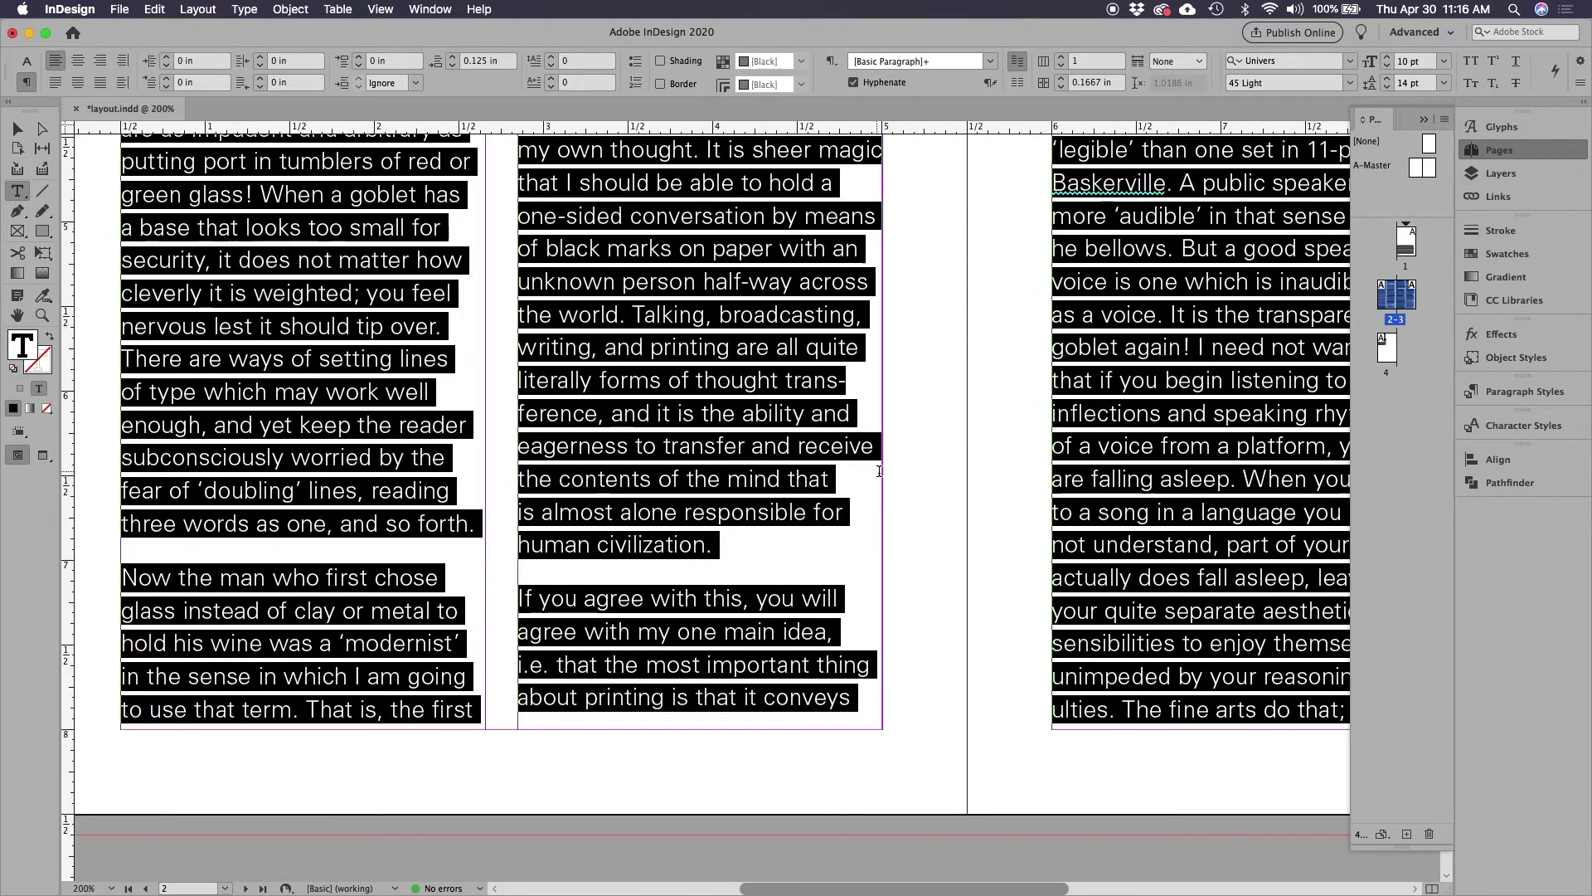
pyautogui.scroll(15, 879, 471)
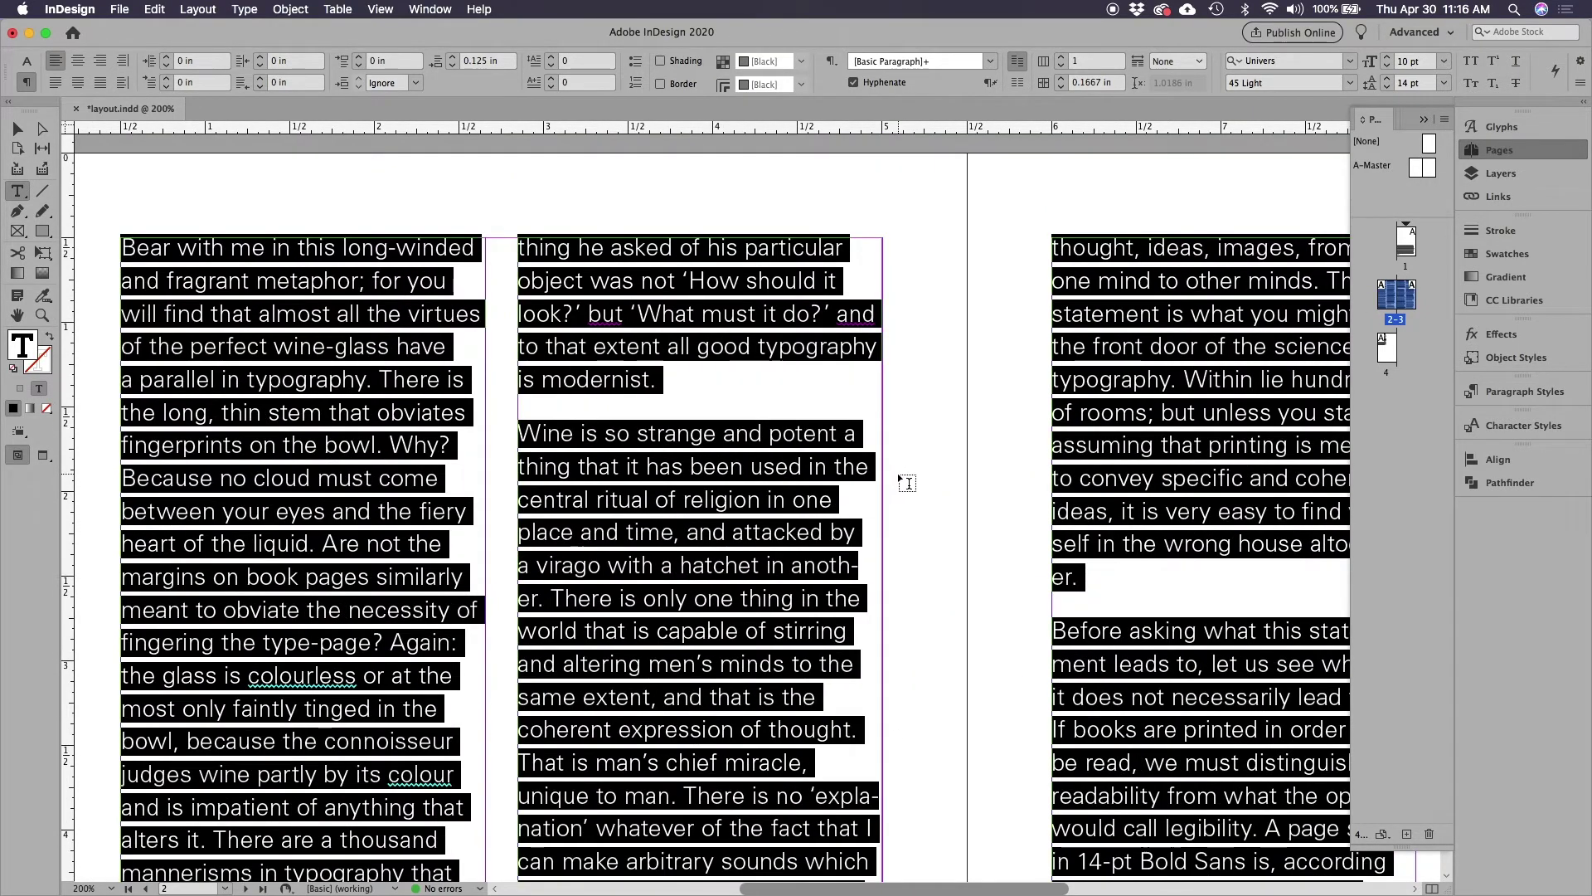
pyautogui.click(17, 315)
pyautogui.moveTo(832, 405); pyautogui.dragTo(449, 381)
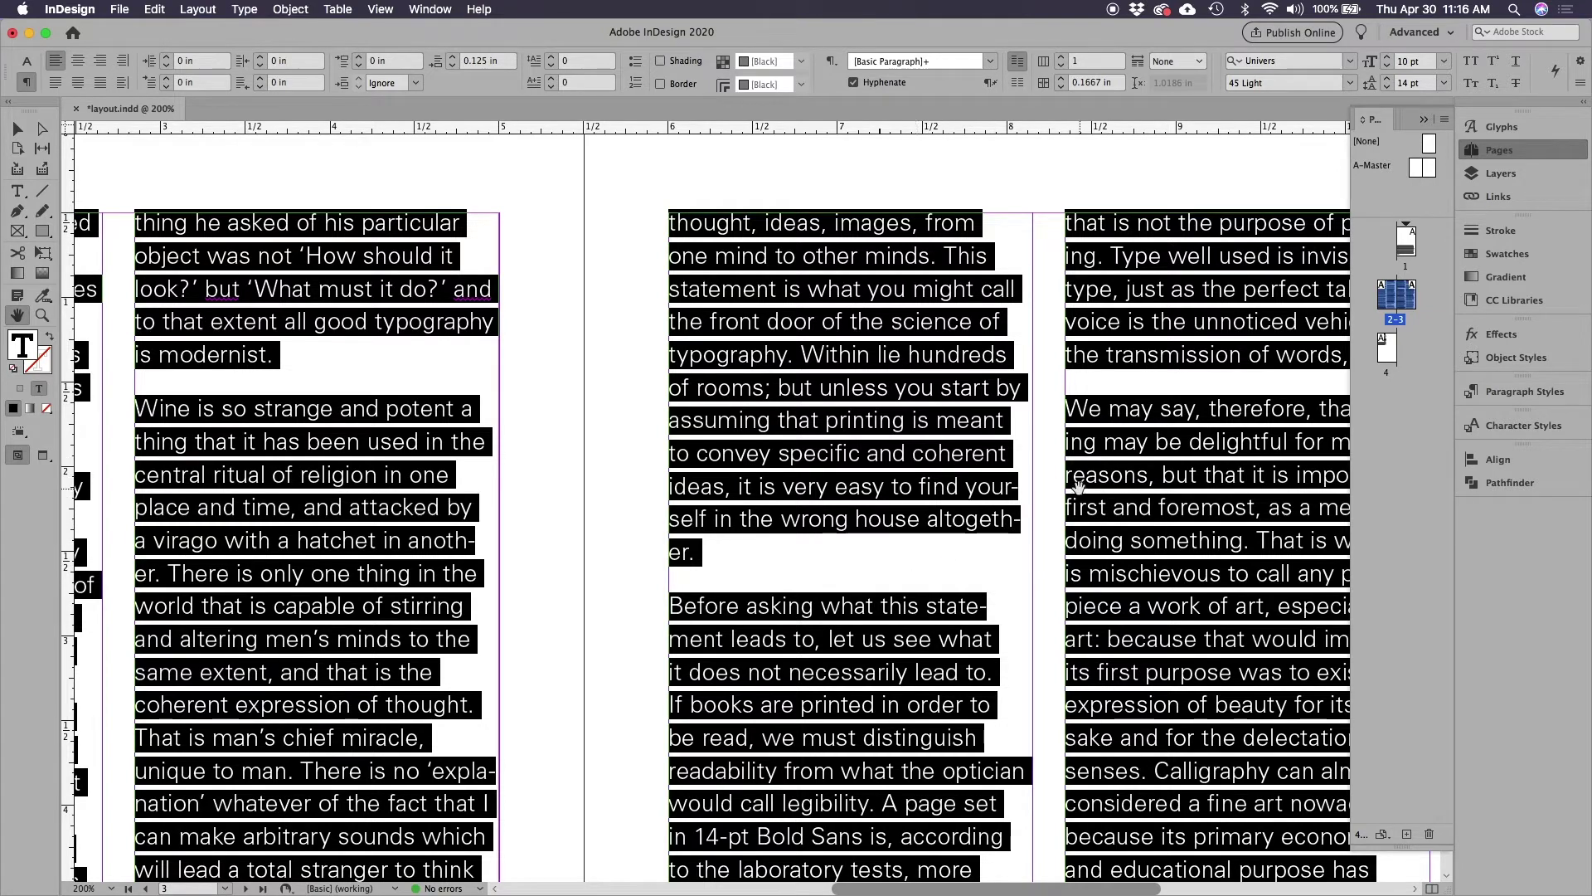
pyautogui.hscroll(5, 960, 495)
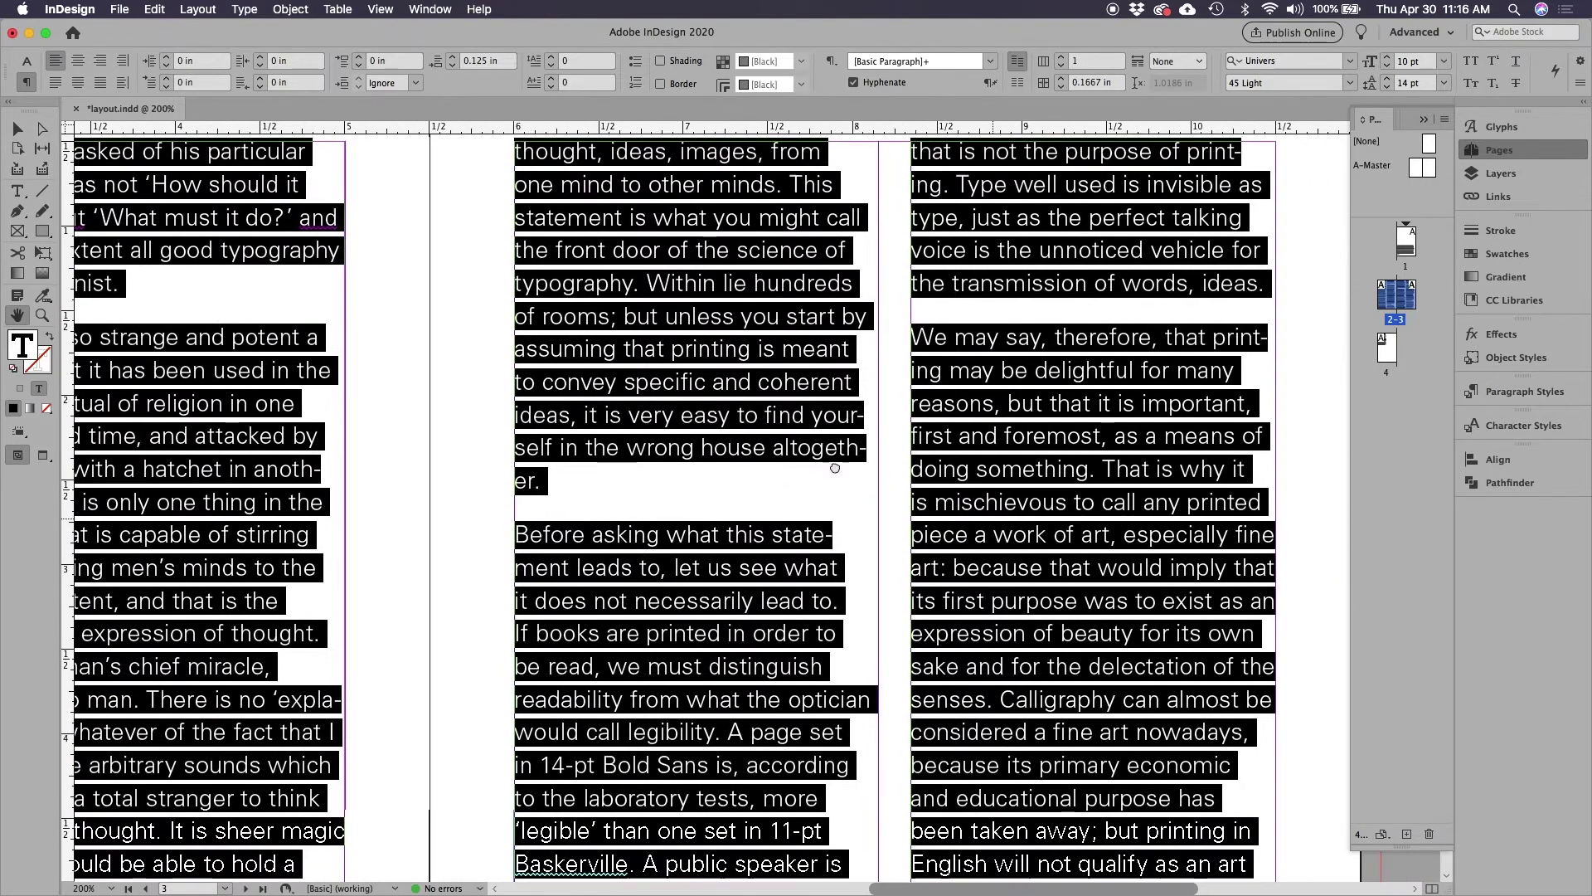
pyautogui.scroll(-1, 833, 489)
pyautogui.hscroll(-3, 834, 489)
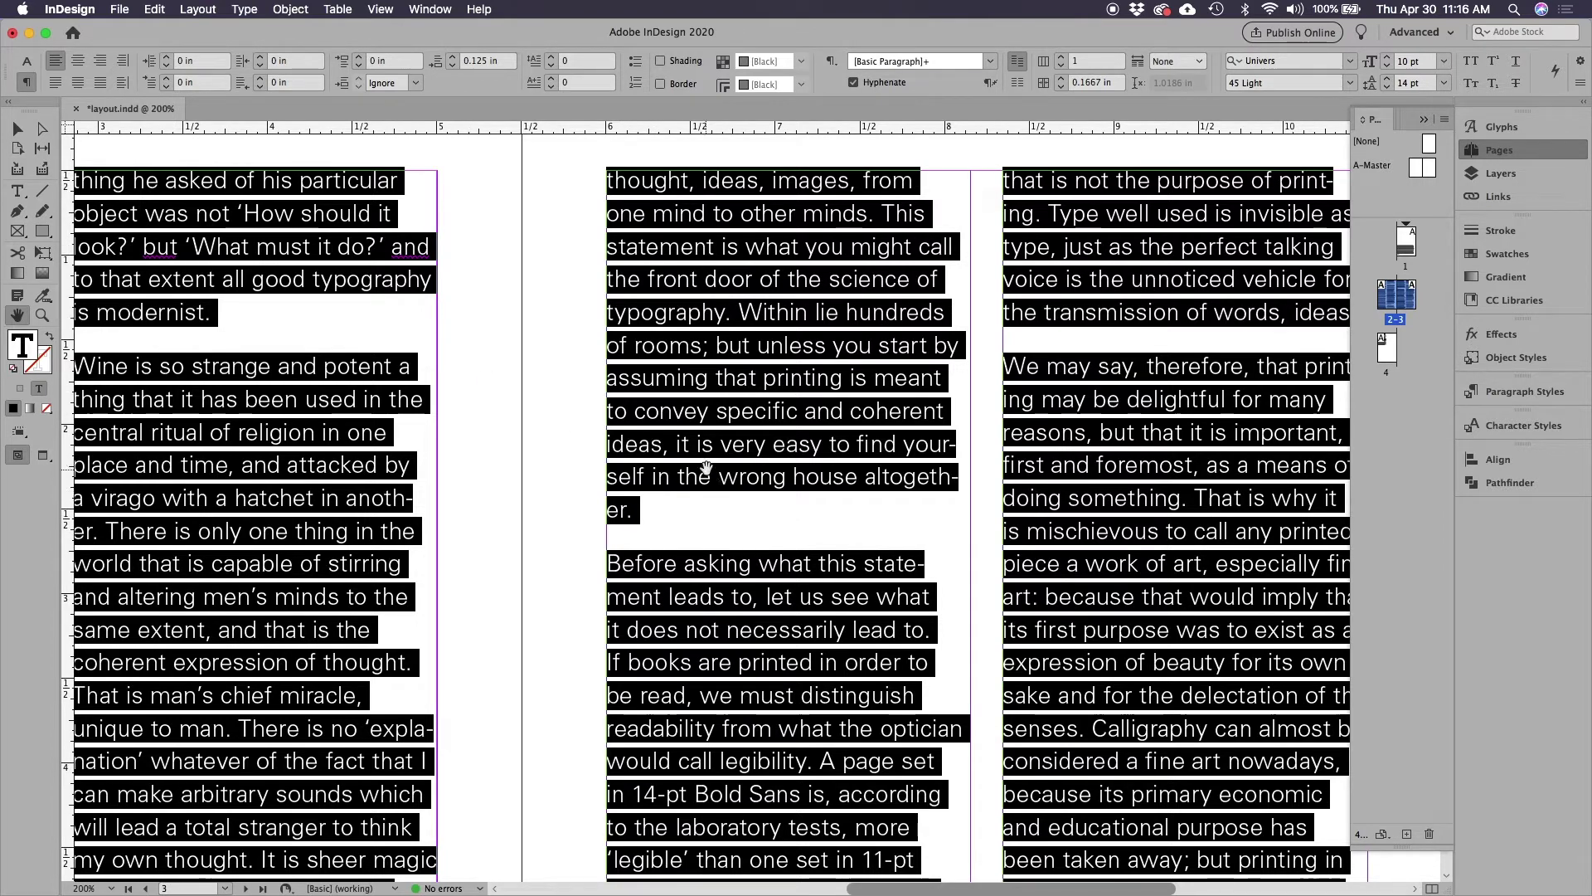
# - Turn off hyphenation for the whole selected body story
pyautogui.click(20, 193)
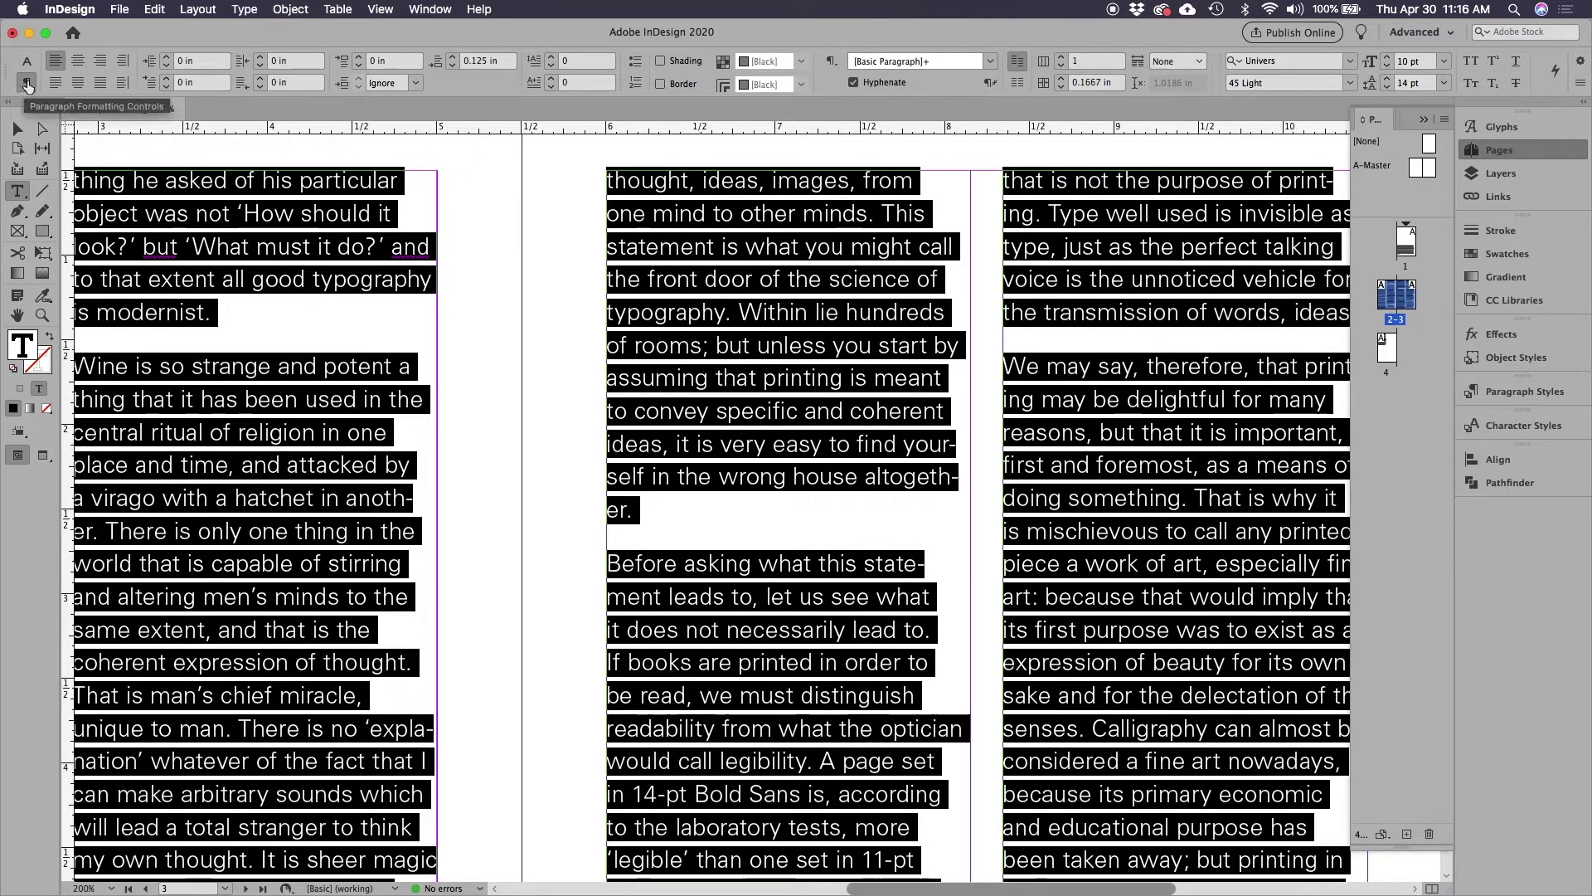
pyautogui.click(855, 84)
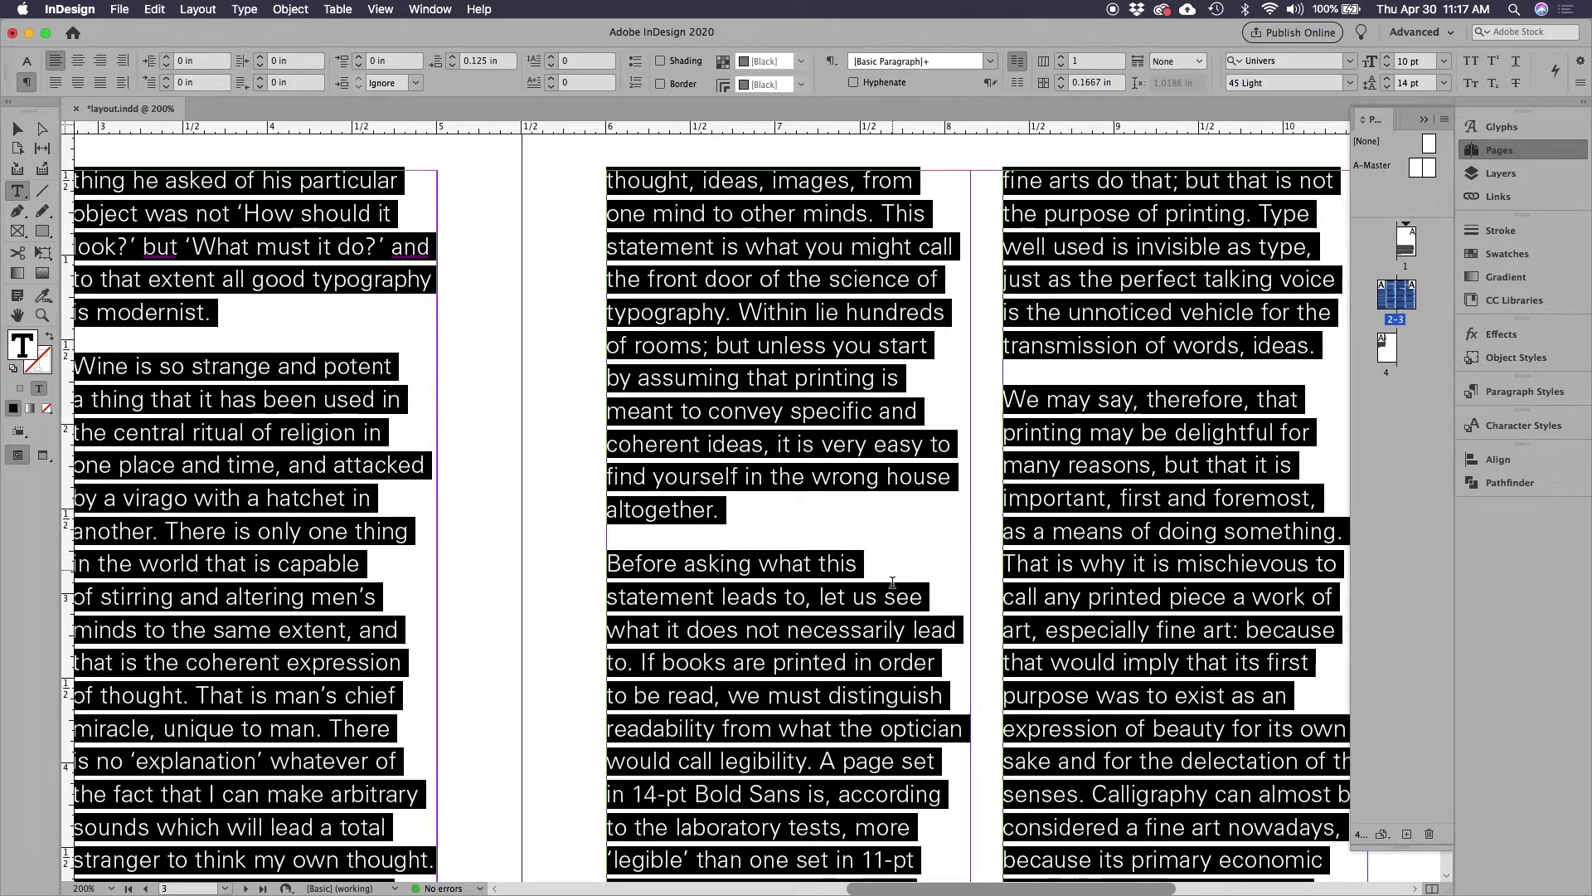
# - Review the body text's line breaks and paragraph spacing on pages 1 to 4 at actual page scale, and deselect the text
pyautogui.scroll(-1, 892, 508)
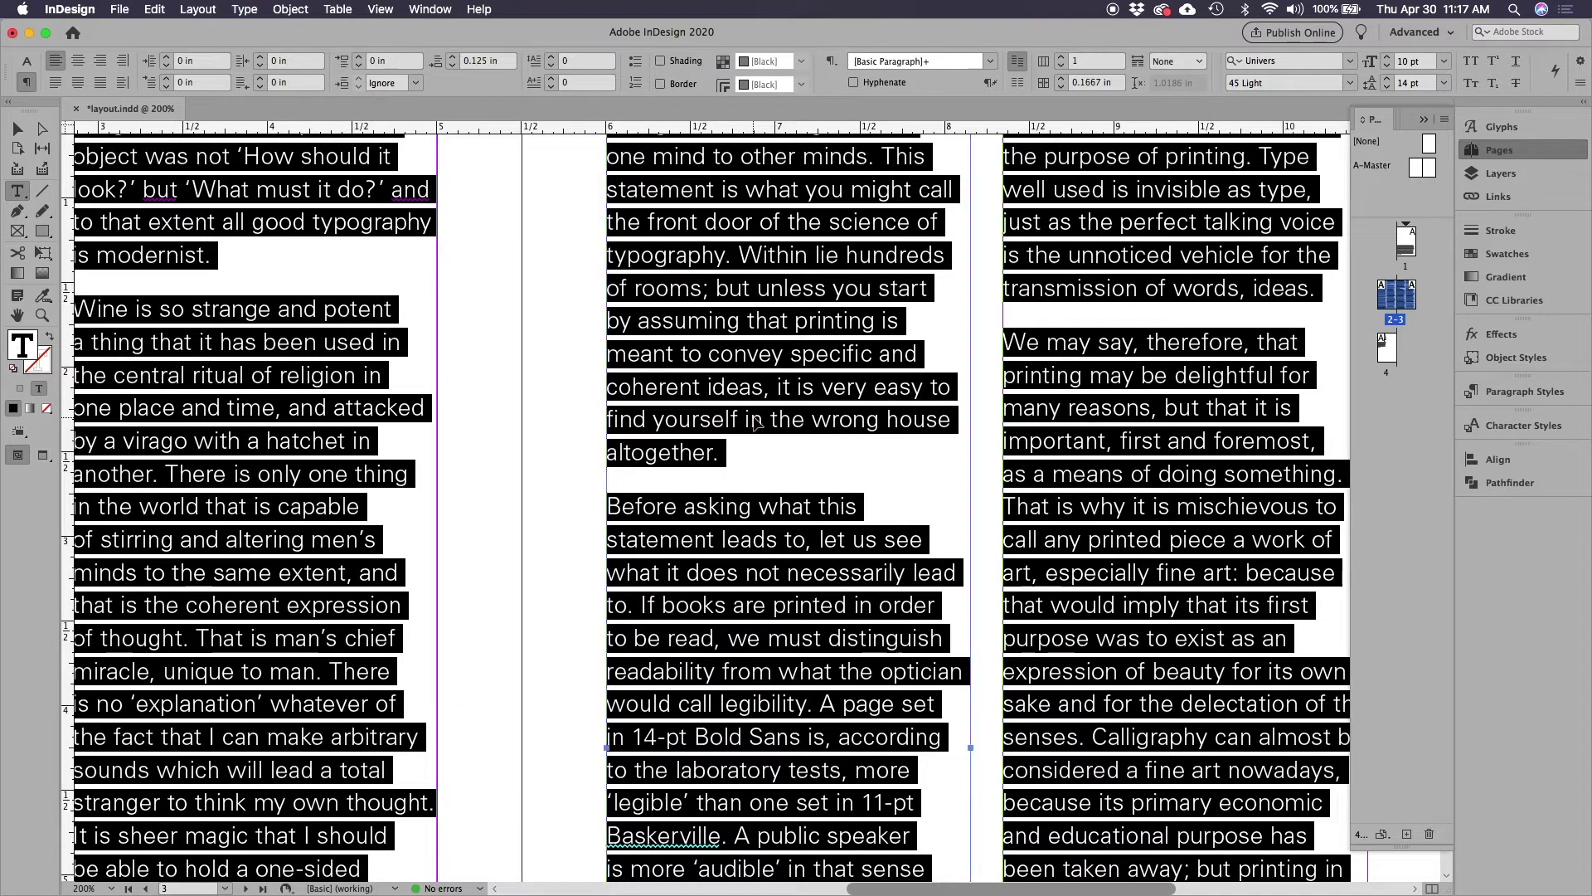
pyautogui.press('super+0')
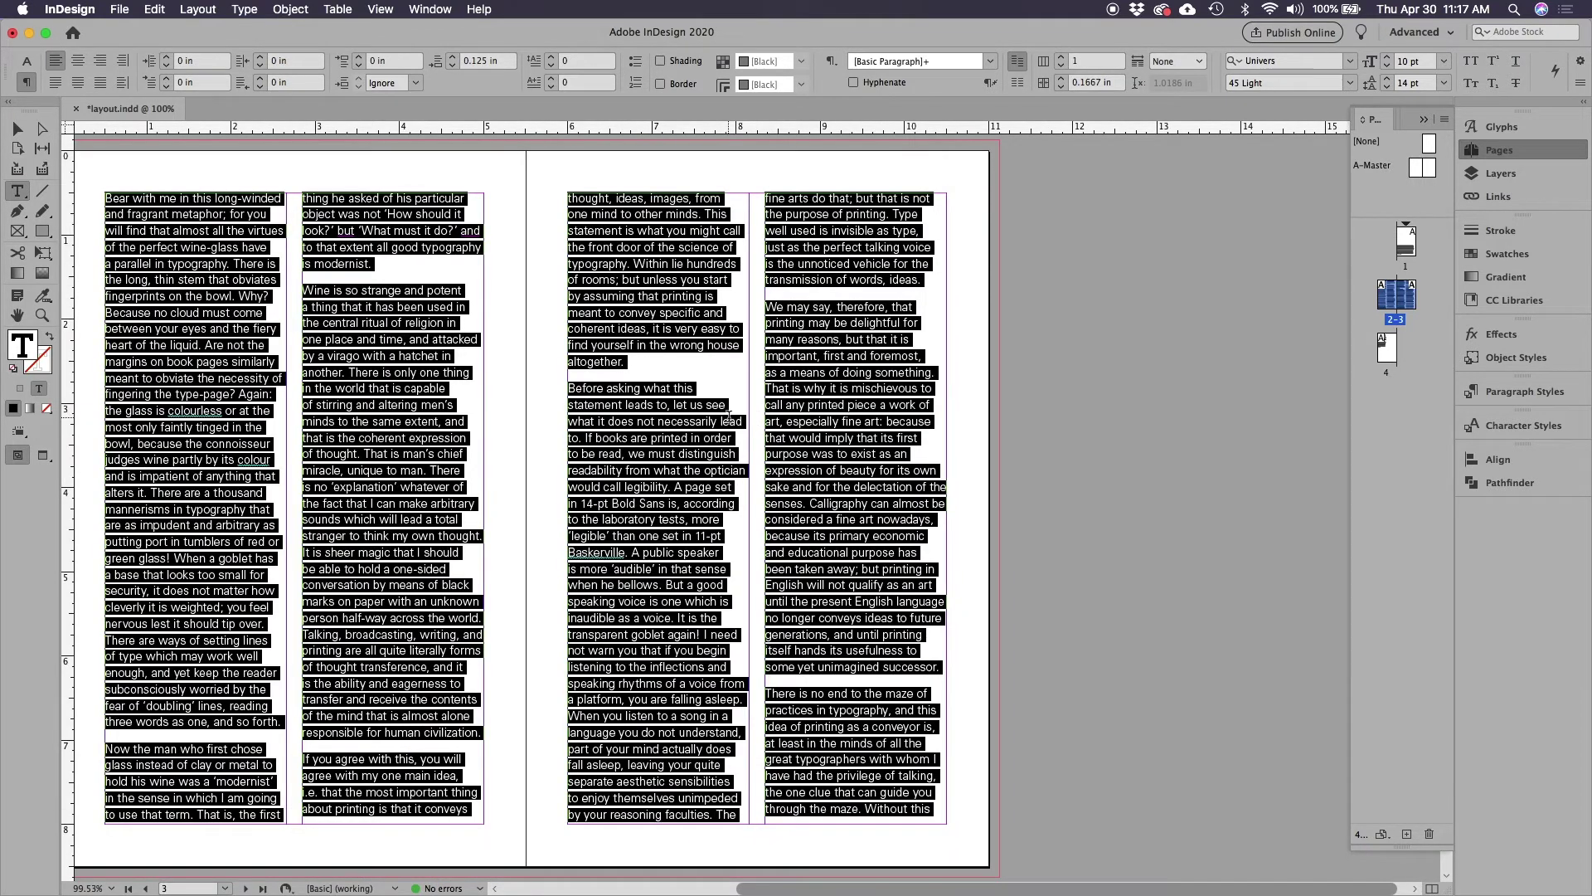
pyautogui.scroll(10, 729, 415)
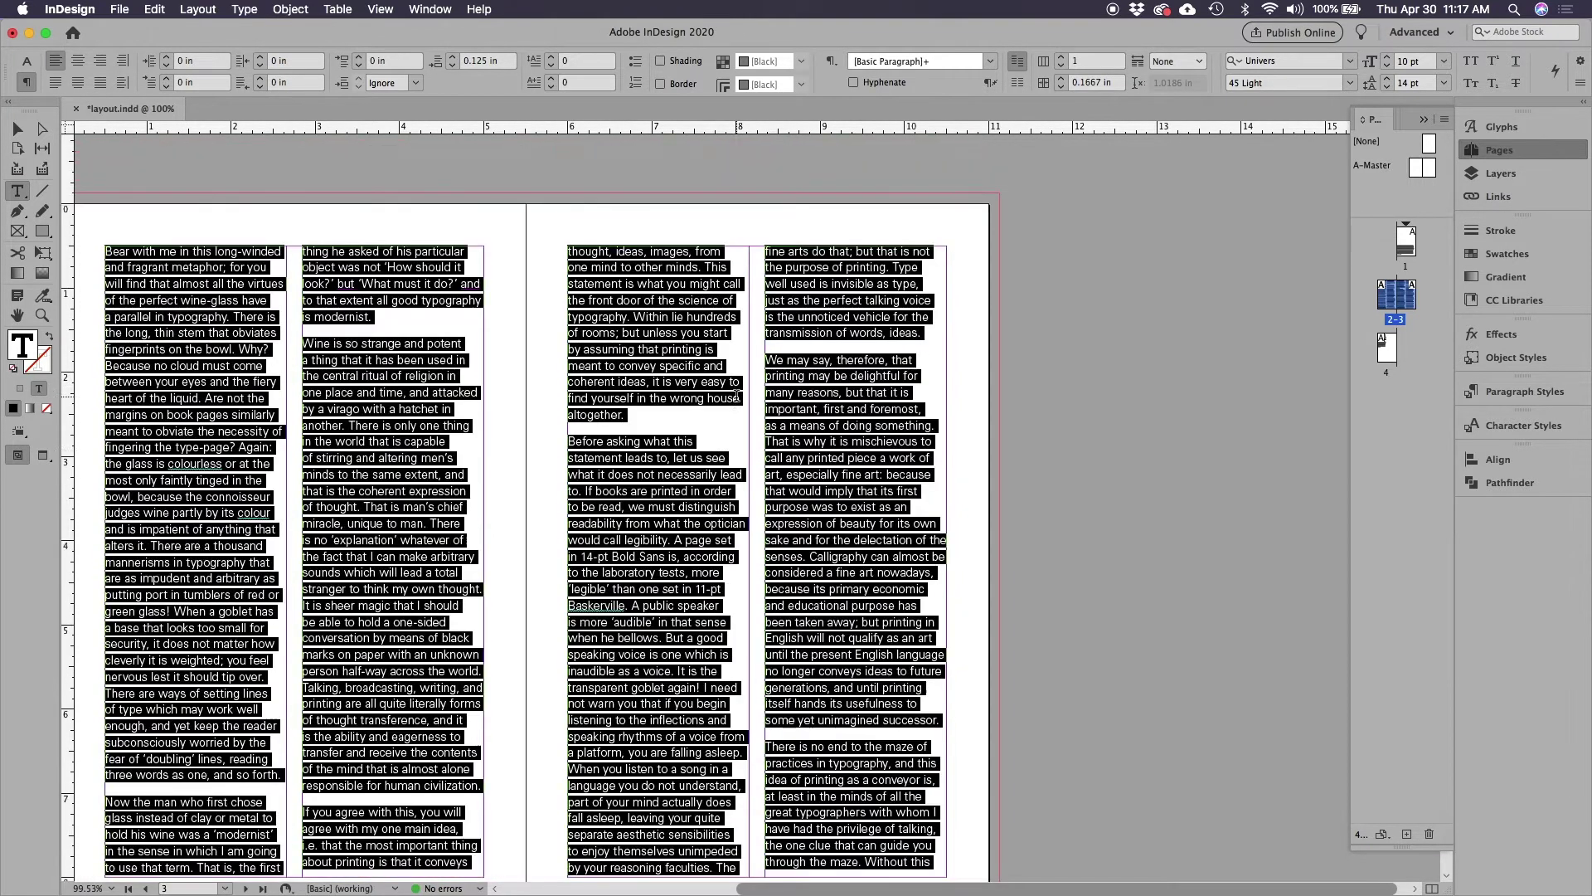
pyautogui.scroll(-8, 743, 402)
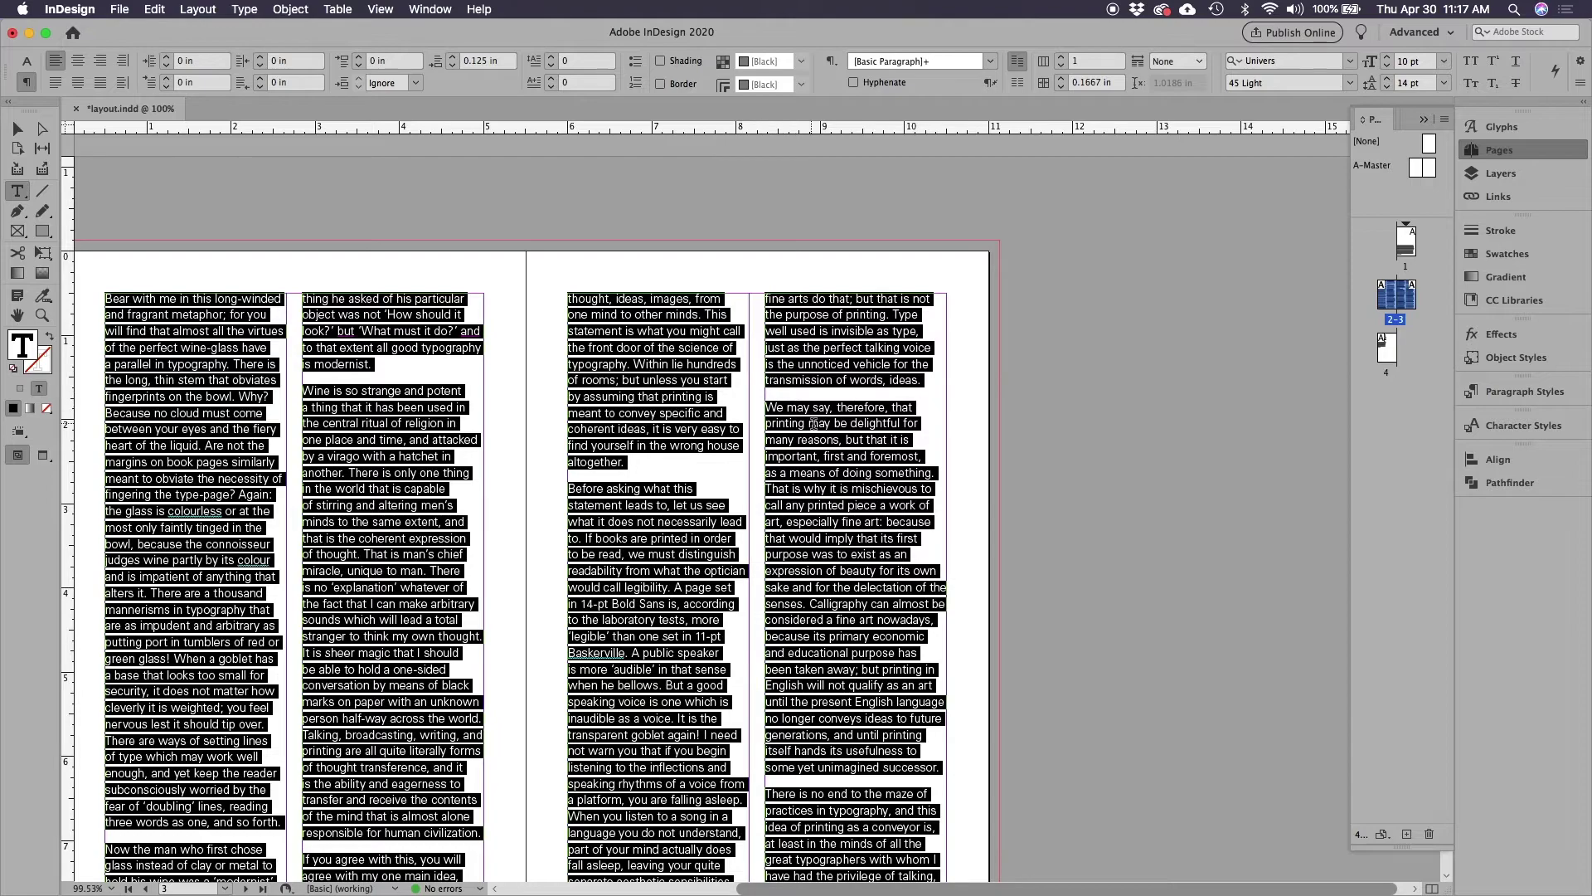
pyautogui.scroll(-10, 814, 424)
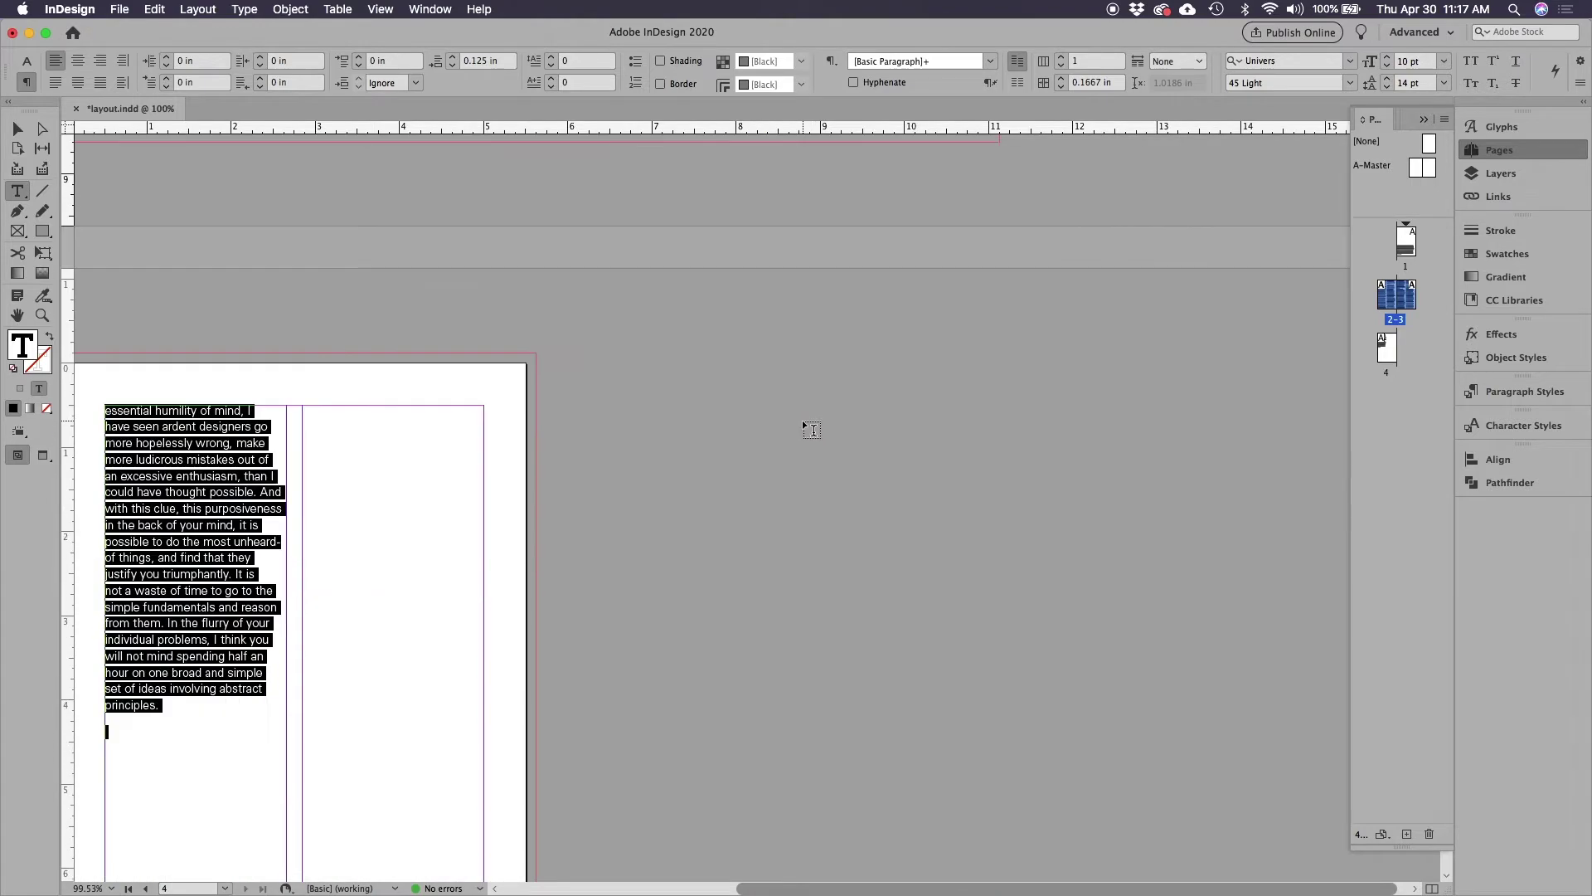
pyautogui.scroll(10, 803, 424)
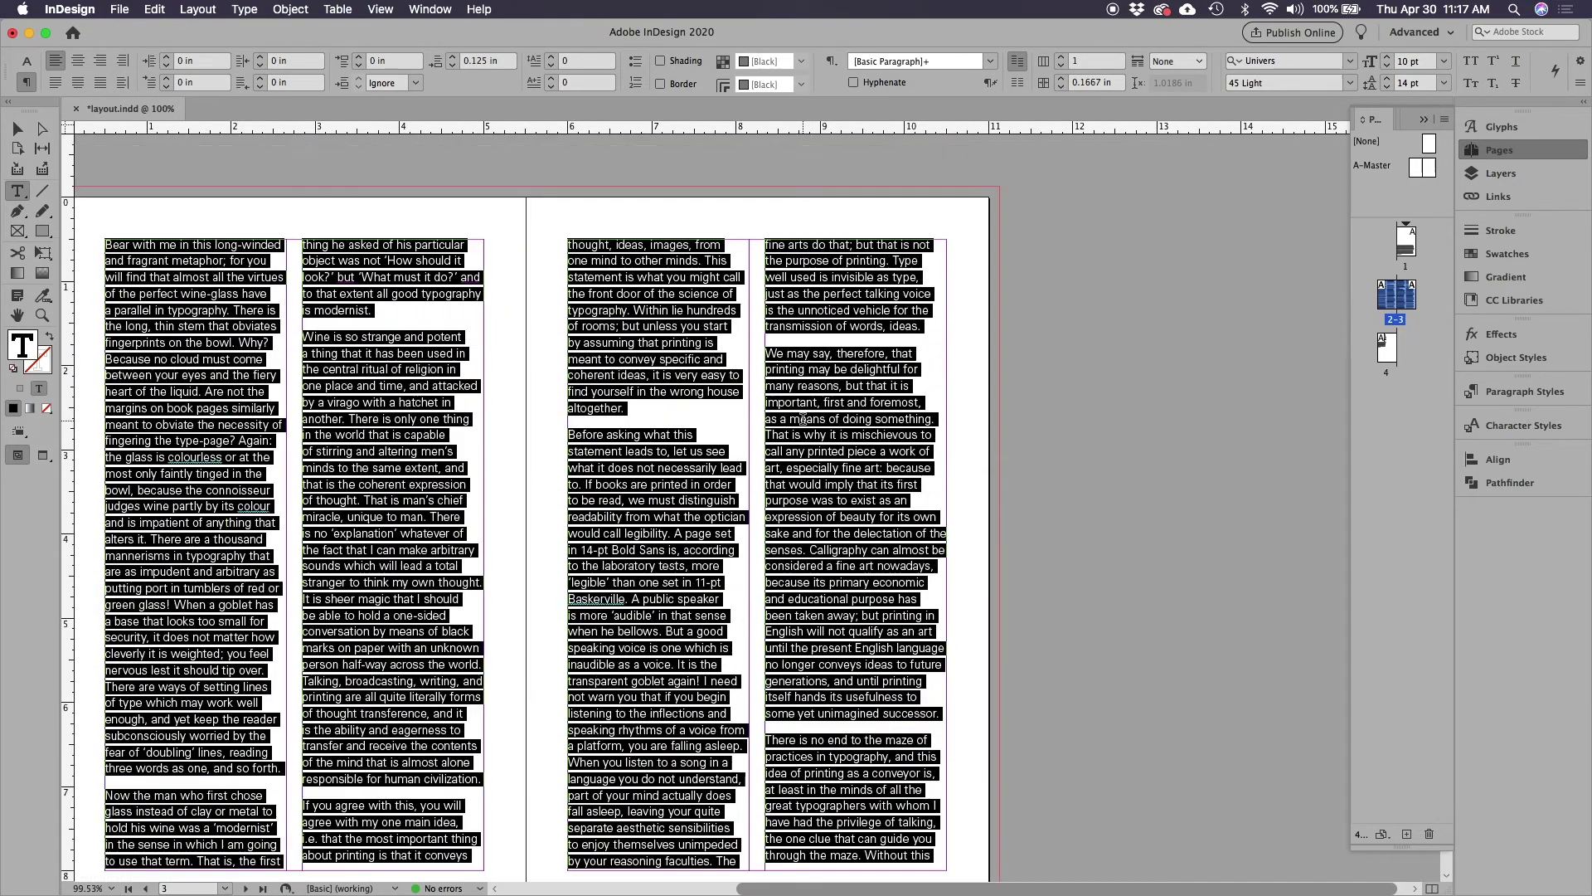
pyautogui.scroll(10, 802, 418)
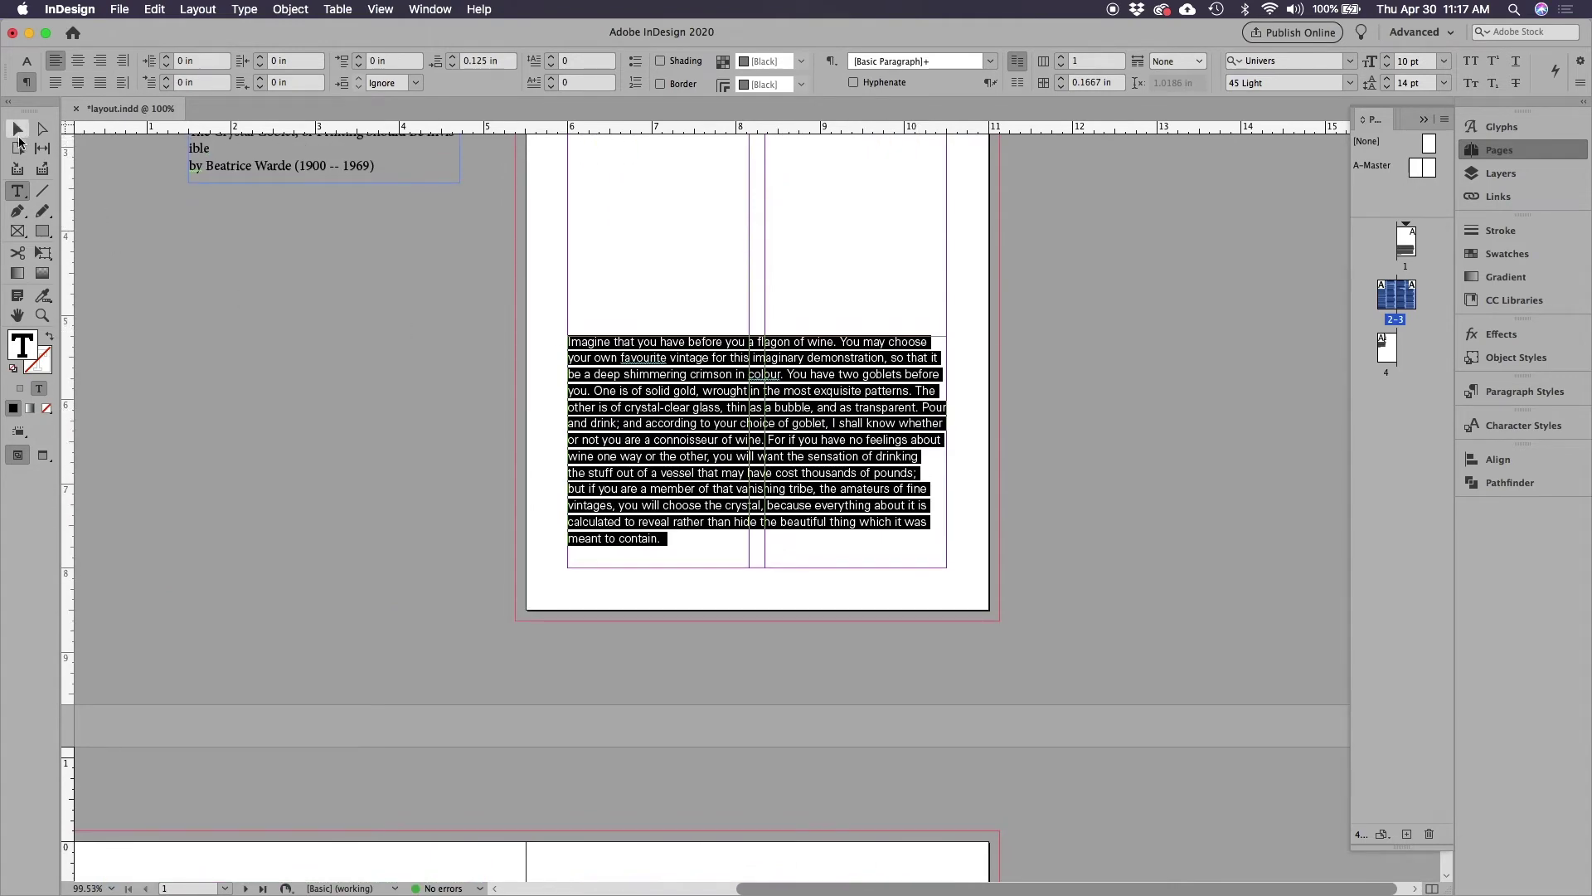
pyautogui.click(19, 131)
pyautogui.click(395, 361)
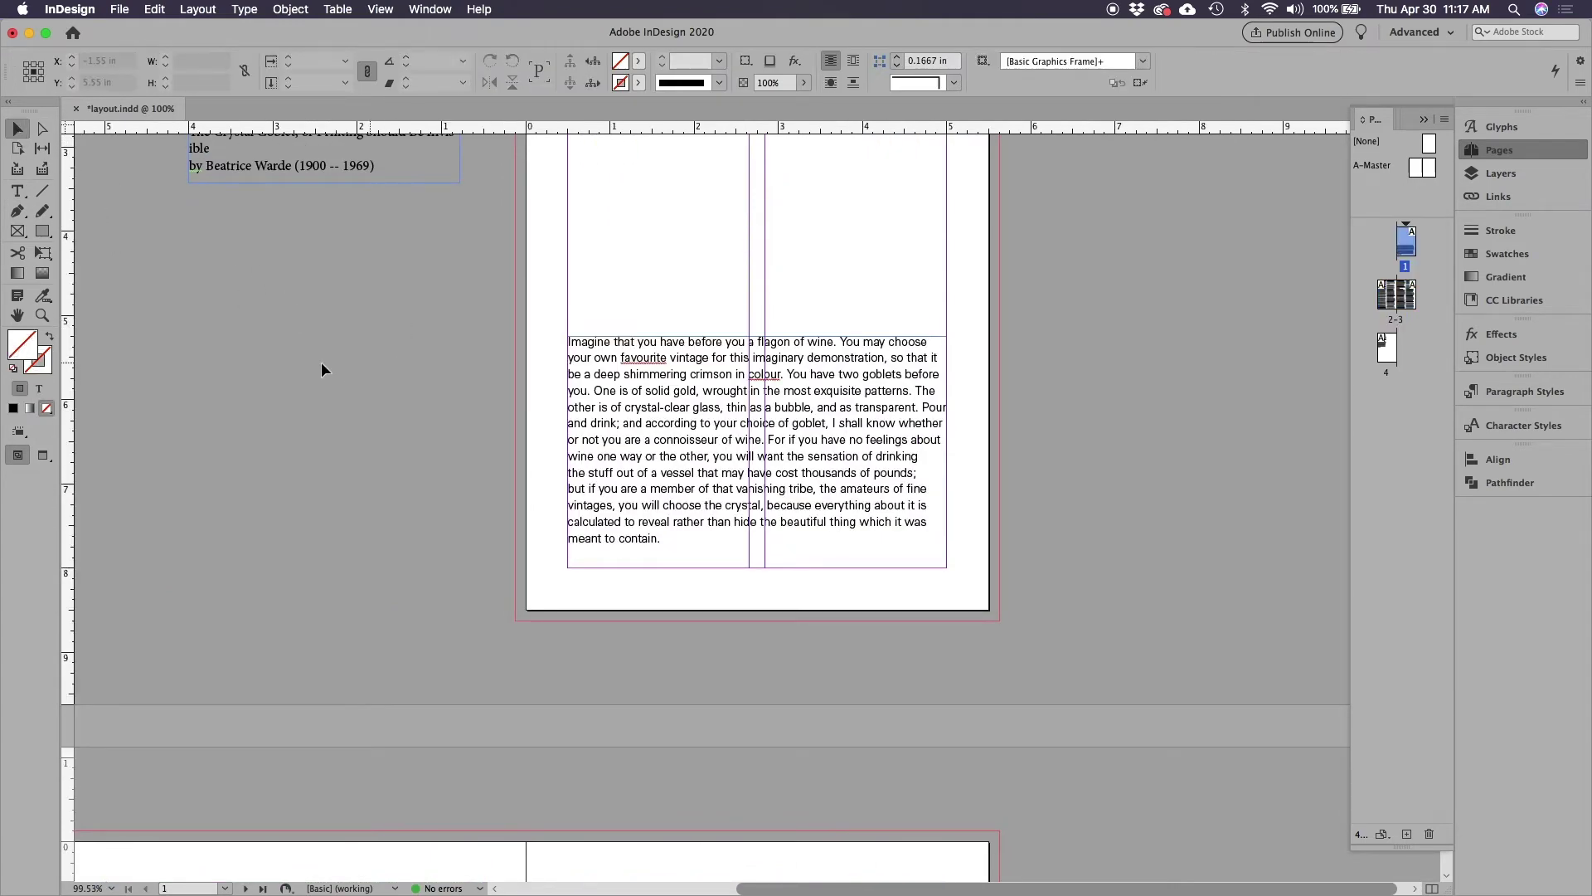
# - Try to merge the "Bear with me" paragraph on page 2 into the paragraph before it, and undo the merge
pyautogui.scroll(-5, 409, 452)
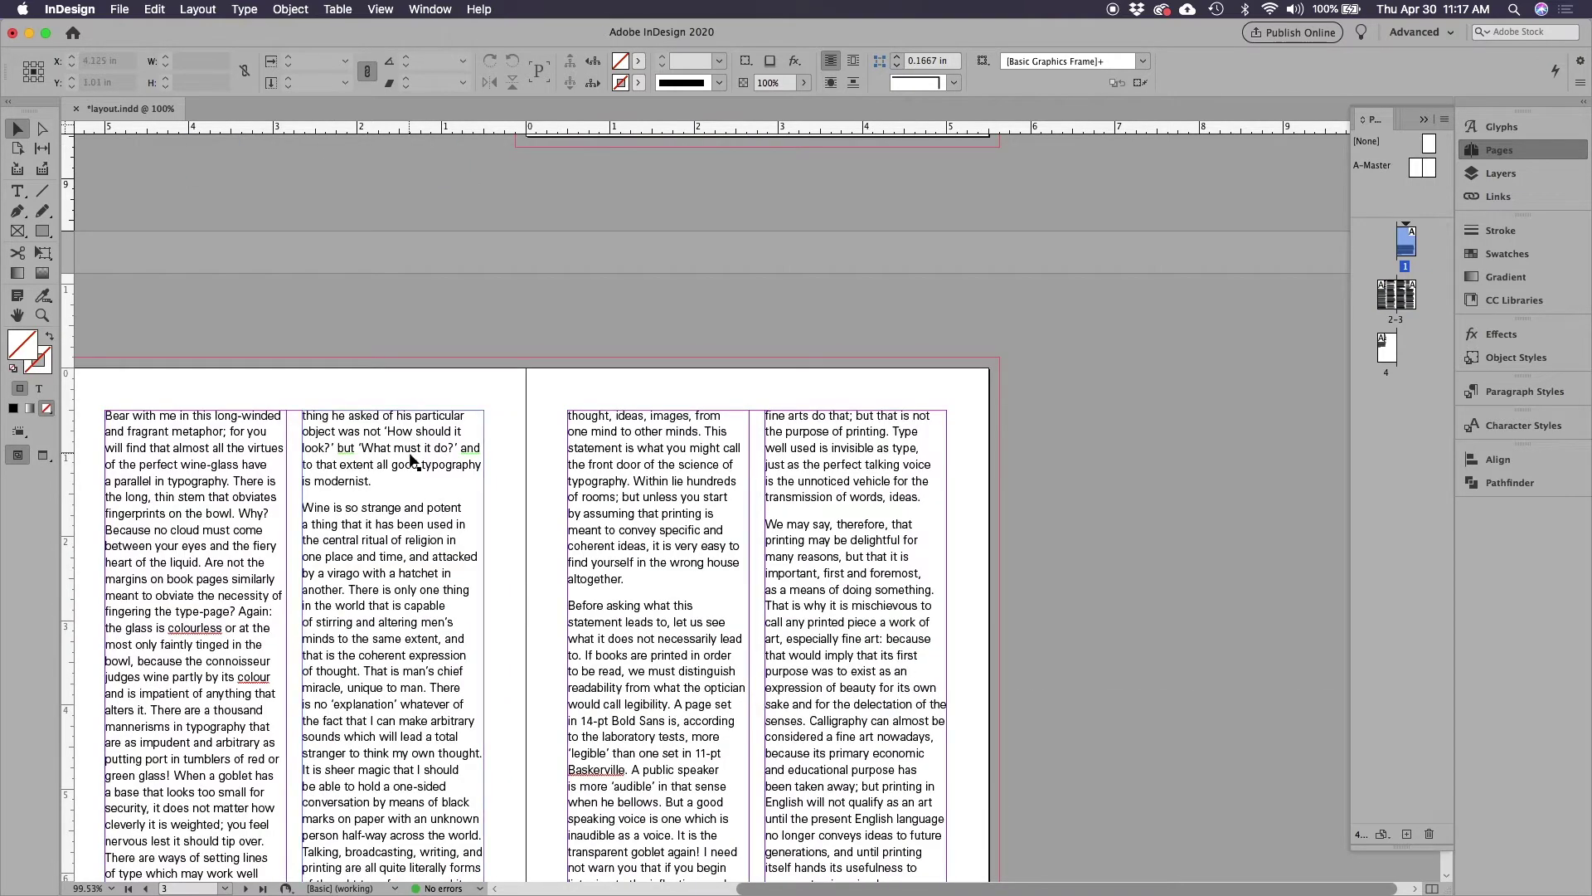
pyautogui.scroll(2, 507, 453)
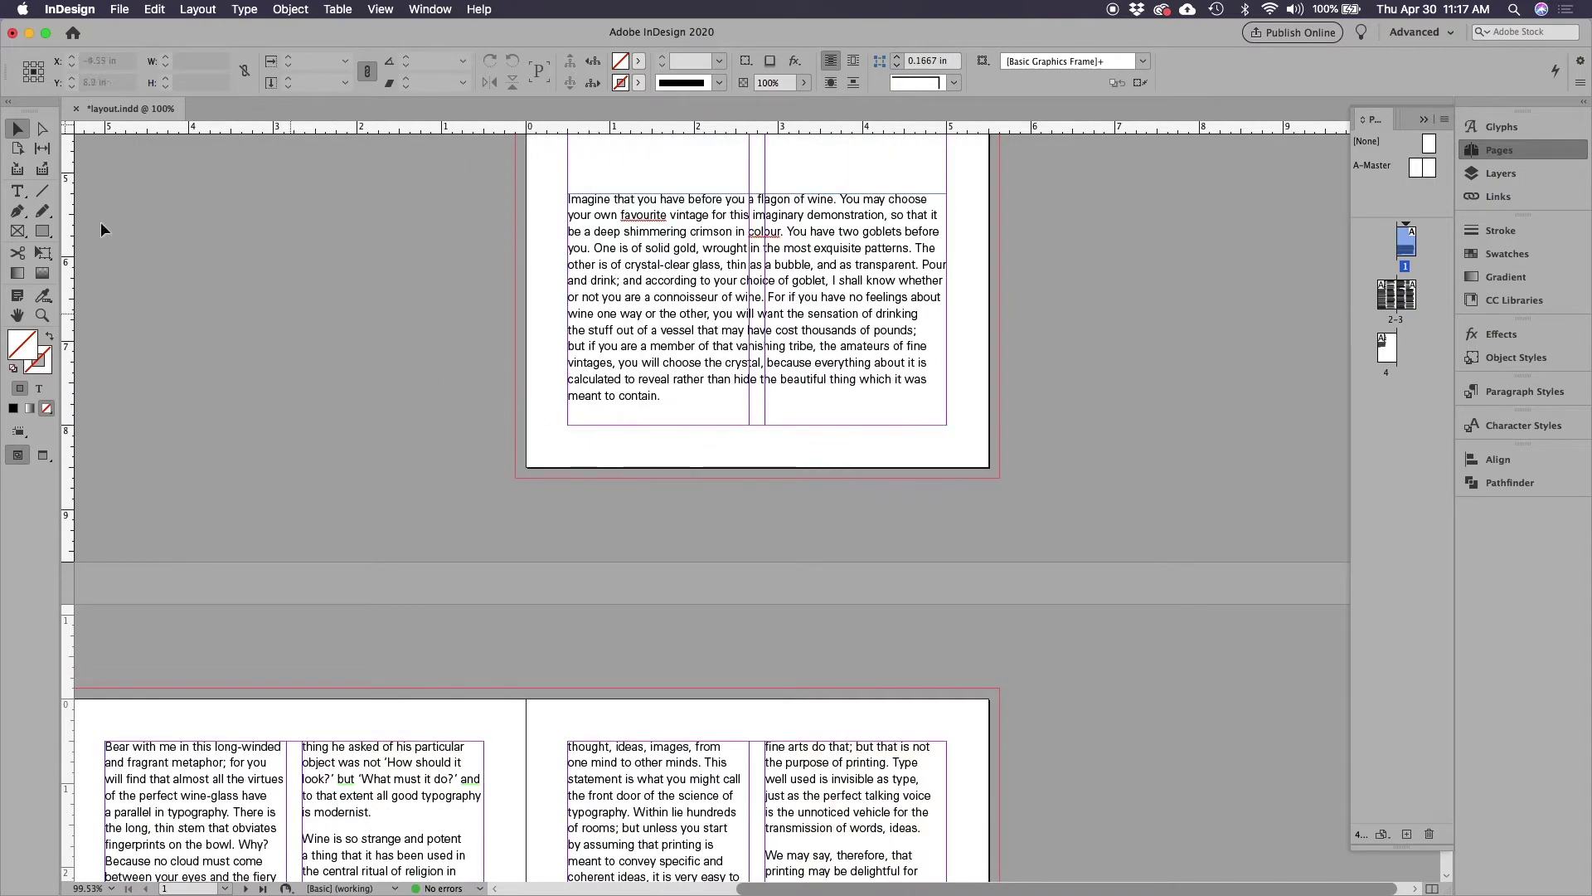
pyautogui.click(18, 192)
pyautogui.click(613, 417)
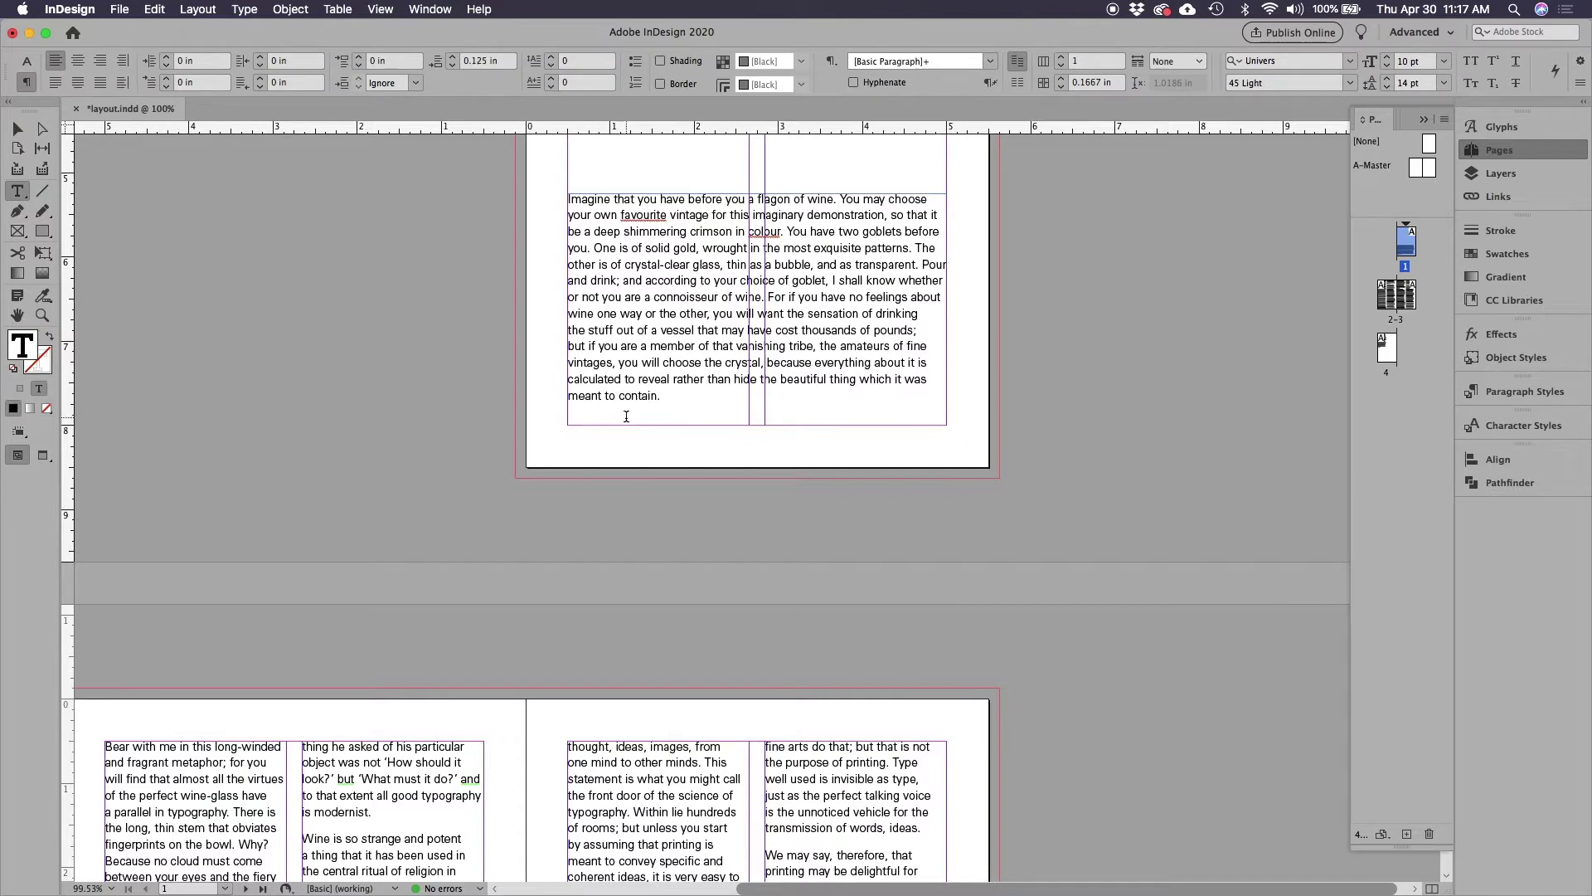
pyautogui.click(107, 747)
pyautogui.press('BackSpace')
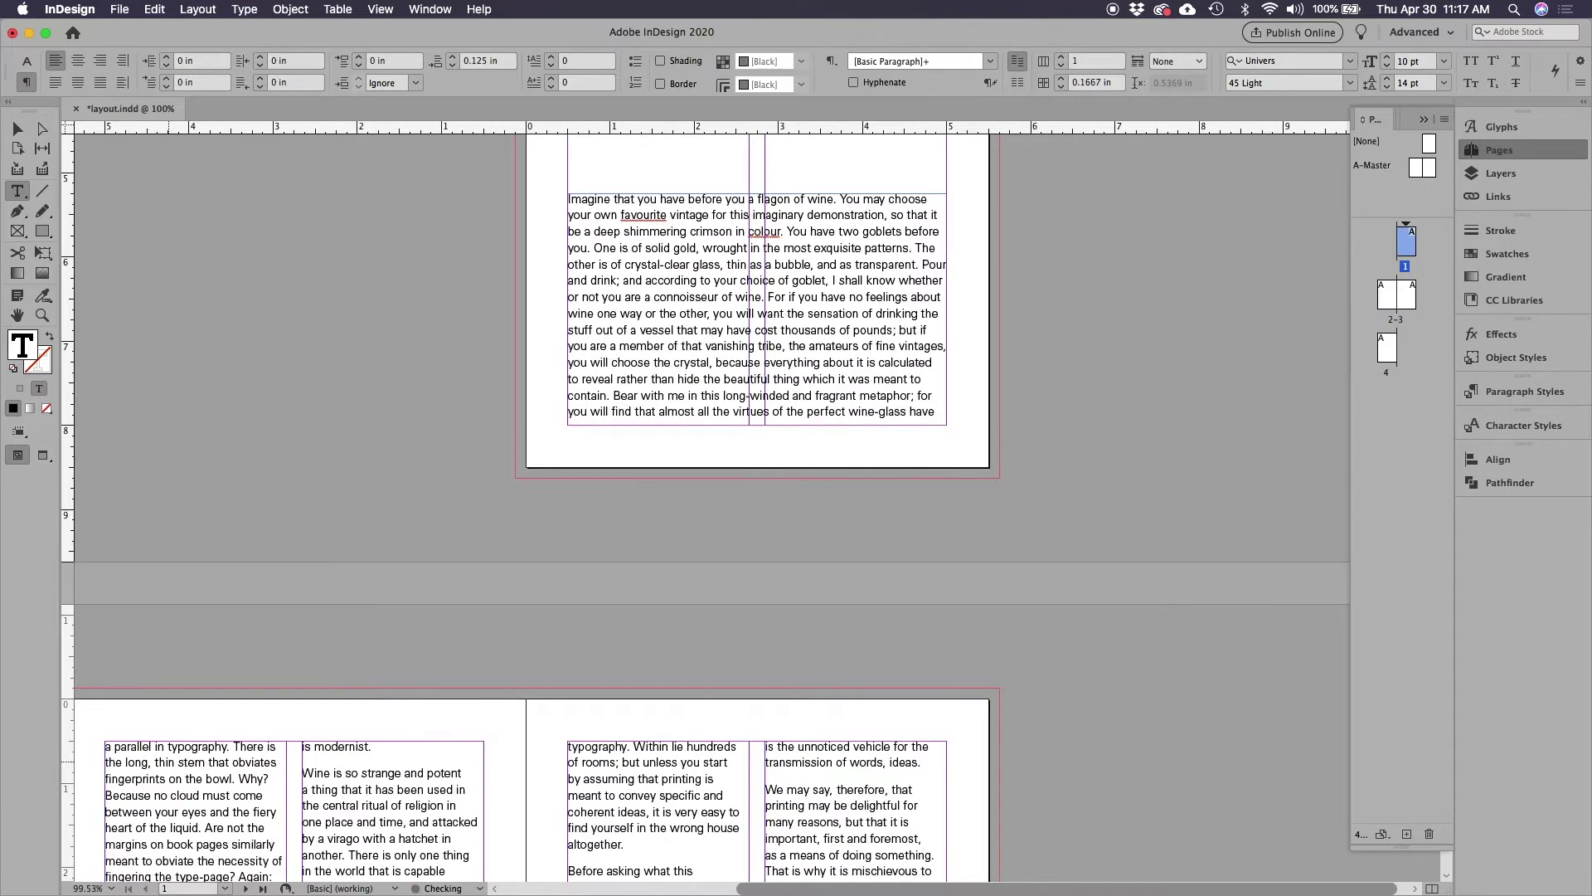
pyautogui.press('super+z')
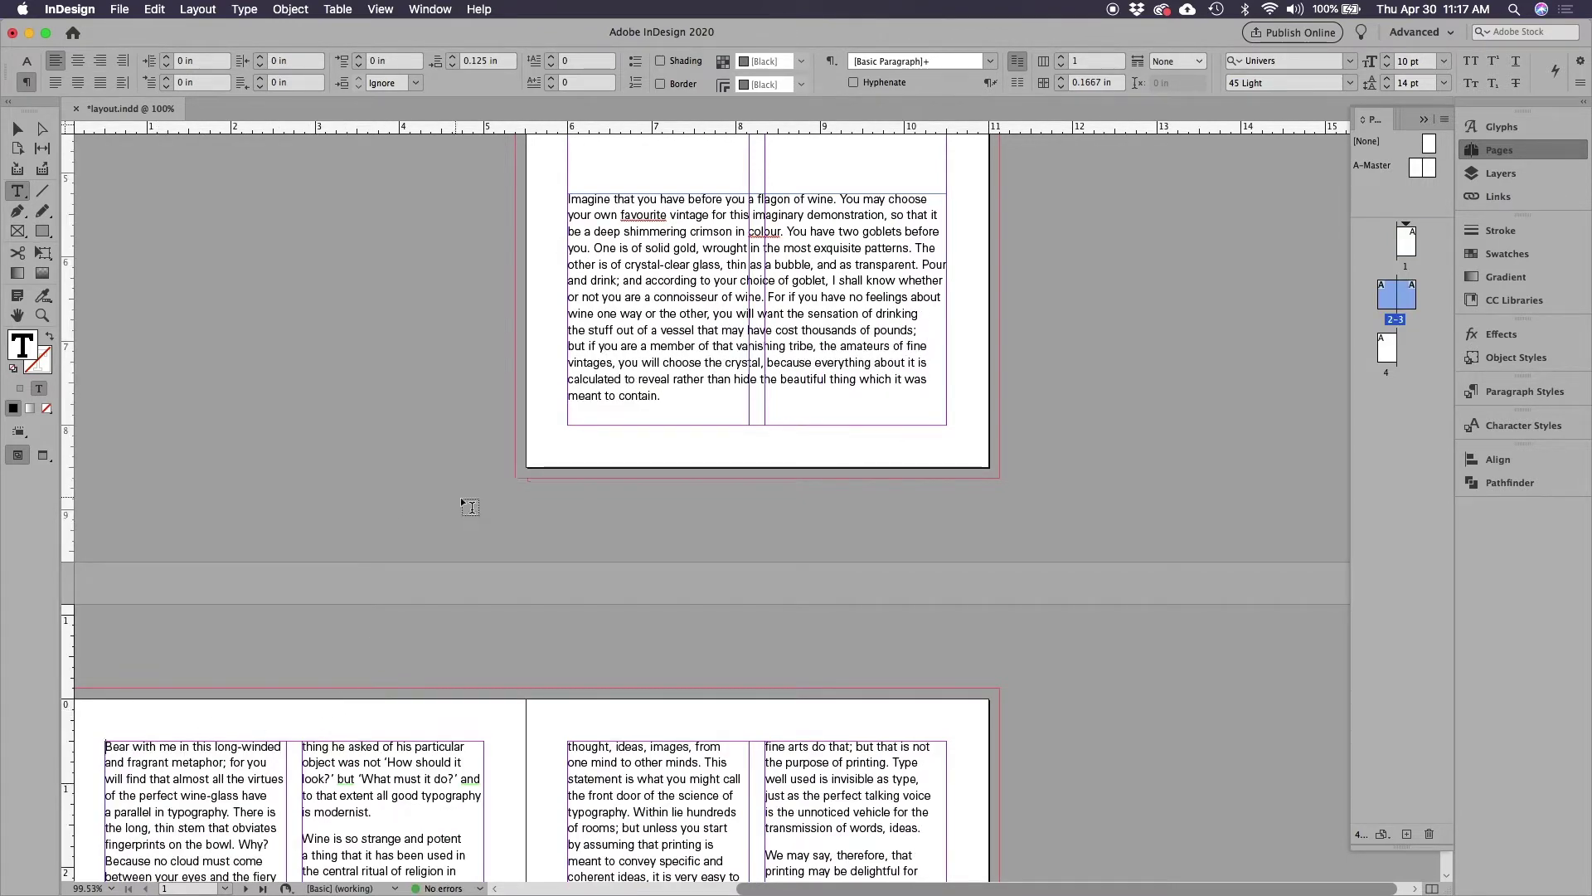
pyautogui.click(17, 129)
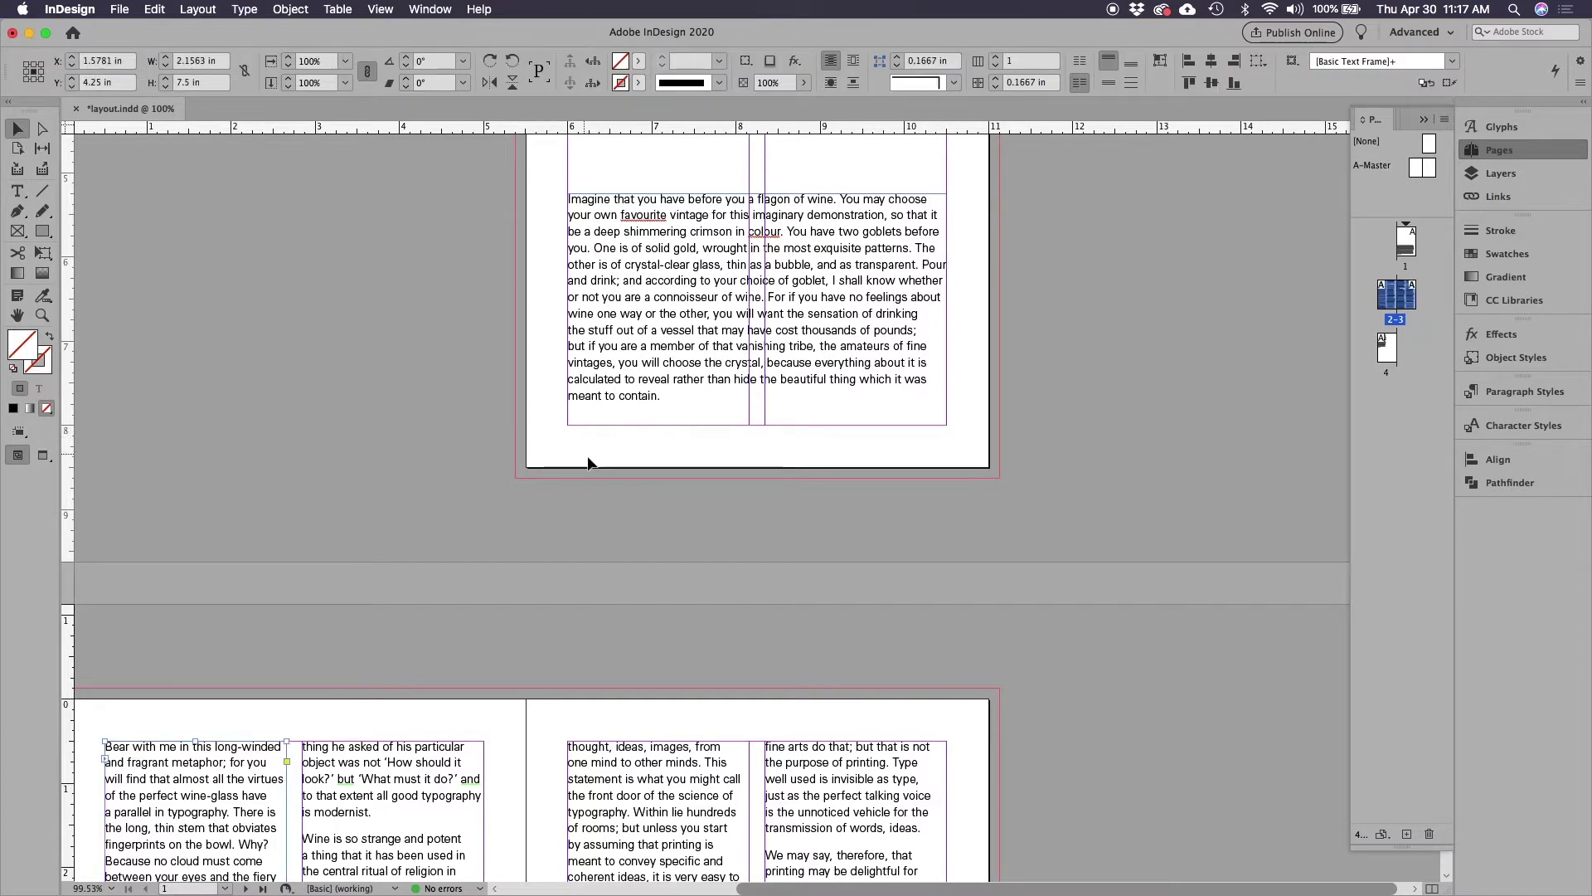
# - Check how the body text flows from page 1 to page 4, and examine the line ending at "unheard-" on page 4 up close
pyautogui.scroll(5, 840, 508)
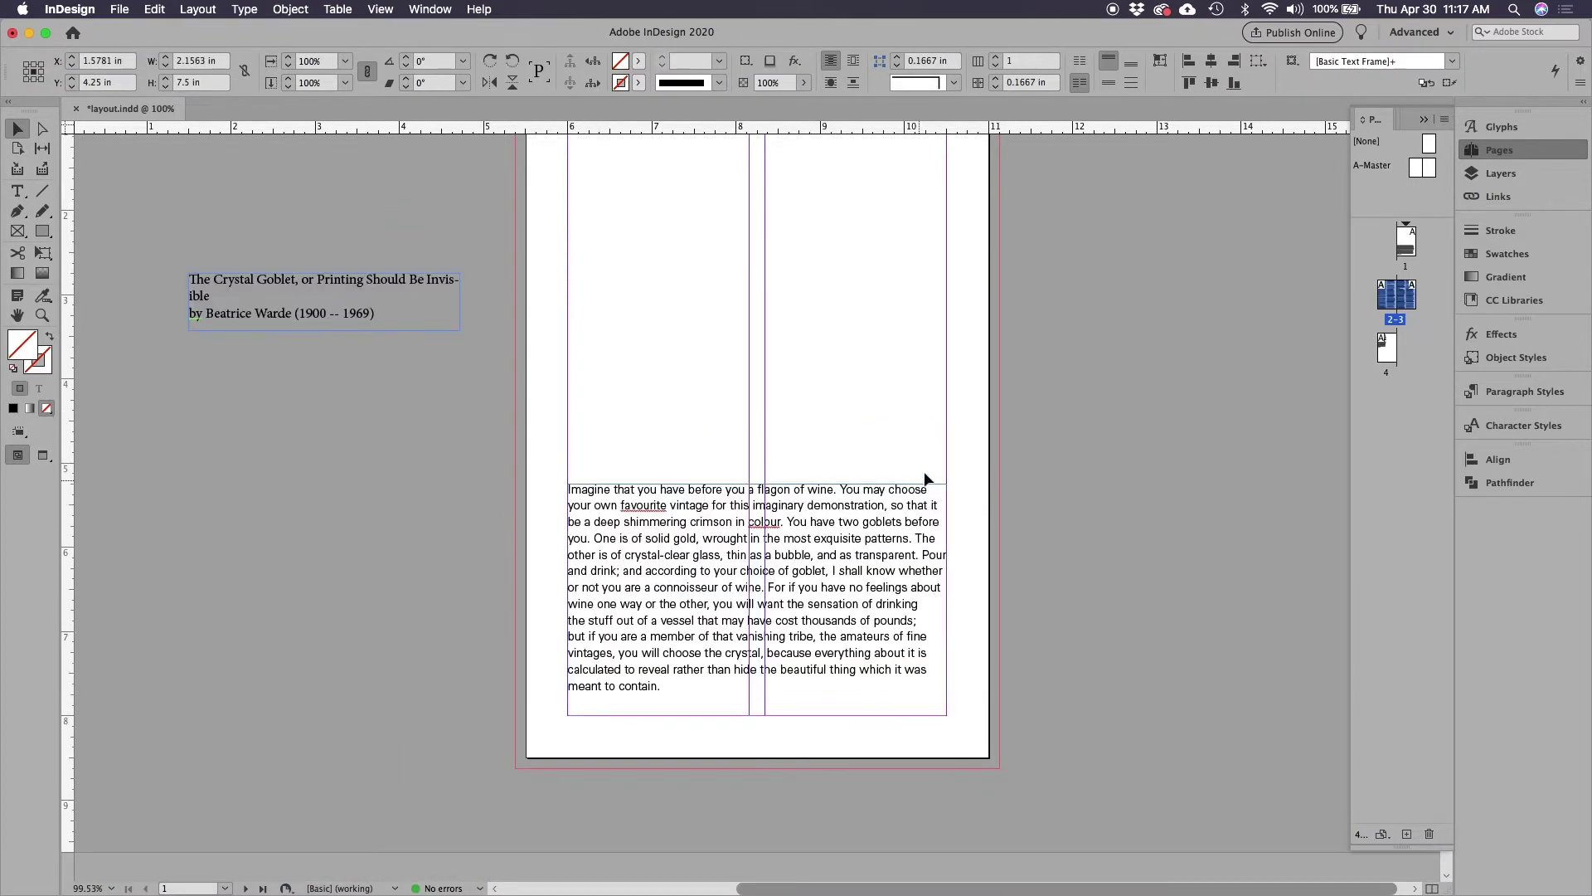
pyautogui.scroll(-5, 786, 592)
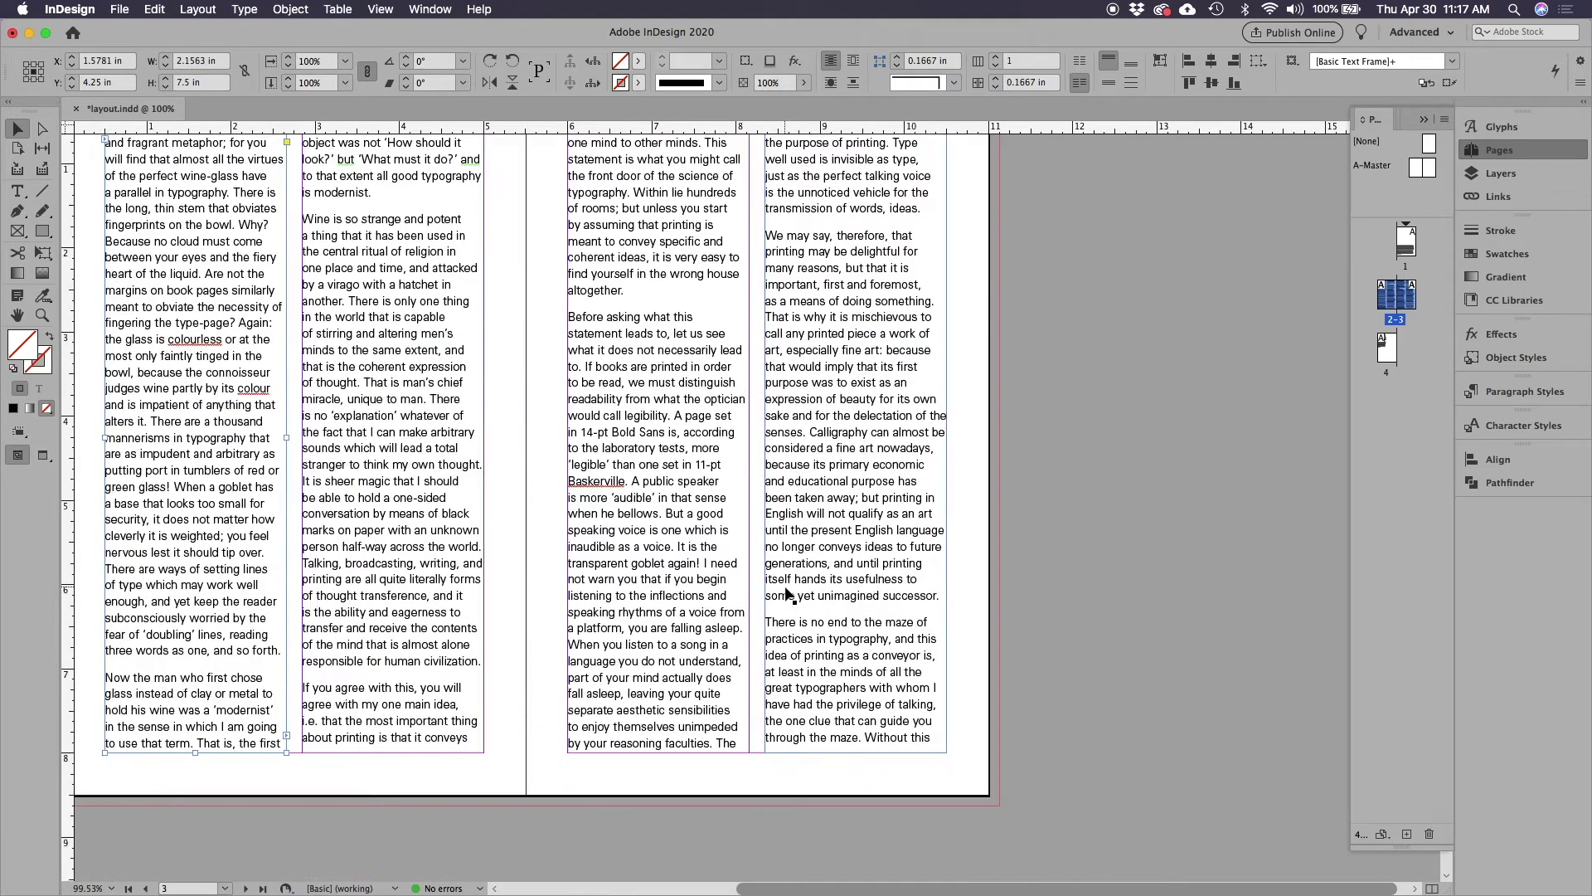
pyautogui.scroll(-10, 786, 592)
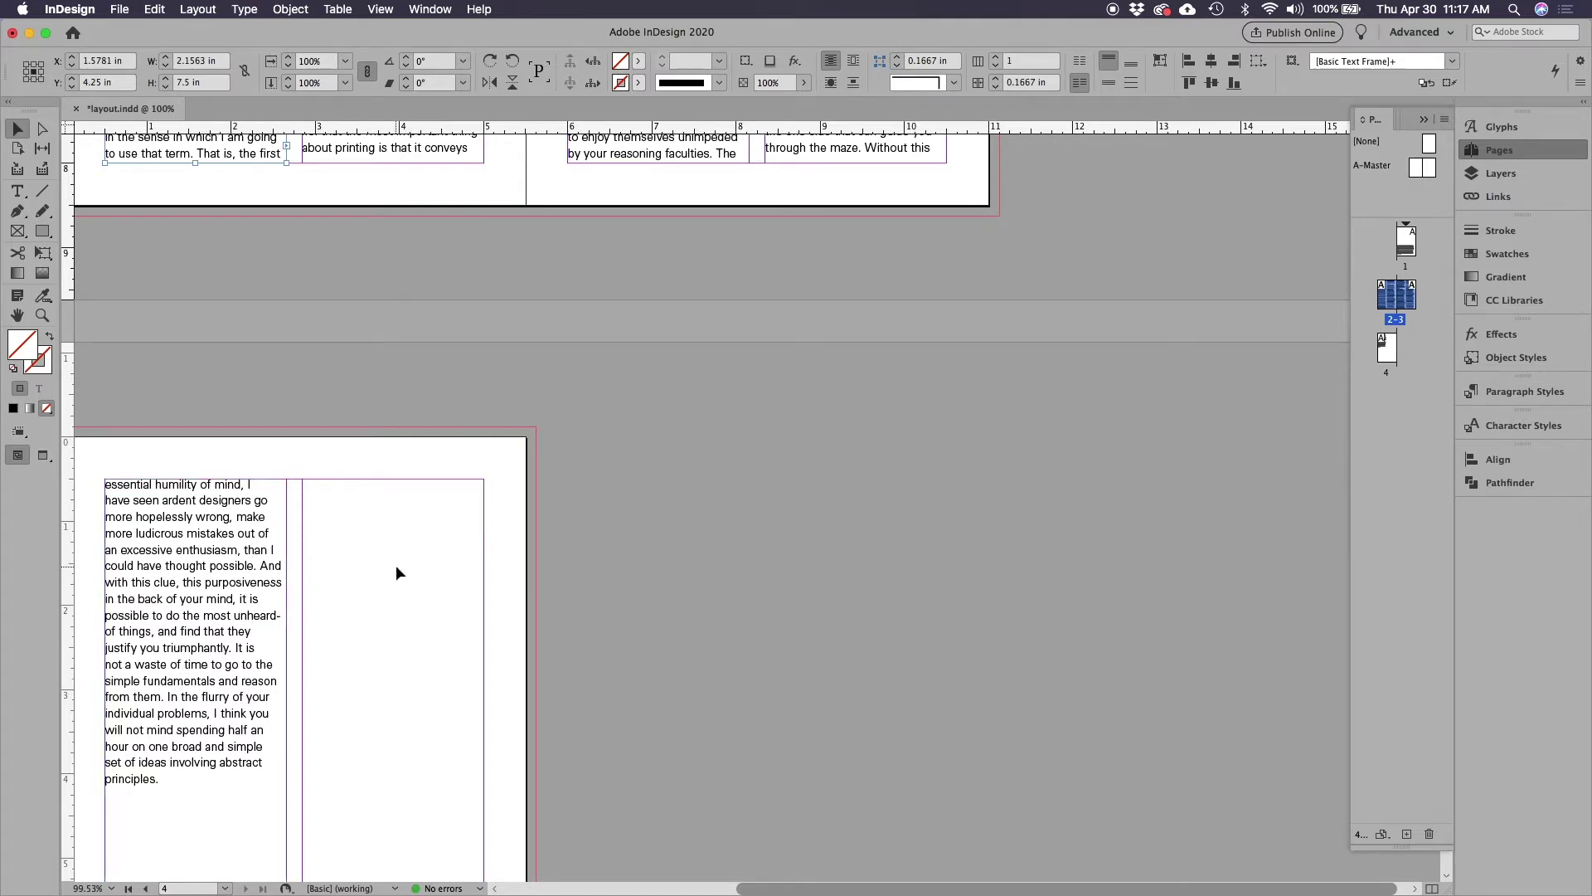
pyautogui.scroll(10, 413, 623)
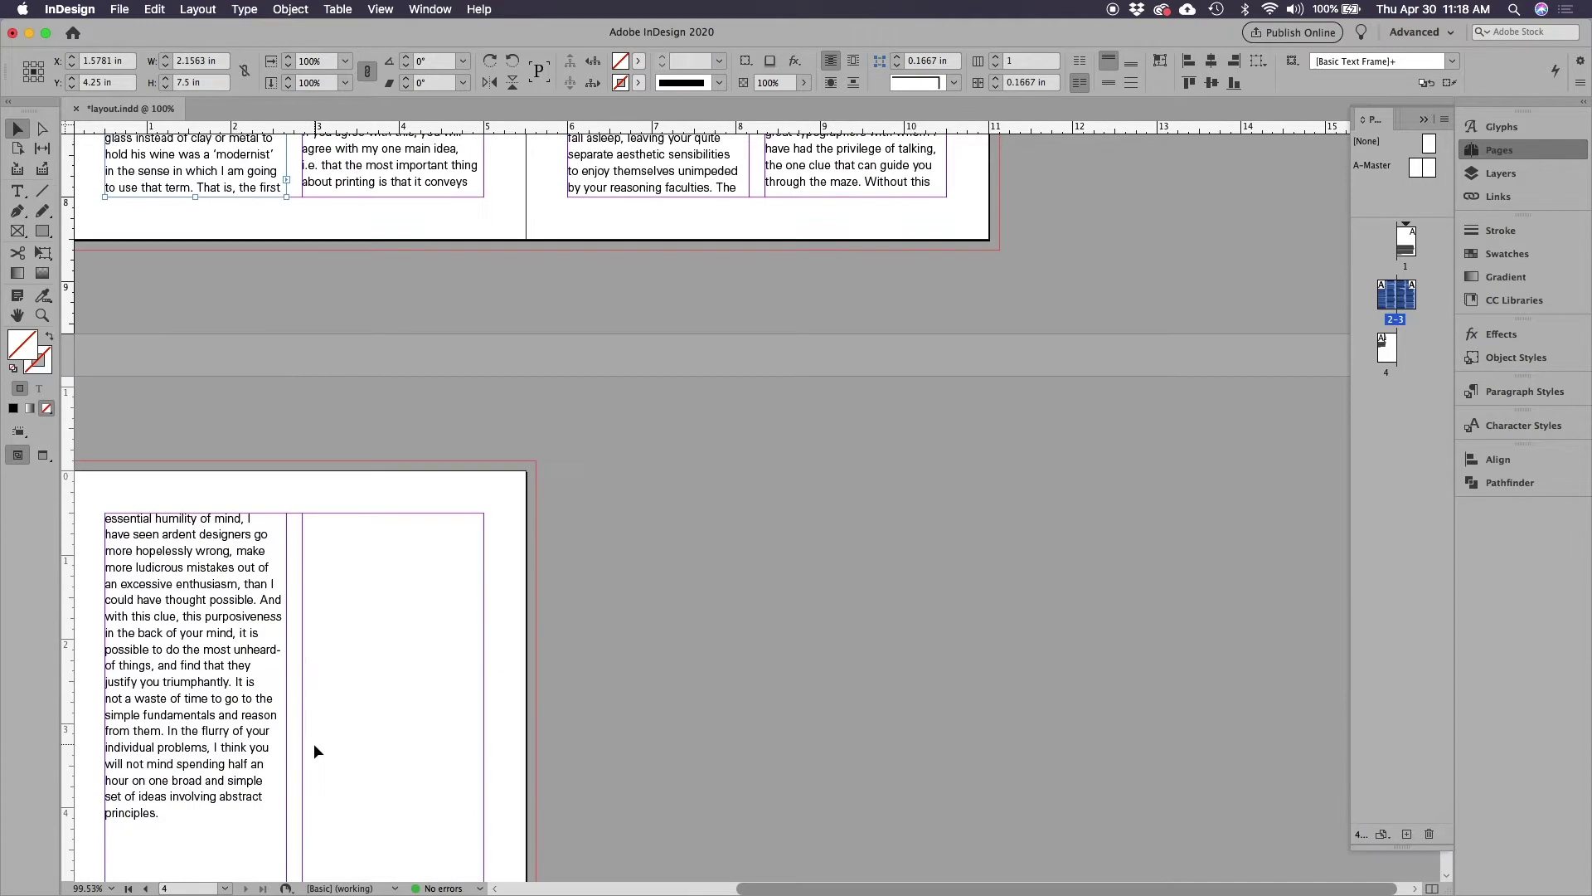
pyautogui.scroll(-10, 316, 746)
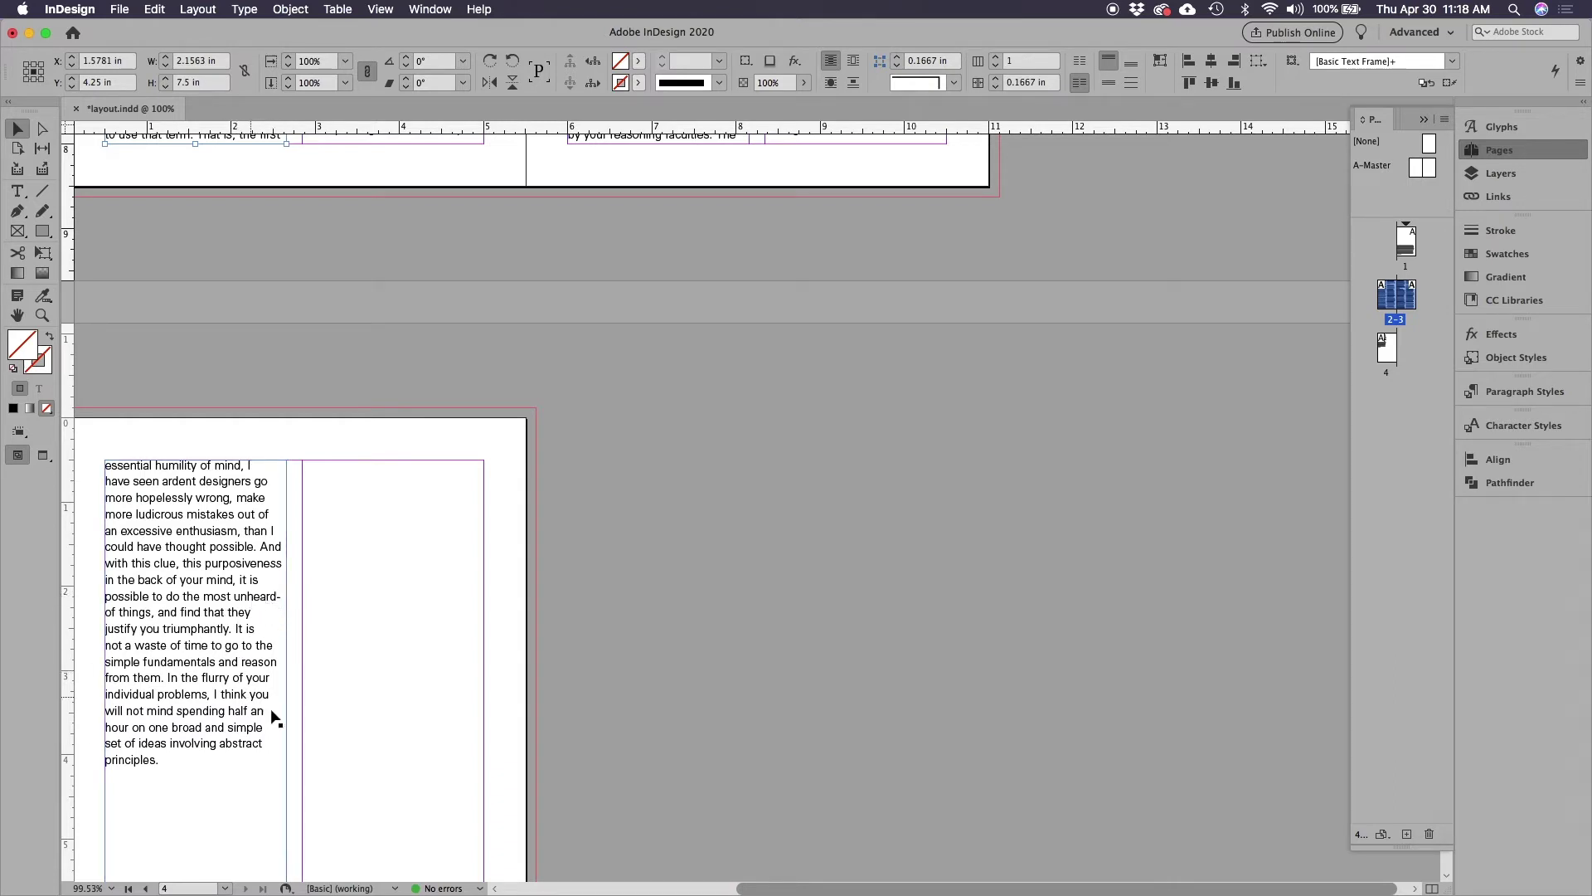
pyautogui.moveTo(315, 614); pyautogui.dragTo(651, 436)
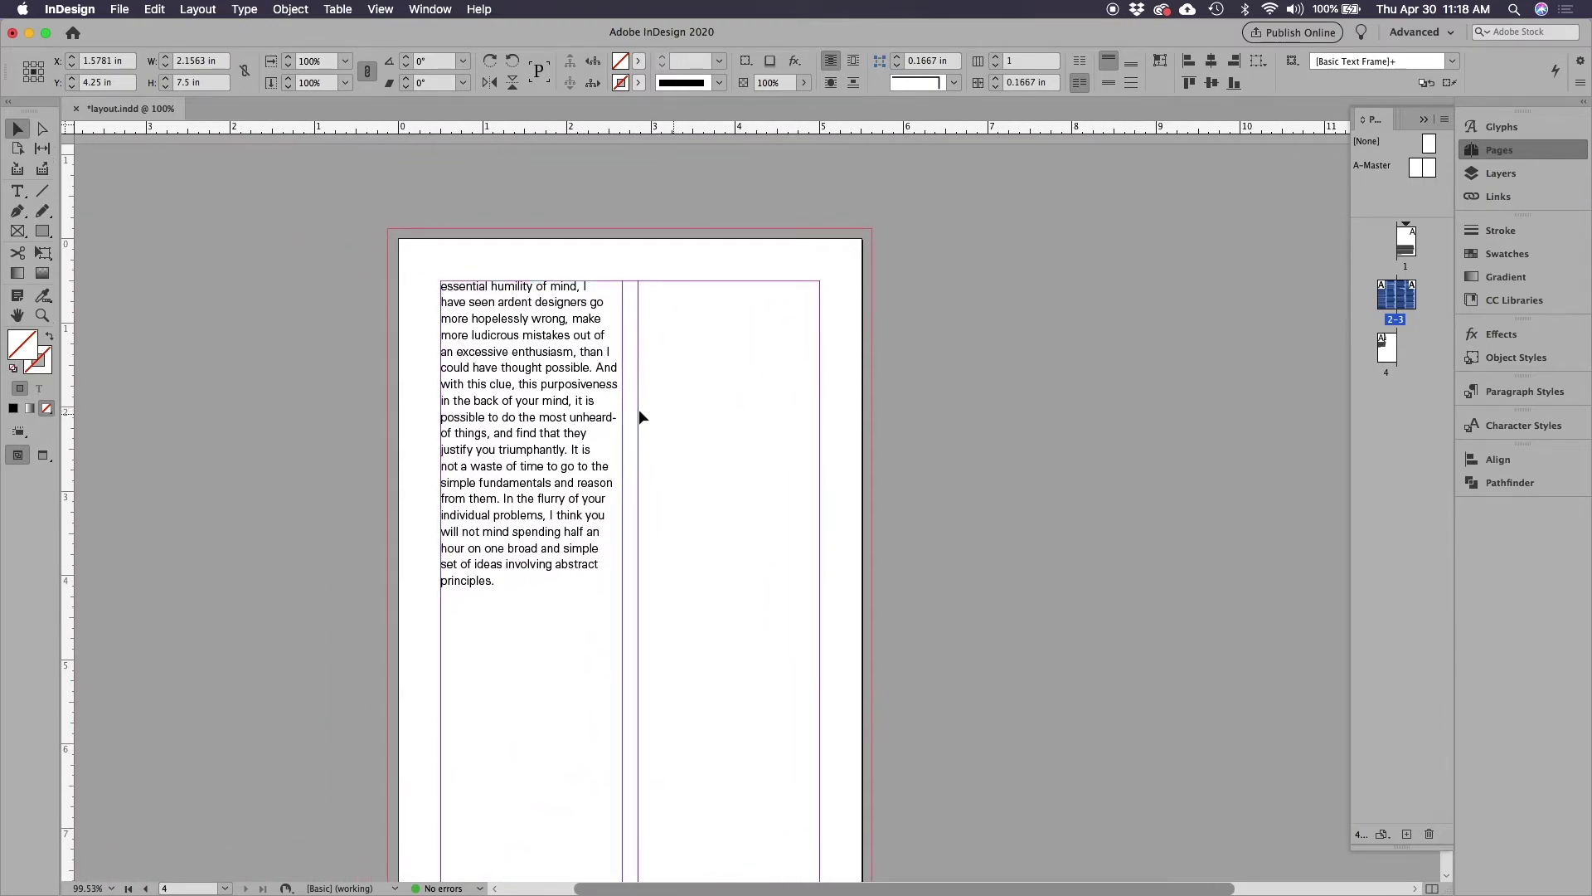
pyautogui.click(41, 315)
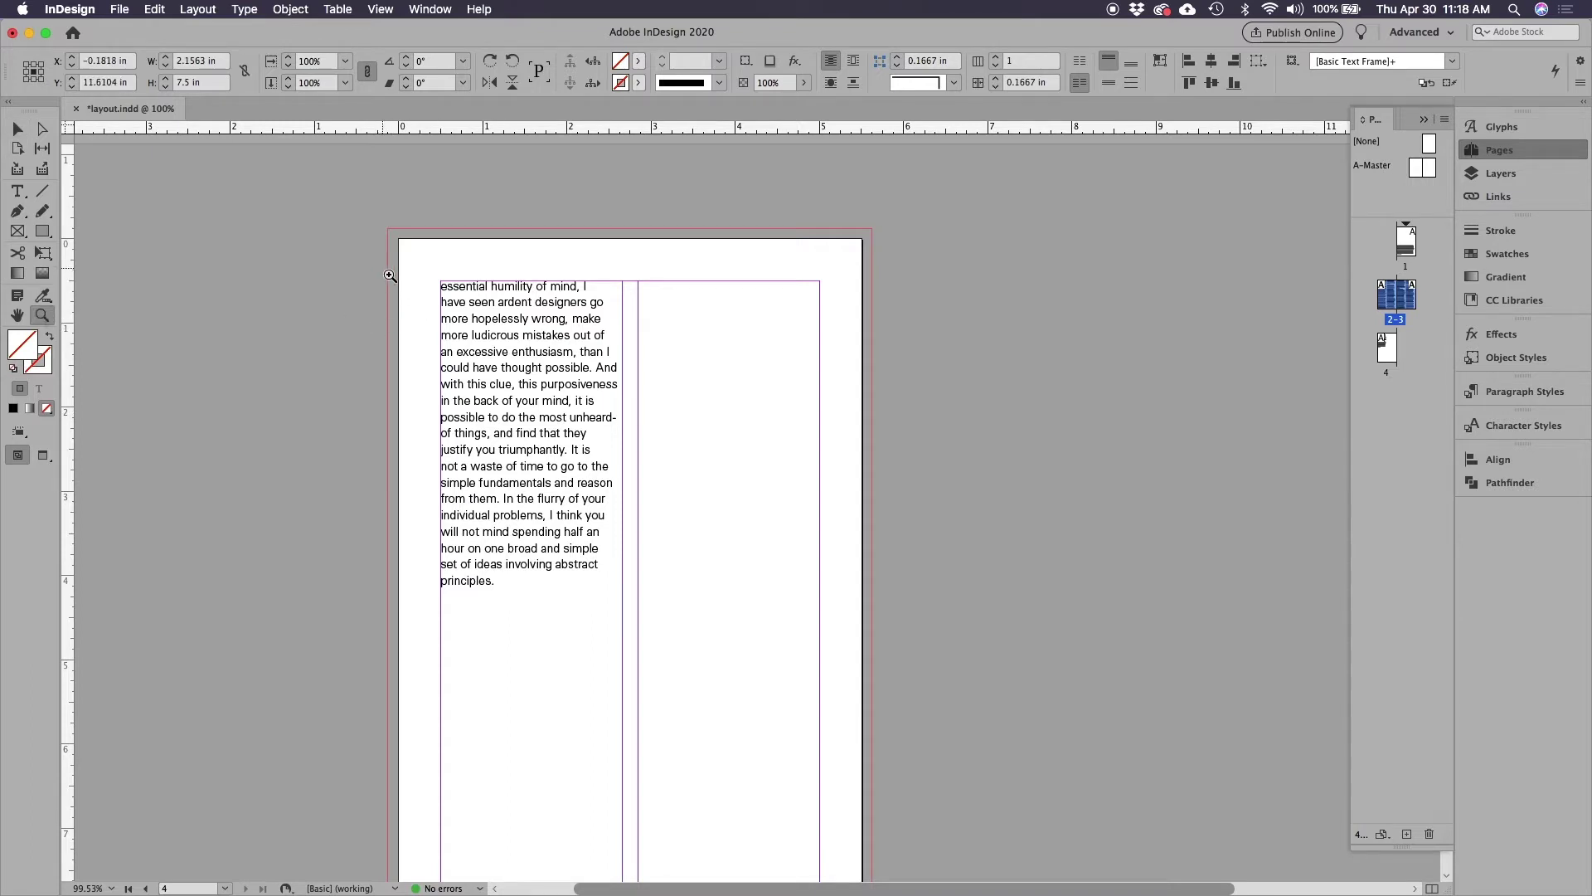
pyautogui.moveTo(383, 268); pyautogui.dragTo(699, 634)
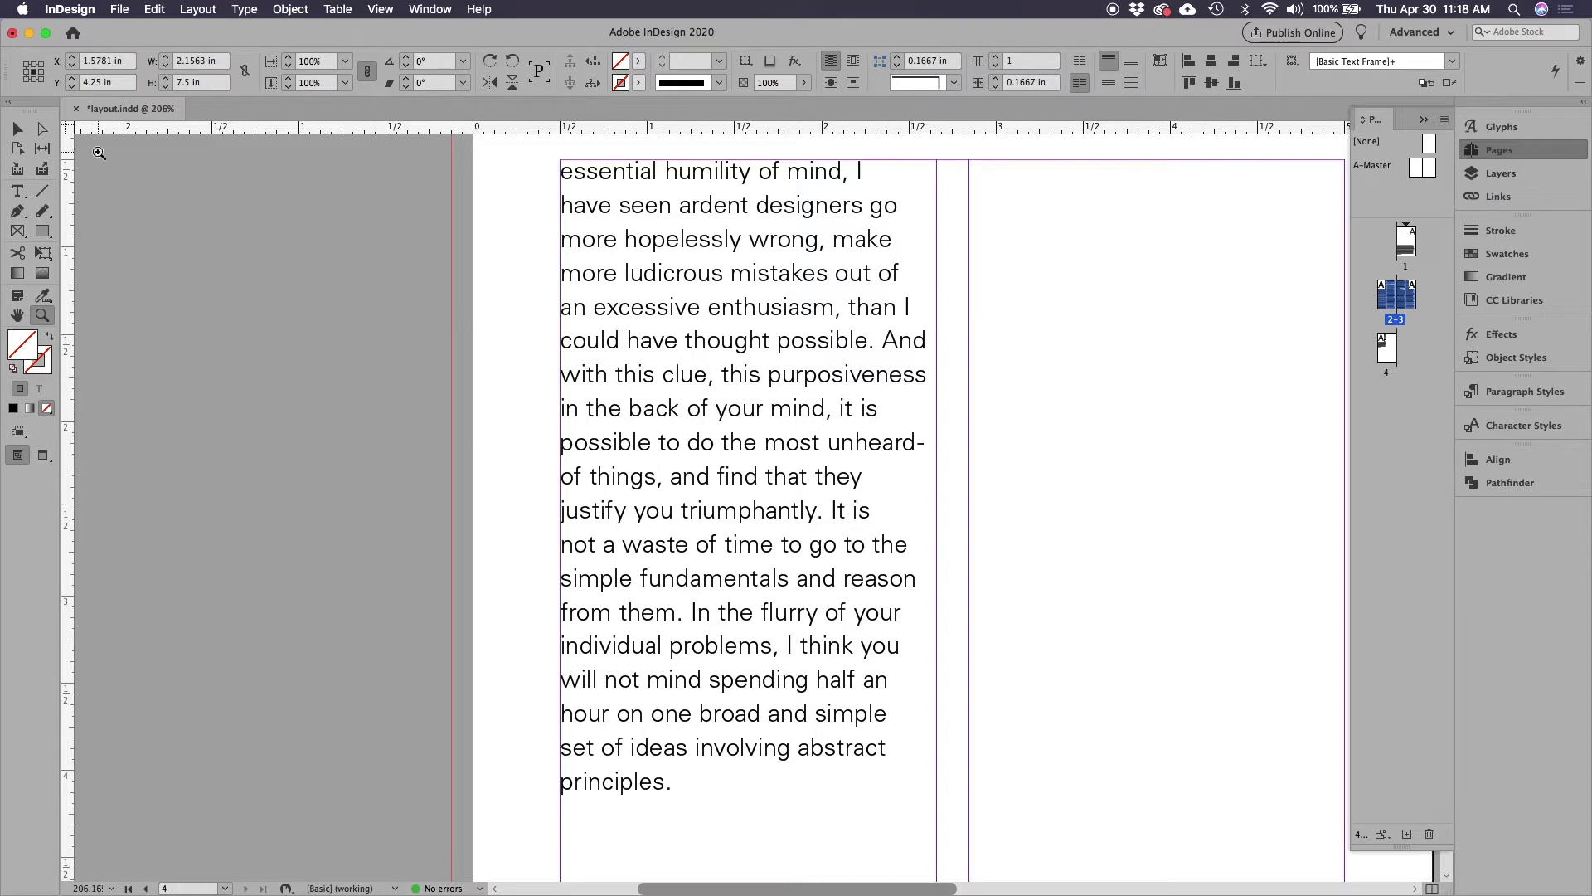
# - Try a paragraph return before "unheard-of" in the page 4 column, and remove it again
pyautogui.click(18, 192)
pyautogui.click(832, 444)
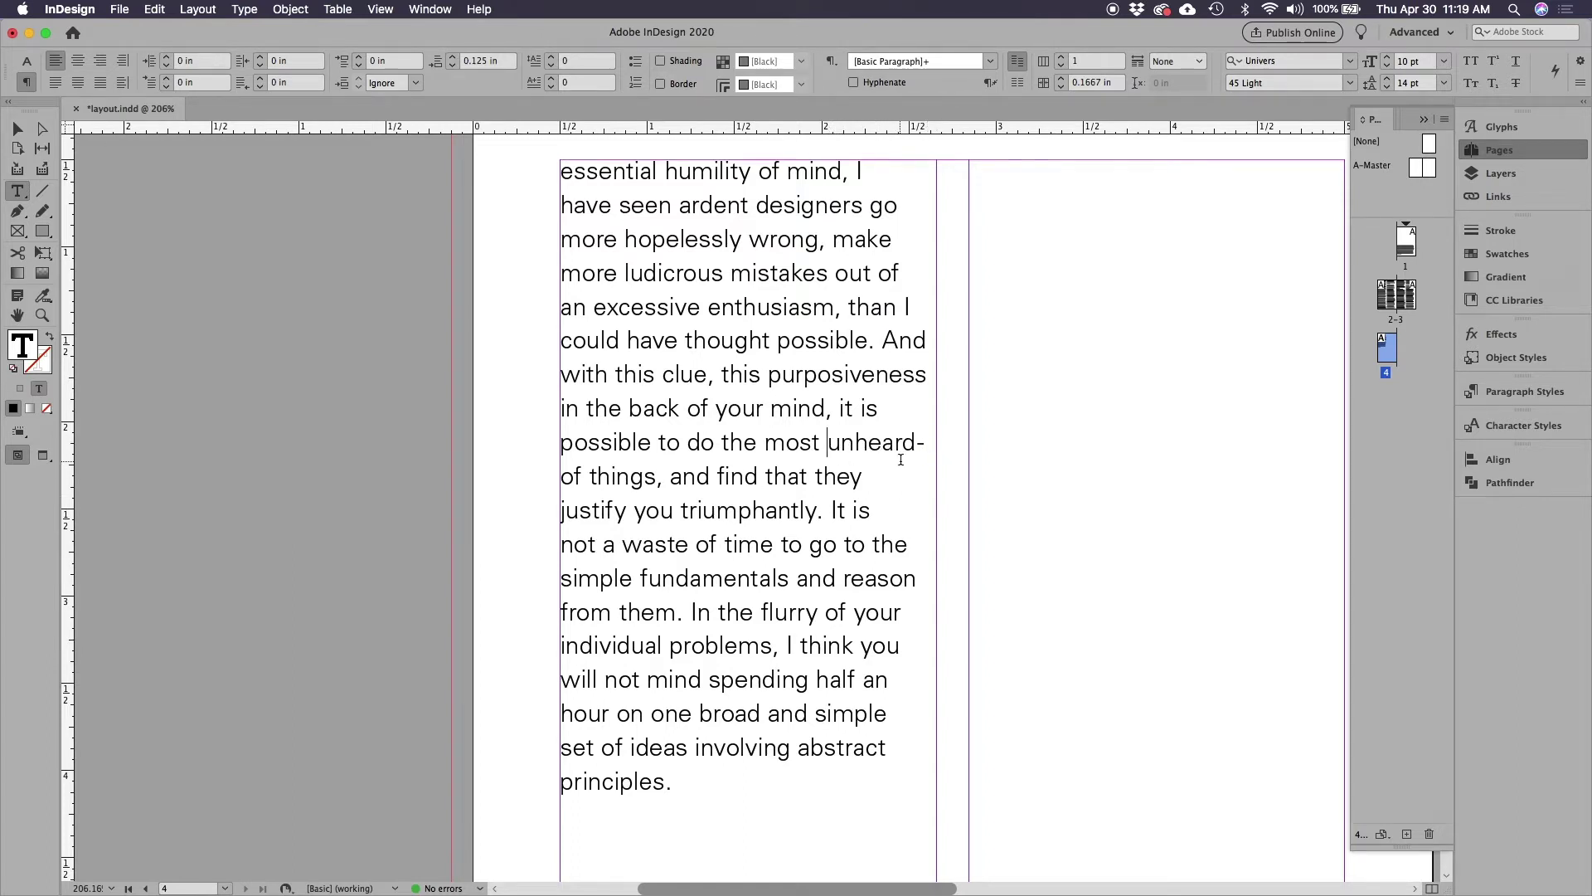
pyautogui.press('Return')
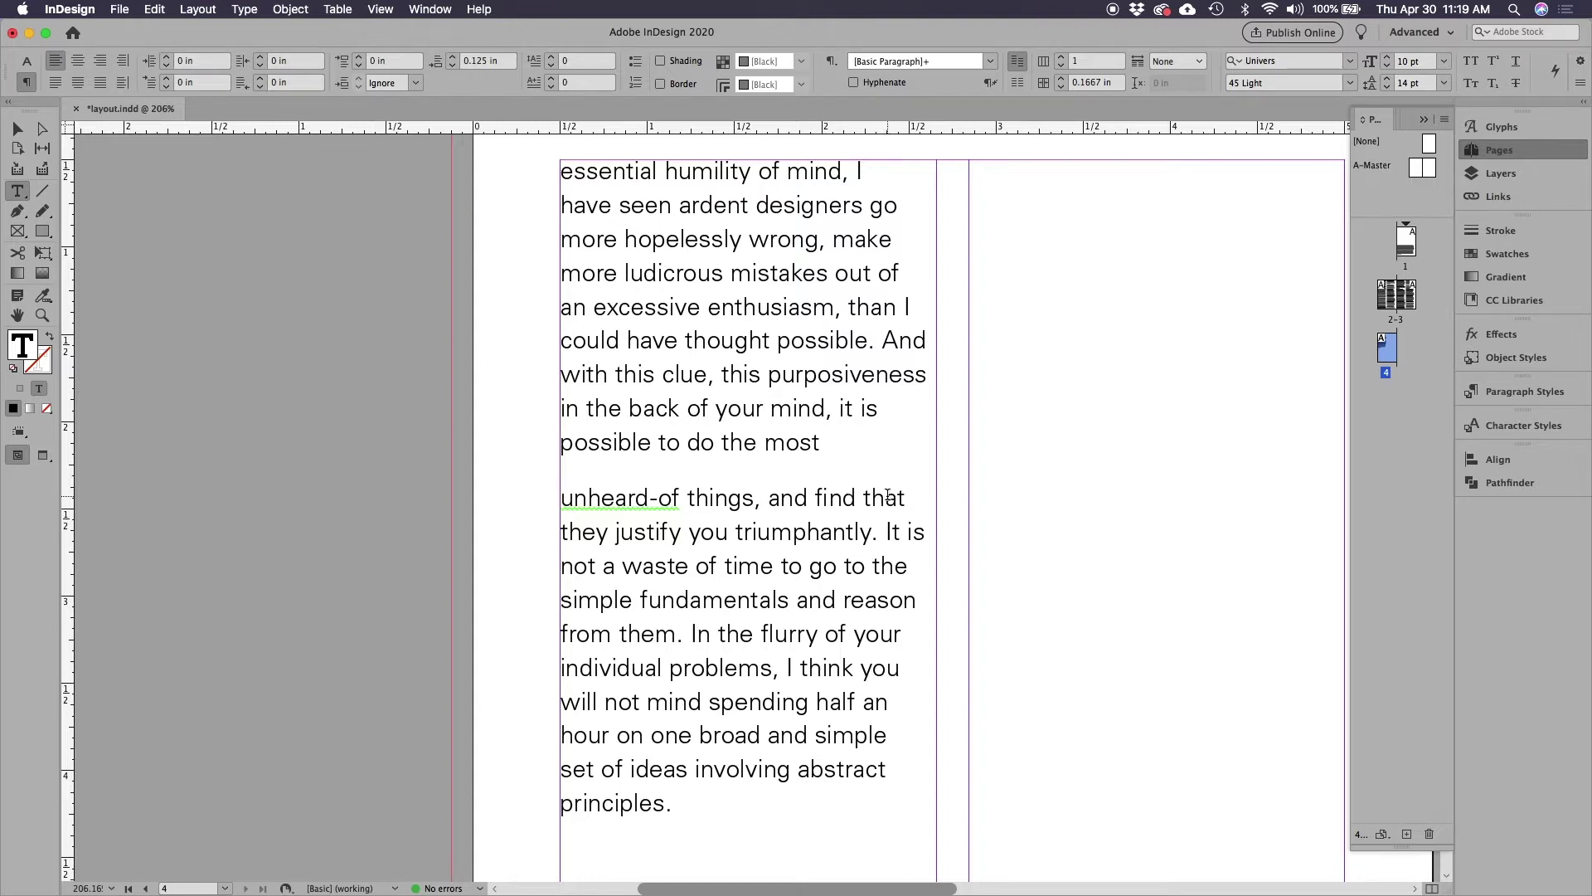
pyautogui.press('BackSpace')
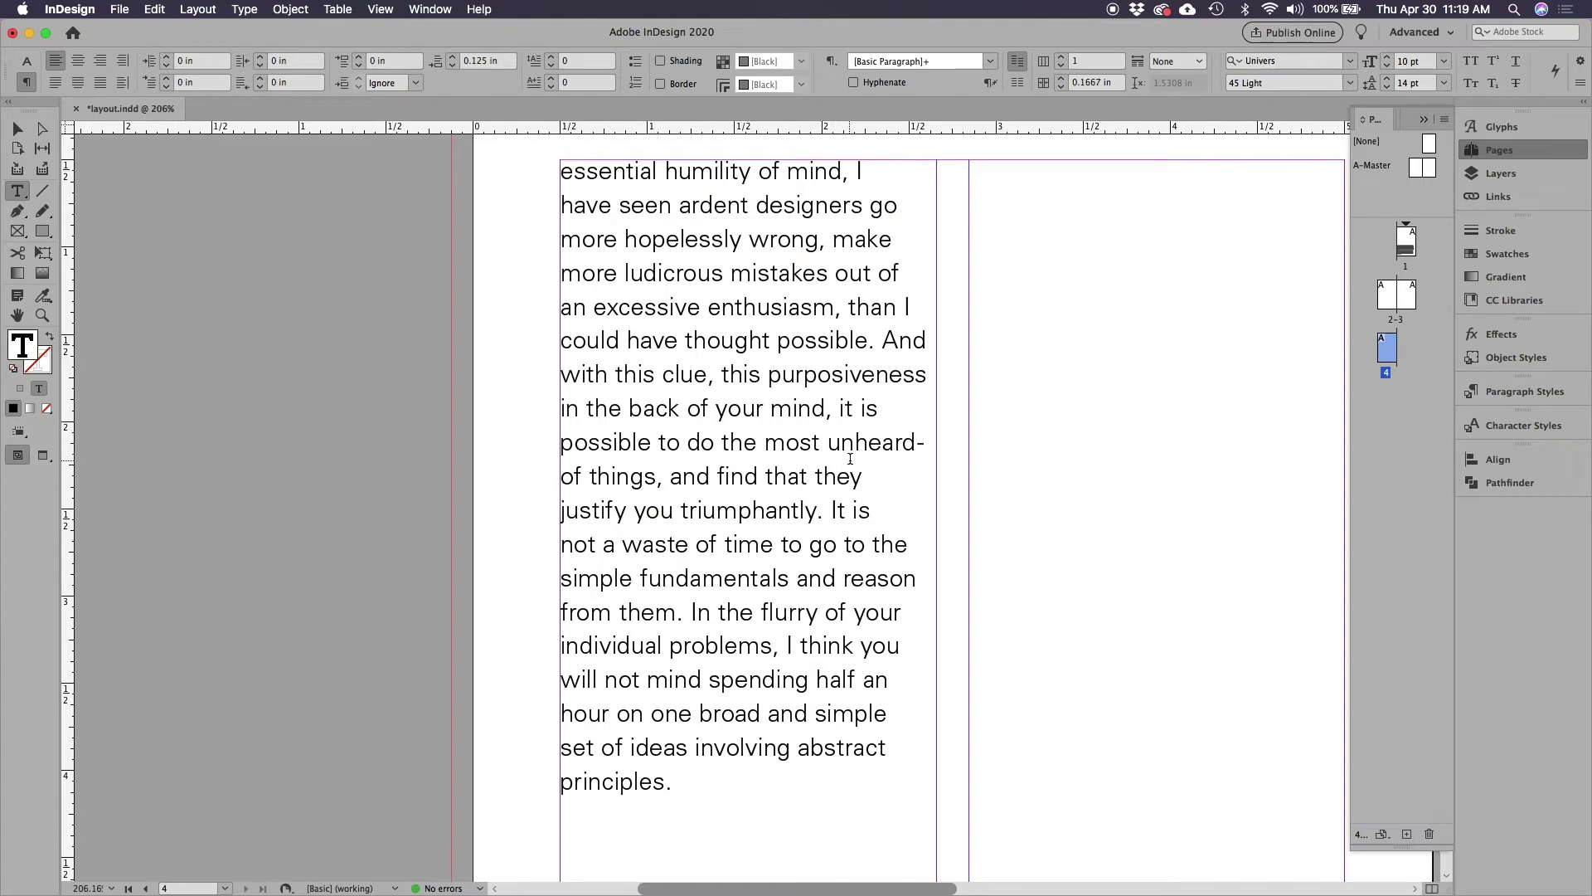
# - Try a forced line break before "unheard-of" in the page 4 column, delete it and leave text editing
pyautogui.click(244, 9)
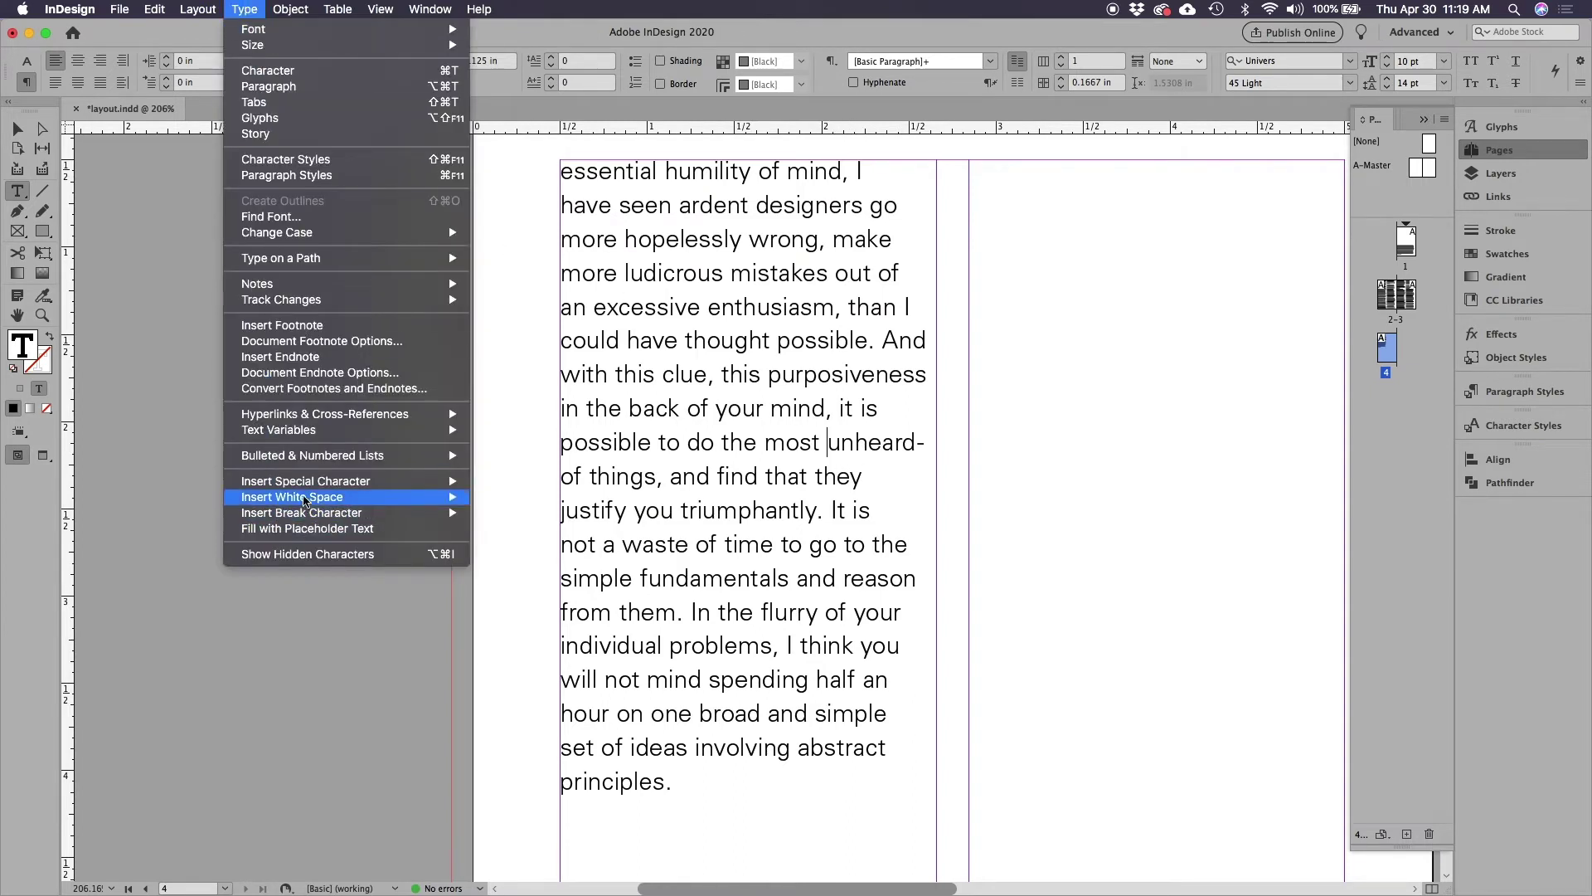
pyautogui.moveTo(312, 503)
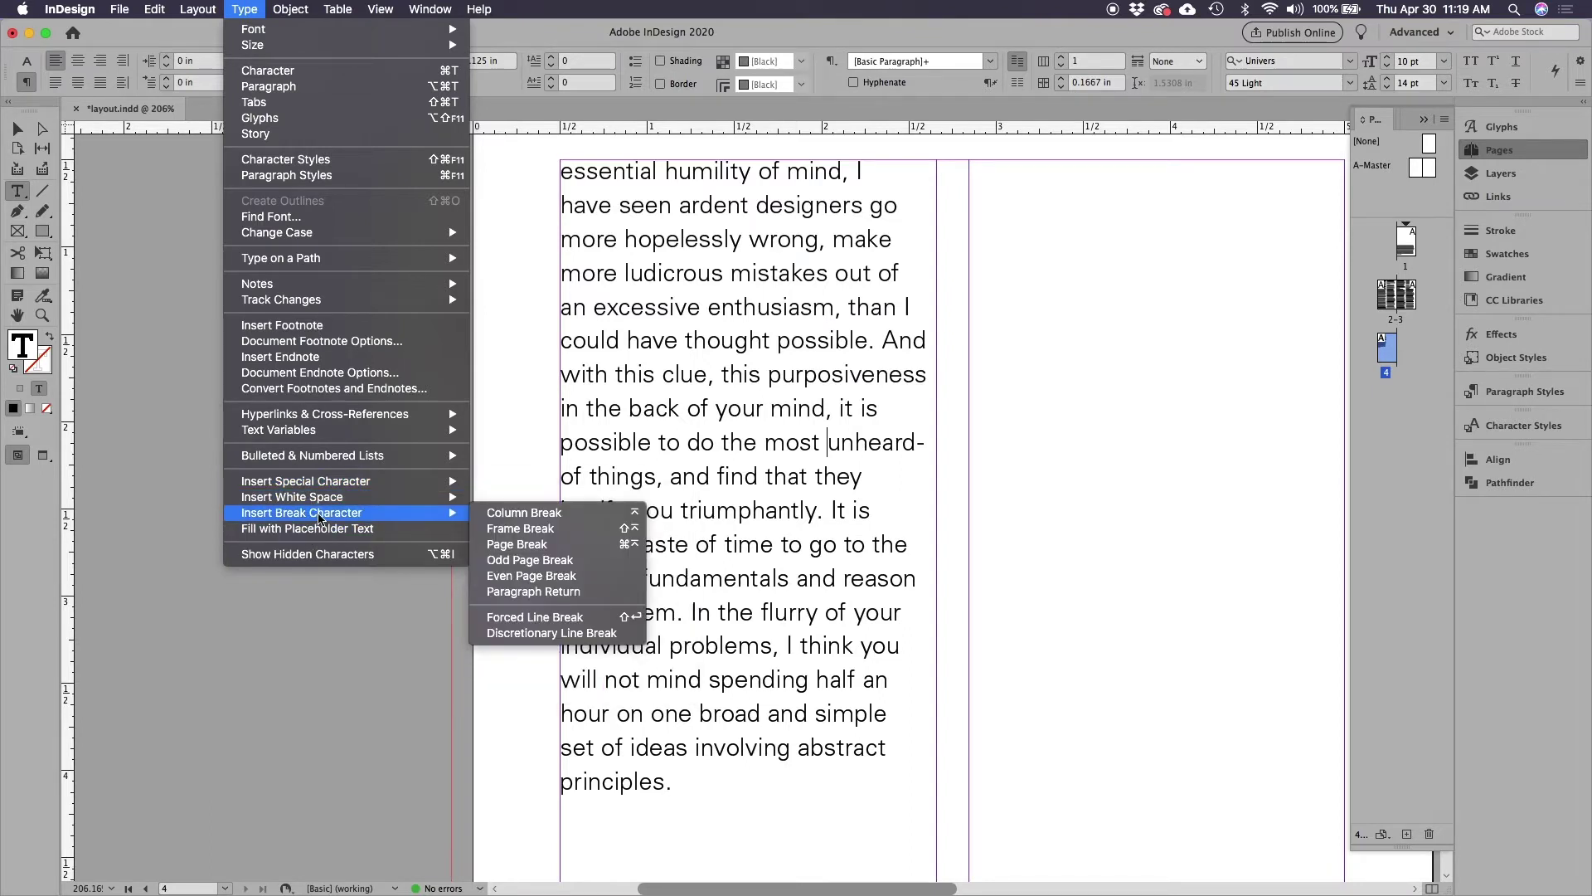
pyautogui.click(528, 616)
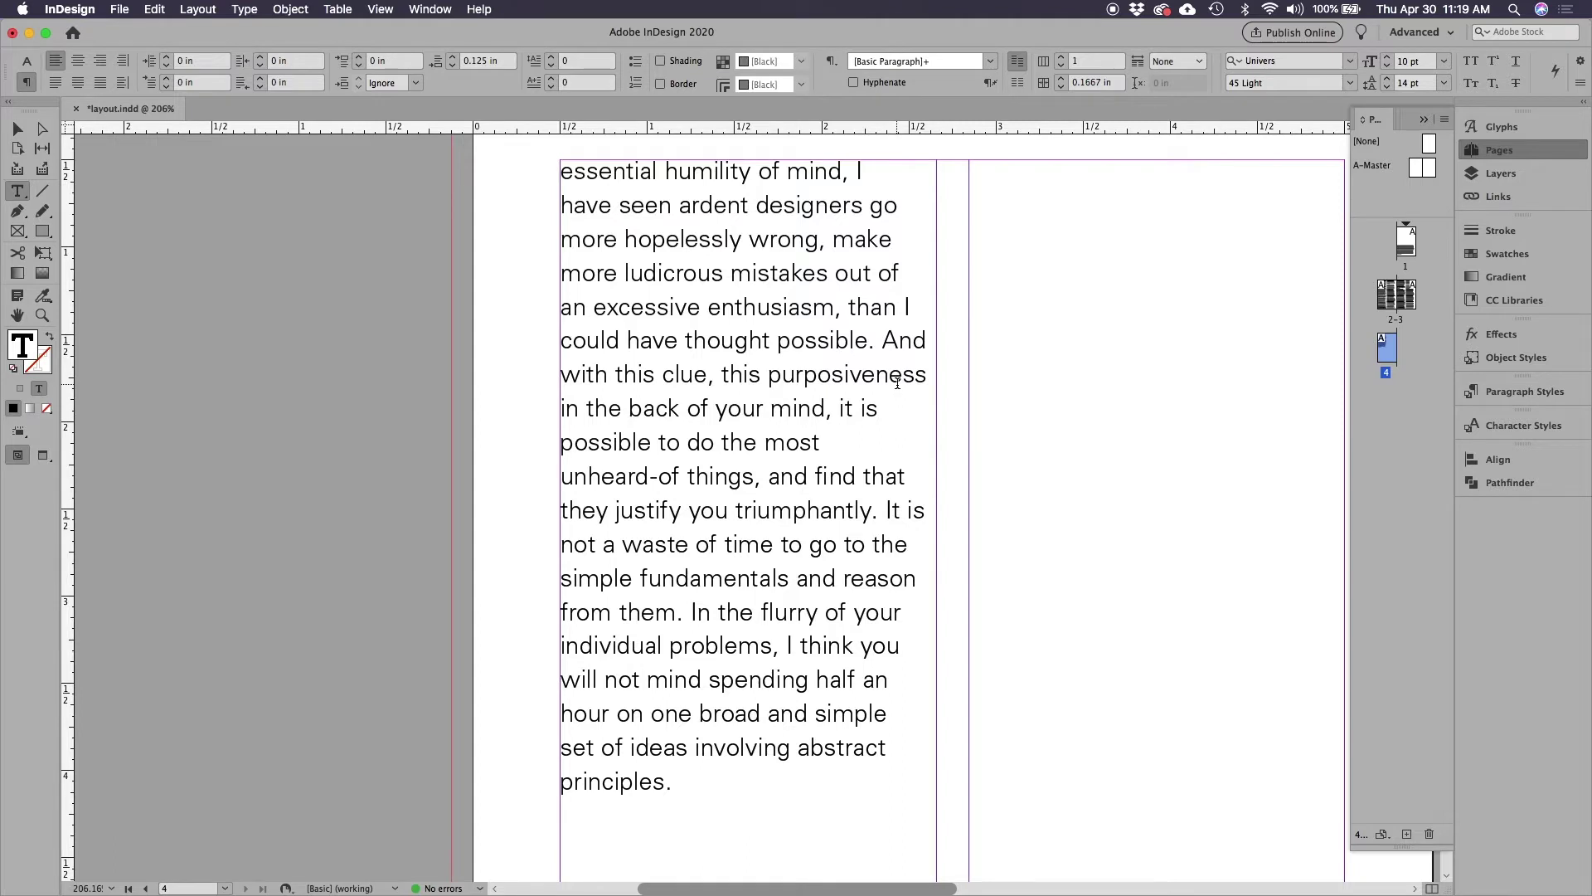
pyautogui.press('BackSpace')
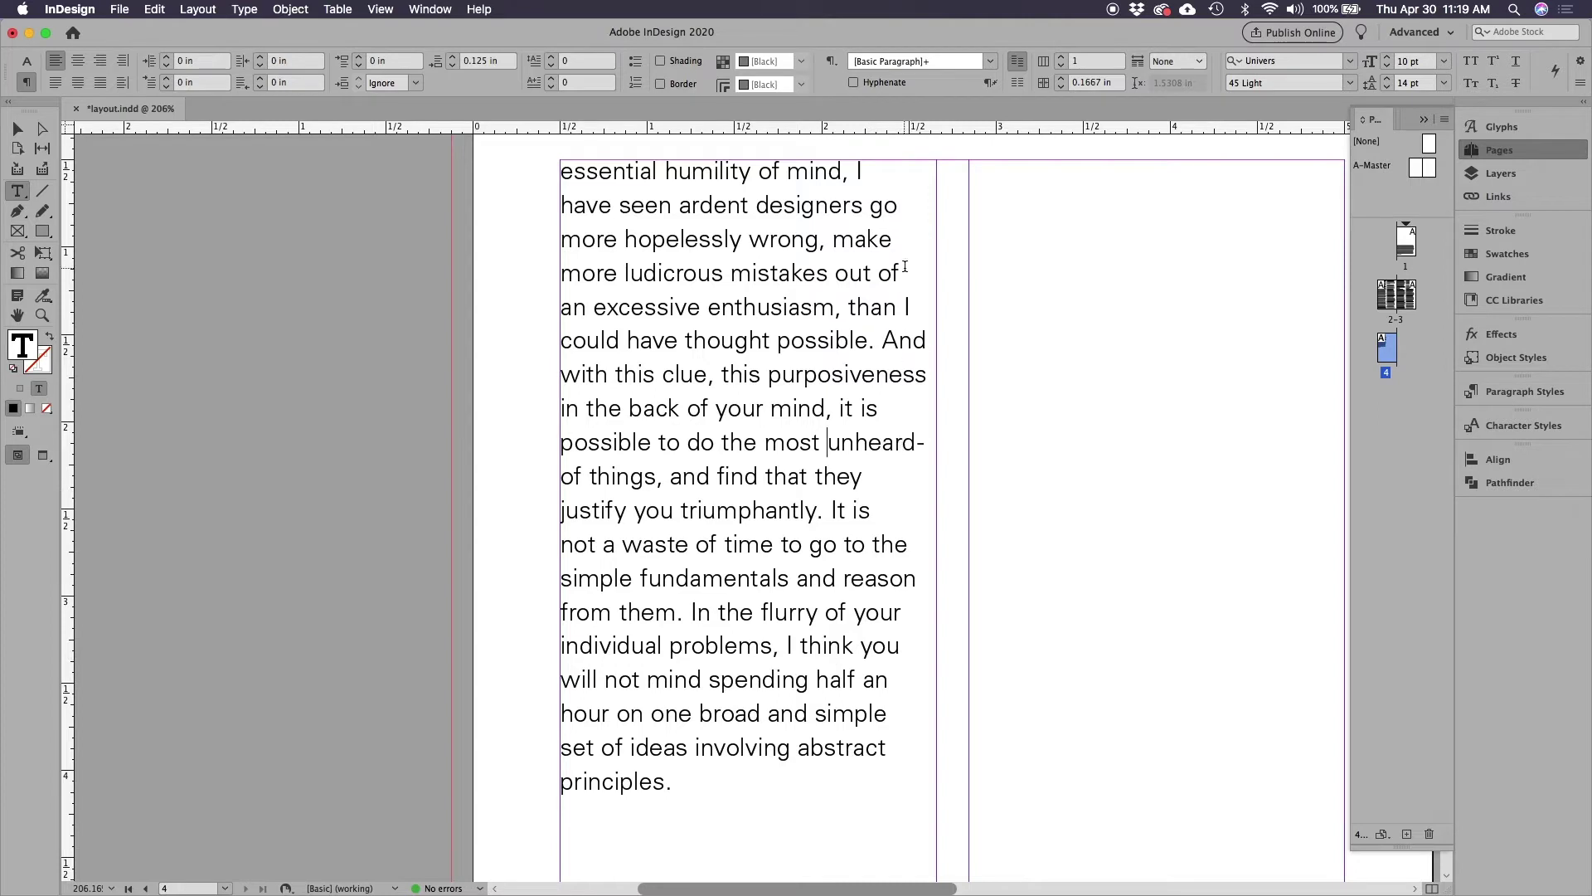
pyautogui.press('Escape')
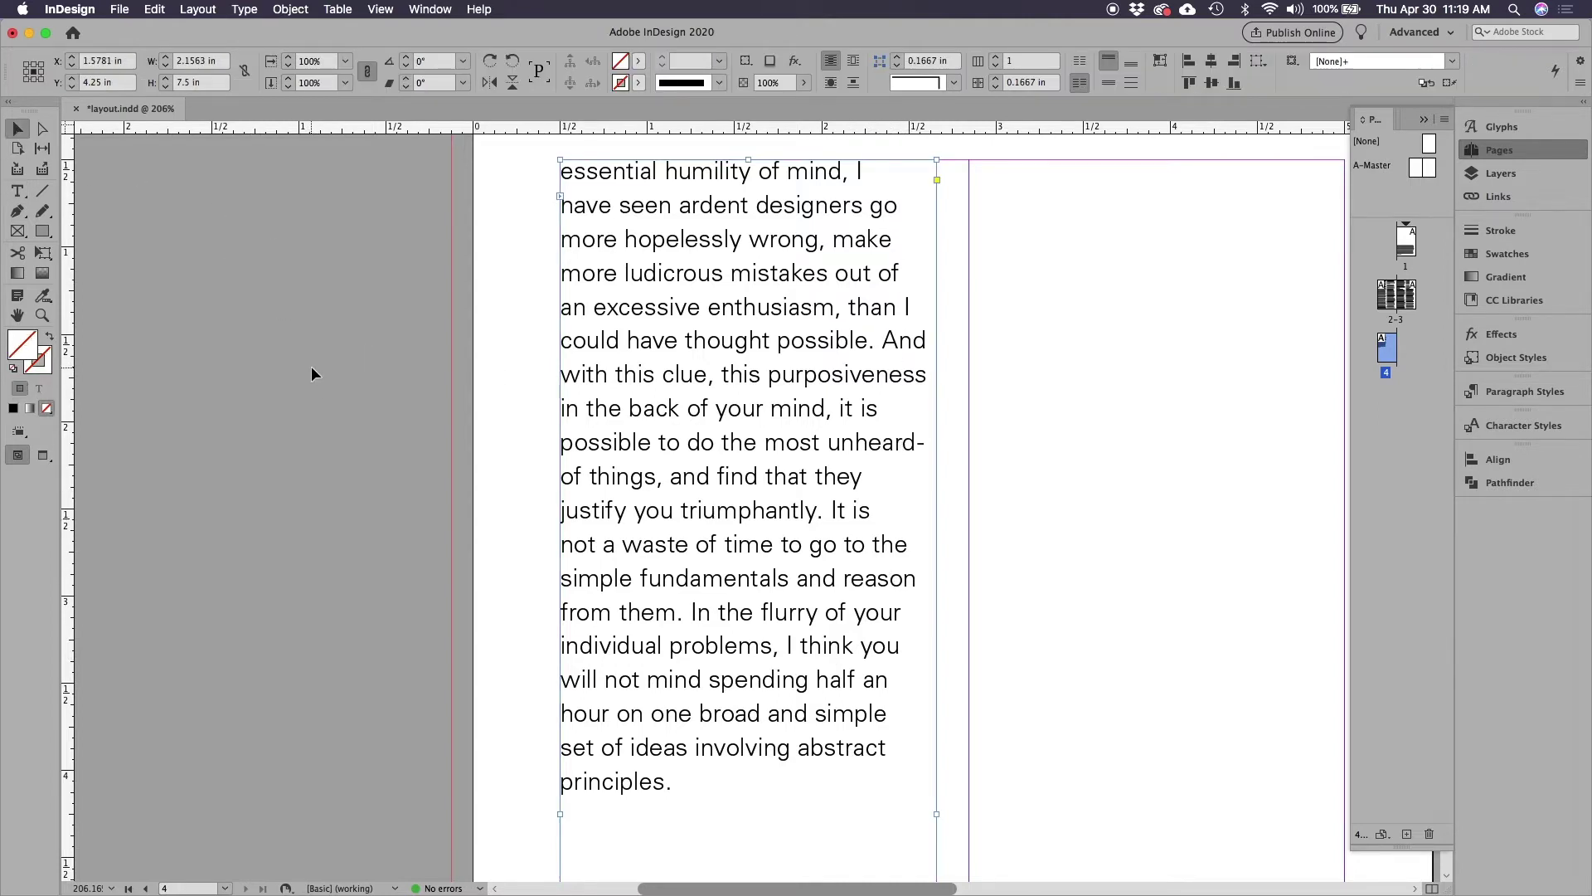
# - Review the General, Column Rules, Baseline, Auto-Size and Footnotes settings in Text Frame Options for the page 4 frame, and cancel without changes
pyautogui.press('super+minus')
pyautogui.press('super+minus')
pyautogui.press('super+minus')
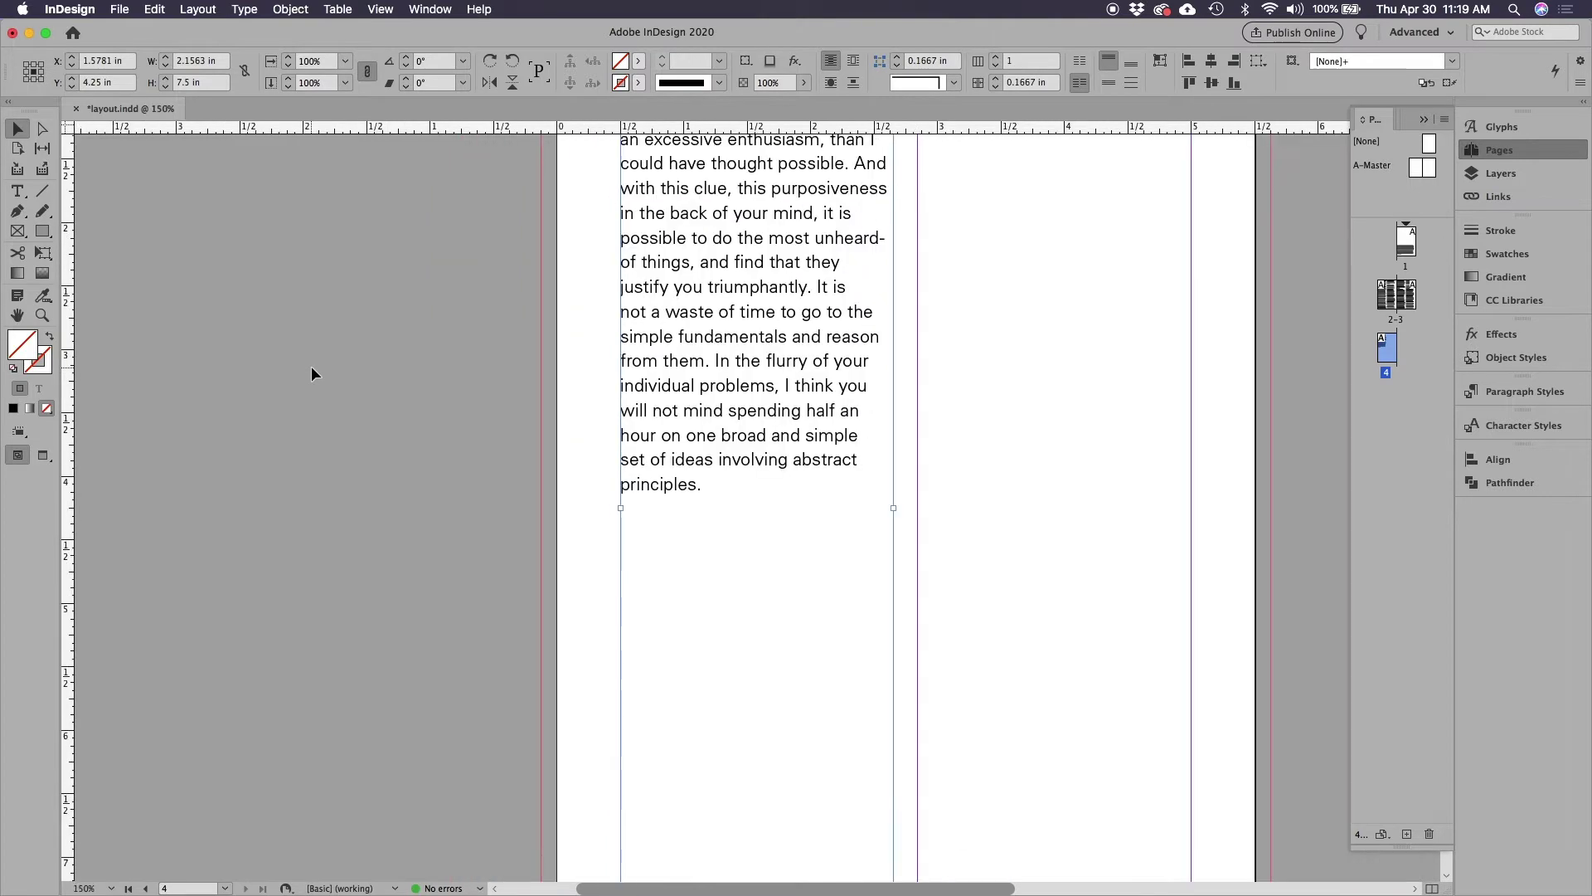
pyautogui.scroll(2, 316, 380)
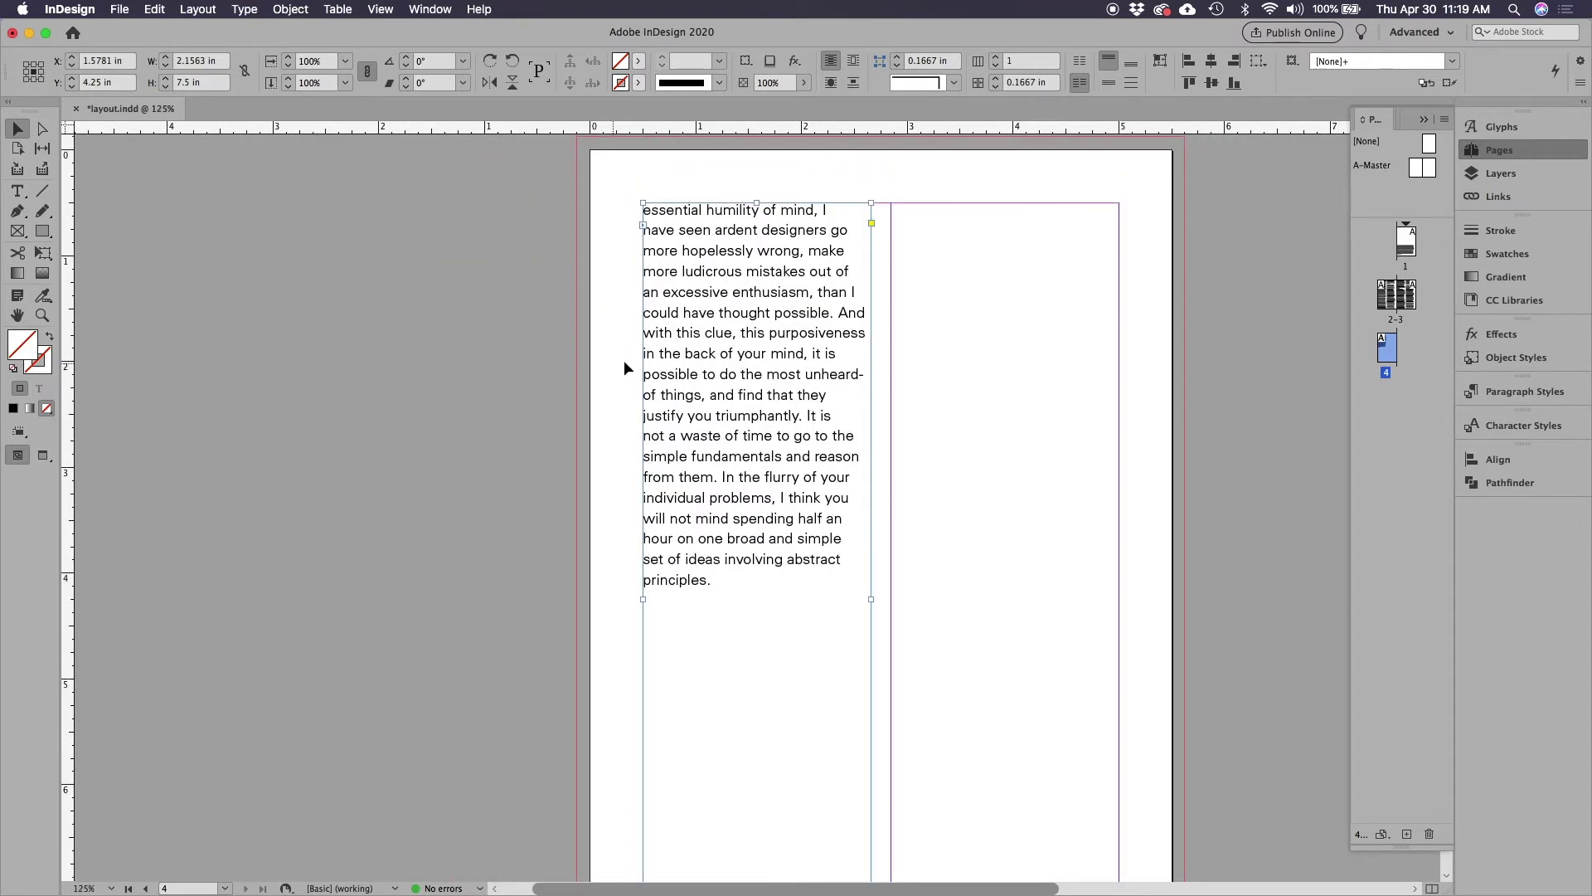
pyautogui.click(533, 262)
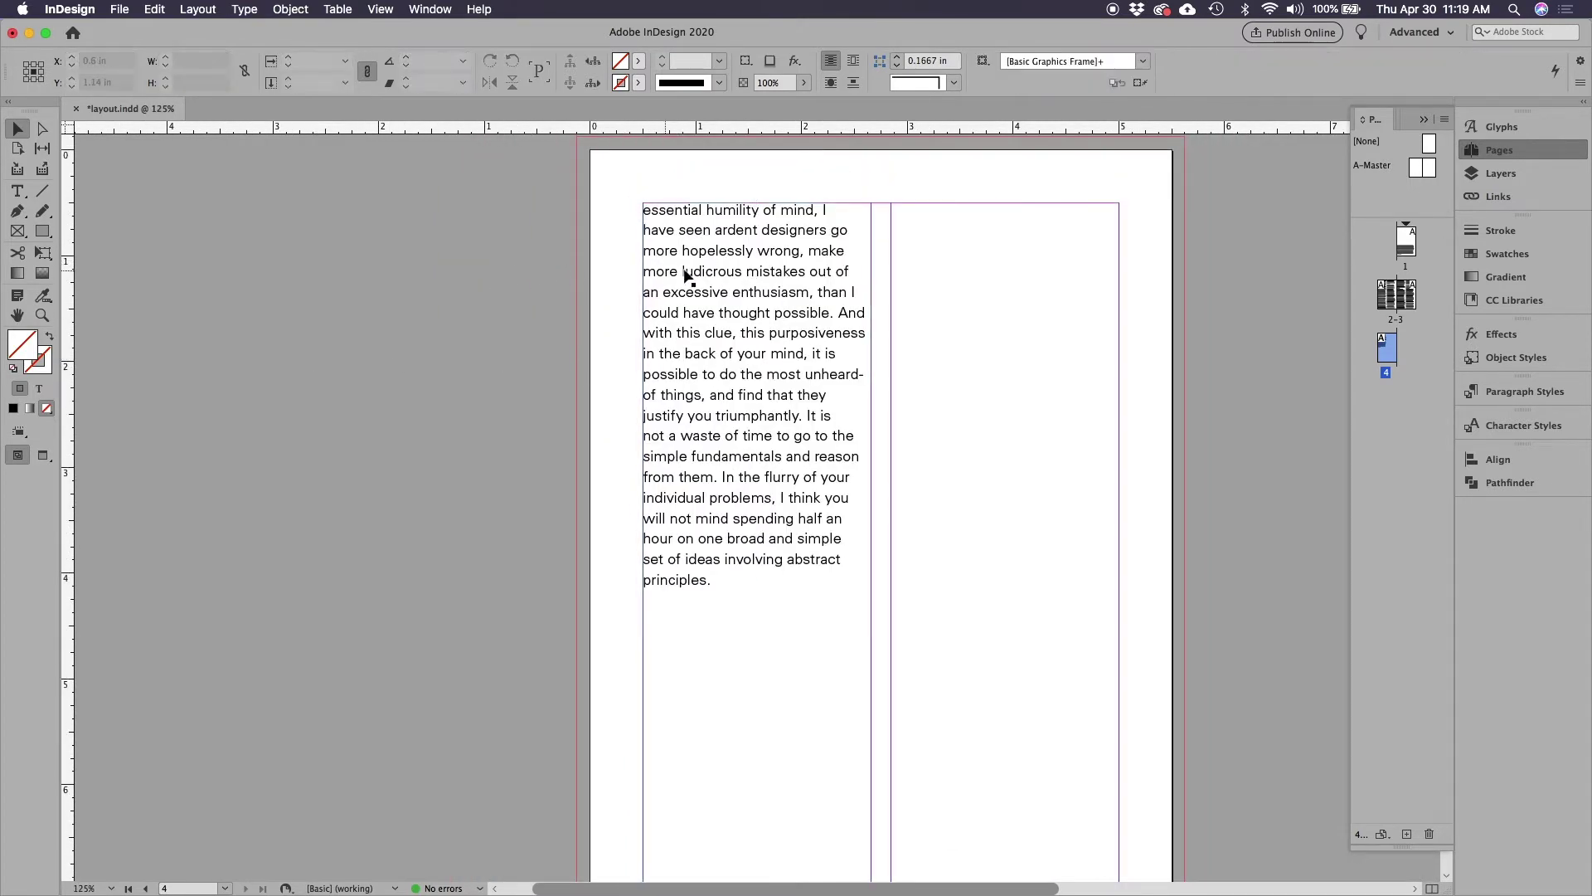
pyautogui.click(687, 276)
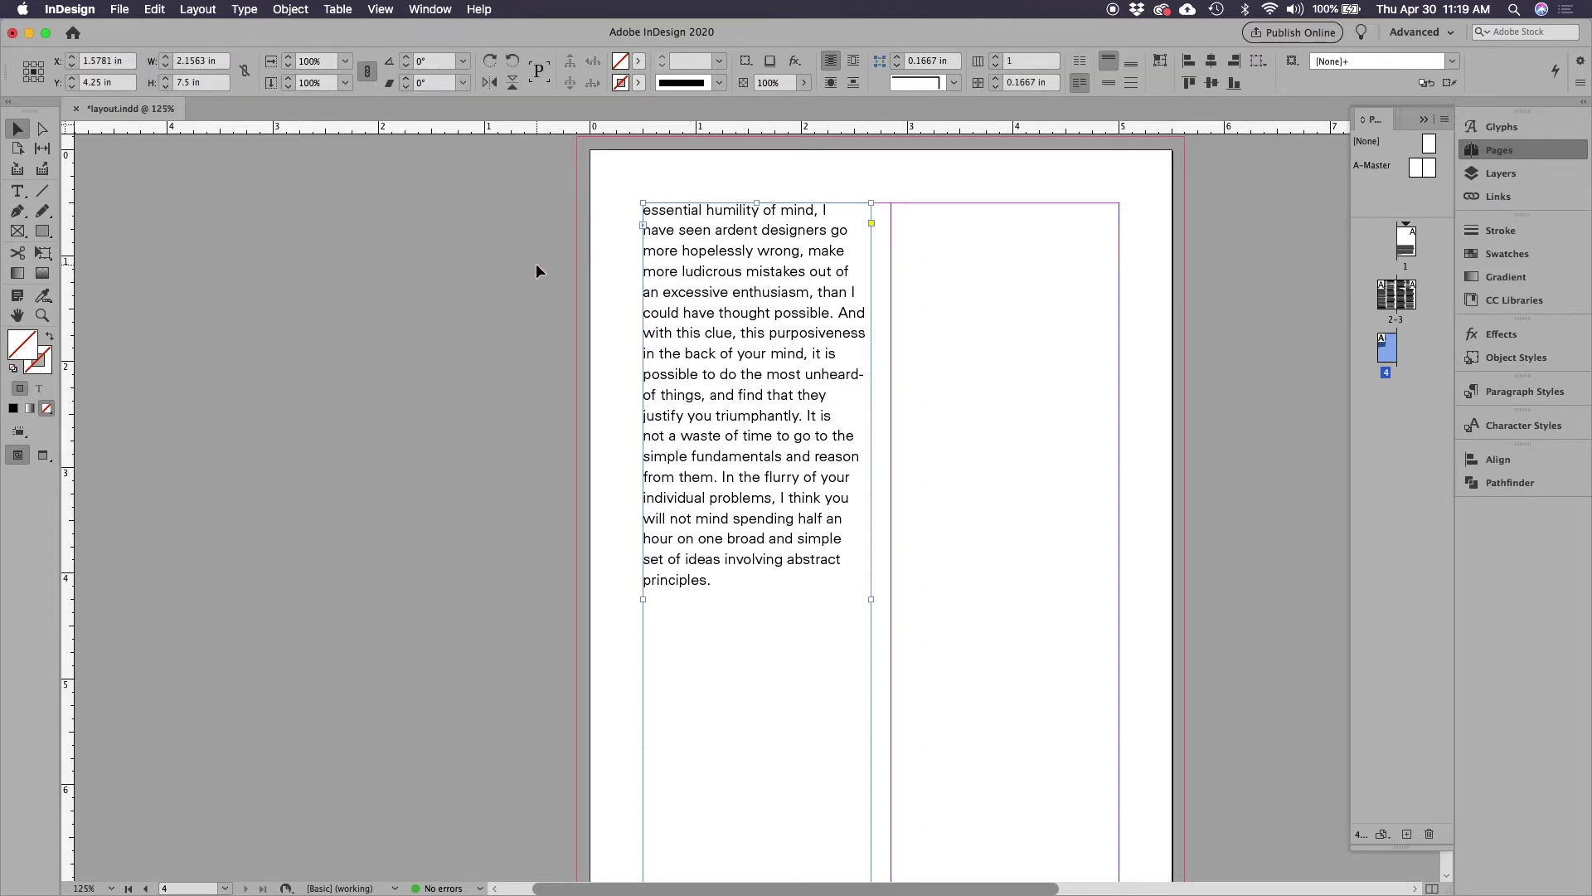
pyautogui.press('super+b')
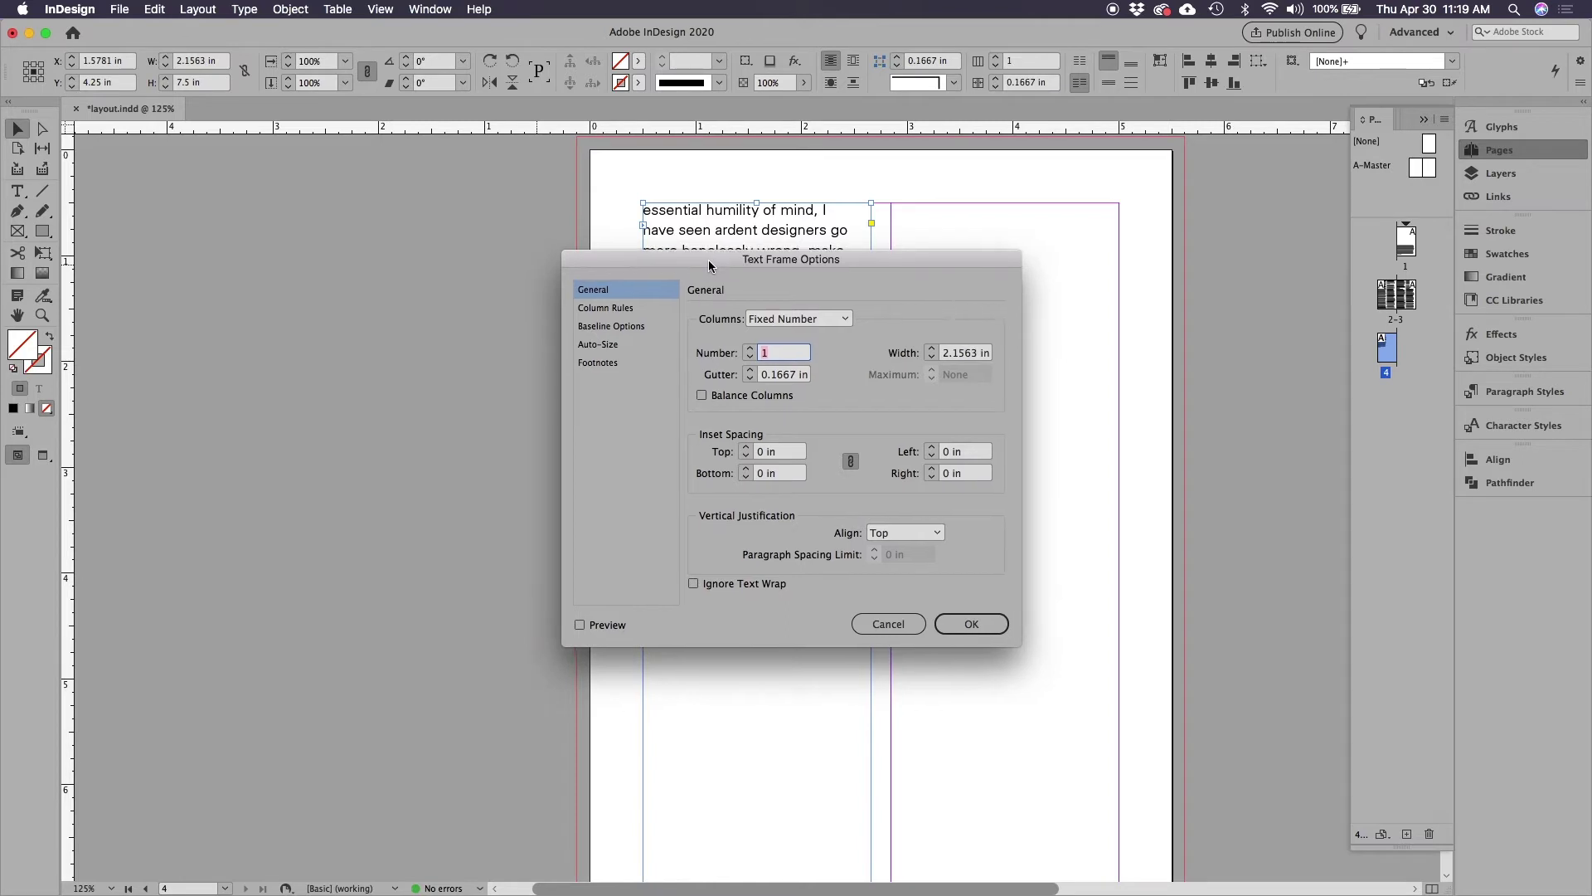
pyautogui.moveTo(711, 268); pyautogui.dragTo(303, 211)
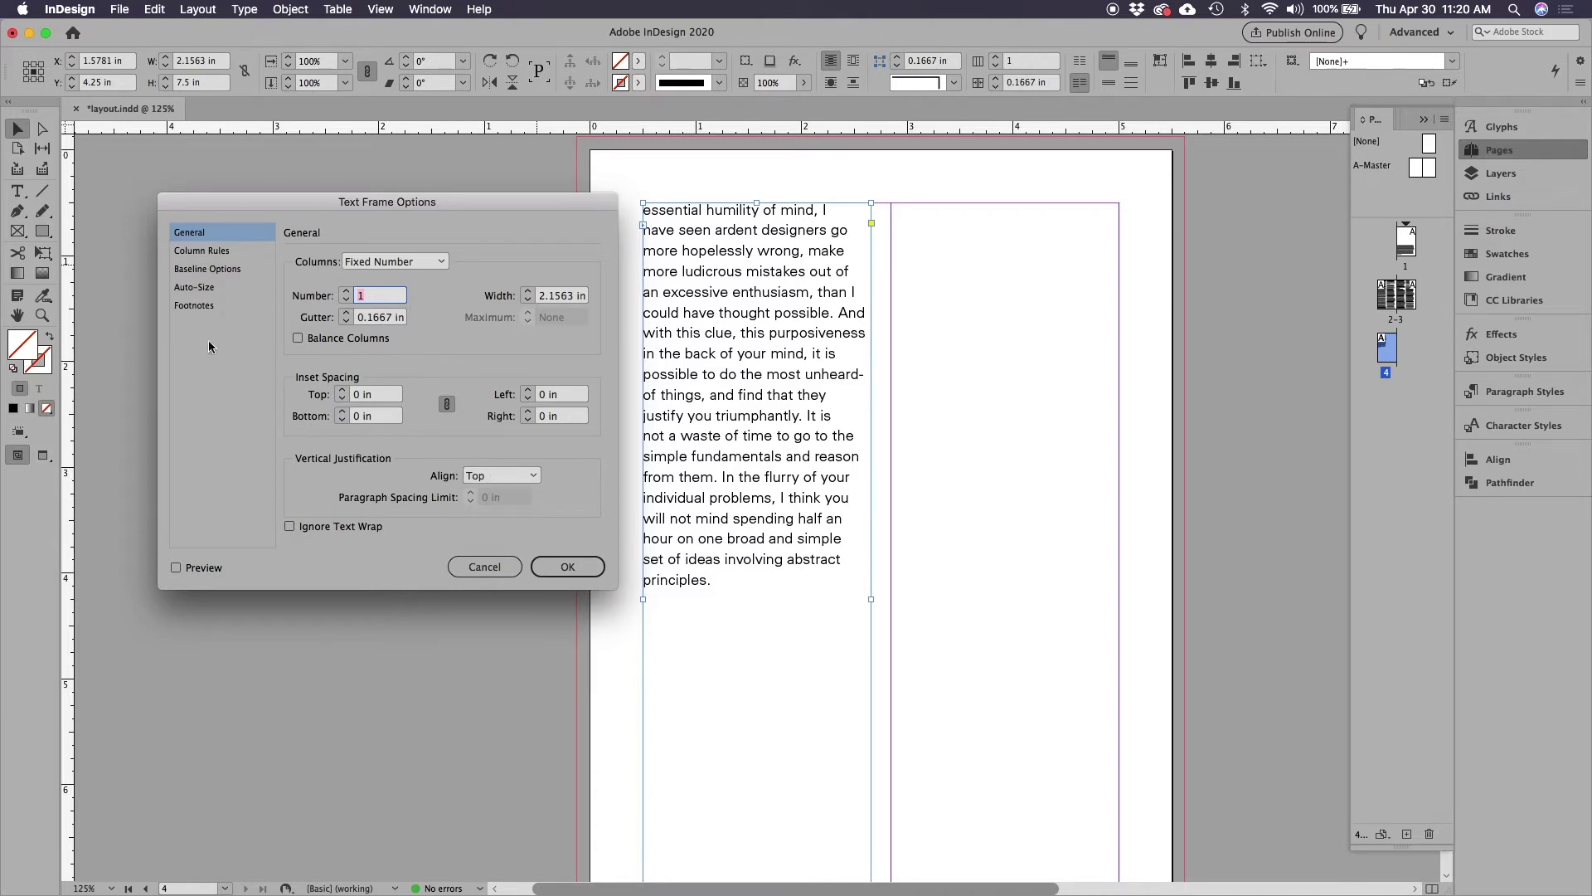
pyautogui.click(228, 254)
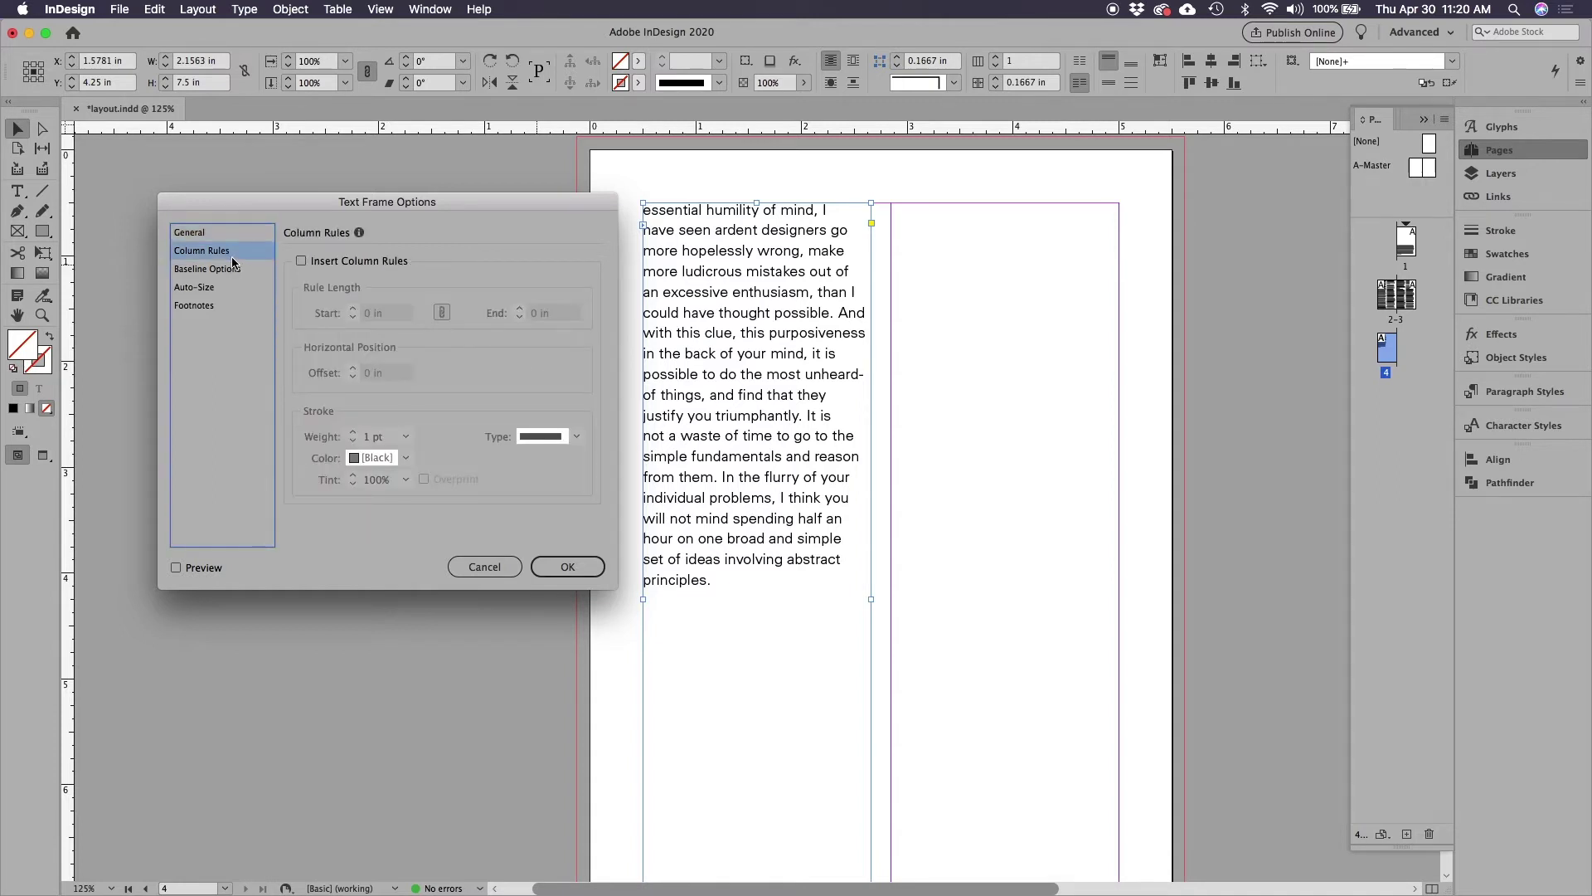
pyautogui.click(230, 269)
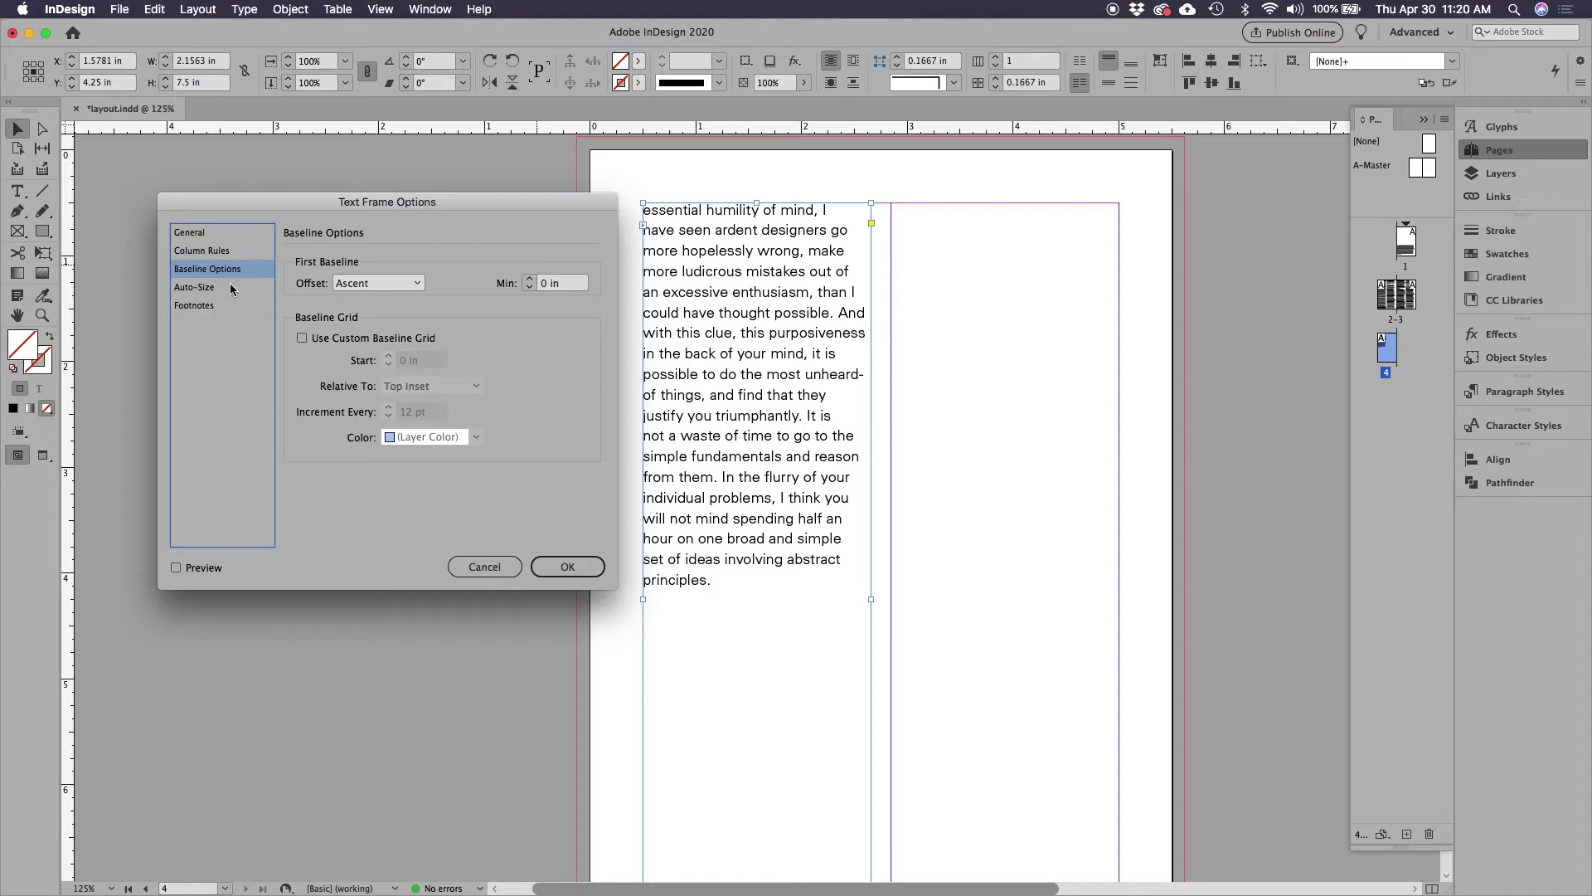
pyautogui.click(230, 286)
pyautogui.click(225, 305)
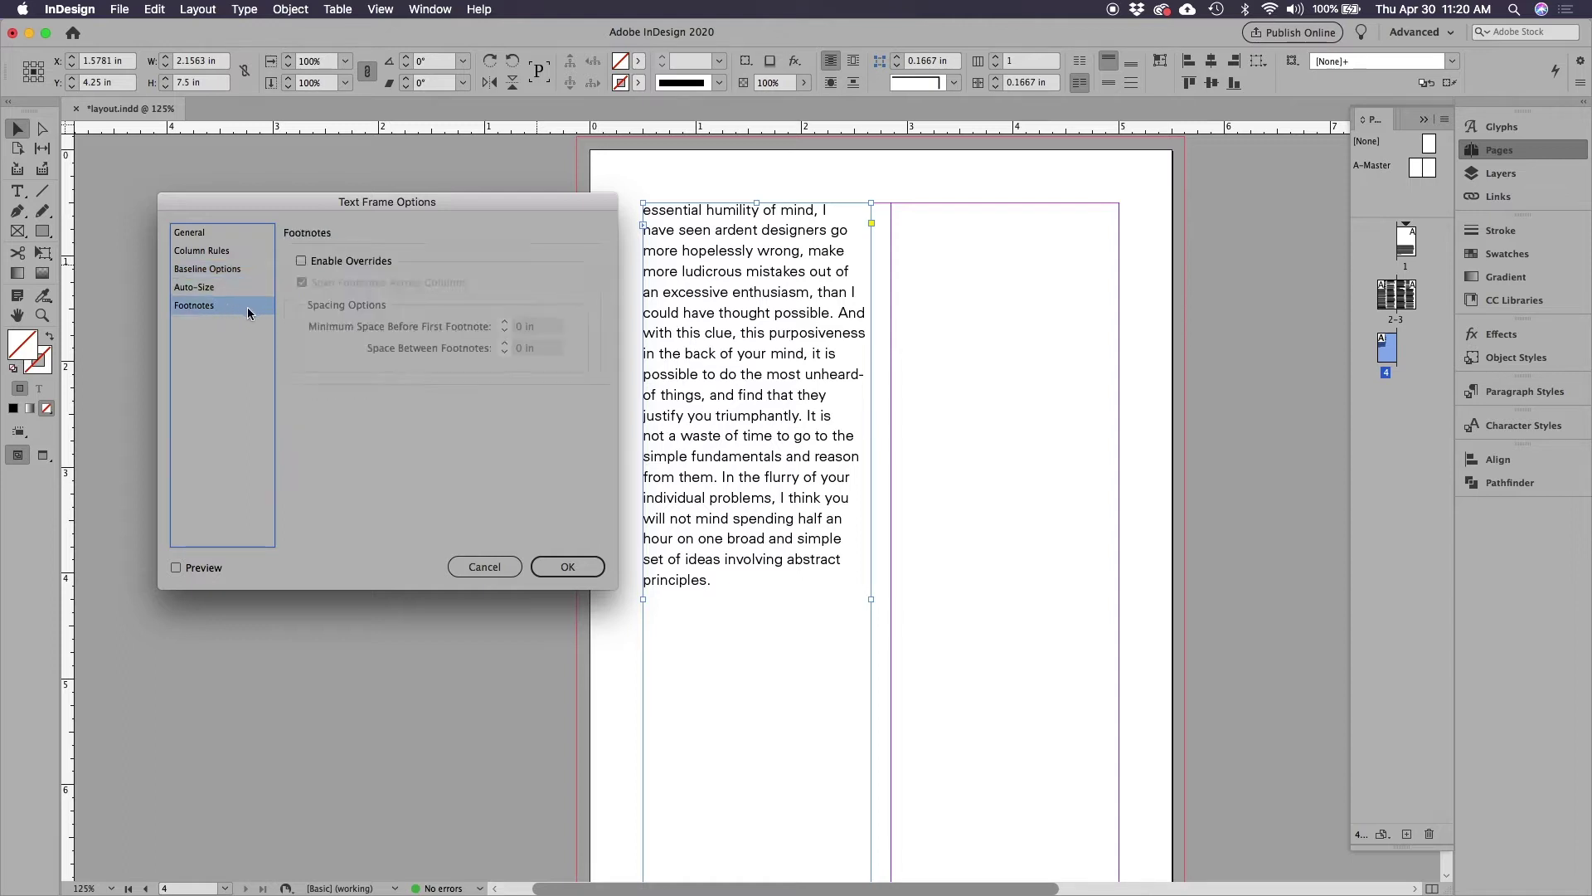
pyautogui.click(233, 235)
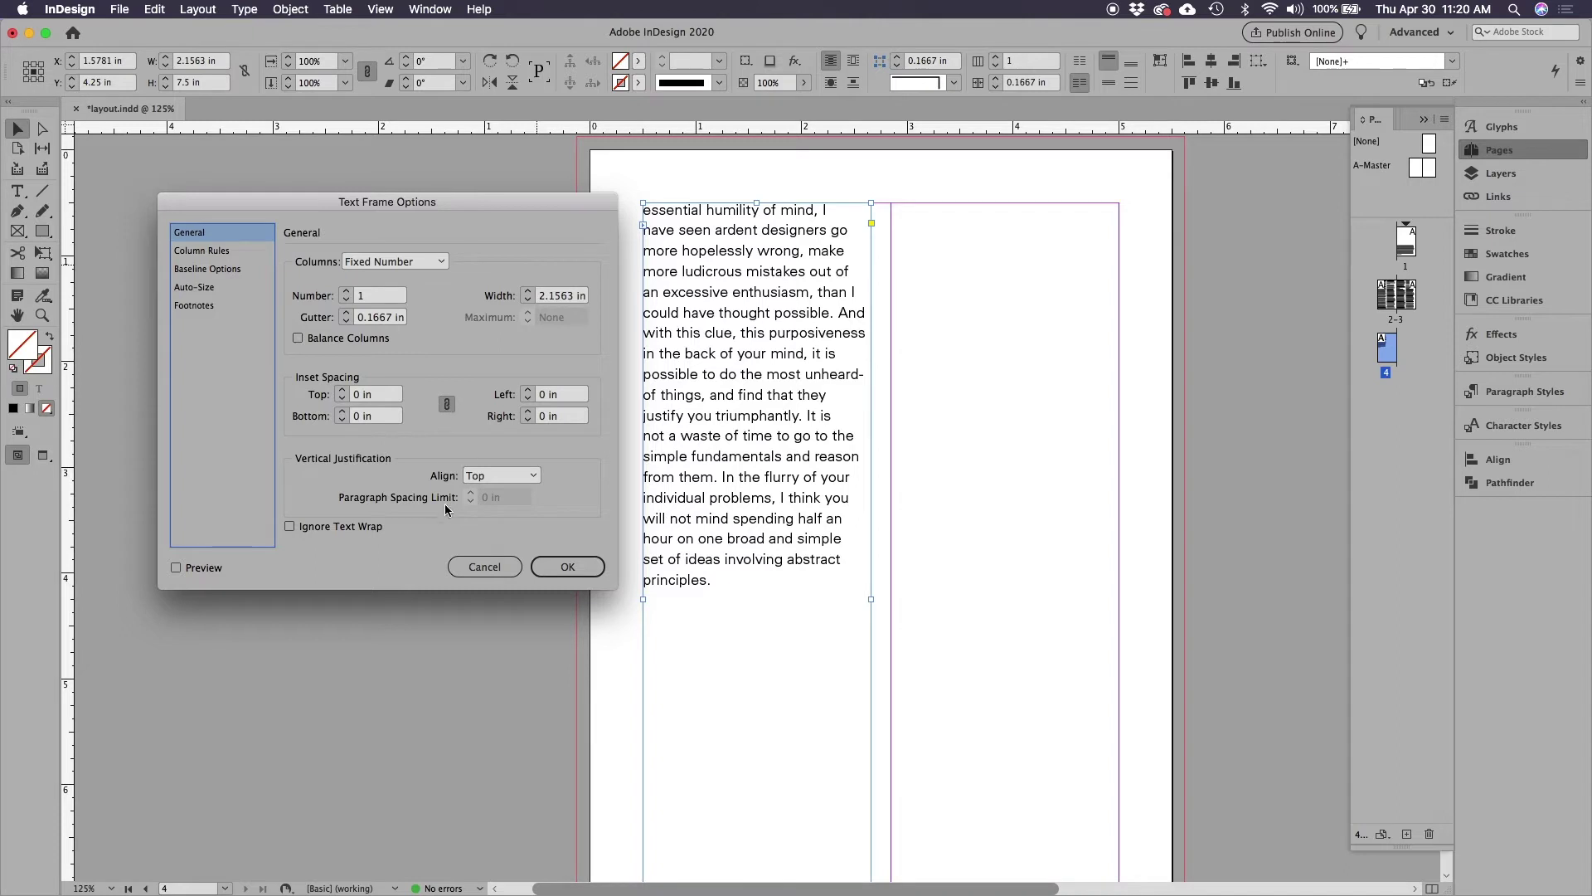
pyautogui.click(486, 567)
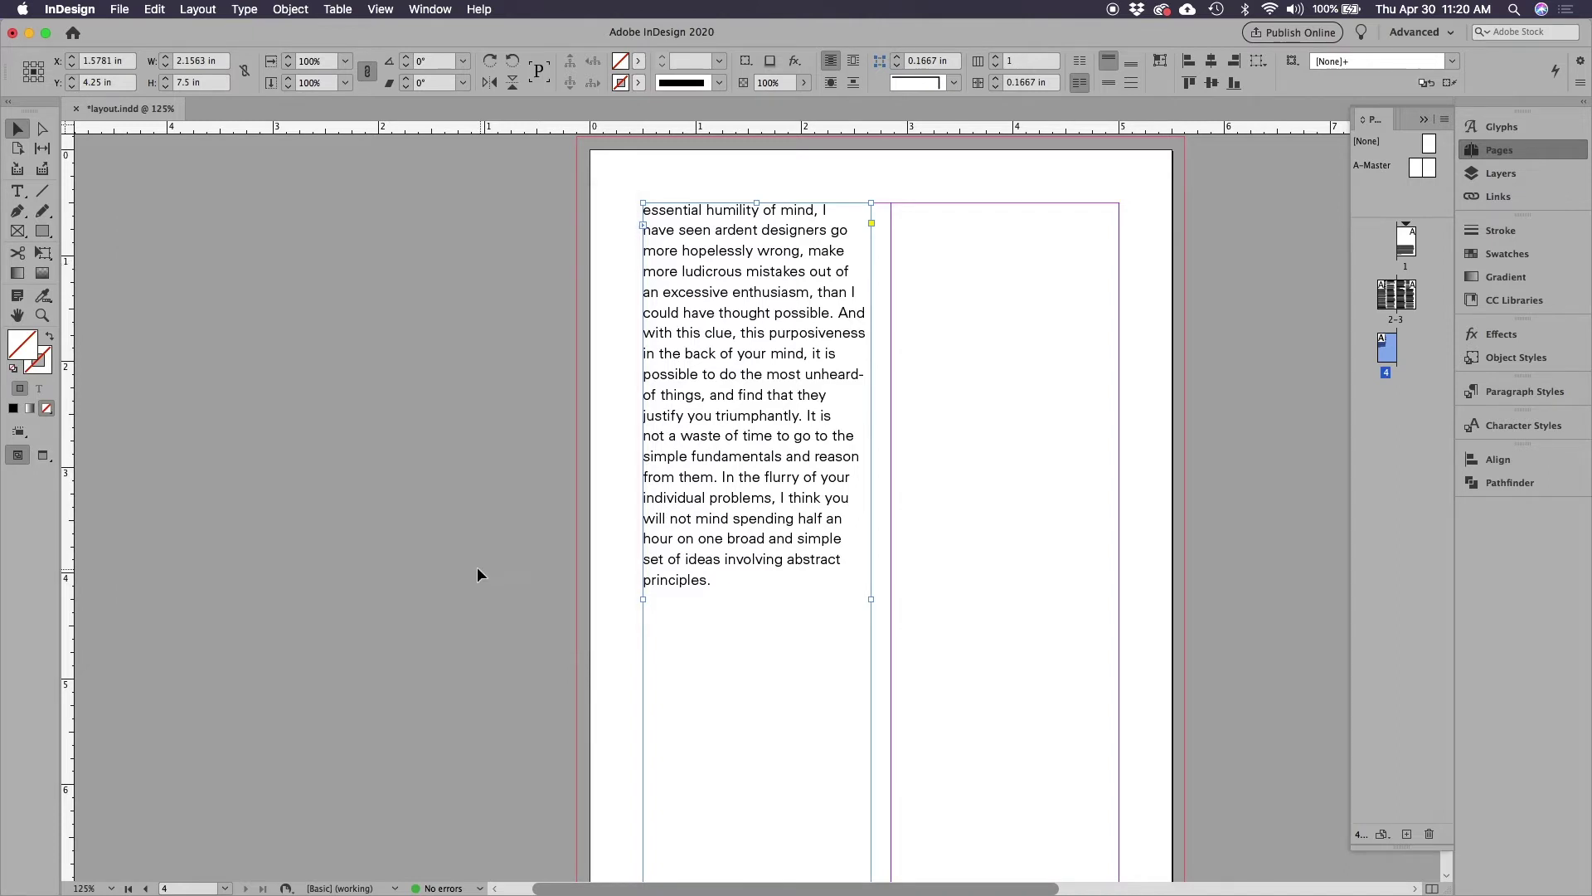
pyautogui.click(515, 363)
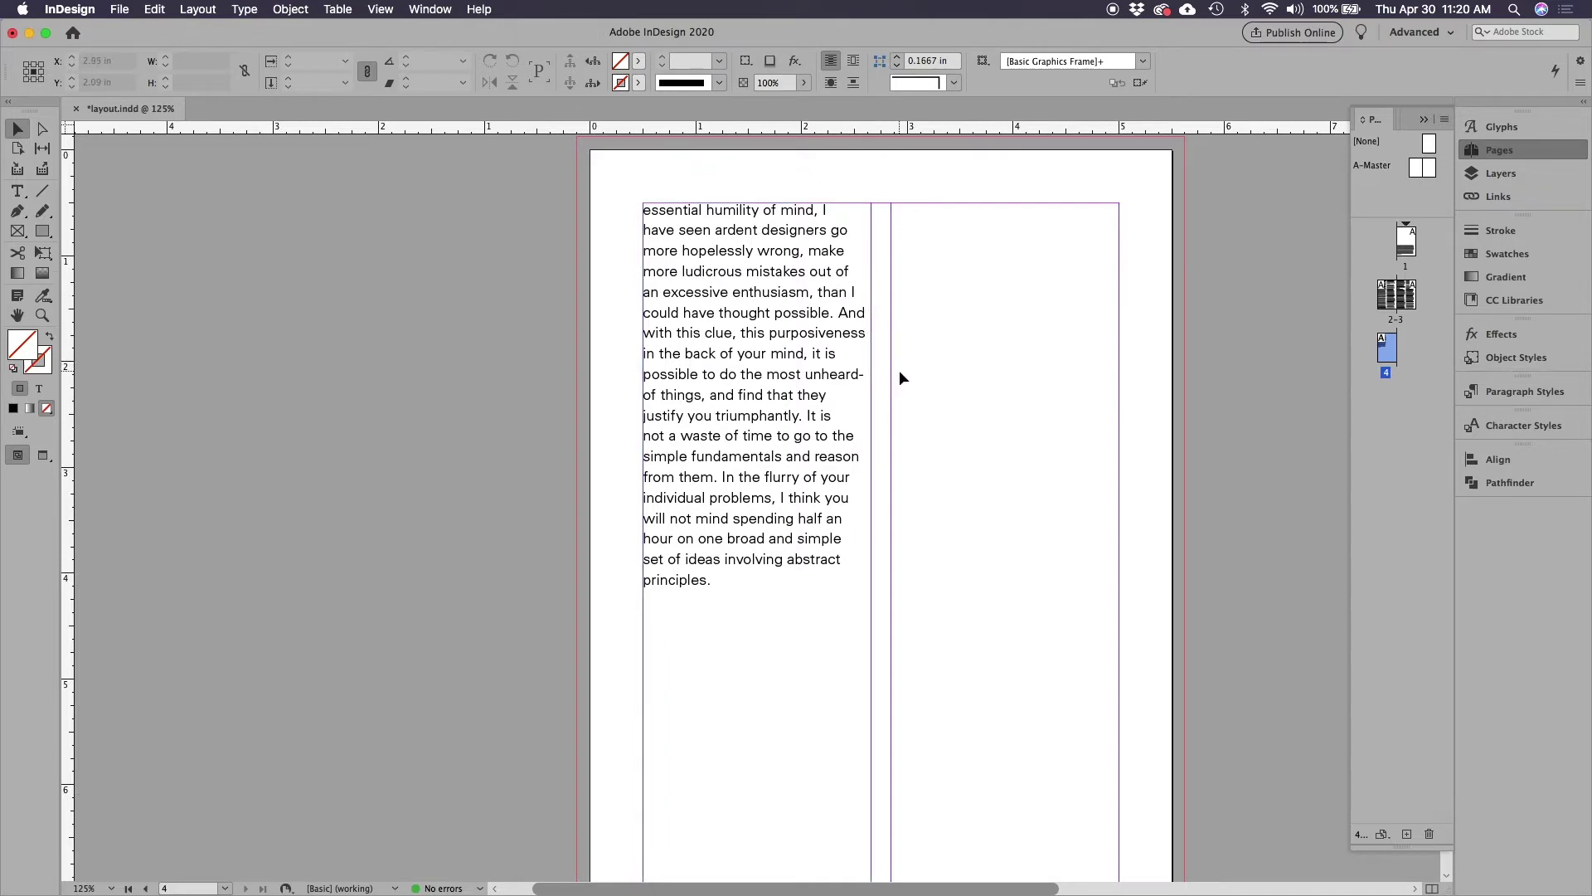
pyautogui.scroll(10, 884, 366)
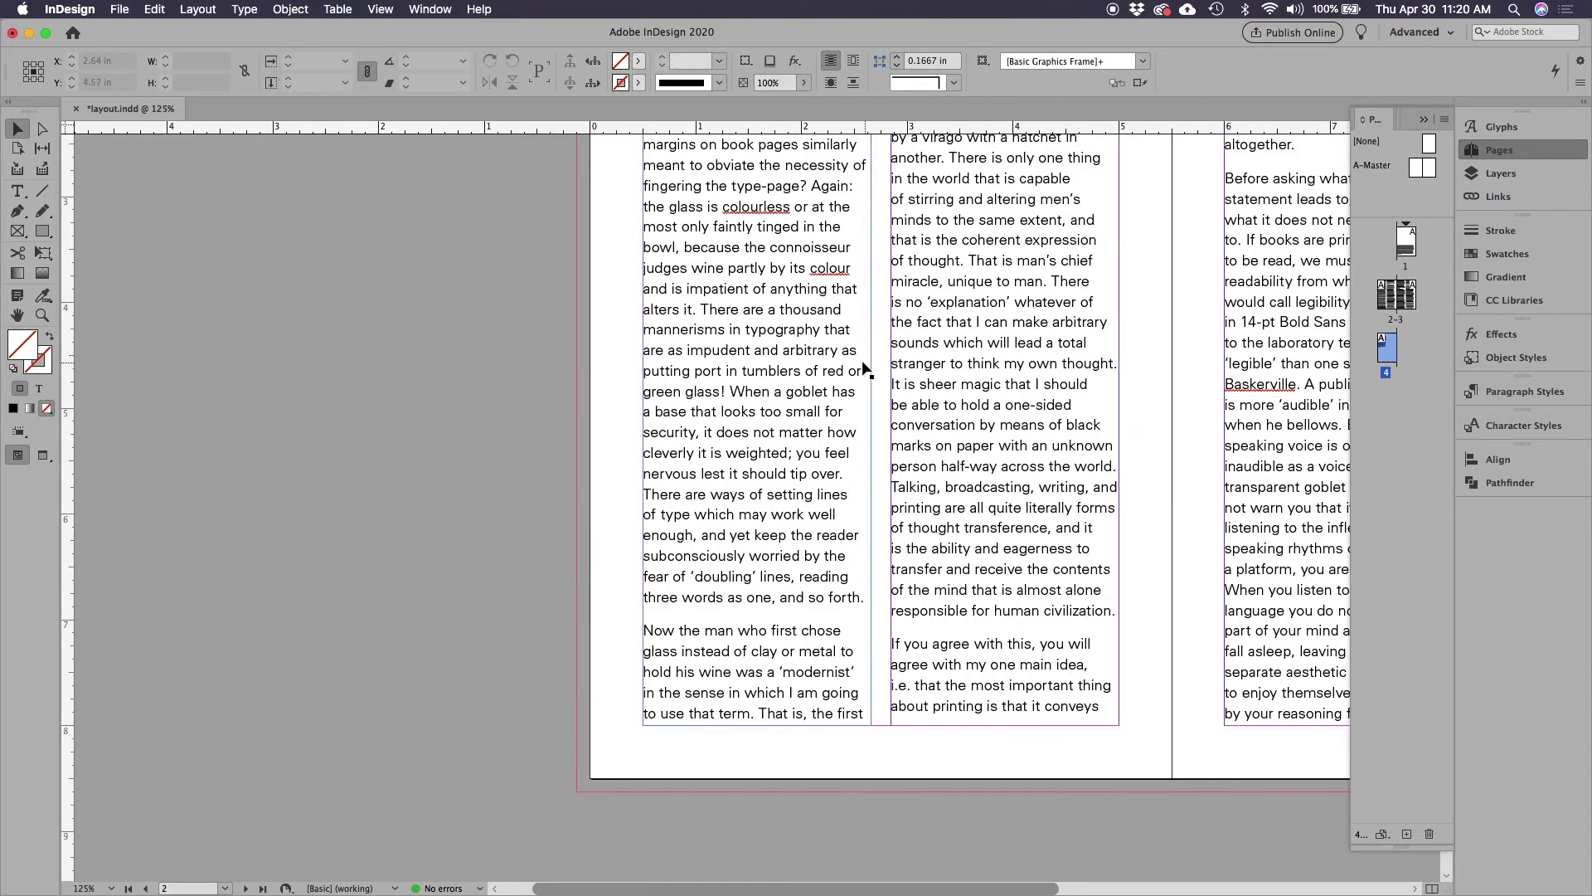
# - Give the opening paragraph on page 1 a drop cap three lines high and three characters long, also trying four lines
pyautogui.hscroll(5, 656, 348)
pyautogui.scroll(2, 656, 348)
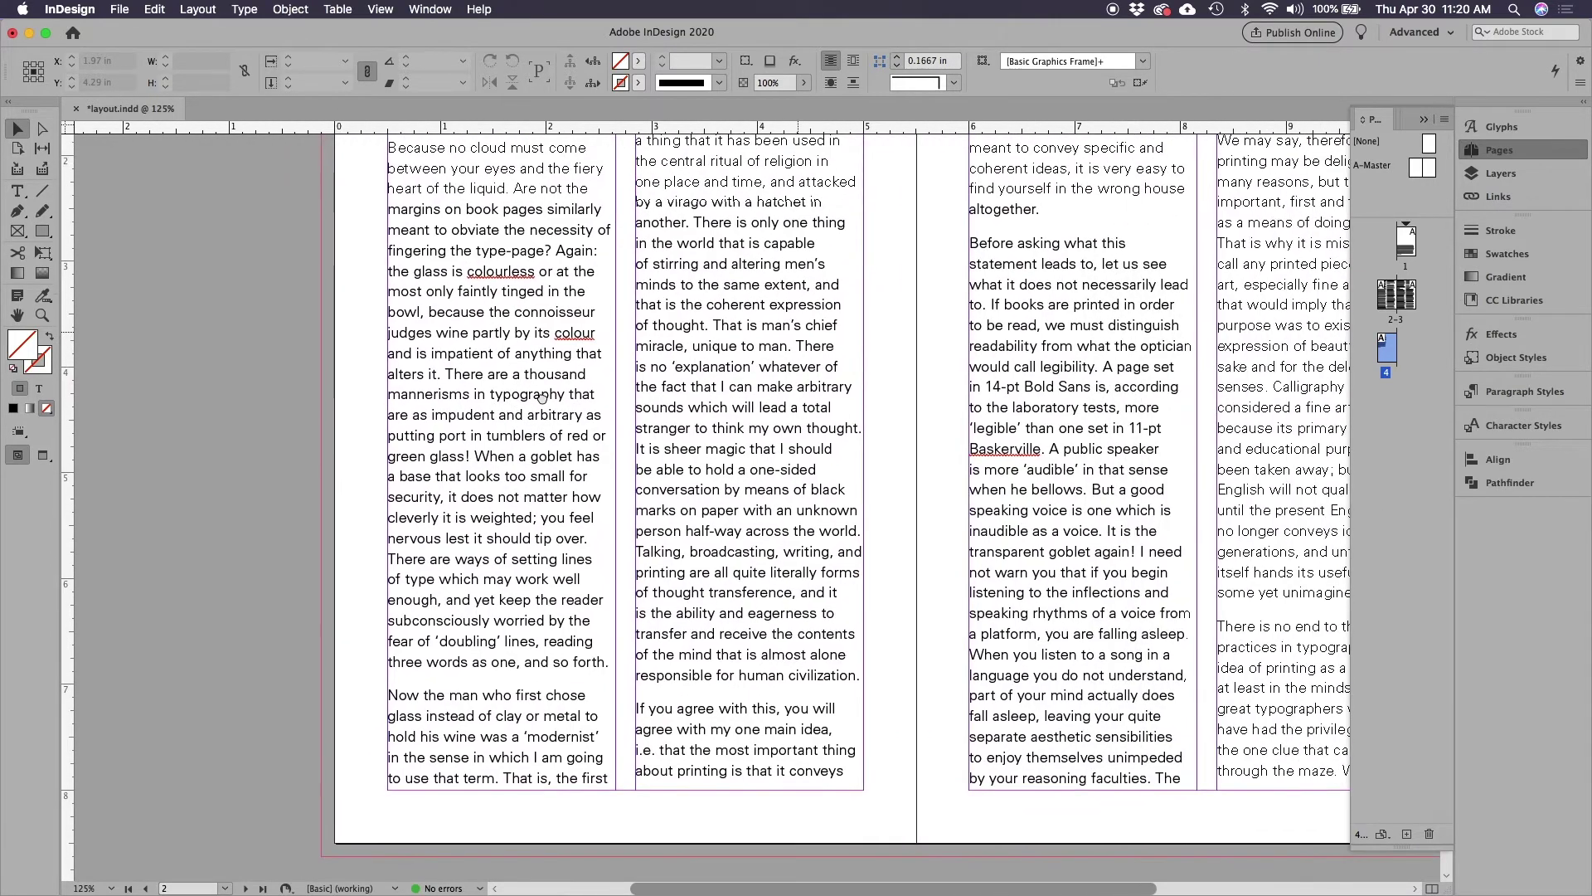
pyautogui.scroll(5, 829, 369)
pyautogui.hscroll(4, 830, 369)
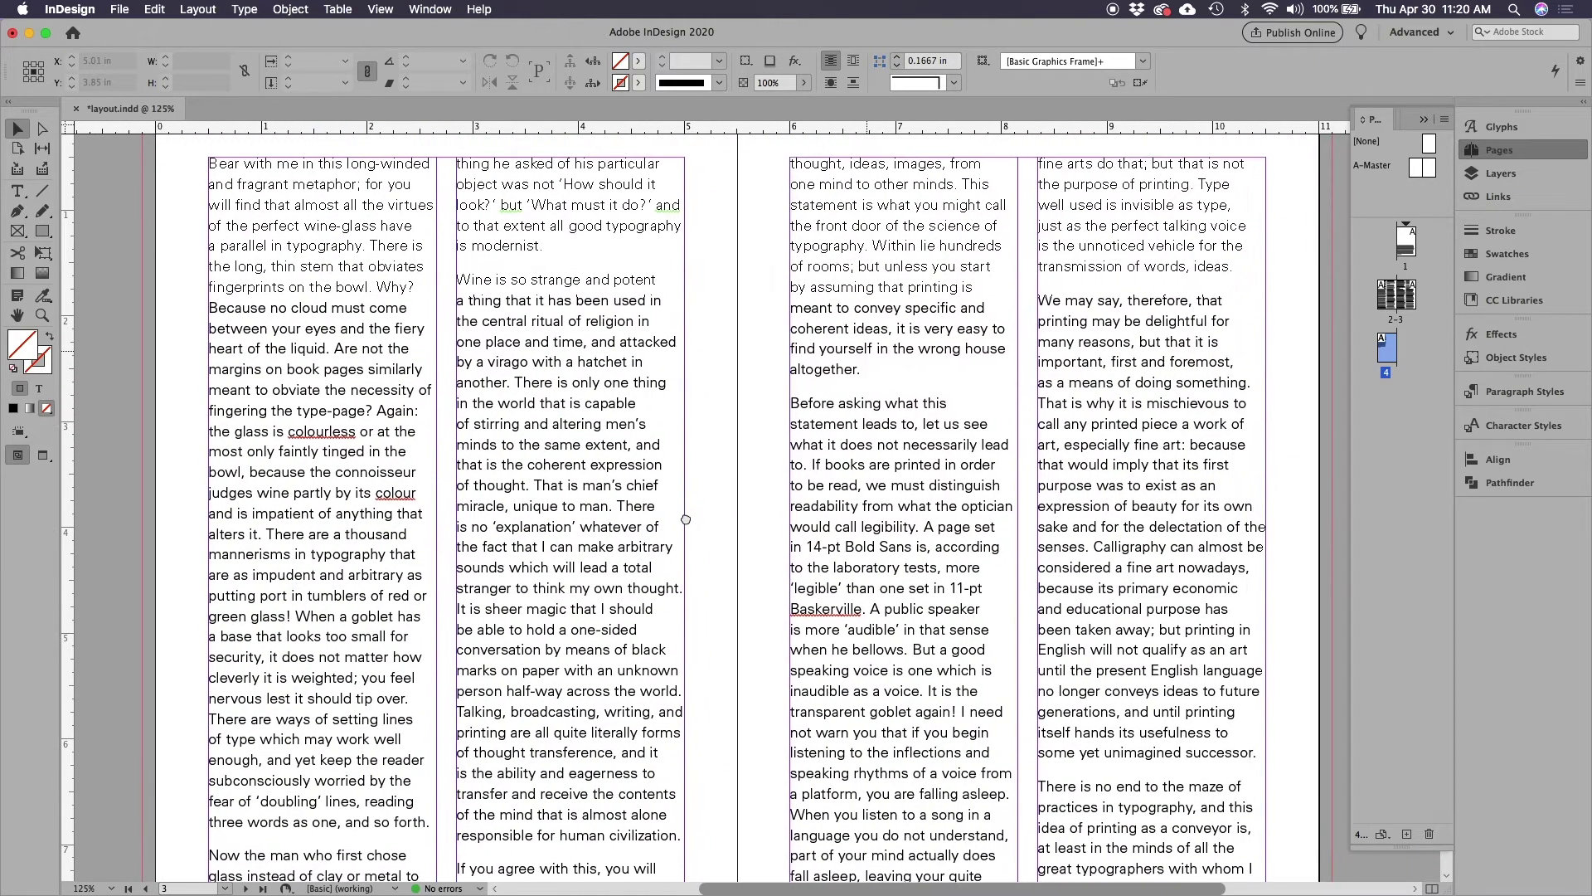
pyautogui.press('super+minus')
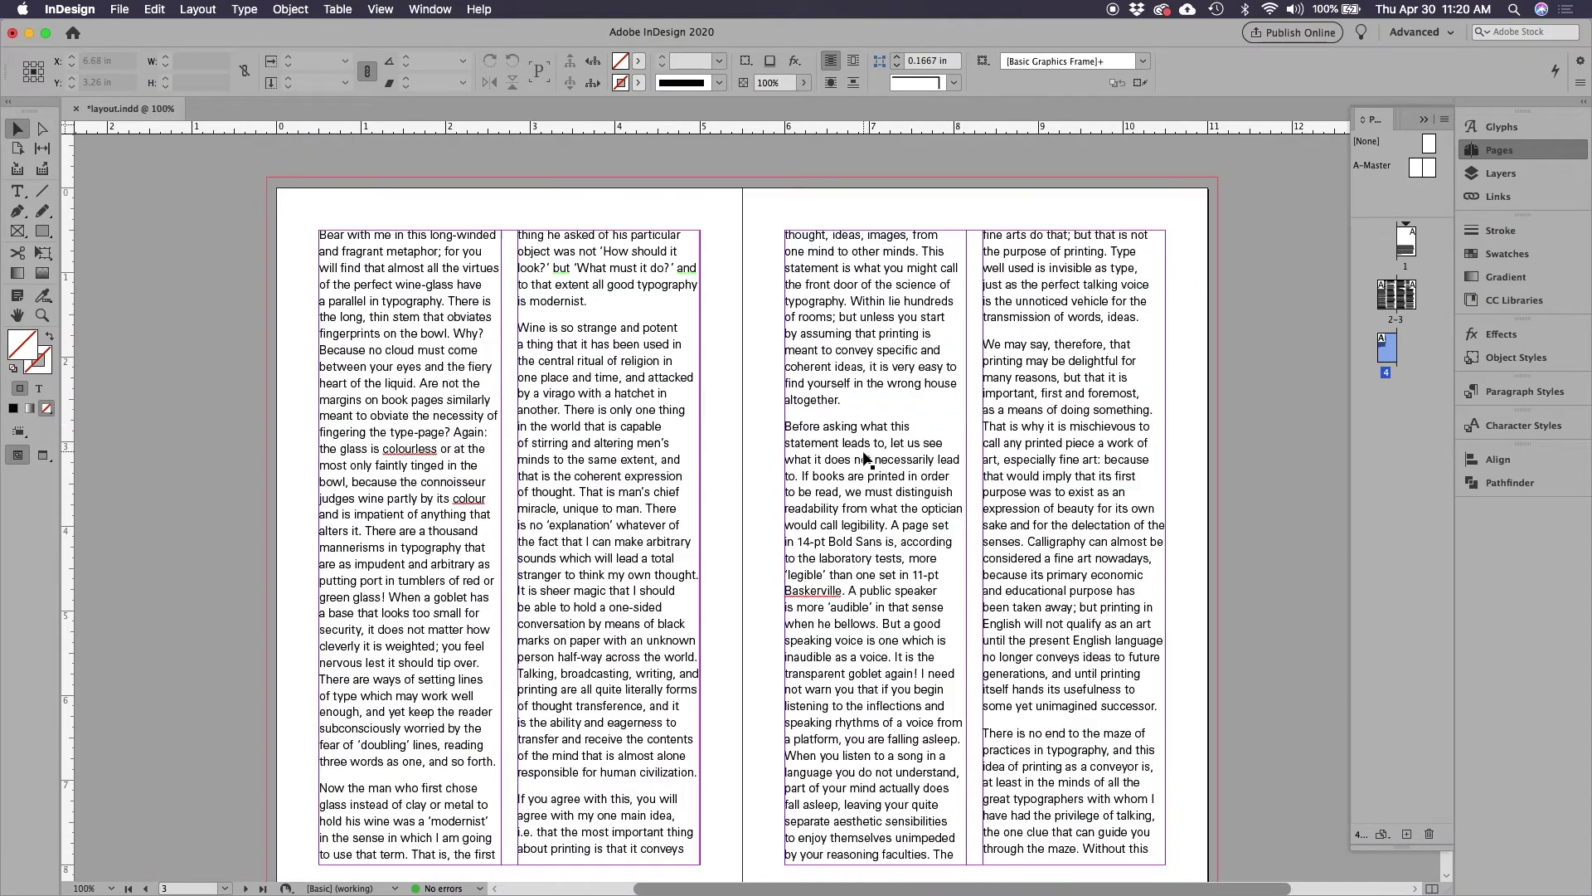
pyautogui.scroll(13, 894, 415)
pyautogui.scroll(7, 894, 413)
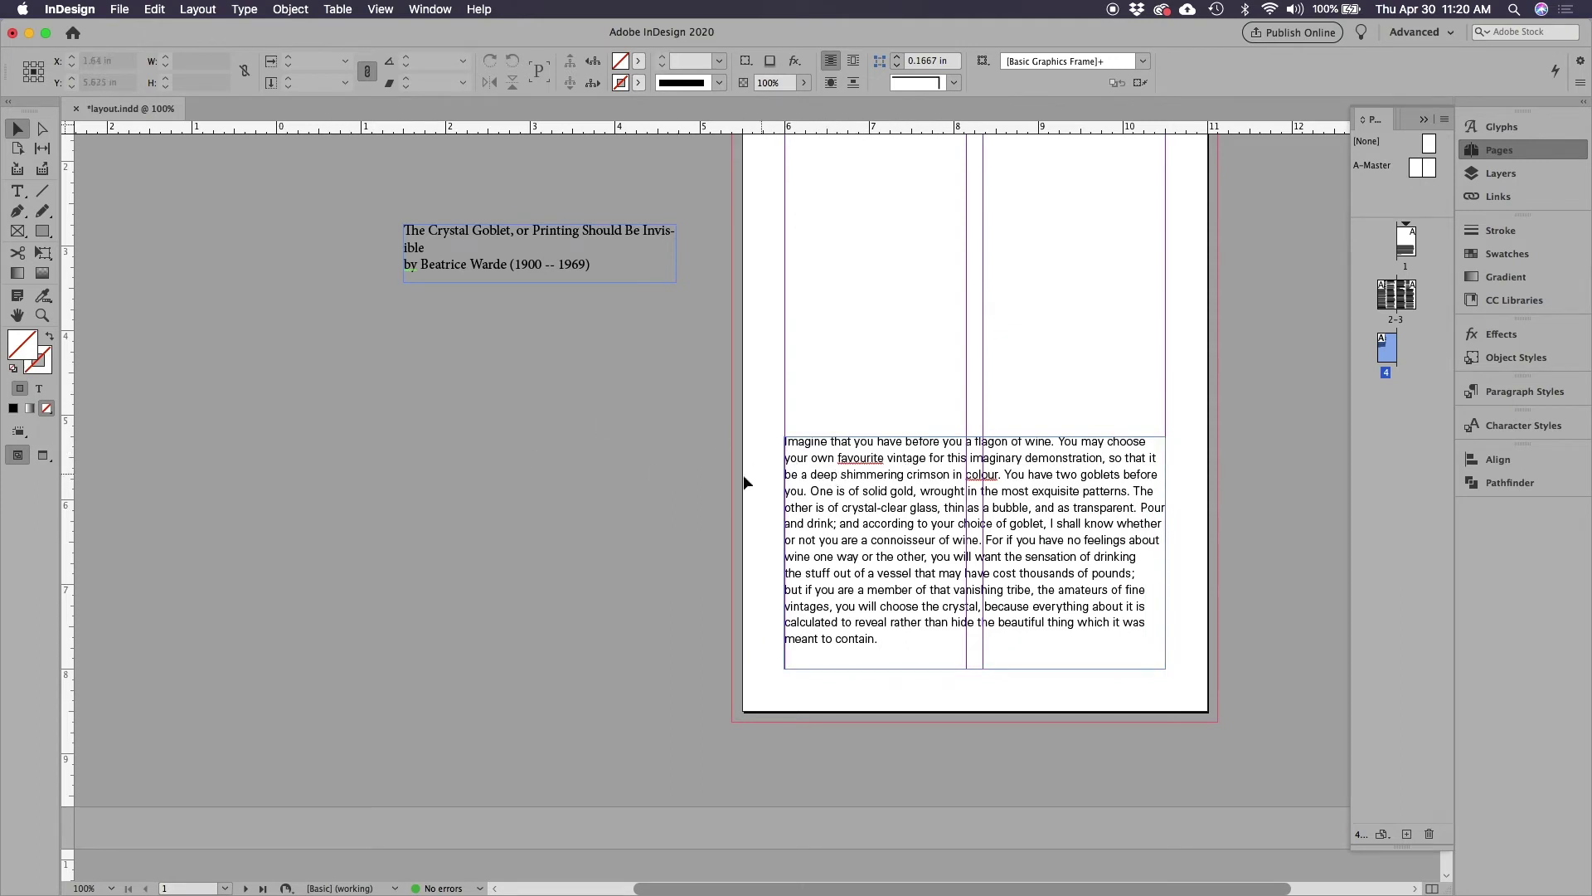
pyautogui.doubleClick(840, 459)
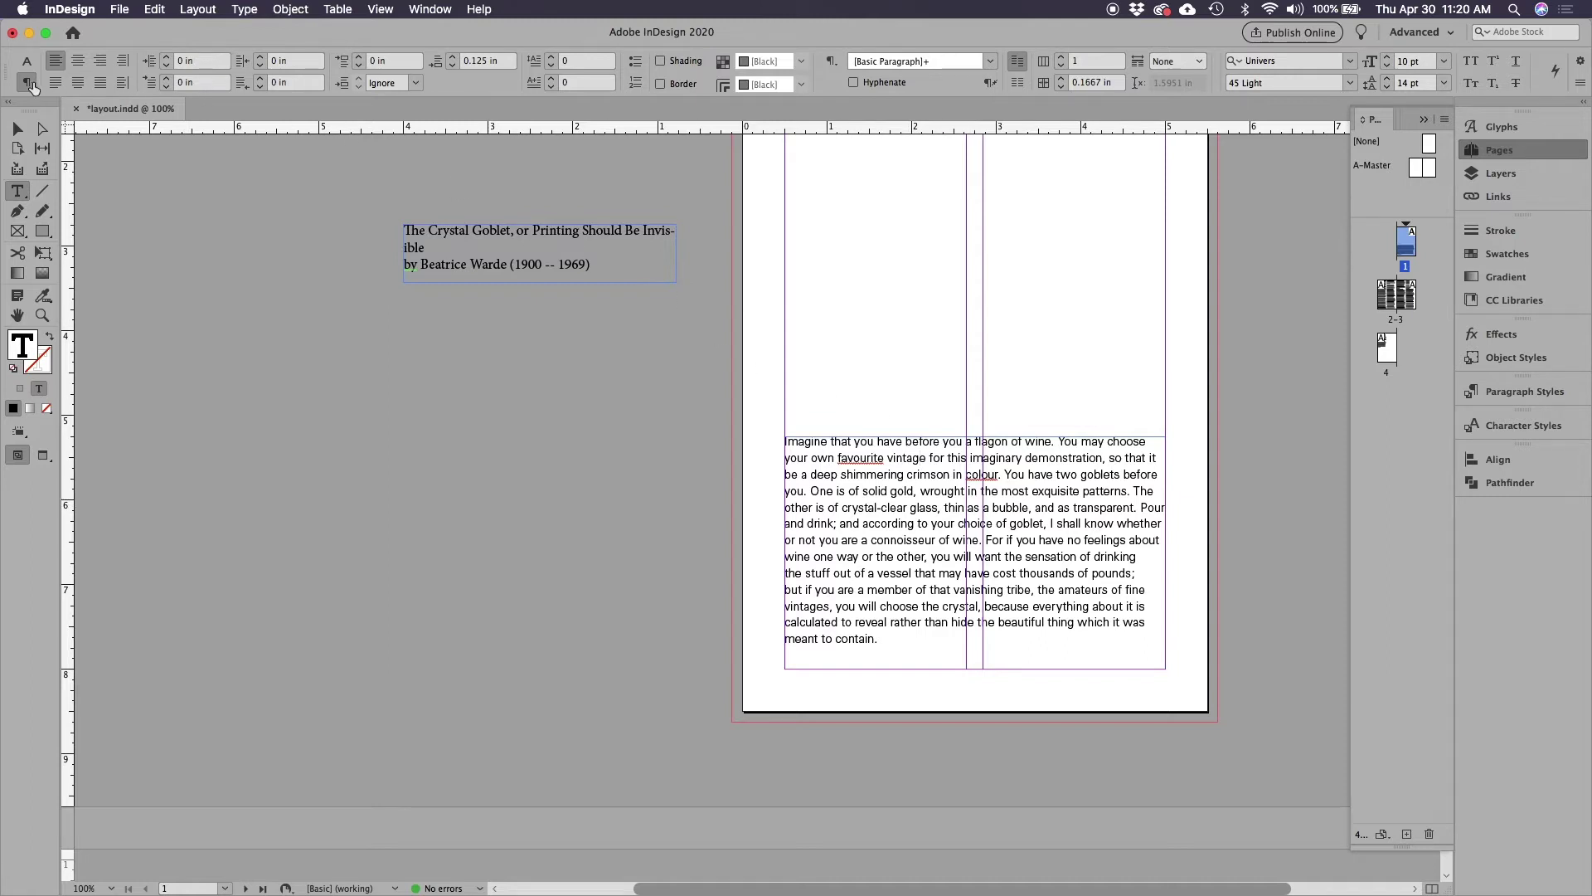
pyautogui.click(550, 79)
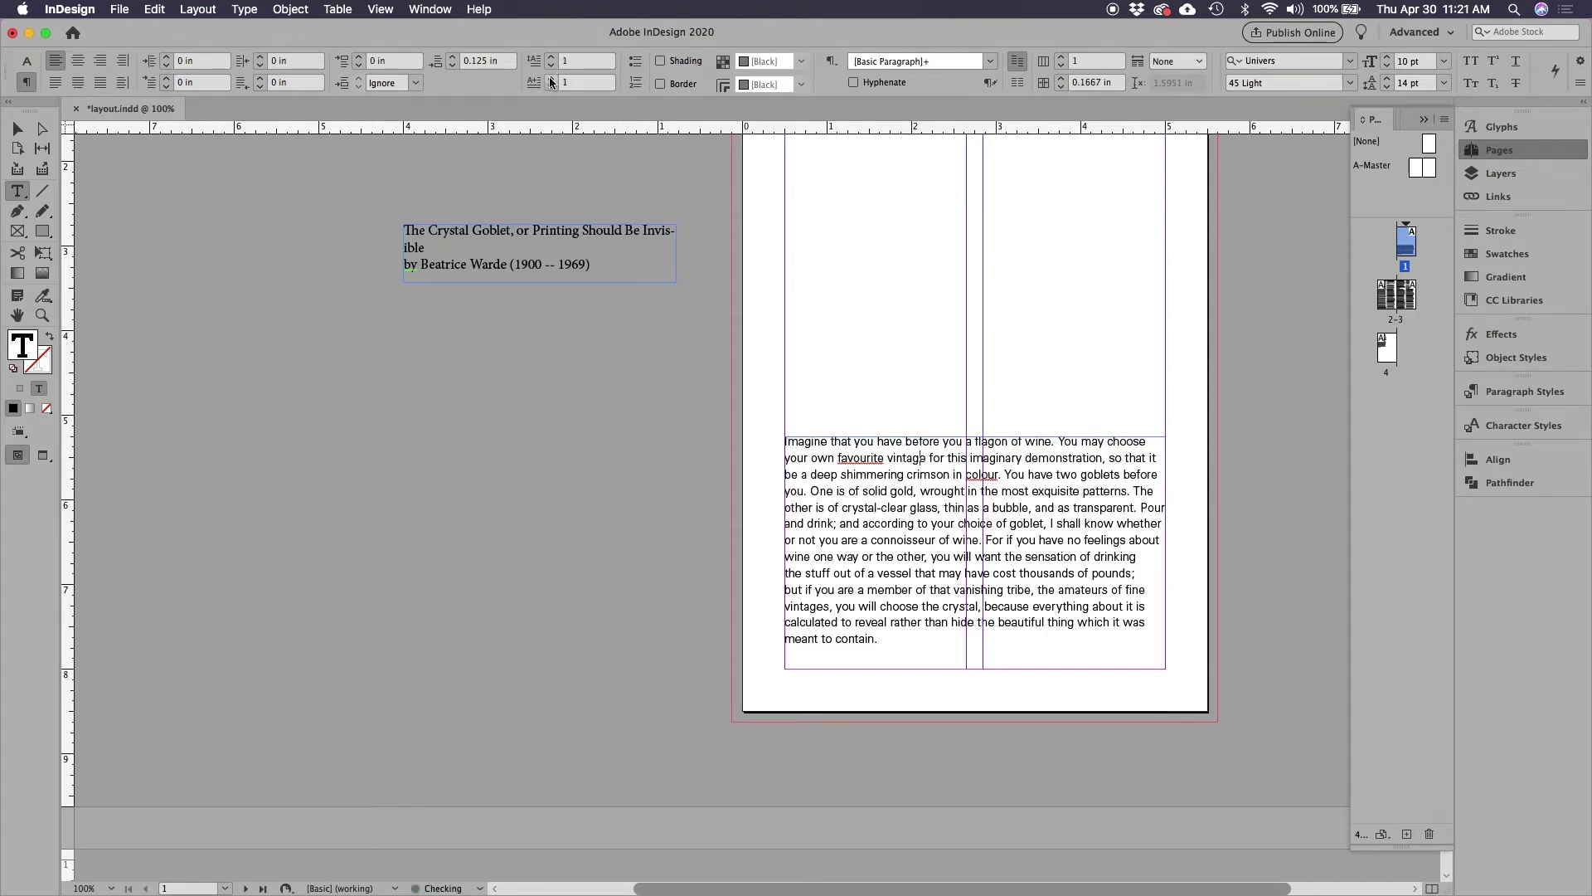
pyautogui.click(551, 80)
pyautogui.click(551, 80)
pyautogui.click(551, 57)
pyautogui.click(551, 57)
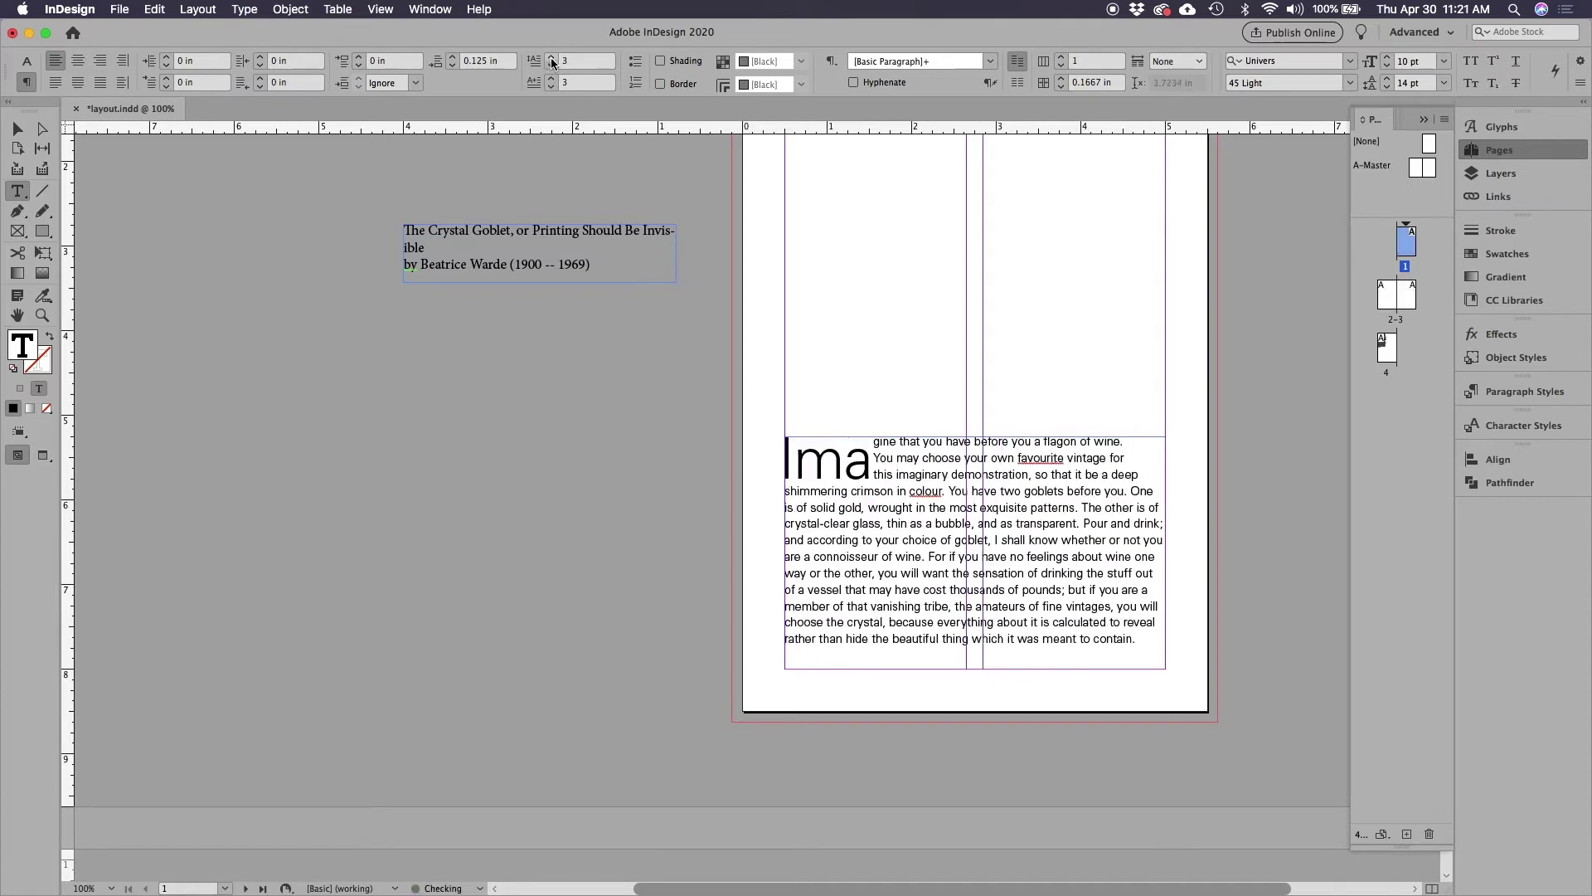
pyautogui.click(551, 57)
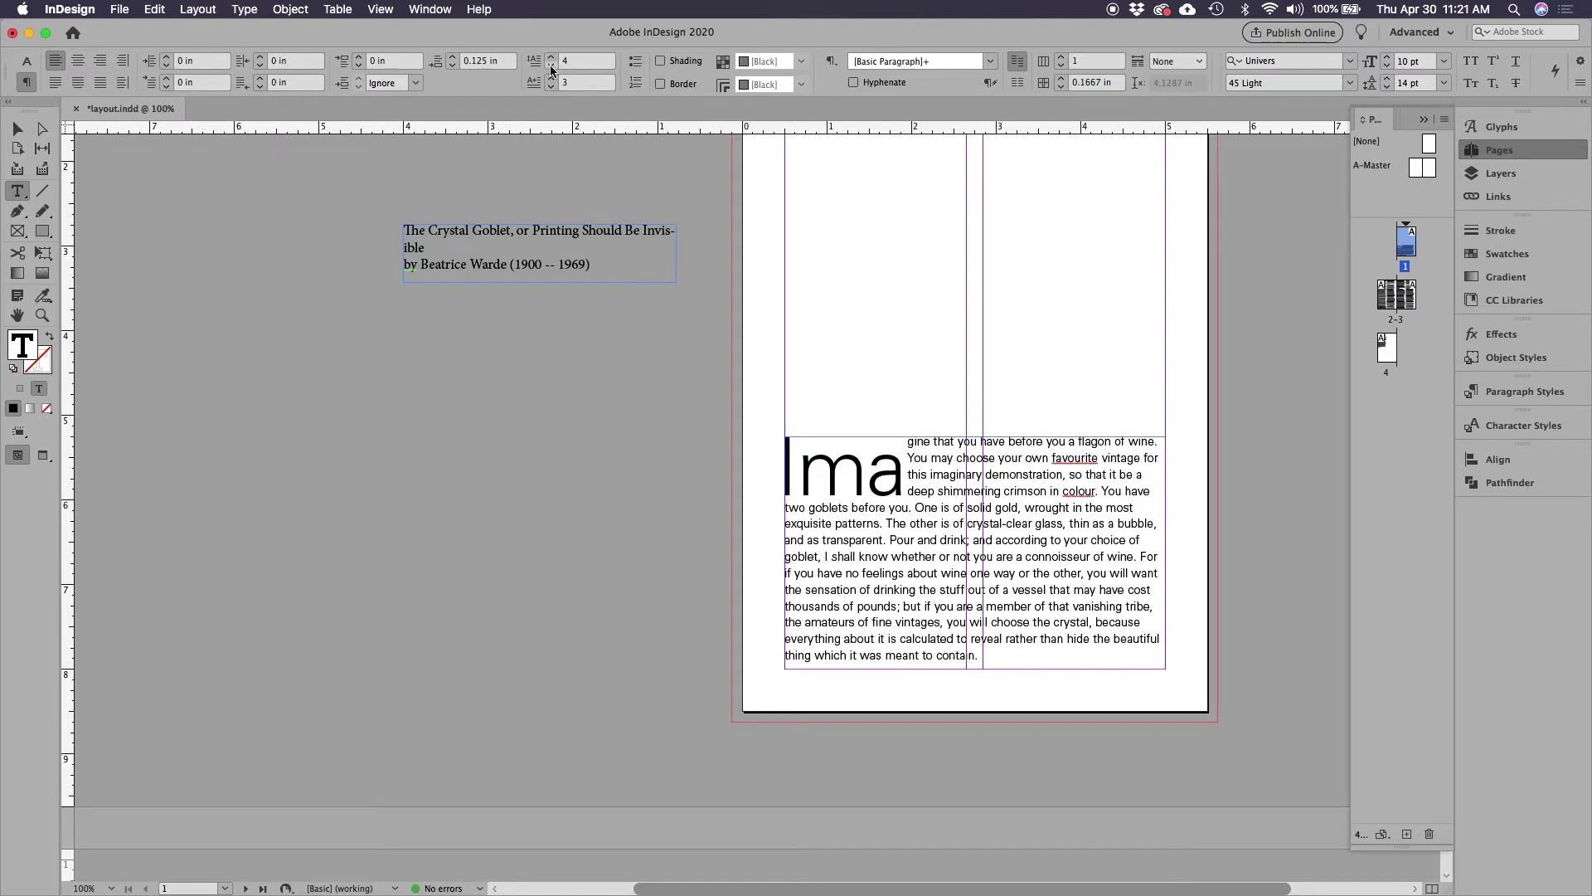
pyautogui.click(551, 66)
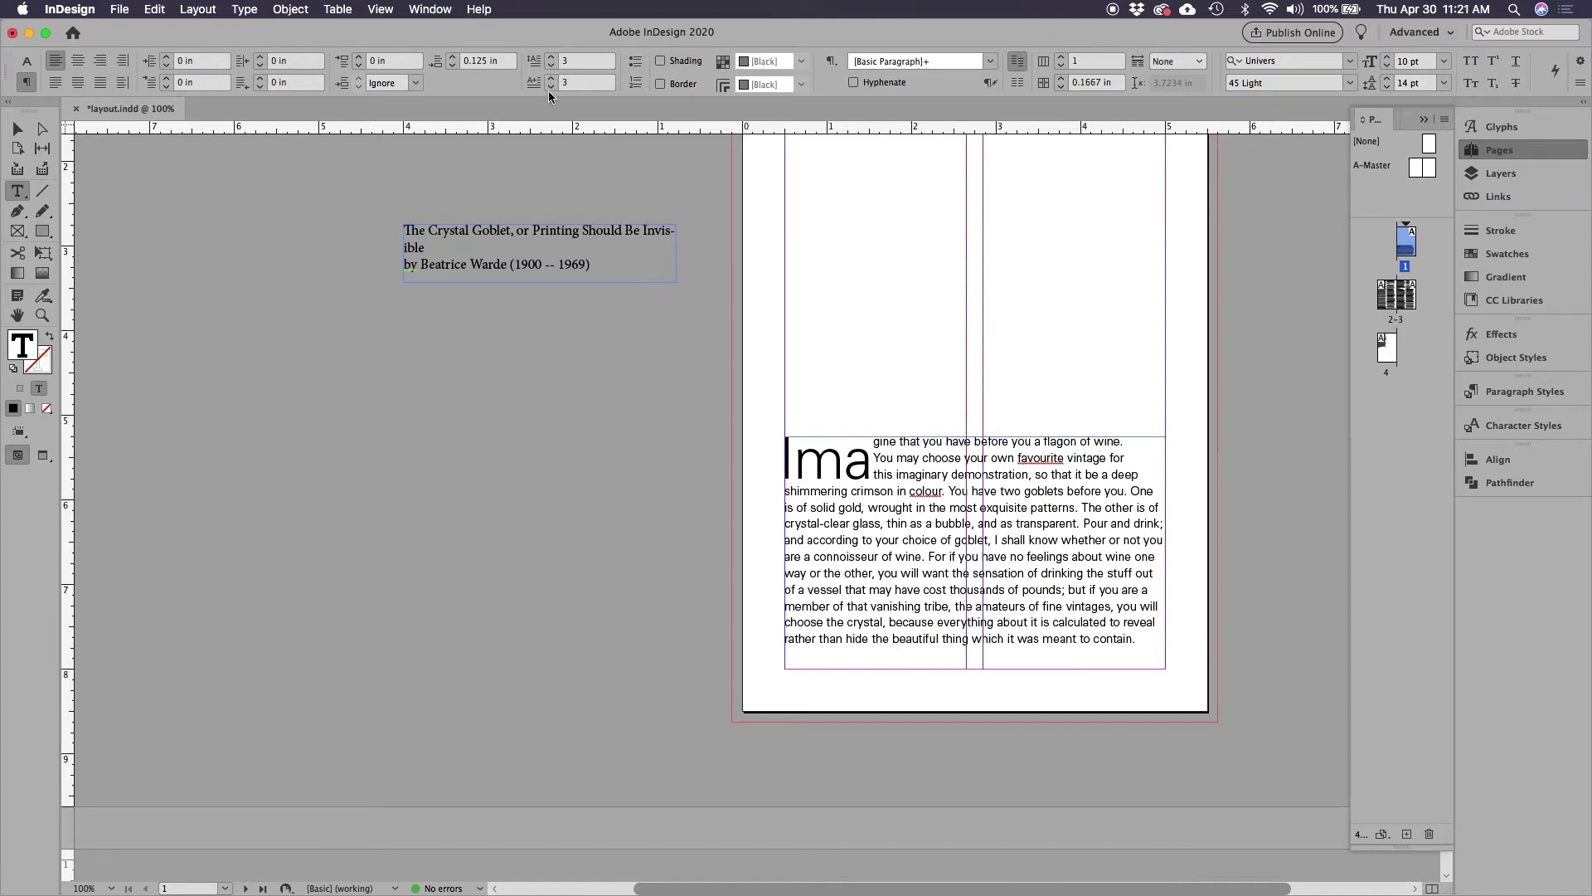
# - Extend the opening paragraph's drop cap to seven characters to cover the word "Imagine"
pyautogui.click(551, 85)
pyautogui.click(551, 79)
pyautogui.click(551, 79)
pyautogui.click(551, 79)
pyautogui.click(551, 80)
pyautogui.click(551, 80)
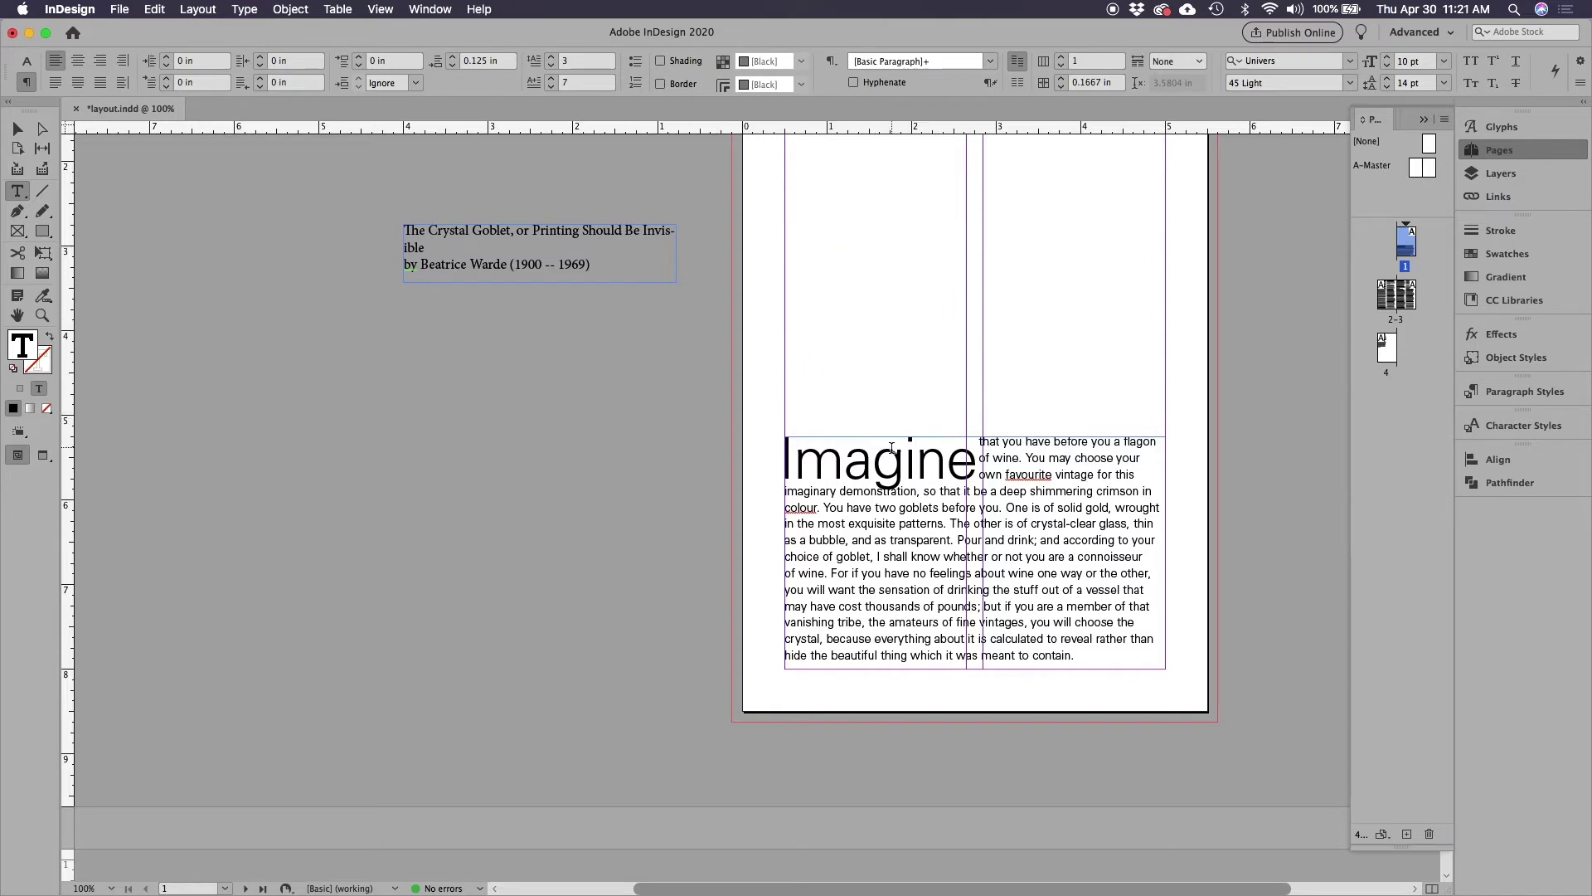
# - Reduce the opening paragraph's drop cap to one character, enlarging only the initial "I"
pyautogui.click(552, 87)
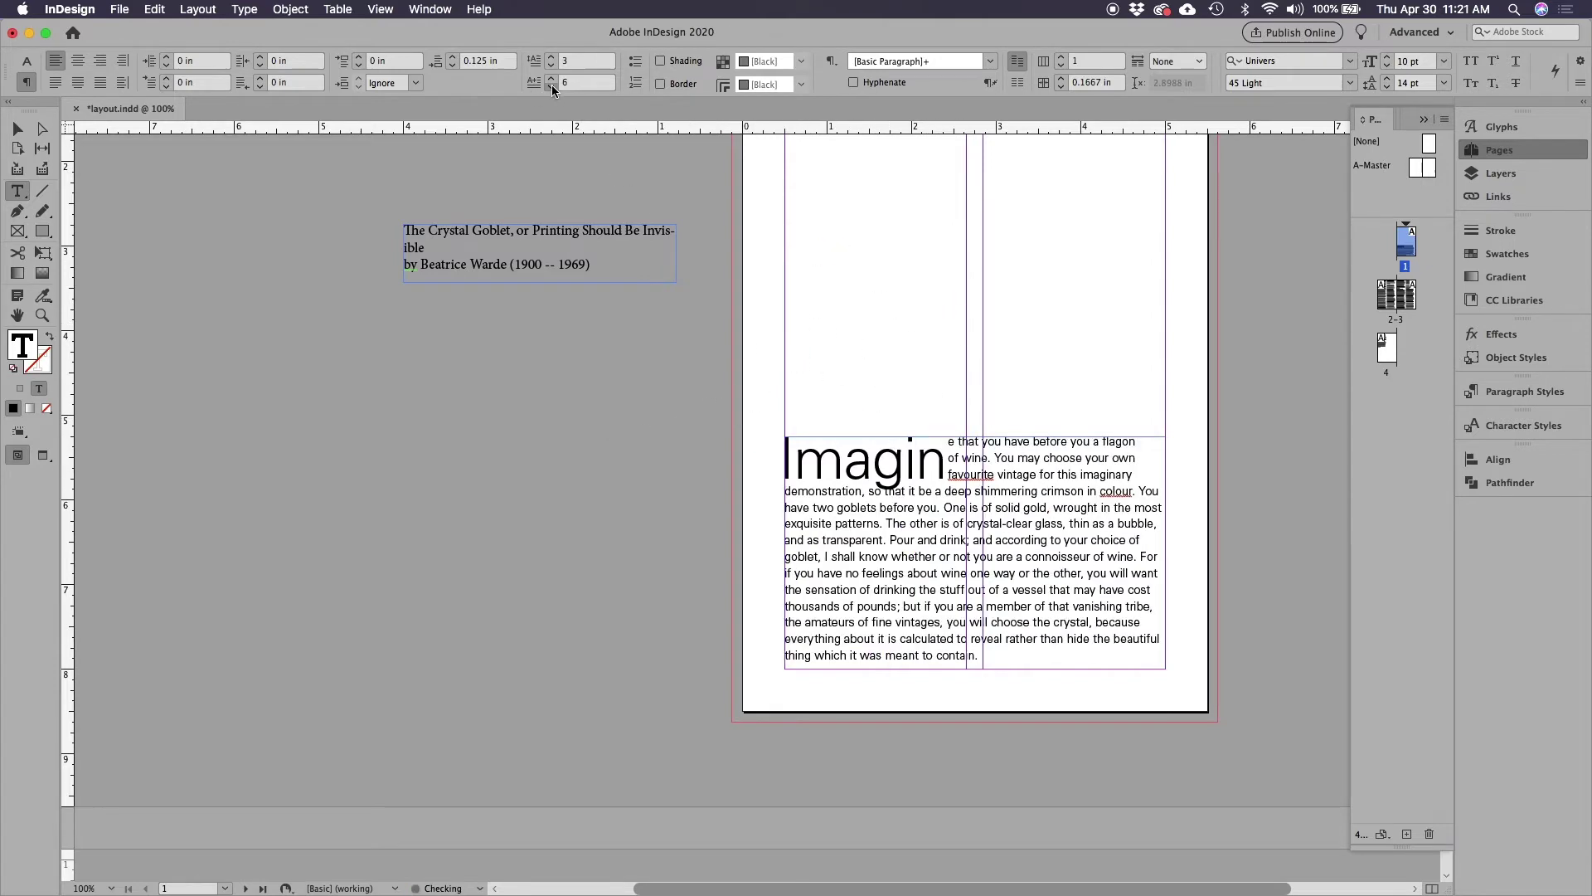
pyautogui.click(551, 85)
pyautogui.click(551, 85)
pyautogui.click(551, 86)
pyautogui.click(550, 85)
pyautogui.click(551, 85)
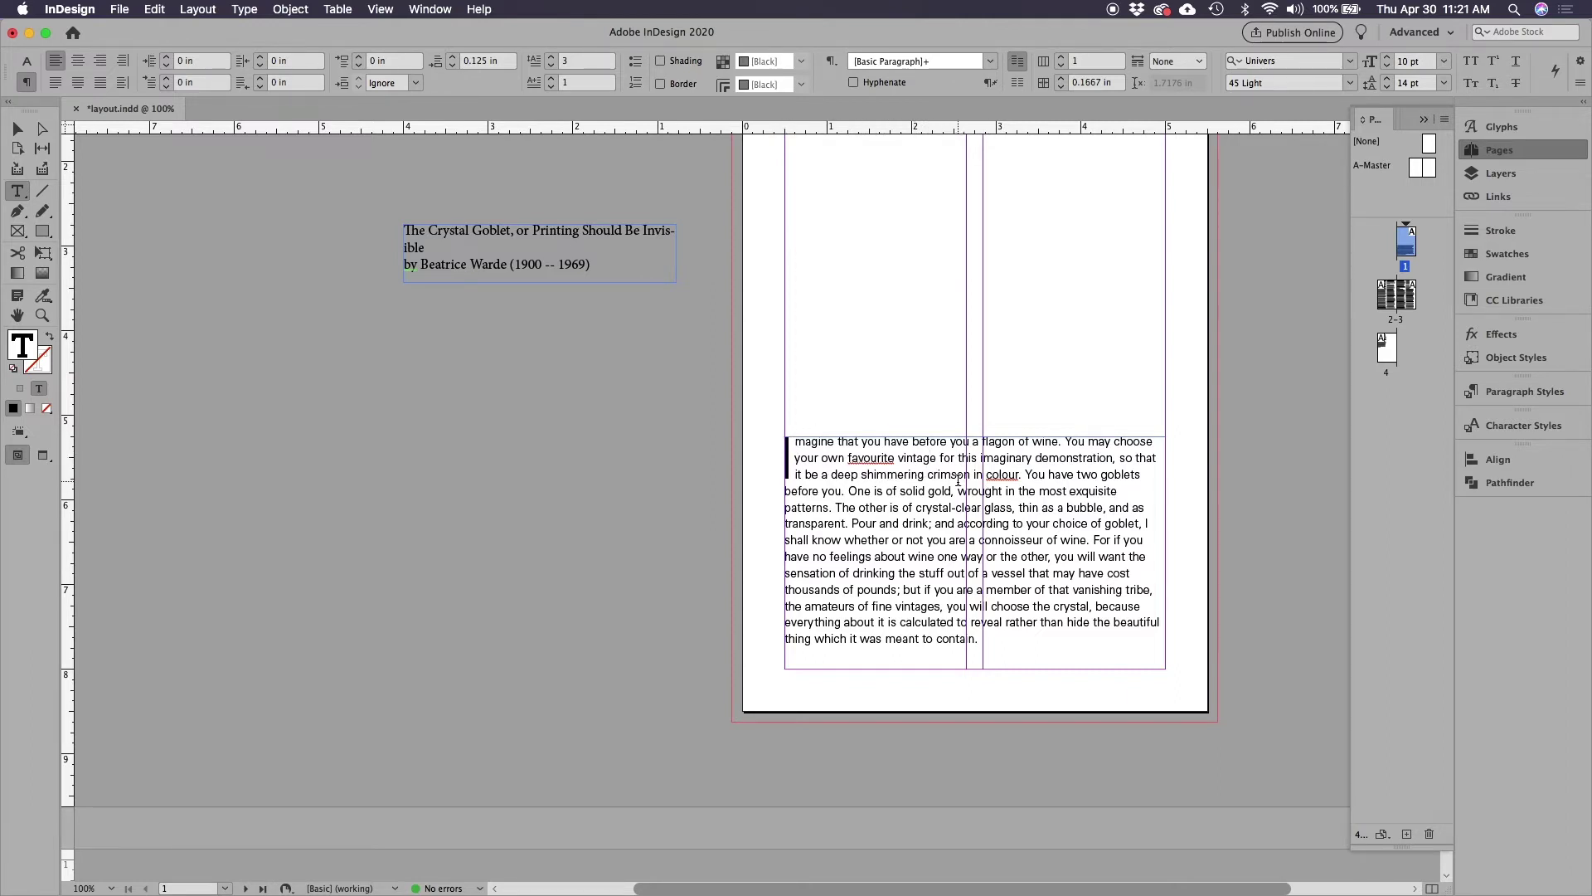
# - Set the opening text after the drop cap, from "magine" through "colour.", in small caps and preview the page without guides
pyautogui.click(27, 62)
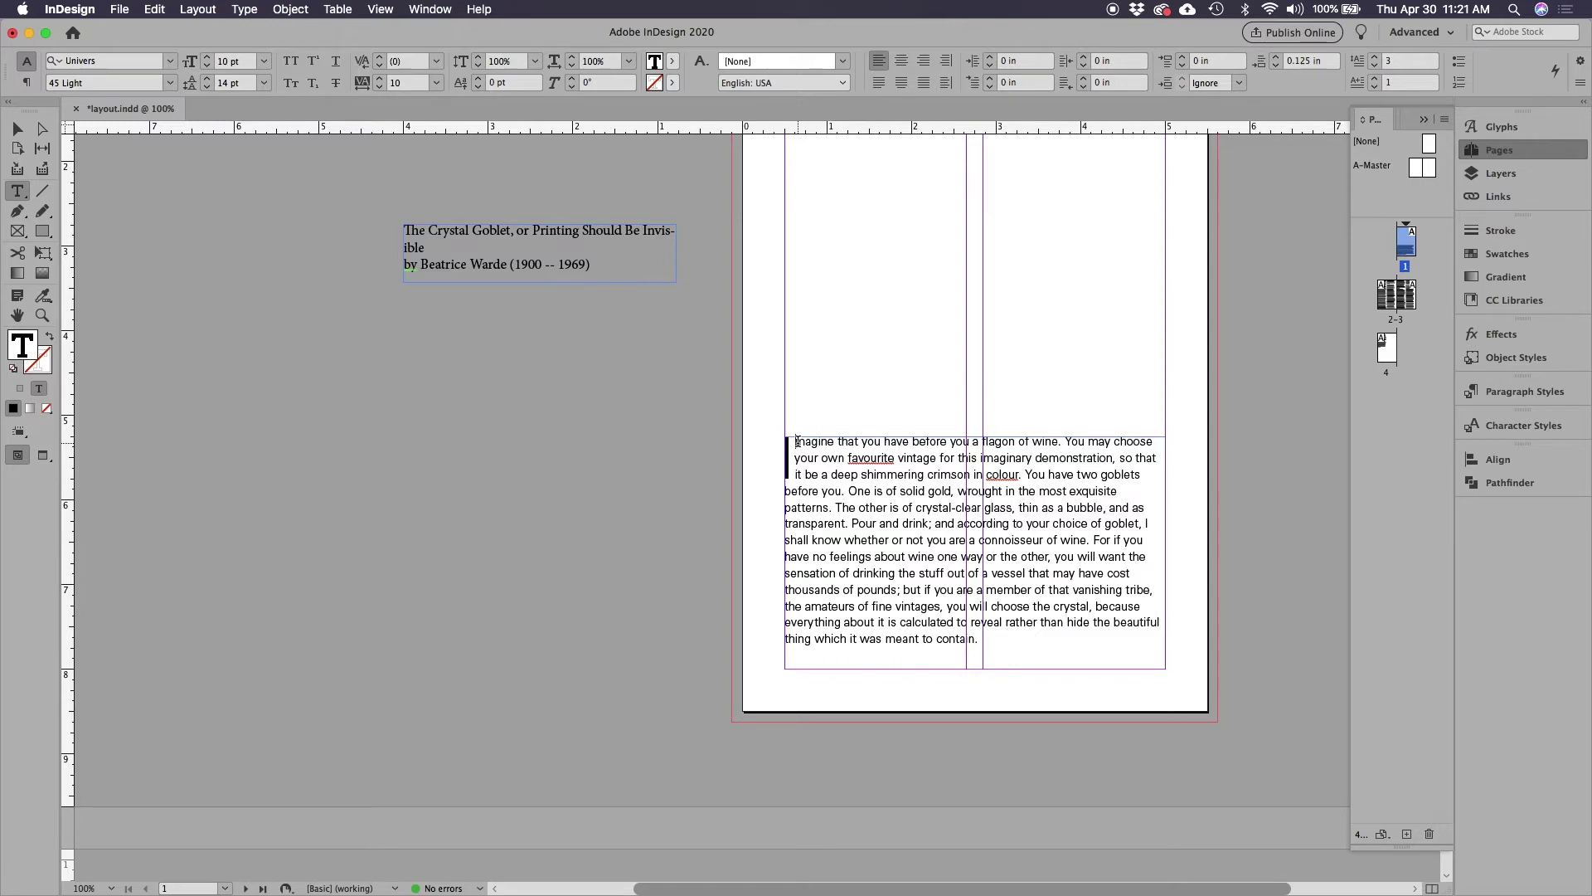
pyautogui.moveTo(796, 442); pyautogui.dragTo(1025, 477)
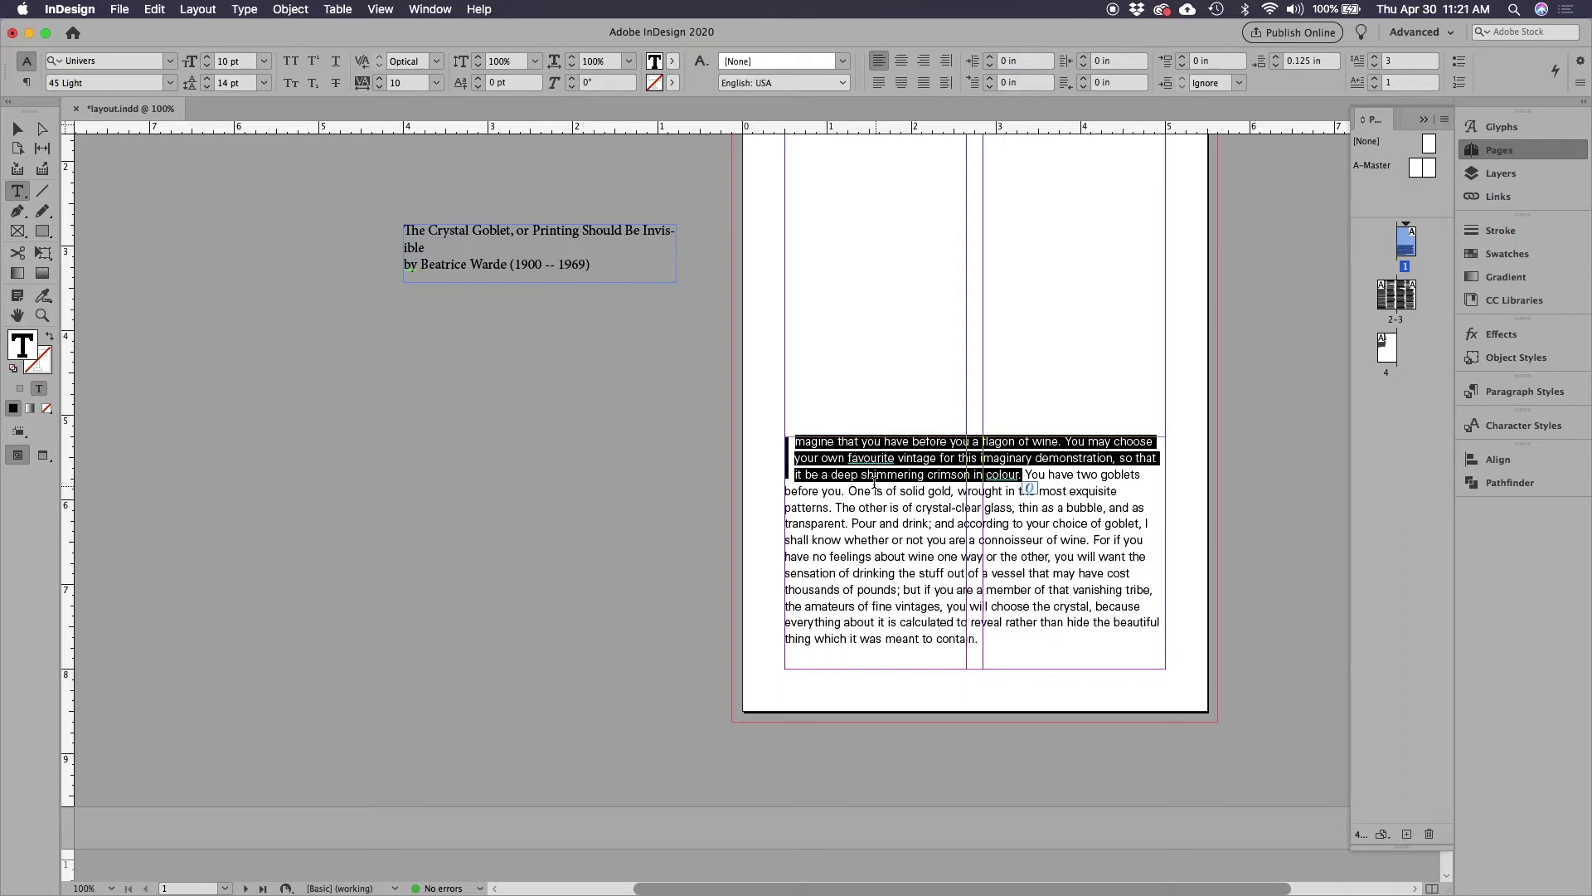
pyautogui.click(291, 86)
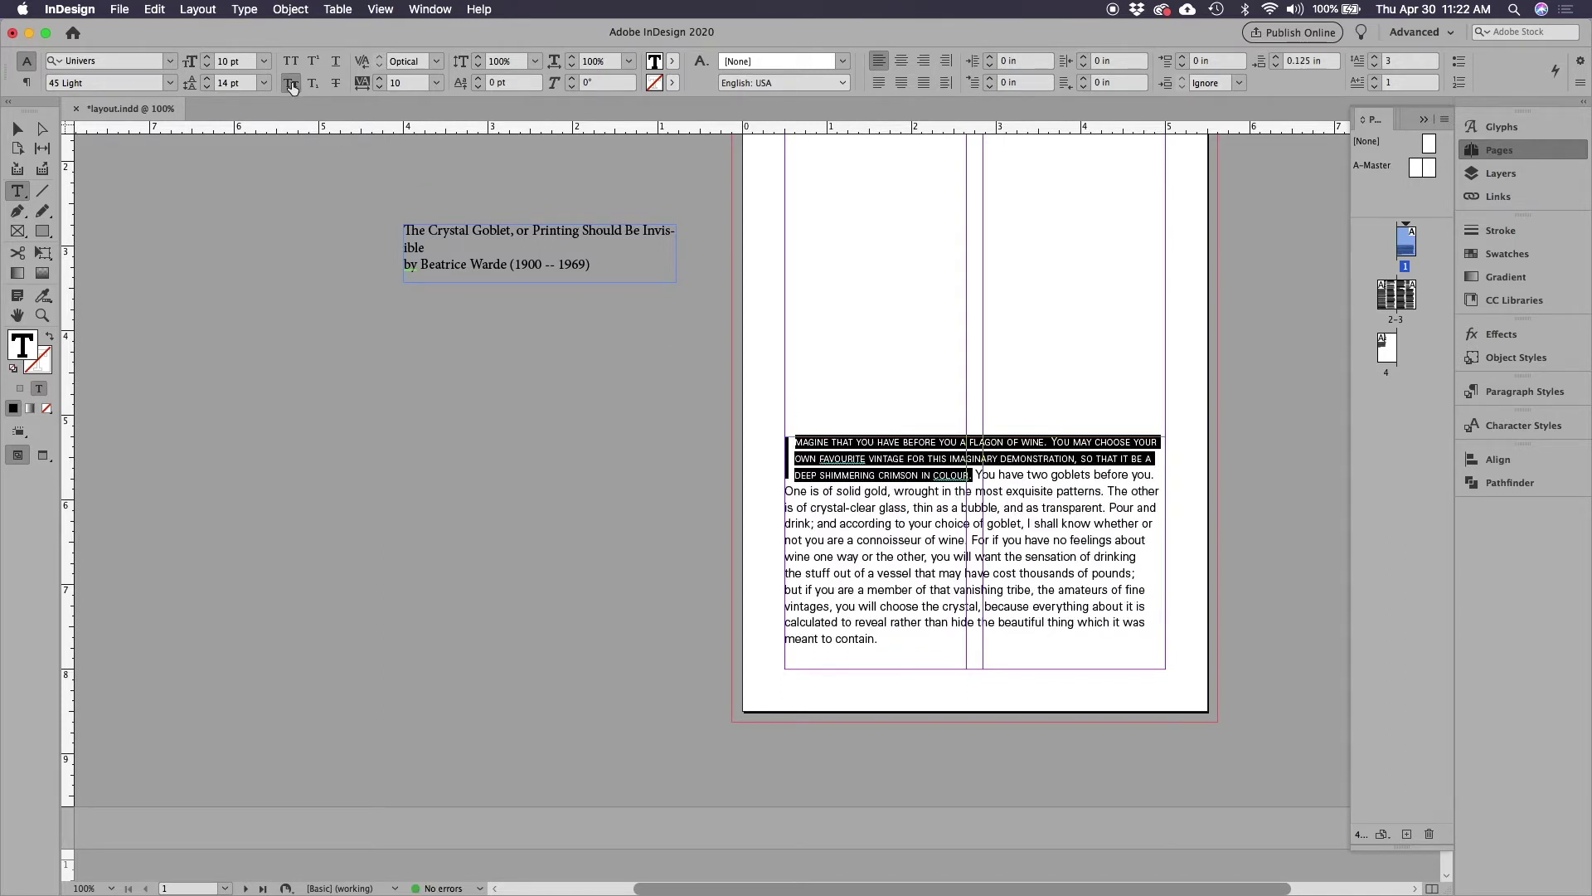
pyautogui.click(17, 129)
pyautogui.click(363, 365)
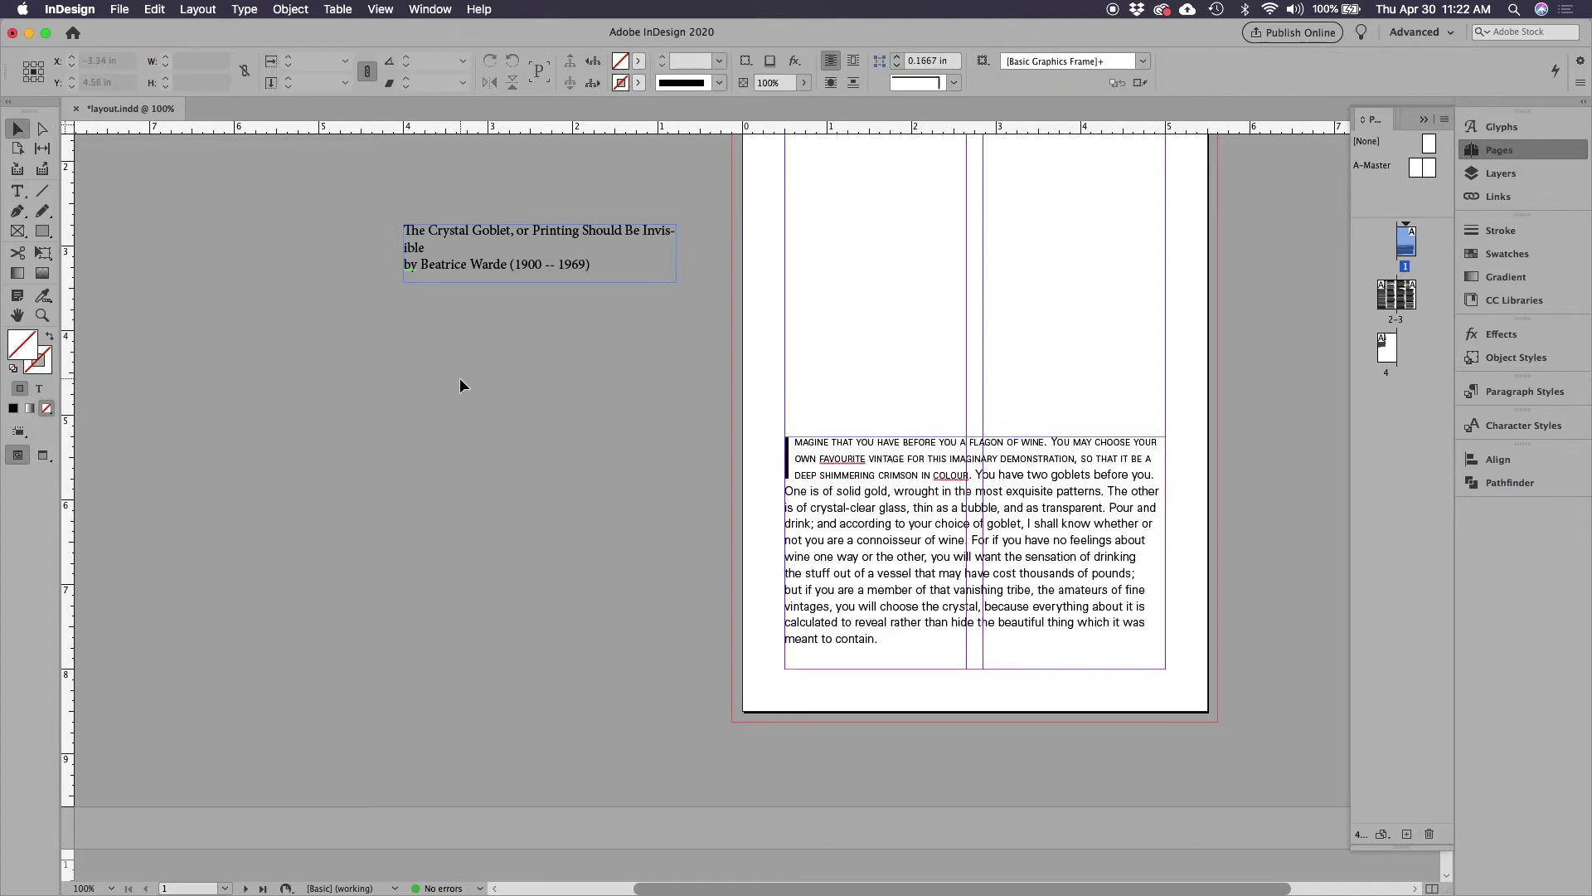
pyautogui.press('w')
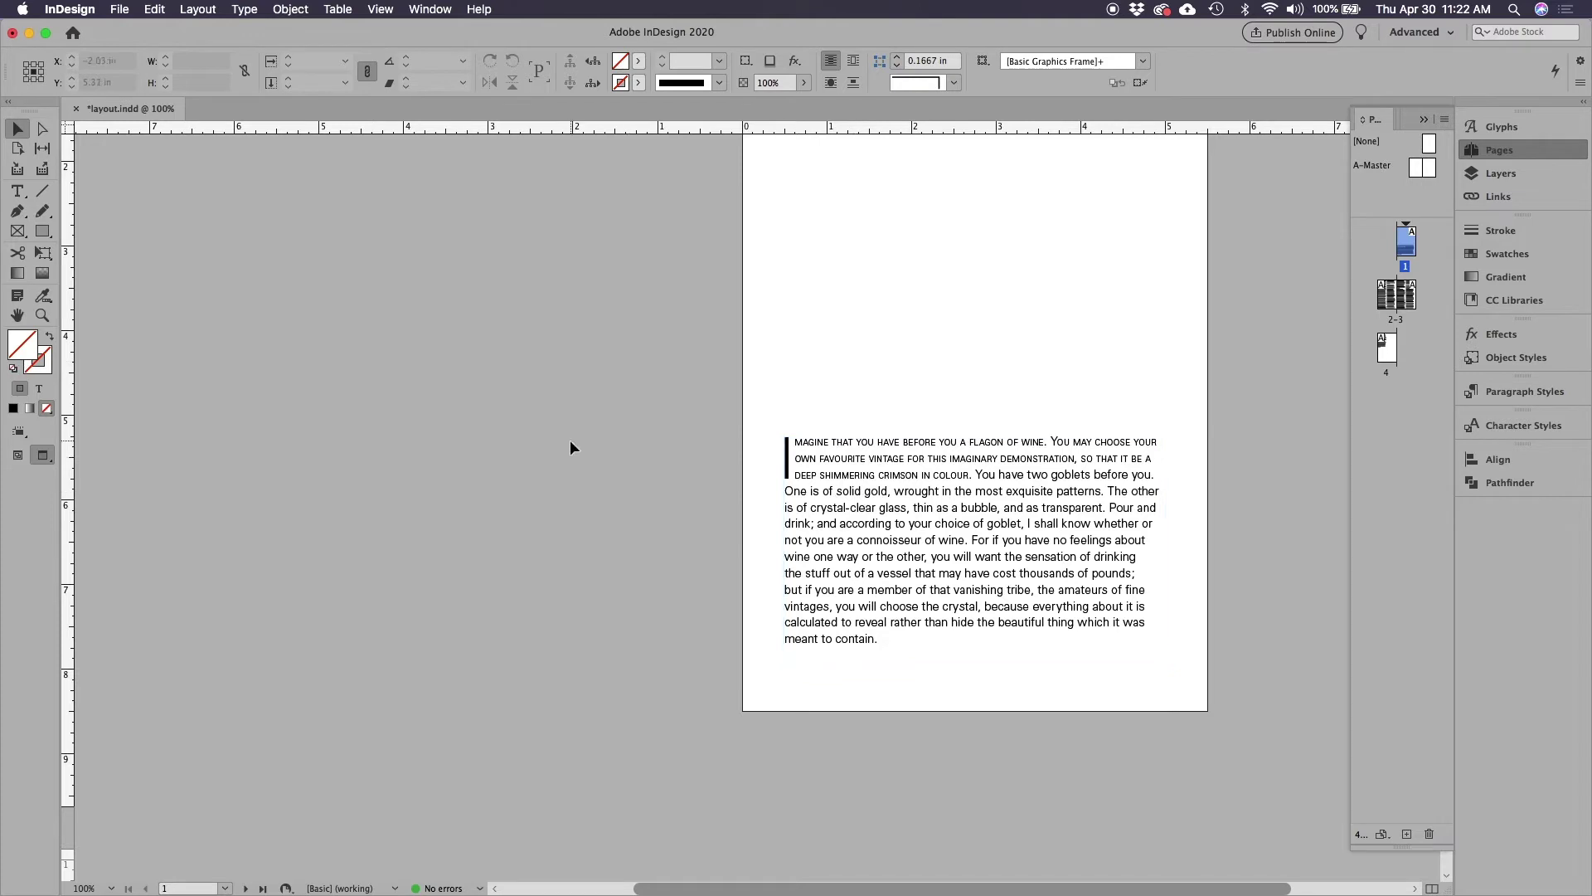
pyautogui.press('w')
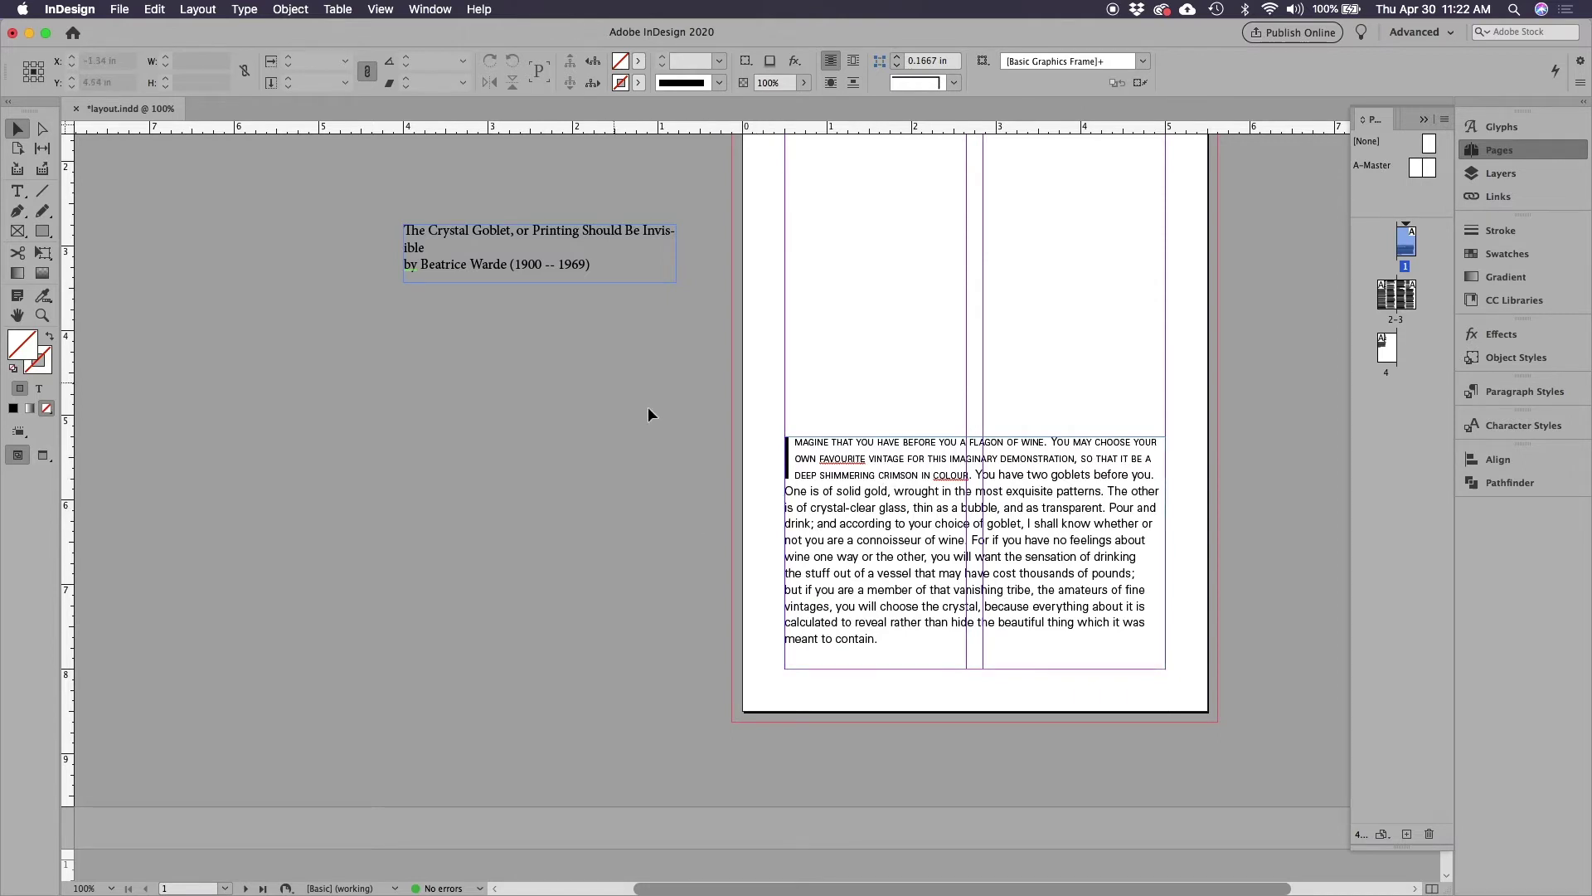
# - Try all caps on the opening text from "magine" through "colour.", and switch it back to small caps
pyautogui.doubleClick(907, 491)
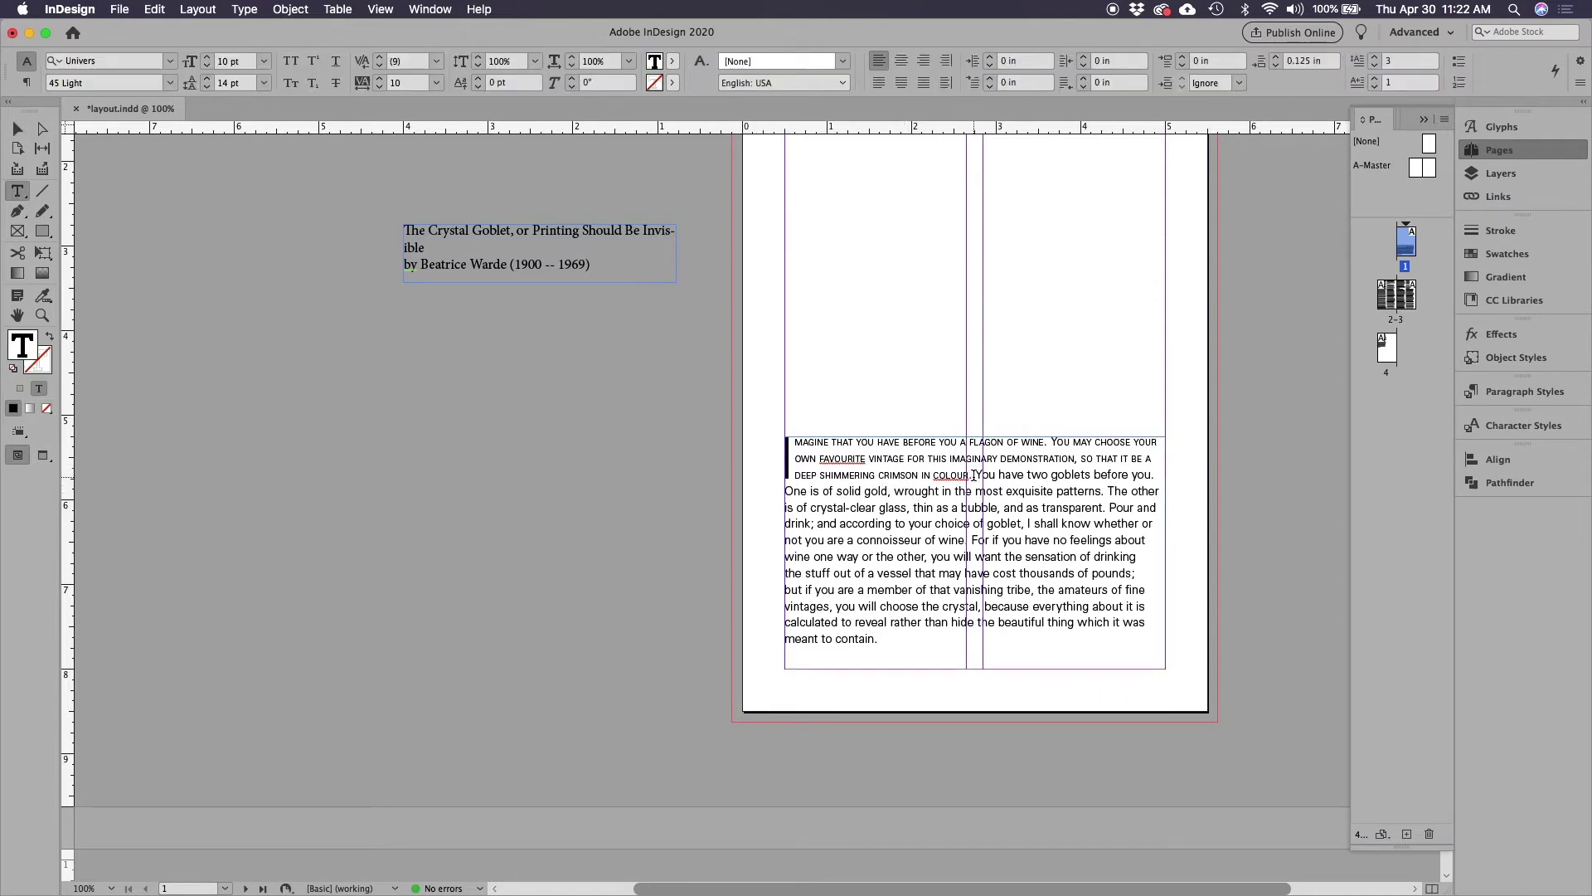
pyautogui.moveTo(972, 476); pyautogui.dragTo(876, 475)
pyautogui.keyDown('shift'); pyautogui.click(795, 442); pyautogui.keyUp('shift')
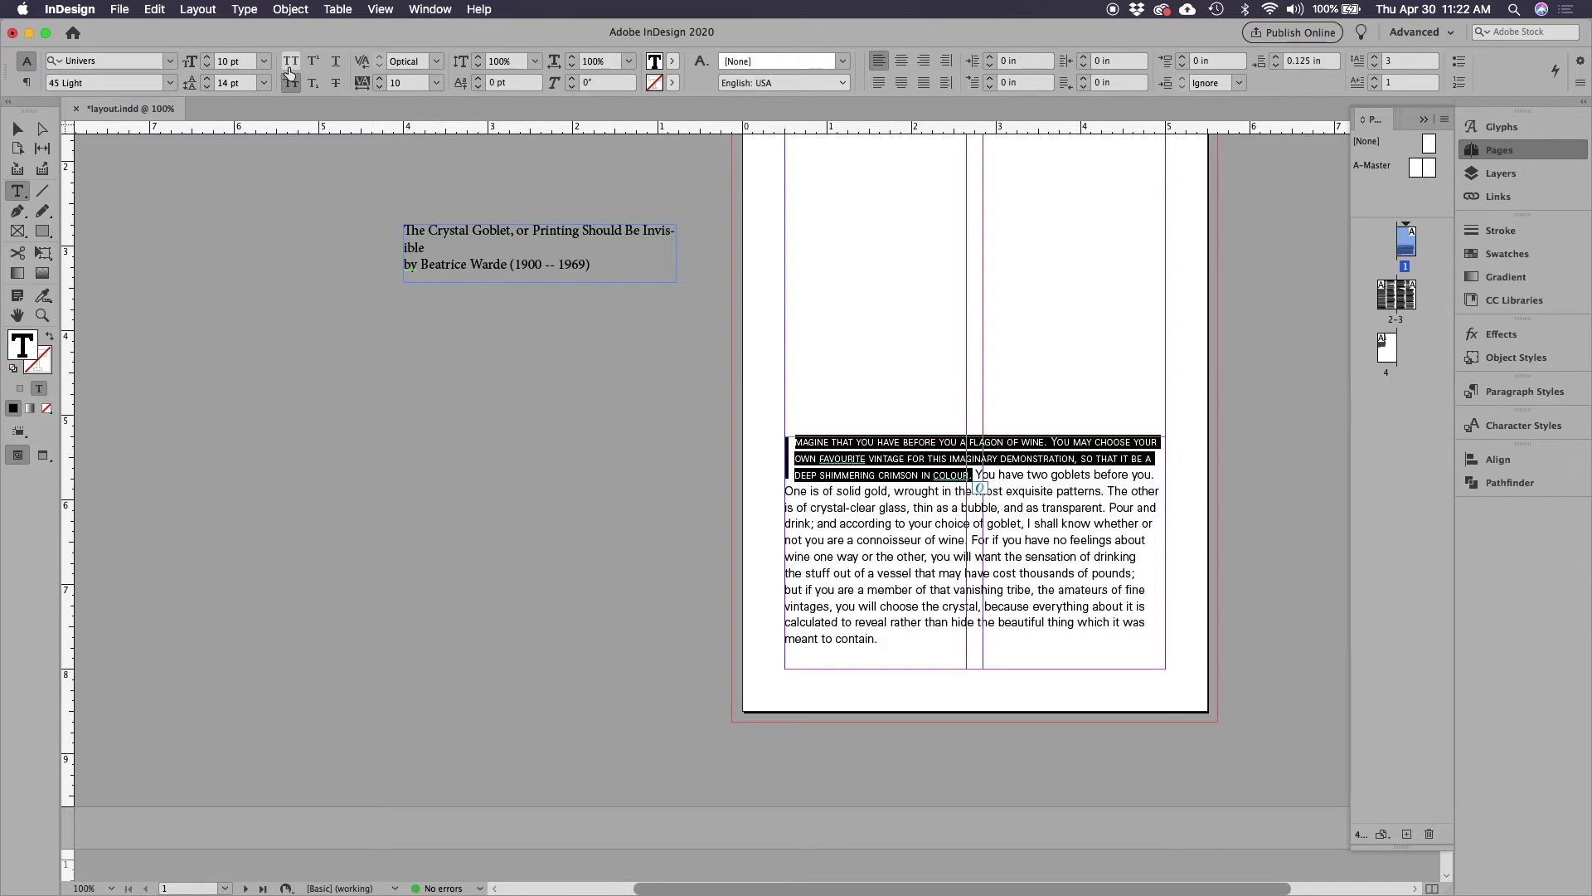
pyautogui.click(290, 83)
pyautogui.click(291, 60)
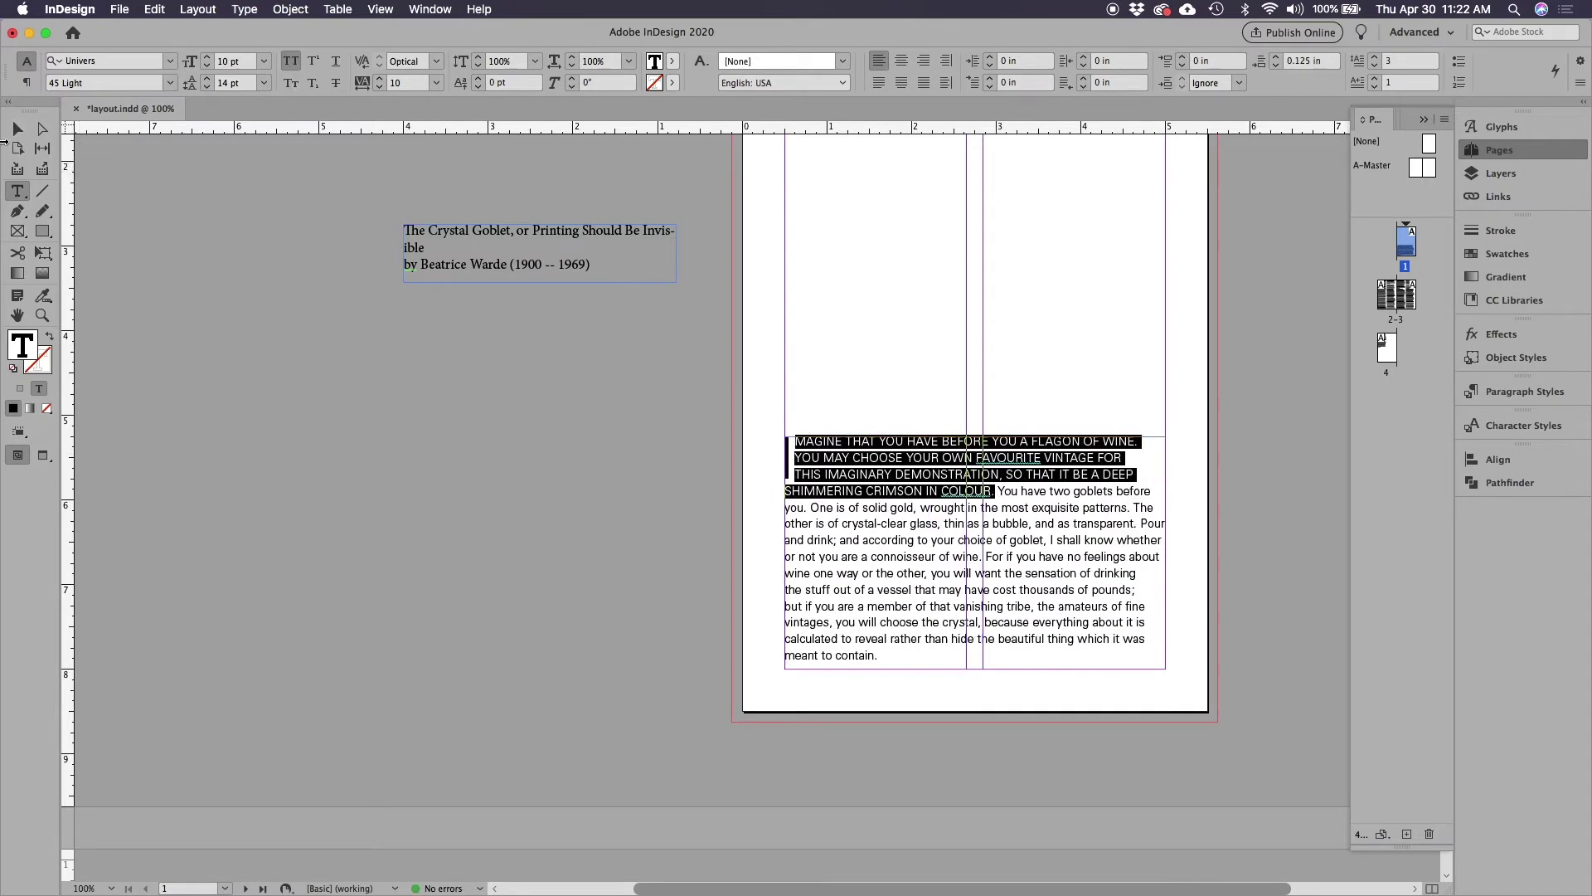
pyautogui.click(17, 130)
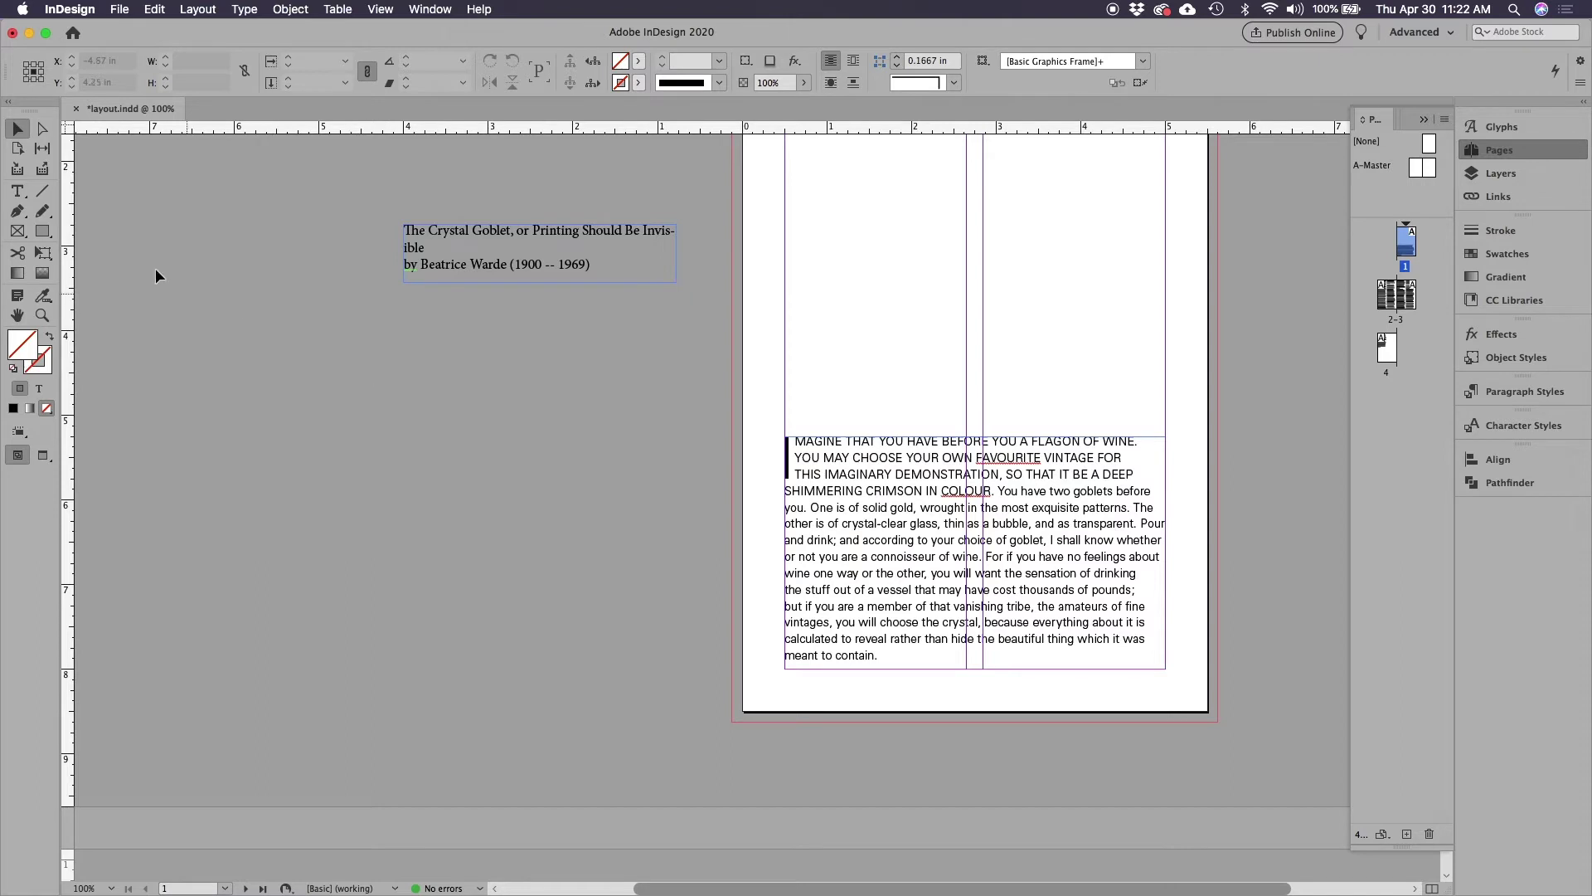
pyautogui.click(17, 191)
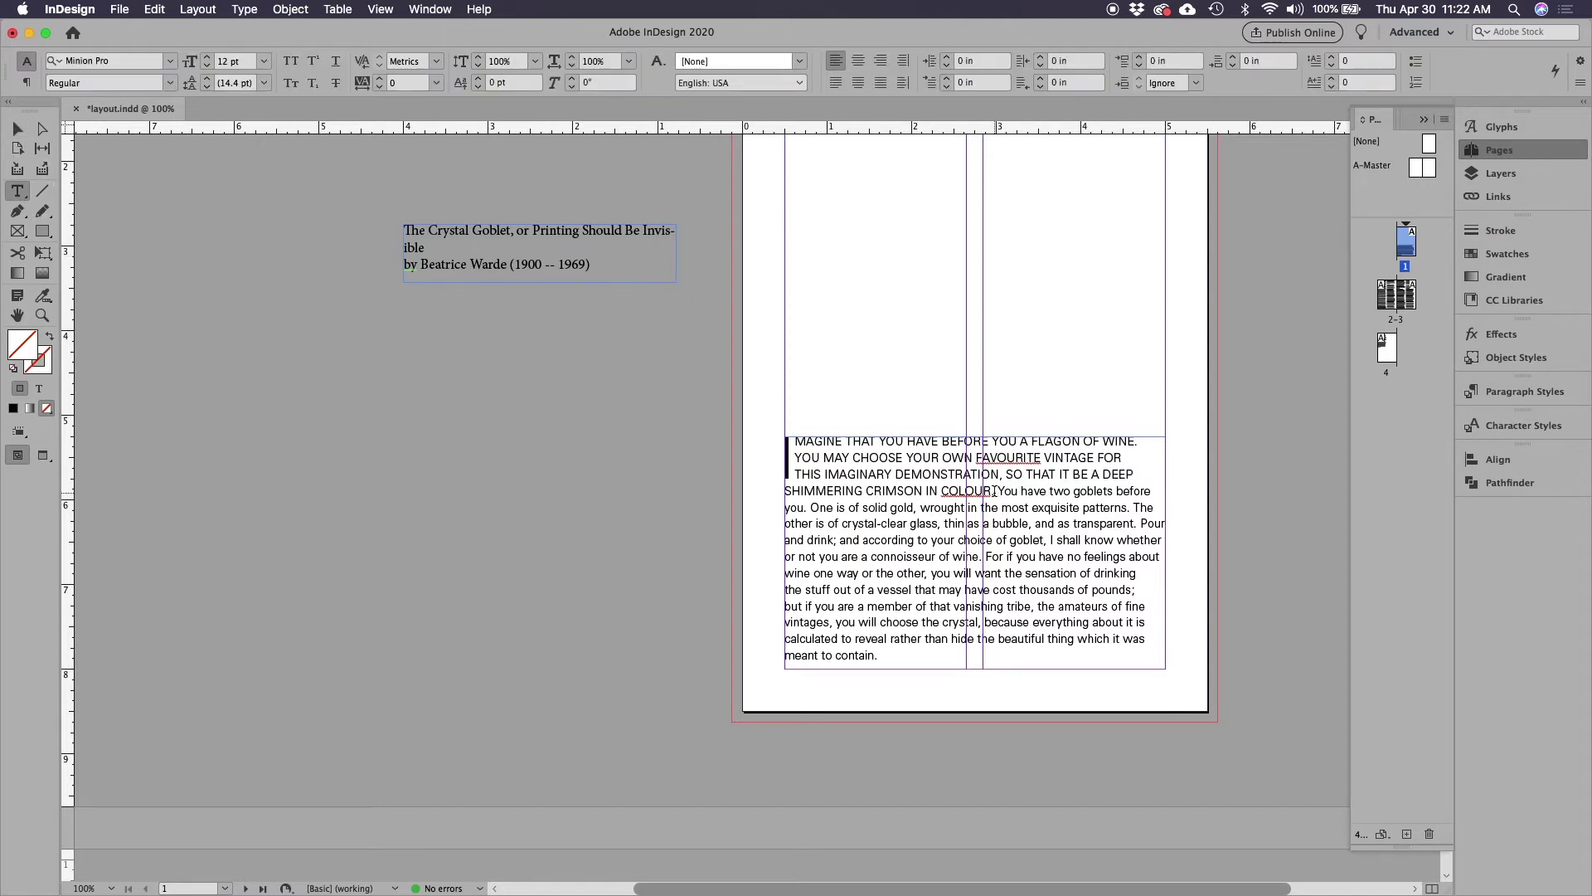
pyautogui.moveTo(996, 491); pyautogui.dragTo(798, 437)
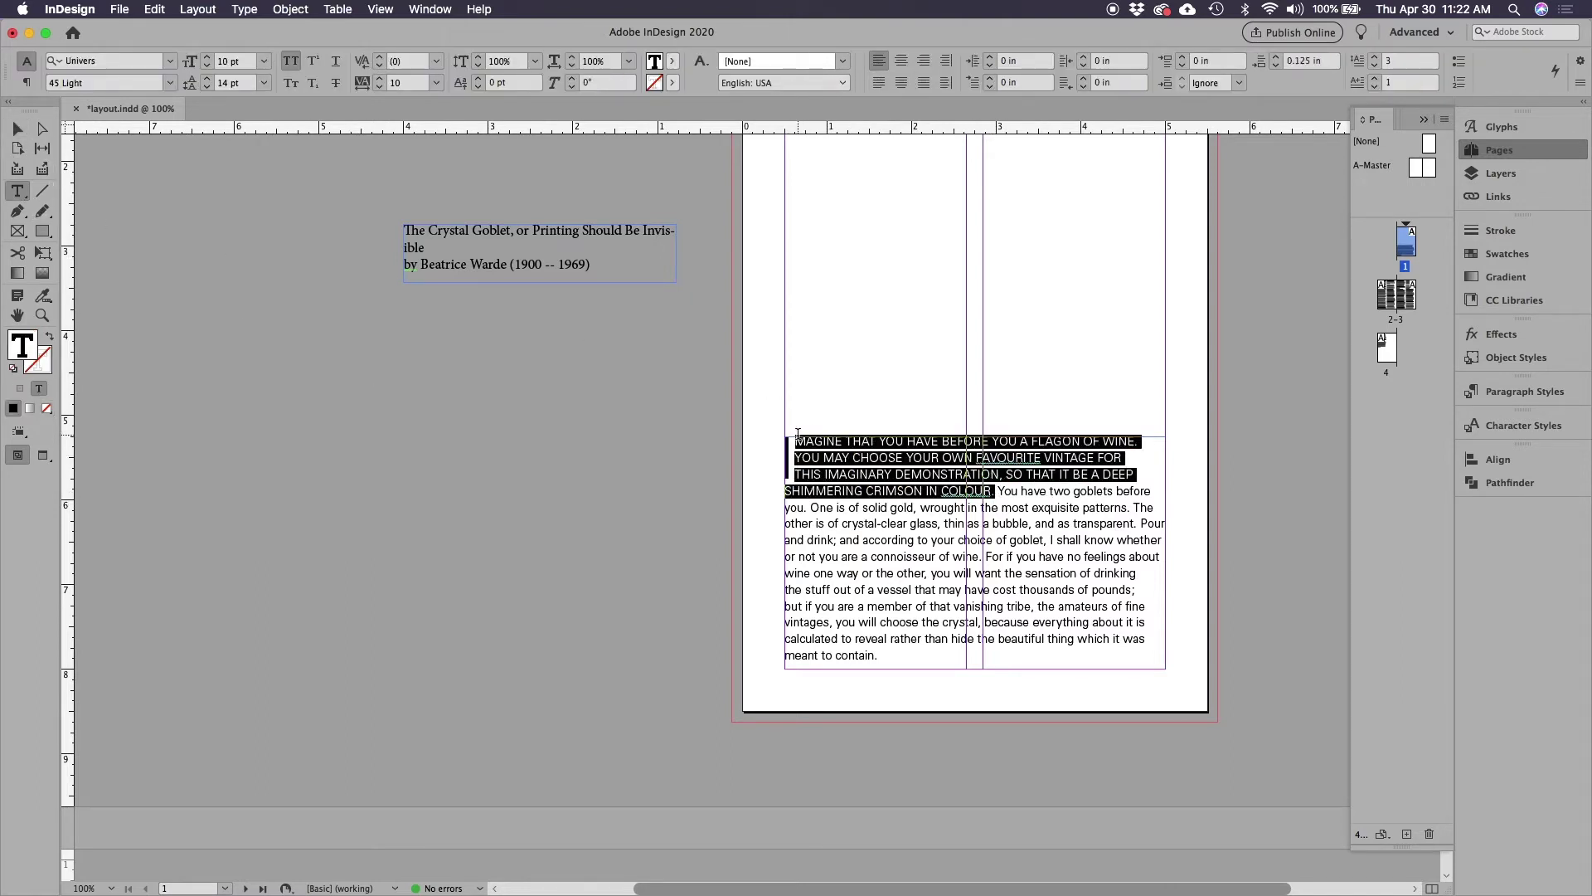
pyautogui.click(290, 83)
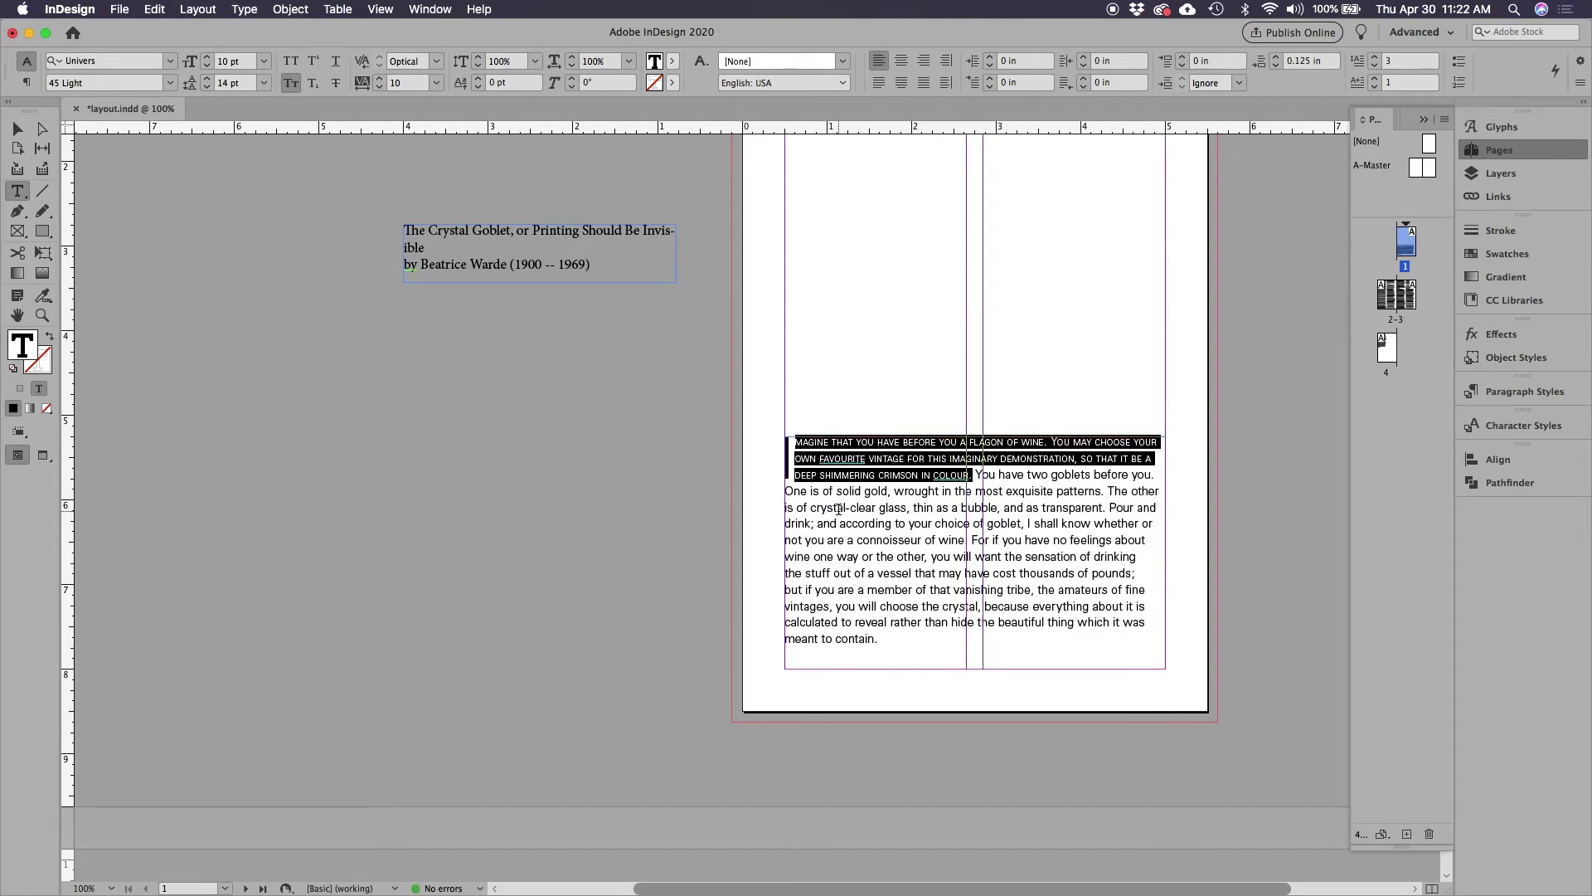
pyautogui.click(17, 128)
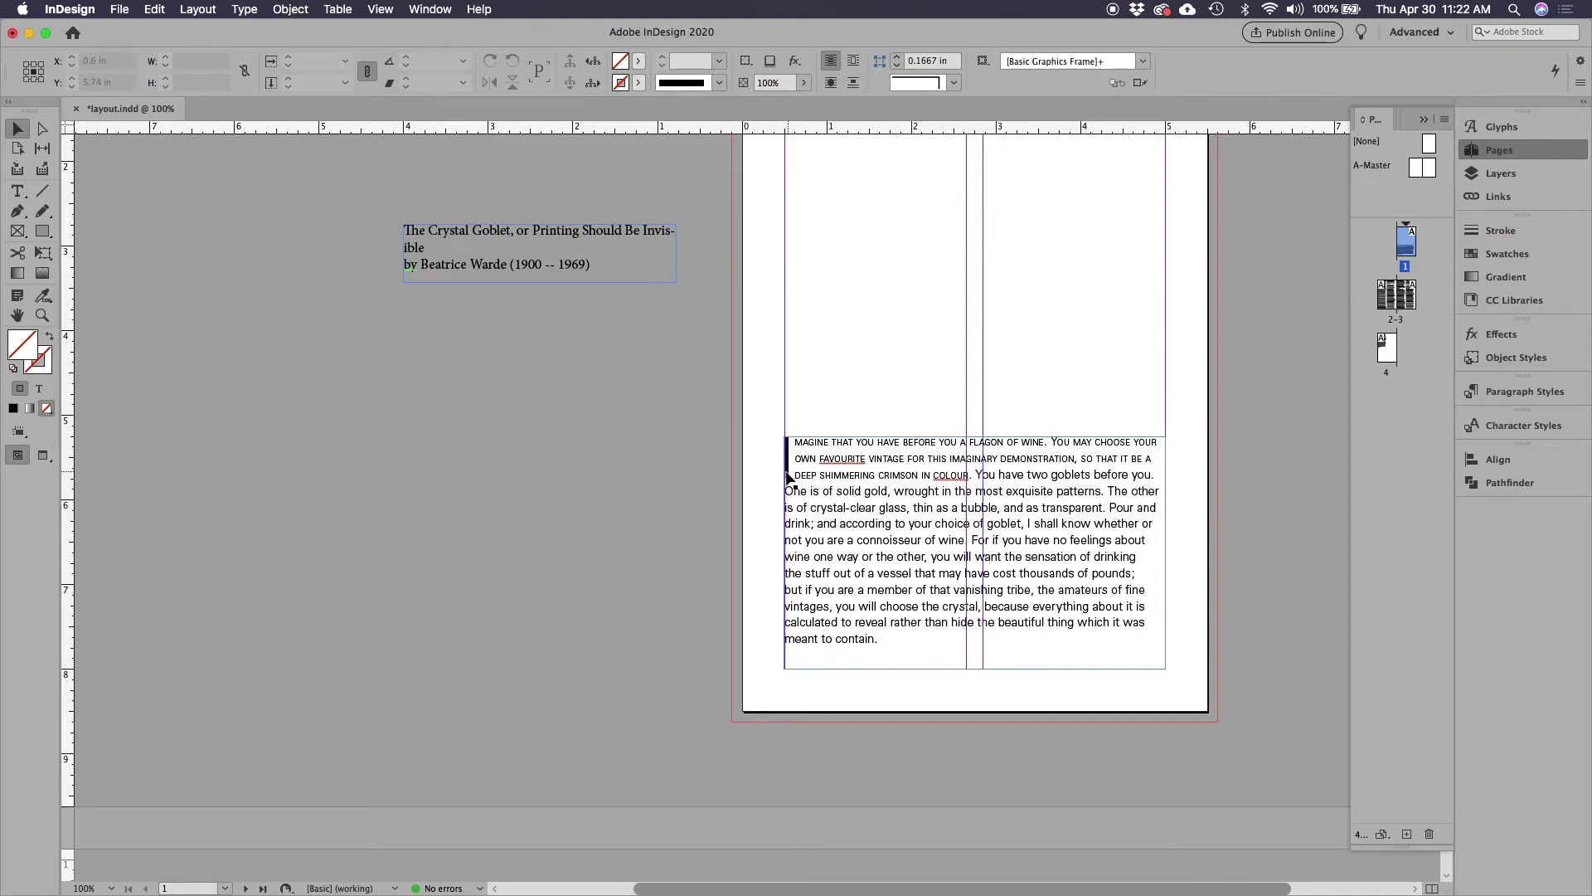
# - Examine the single-word last lines "altogether." on page 3 and "principles." on page 4, and look over the text flow from page 1
pyautogui.scroll(-15, 671, 658)
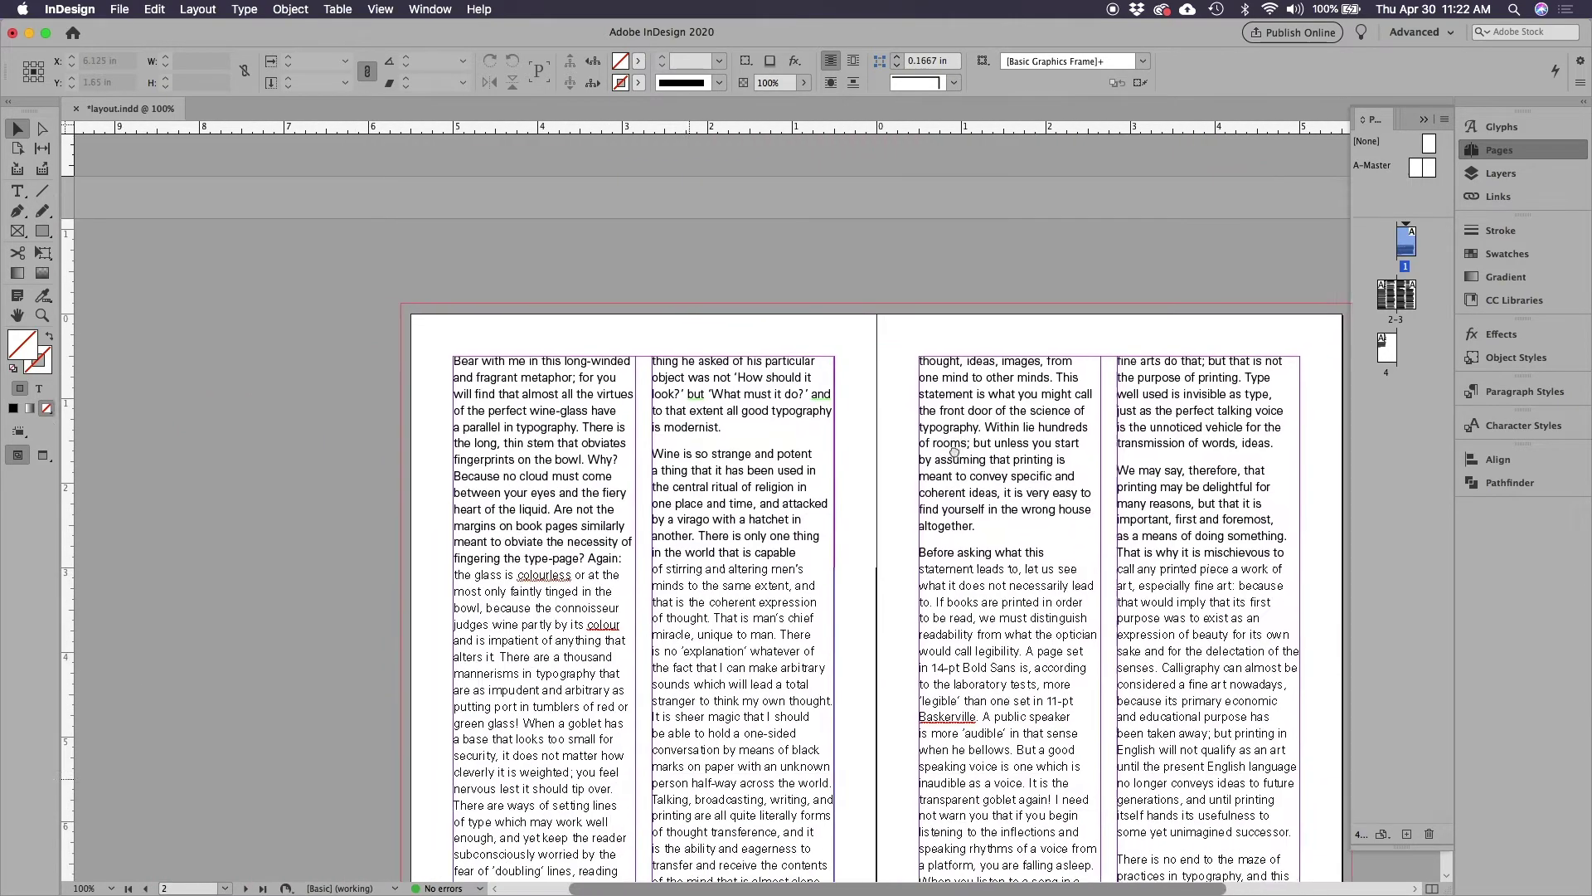
pyautogui.scroll(-5, 969, 521)
pyautogui.hscroll(3, 968, 520)
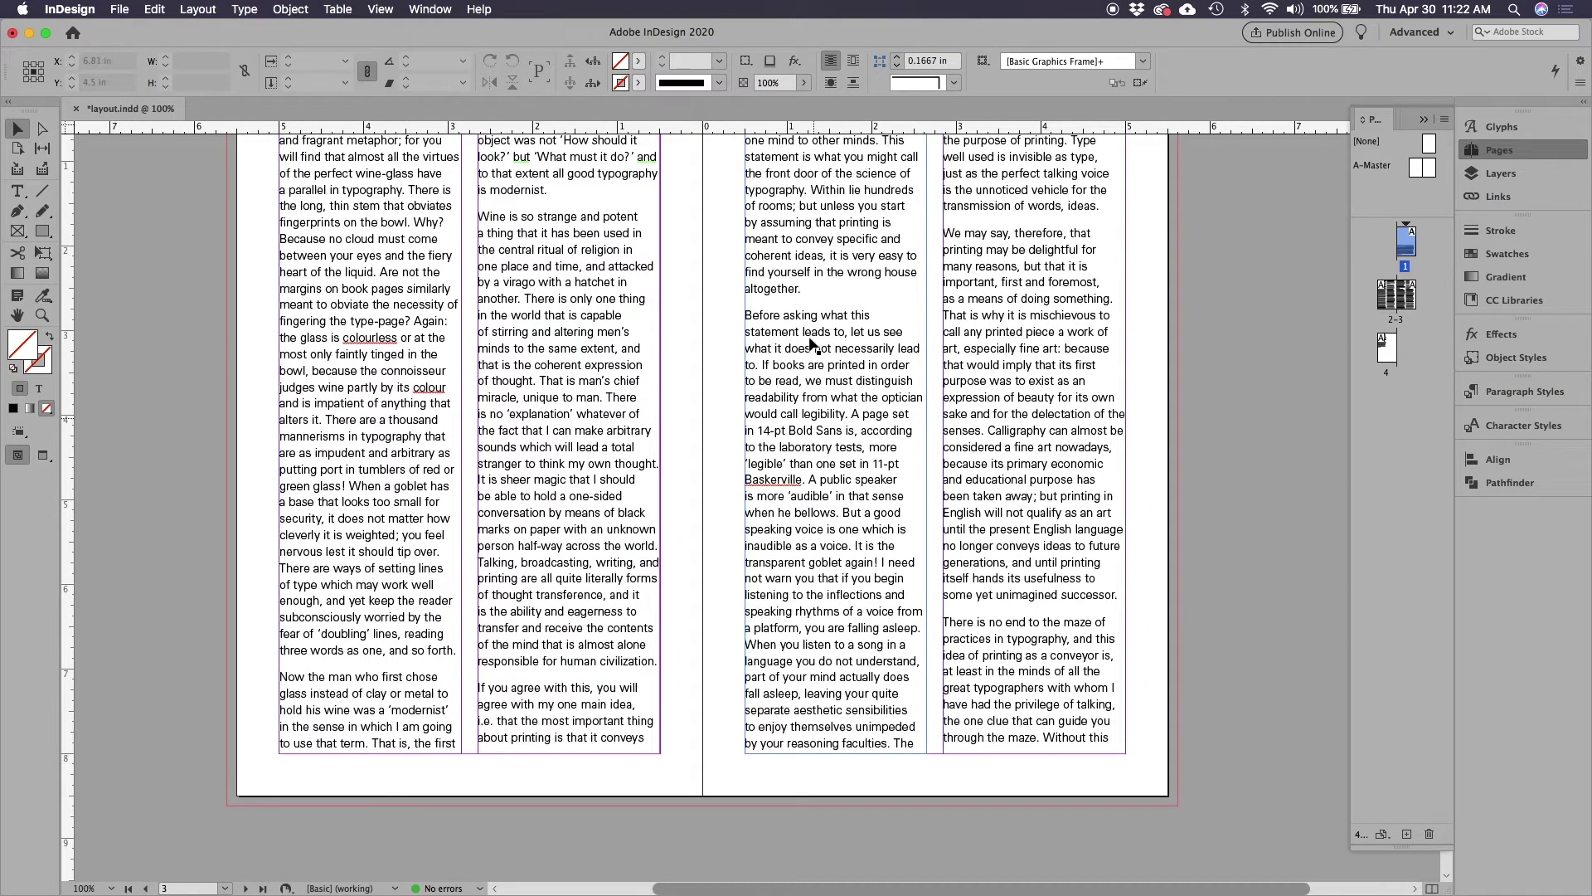
pyautogui.doubleClick(816, 291)
pyautogui.moveTo(816, 292); pyautogui.dragTo(741, 290)
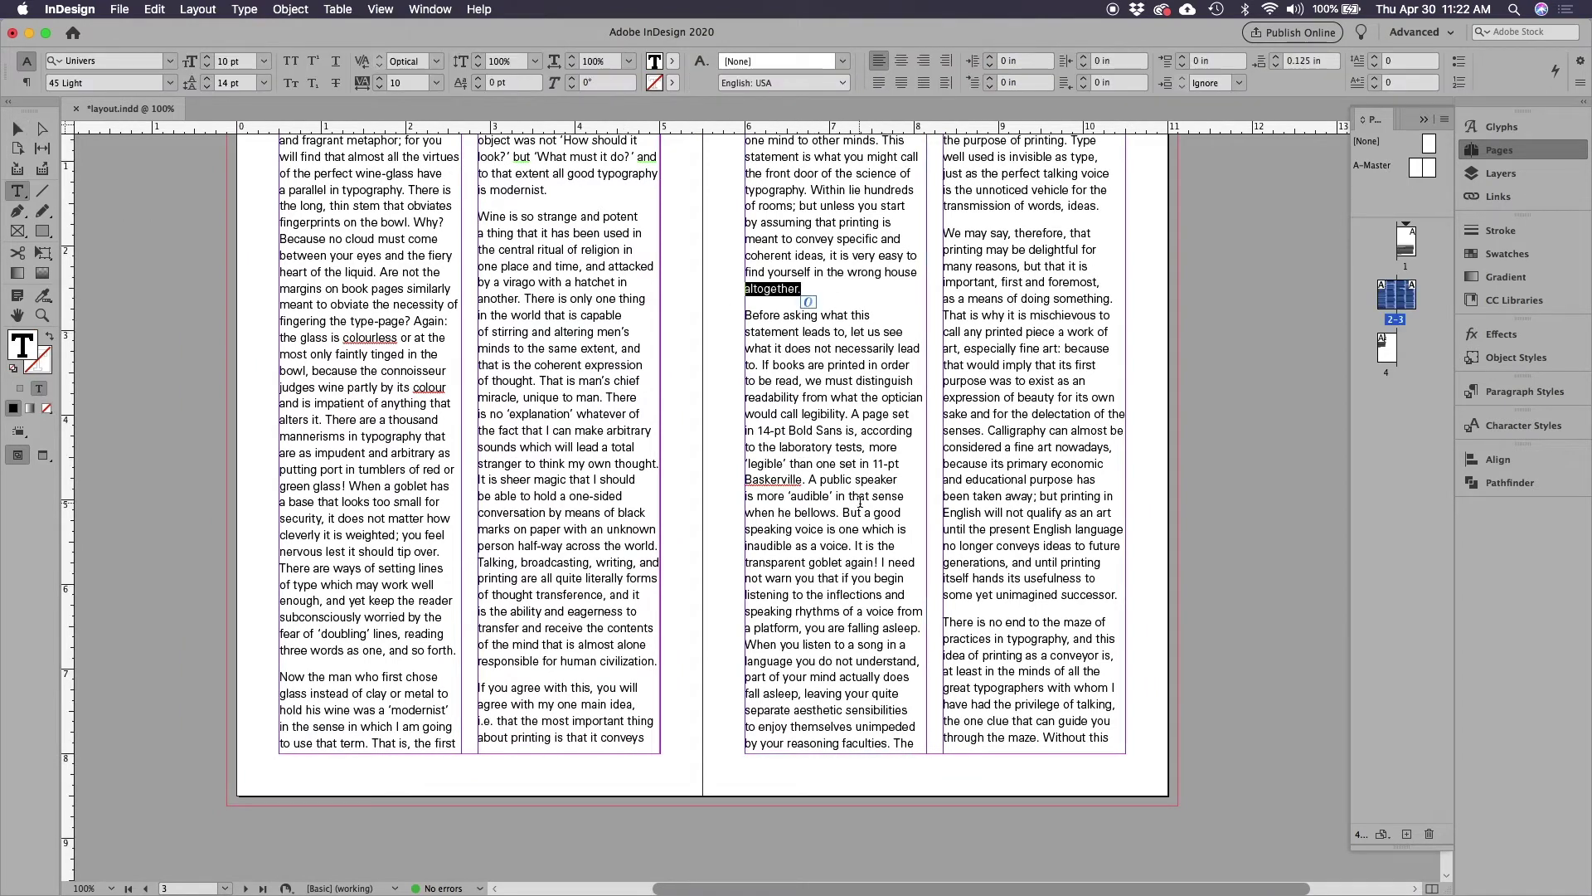
pyautogui.scroll(-10, 865, 506)
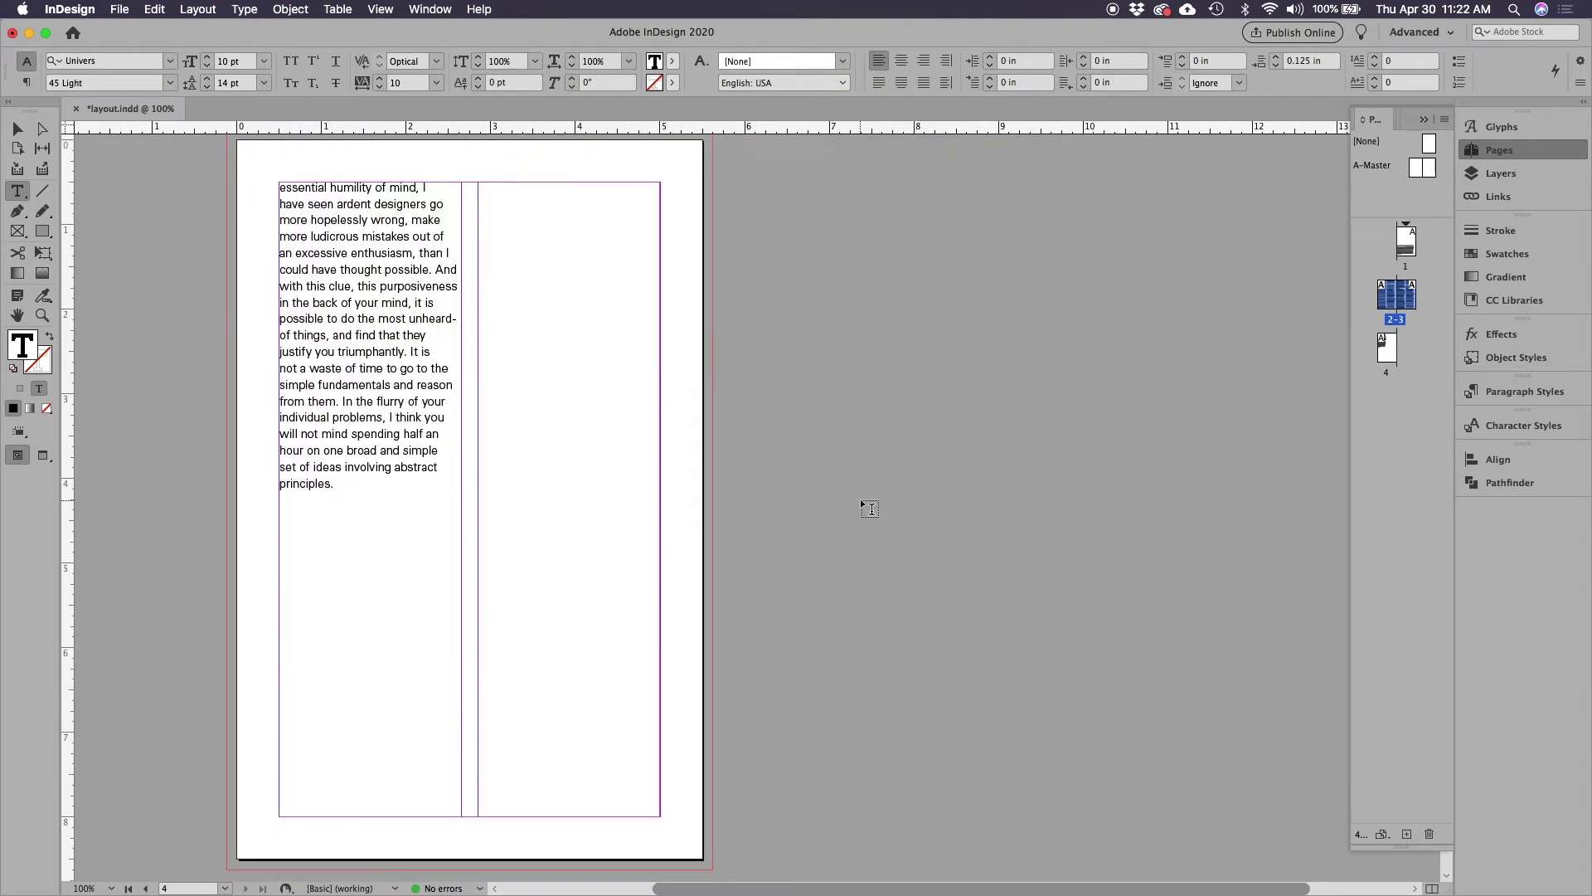
pyautogui.tripleClick(338, 483)
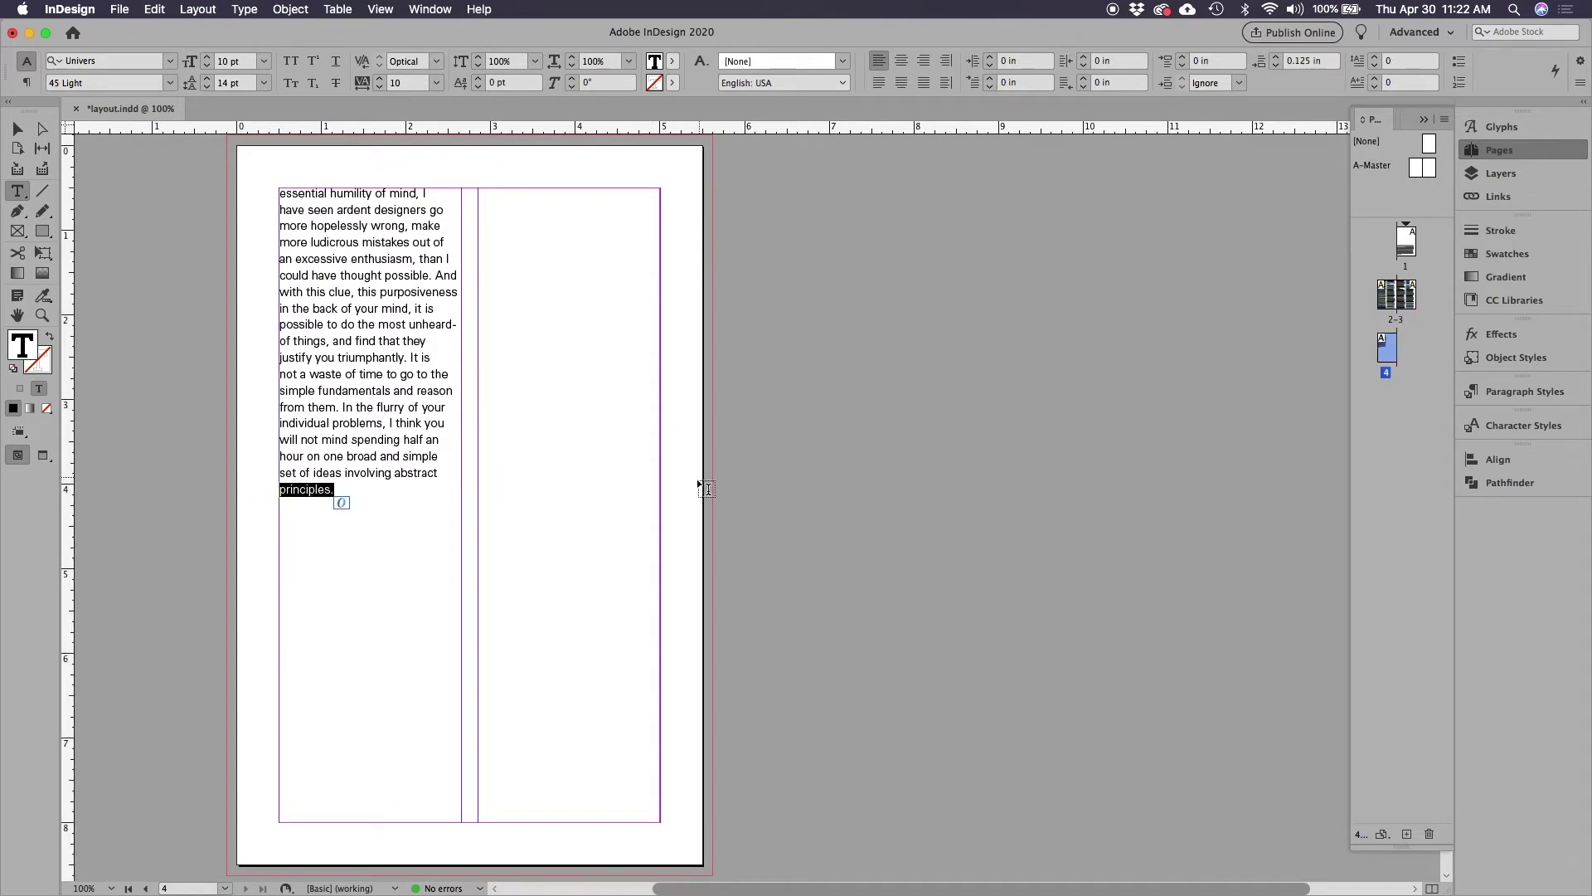
pyautogui.scroll(20, 706, 489)
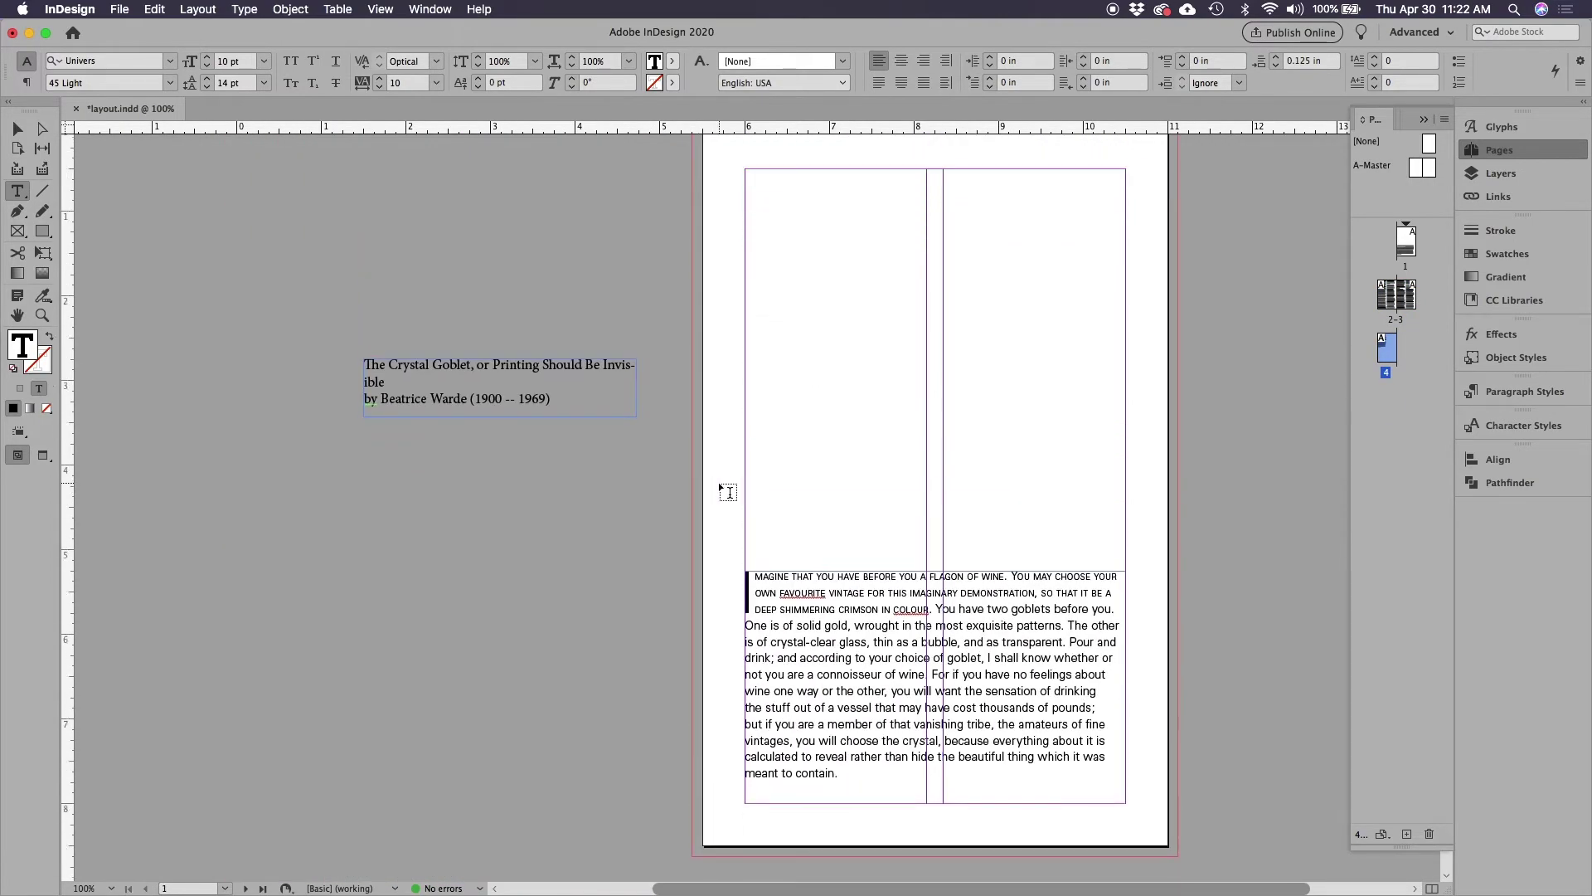
pyautogui.scroll(-10, 719, 486)
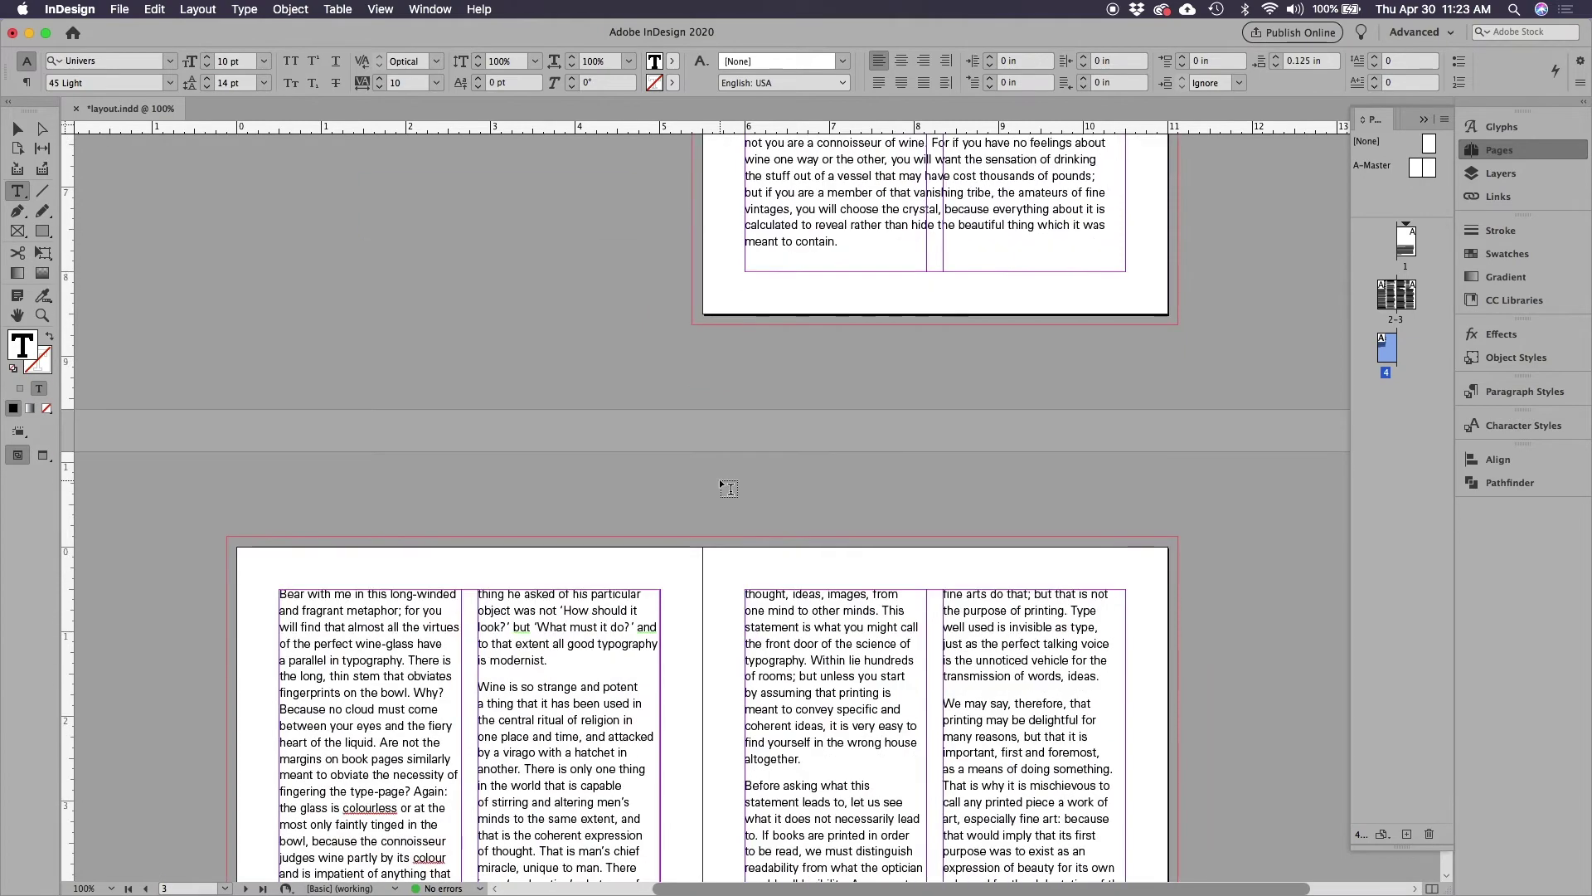
pyautogui.scroll(8, 719, 479)
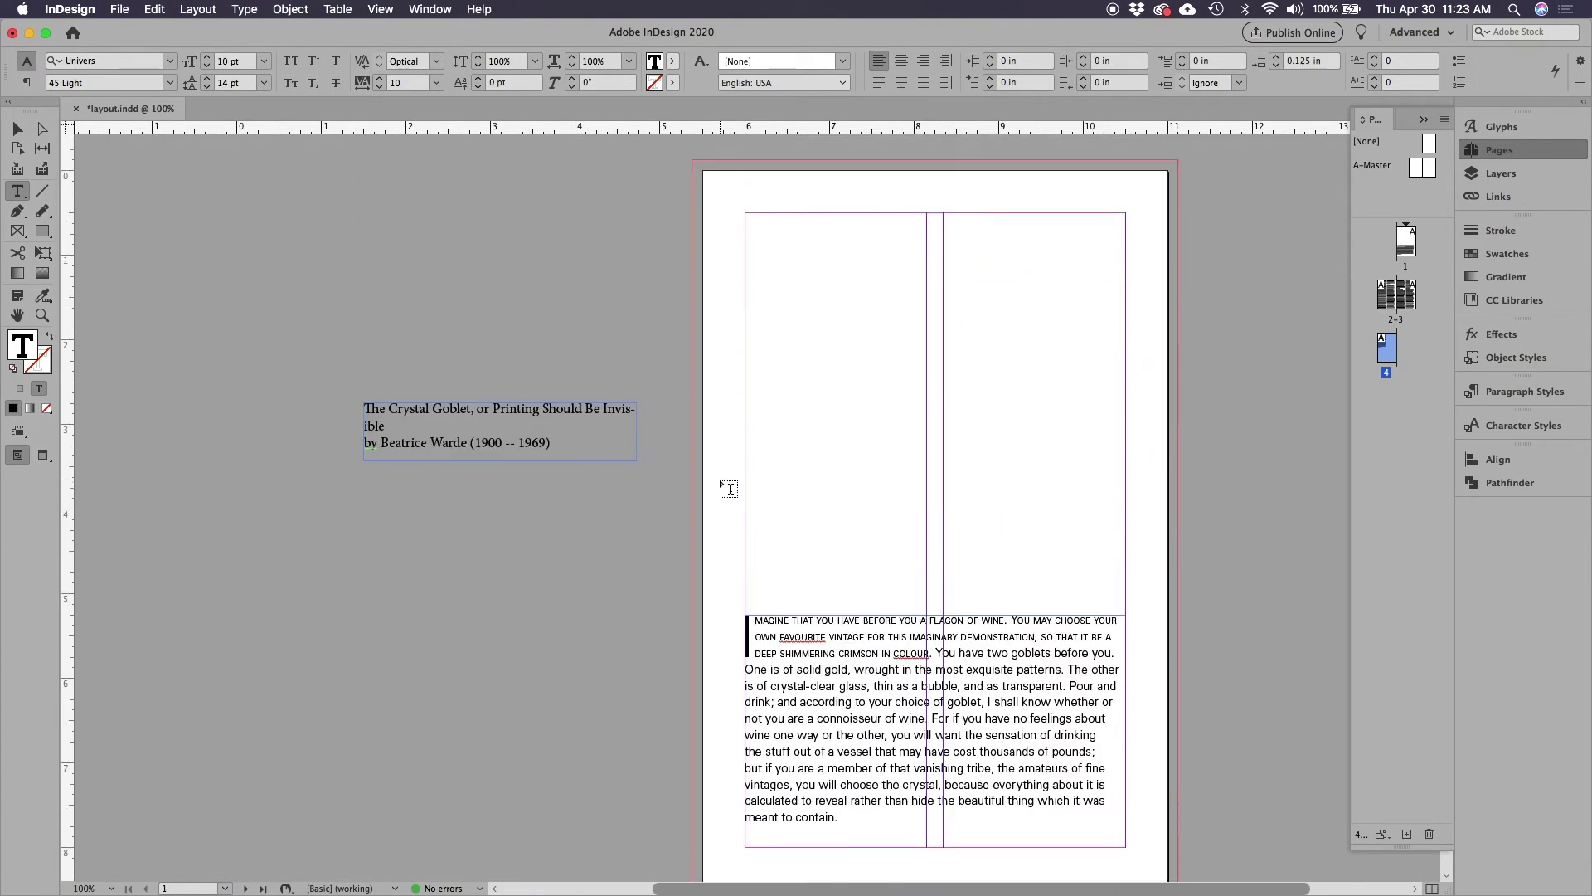
pyautogui.scroll(-1, 729, 489)
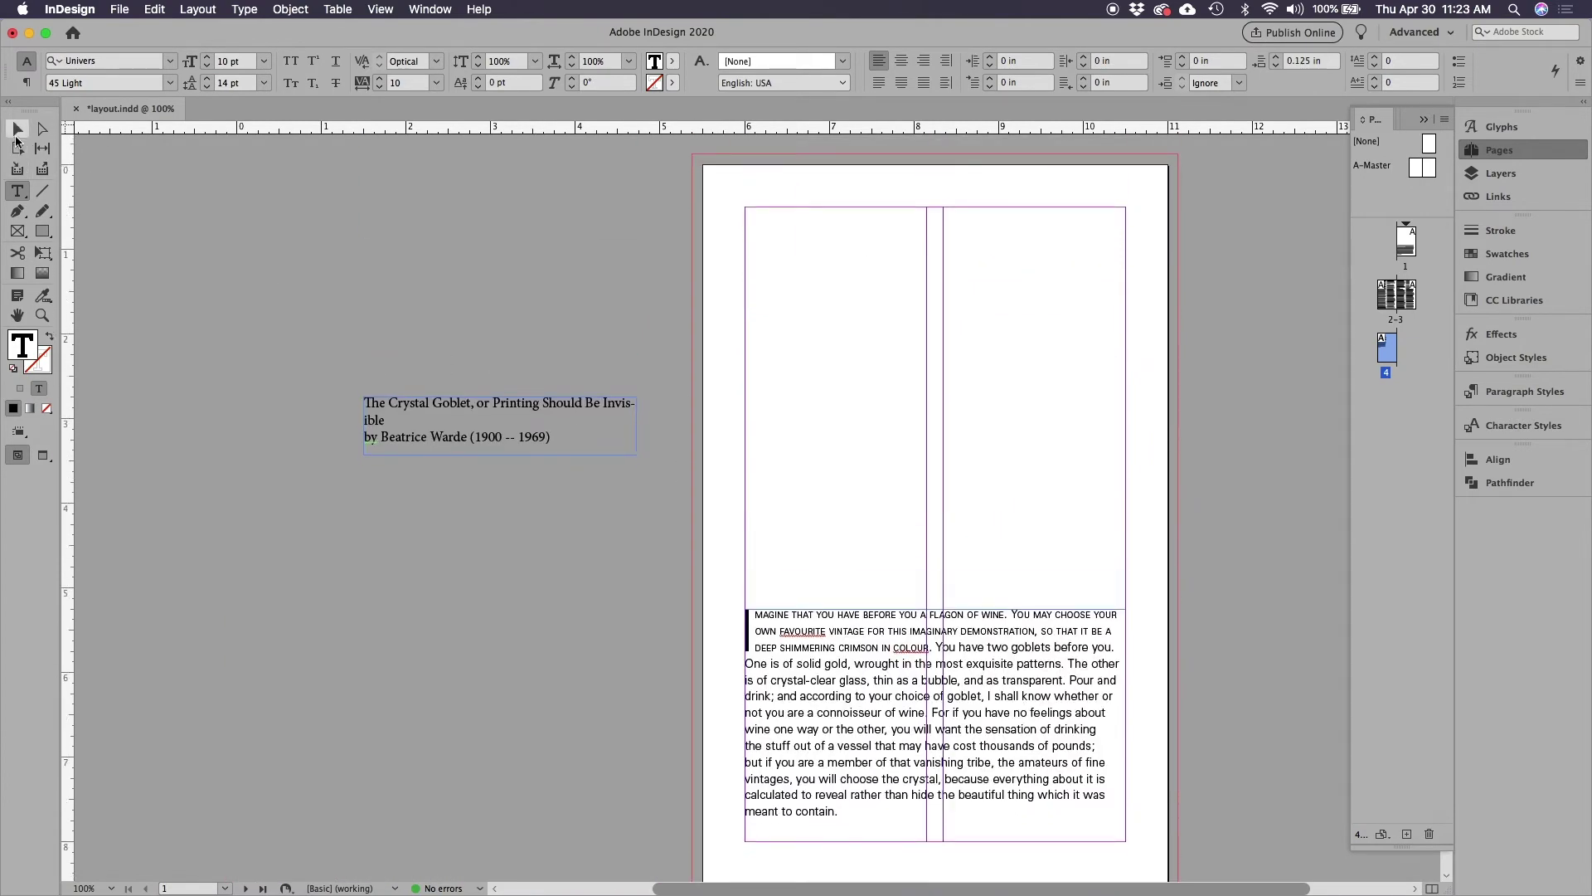
# - Resize page 1's body text frame to fit the second column, about 2.16 in wide and 5.29 in high
pyautogui.click(17, 130)
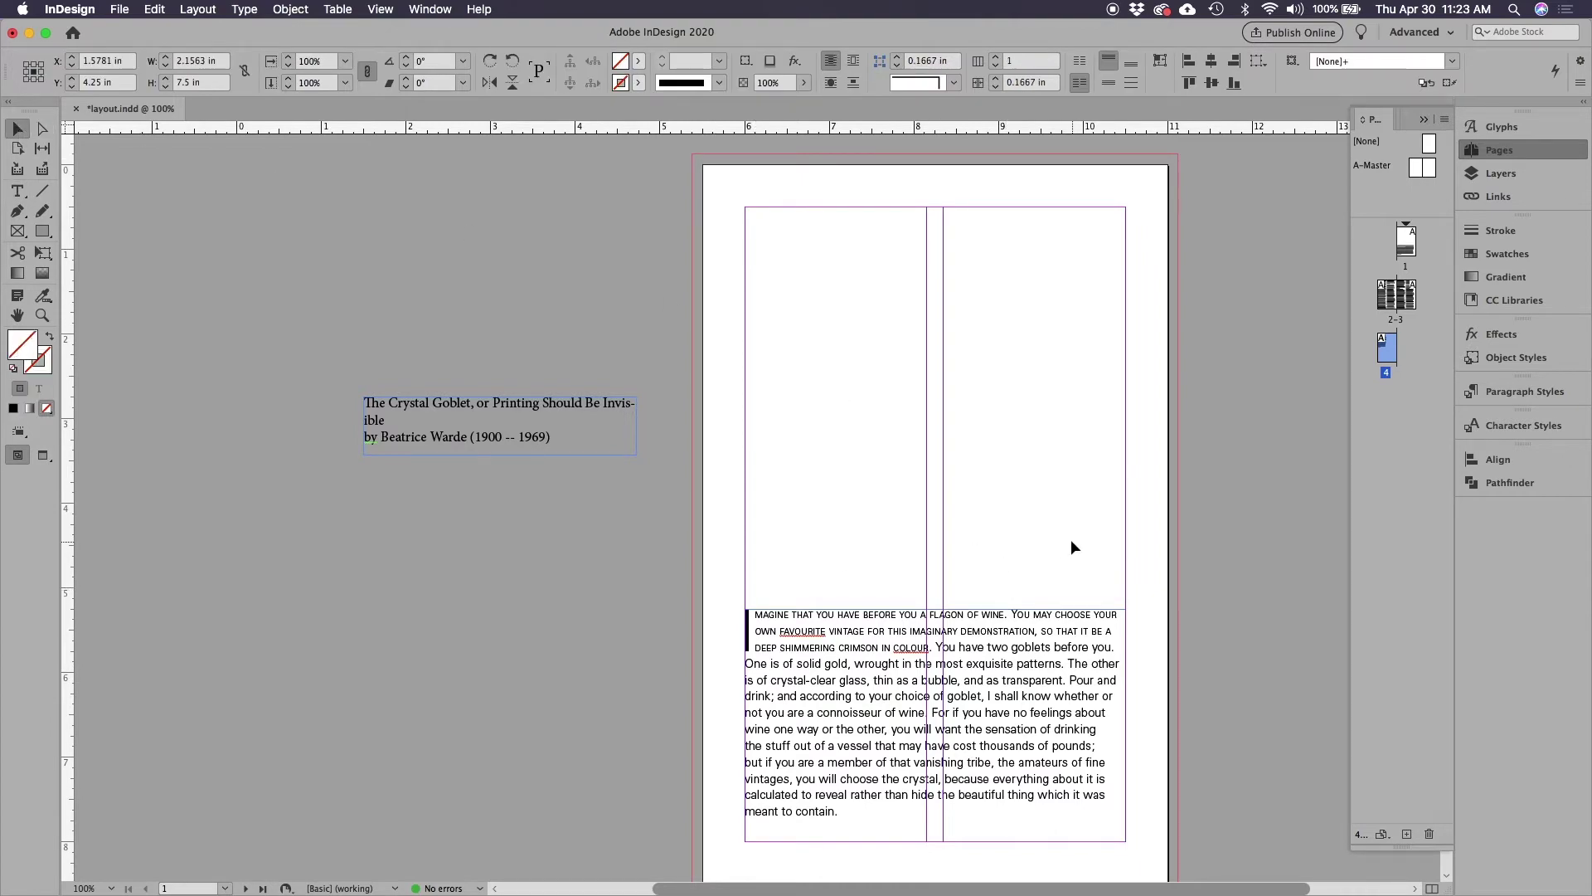
pyautogui.click(867, 630)
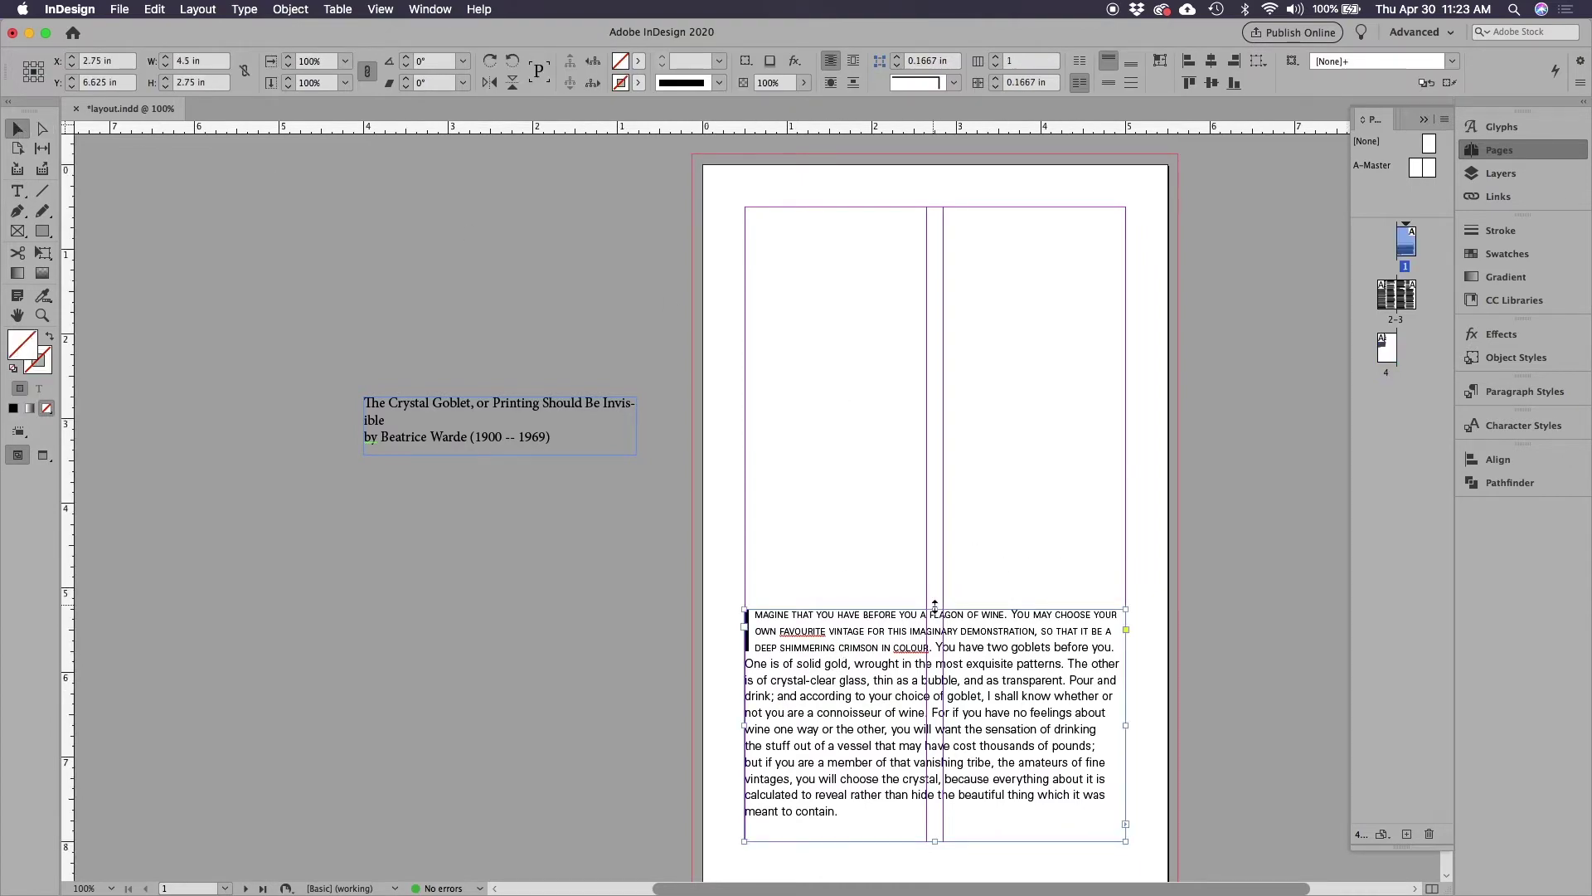
pyautogui.moveTo(936, 609); pyautogui.dragTo(935, 369)
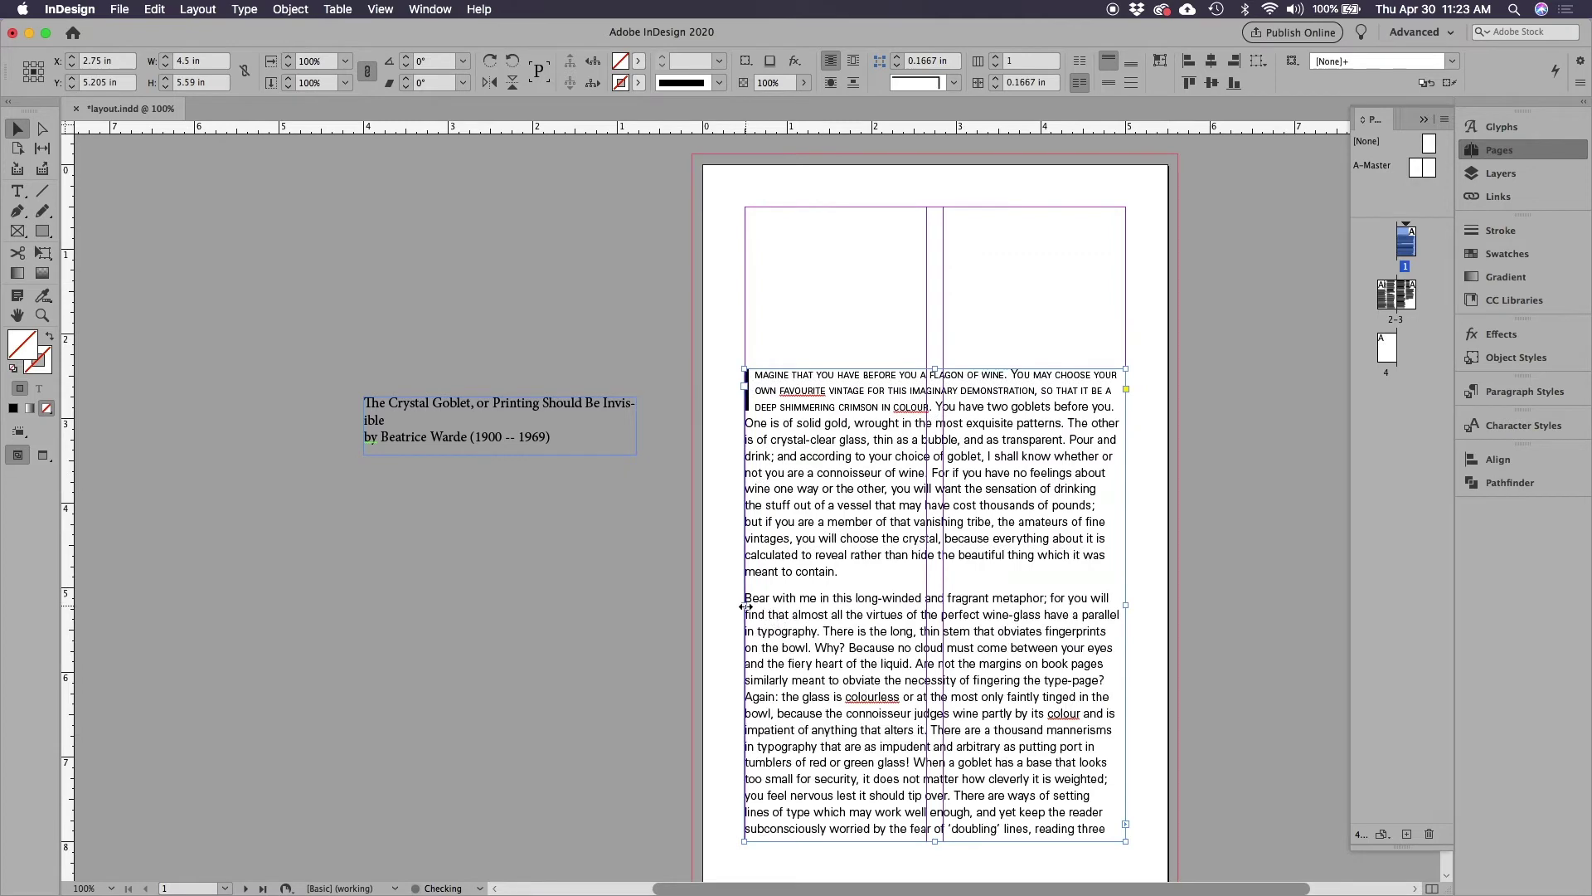
pyautogui.moveTo(744, 606); pyautogui.dragTo(943, 608)
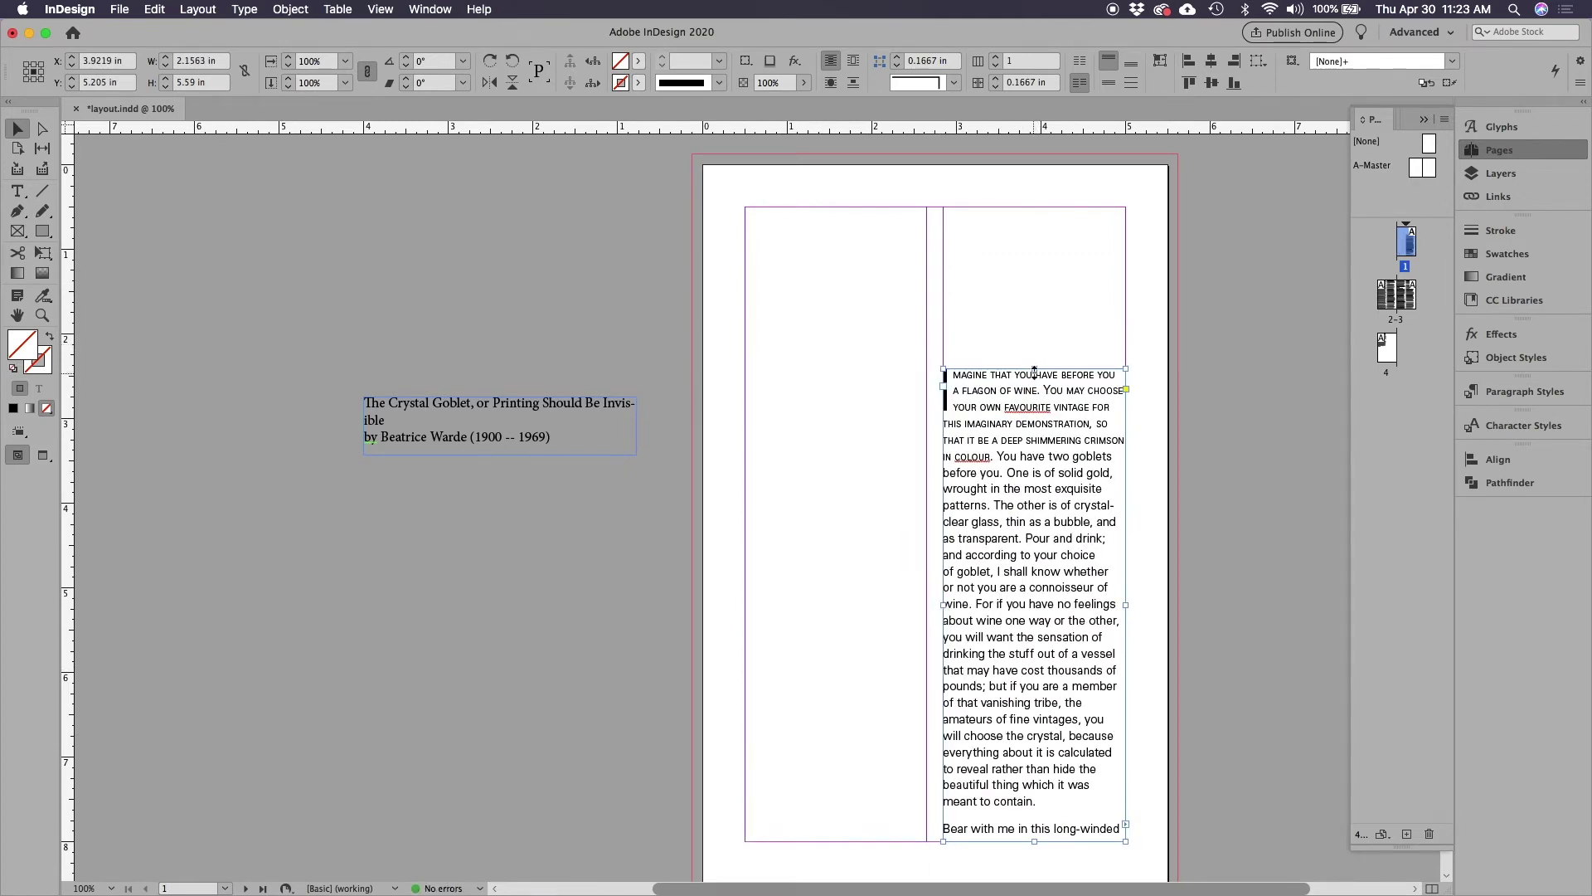
pyautogui.moveTo(1034, 369); pyautogui.dragTo(1035, 394)
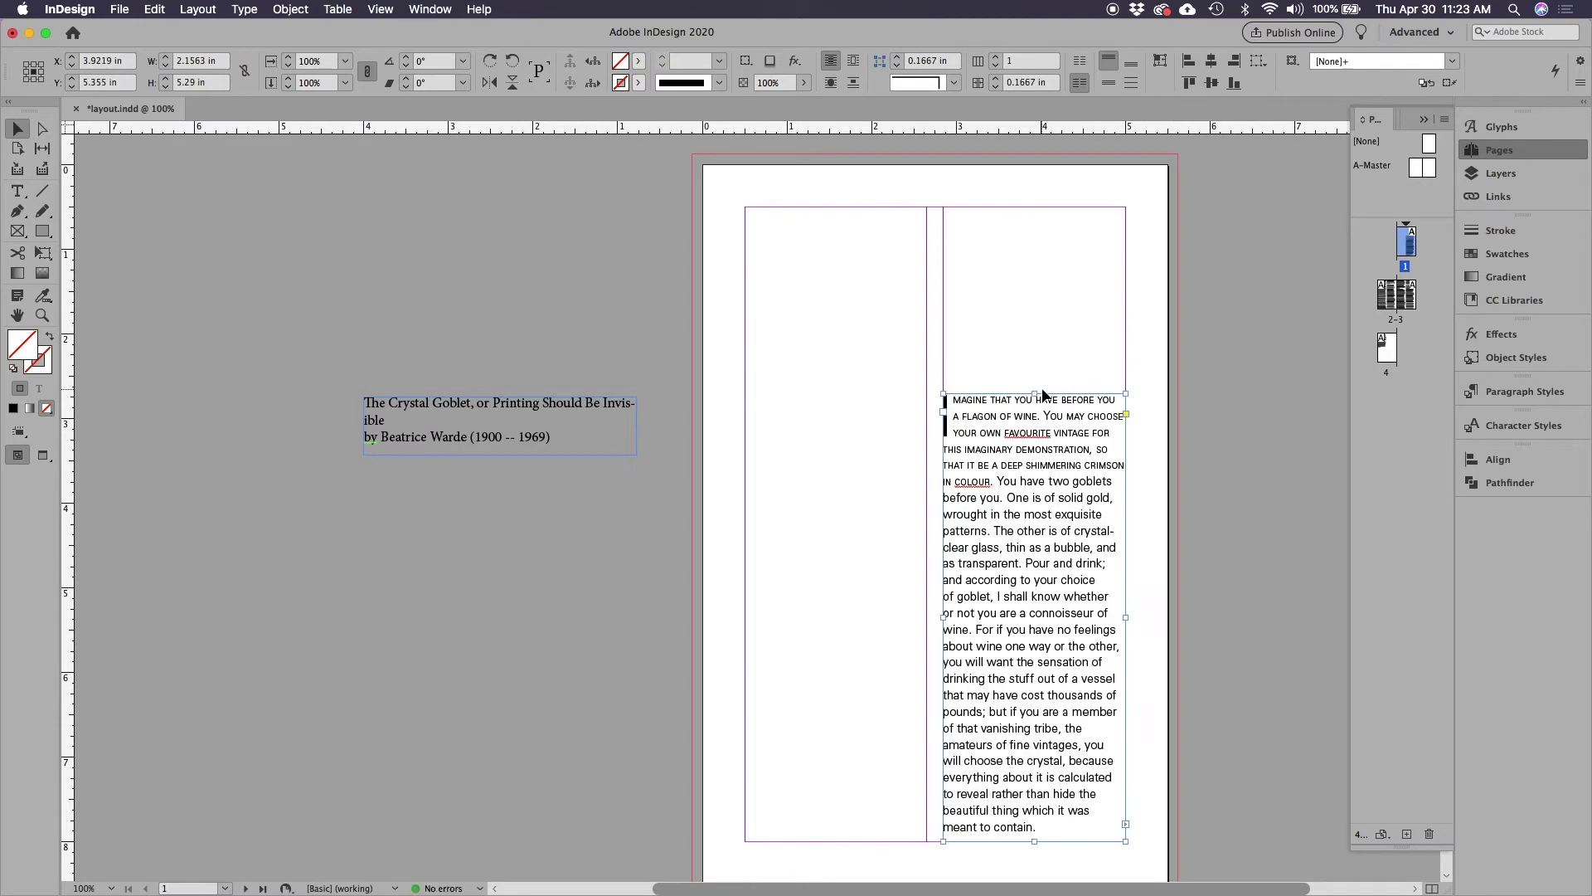
pyautogui.click(1018, 374)
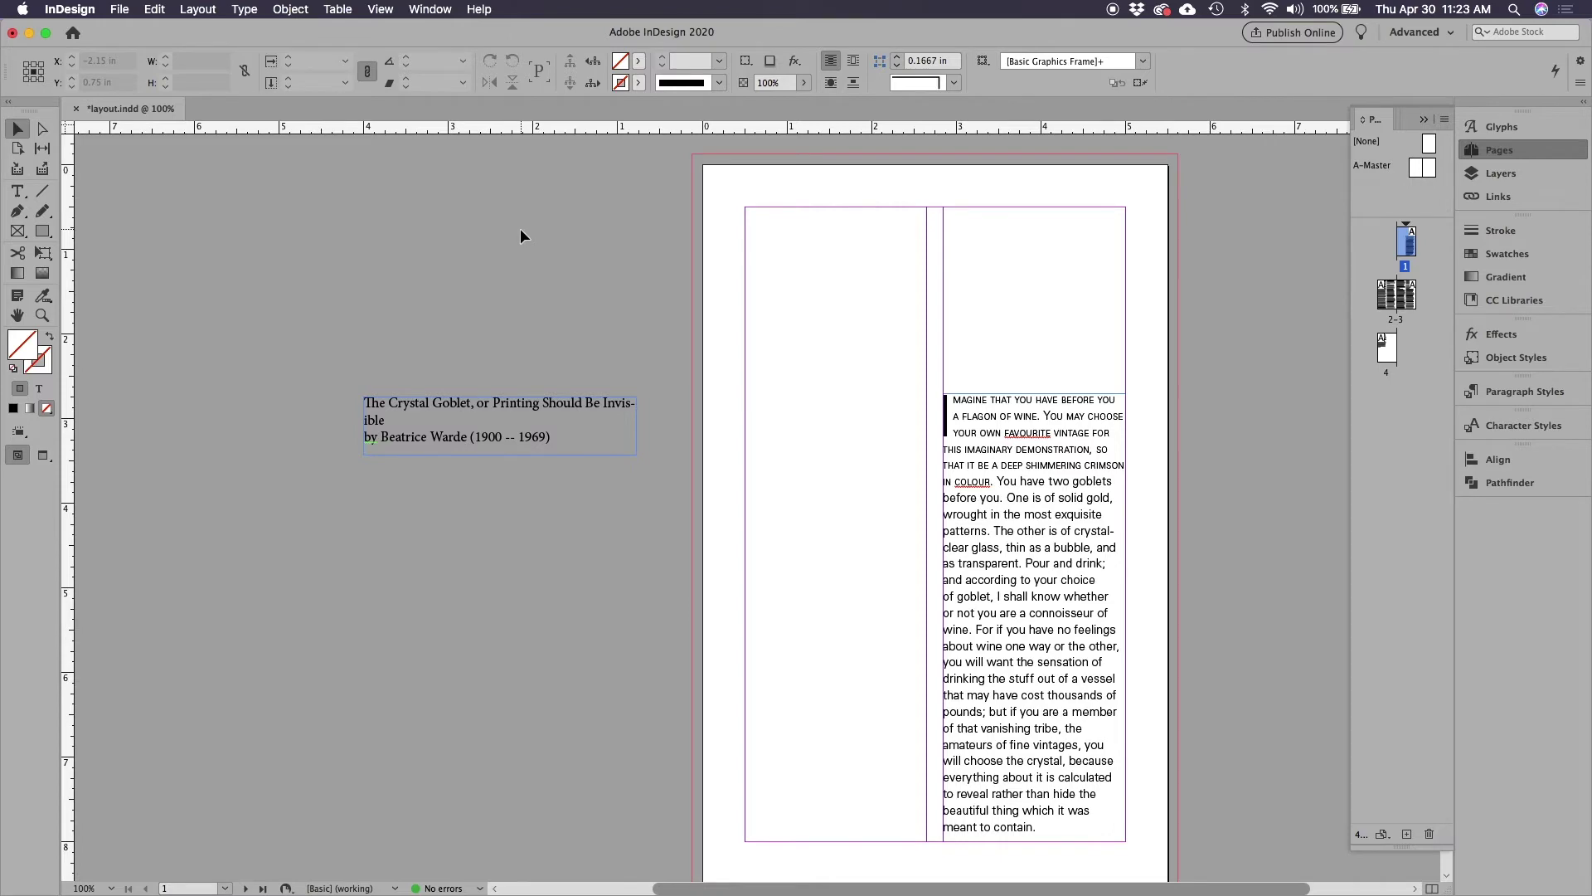
# - Try placing the wine glass JPG directly on page 1 without a prepared frame, and undo the placement
pyautogui.press('super+d')
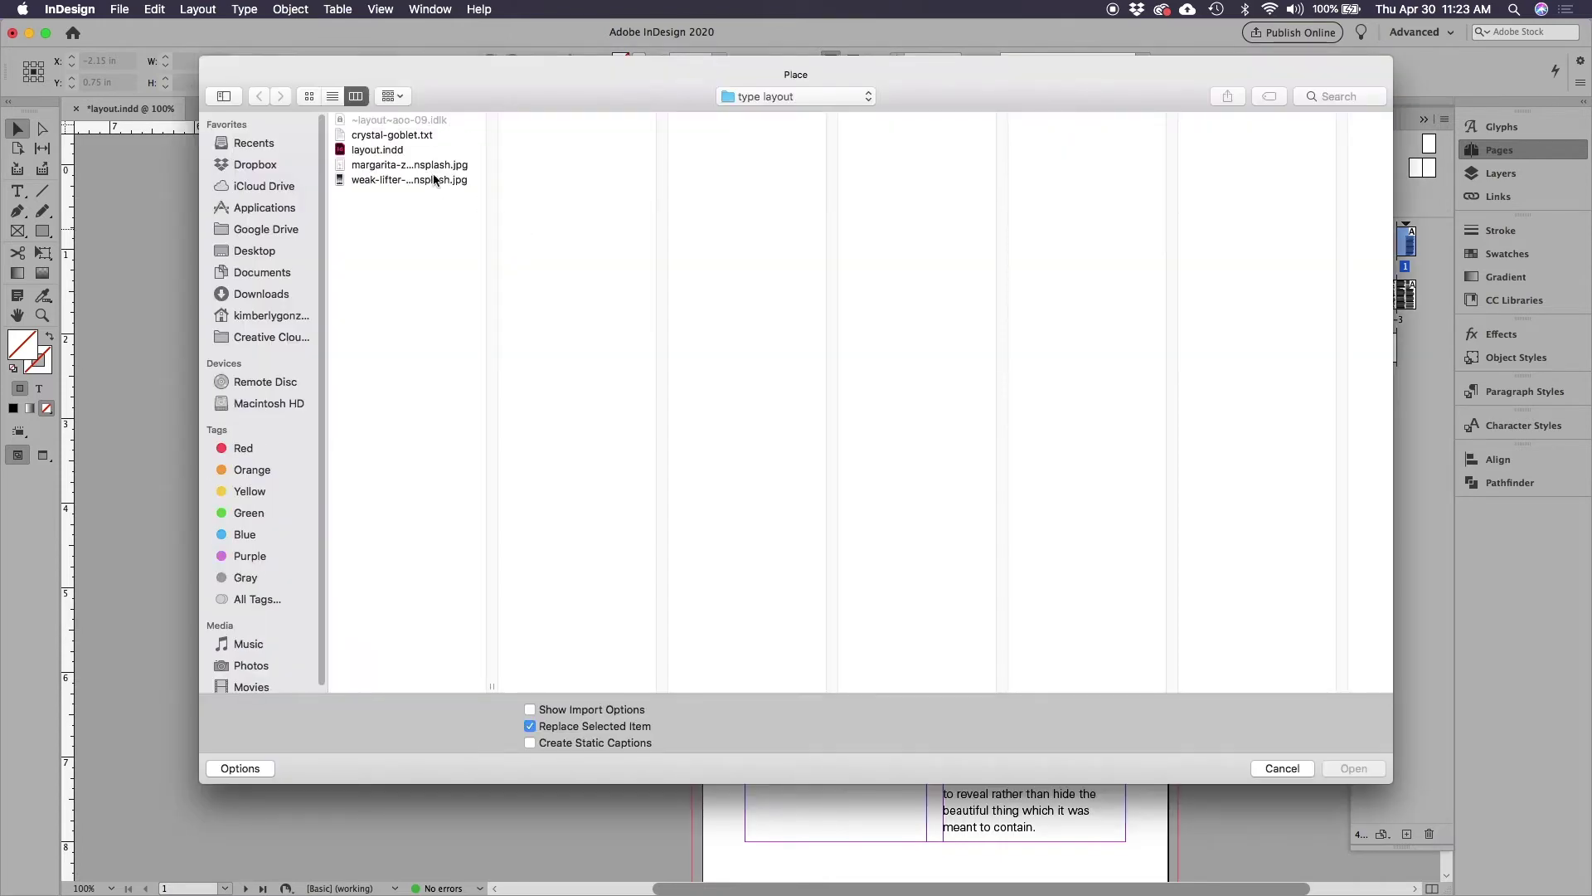
pyautogui.click(408, 166)
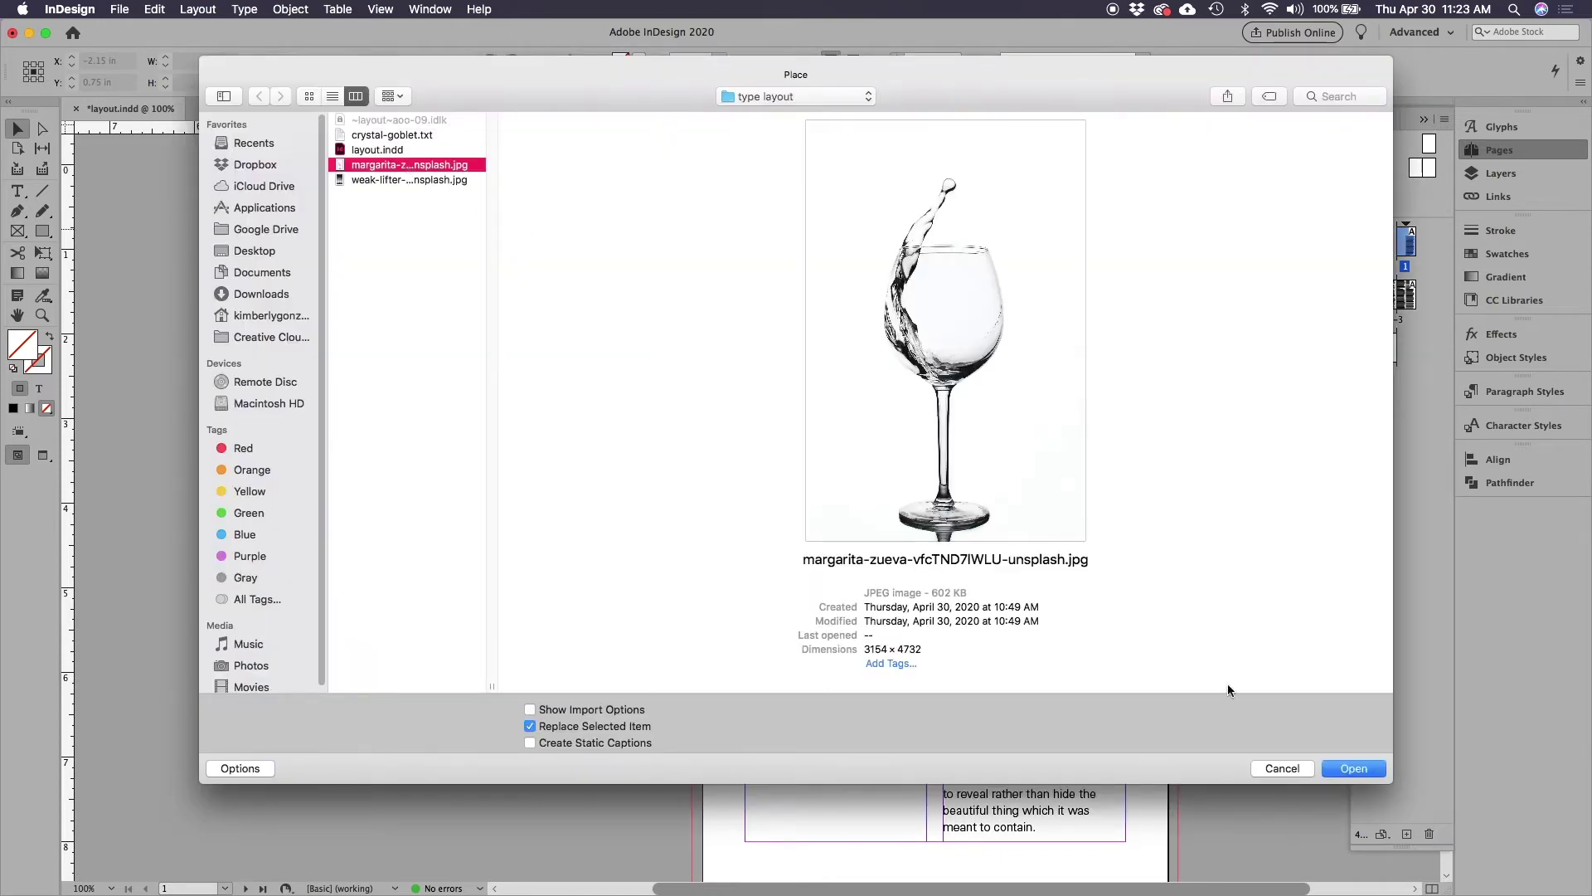
pyautogui.click(1337, 766)
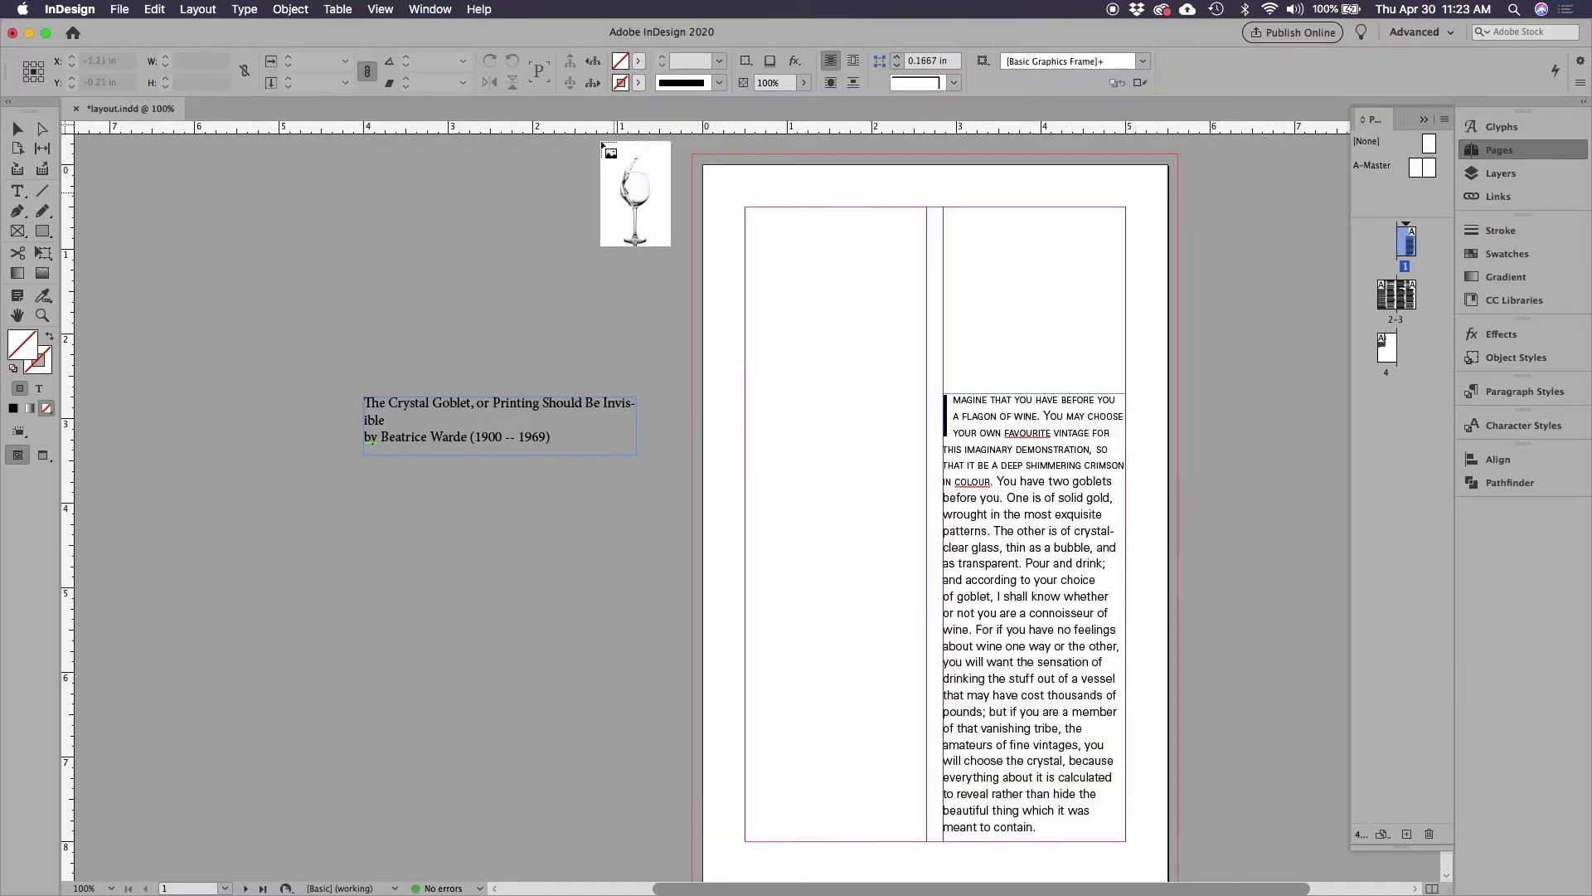
pyautogui.moveTo(639, 151); pyautogui.dragTo(864, 691)
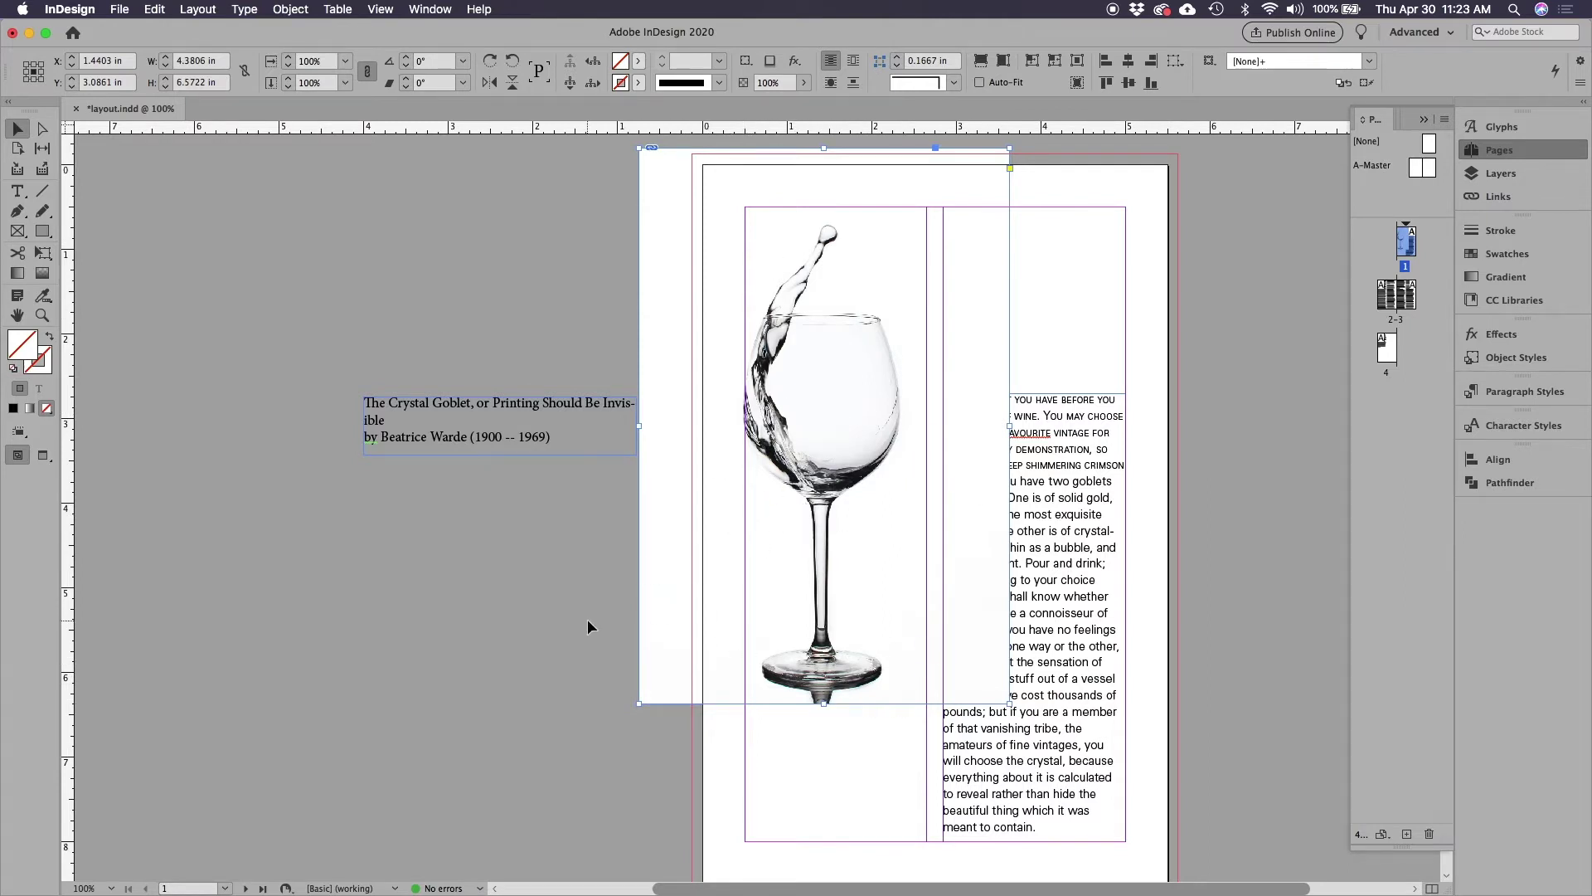
pyautogui.press('super+z')
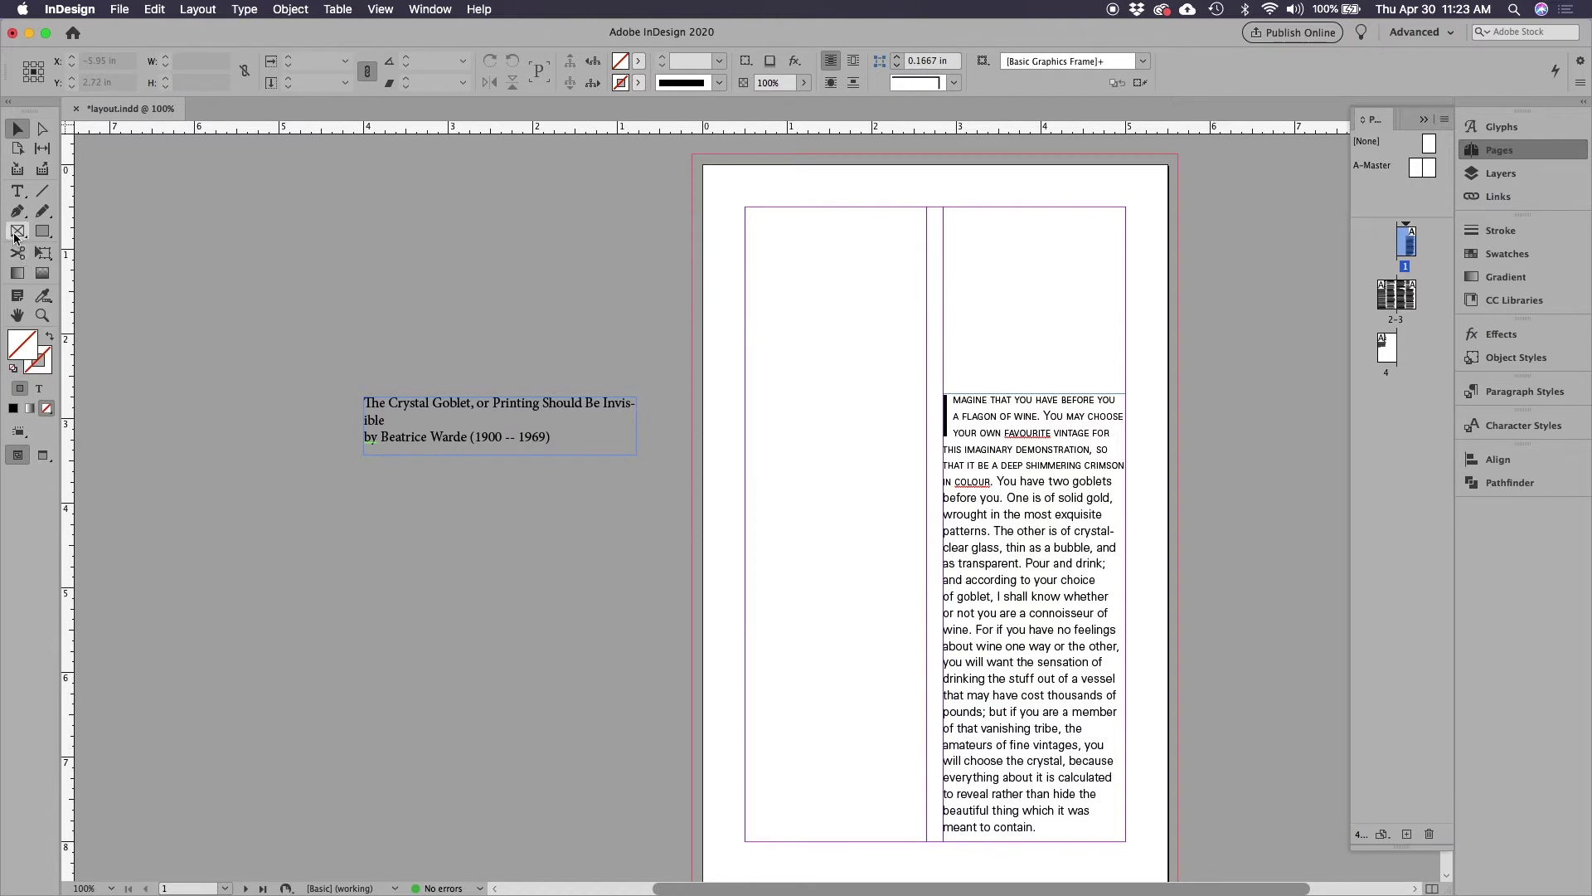
# - Draw a full-height rectangle frame from the outer bleed across page 1's first column, about 2.785 in wide and 8.75 in high
pyautogui.click(17, 232)
pyautogui.press('super+minus')
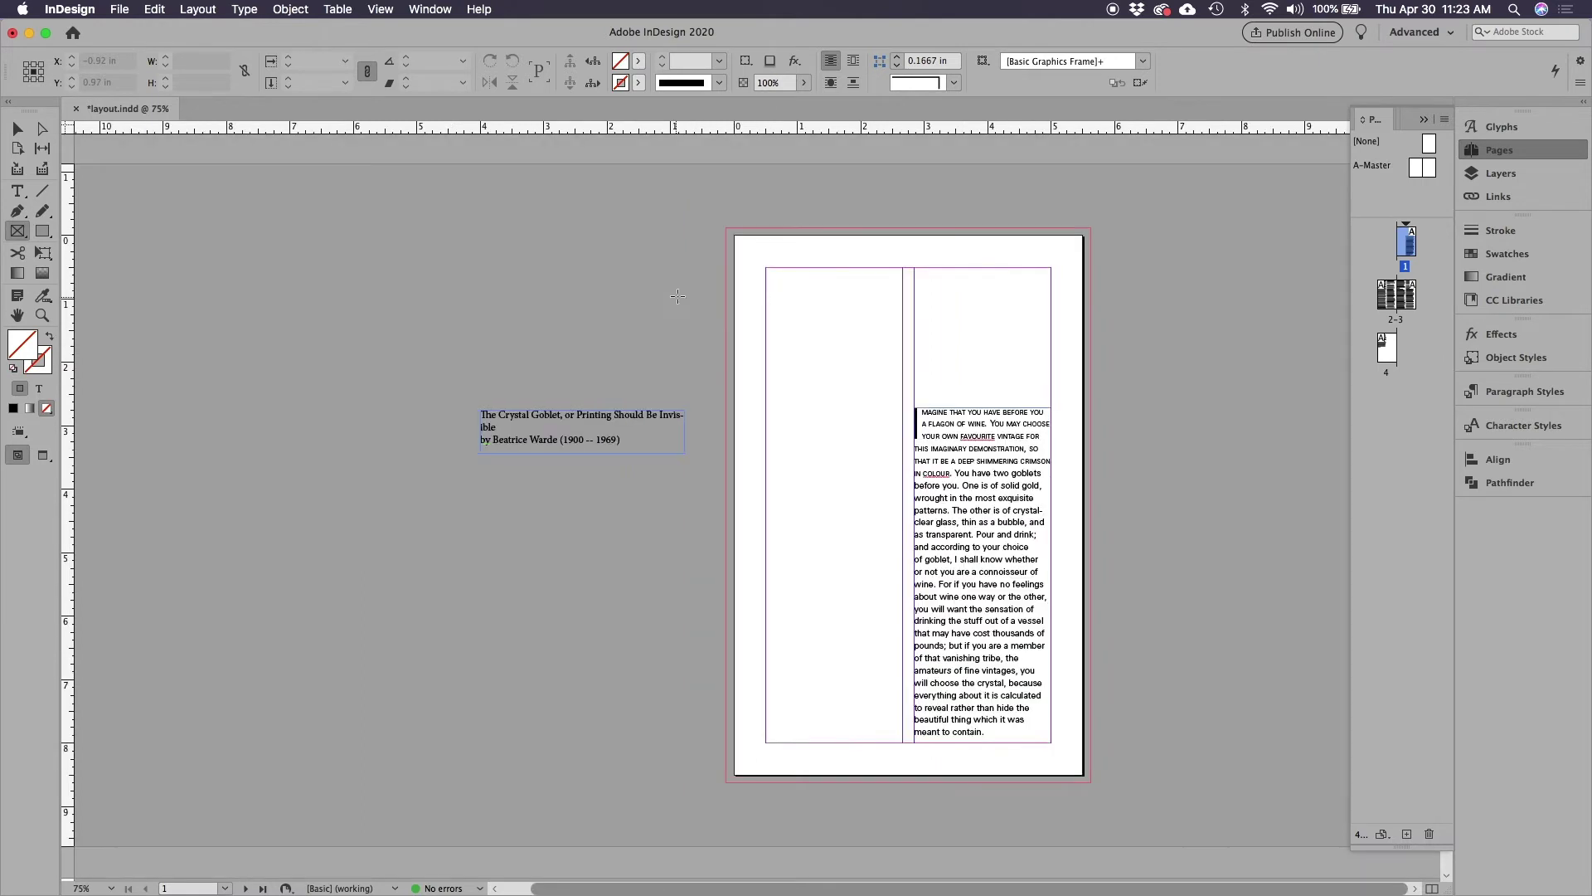
pyautogui.moveTo(732, 238); pyautogui.dragTo(904, 781)
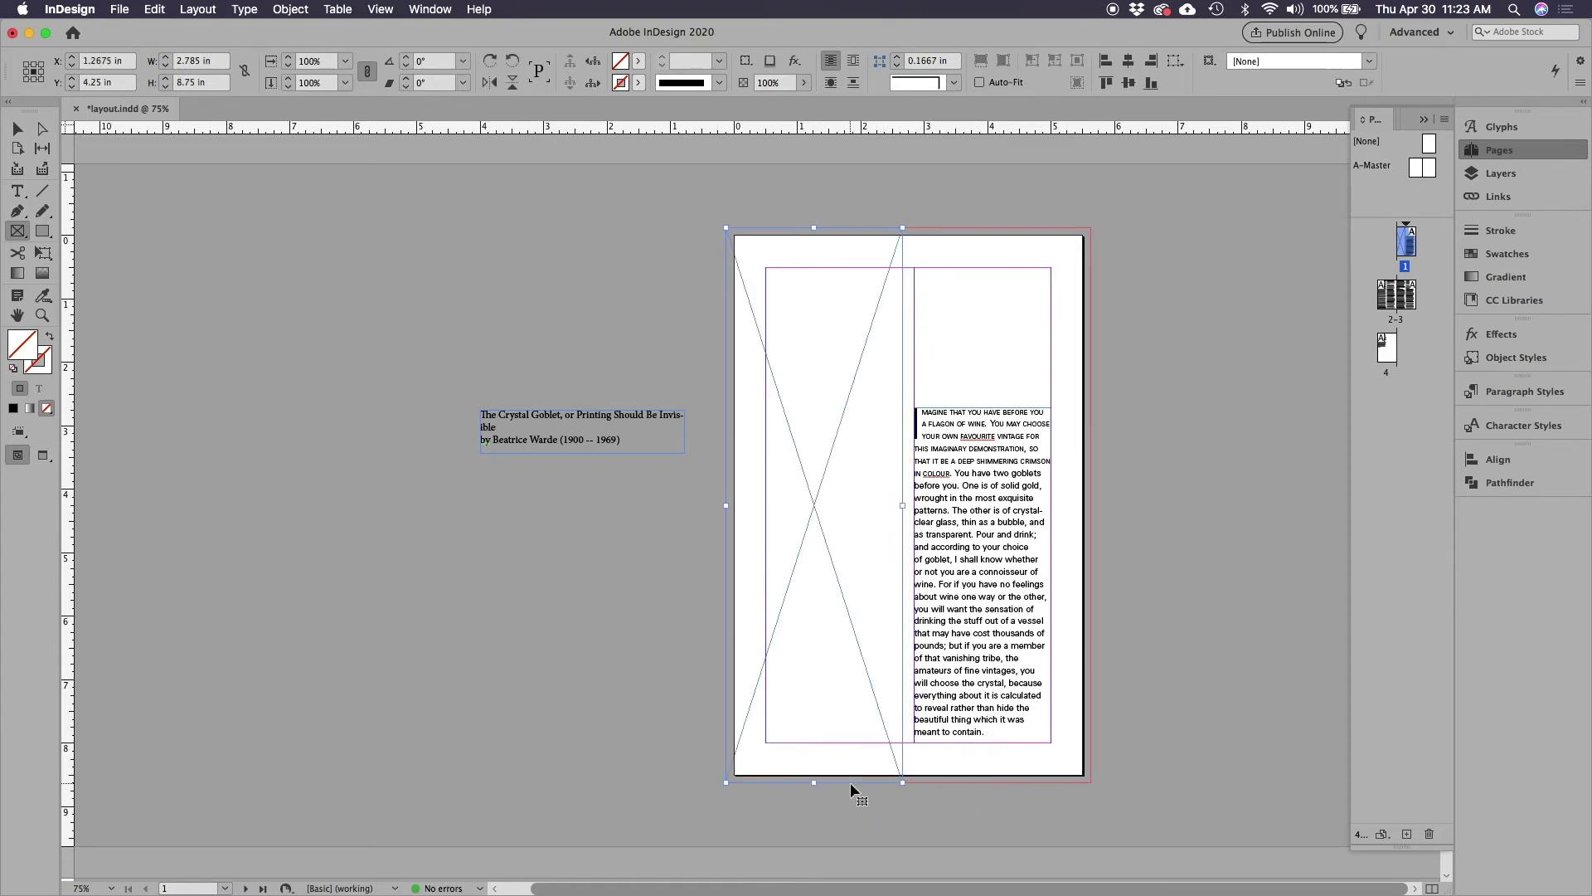
# - Place the wine glass JPG in the first-column frame and fit it with Fill Frame Proportionally
pyautogui.press('super+d')
pyautogui.click(432, 163)
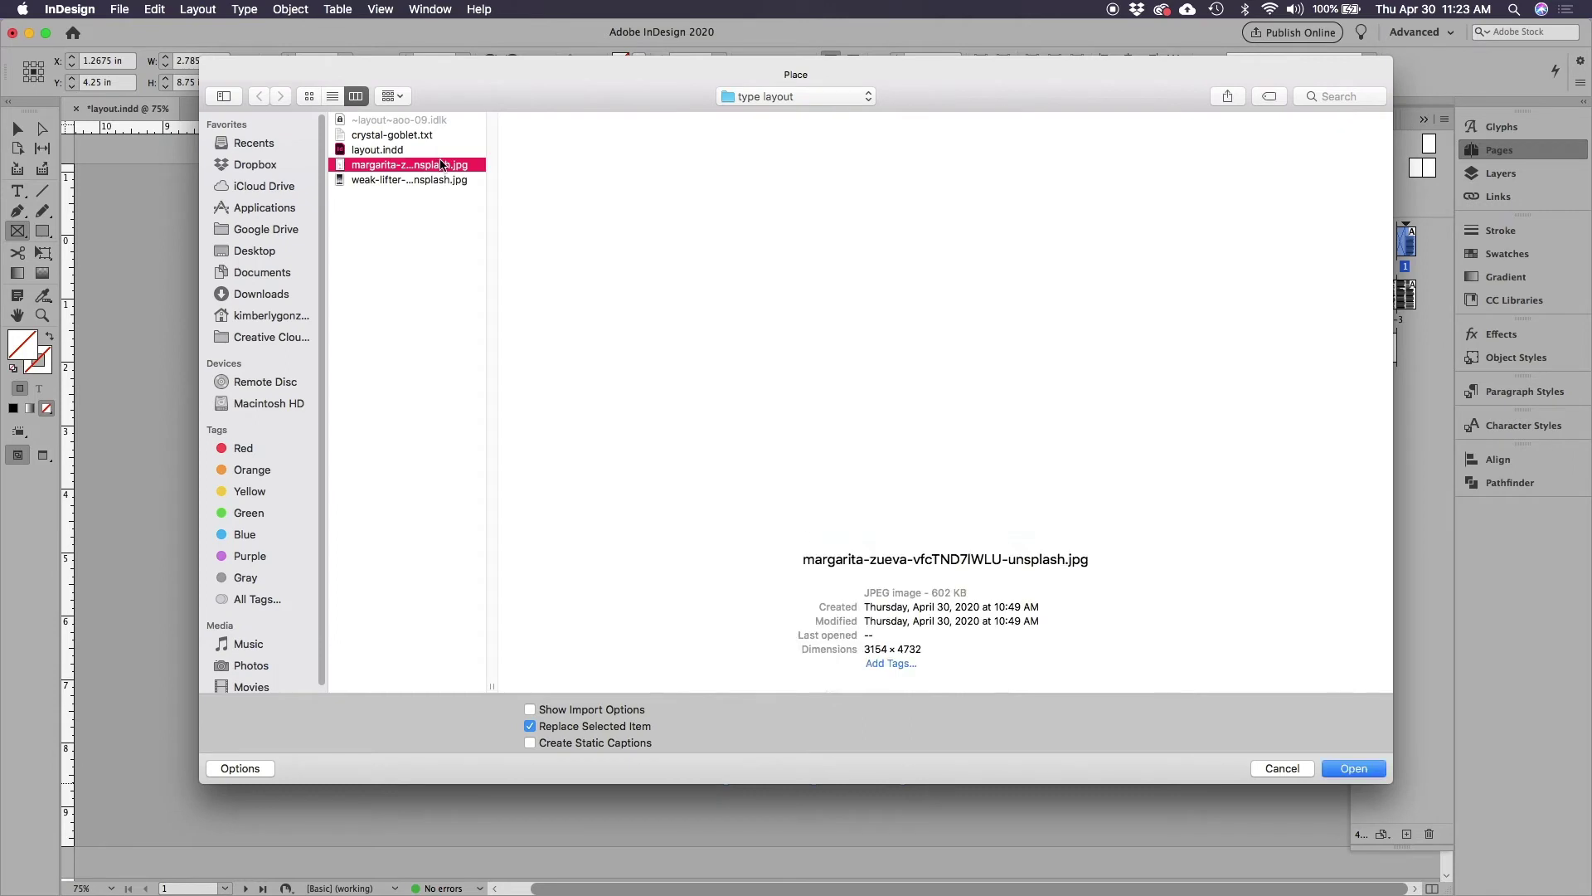
pyautogui.click(1350, 768)
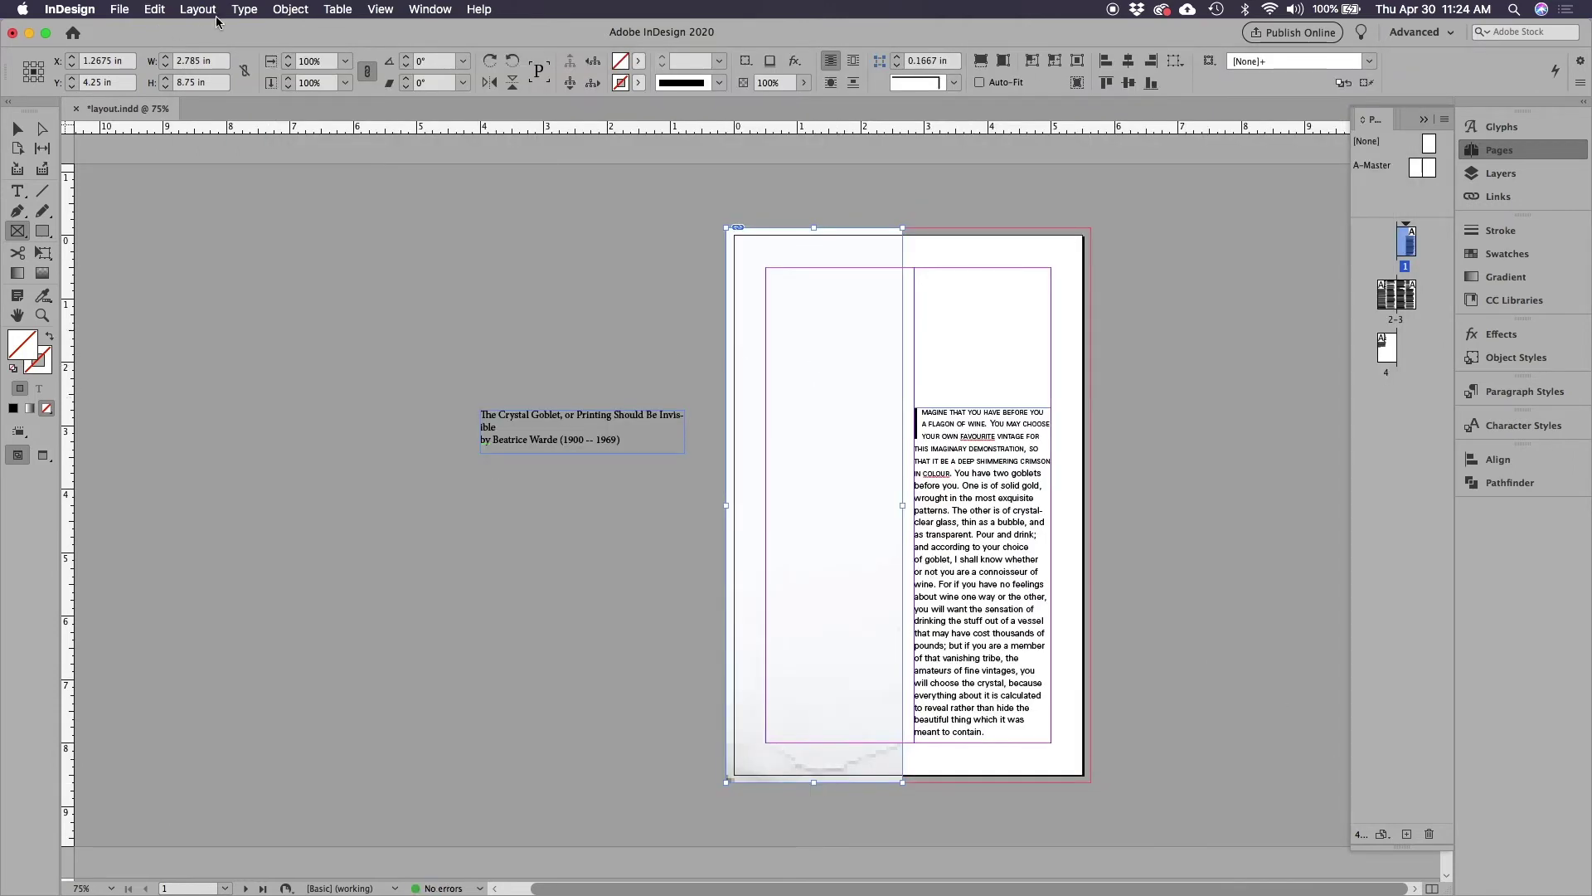
pyautogui.click(280, 12)
pyautogui.moveTo(384, 302)
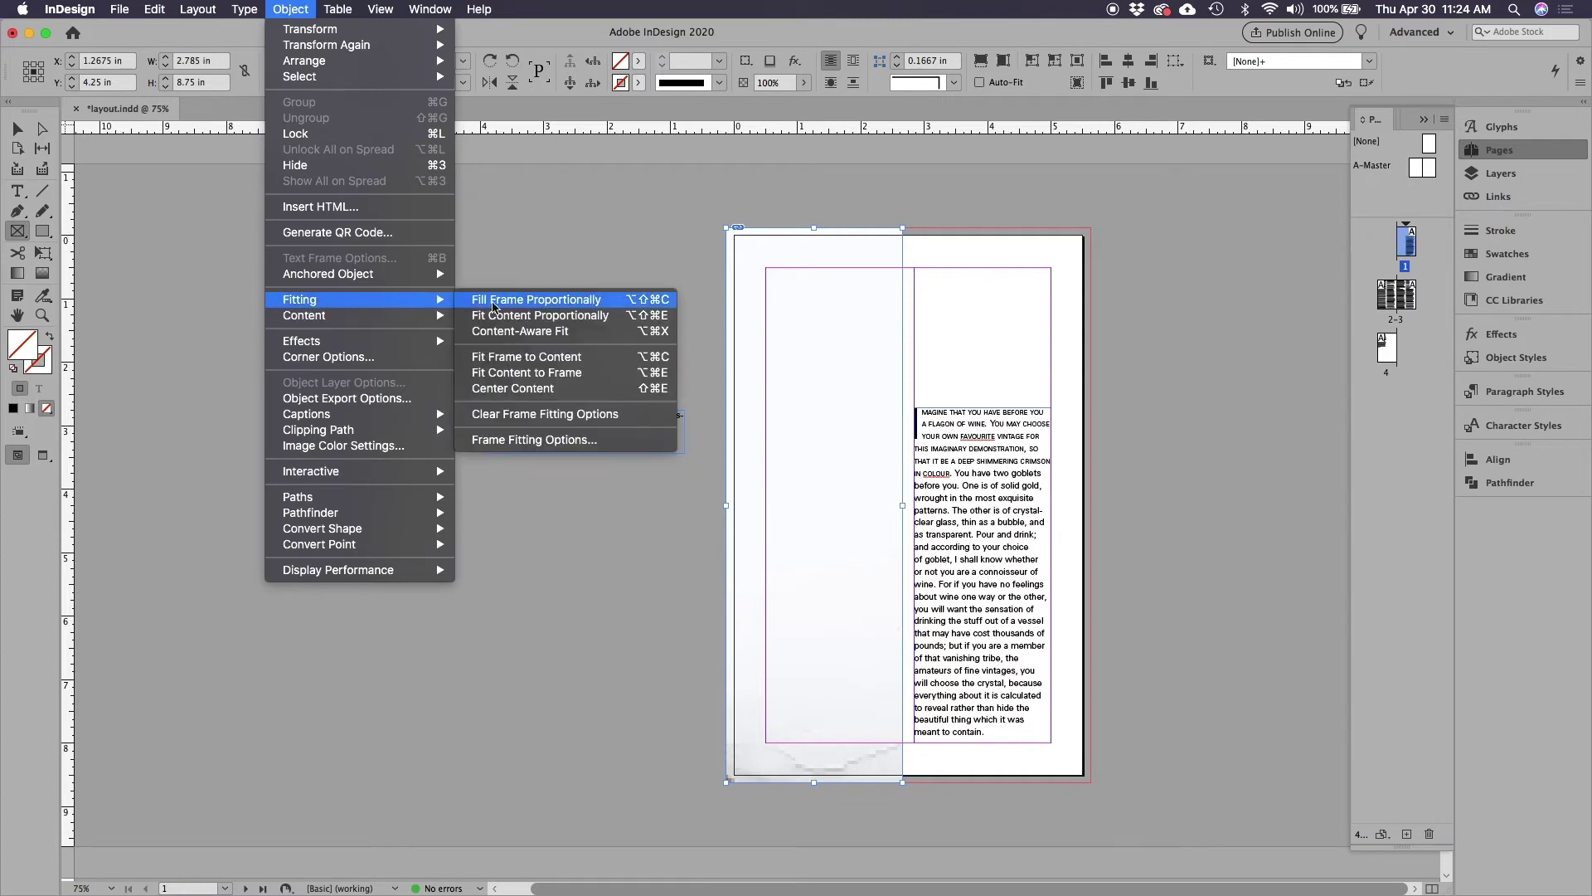
pyautogui.click(493, 306)
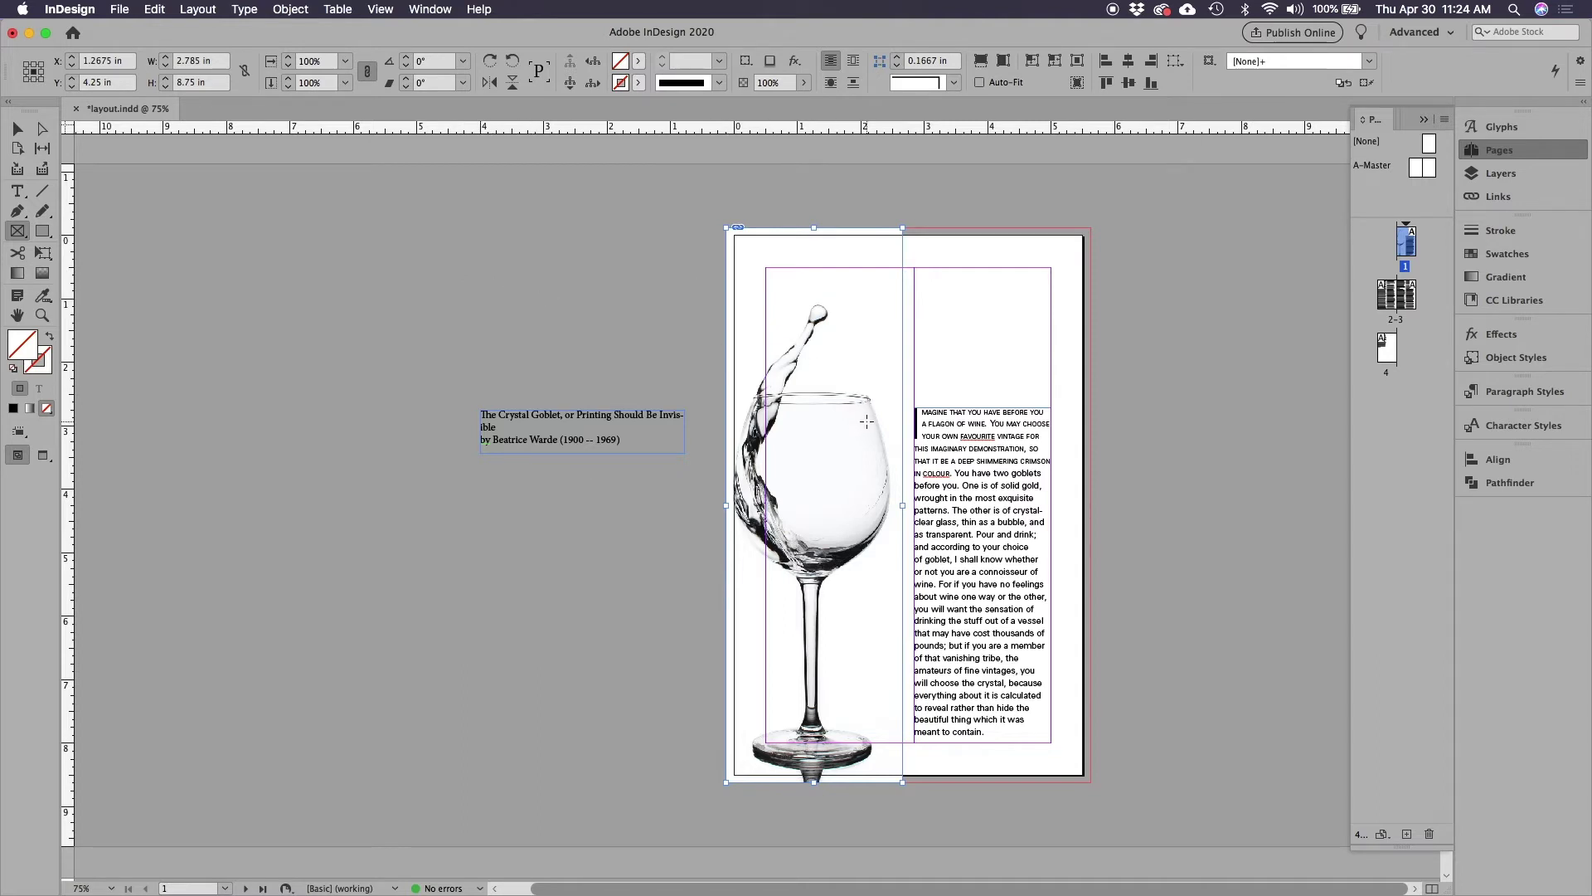
# - Mirror the wine glass image horizontally so the splash faces the text column, and preview the page without guides
pyautogui.click(17, 129)
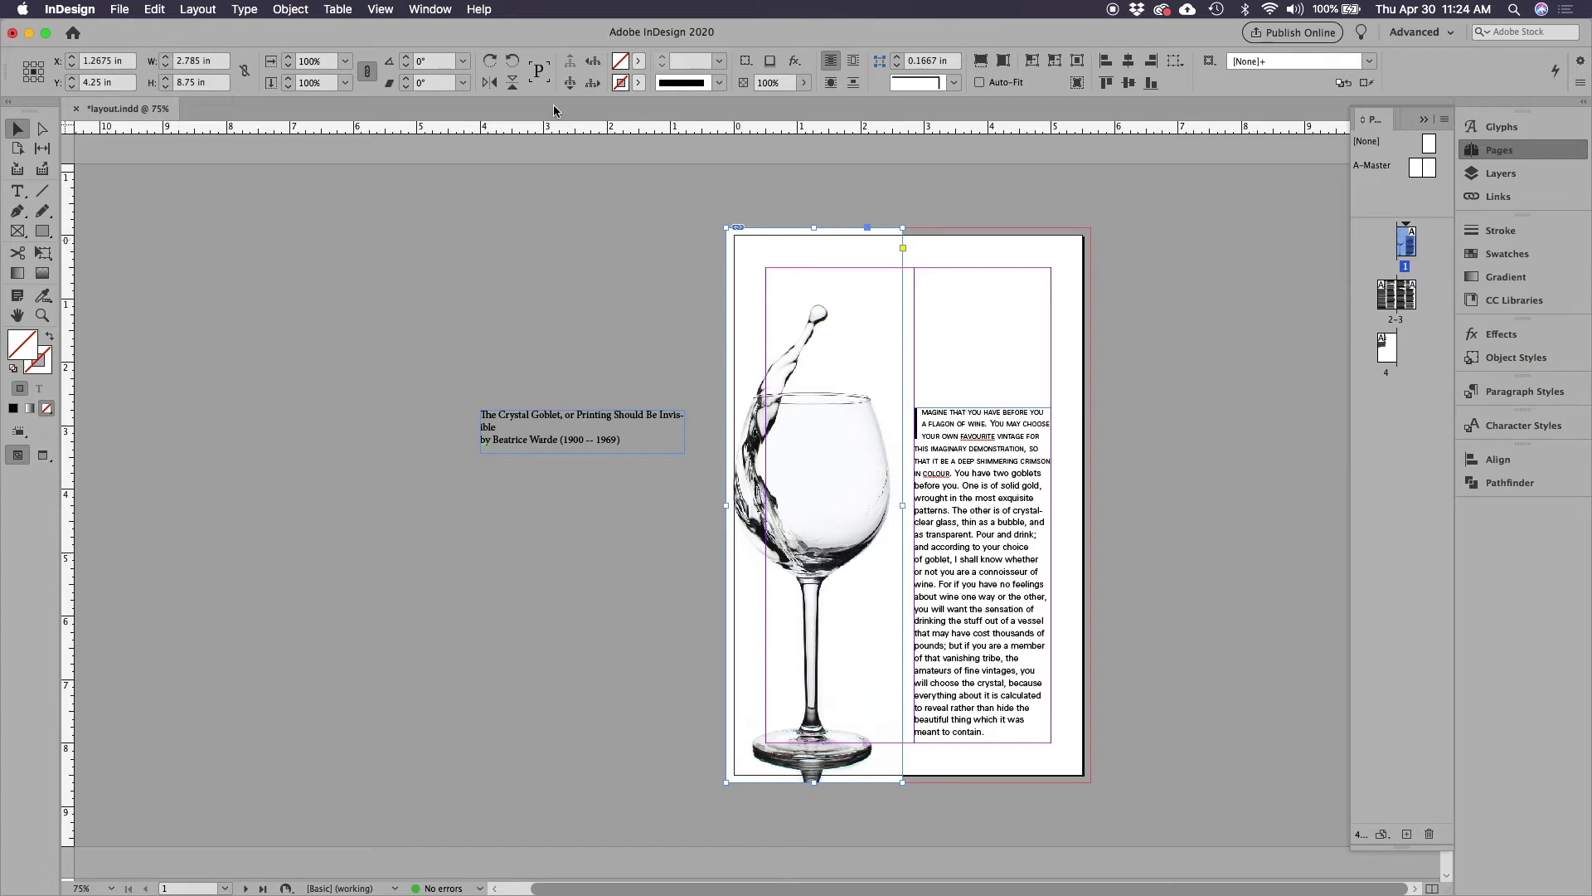
pyautogui.click(509, 84)
pyautogui.click(509, 82)
pyautogui.click(491, 85)
pyautogui.click(491, 86)
pyautogui.click(491, 86)
pyautogui.click(491, 86)
pyautogui.click(491, 87)
pyautogui.click(553, 271)
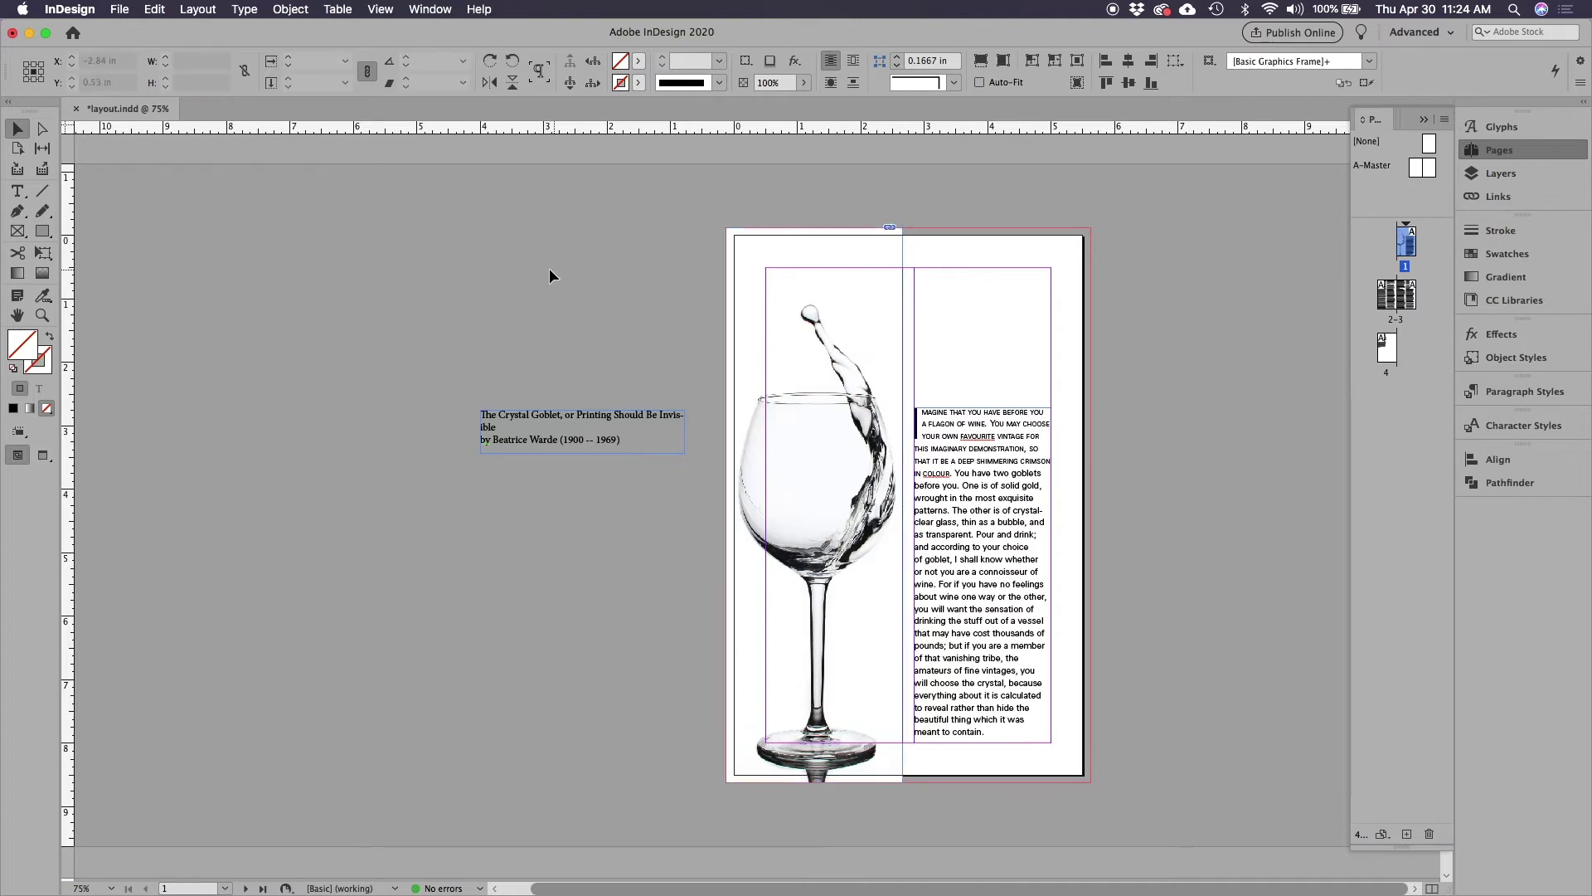
pyautogui.press('w')
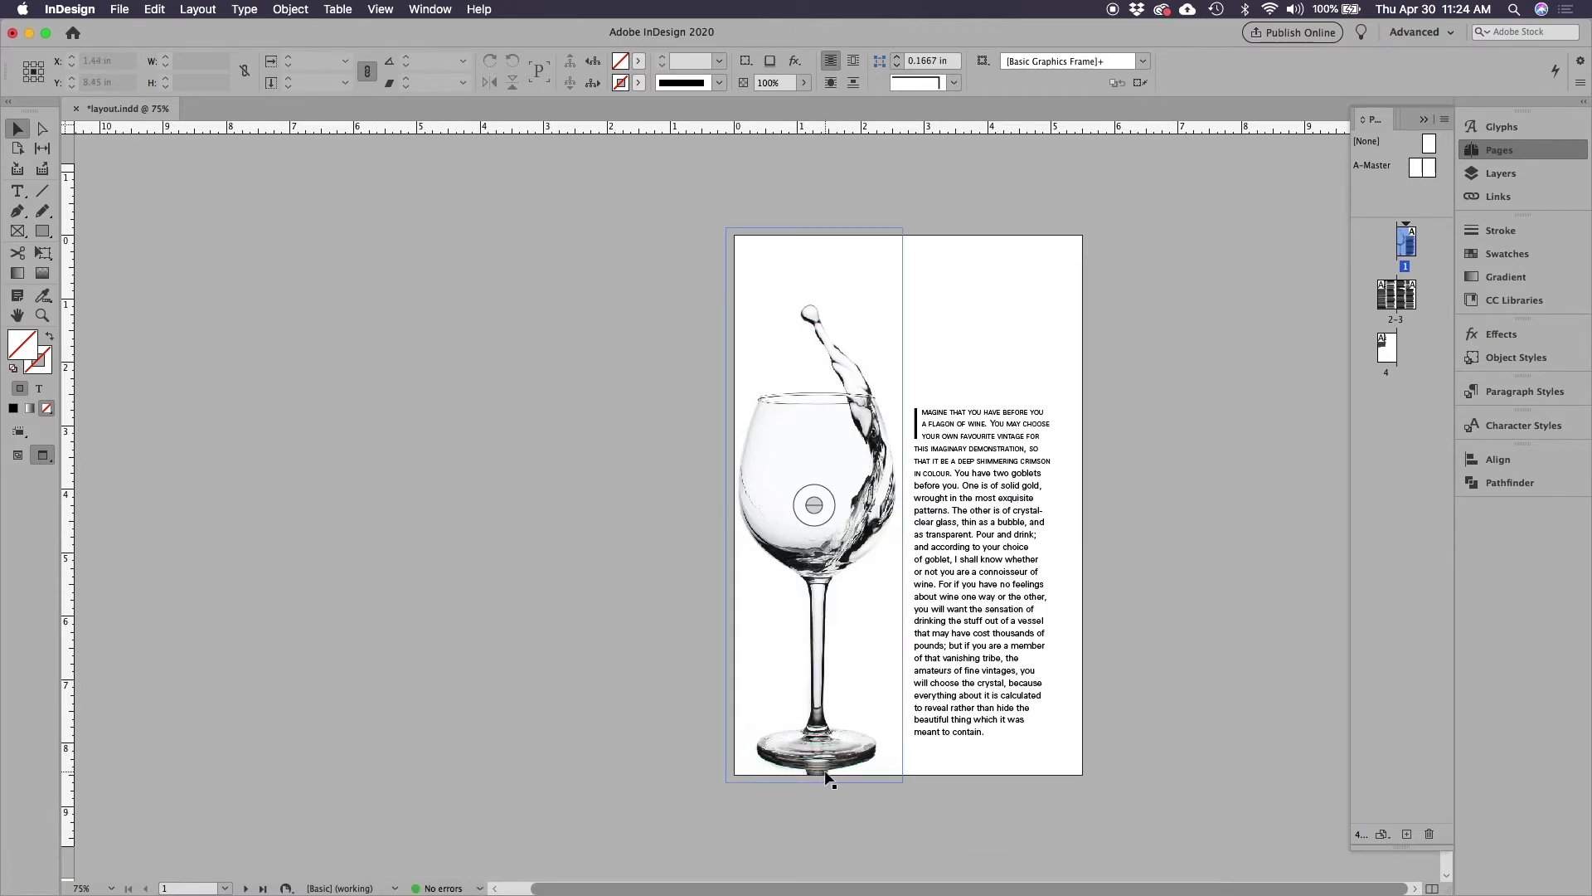
# - Try shifting the glass image upward inside its frame, and move it back down to the frame's bottom edge
pyautogui.click(829, 734)
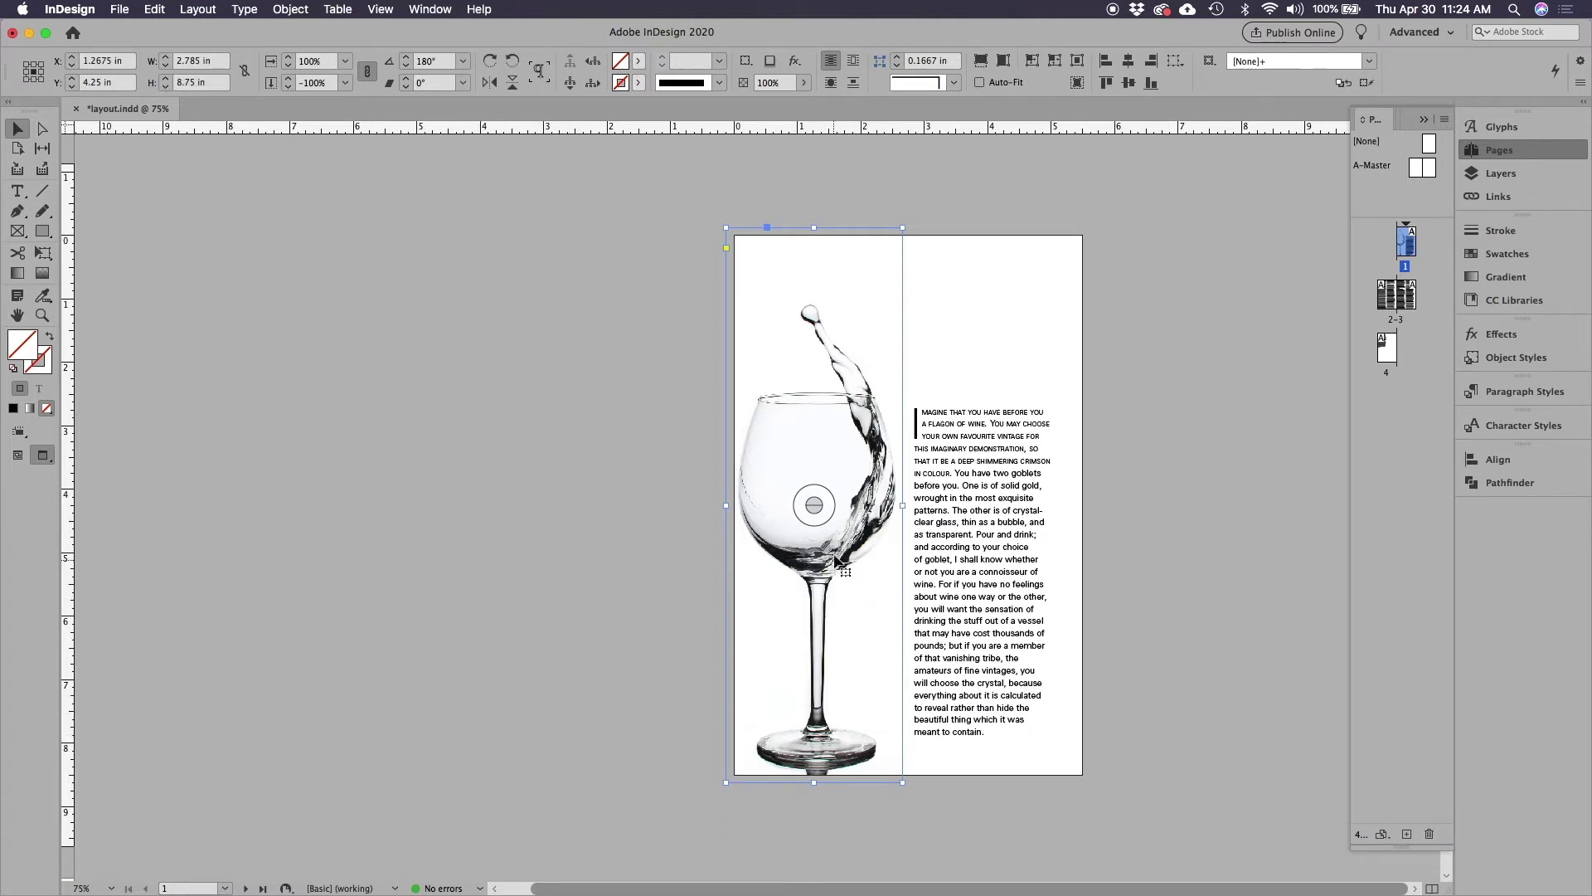
pyautogui.click(813, 505)
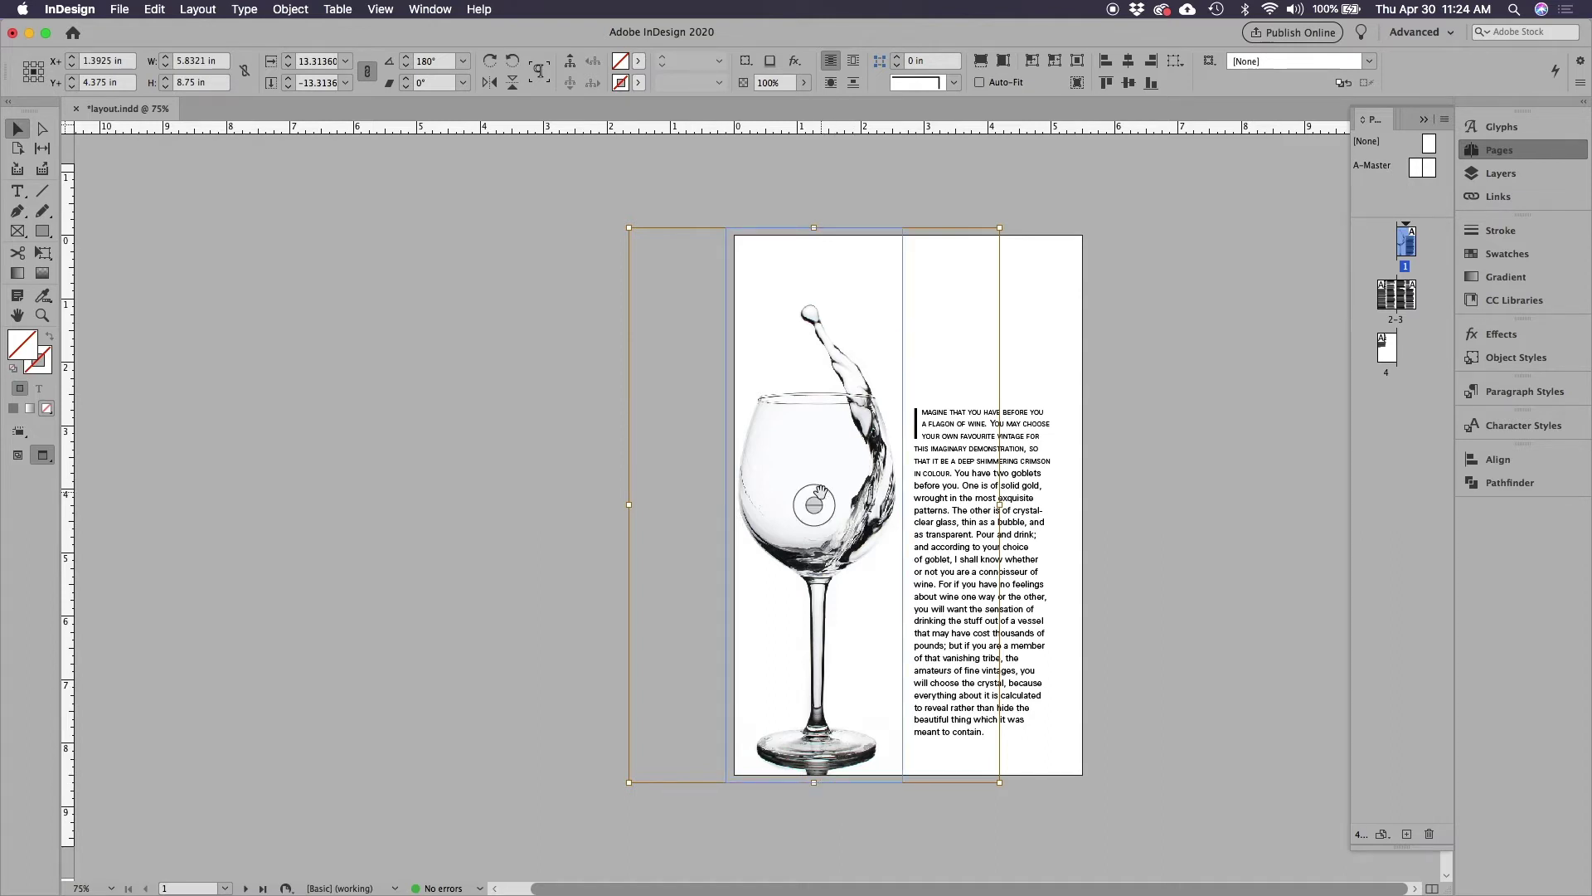
pyautogui.hotkey('shift', 'Up')
pyautogui.hotkey('shift', 'Up')
pyautogui.hotkey('shift', 'Up')
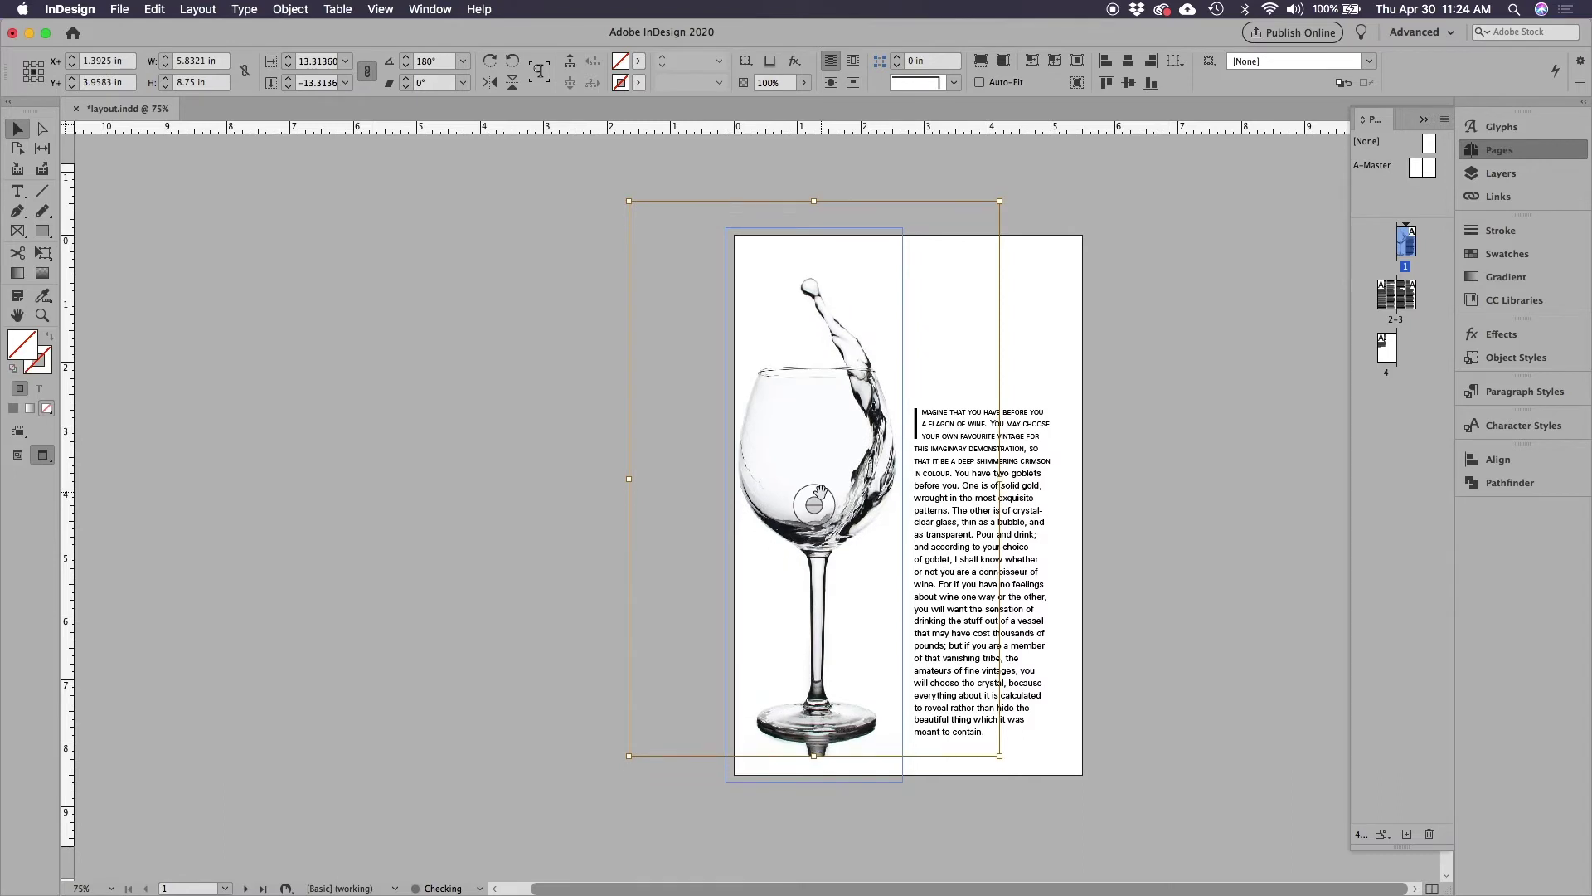
pyautogui.hotkey('shift', 'Down')
pyautogui.hotkey('shift', 'Down')
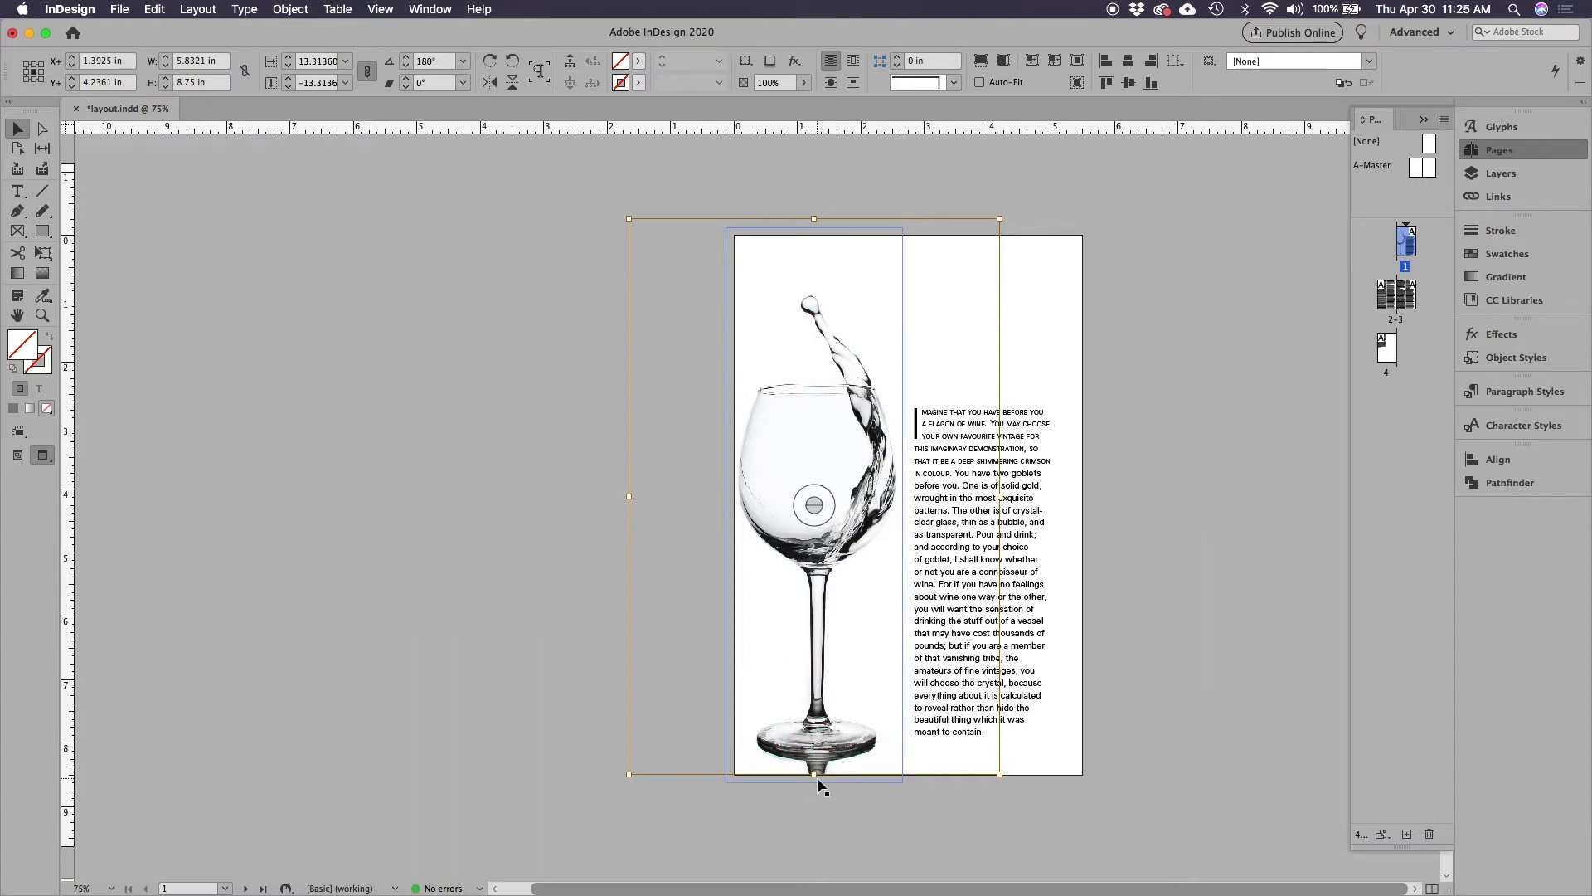
pyautogui.hotkey('shift', 'Down')
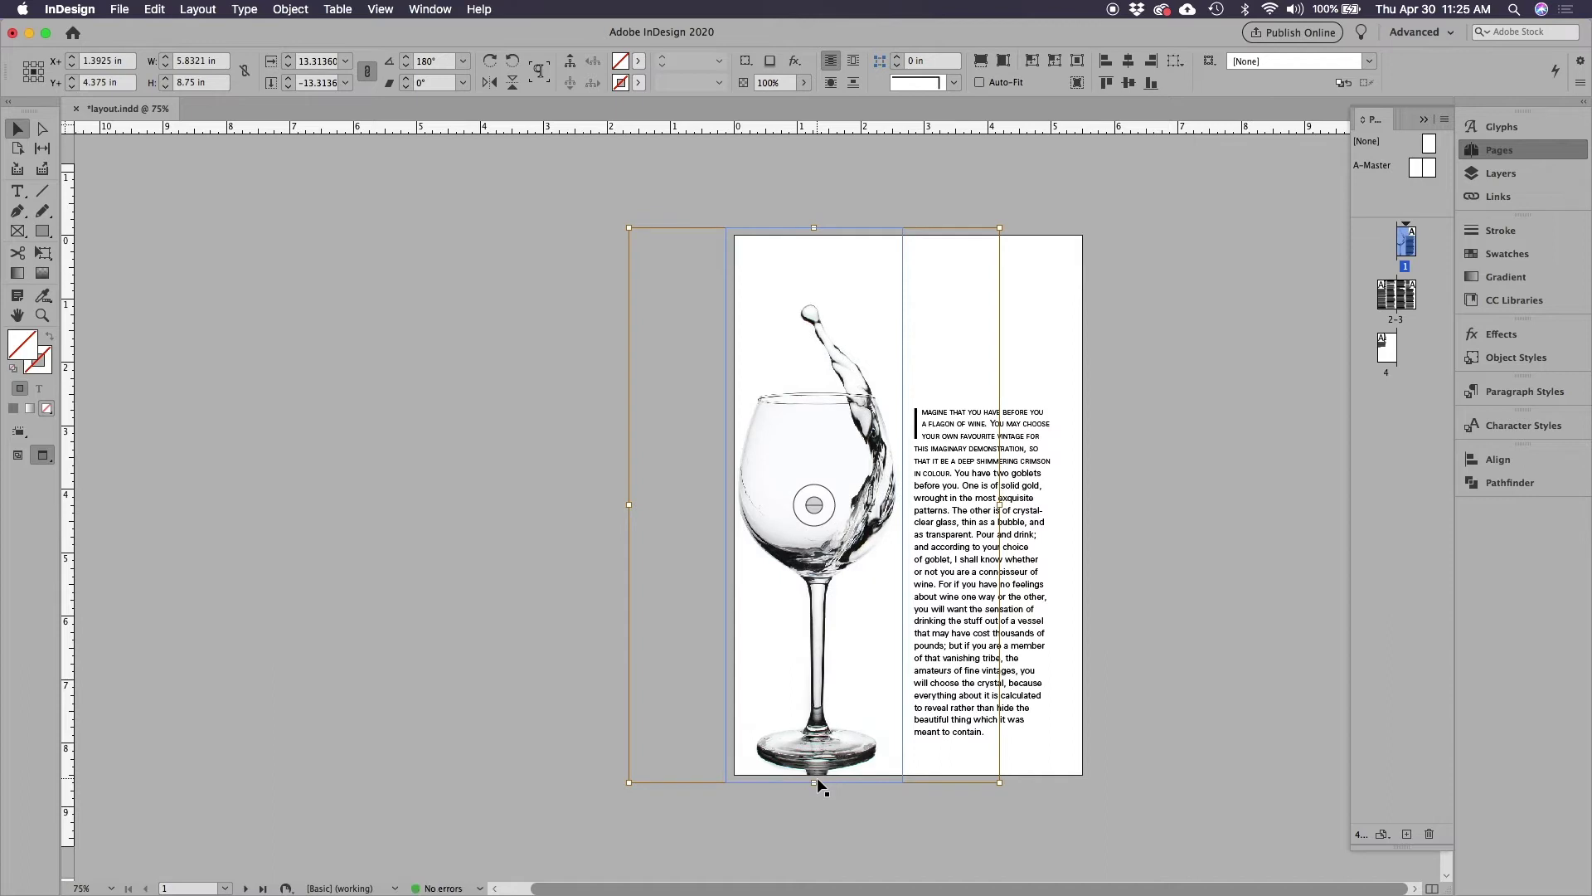
pyautogui.click(519, 576)
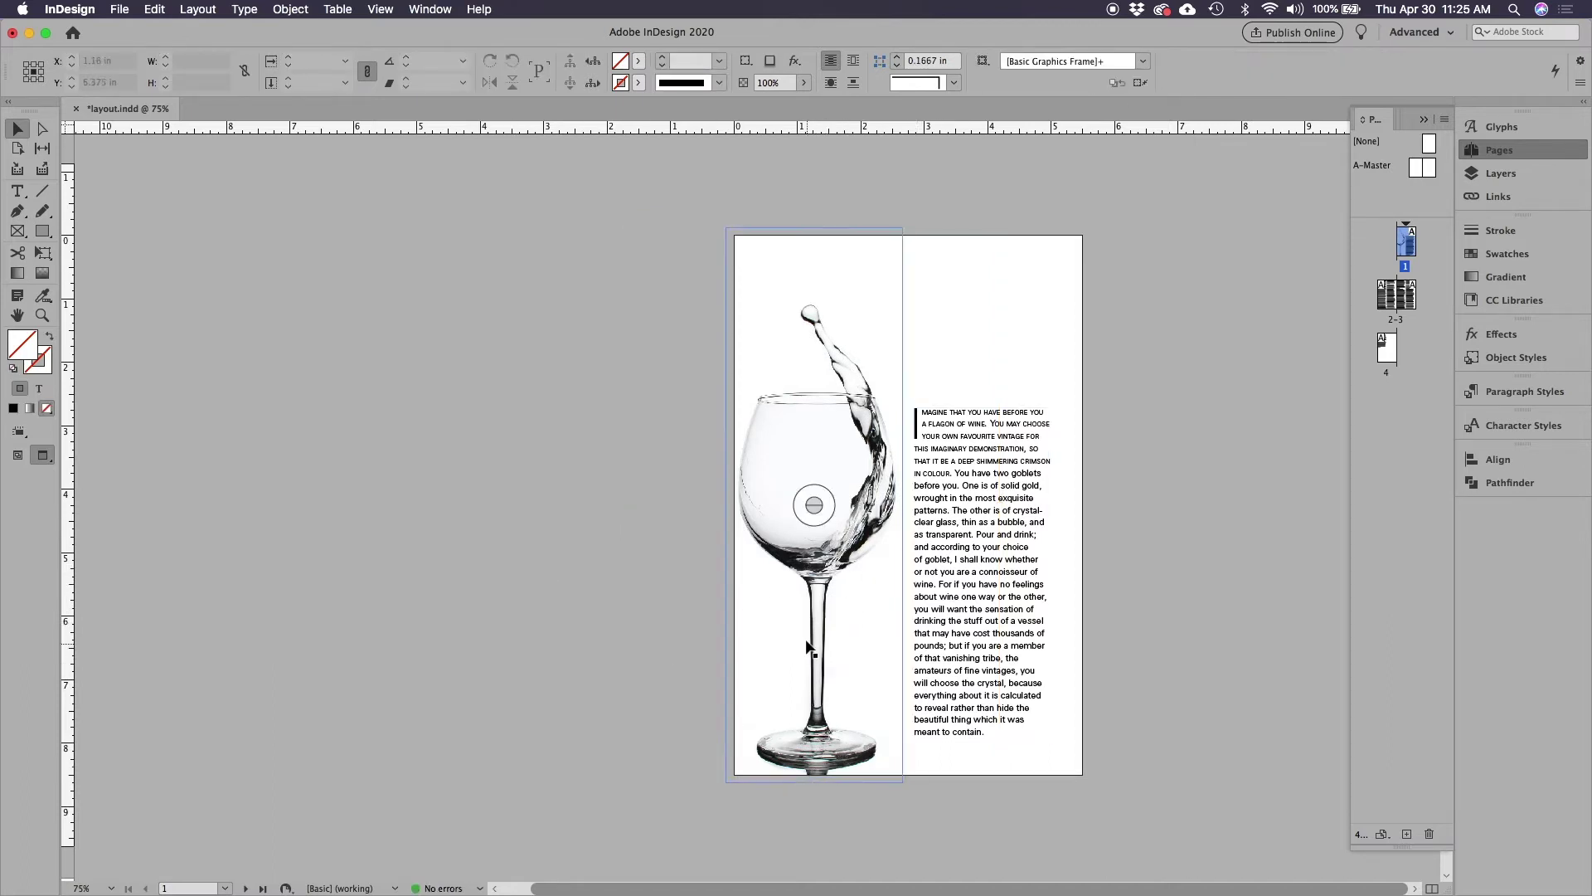
# - Nudge the wine glass frame toward the text column to an X position of 1.5036 in
pyautogui.click(868, 540)
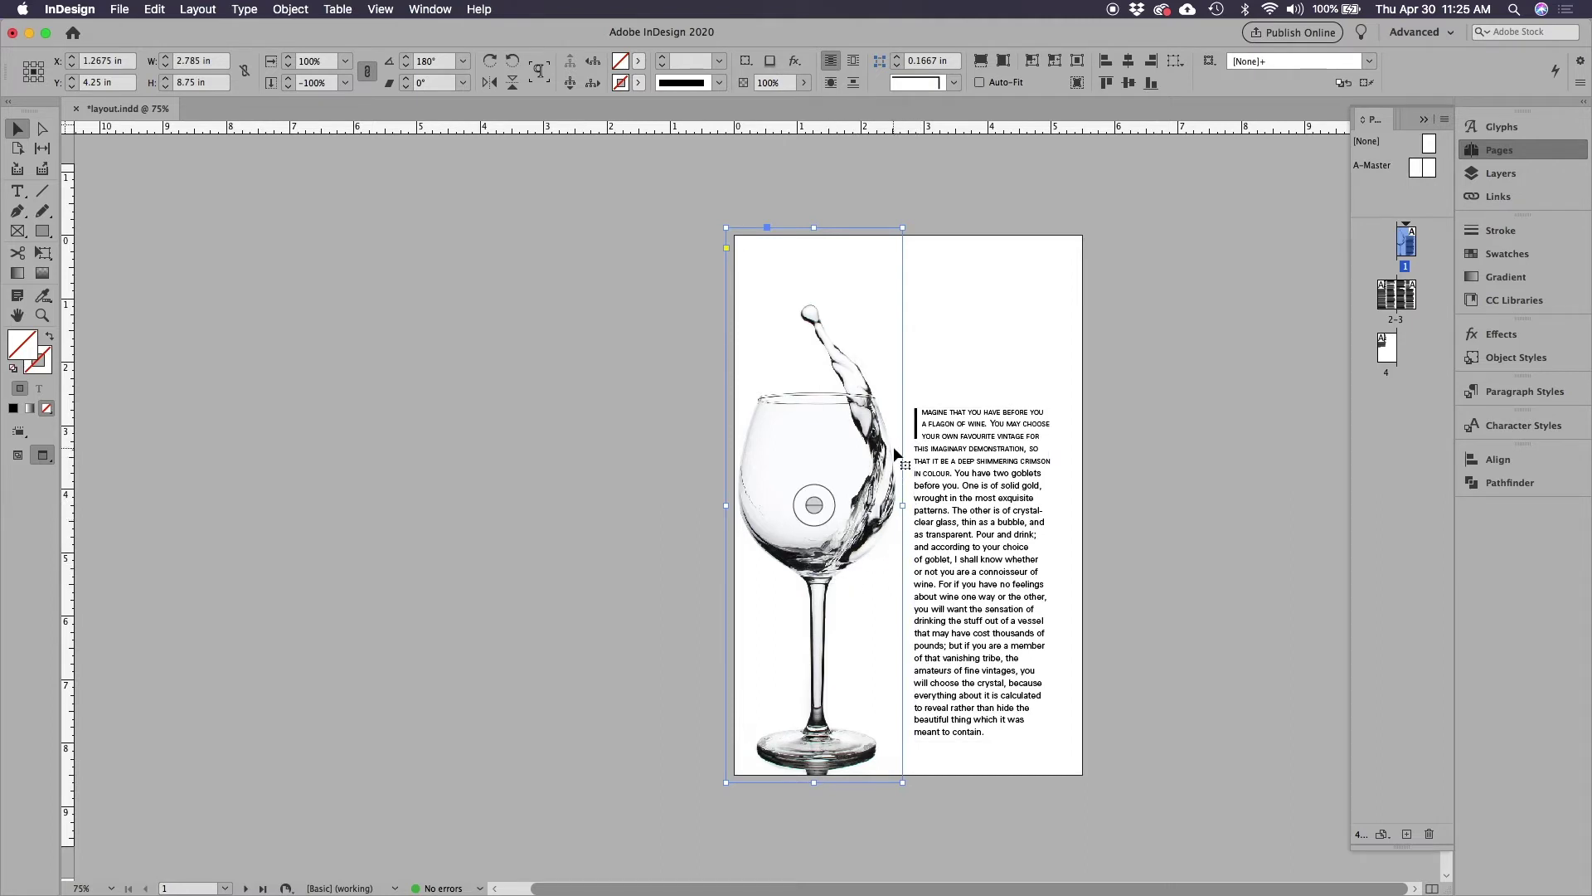
pyautogui.press('Right')
pyautogui.press('Right')
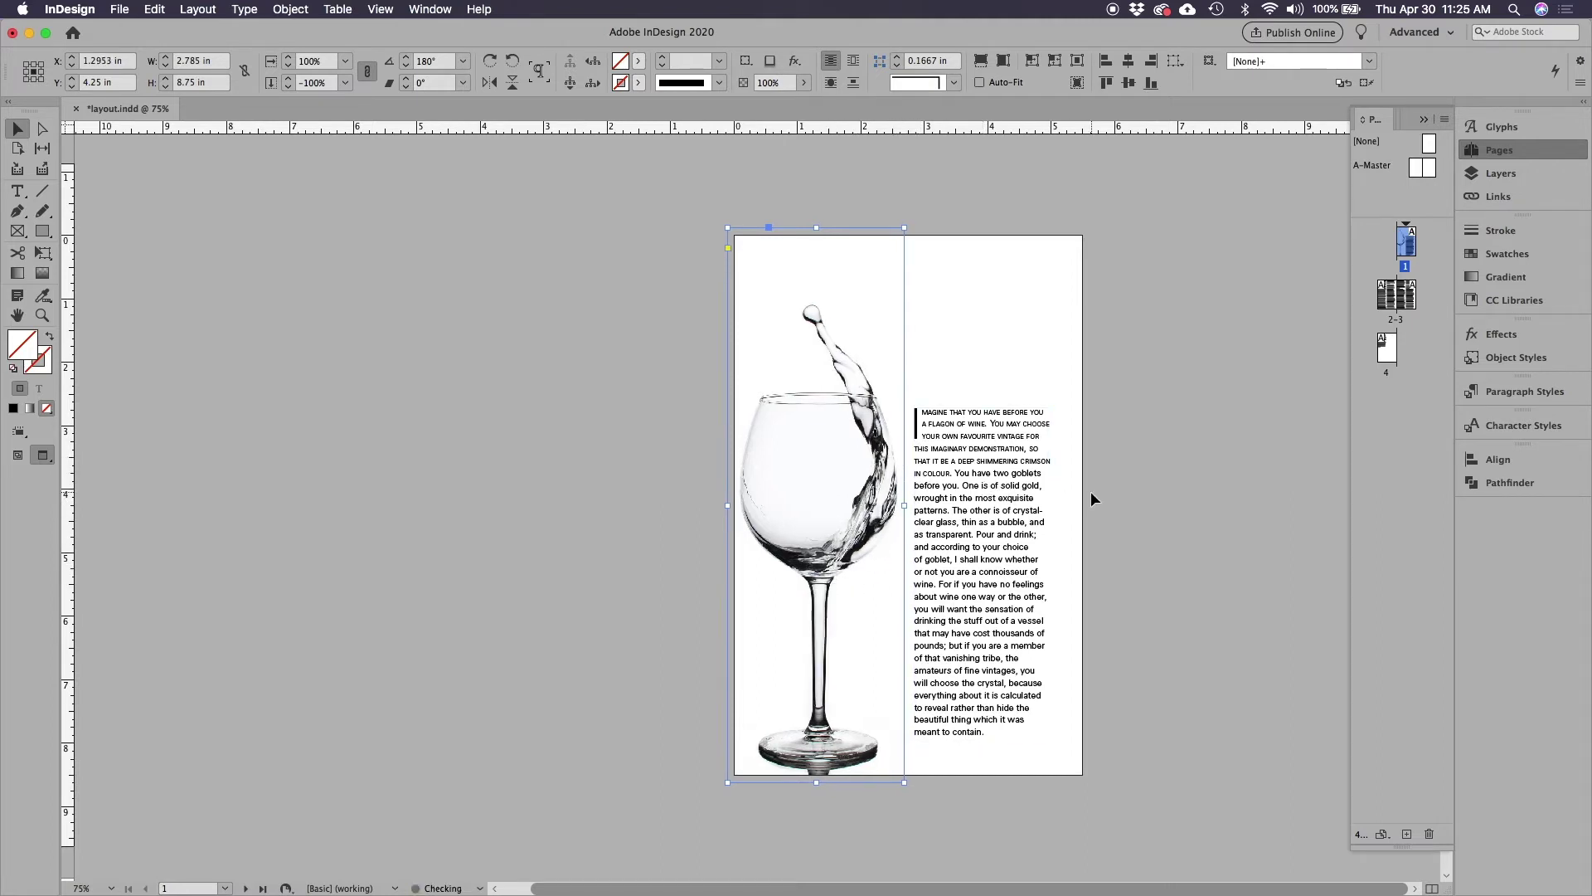
pyautogui.press('Right')
pyautogui.press('Right')
pyautogui.press('Right')
pyautogui.press('Right')
pyautogui.press('Right')
pyautogui.press('Right')
pyautogui.press('Right')
pyautogui.press('Right')
pyautogui.press('Right')
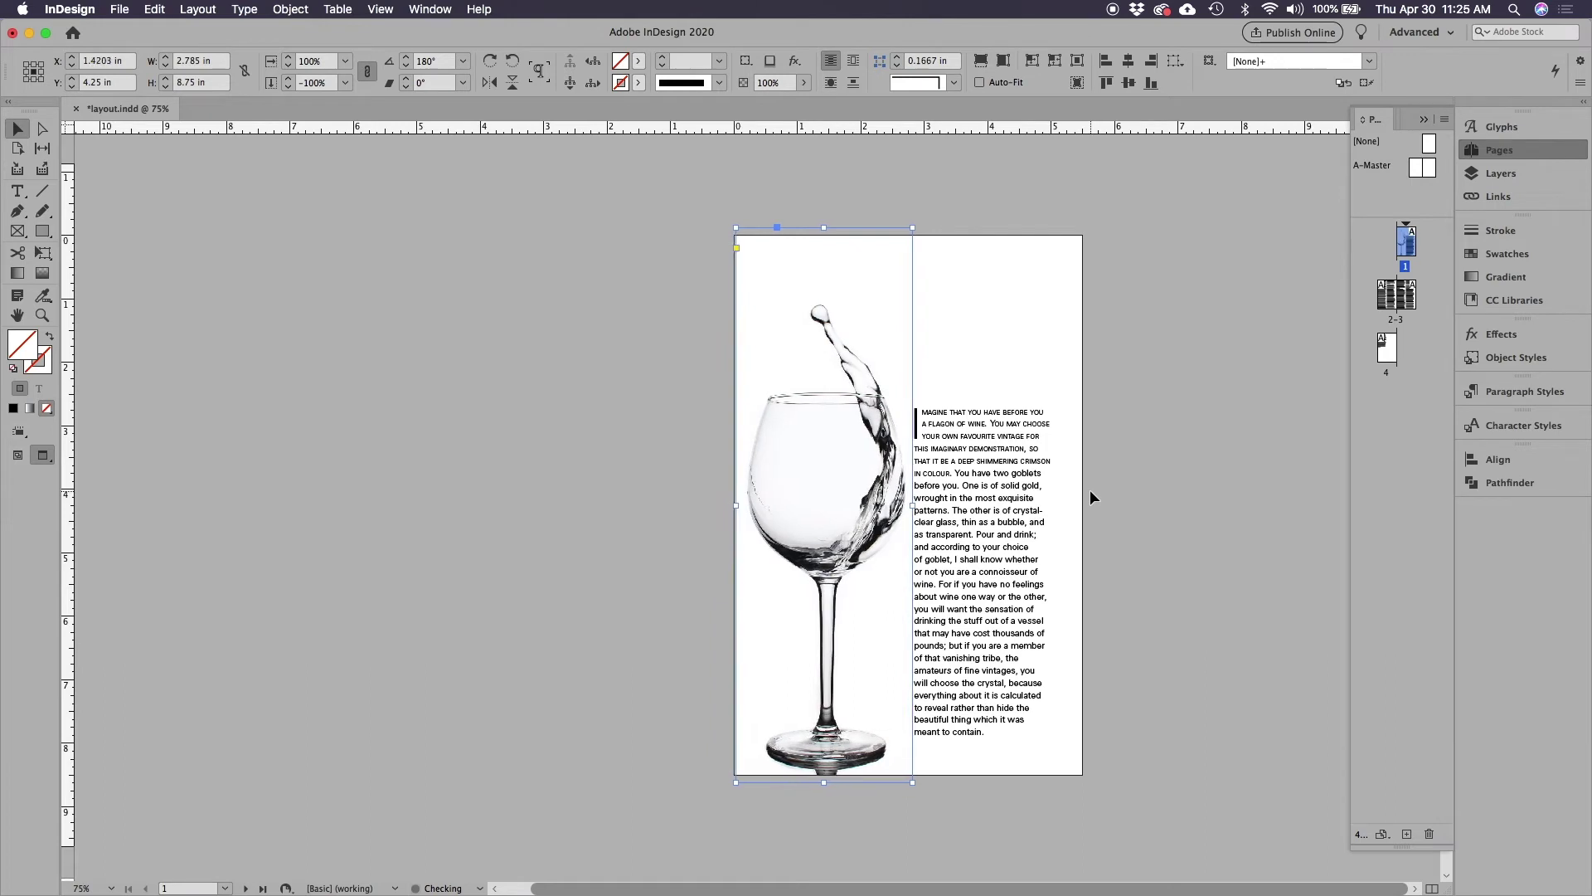
pyautogui.press('Right')
pyautogui.press('Right')
pyautogui.press('Right')
pyautogui.press('Right')
pyautogui.press('Right')
pyautogui.press('Right')
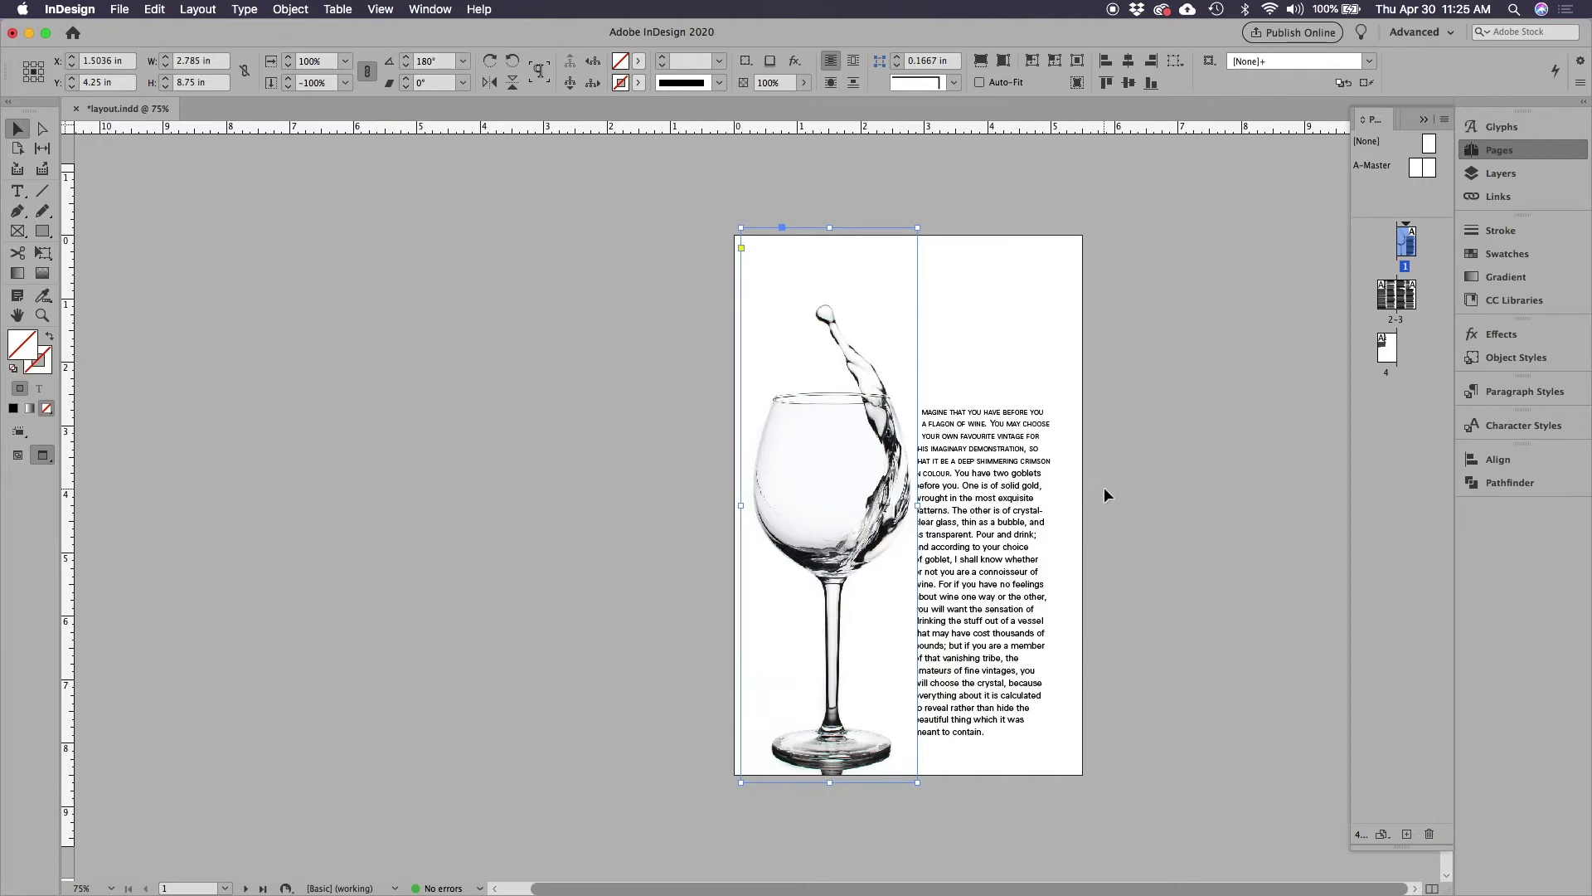
pyautogui.click(1104, 489)
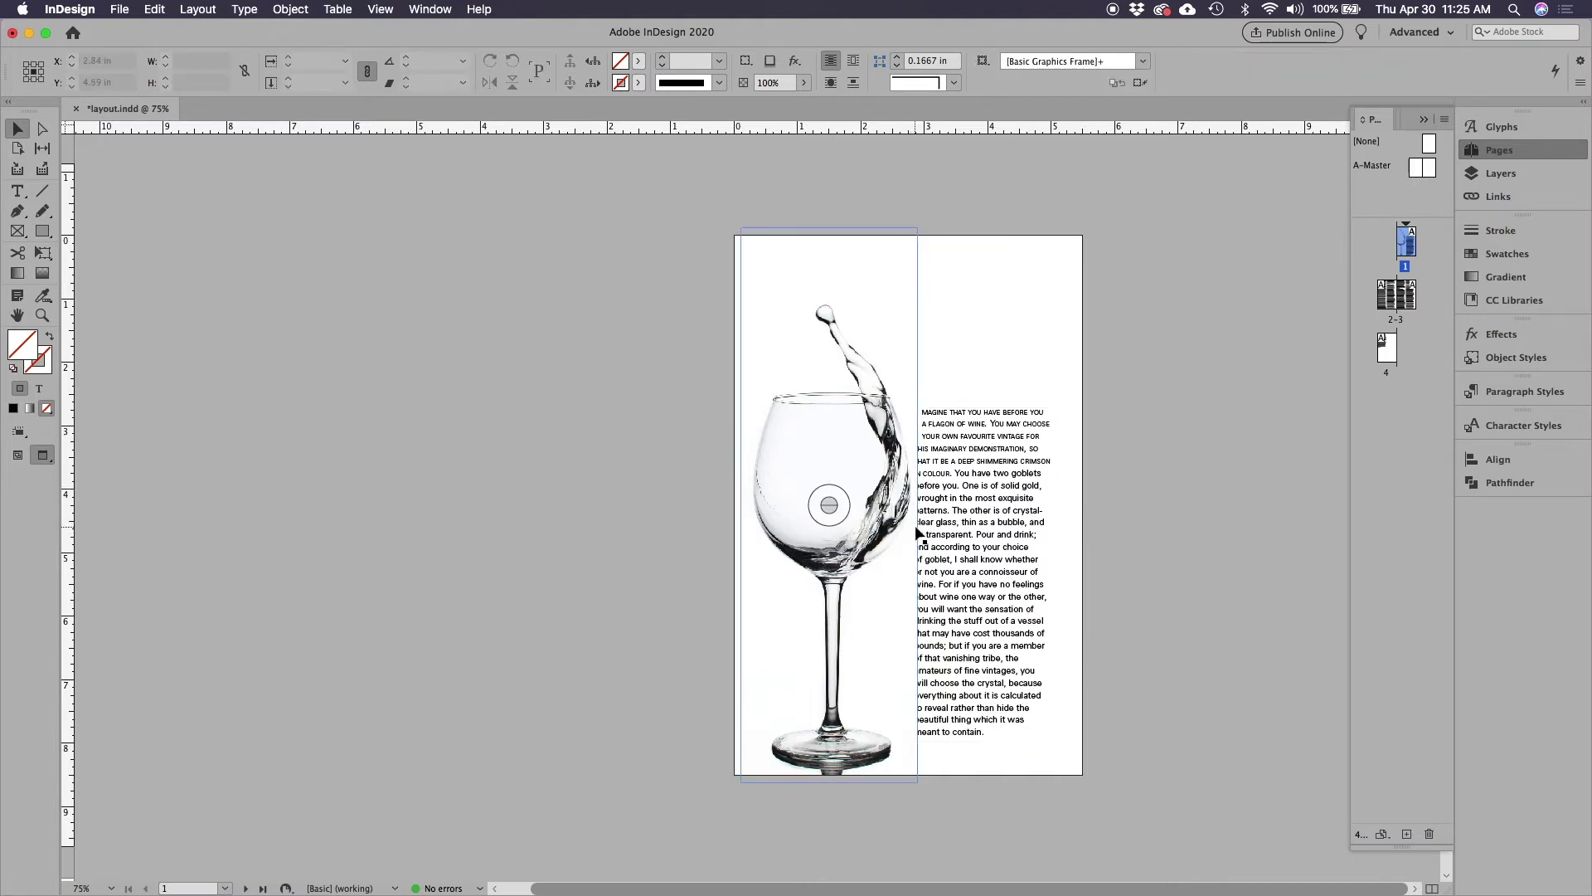
# - Bring the body text frame to the front of the wine glass image, and select the image frame
pyautogui.click(978, 479)
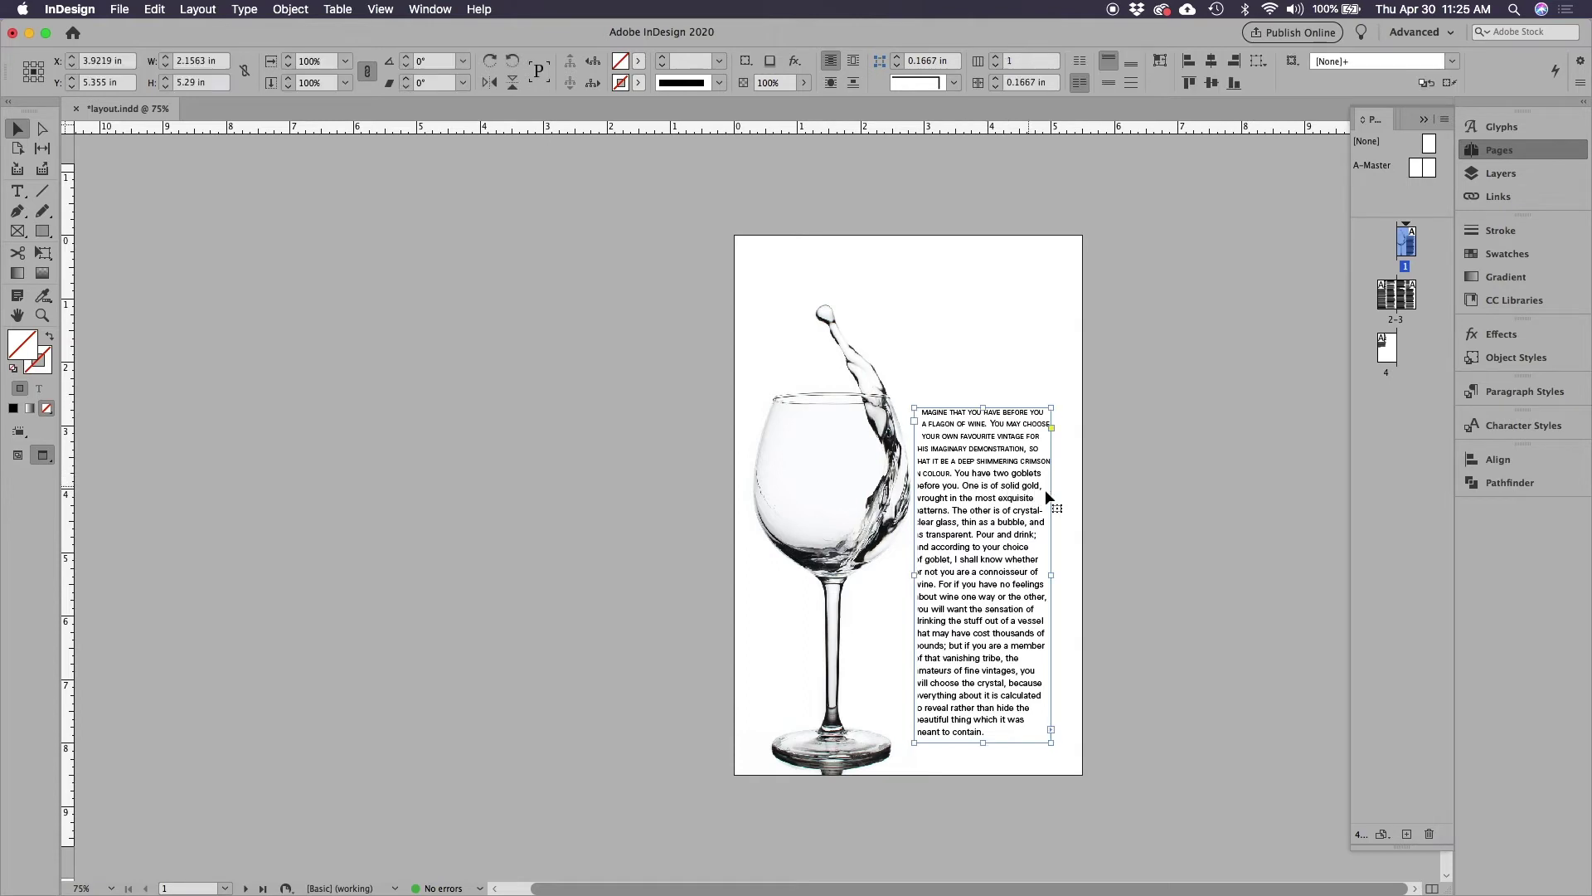
pyautogui.click(293, 9)
pyautogui.moveTo(323, 61)
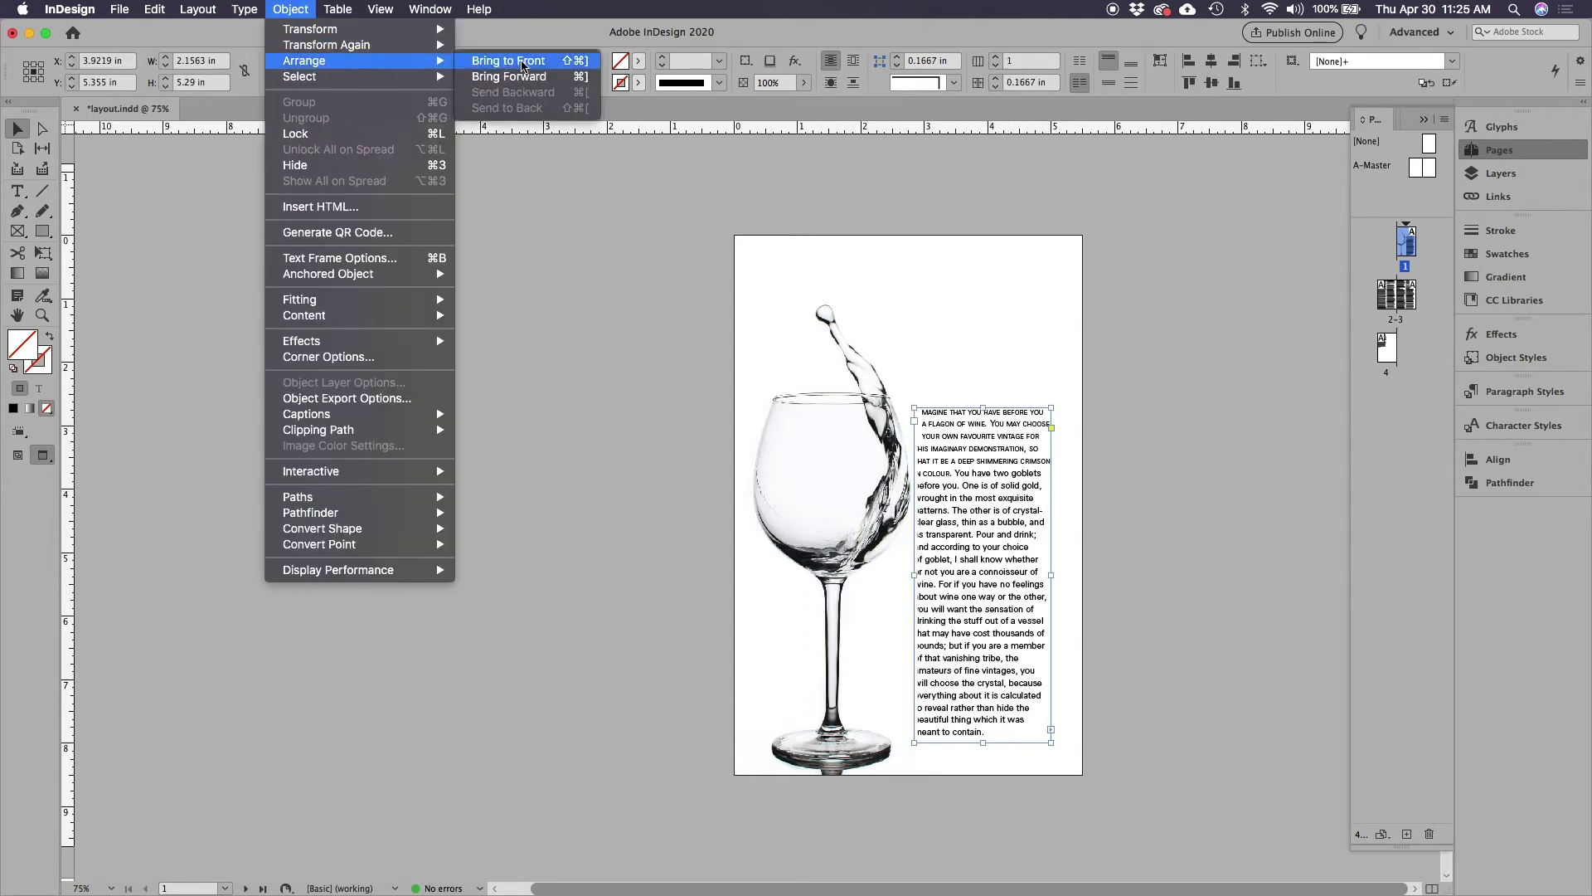
pyautogui.click(524, 63)
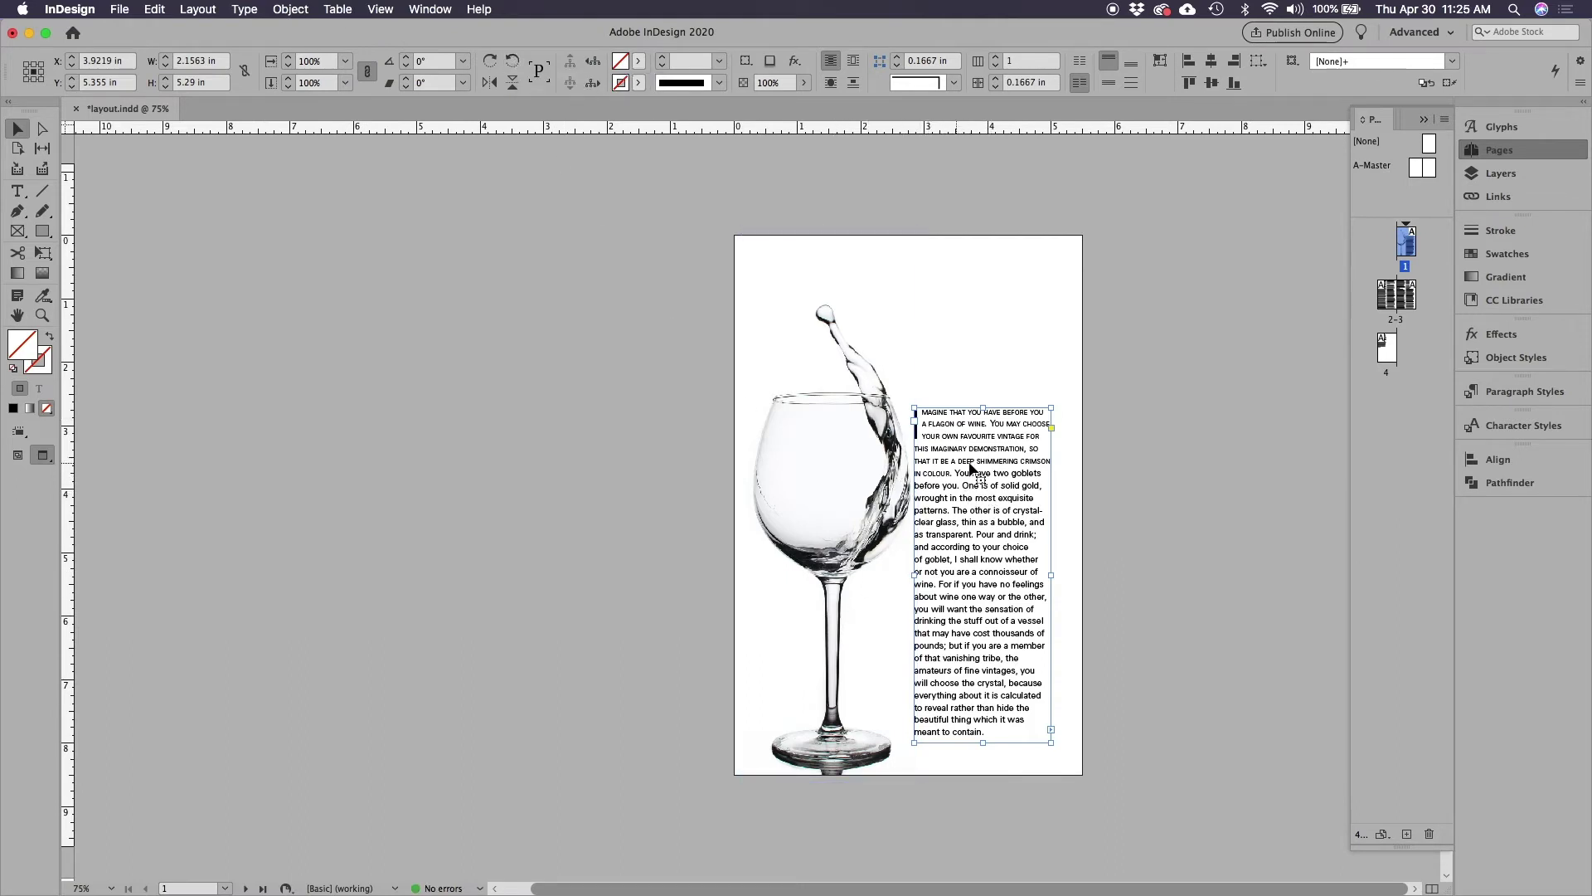
pyautogui.click(842, 478)
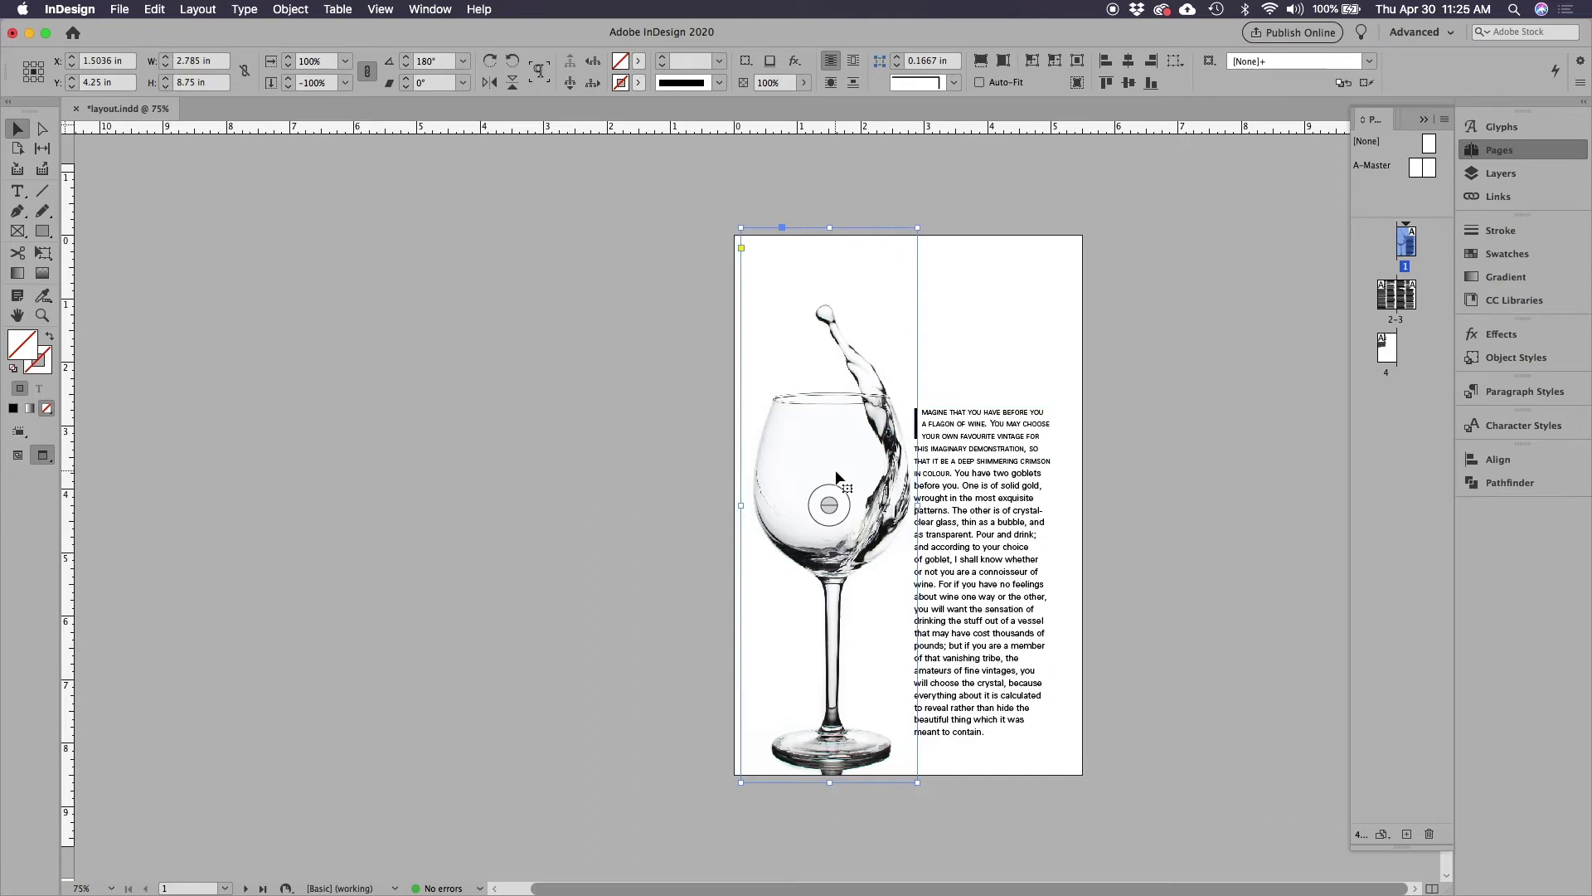
# - Nudge the wine glass frame further toward the text column to an X position of 1.7675 in
pyautogui.press('Right')
pyautogui.press('Right')
pyautogui.press('Right')
pyautogui.press('Right')
pyautogui.press('Right')
pyautogui.press('Right')
pyautogui.press('Right')
pyautogui.press('Right')
pyautogui.press('Right')
pyautogui.press('Right')
pyautogui.press('Right')
pyautogui.press('Right')
pyautogui.press('Right')
pyautogui.press('Right')
pyautogui.press('Right')
pyautogui.press('Right')
pyautogui.press('Right')
pyautogui.press('Right')
pyautogui.press('Right')
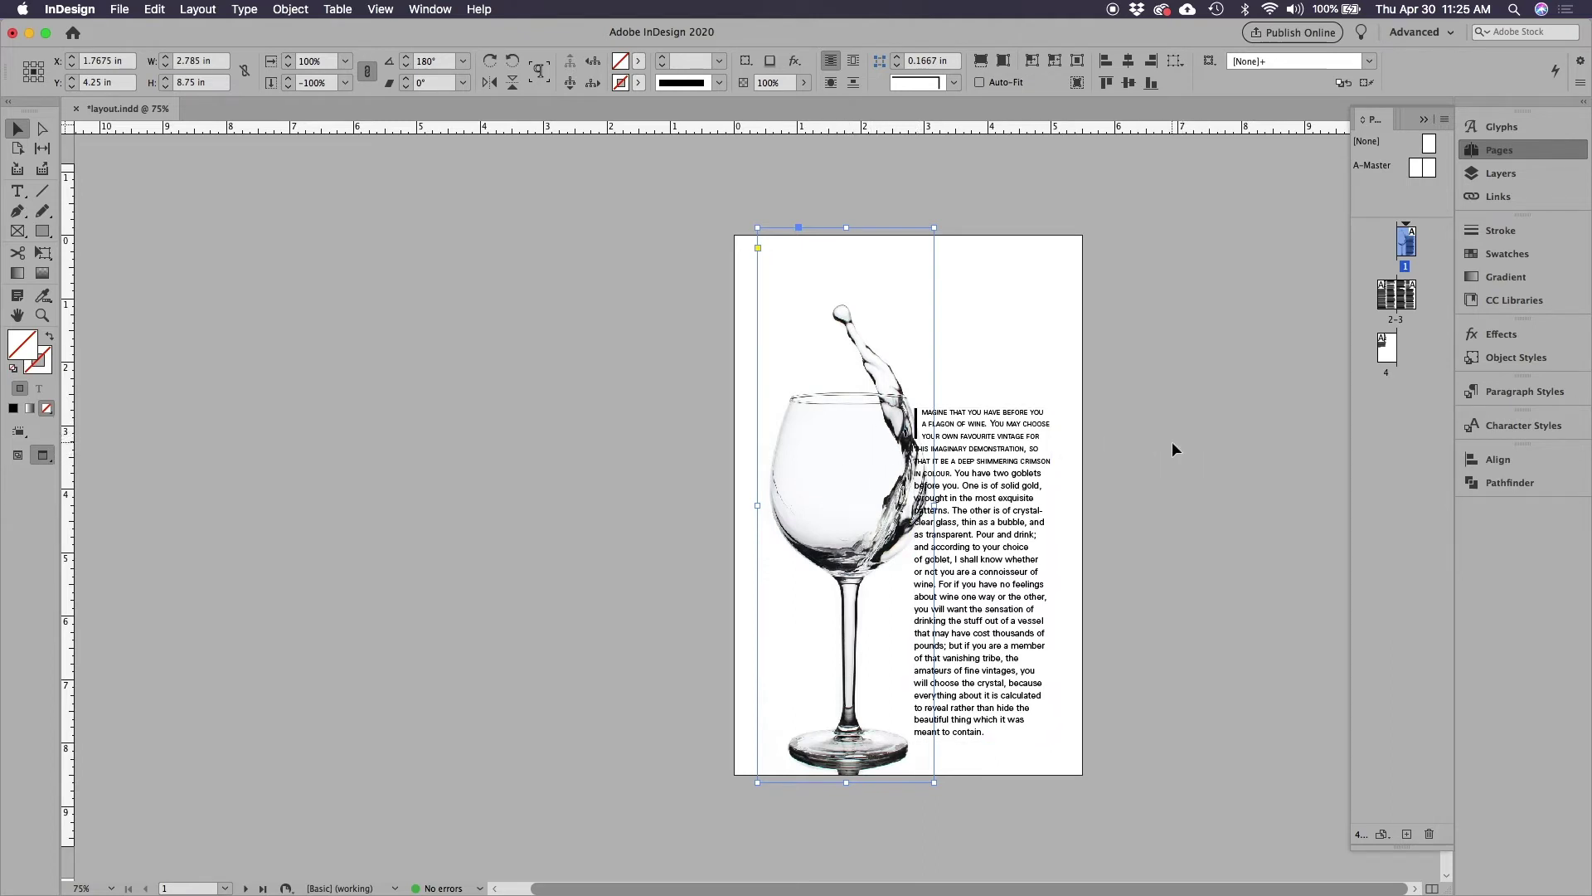
# - Wrap the body text around the wine glass image, trying the bounding box and then choosing the object shape
pyautogui.click(1172, 441)
pyautogui.click(826, 447)
pyautogui.click(444, 9)
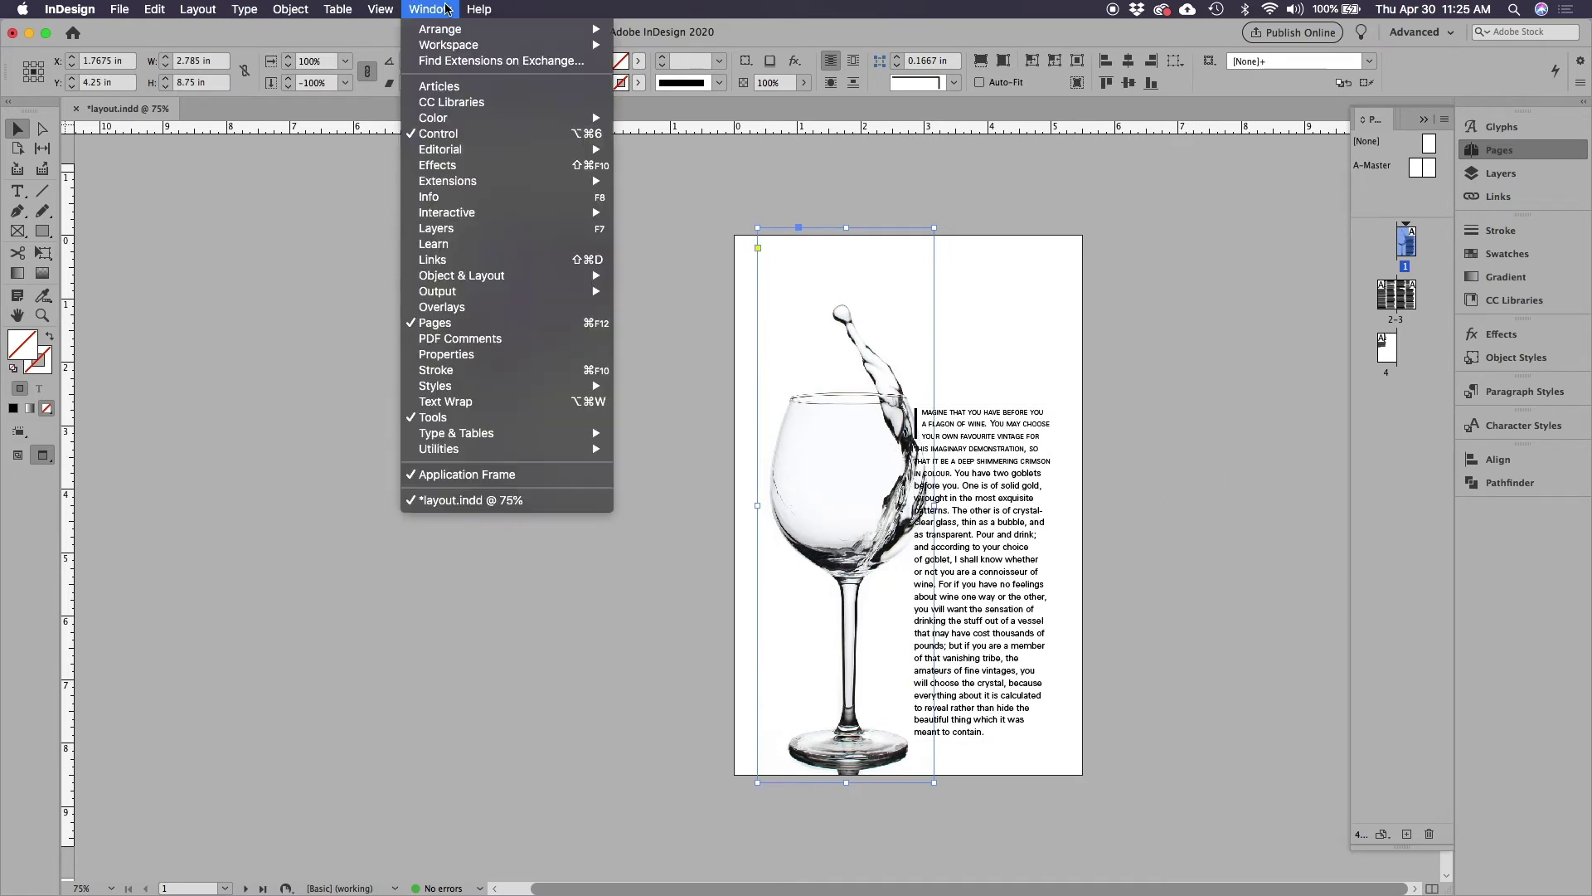
pyautogui.click(469, 403)
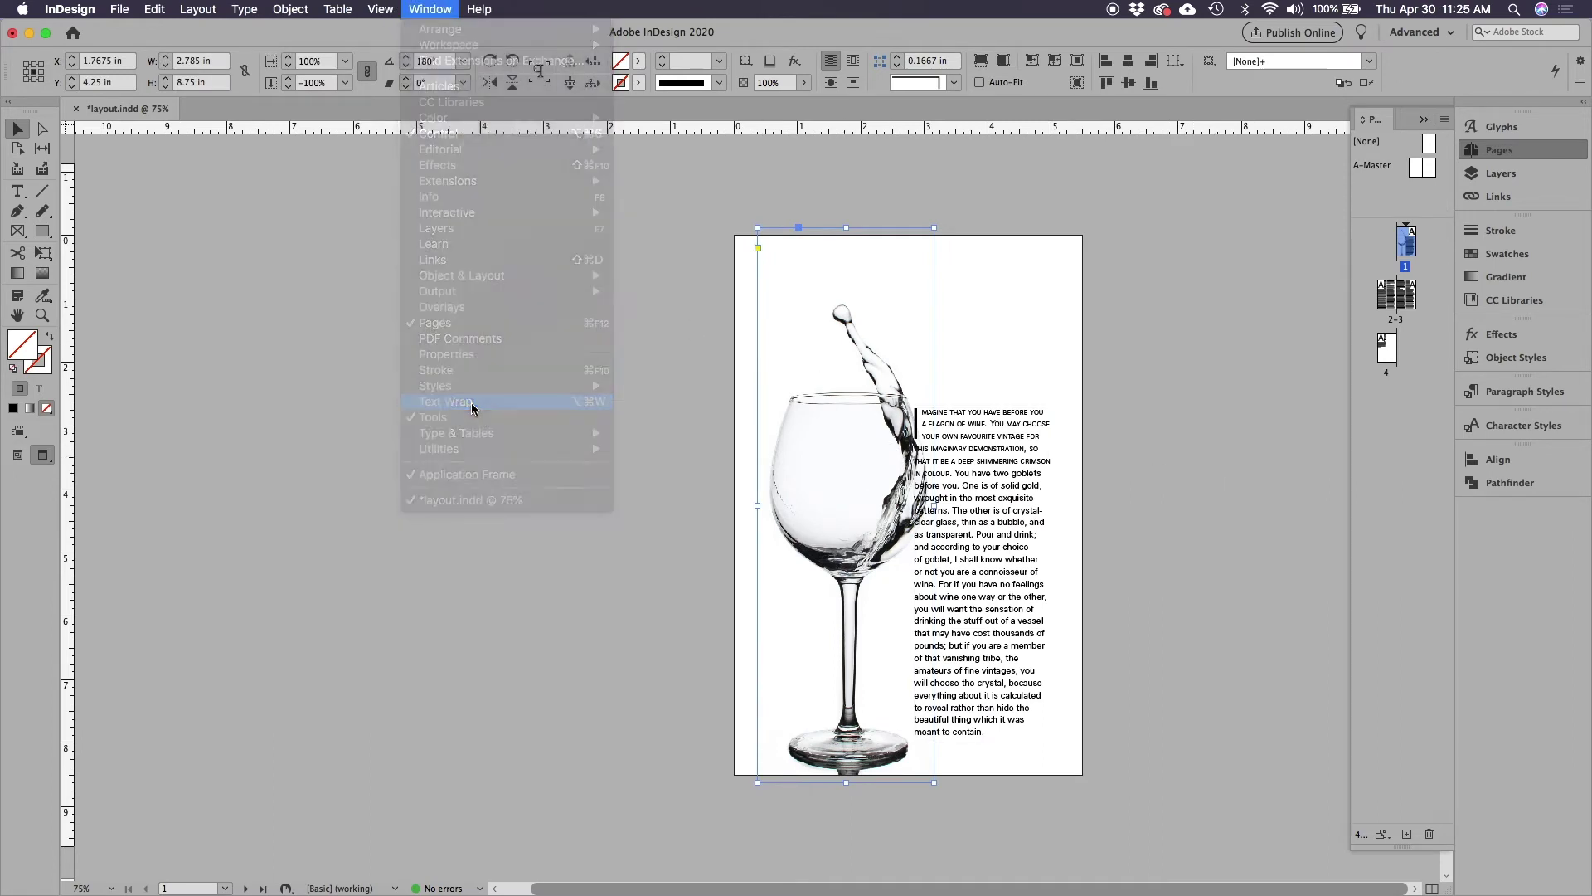
pyautogui.moveTo(592, 292); pyautogui.dragTo(1186, 438)
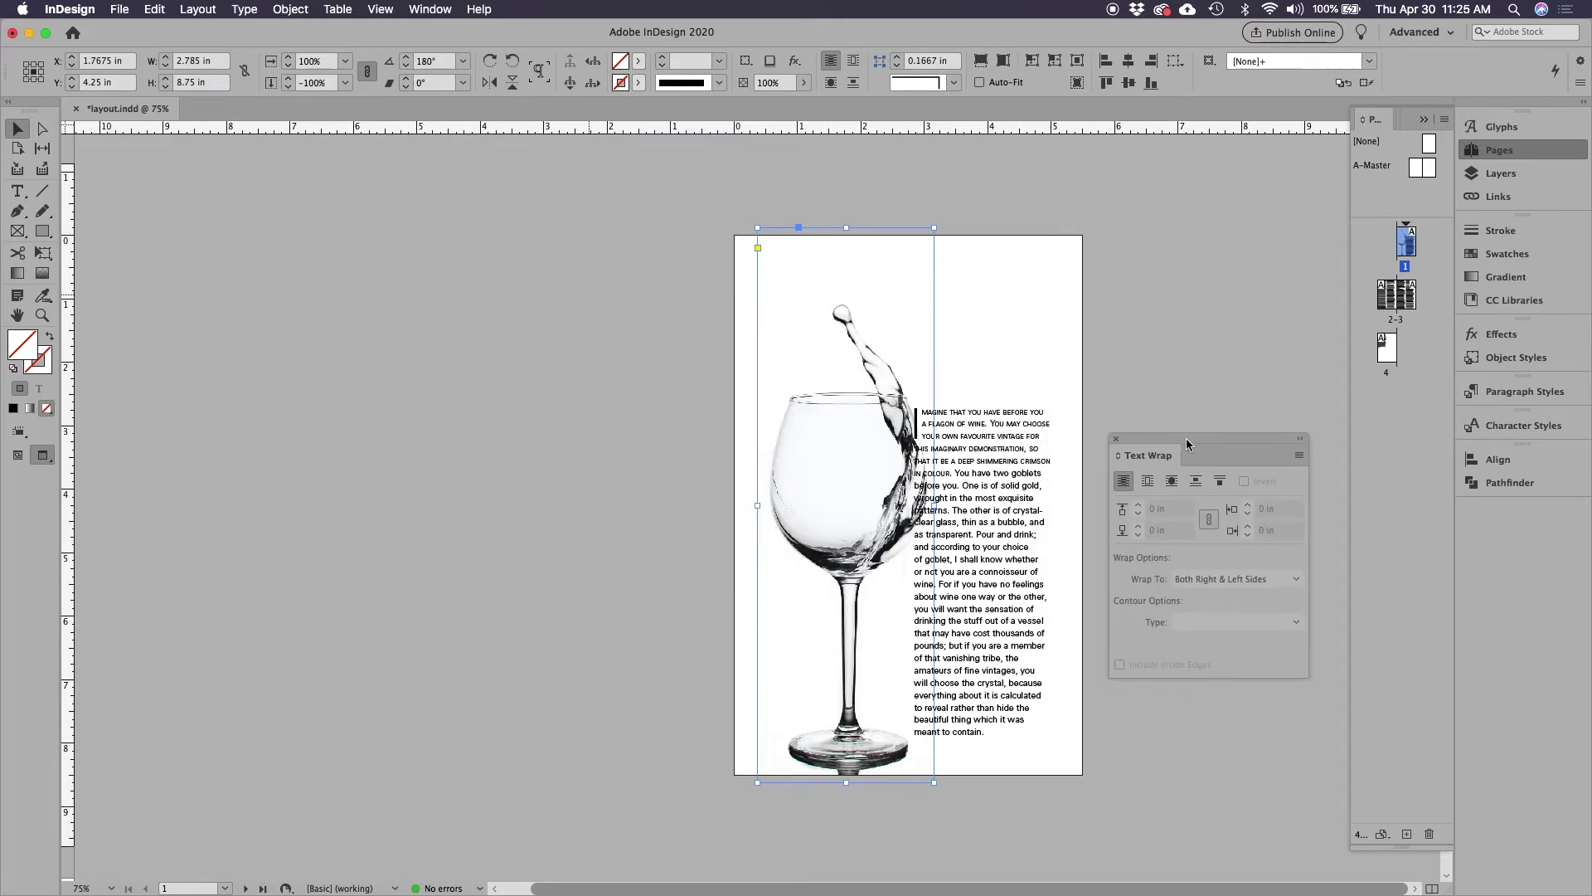
pyautogui.click(1148, 482)
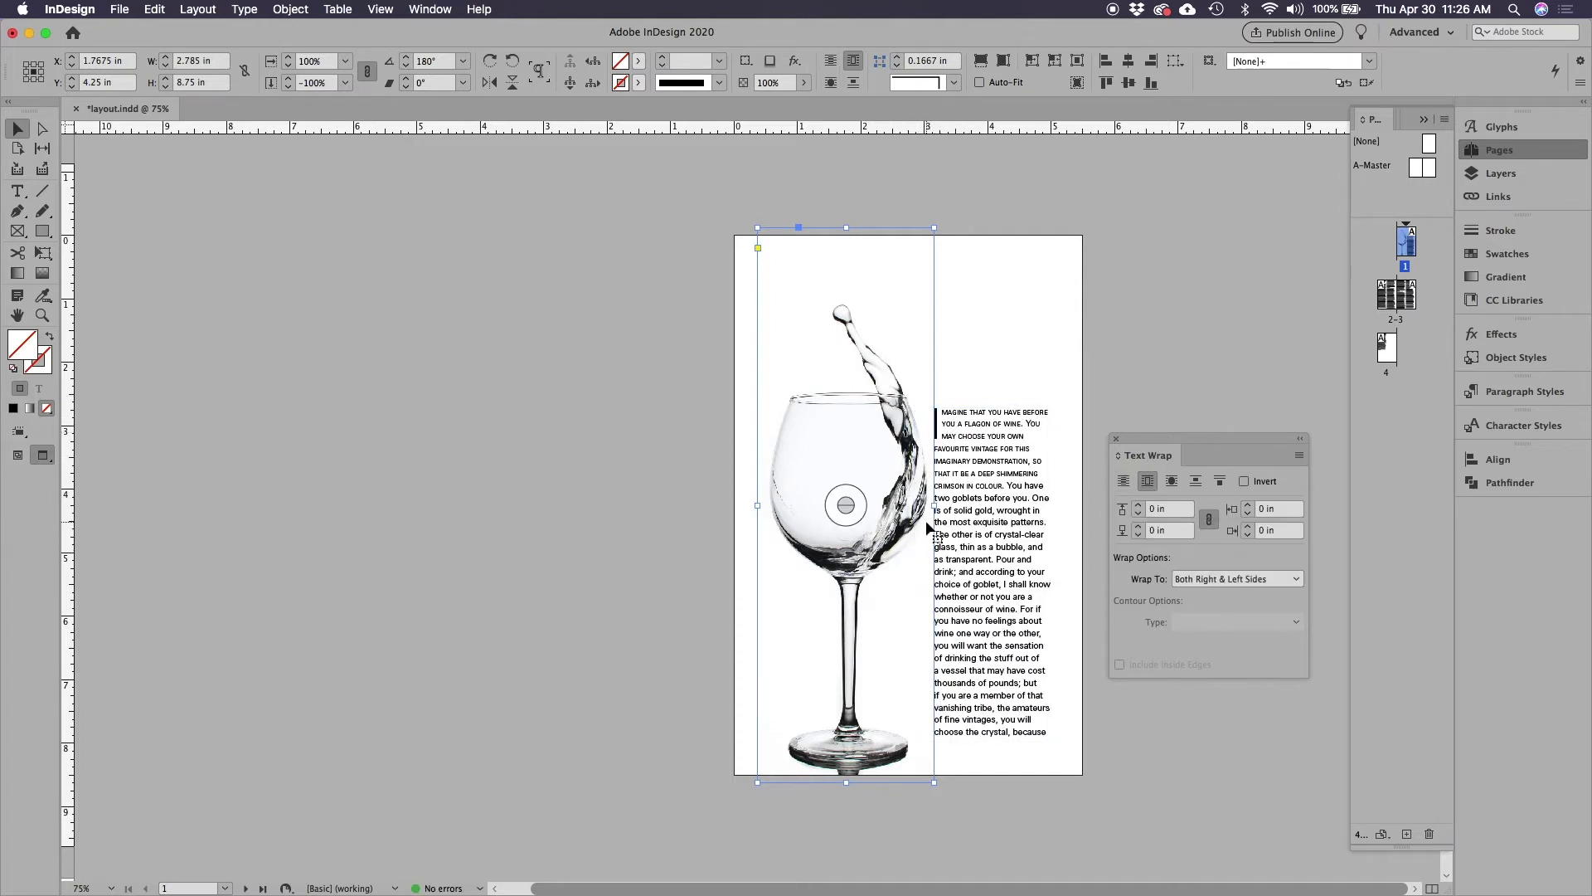
pyautogui.click(1171, 482)
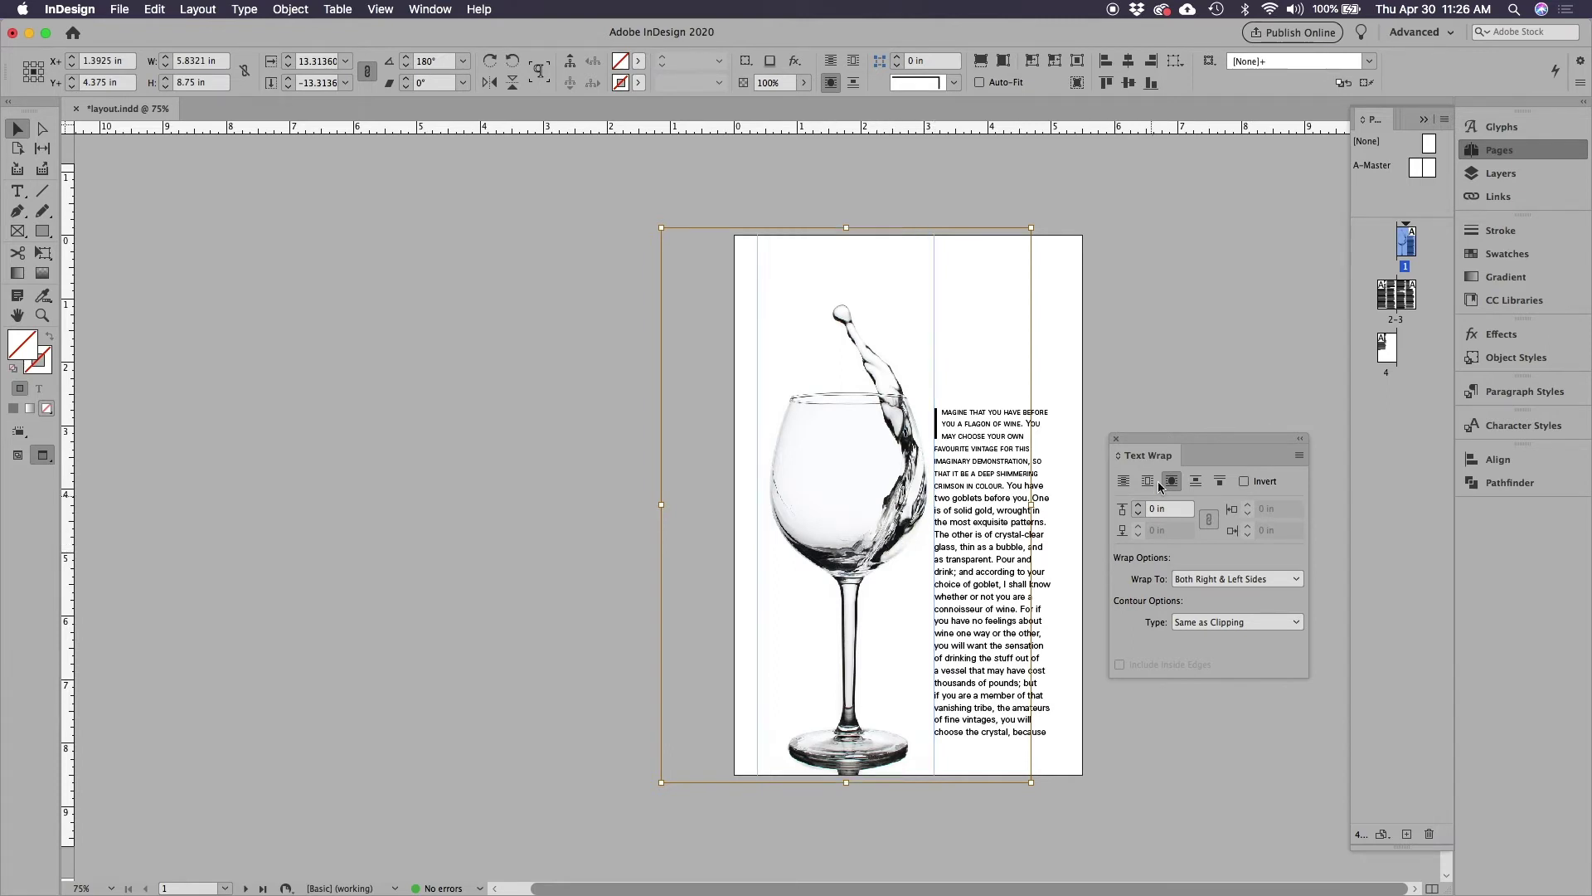
# - Apply a Detect Edges clipping path to the wine glass image with threshold 25 and tolerance 2, previewing the result
pyautogui.click(289, 10)
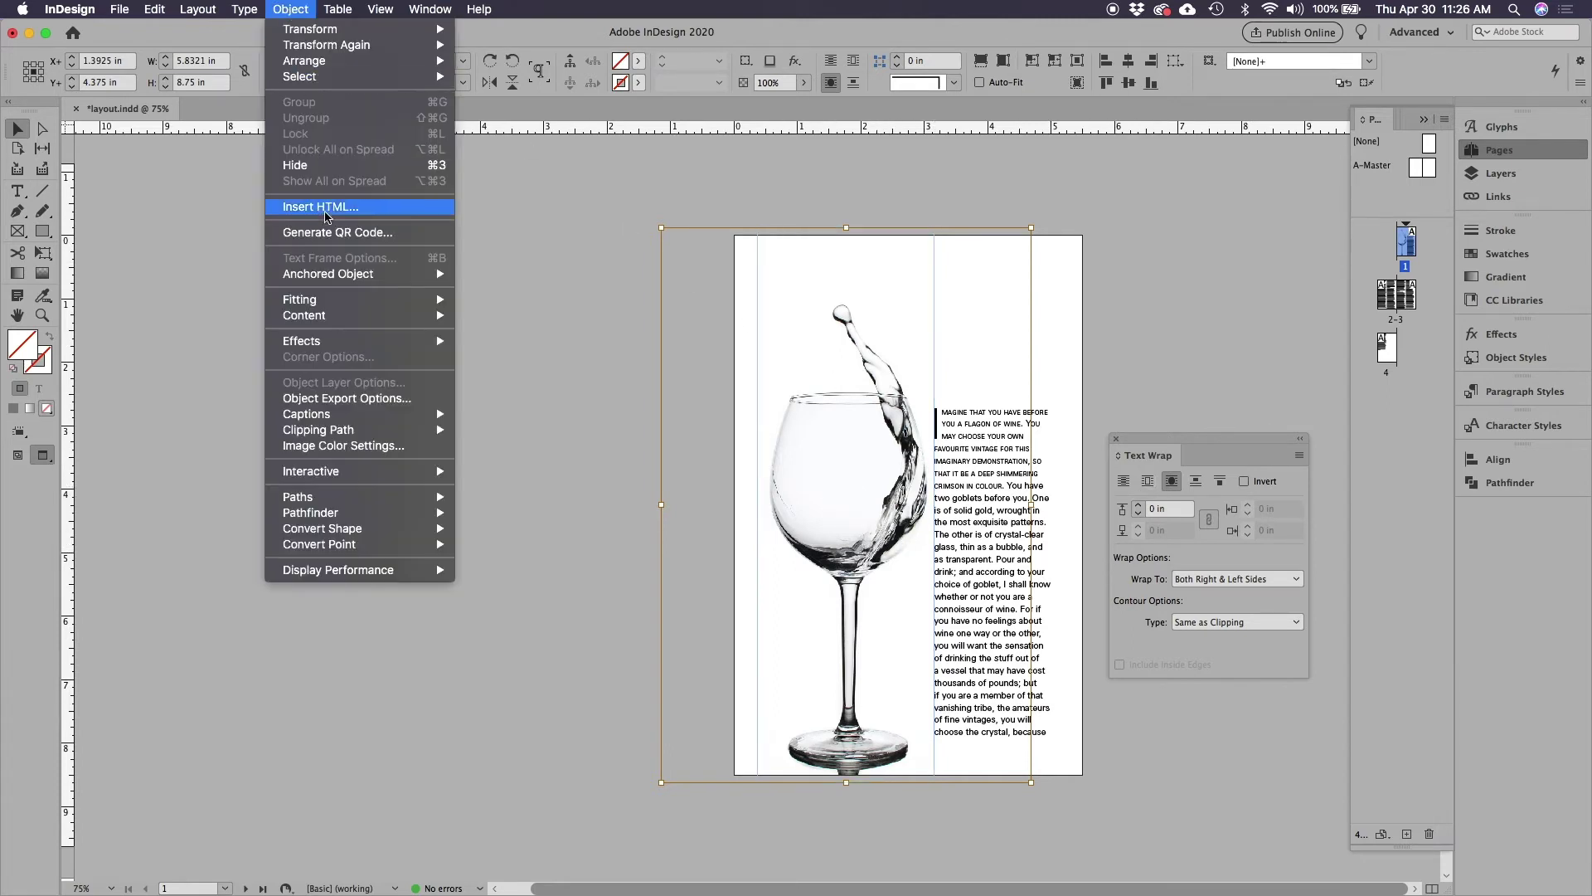
pyautogui.moveTo(334, 430)
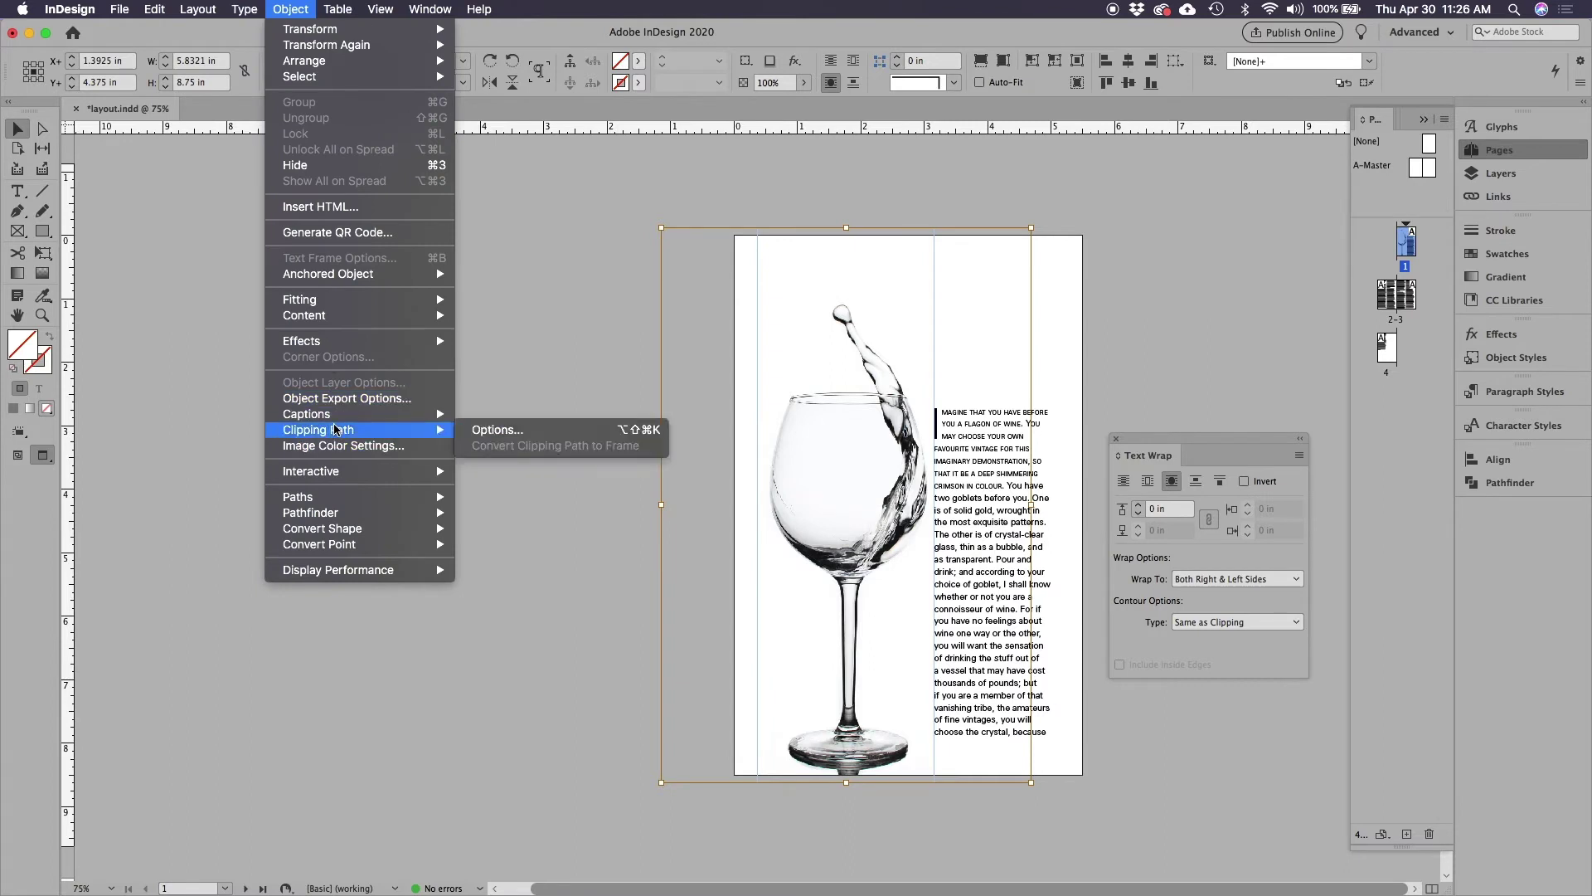
pyautogui.click(485, 431)
pyautogui.moveTo(694, 312); pyautogui.dragTo(319, 278)
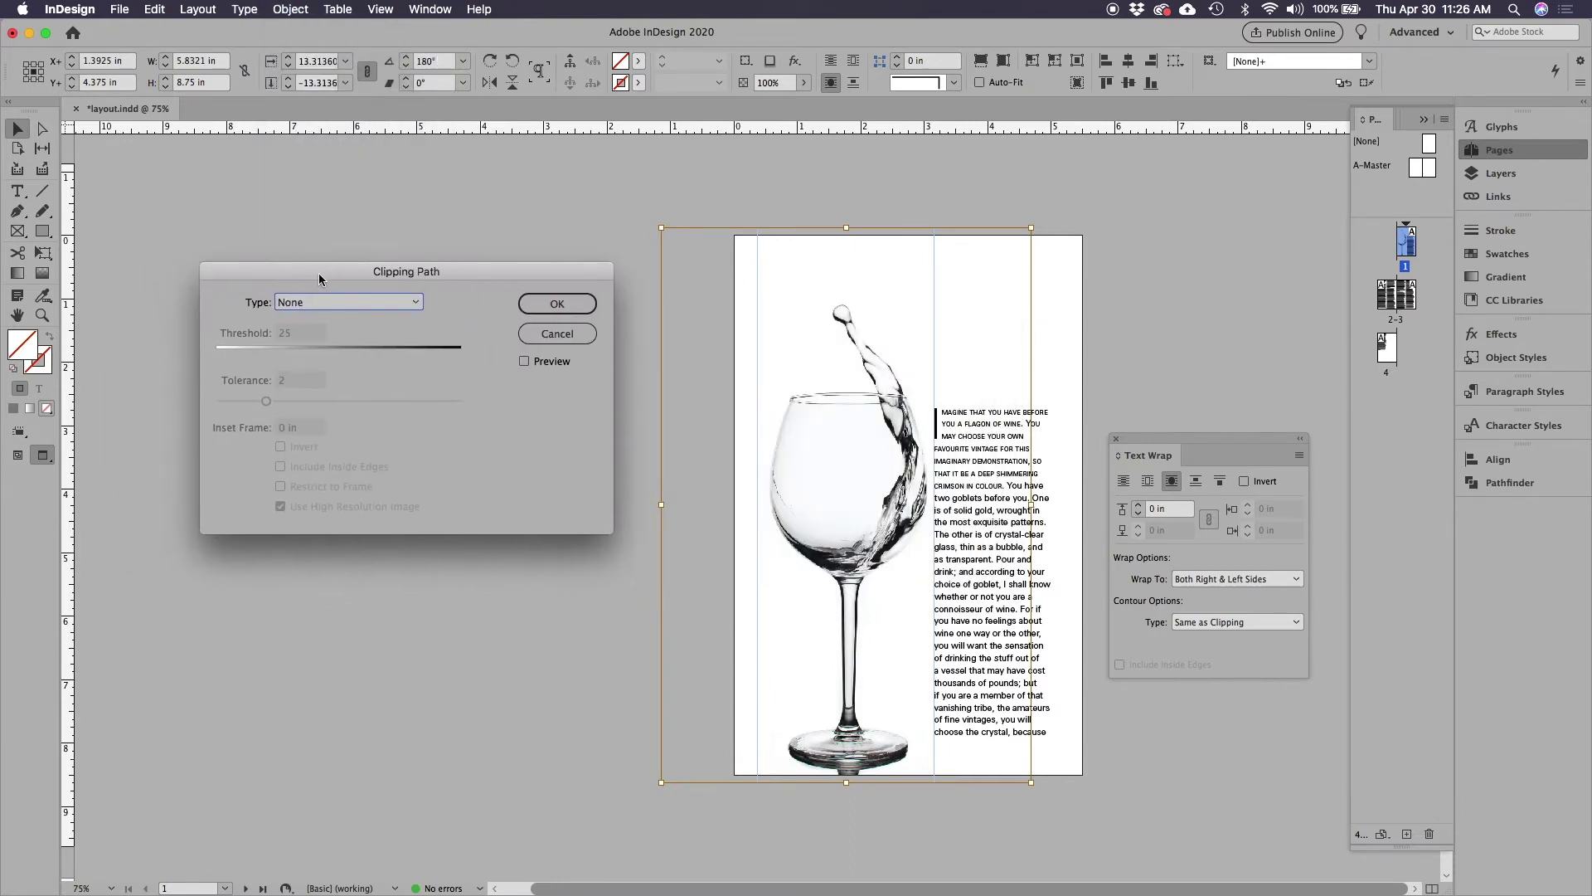
pyautogui.click(351, 305)
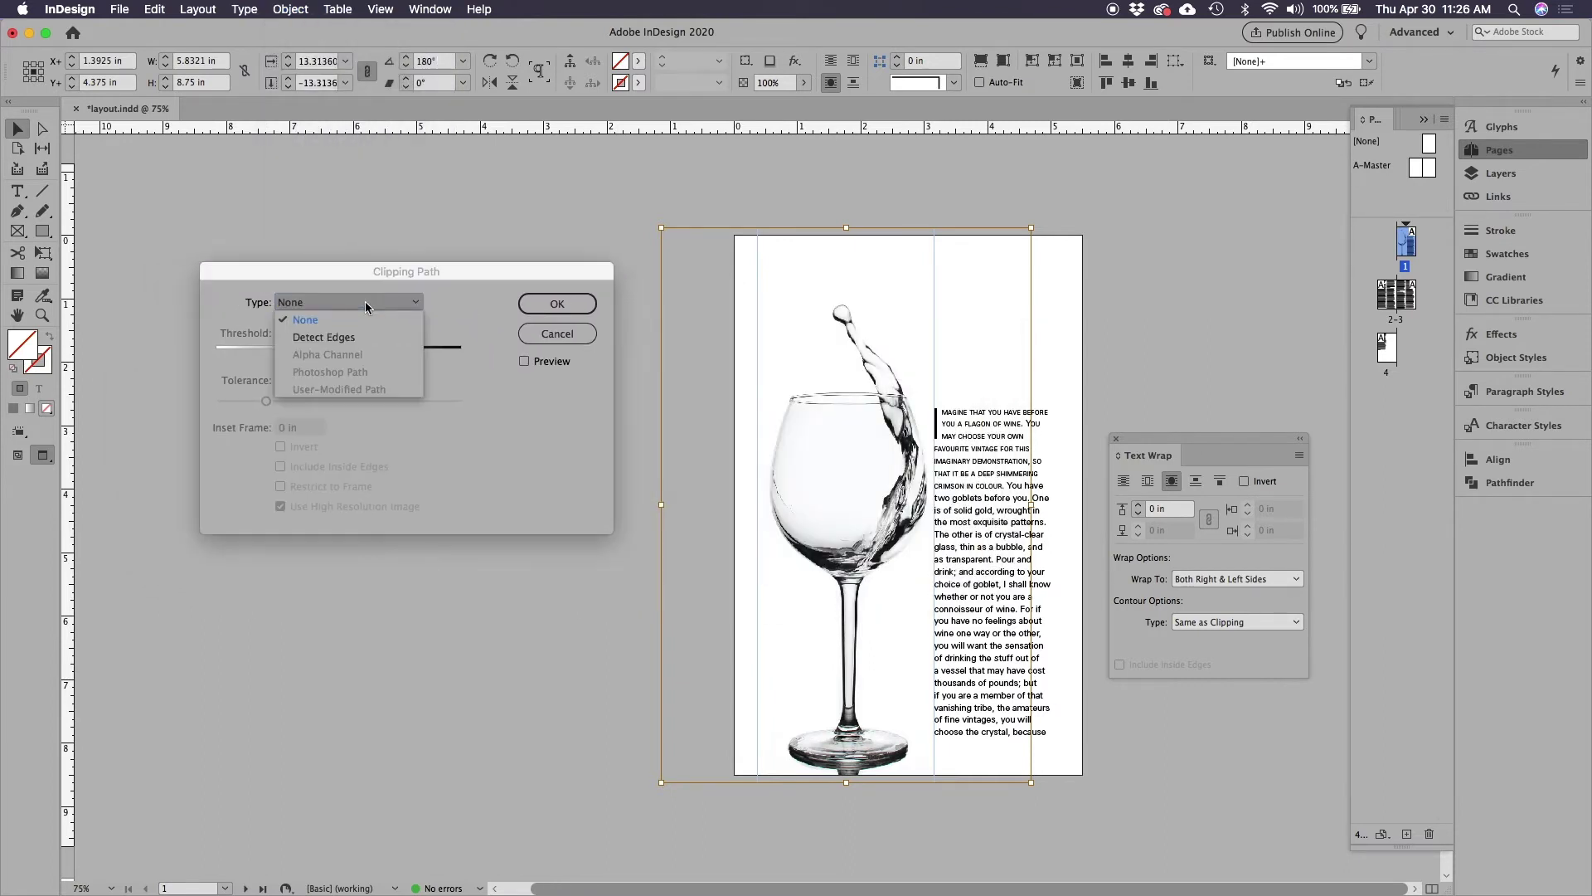
pyautogui.click(331, 340)
pyautogui.click(524, 362)
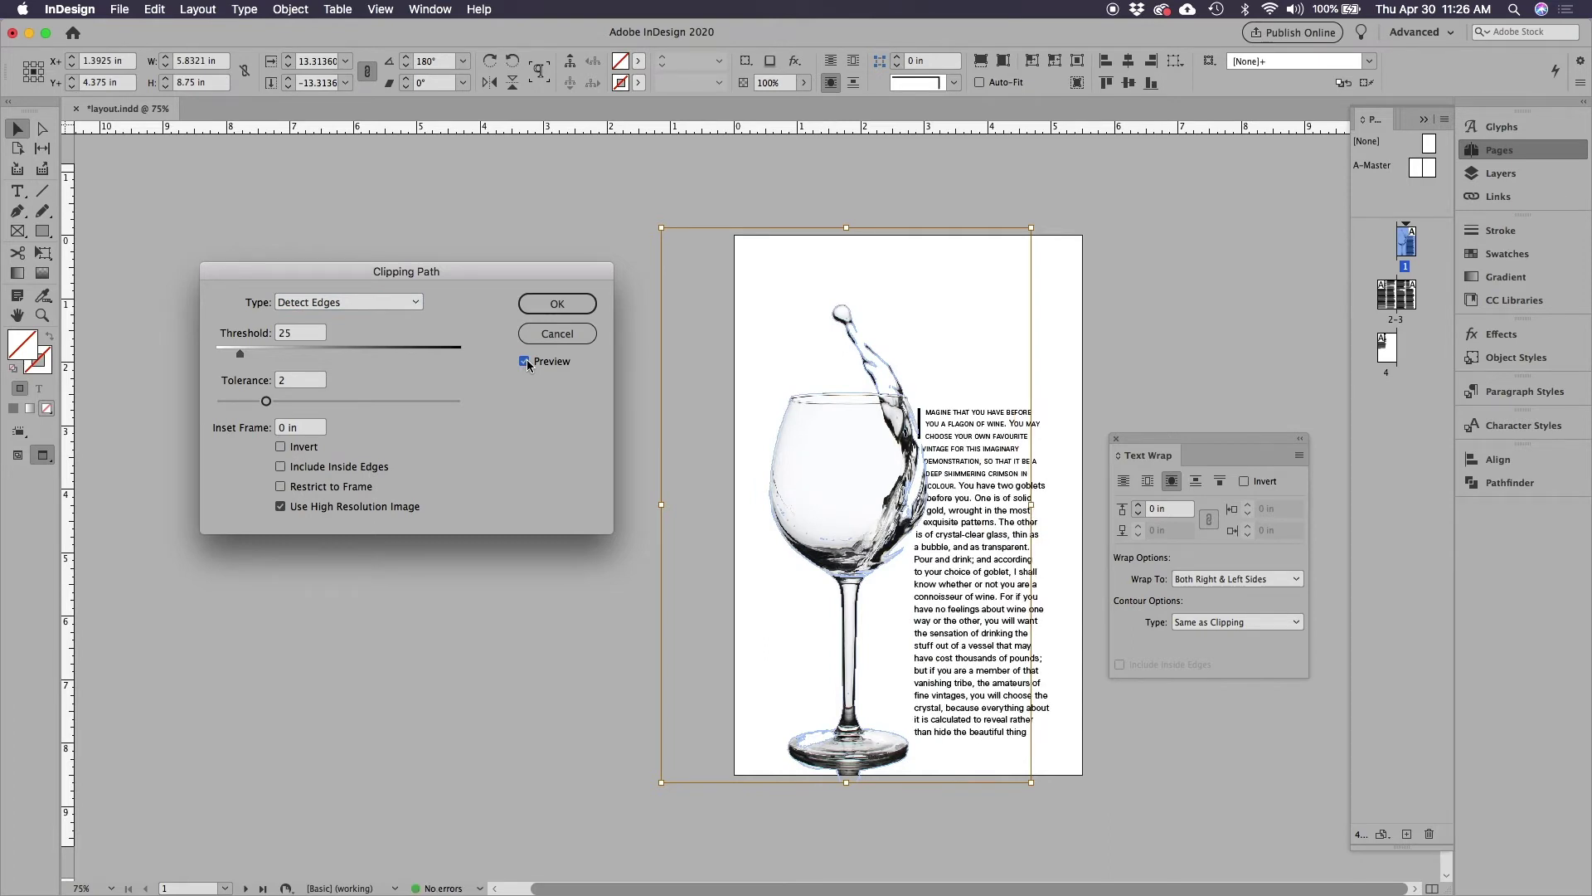
pyautogui.click(555, 311)
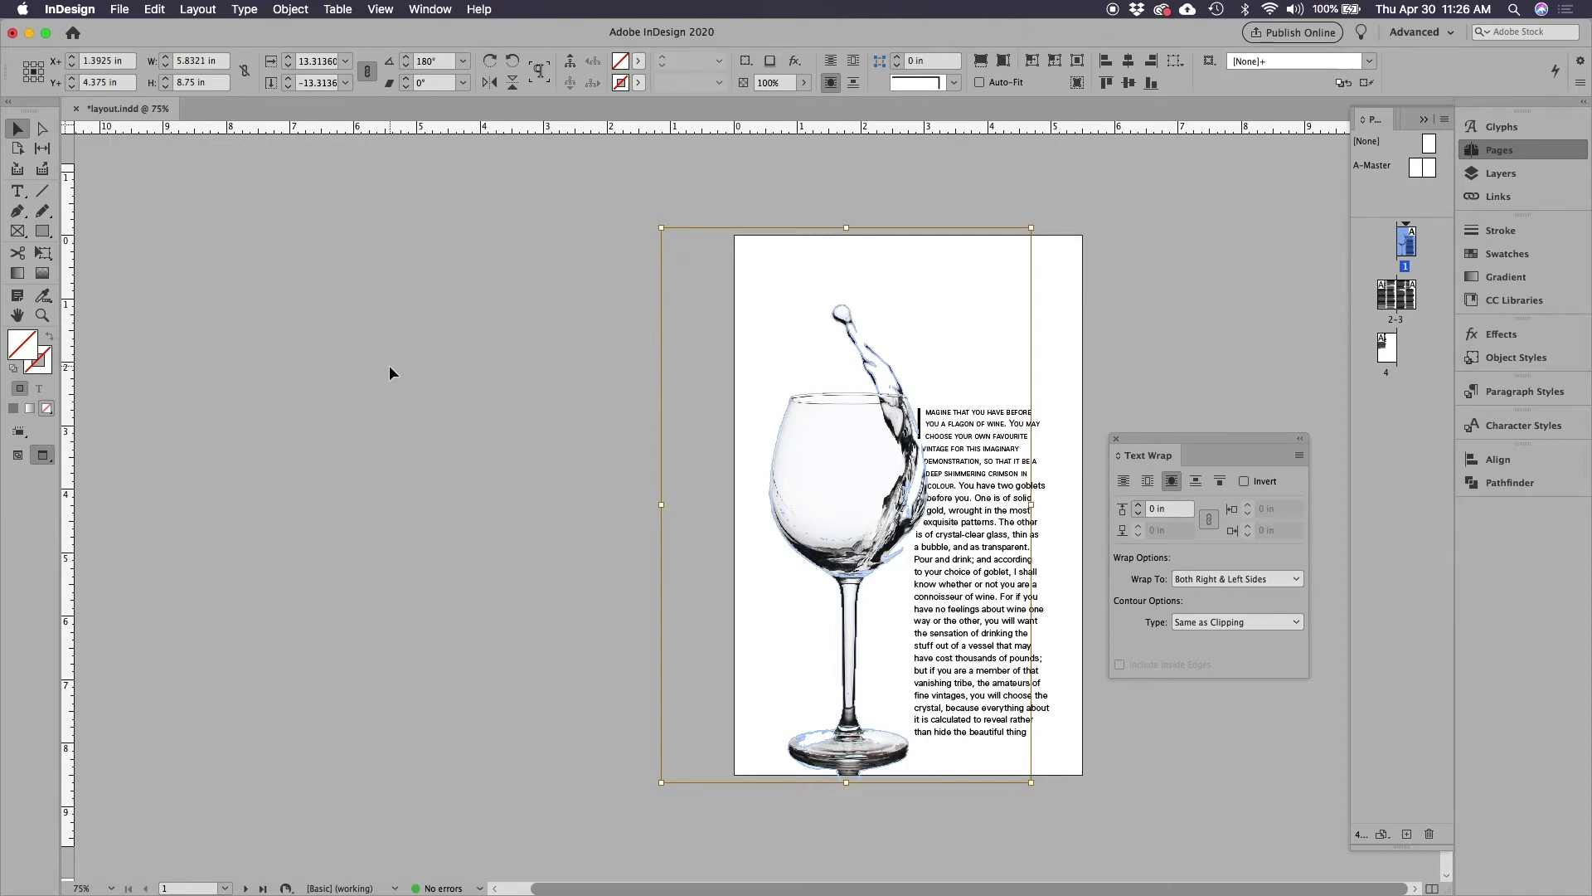
# - Set the text wrap offset around the wine glass to 0.0625 in and dock the Text Wrap panel with the others
pyautogui.press('super+equal')
pyautogui.press('super+equal')
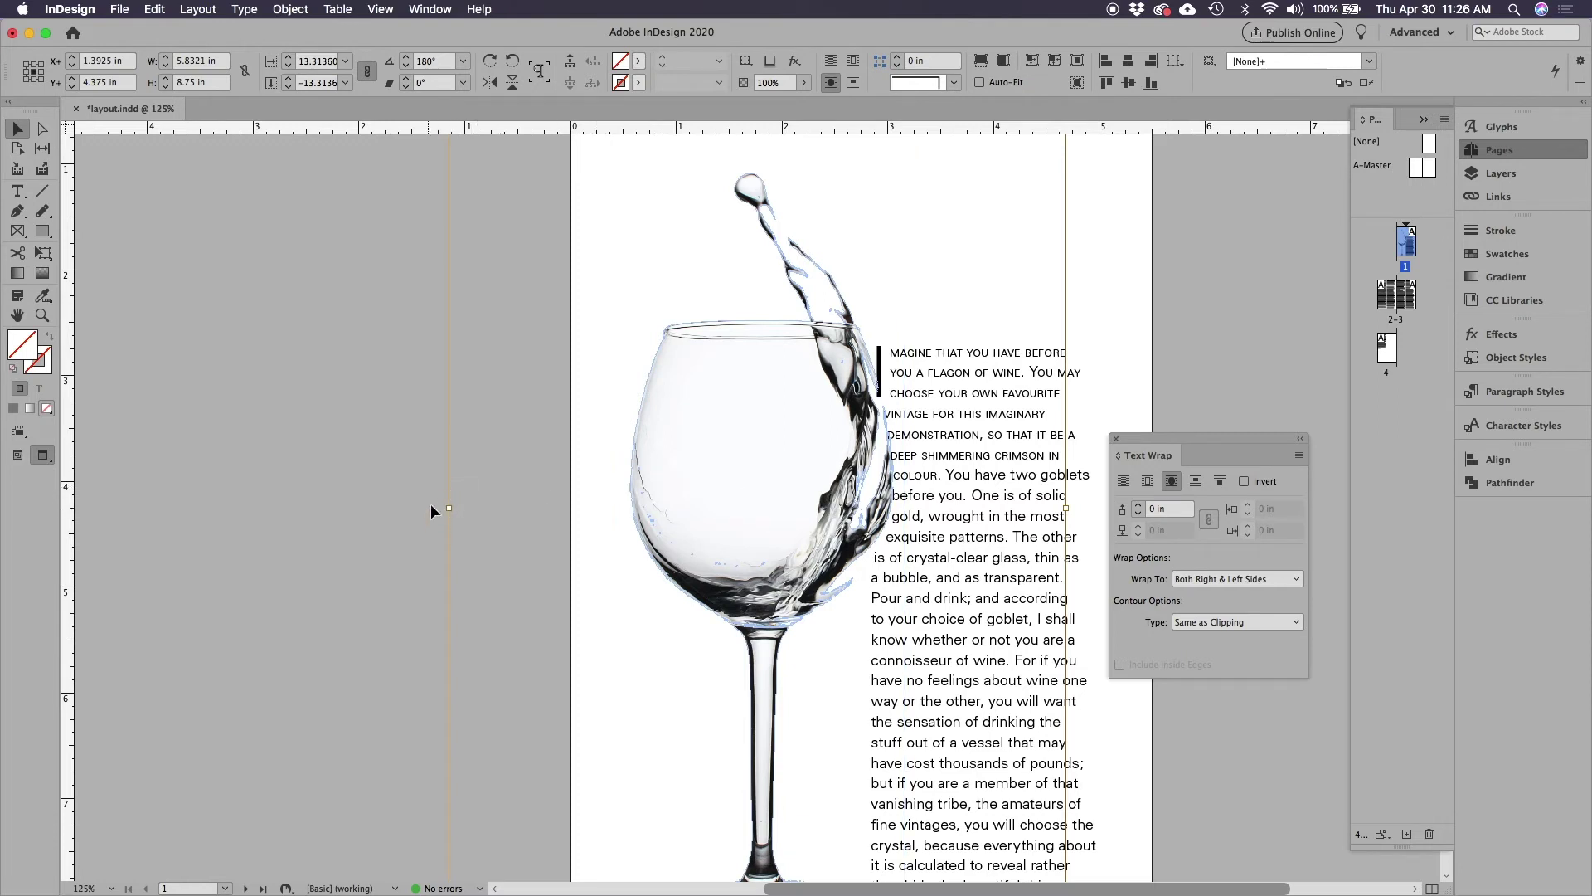
pyautogui.click(372, 501)
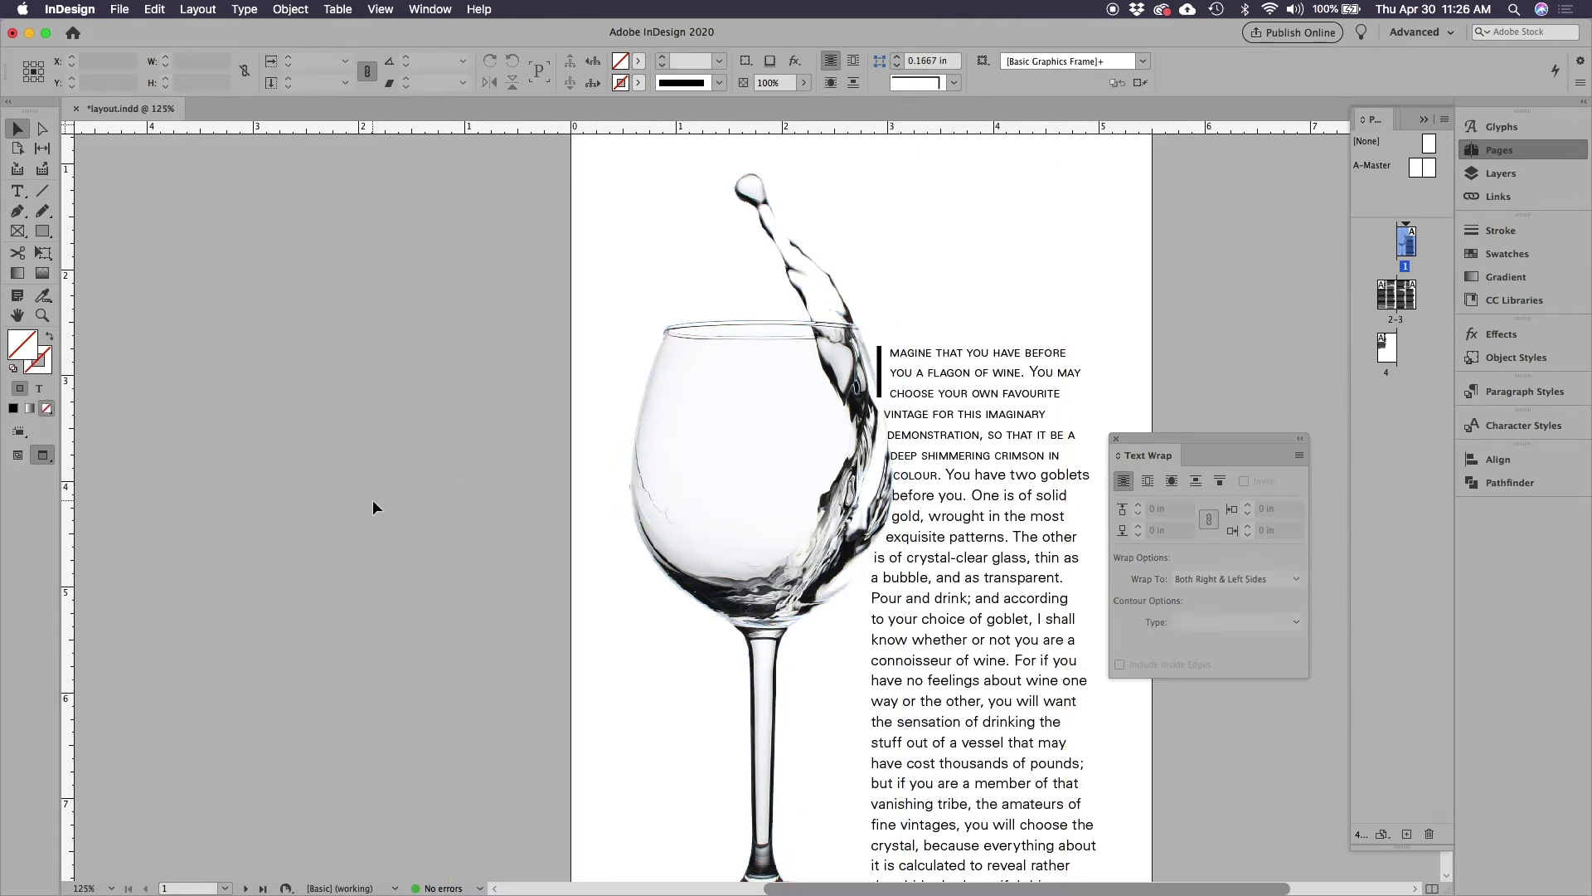
pyautogui.click(653, 501)
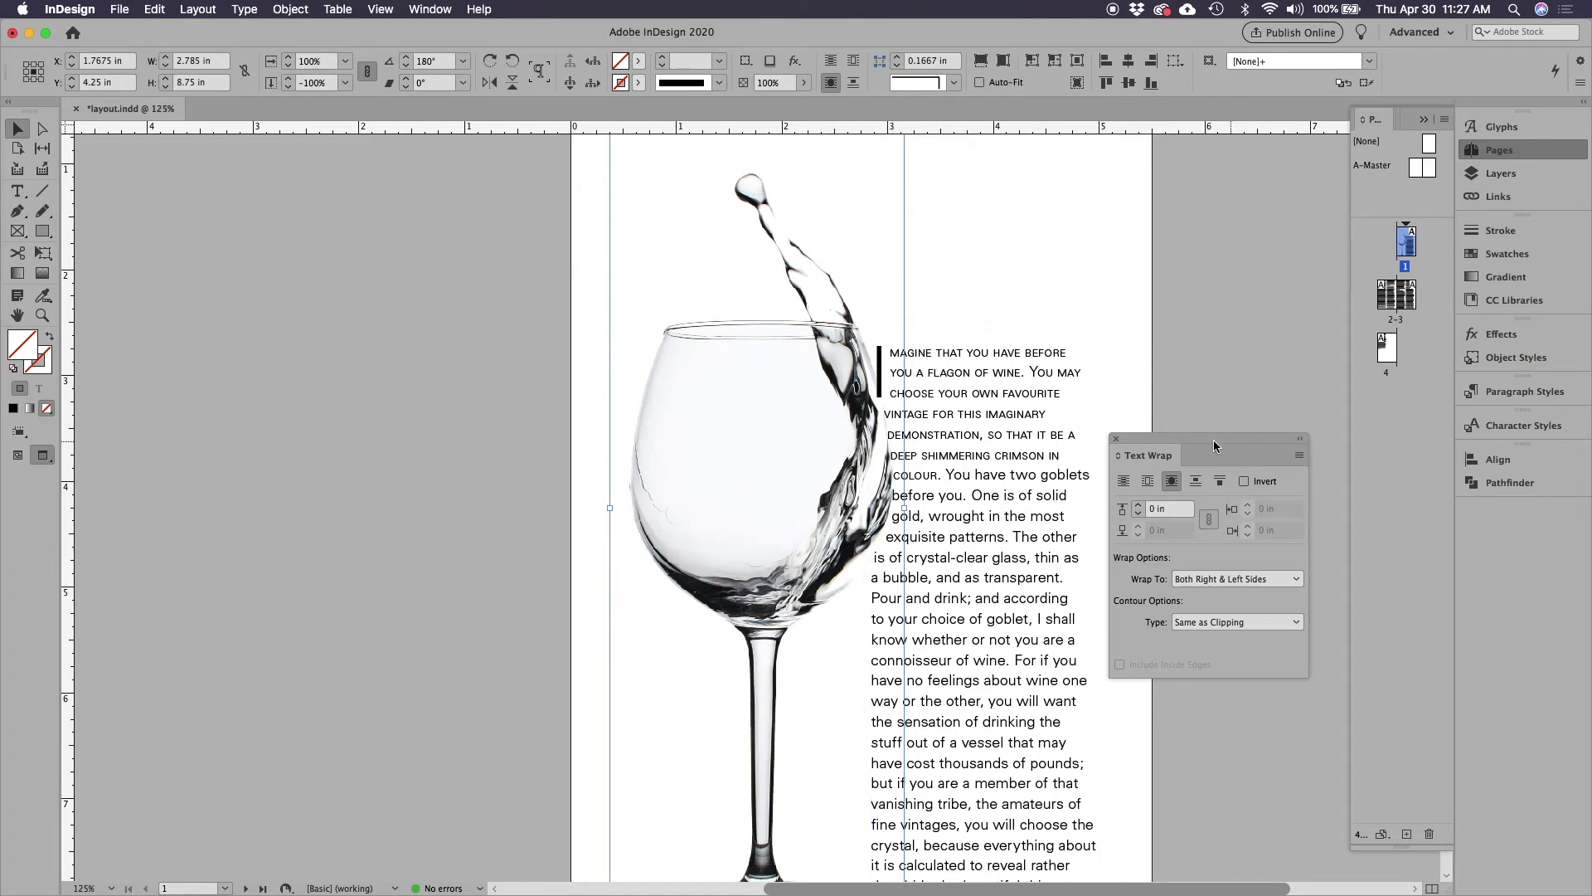
pyautogui.moveTo(1212, 440); pyautogui.dragTo(1249, 421)
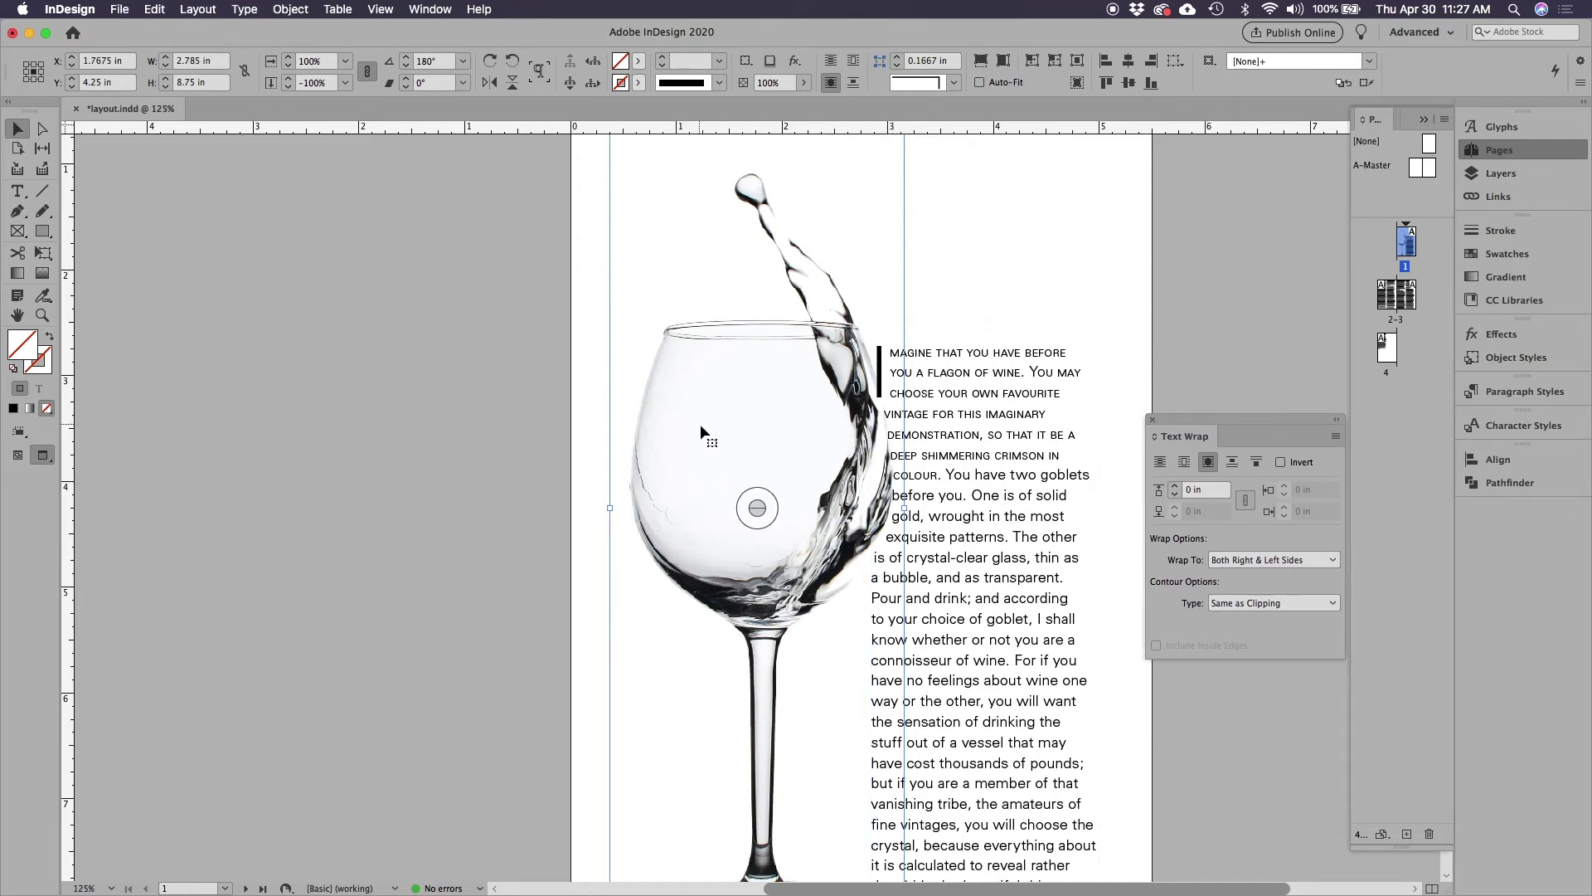
pyautogui.click(1176, 488)
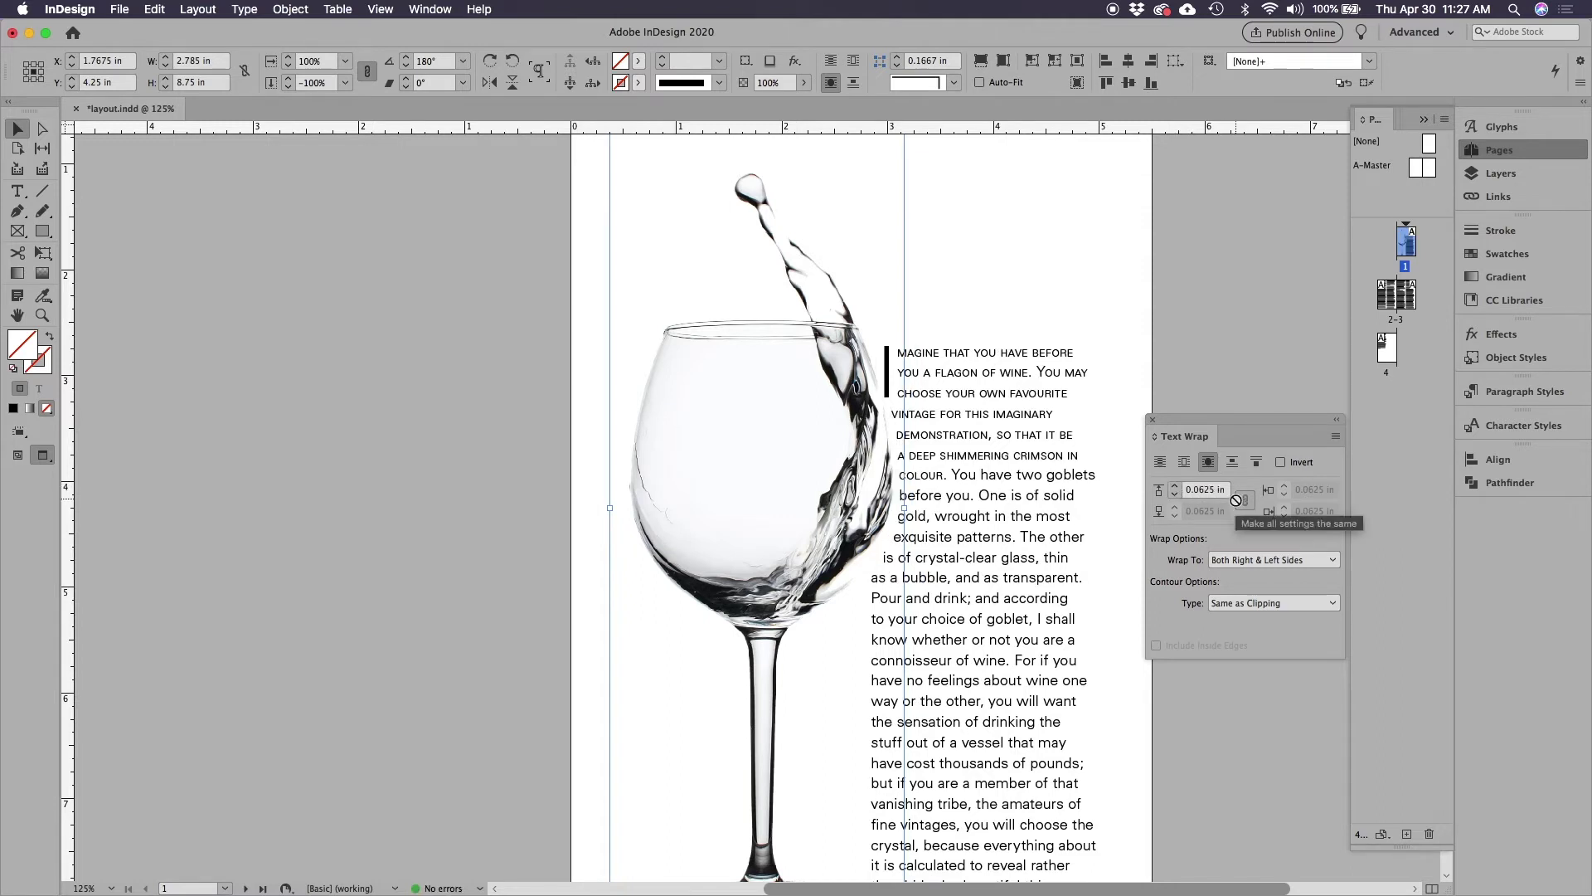
pyautogui.click(295, 470)
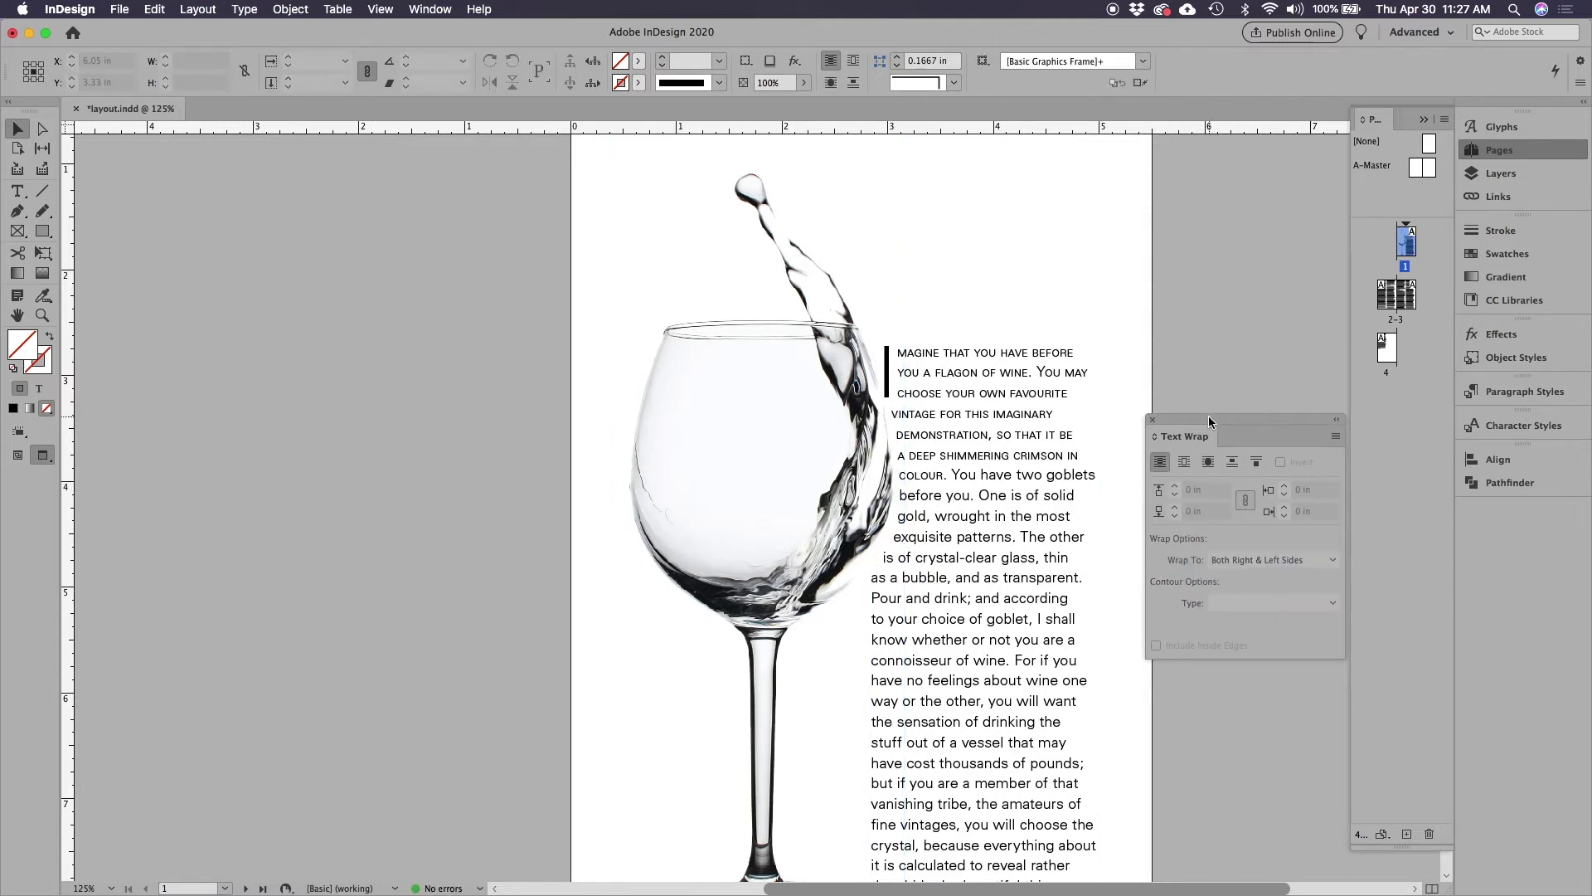
pyautogui.moveTo(1208, 416); pyautogui.dragTo(1533, 506)
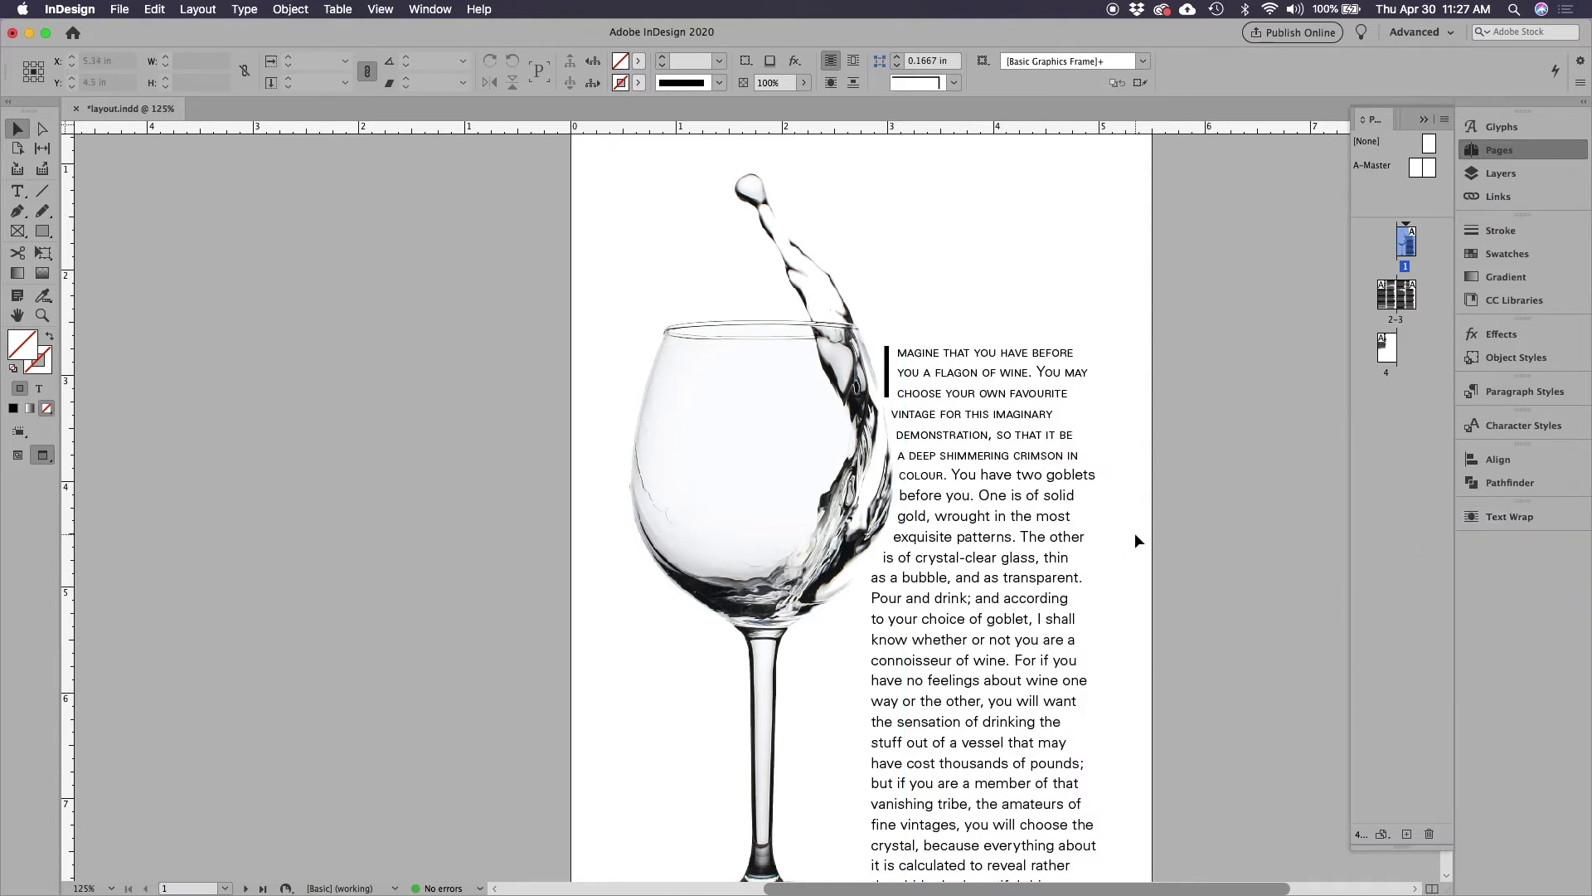
# - Move the wine glass frame down and further into the text column to about X 2.2925 in, Y 5.805 in
pyautogui.press('super+minus')
pyautogui.press('super+minus')
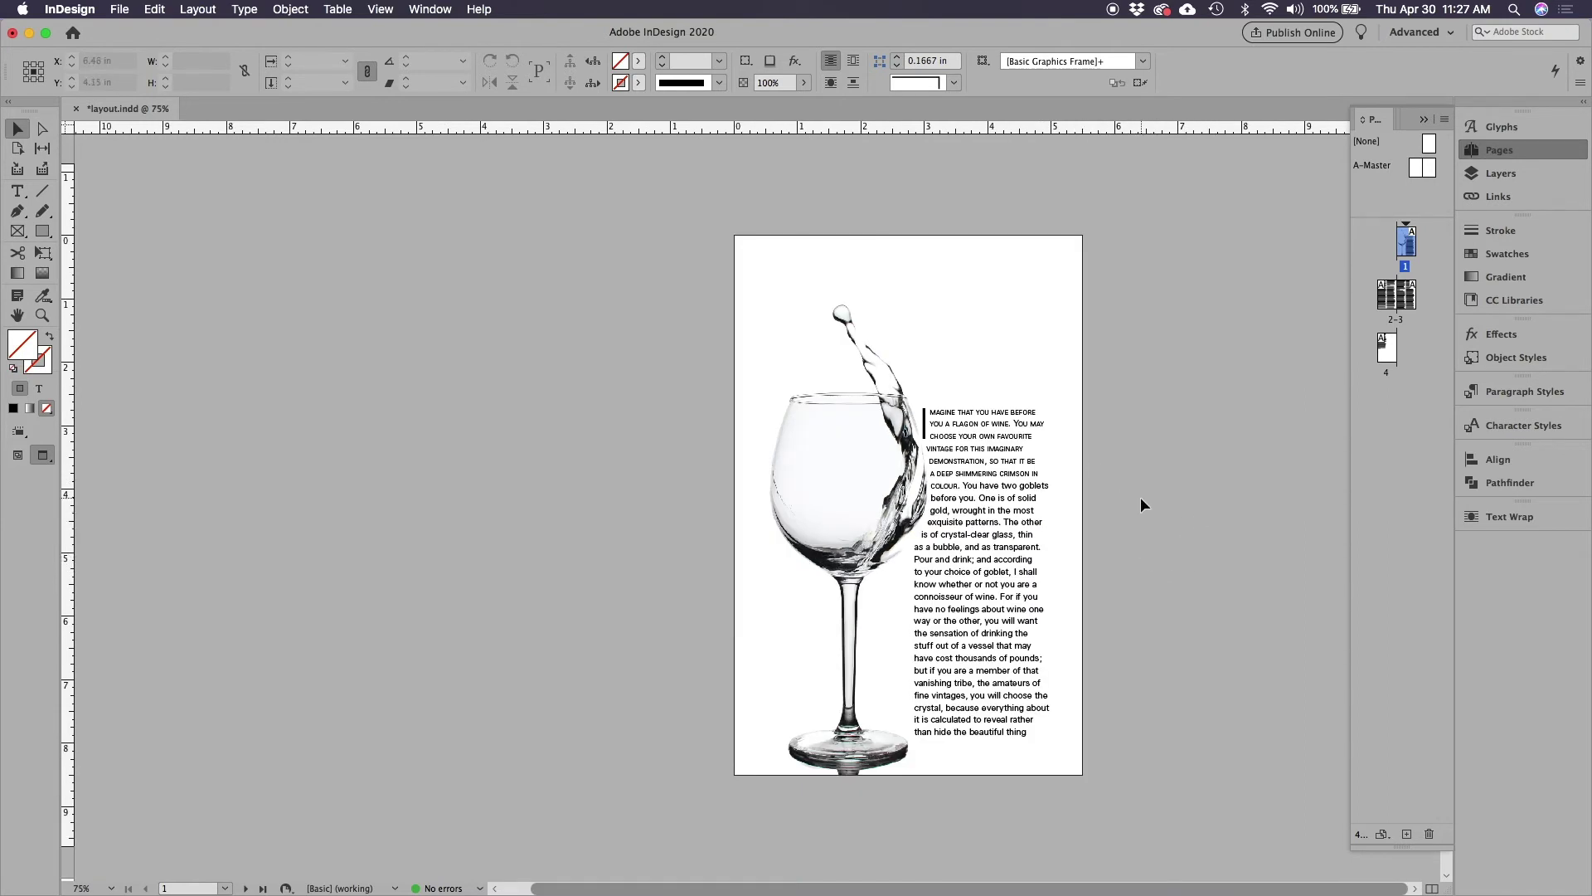
pyautogui.scroll(-20, 1151, 520)
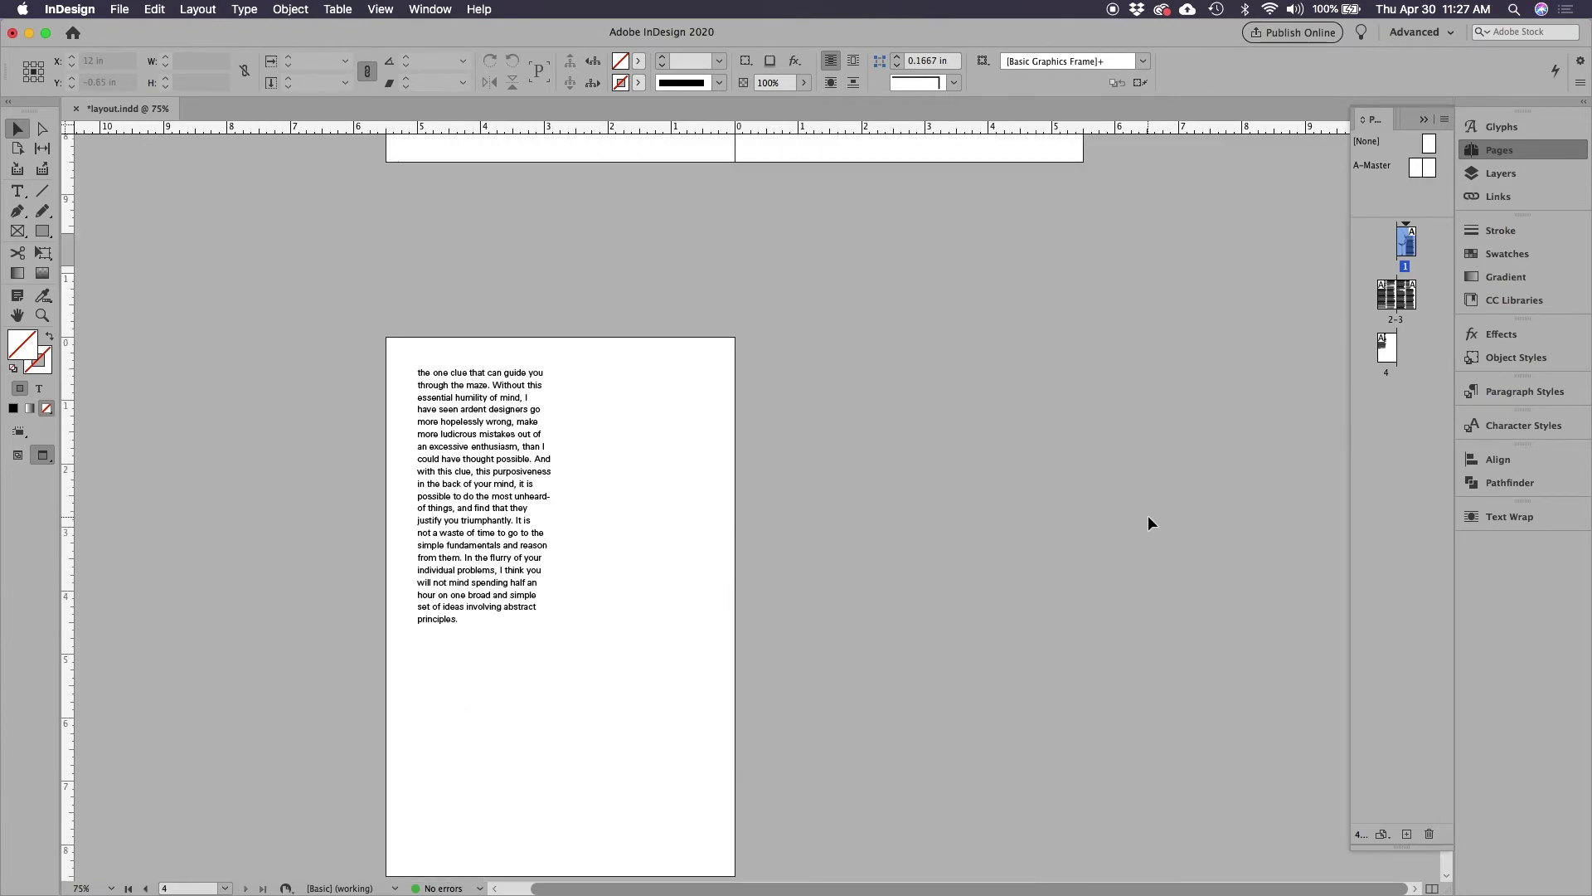
pyautogui.scroll(20, 1148, 515)
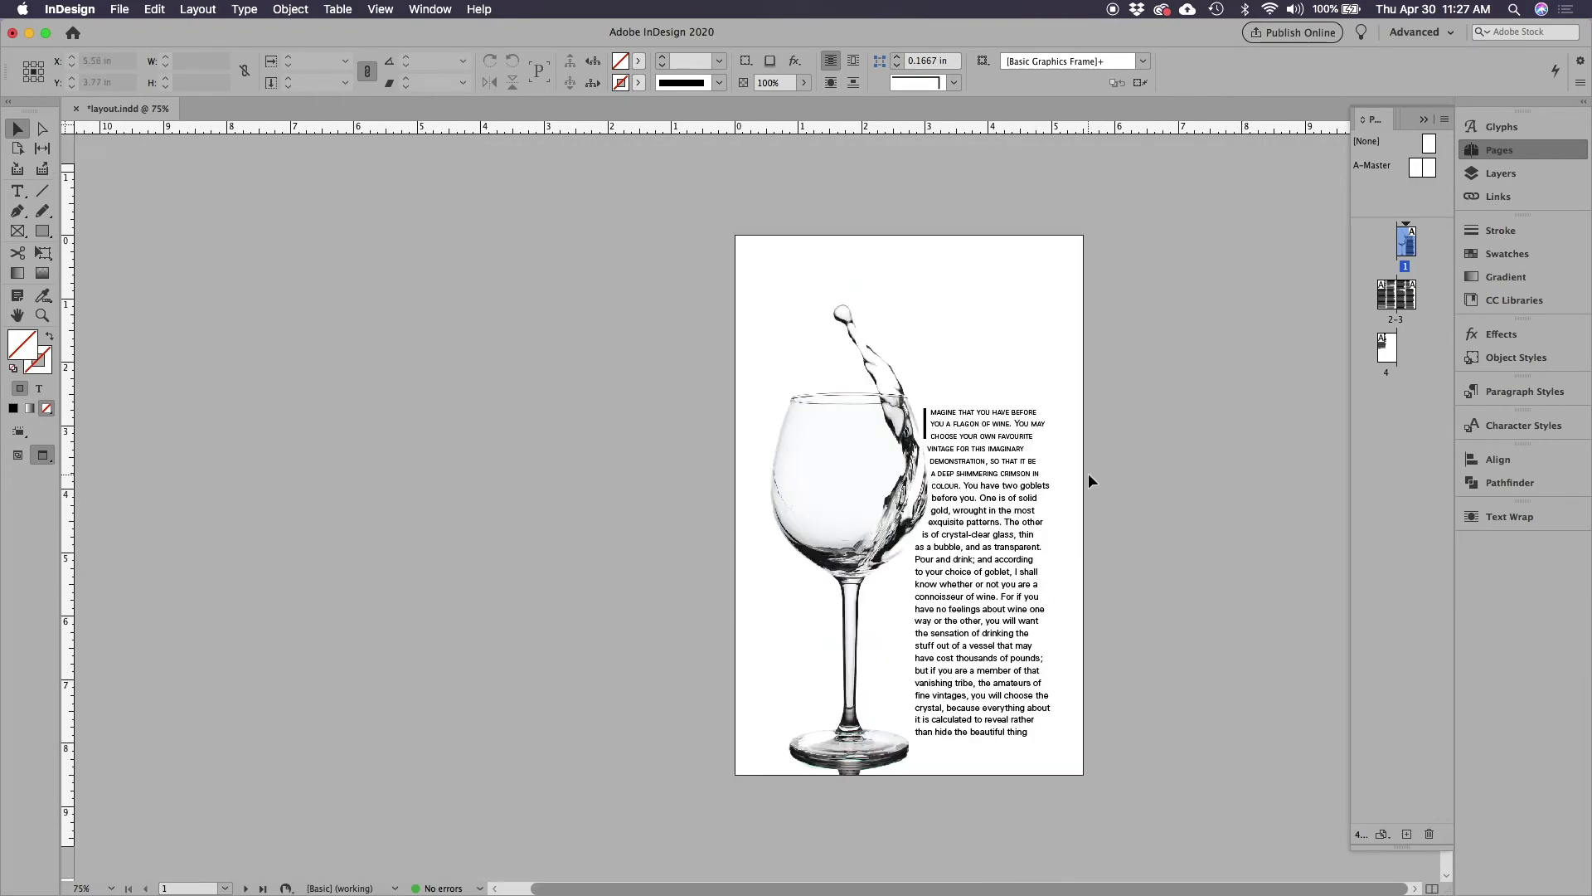
pyautogui.click(836, 482)
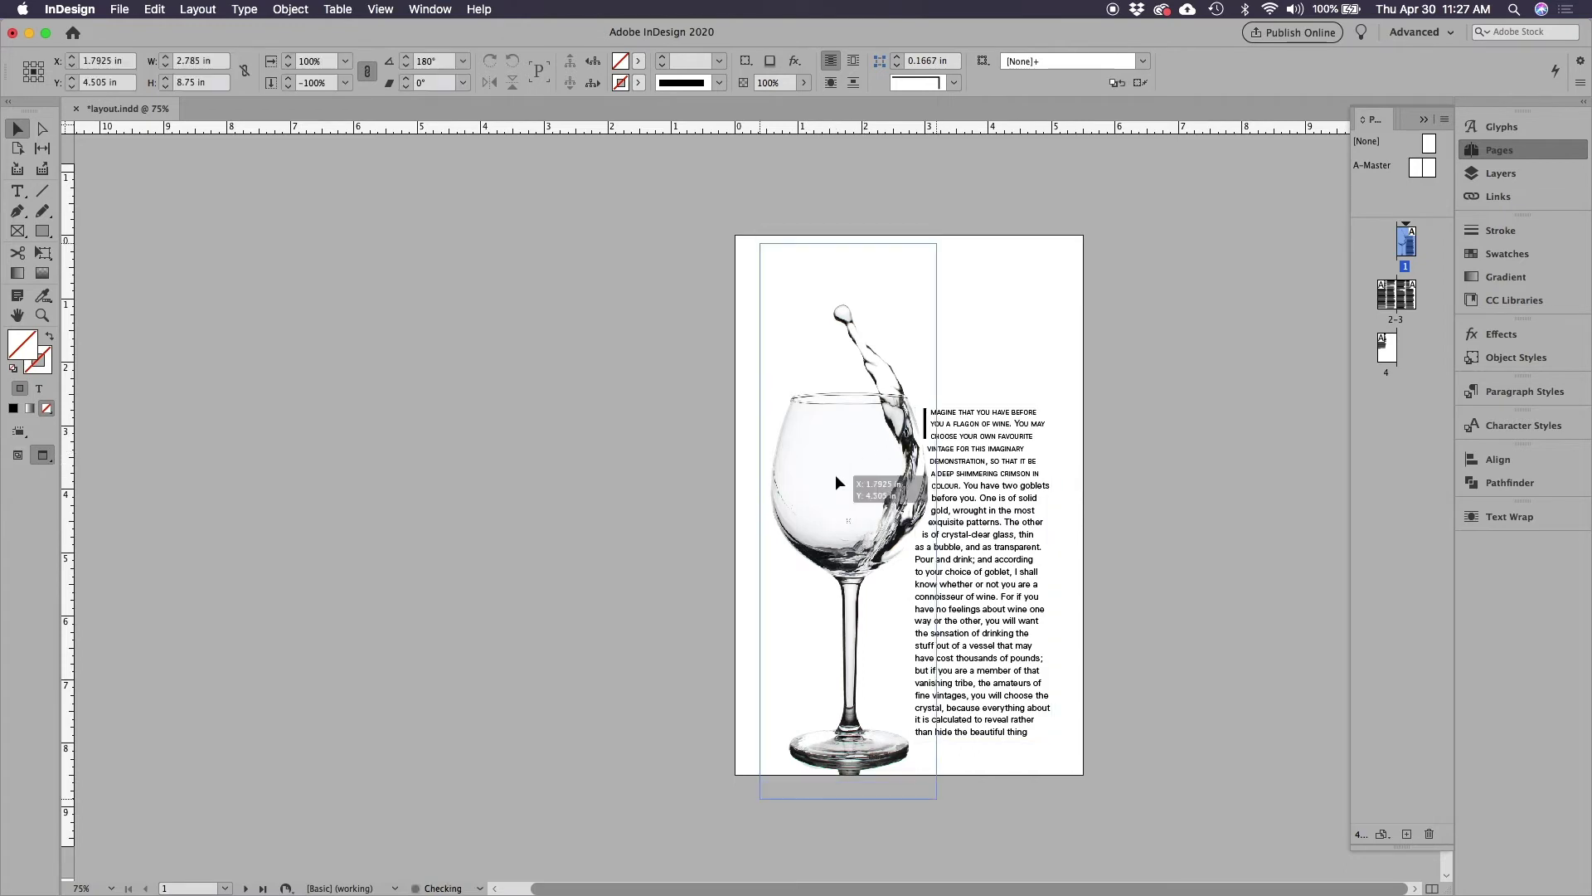
pyautogui.moveTo(836, 483); pyautogui.dragTo(889, 588)
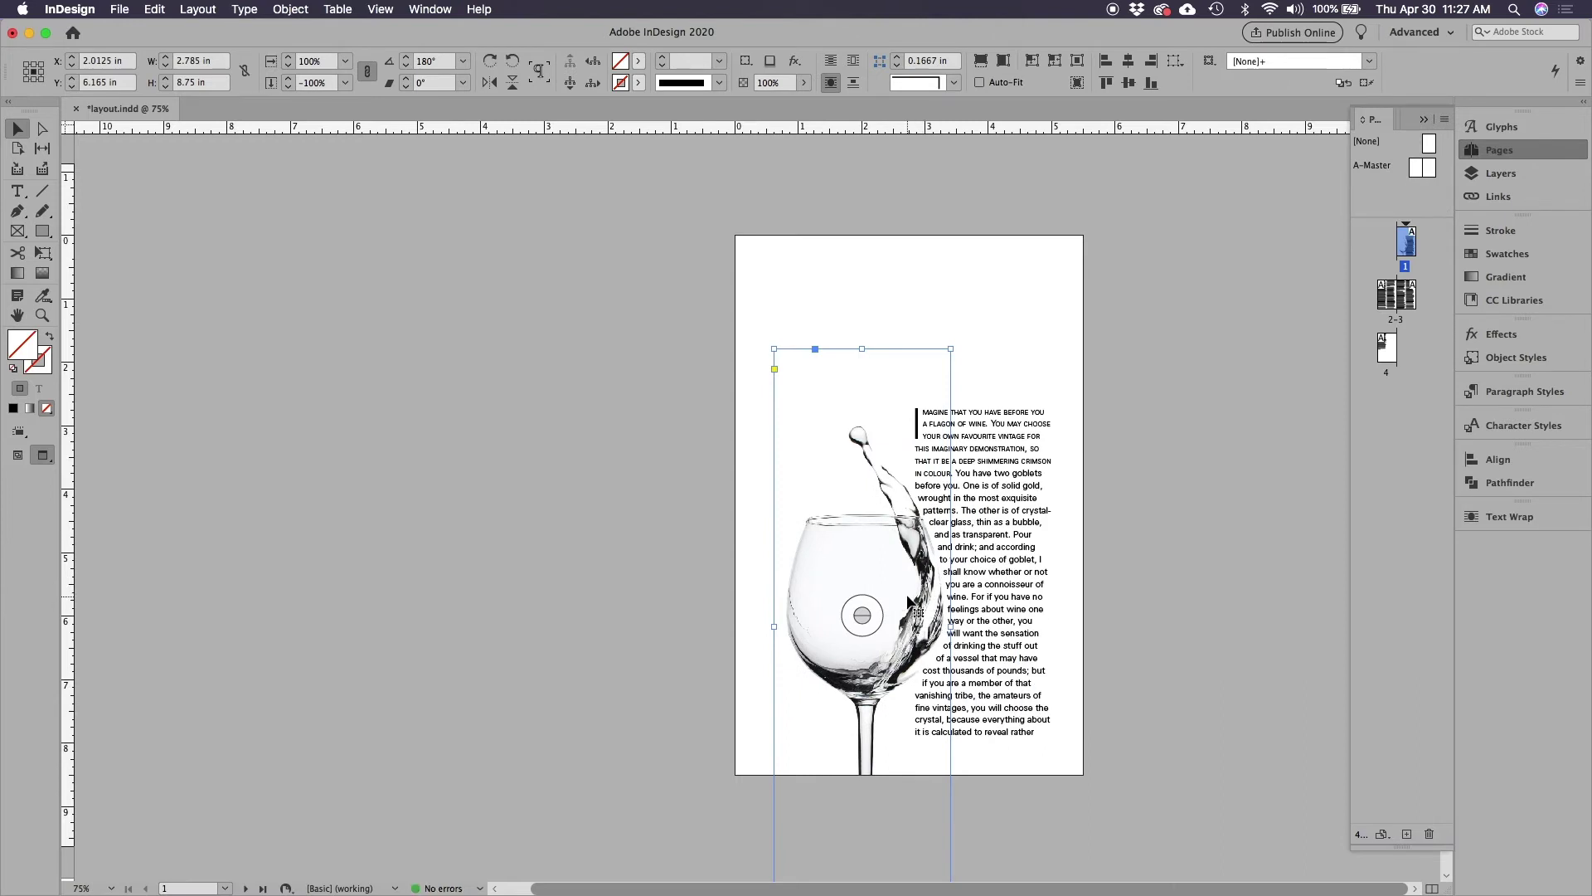
pyautogui.moveTo(910, 600); pyautogui.dragTo(922, 549)
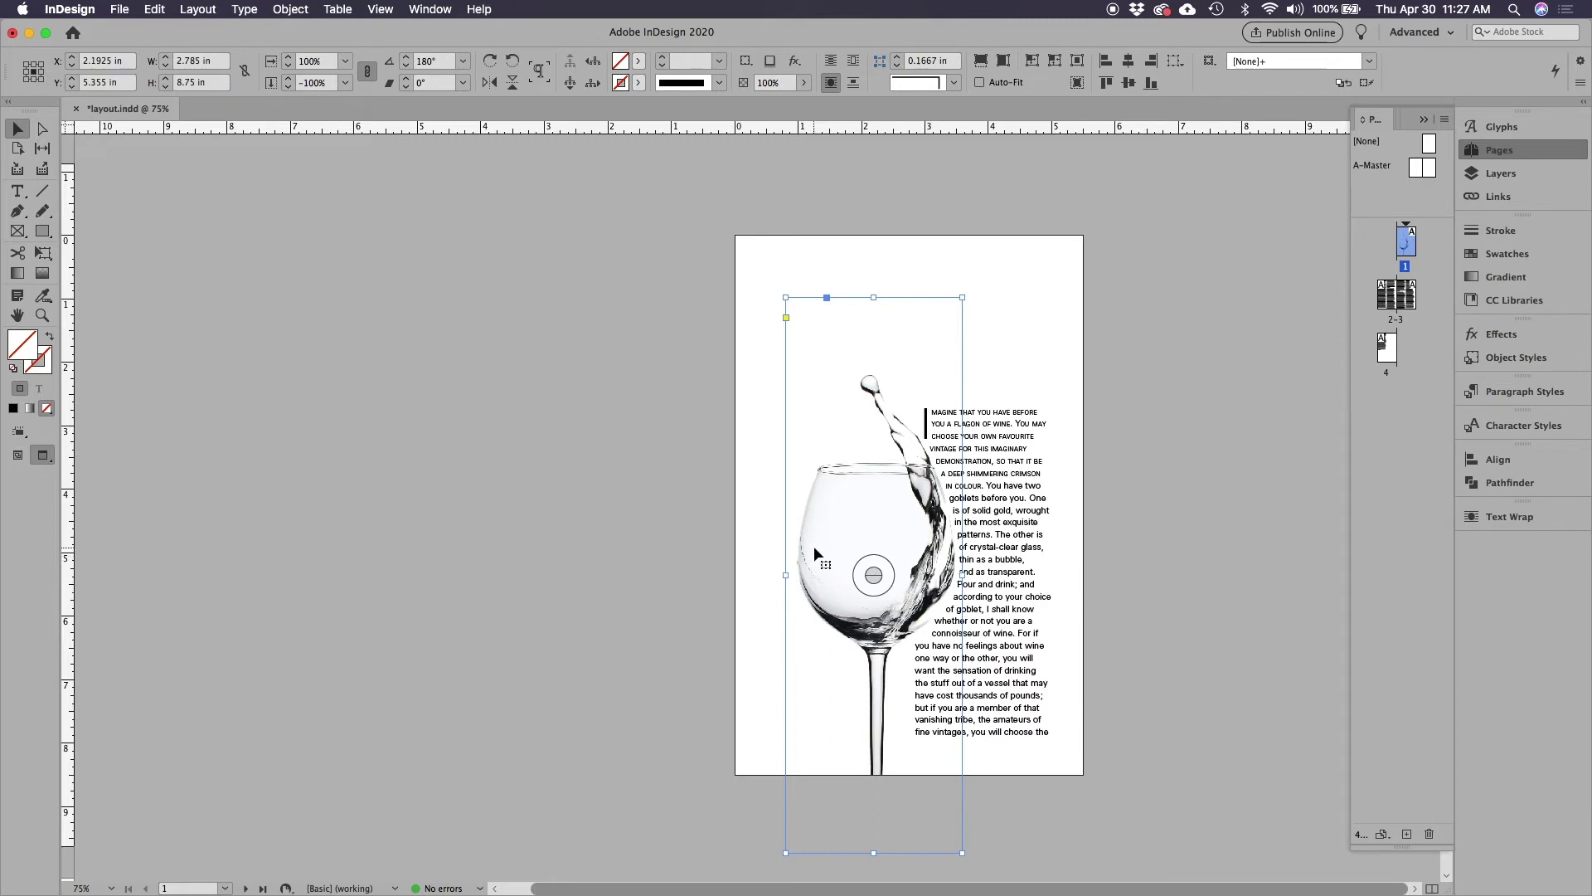
pyautogui.moveTo(821, 549); pyautogui.dragTo(820, 555)
pyautogui.moveTo(828, 578); pyautogui.dragTo(906, 573)
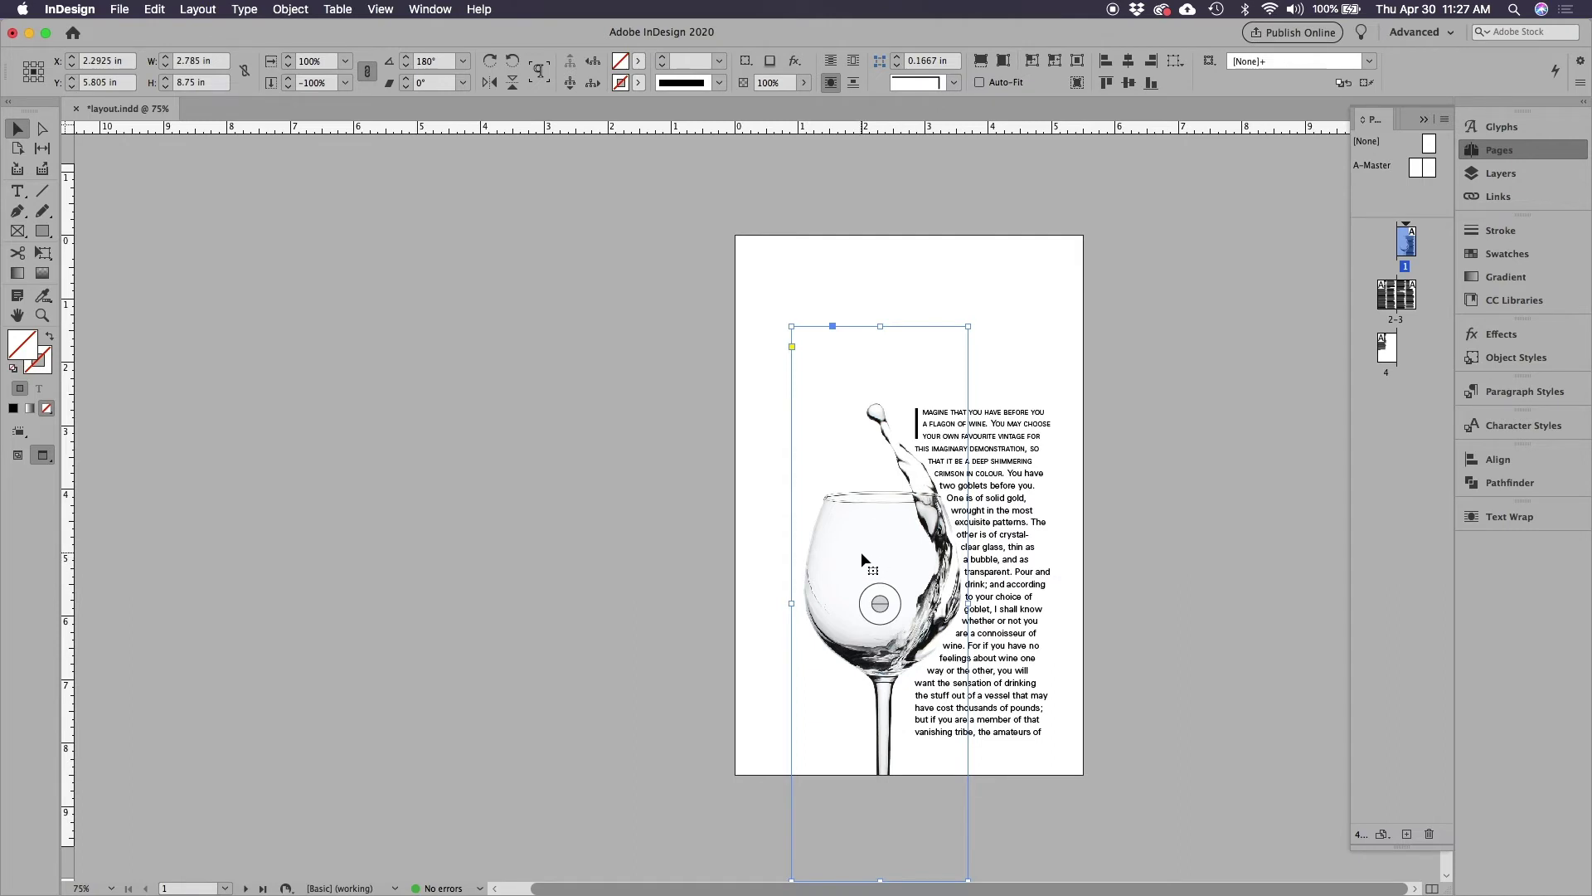
# - Enlarge the wine glass frame and image proportionally to about 3.5258 × 11.0775 in, and place it at X 2.159 in, Y 5.8488 in
pyautogui.moveTo(791, 326); pyautogui.dragTo(745, 304)
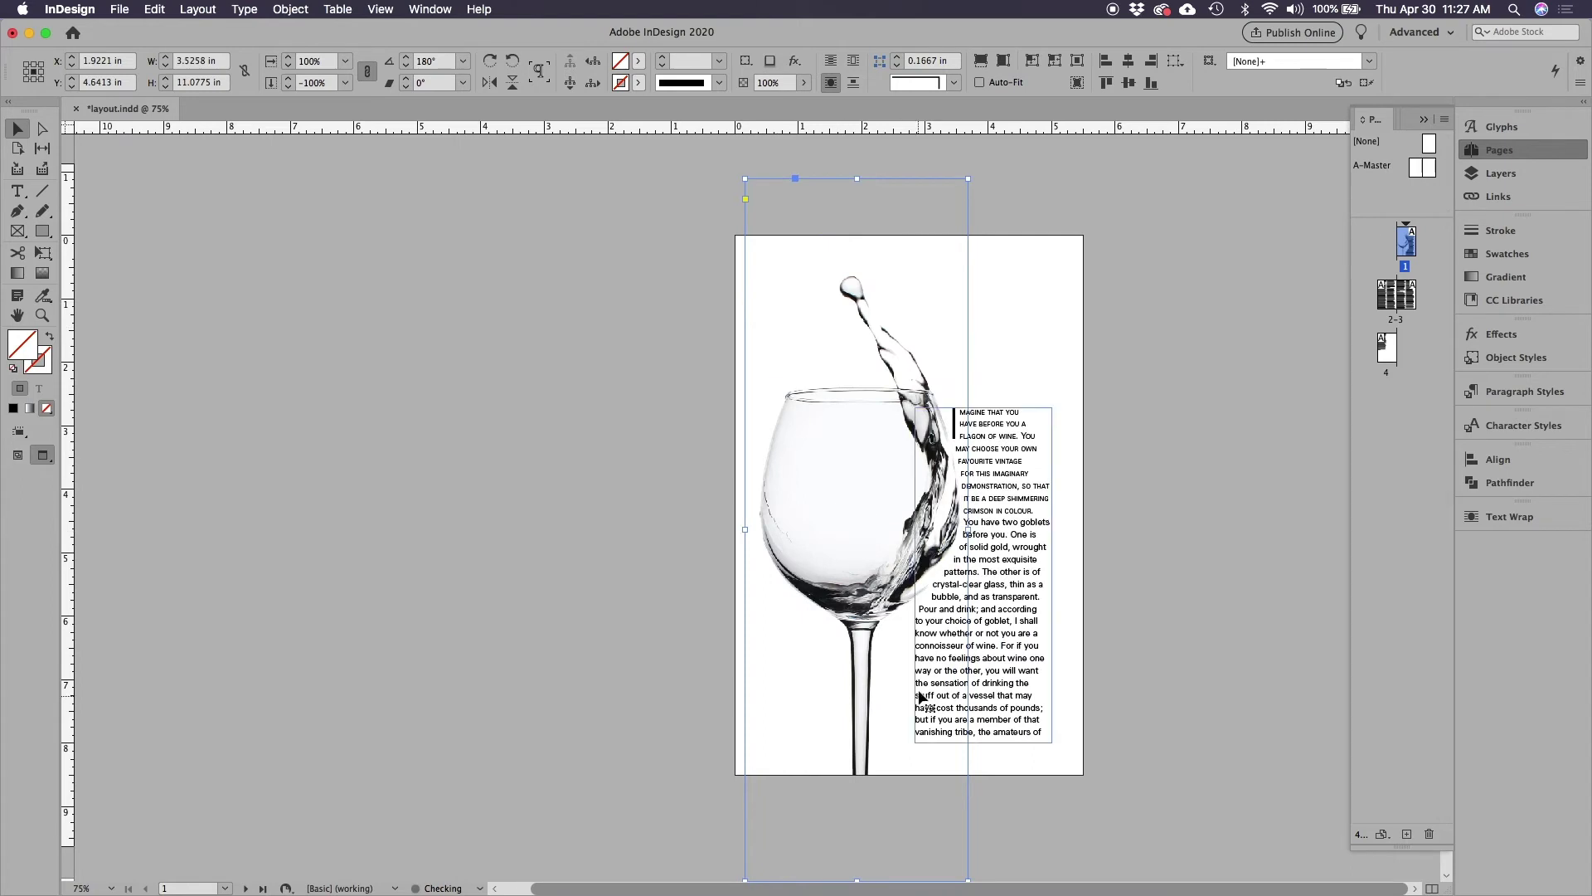
pyautogui.moveTo(878, 619); pyautogui.dragTo(890, 676)
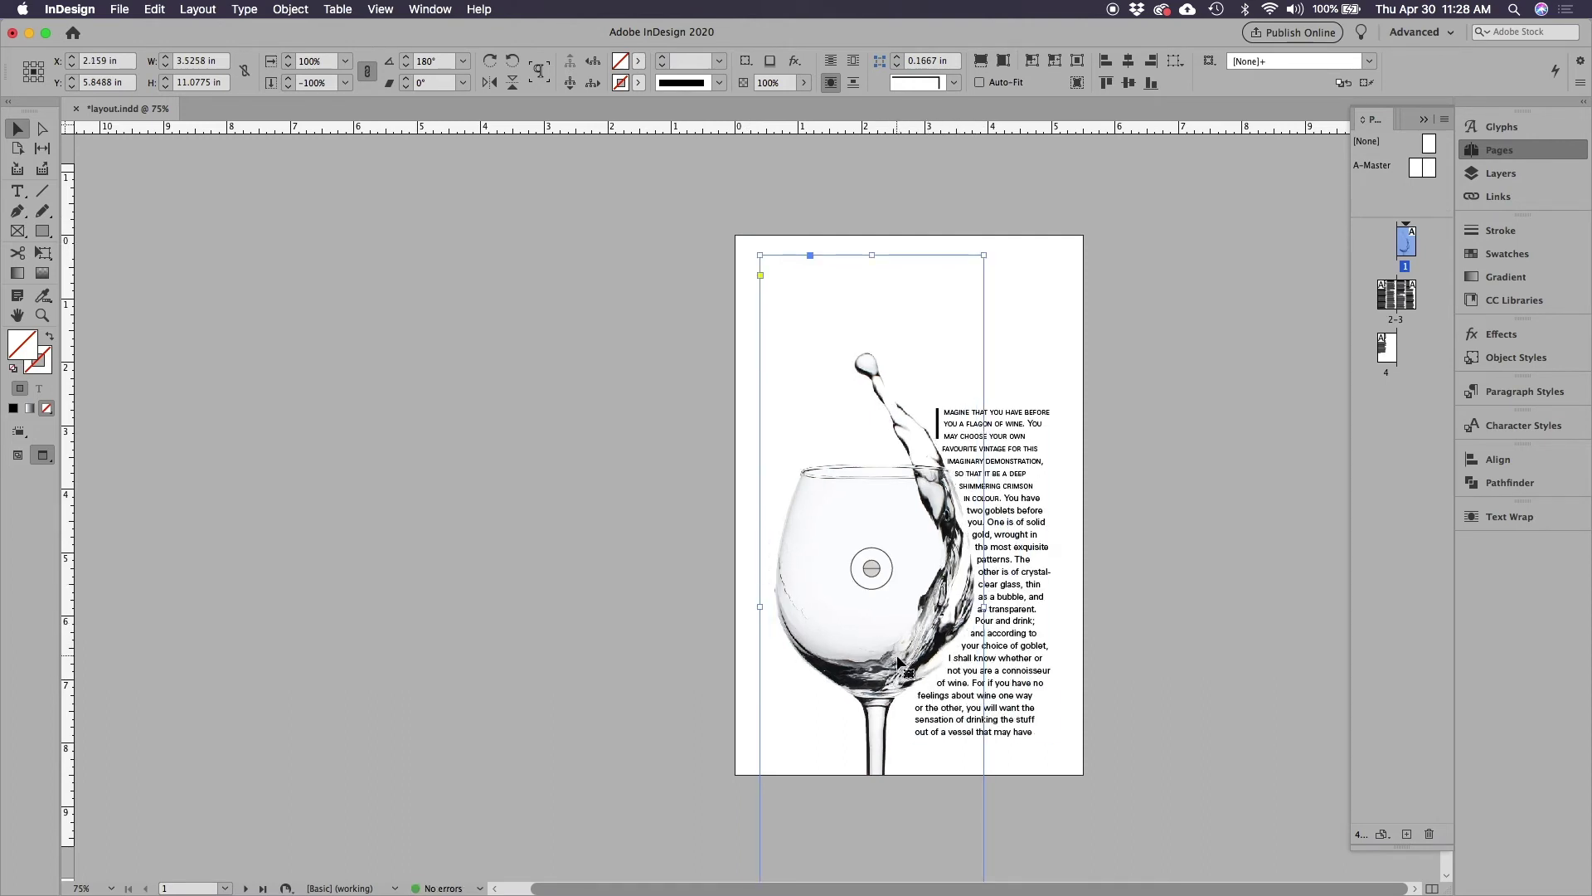
pyautogui.click(1260, 654)
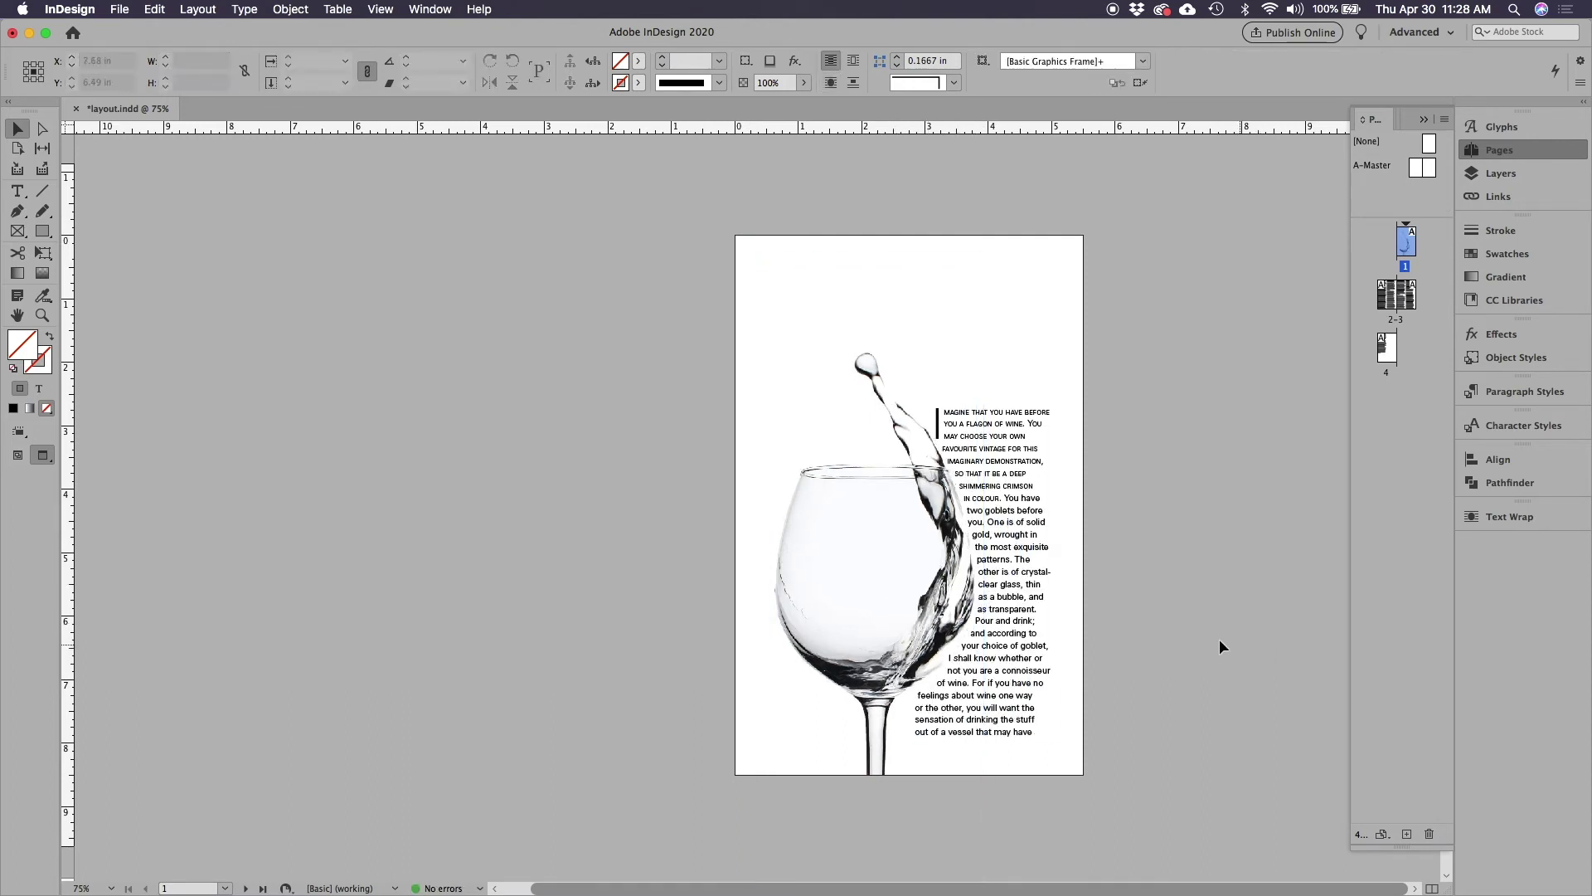
# - Check the text flow on the following pages, show the guides and frame edges, and select the essay title frame on the pasteboard
pyautogui.scroll(-10, 1142, 644)
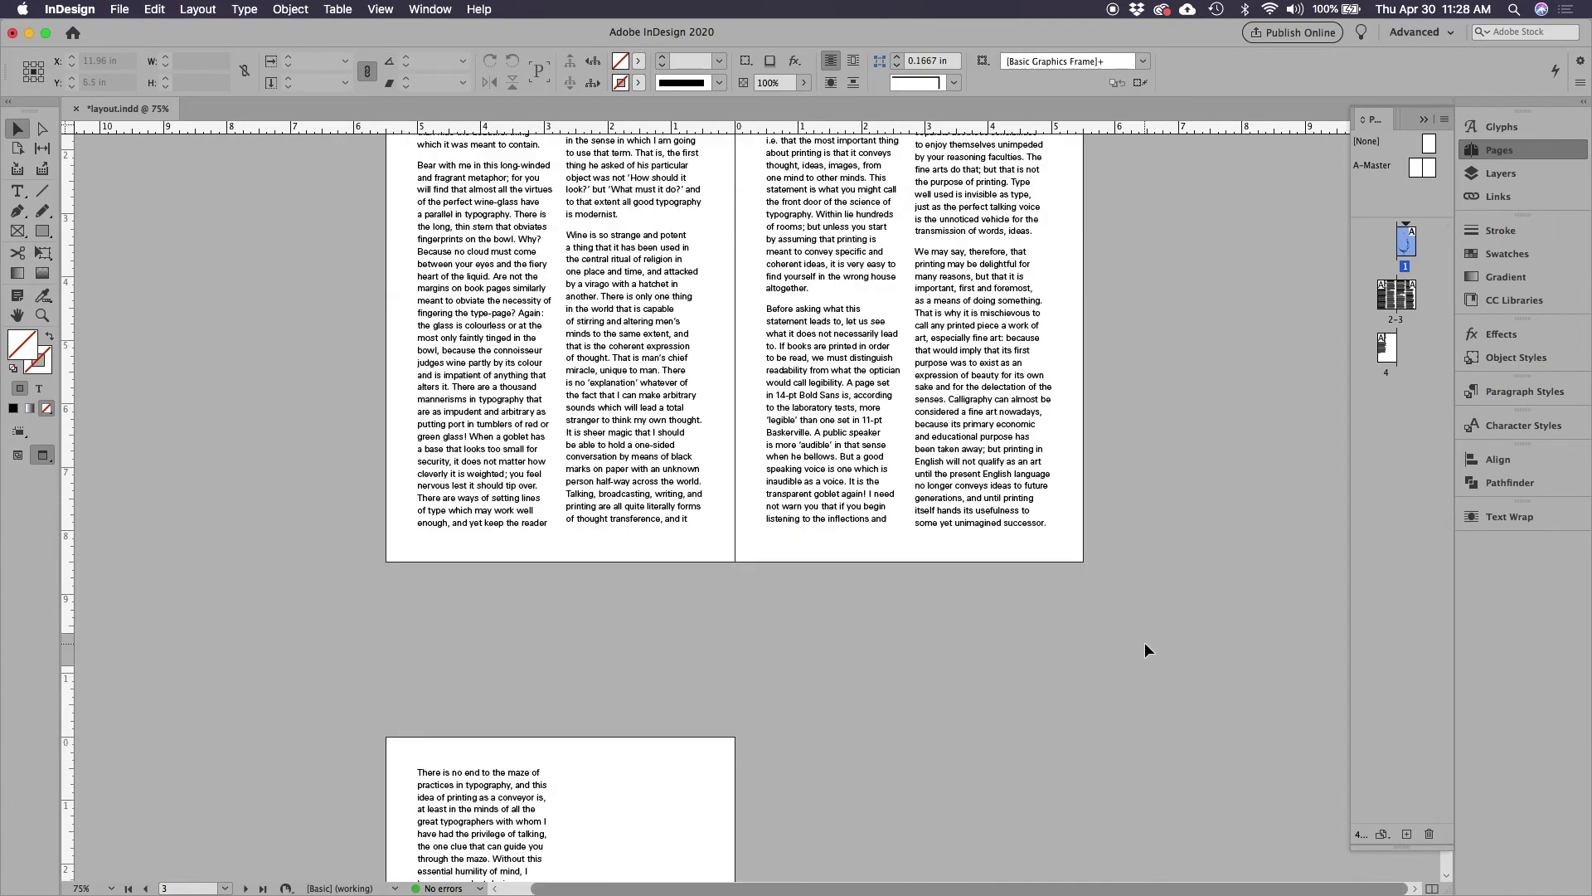
pyautogui.scroll(5, 1147, 640)
pyautogui.scroll(5, 1146, 639)
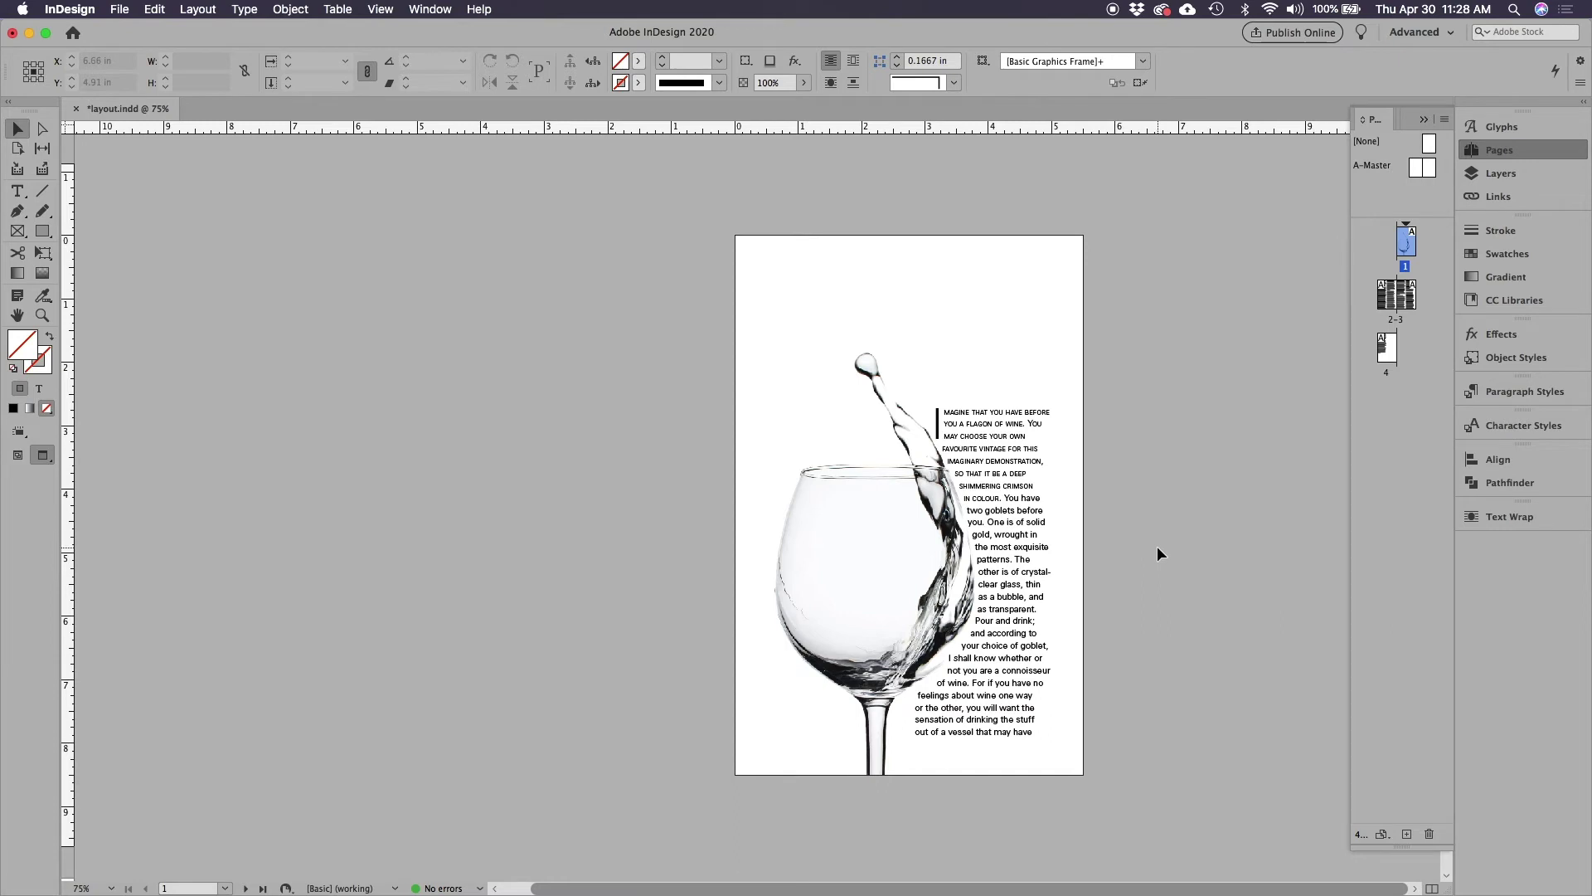
pyautogui.press('w')
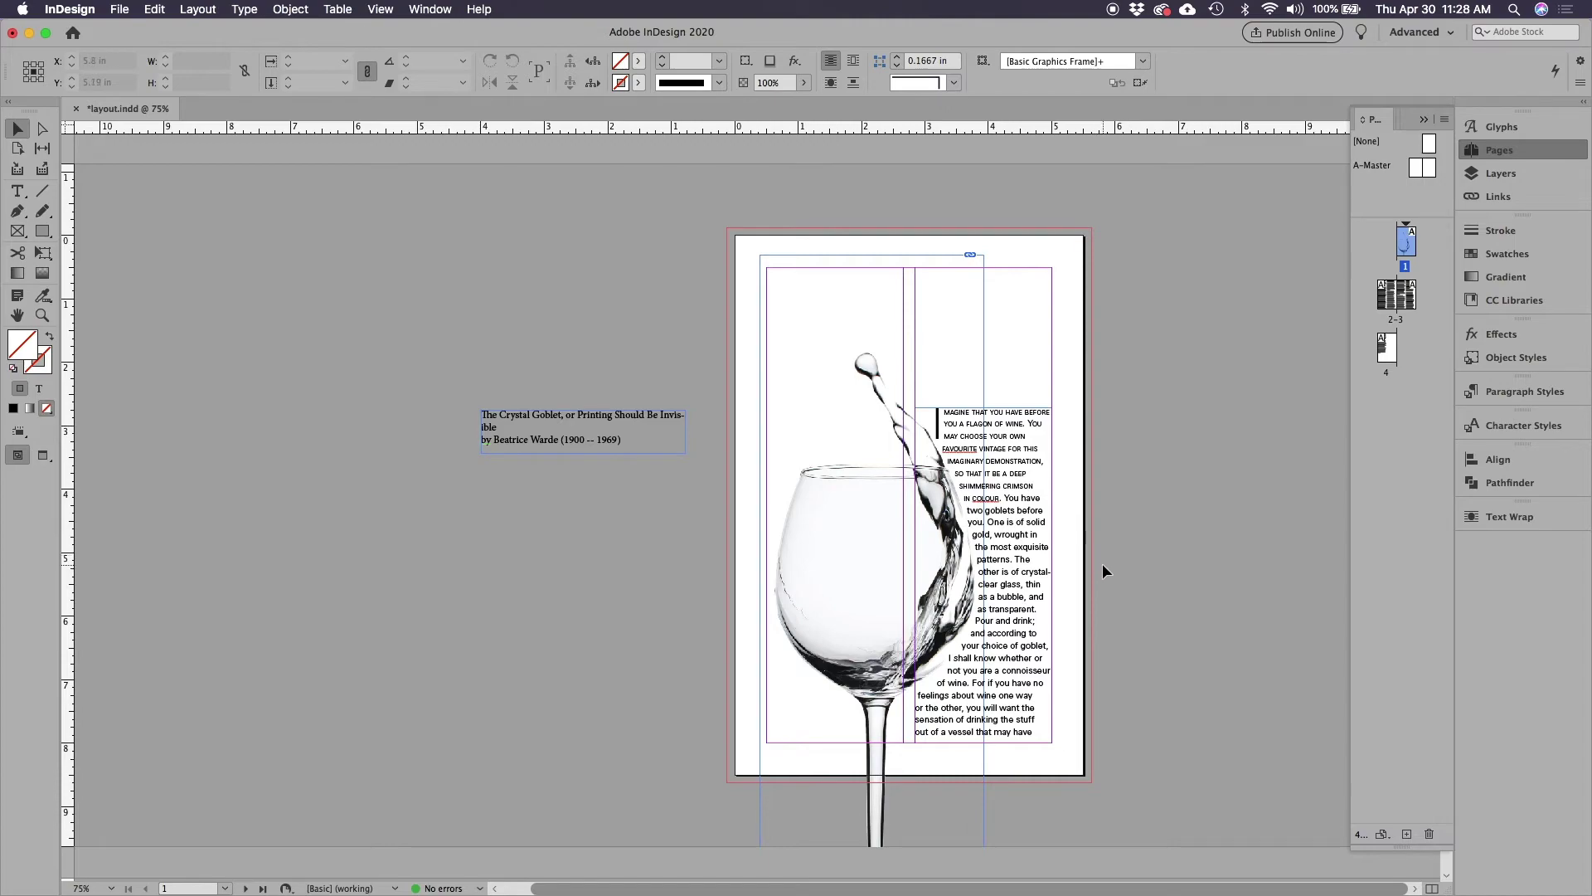
pyautogui.scroll(-10, 1103, 564)
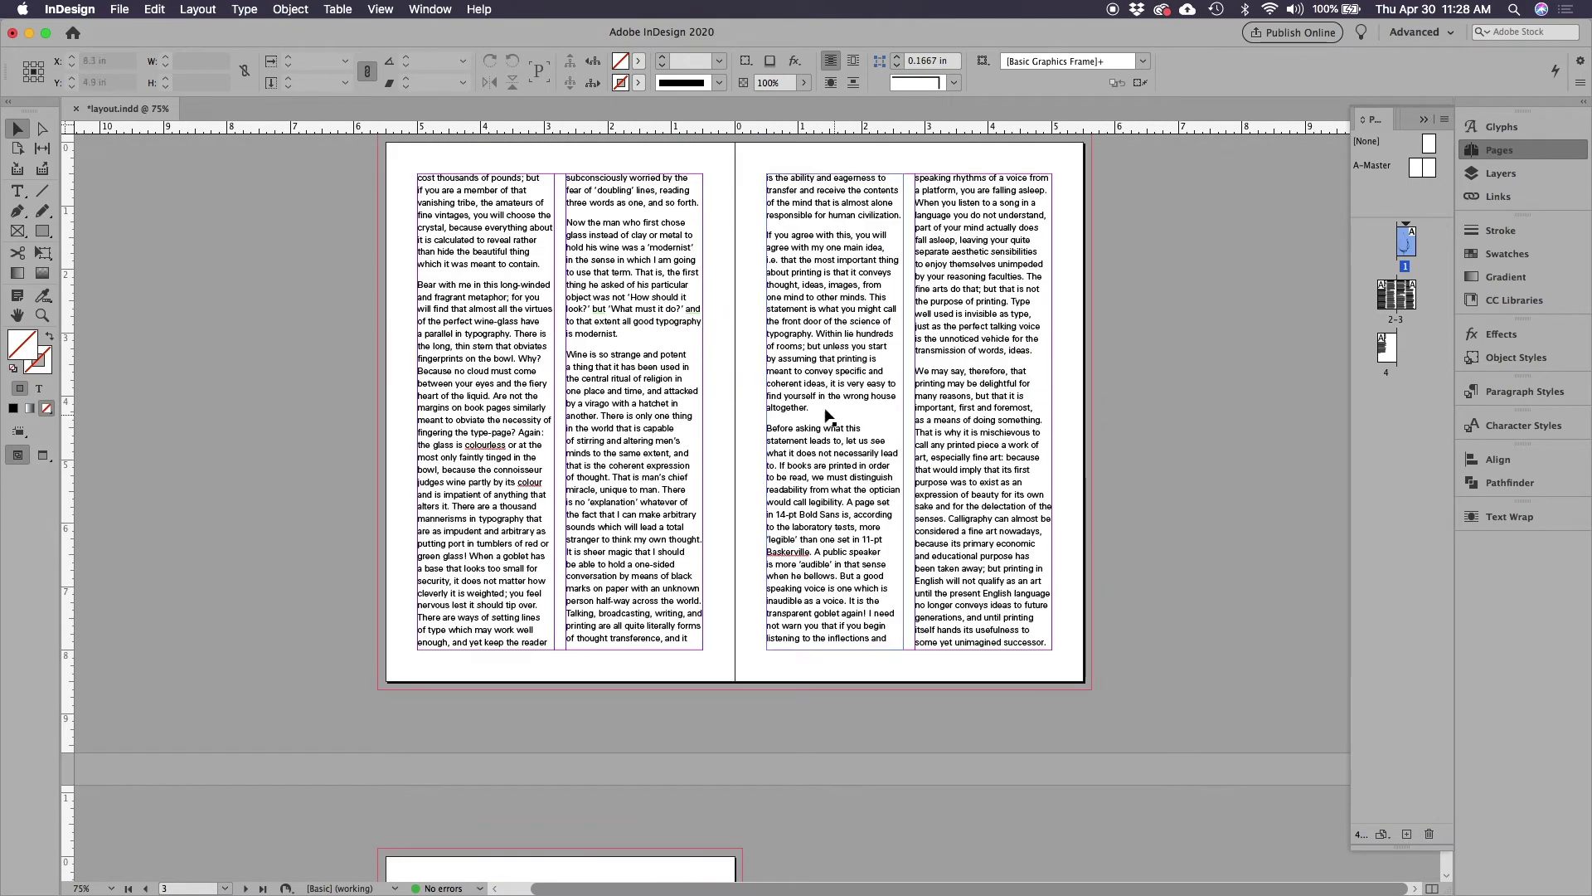
pyautogui.scroll(10, 1191, 586)
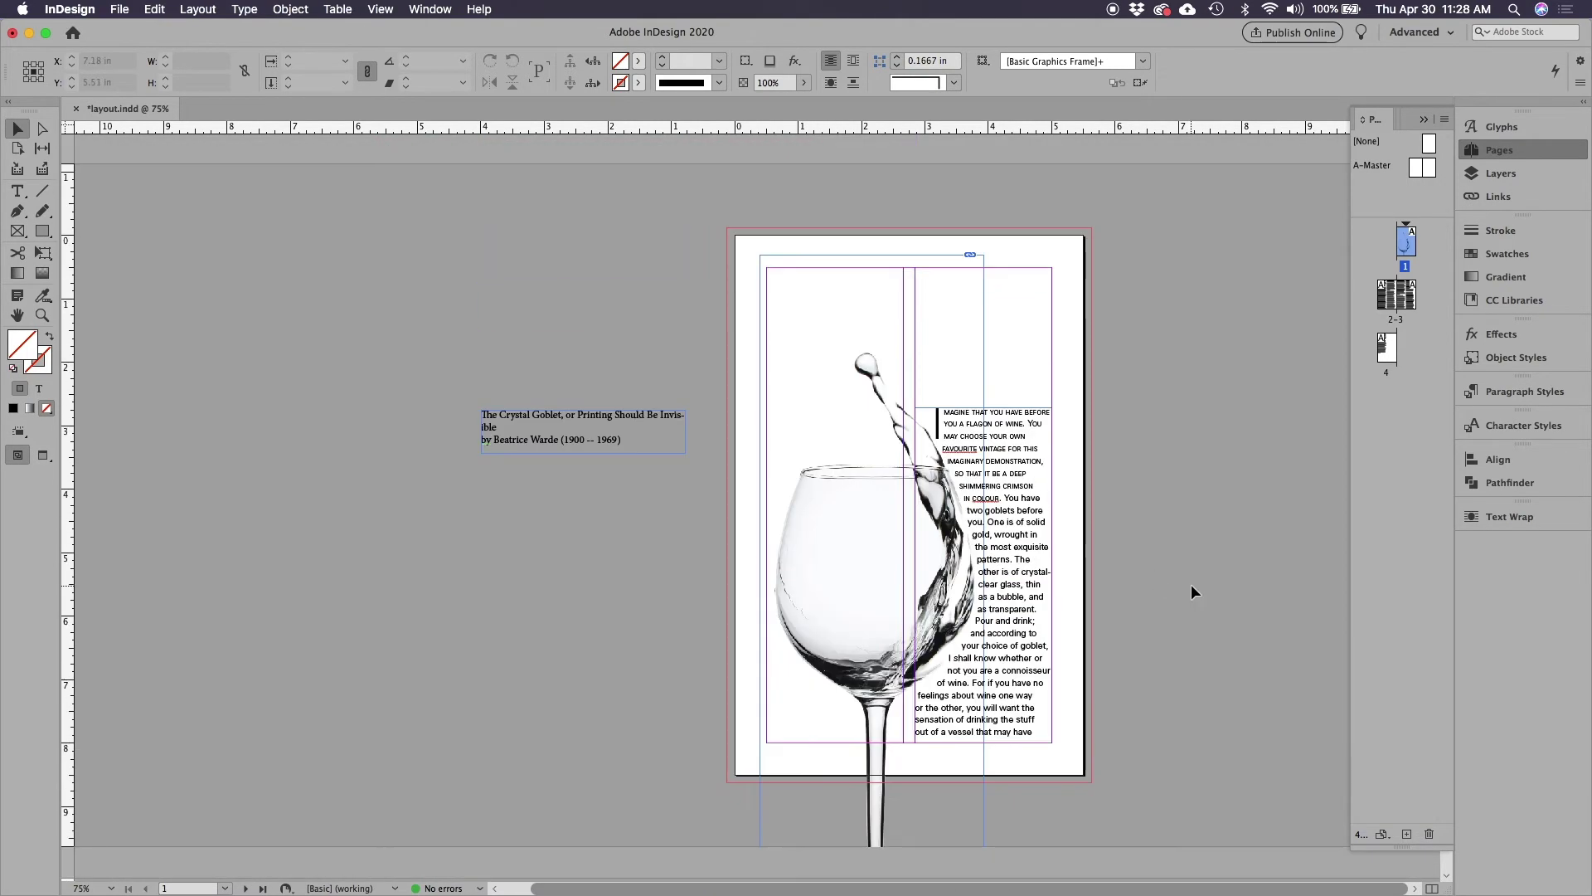
pyautogui.click(554, 425)
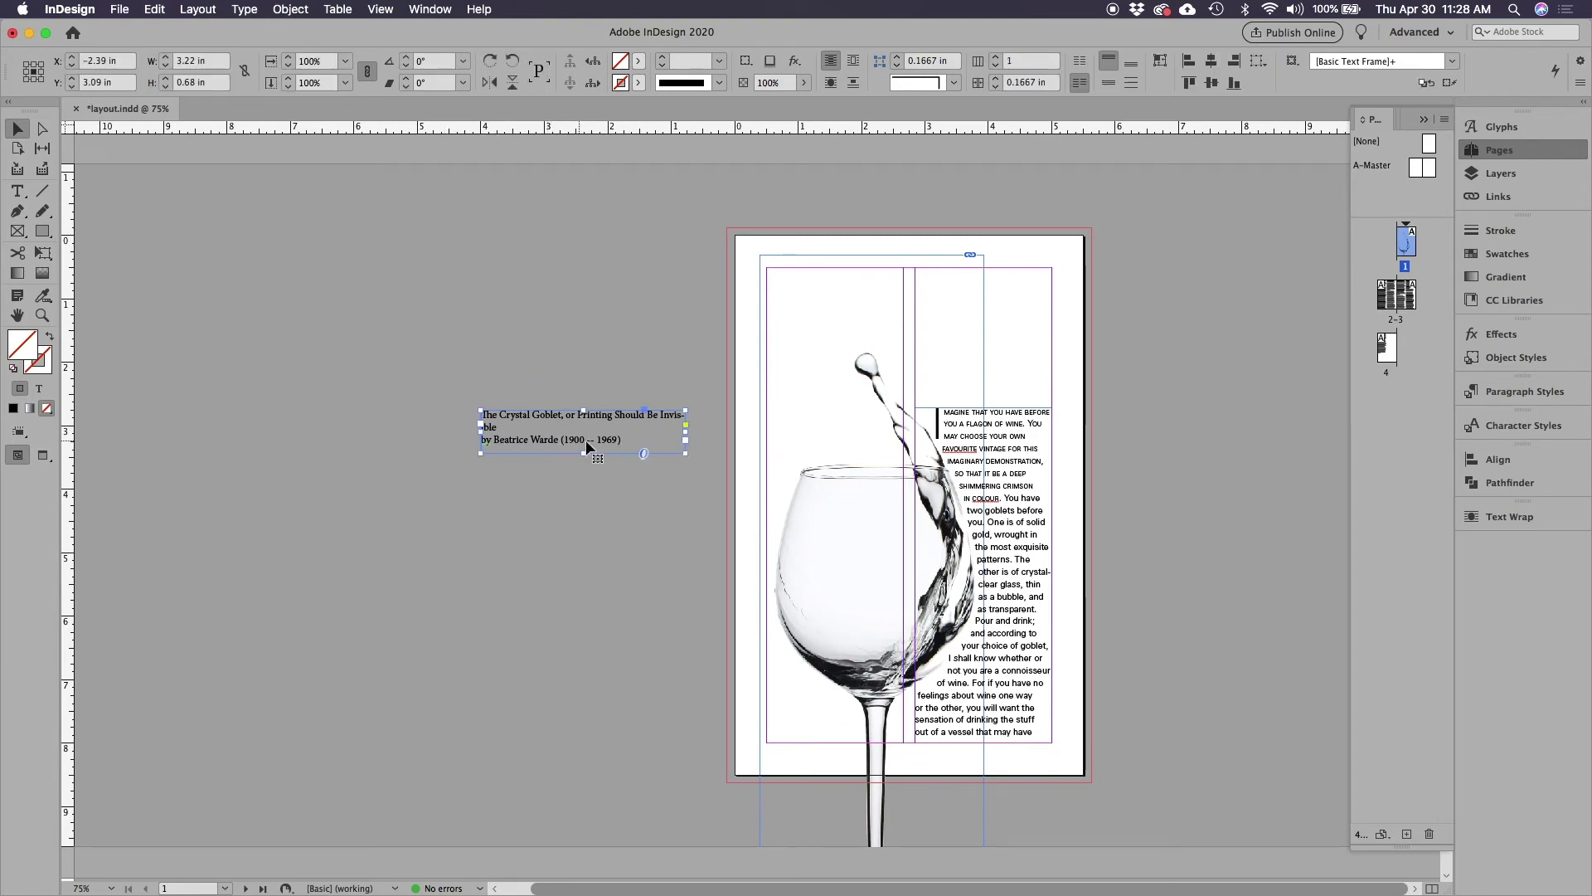
# - Delete the years after the author's name, and move "The Crystal Goblet," into its own text frame on the pasteboard above
pyautogui.doubleClick(586, 442)
pyautogui.moveTo(623, 442); pyautogui.dragTo(559, 442)
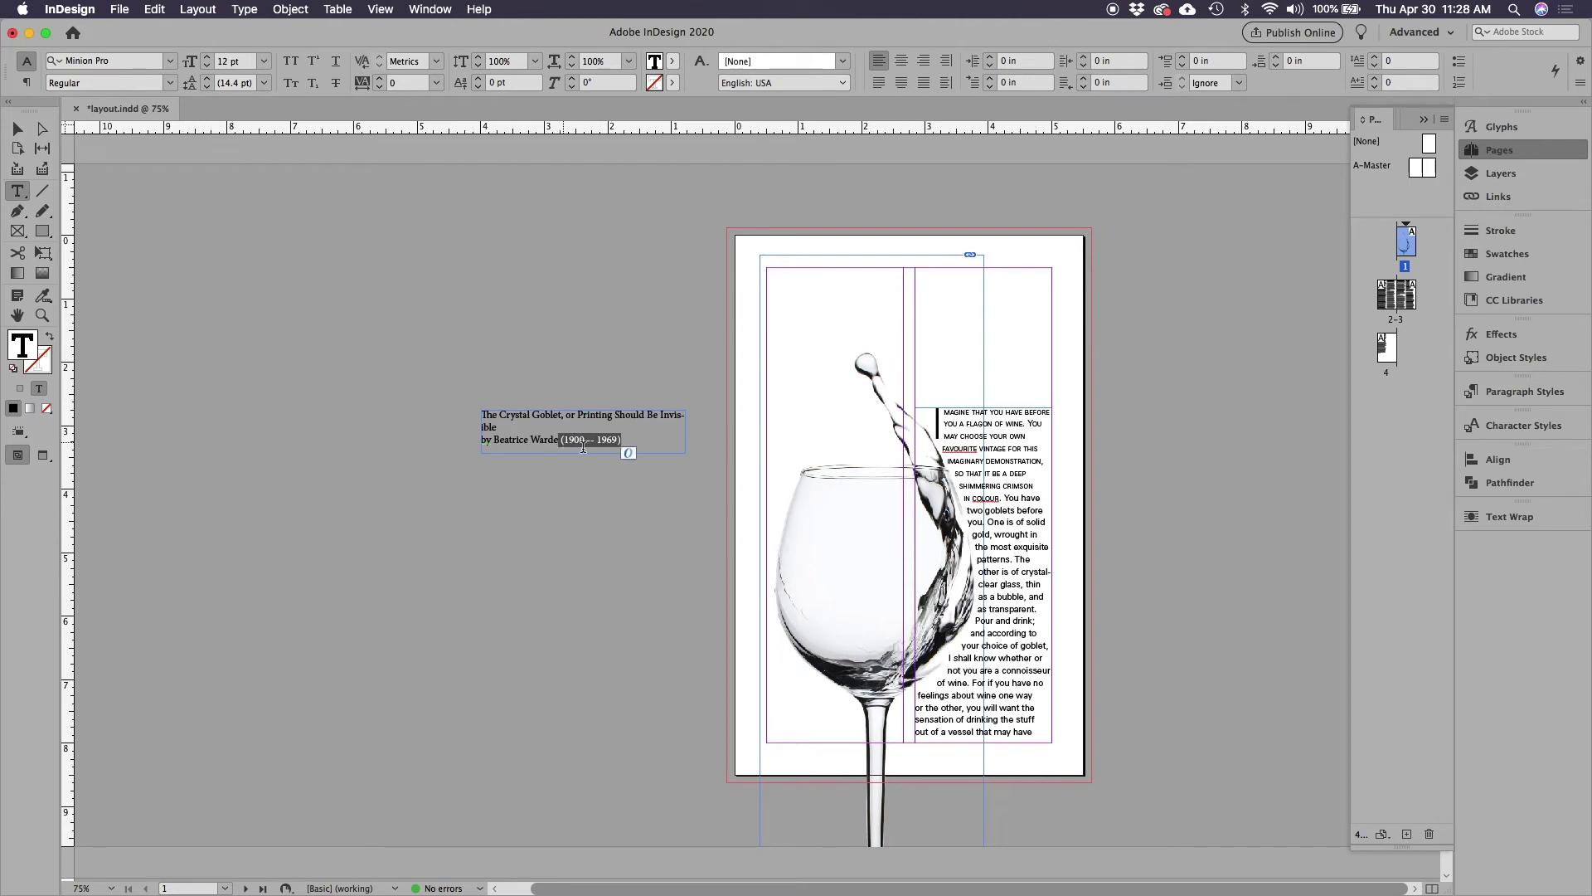
pyautogui.press('BackSpace')
pyautogui.moveTo(564, 415); pyautogui.dragTo(462, 421)
pyautogui.press('cmd+x')
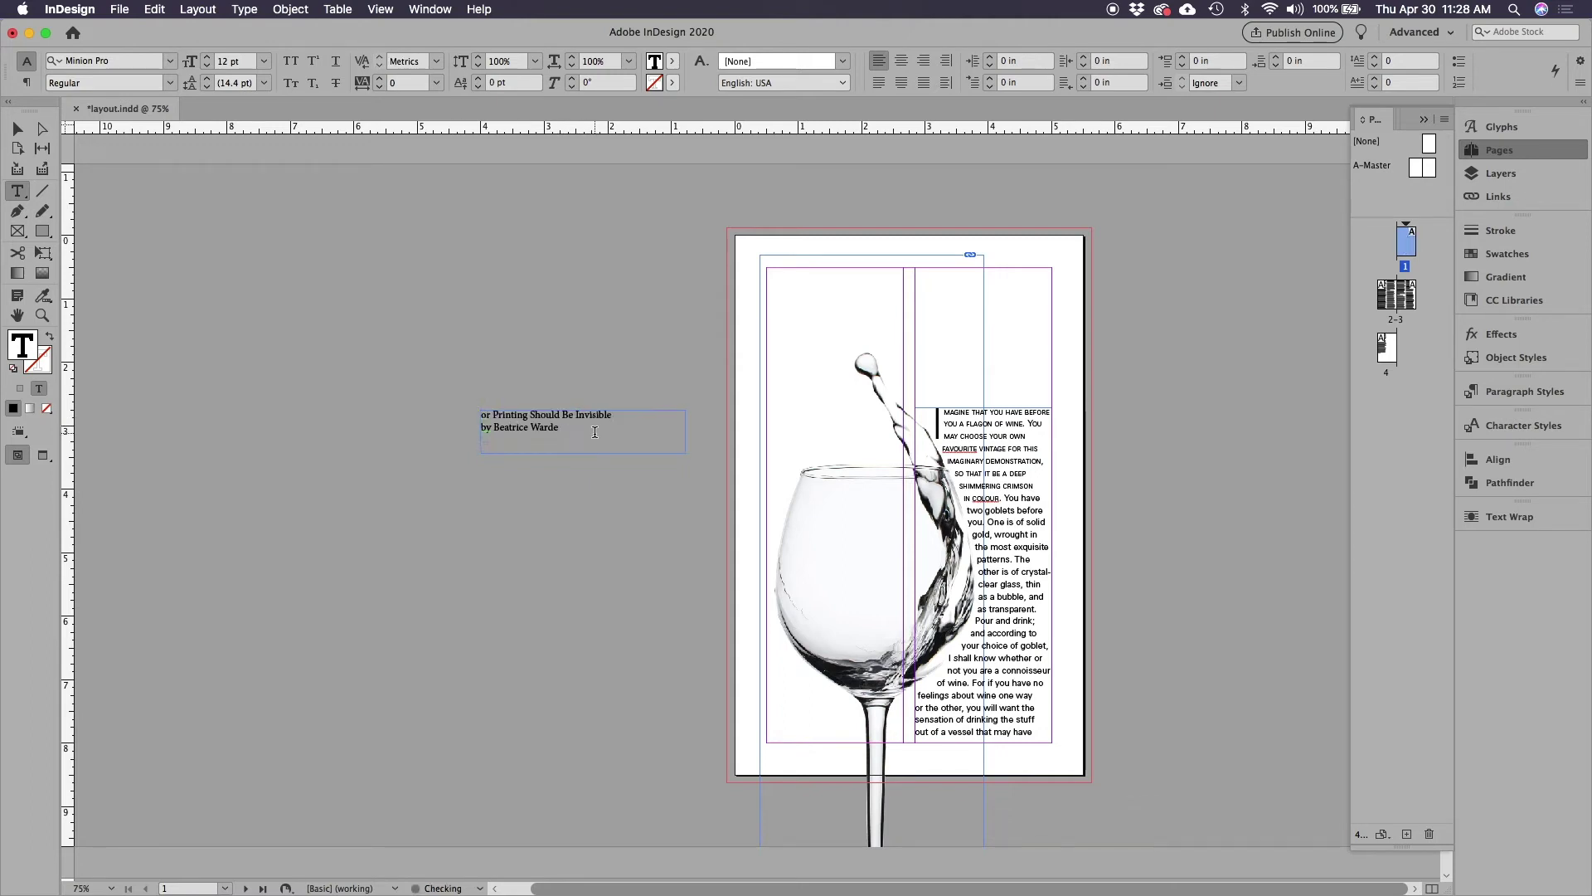
pyautogui.moveTo(480, 271); pyautogui.dragTo(665, 325)
pyautogui.press('super+v')
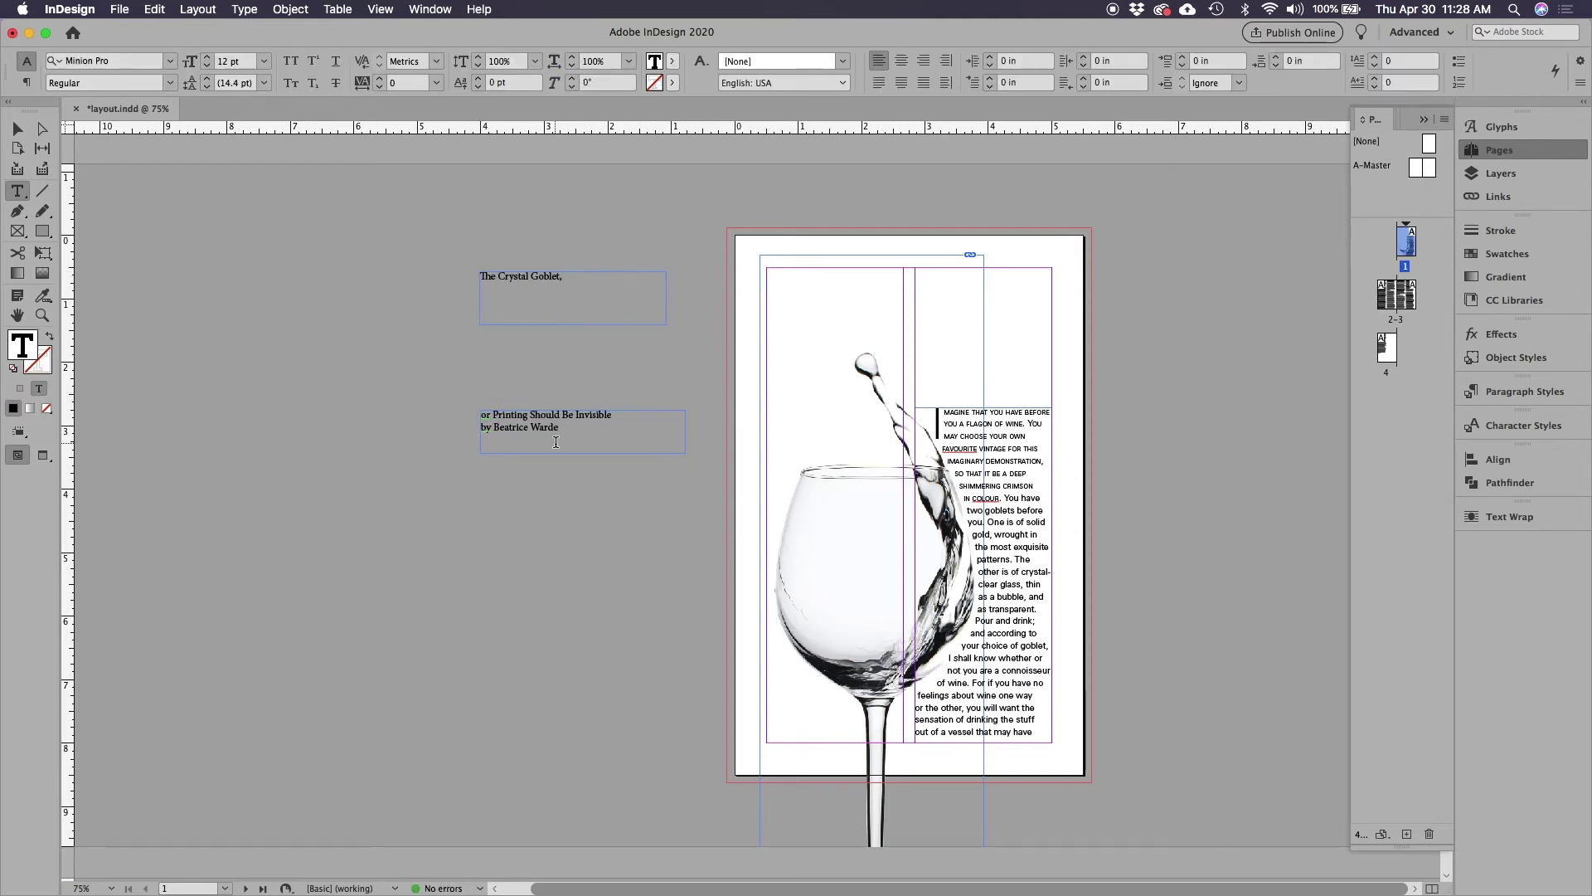
# - Move "or Printing Should Be Invisible" into its own text frame between the title and byline, and remove the empty line above the byline
pyautogui.moveTo(614, 415); pyautogui.dragTo(442, 421)
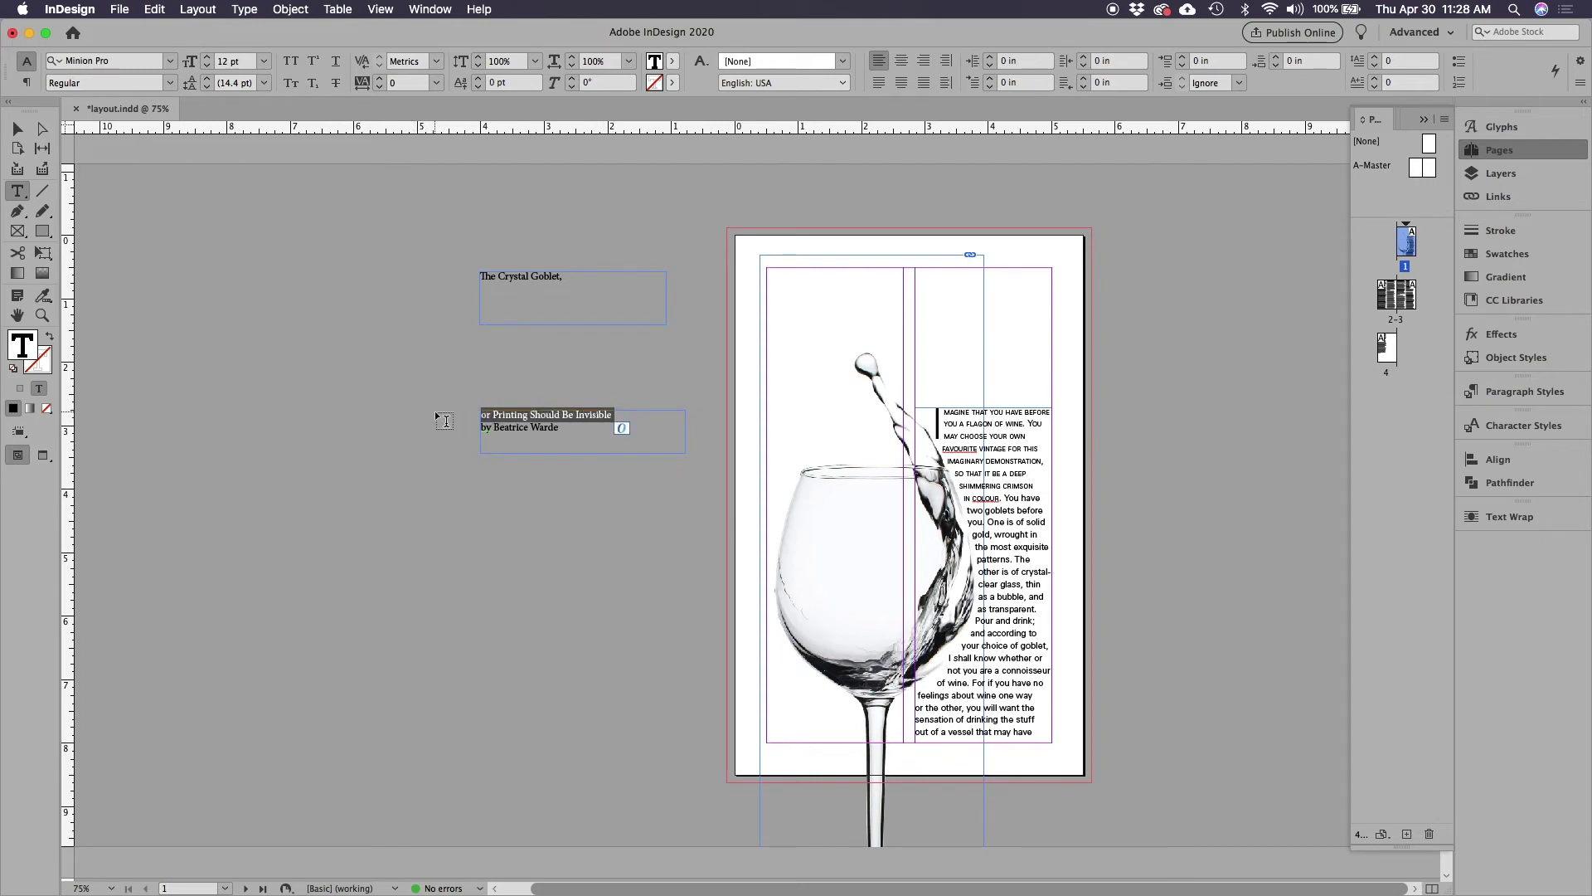
pyautogui.press('super+x')
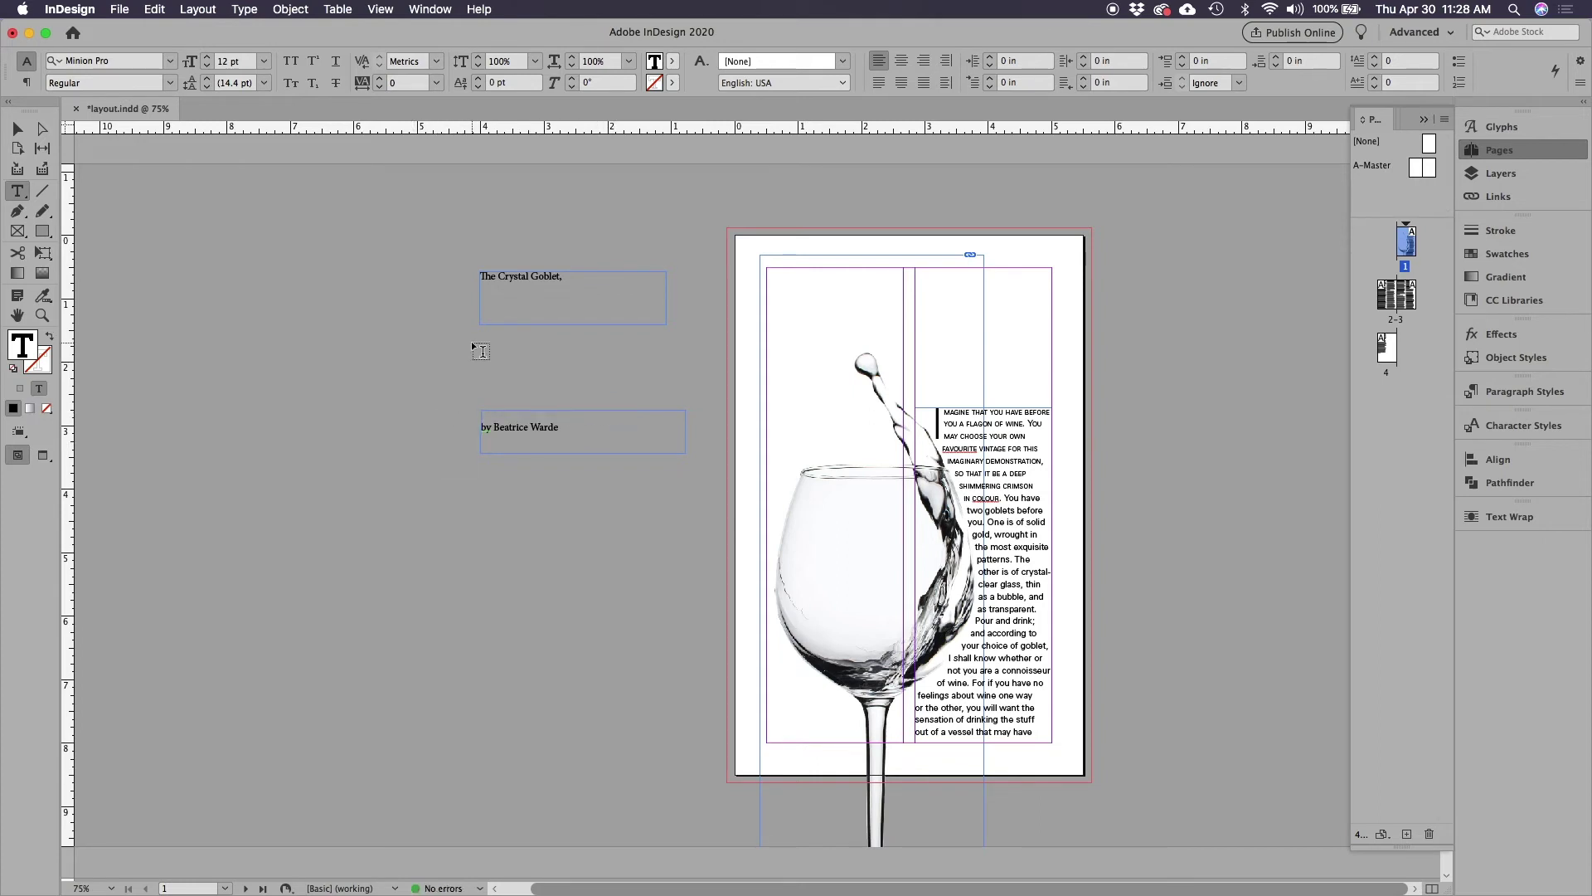
pyautogui.moveTo(473, 338); pyautogui.dragTo(679, 384)
pyautogui.press('super+v')
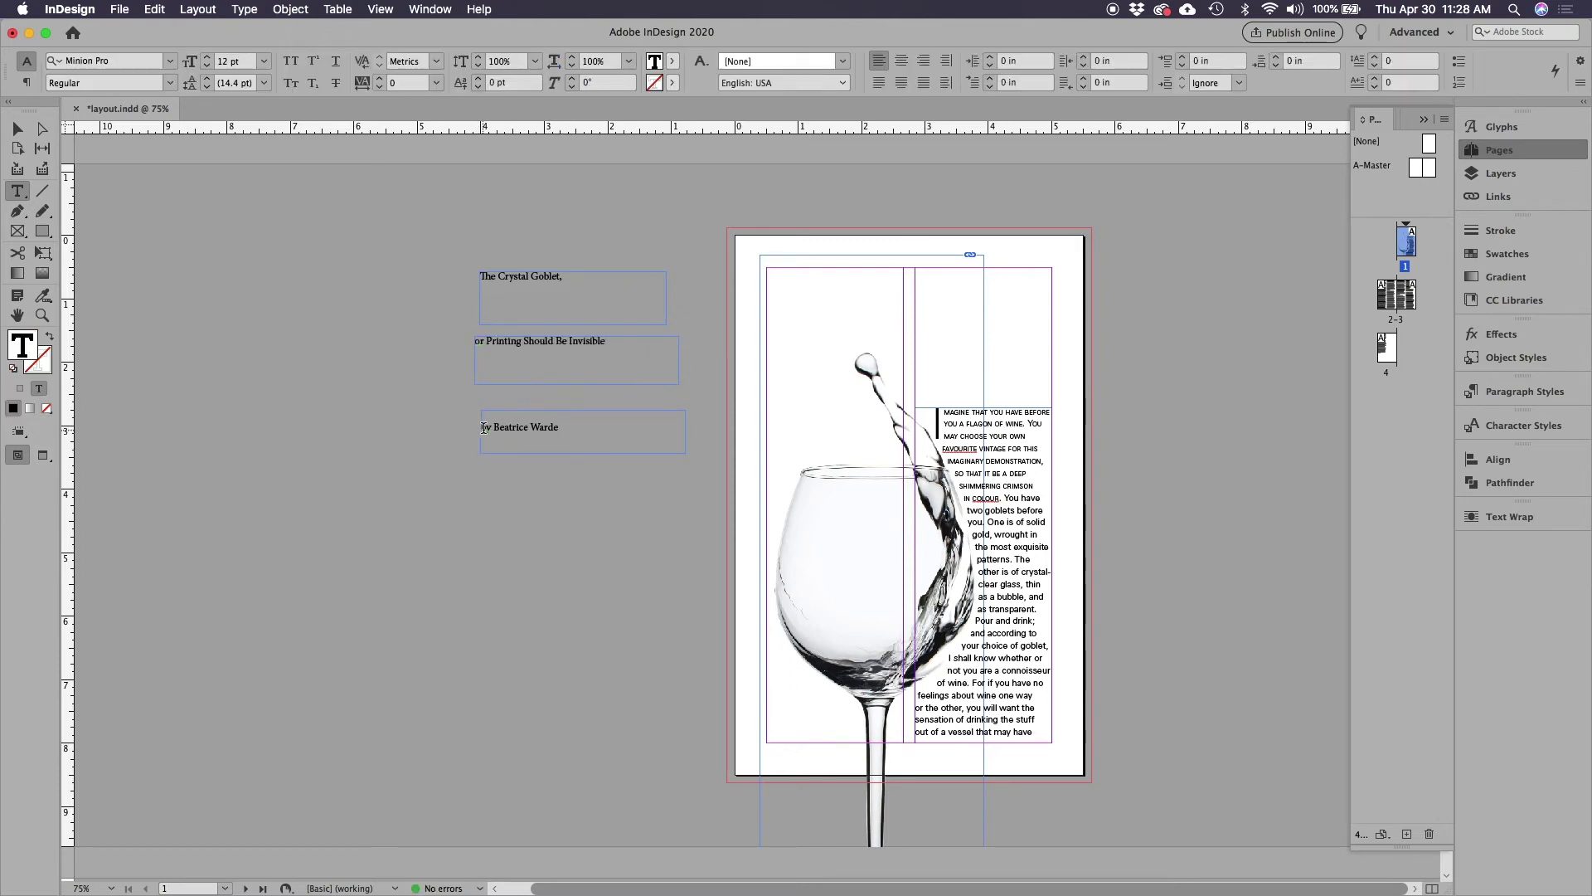
pyautogui.press('BackSpace')
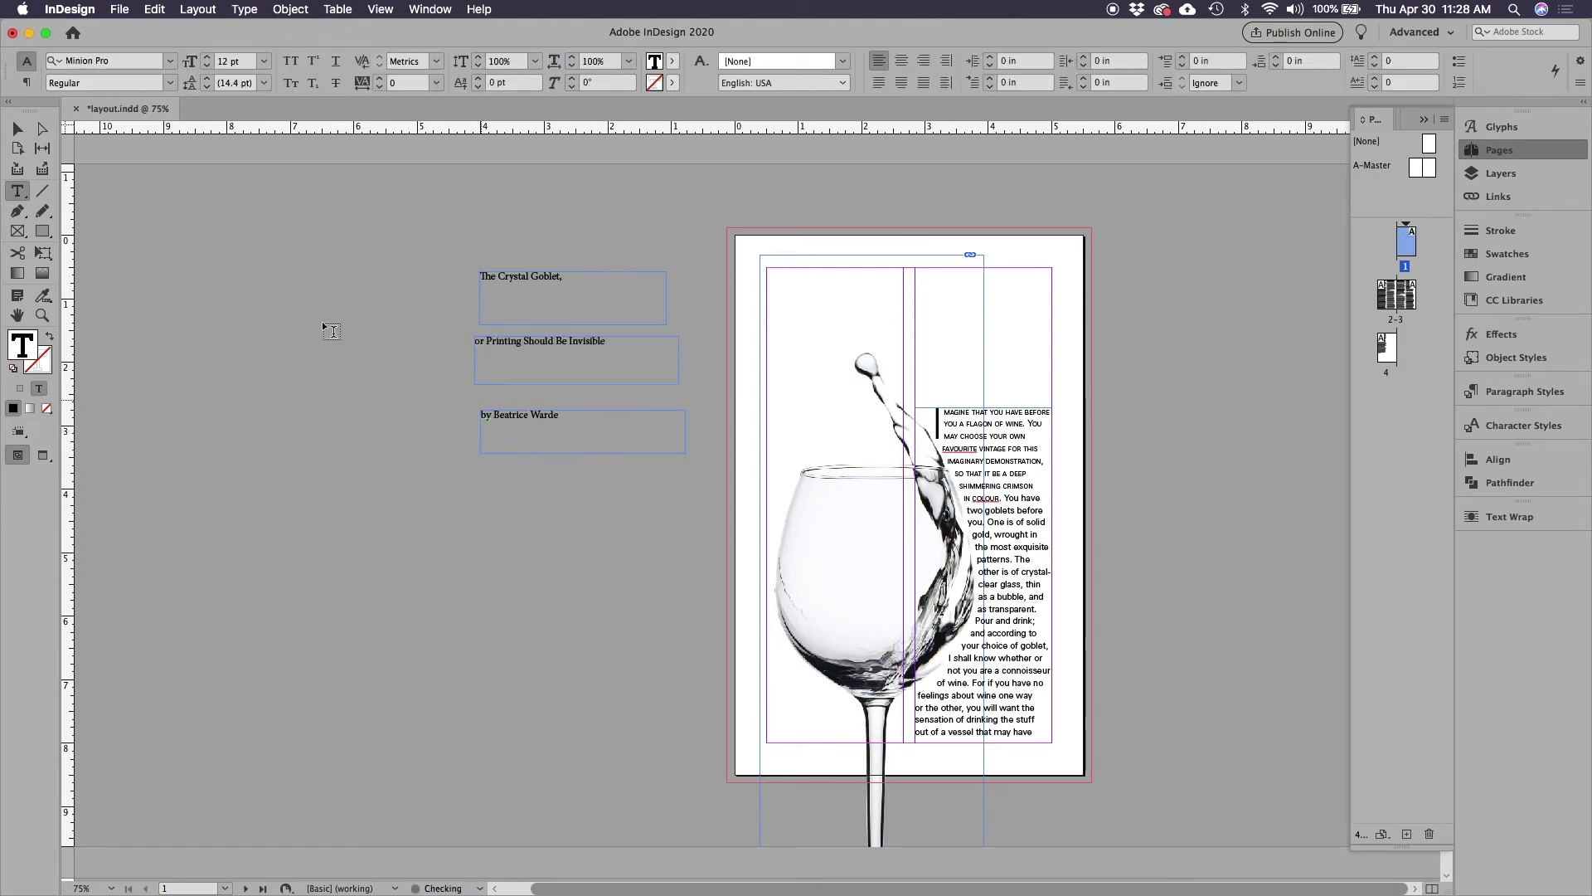
pyautogui.press('Escape')
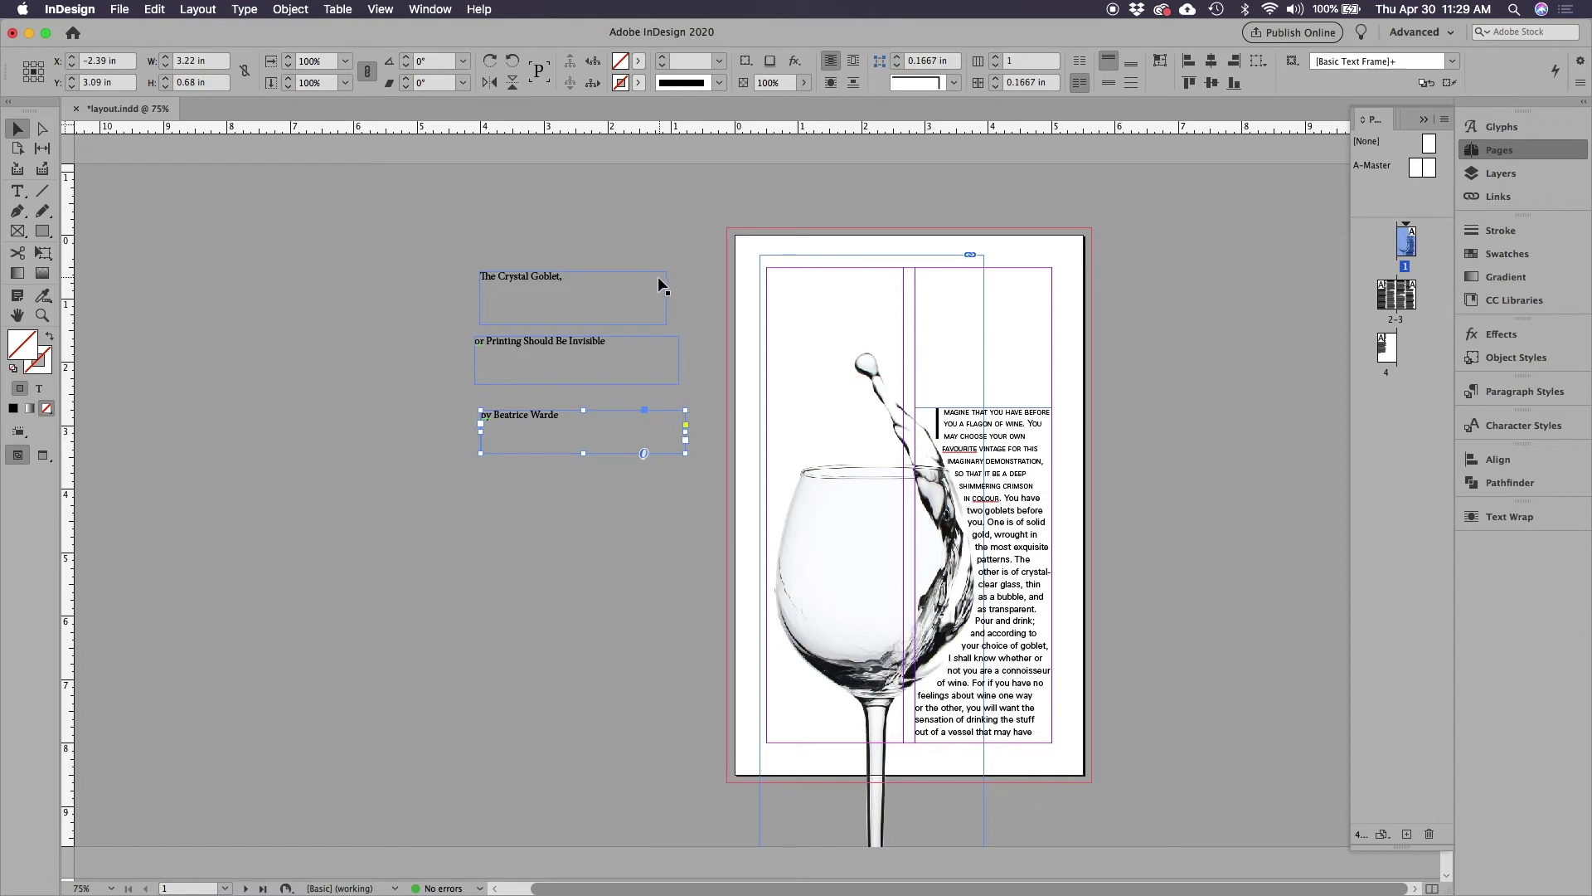
# - Set the "The Crystal Goblet," text to the Univers font in the 75 Black style
pyautogui.click(550, 284)
pyautogui.click(17, 192)
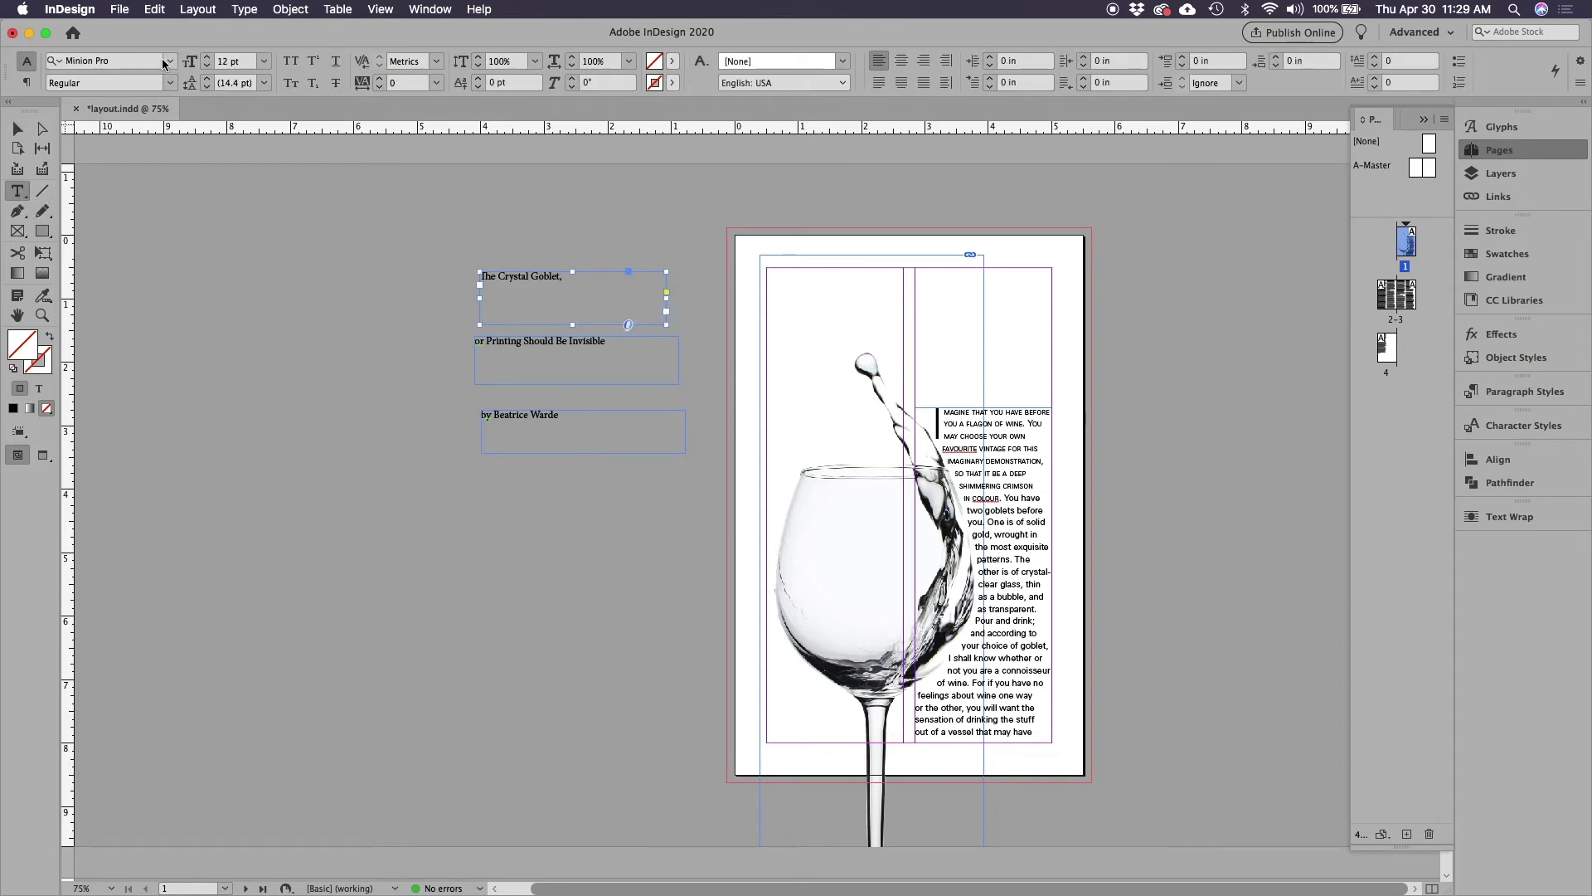
pyautogui.click(115, 61)
pyautogui.moveTo(123, 62); pyautogui.dragTo(55, 60)
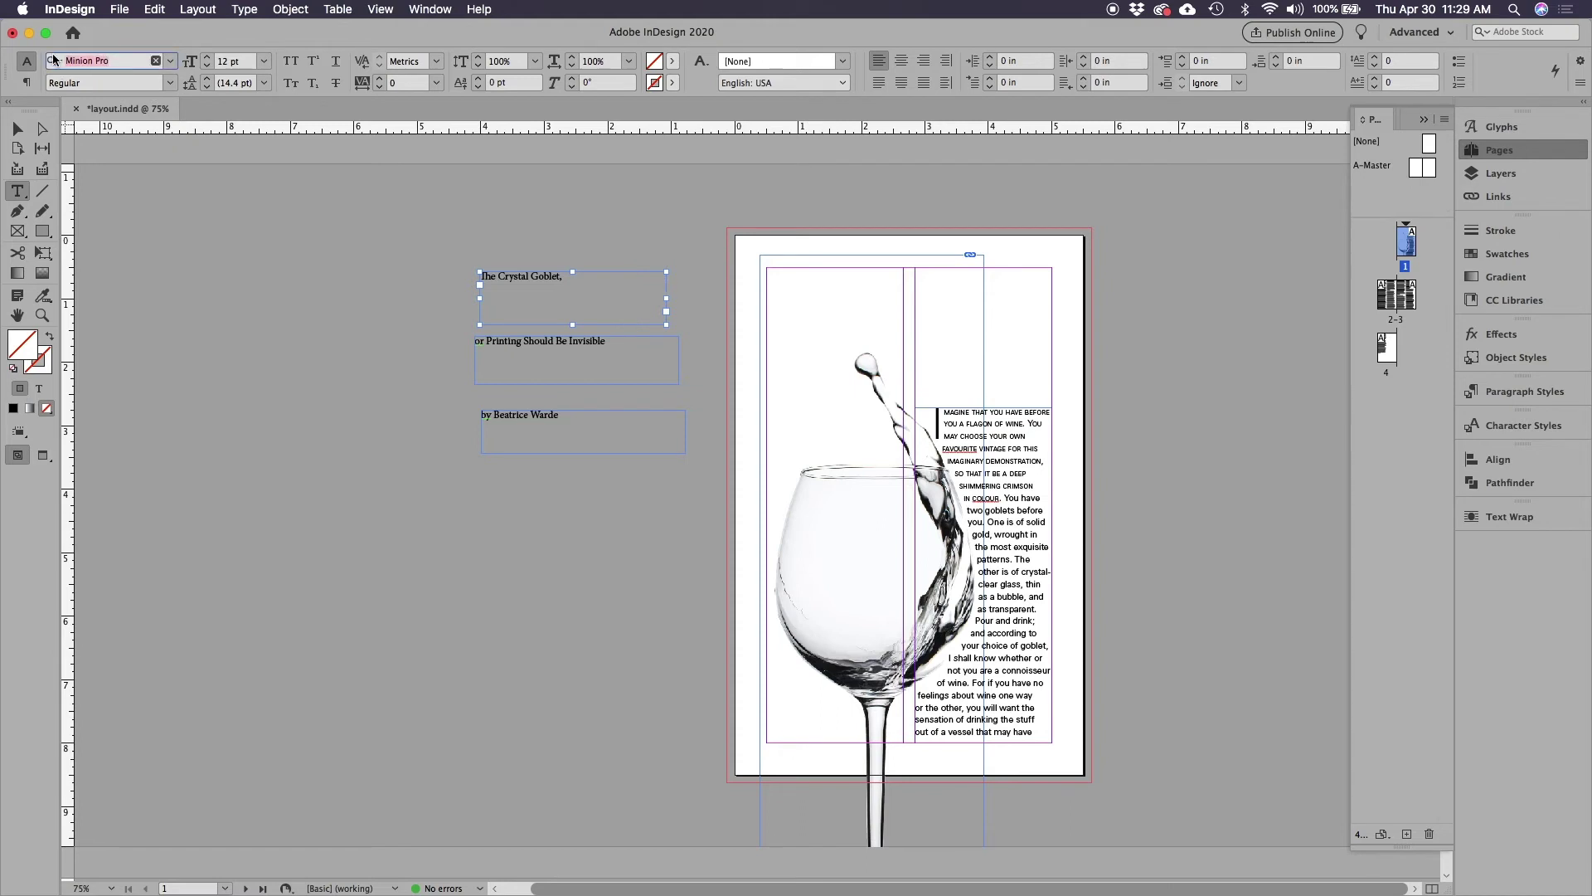
pyautogui.click(172, 61)
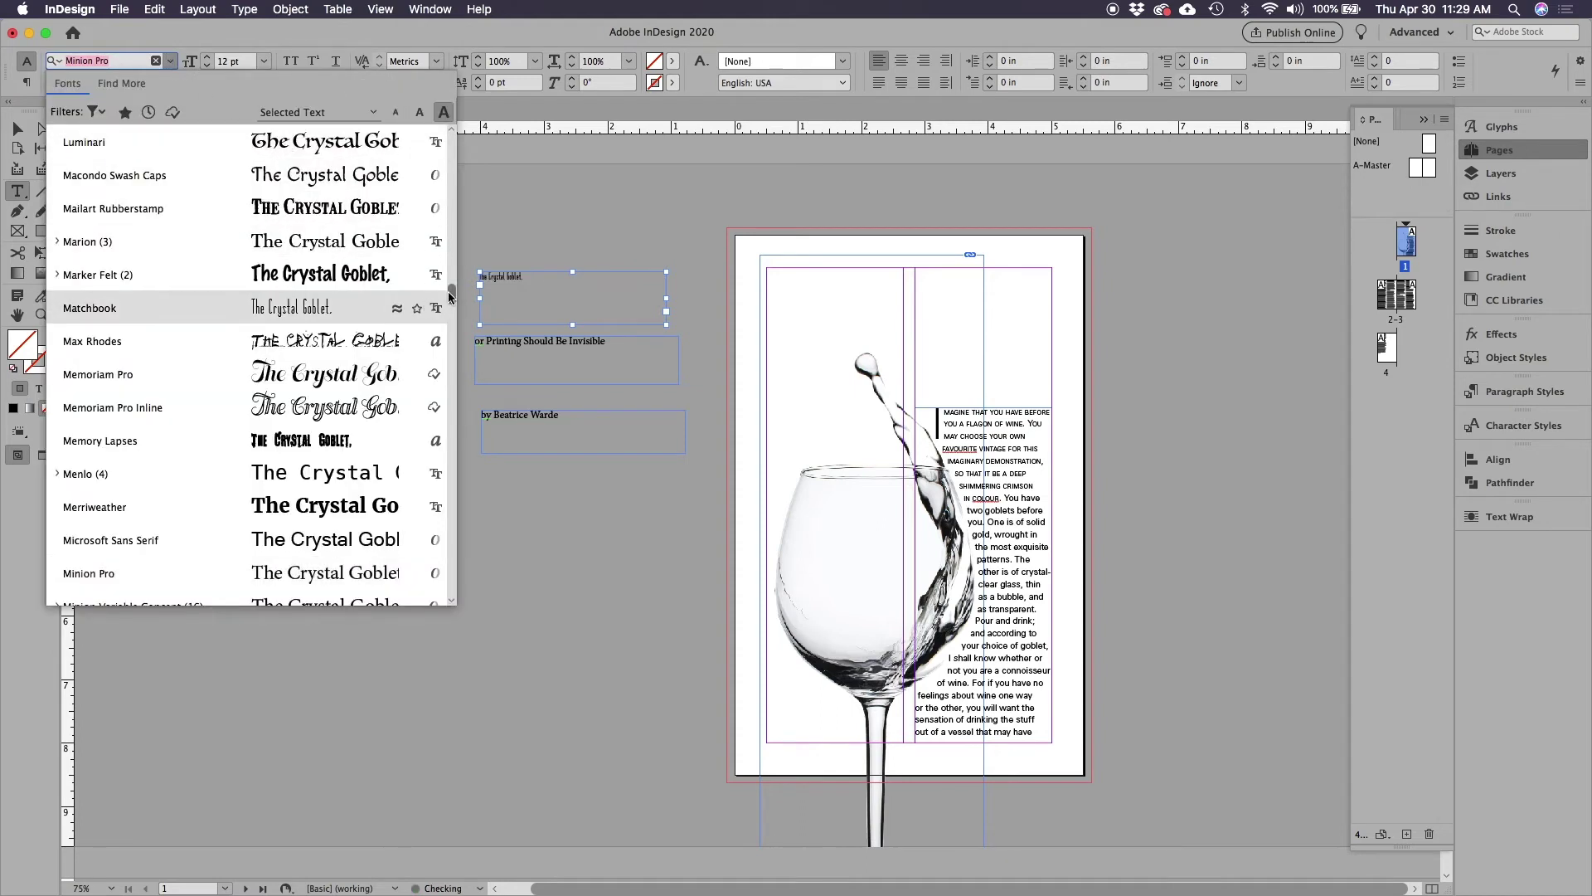
pyautogui.moveTo(452, 295); pyautogui.dragTo(434, 122)
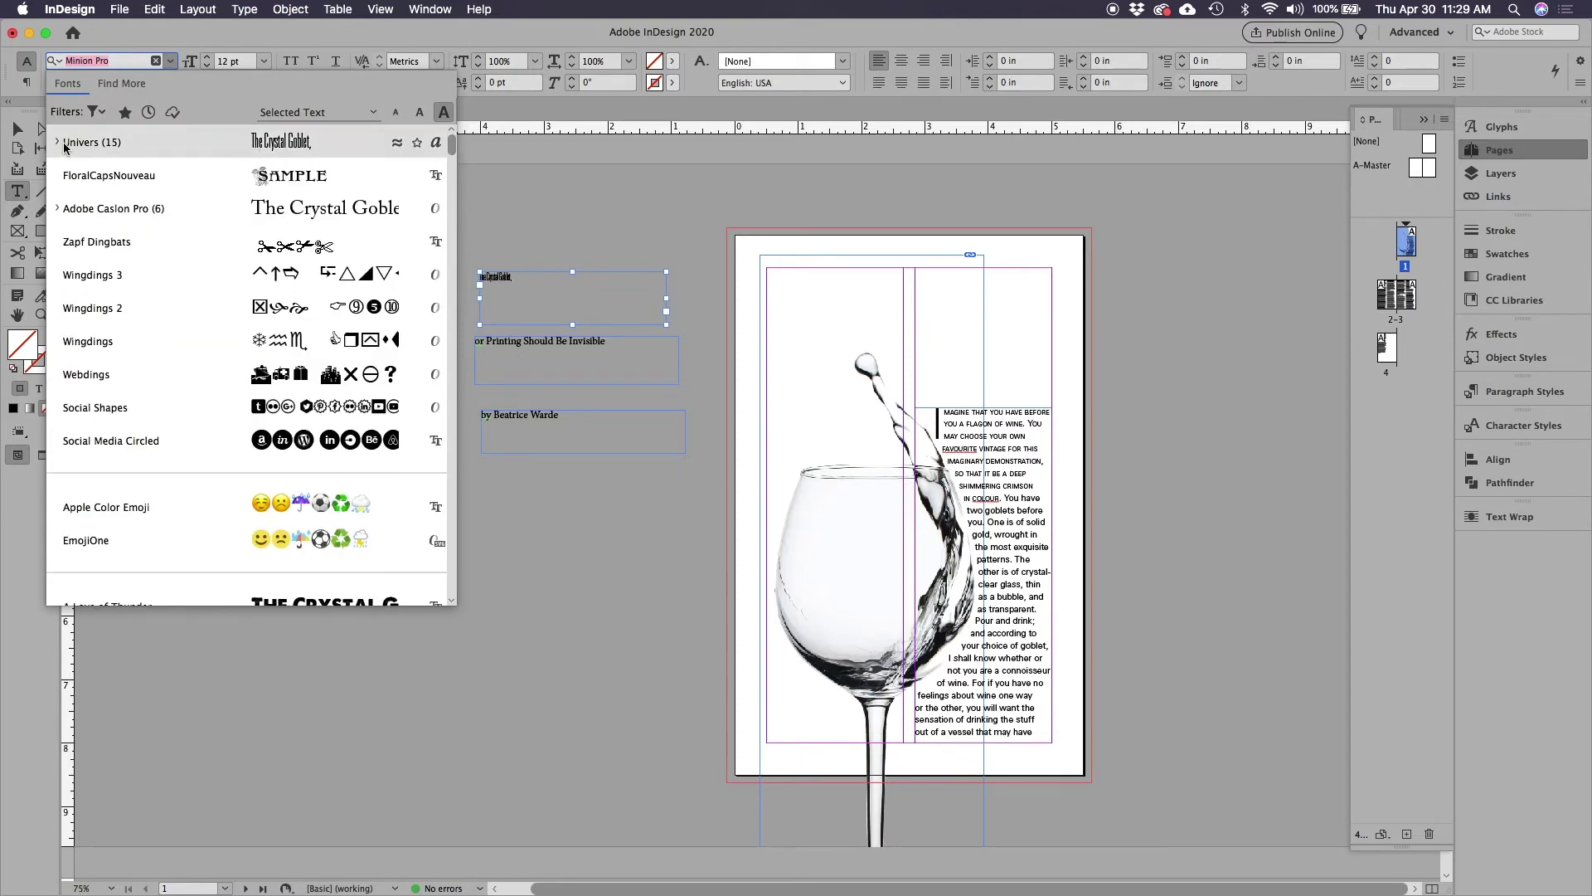
pyautogui.click(271, 150)
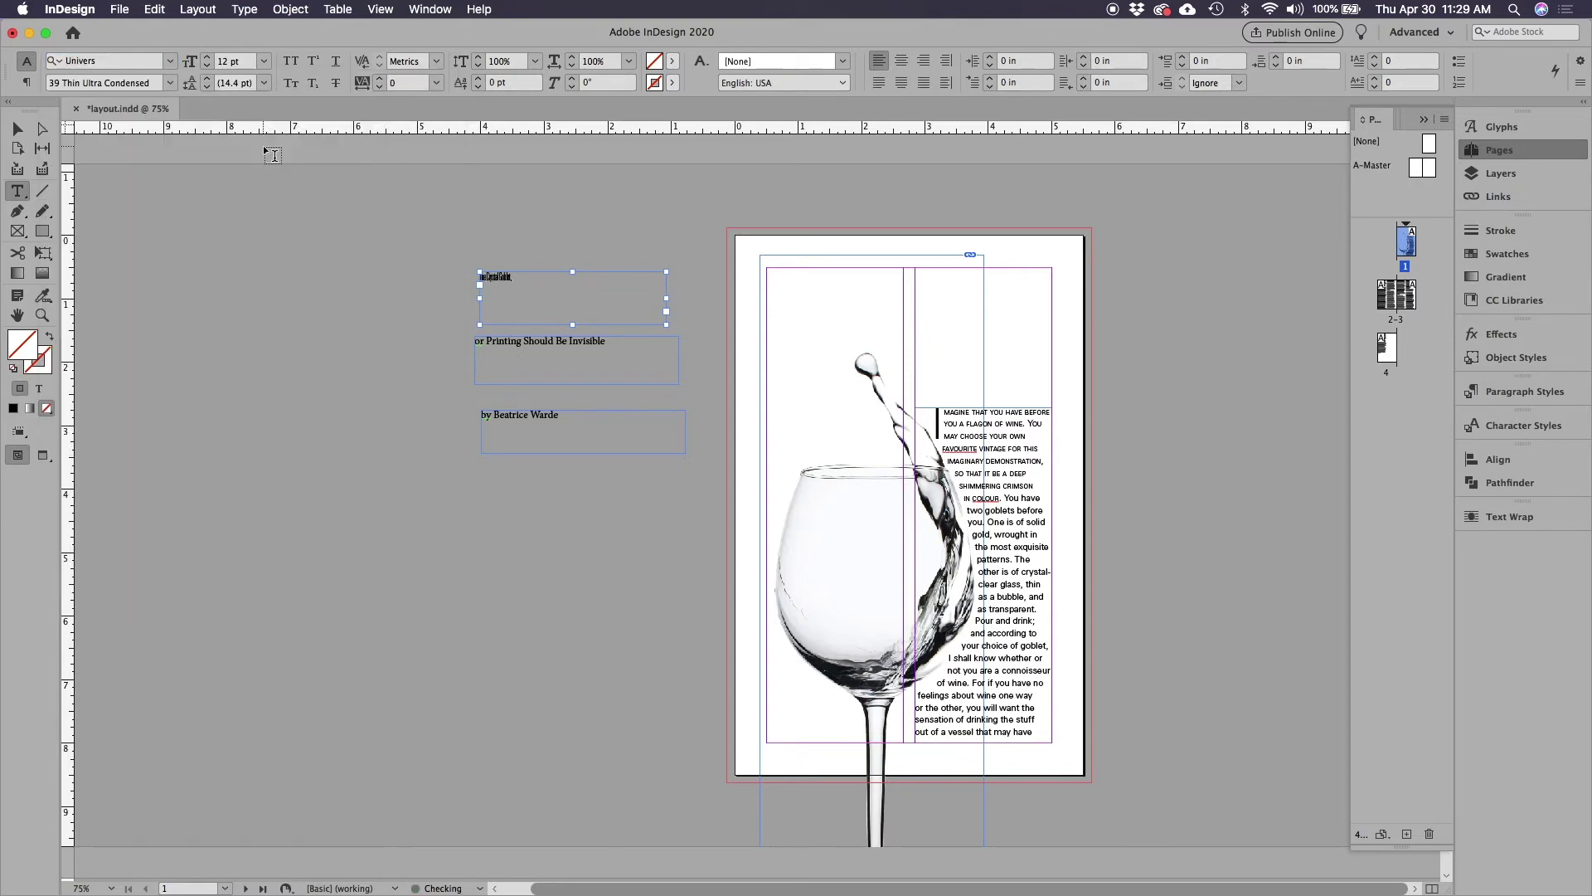
pyautogui.click(170, 83)
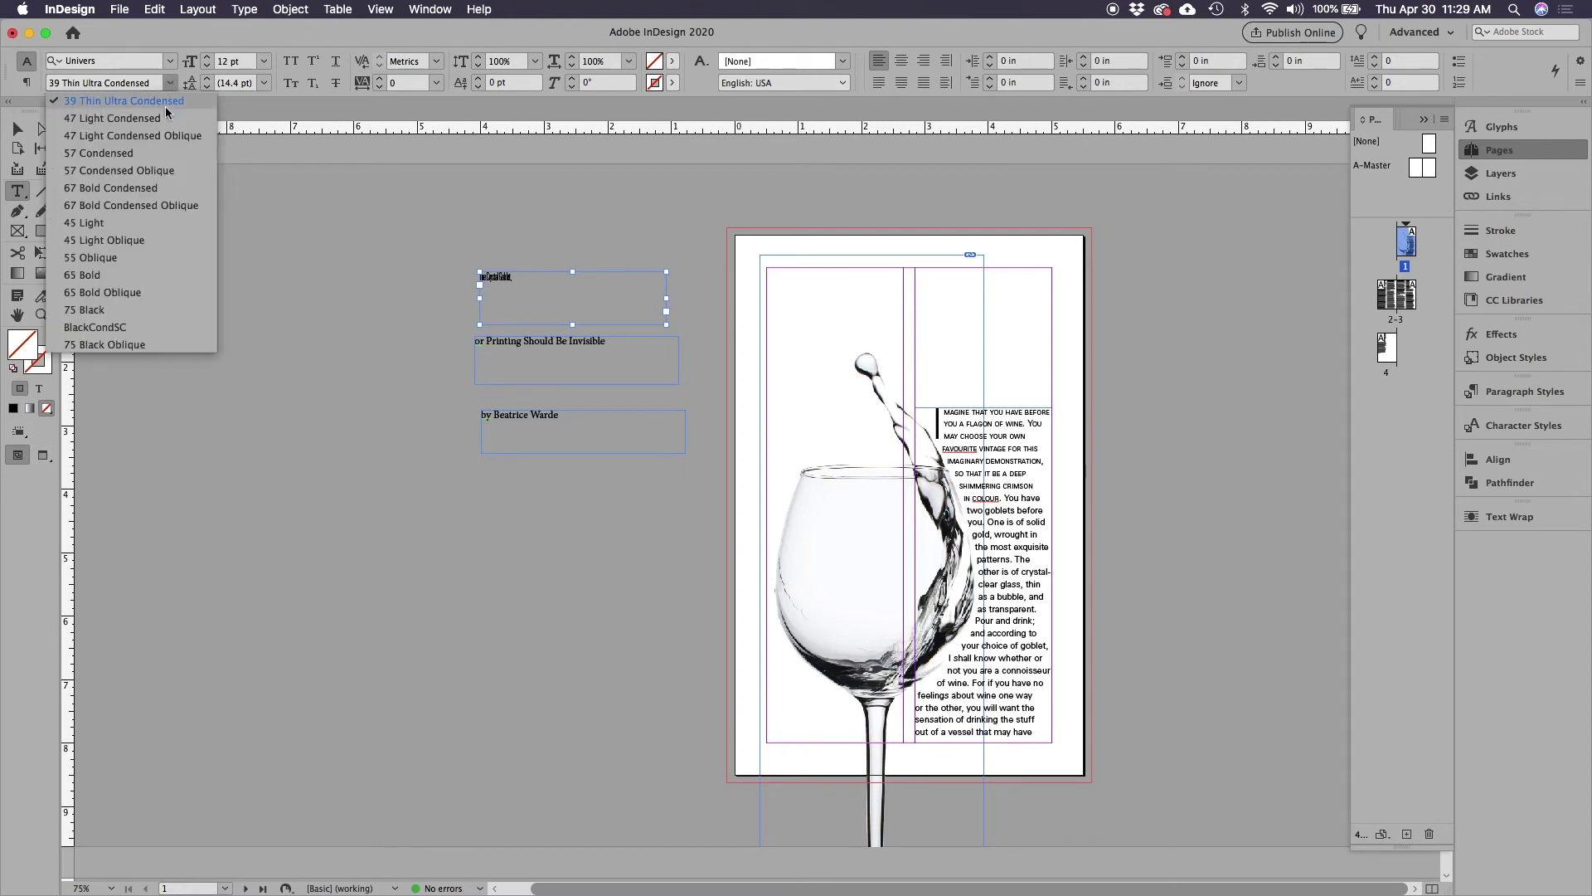
pyautogui.click(151, 311)
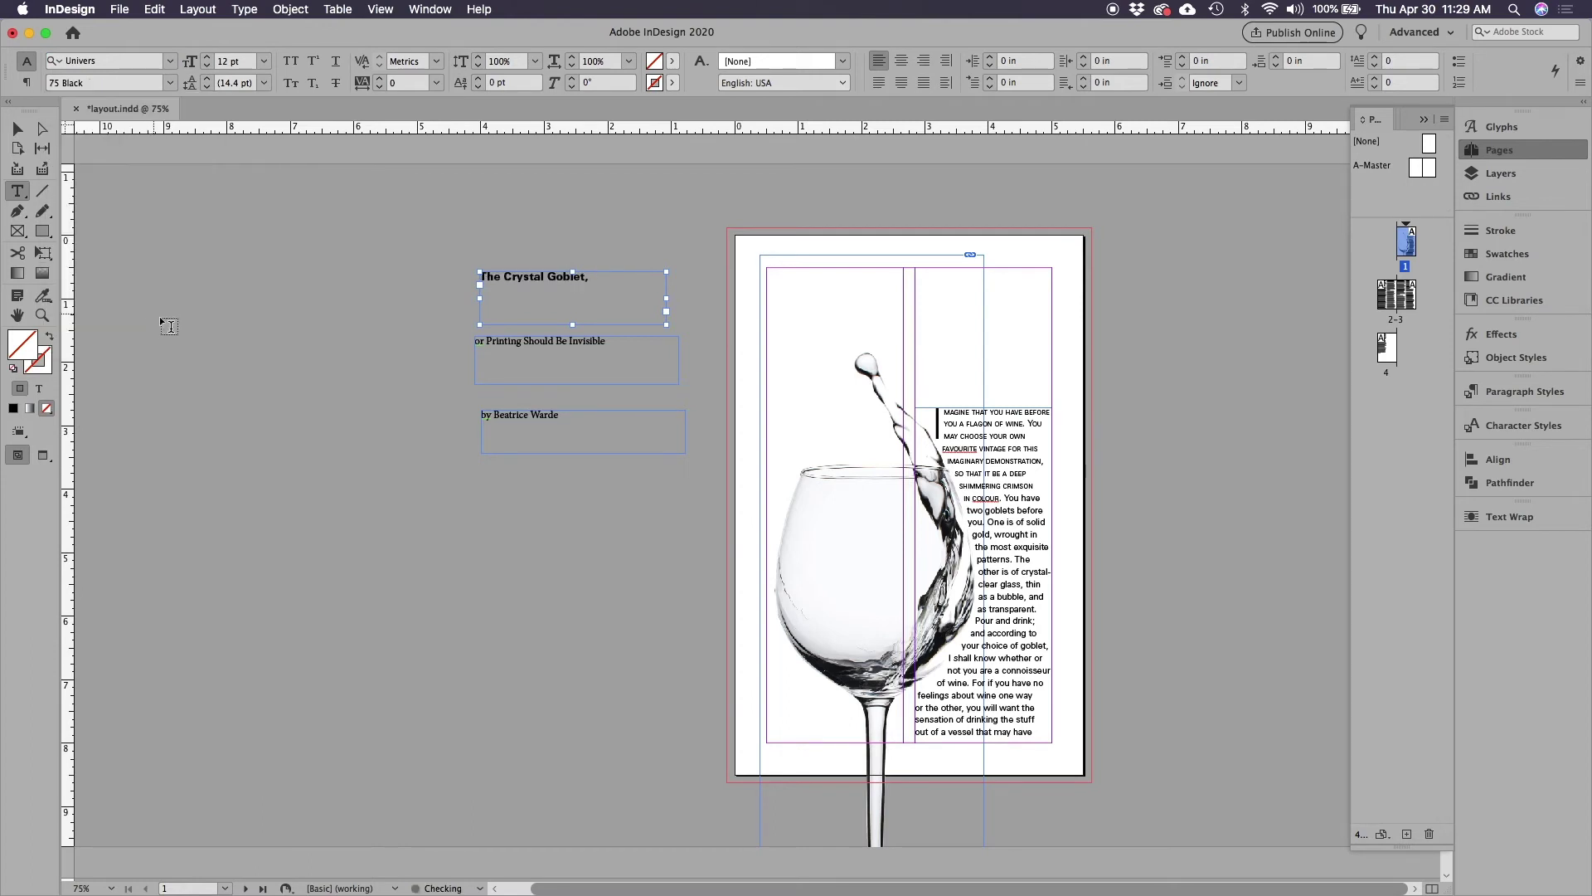
# - Increase the "The Crystal Goblet," title's font size to 34 pt
pyautogui.click(208, 57)
pyautogui.click(207, 58)
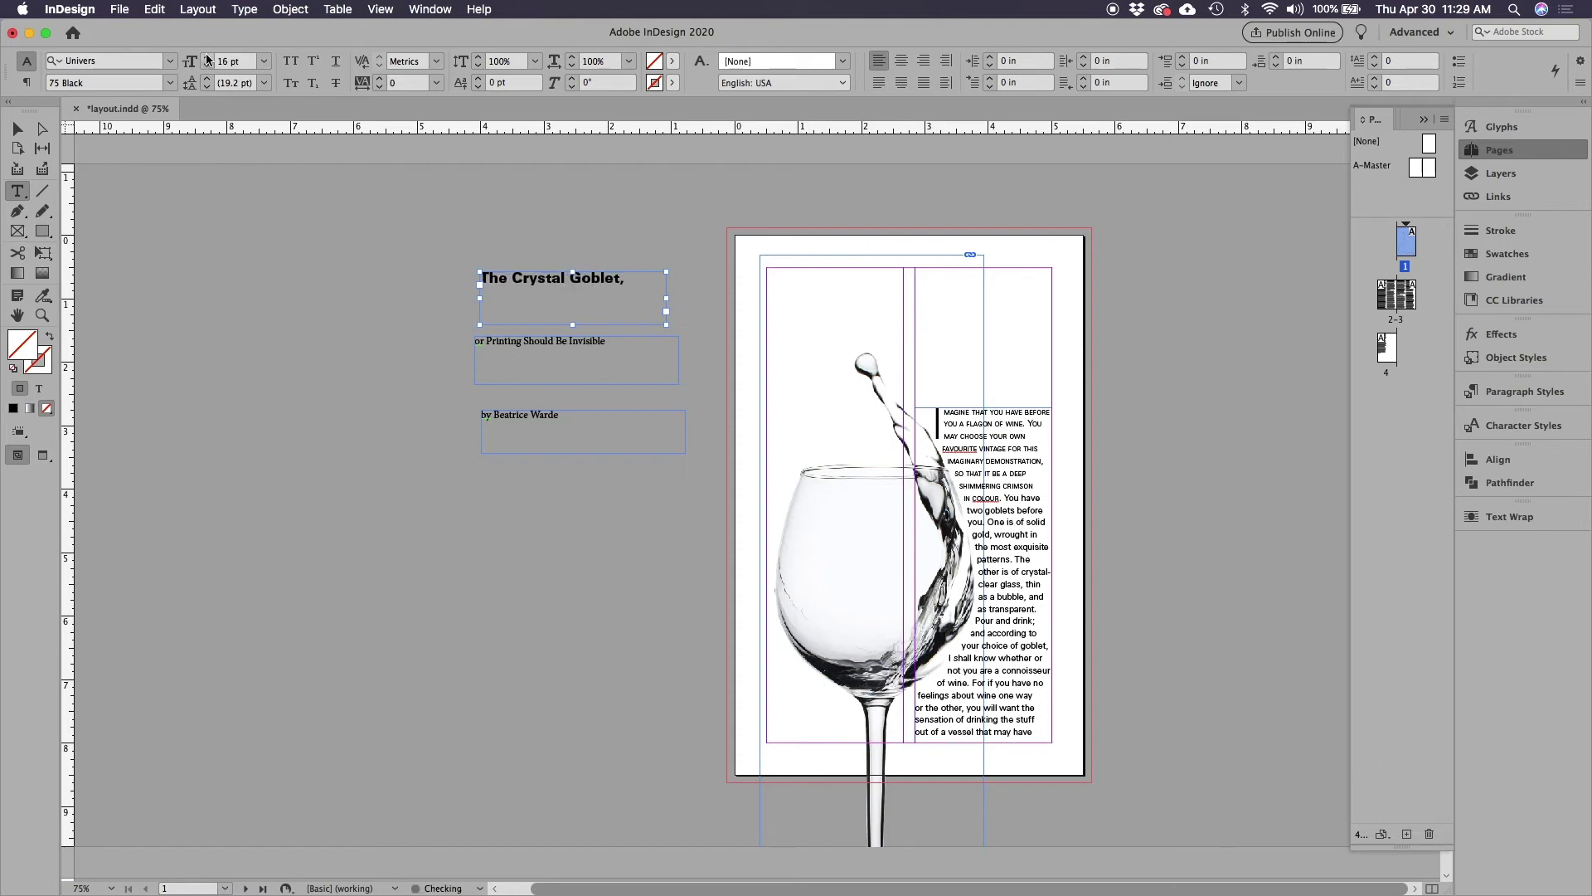
pyautogui.click(207, 57)
pyautogui.click(208, 57)
pyautogui.click(207, 57)
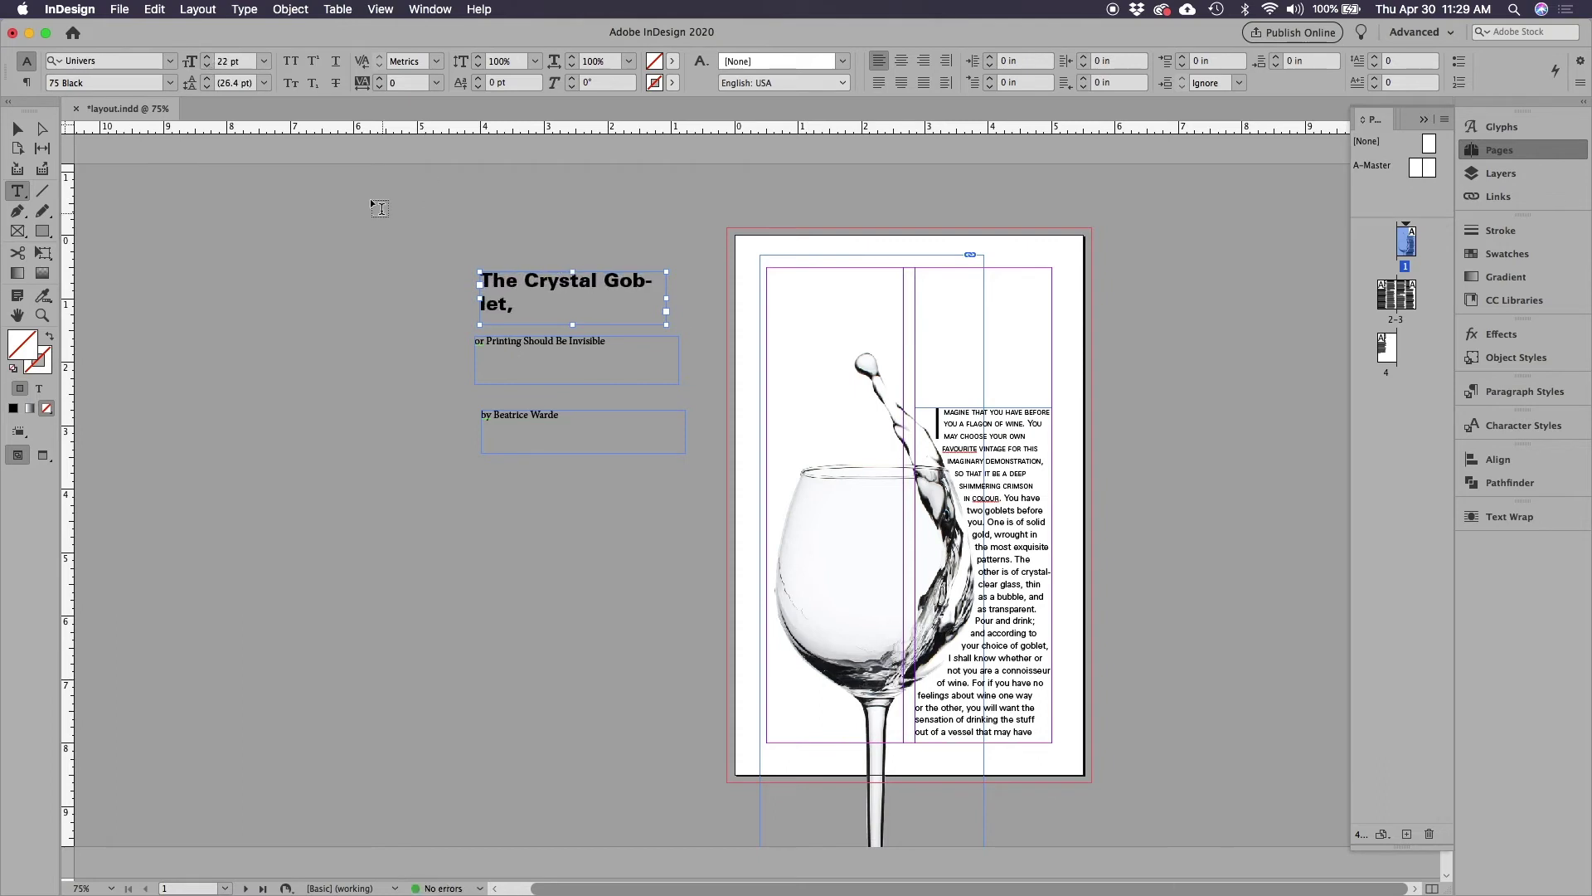
pyautogui.click(208, 57)
pyautogui.click(207, 58)
pyautogui.click(207, 58)
pyautogui.click(207, 57)
pyautogui.click(208, 57)
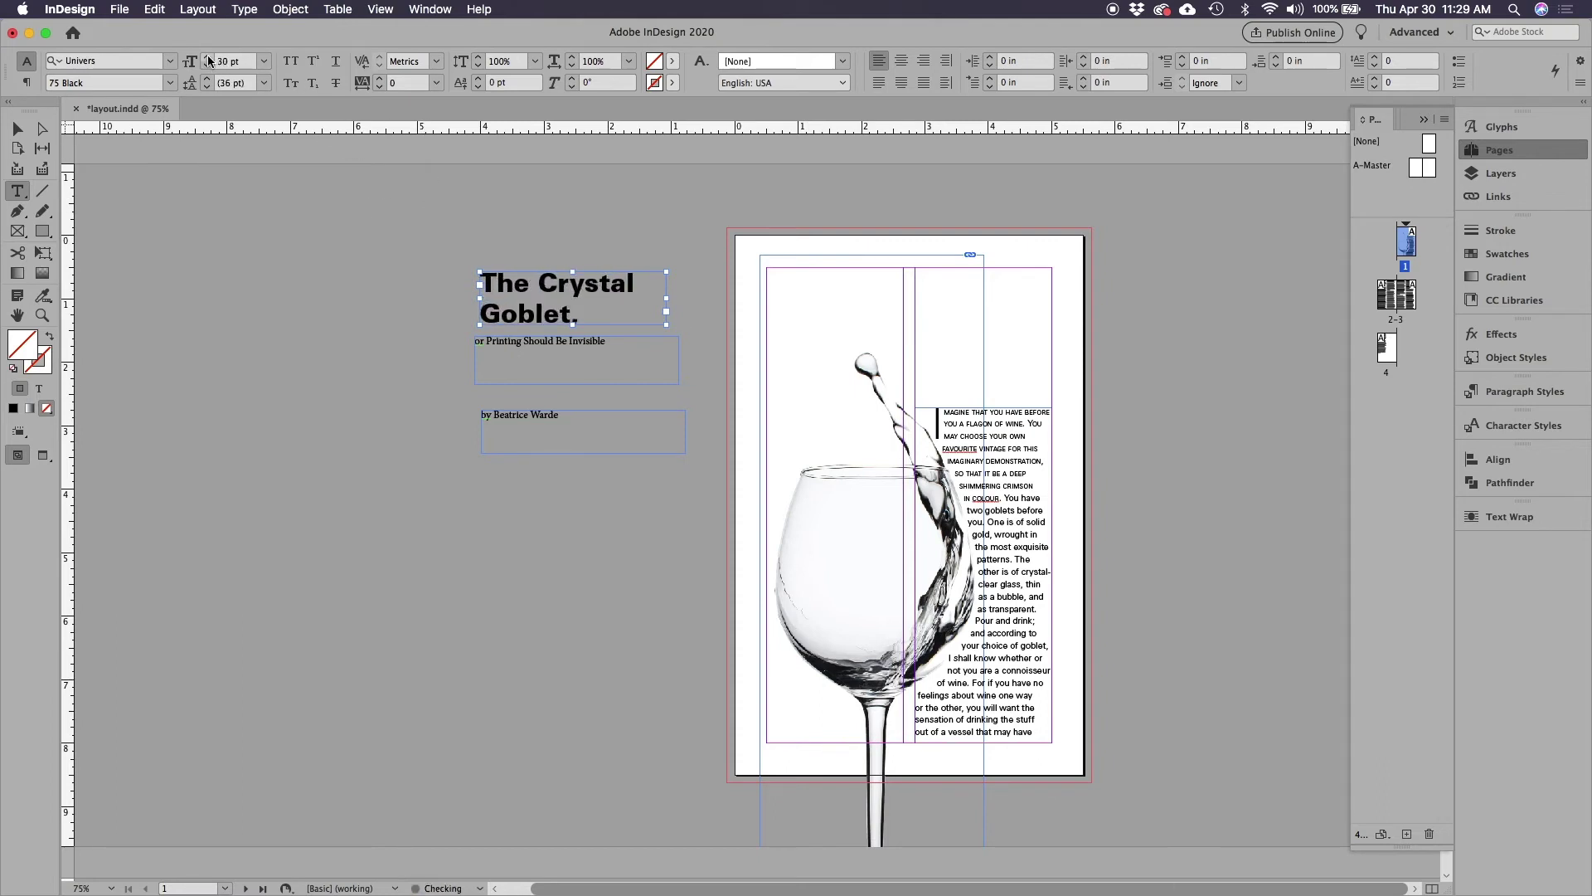
pyautogui.click(208, 58)
pyautogui.click(207, 57)
pyautogui.click(208, 57)
pyautogui.click(207, 58)
pyautogui.click(17, 129)
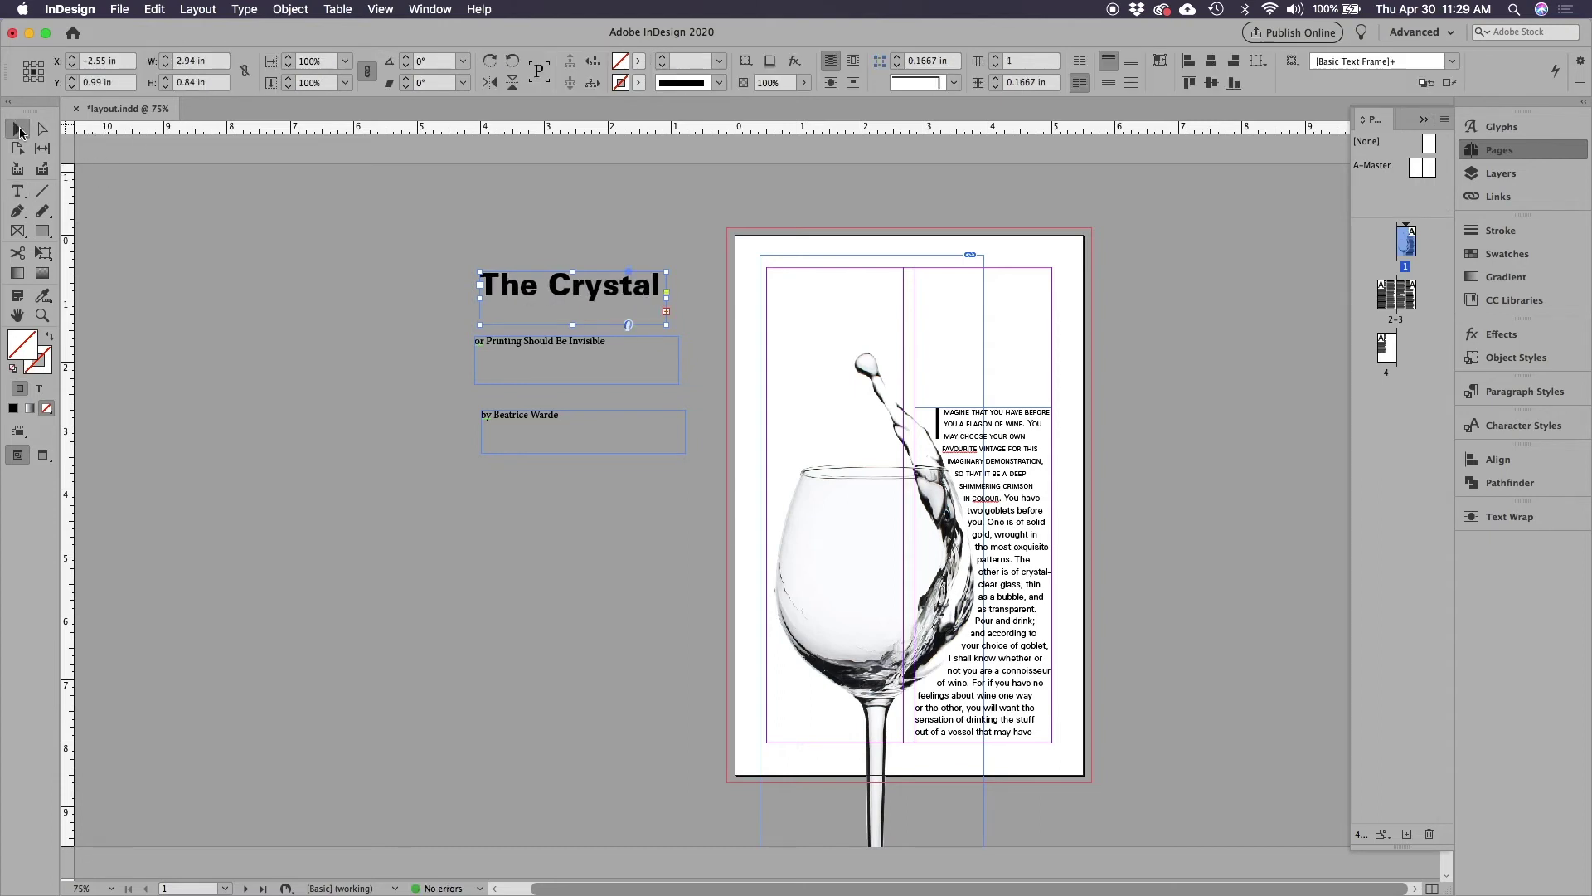
# - Move the title frame up the pasteboard, enlarge it to about 4.96 × 2.1 in, and delete the comma after "Goblet"
pyautogui.moveTo(525, 288); pyautogui.dragTo(364, 197)
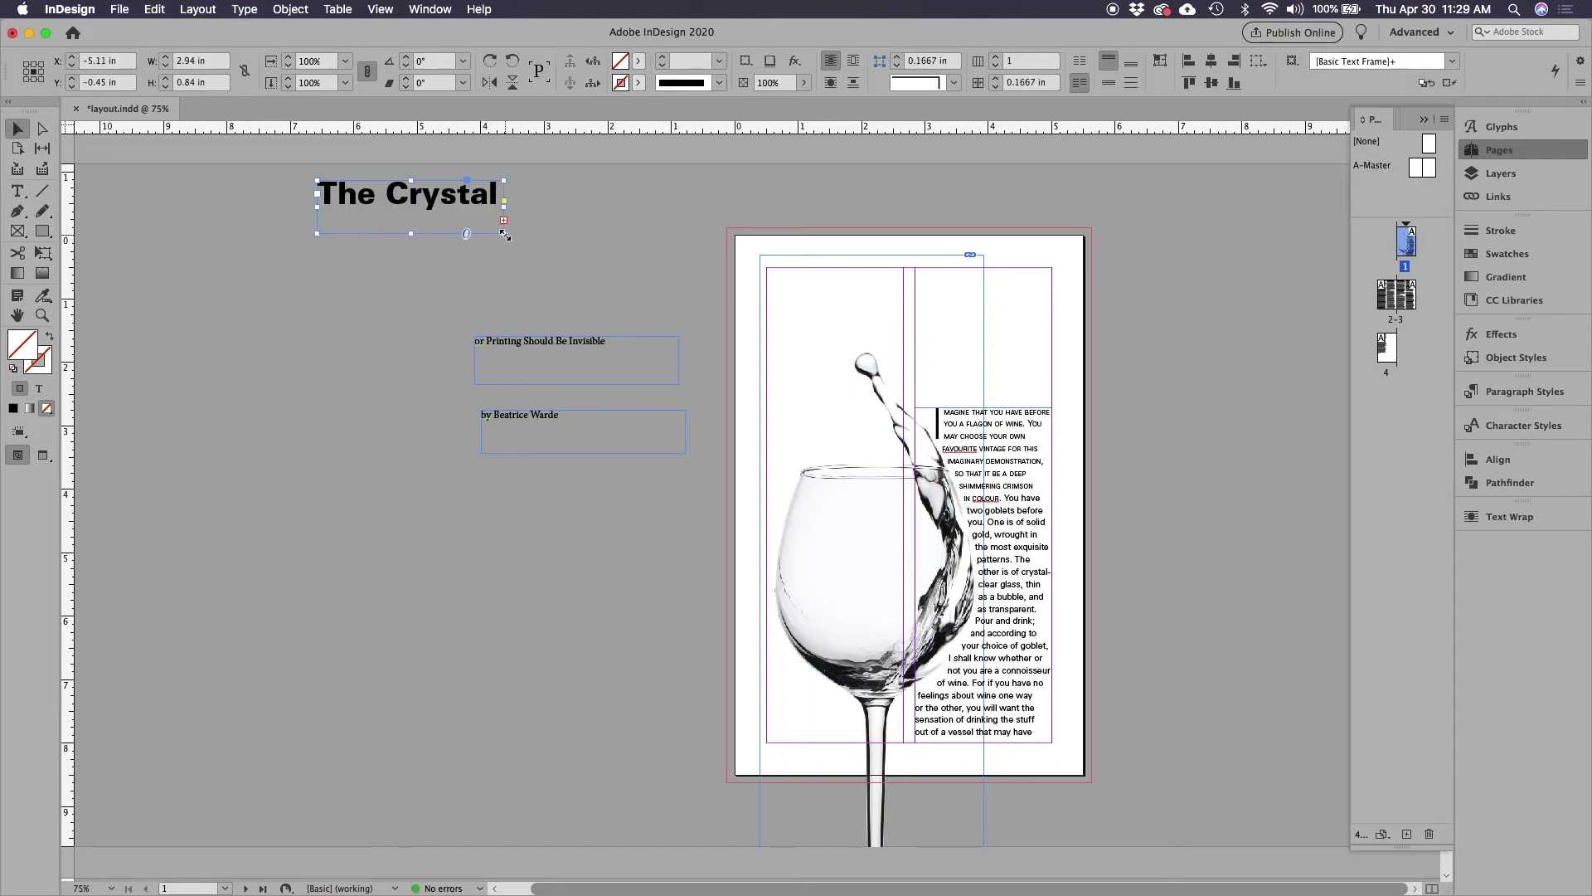
pyautogui.moveTo(504, 233); pyautogui.dragTo(633, 313)
pyautogui.click(18, 191)
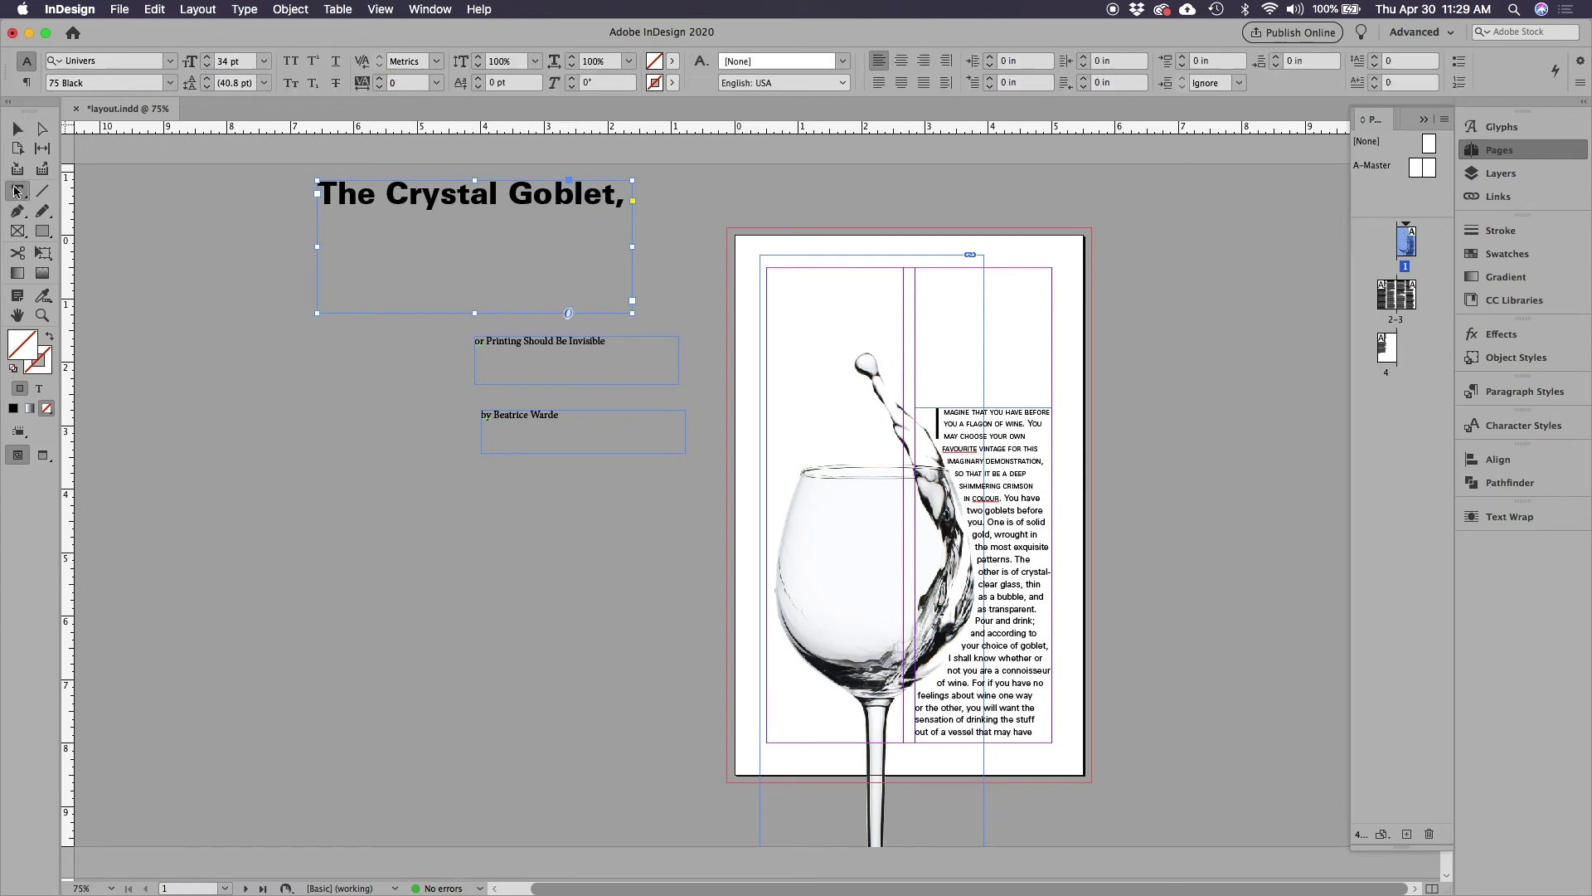
pyautogui.click(620, 200)
pyautogui.press('BackSpace')
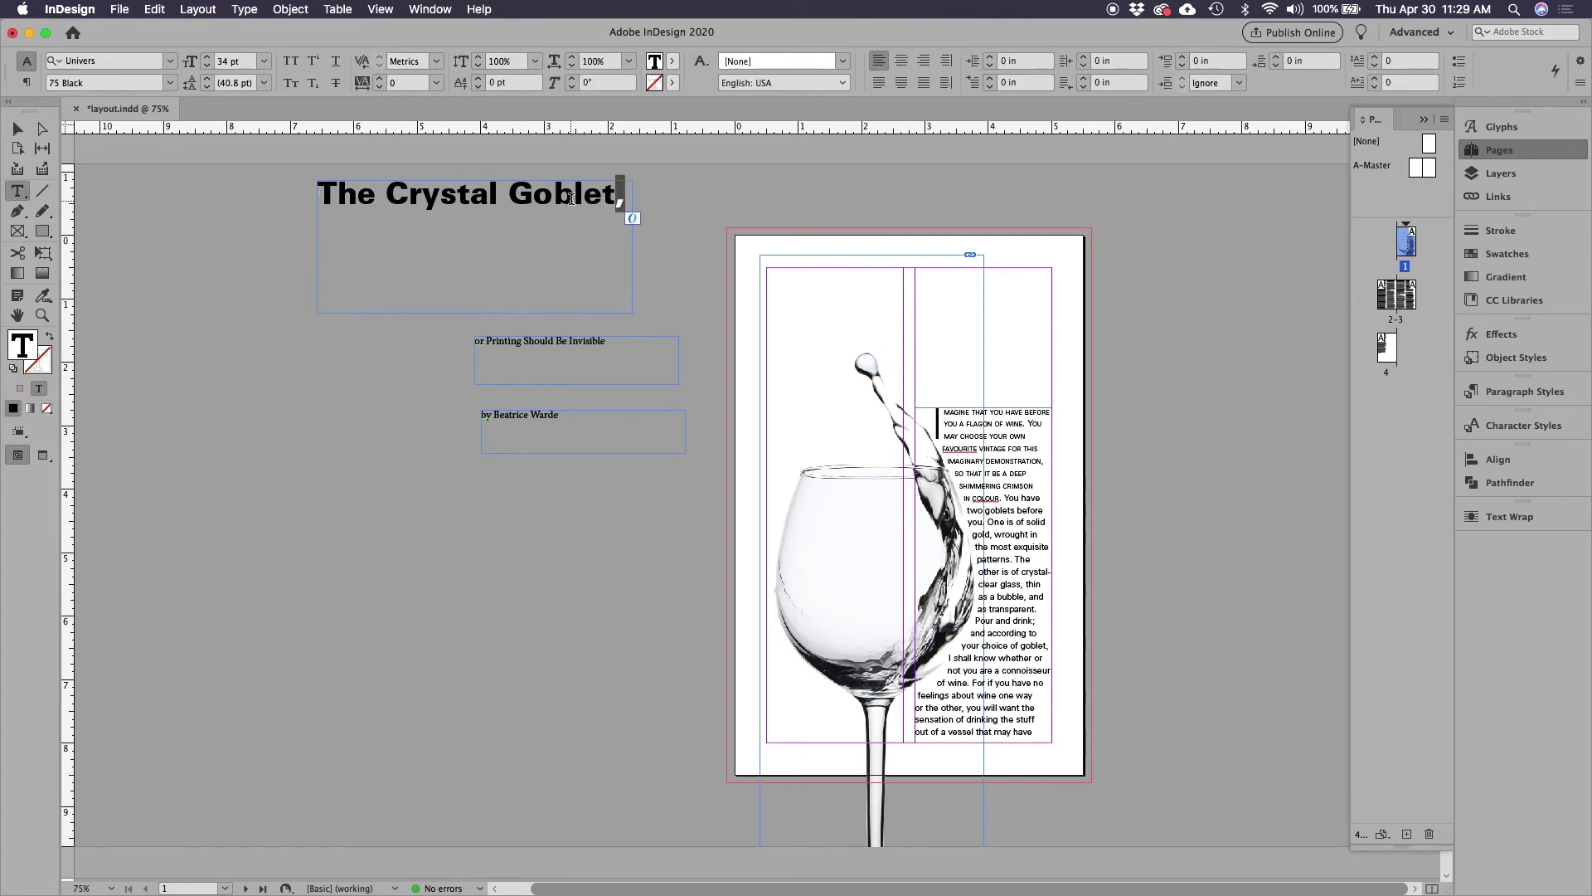
pyautogui.click(17, 129)
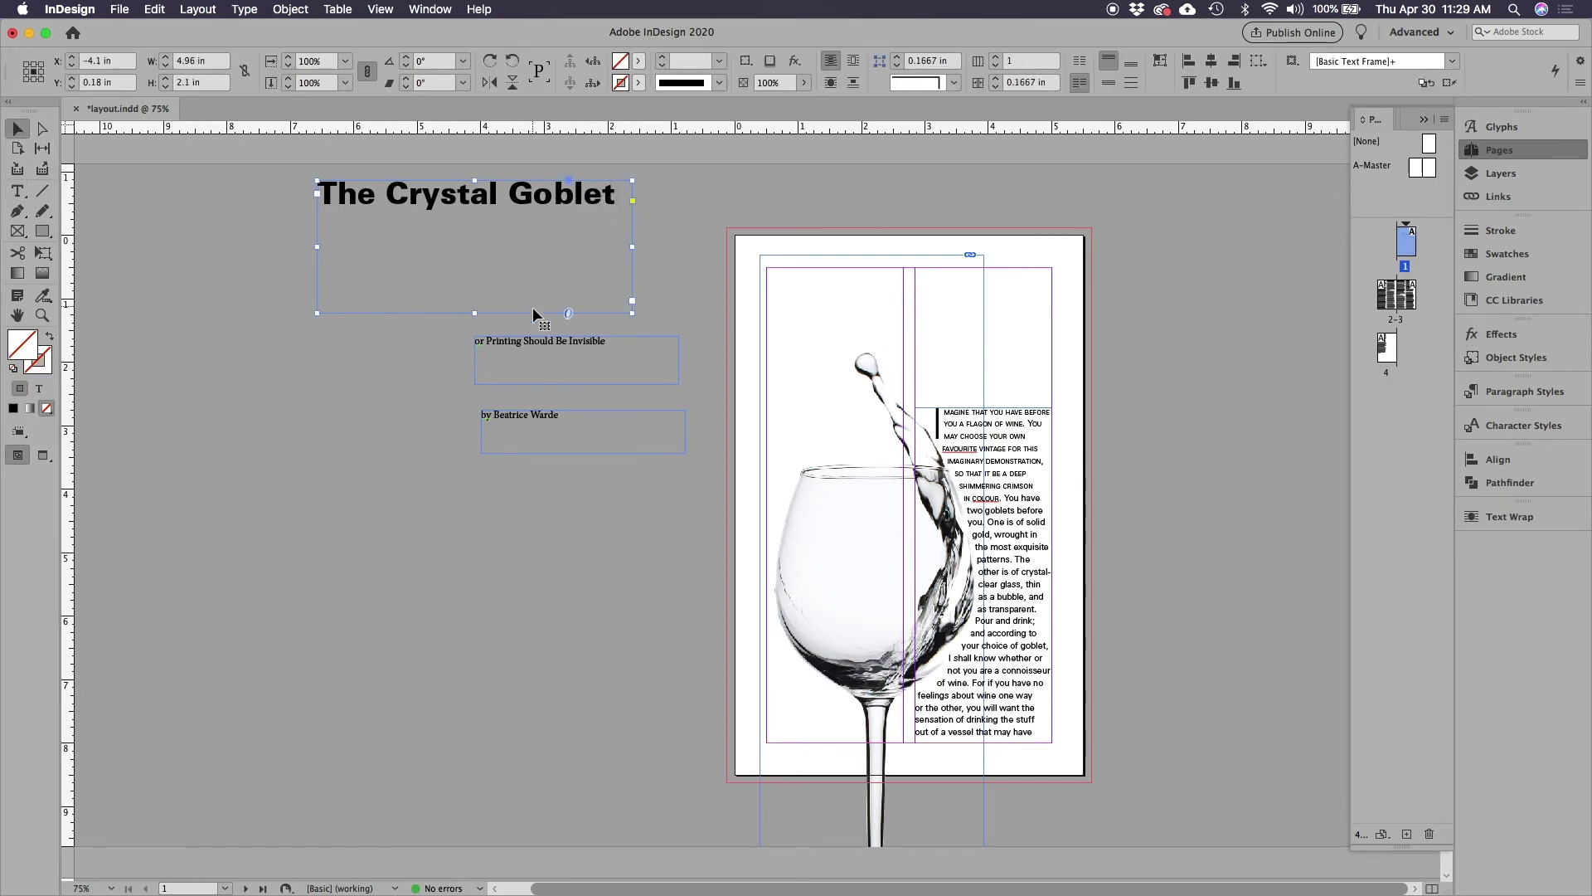
# - Shorten the title frame to about 0.68 in high, rotate it 90° counterclockwise, and place it on page 1 at about X 1.08 in, Y 3.11 in
pyautogui.moveTo(474, 313); pyautogui.dragTo(849, 284)
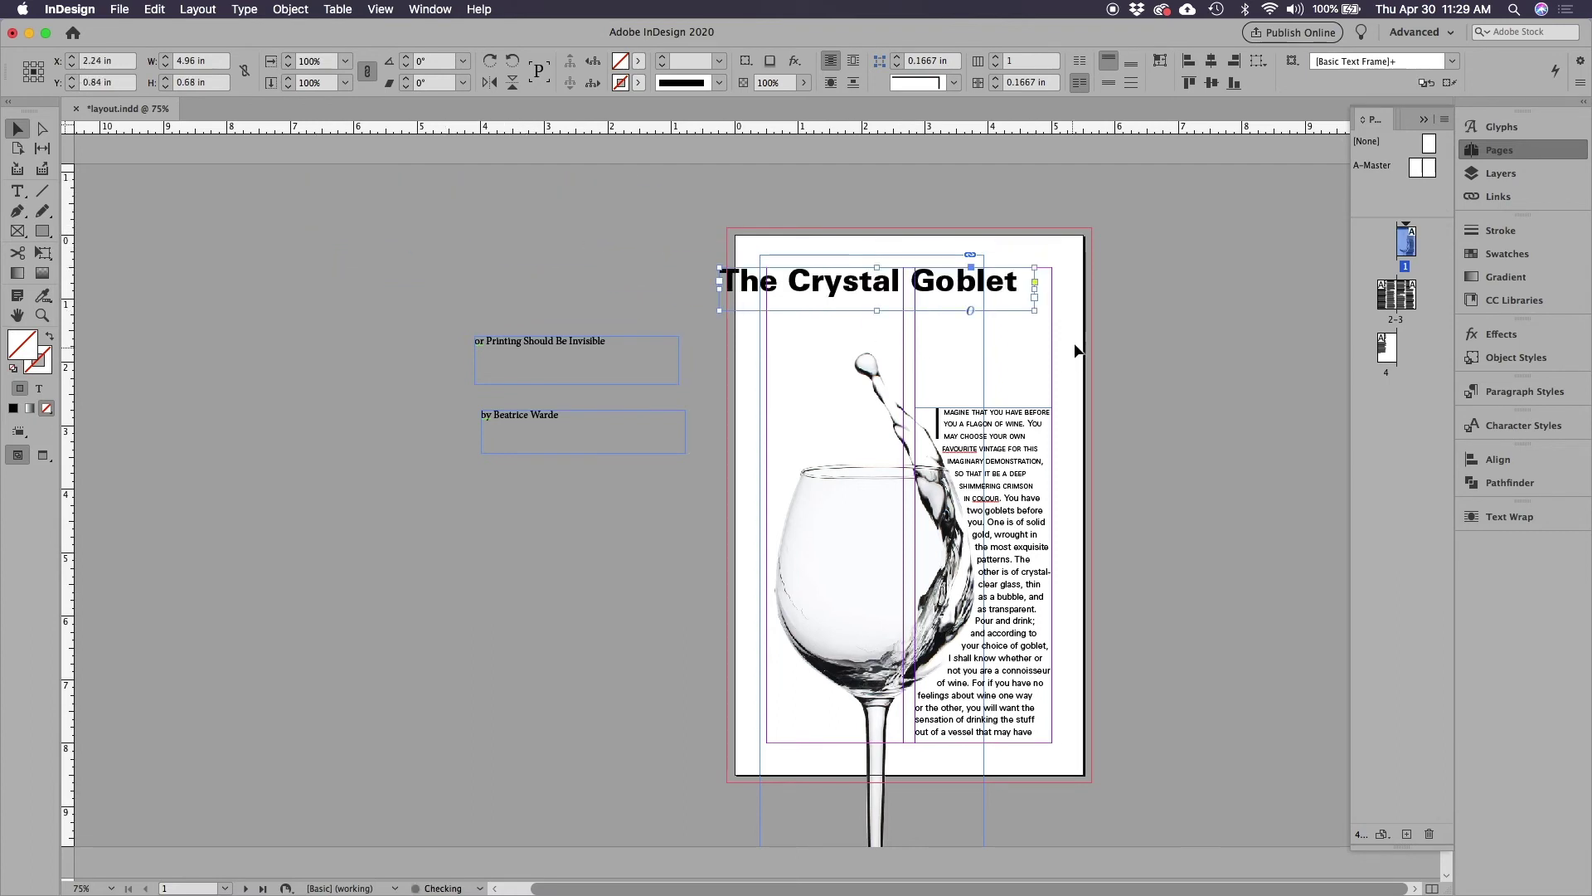
pyautogui.click(512, 61)
pyautogui.moveTo(872, 201); pyautogui.dragTo(799, 342)
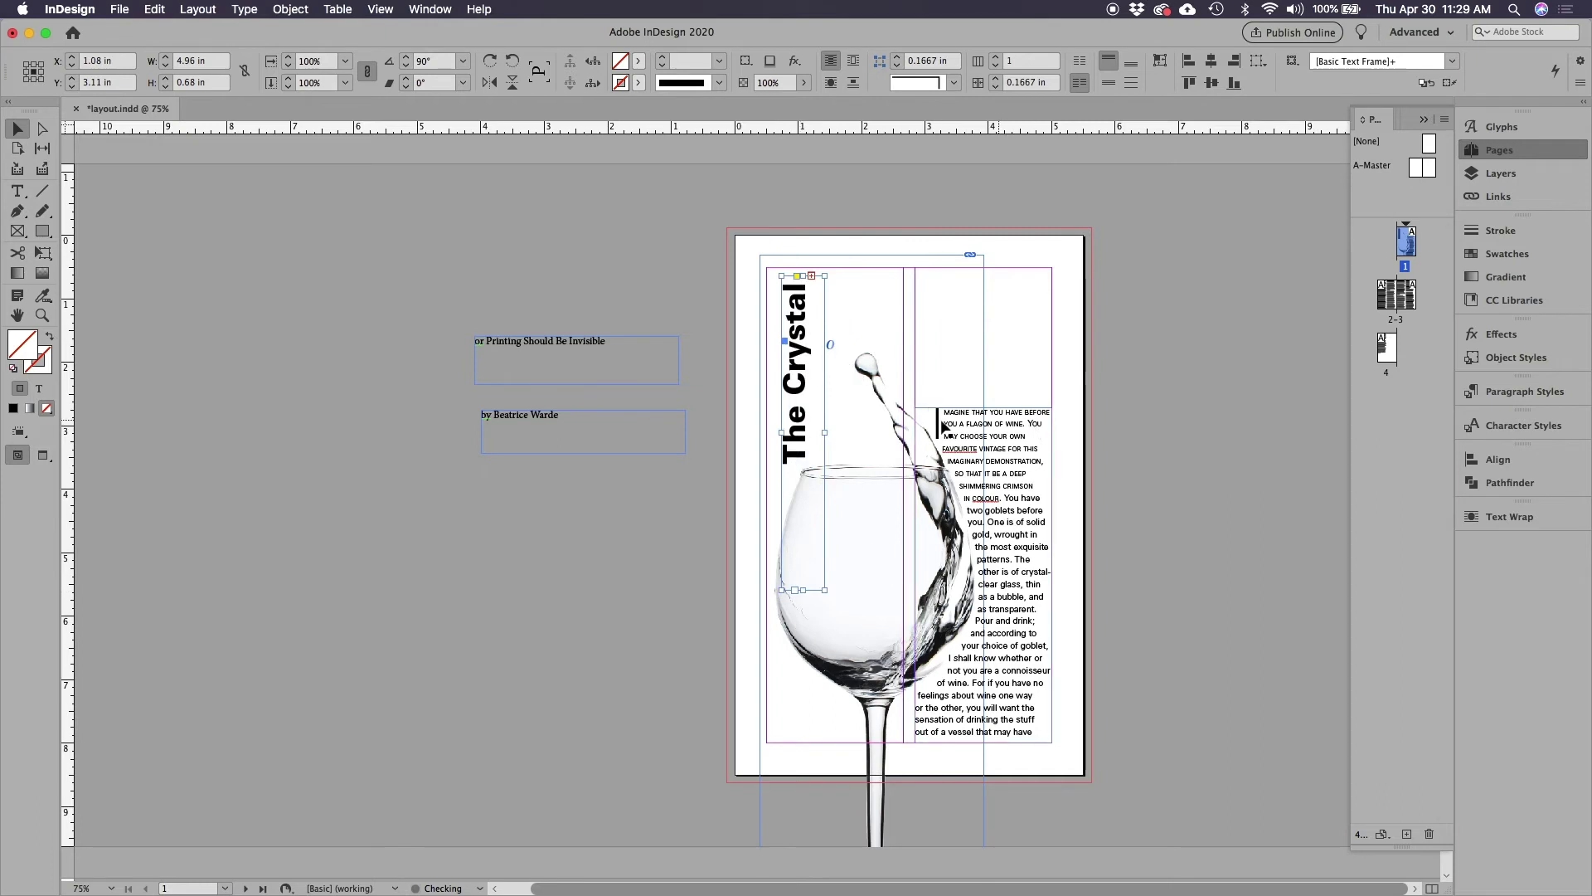
# - Try lower positions for the rotated title over the wine glass, and move it back onto the pasteboard at about X -1.5 in, Y 5.95 in
pyautogui.moveTo(804, 421)
pyautogui.mouseDown()
pyautogui.moveTo(808, 501)
pyautogui.moveTo(805, 440)
pyautogui.mouseUp()
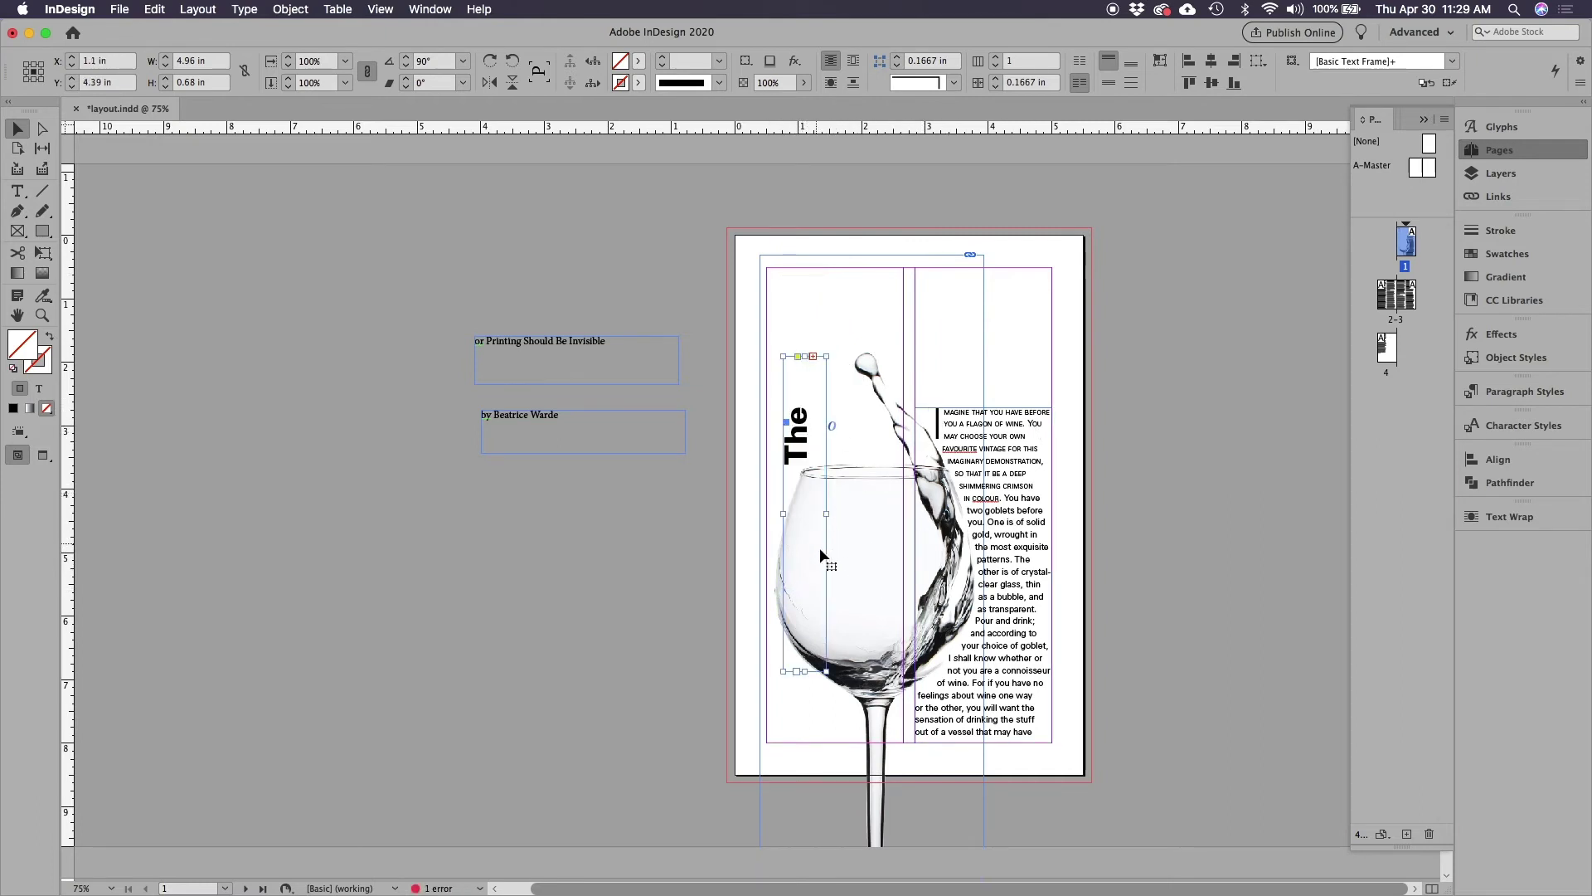
pyautogui.click(896, 503)
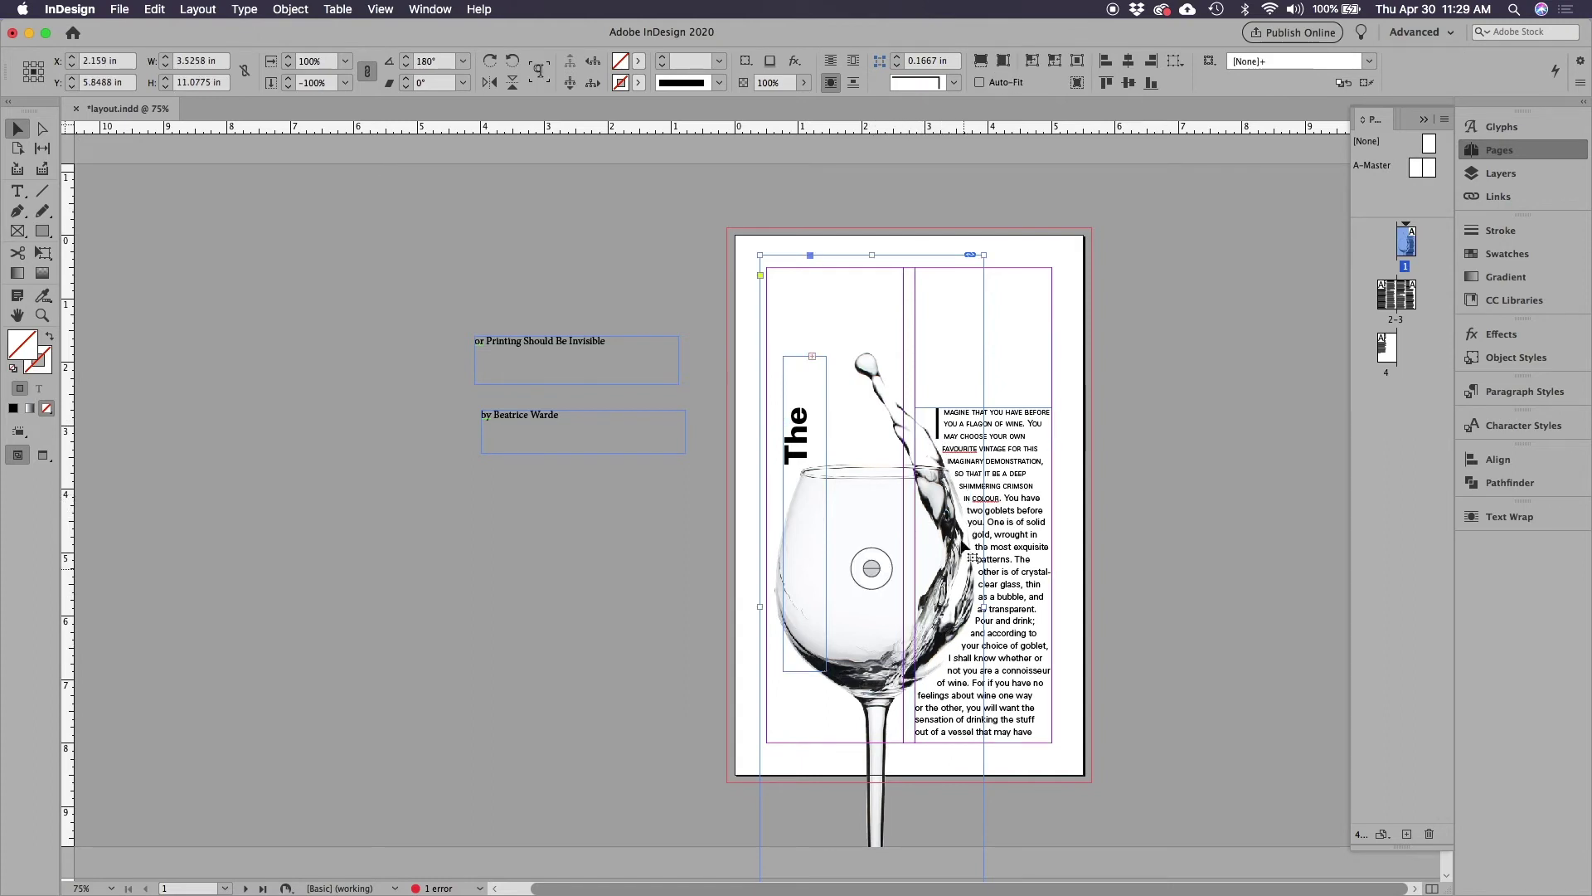
pyautogui.moveTo(801, 445); pyautogui.dragTo(788, 541)
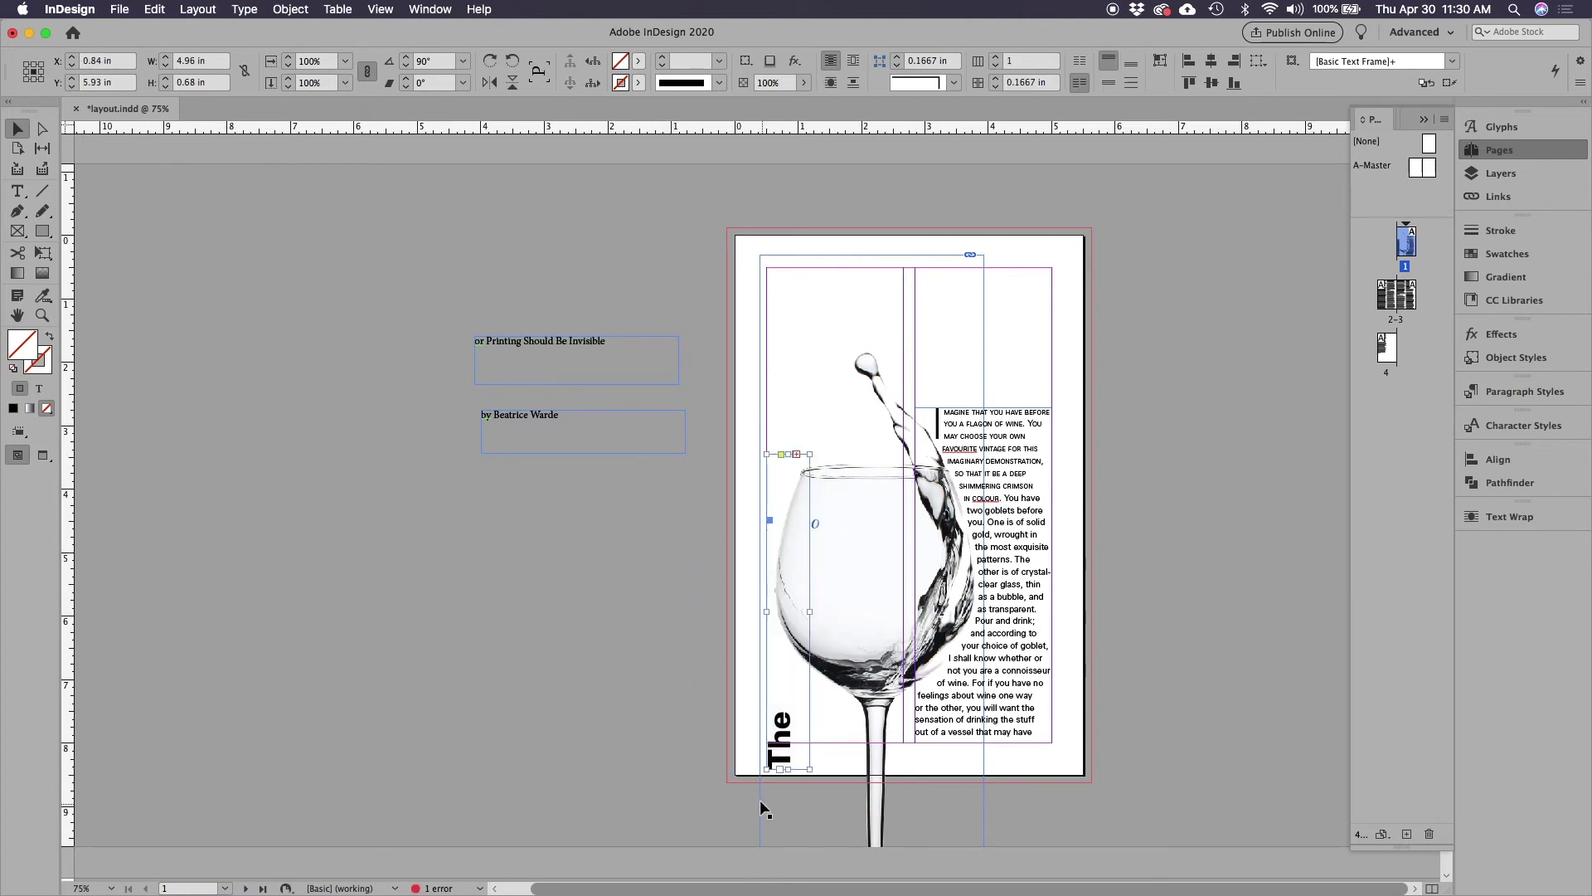
pyautogui.moveTo(801, 765); pyautogui.dragTo(668, 744)
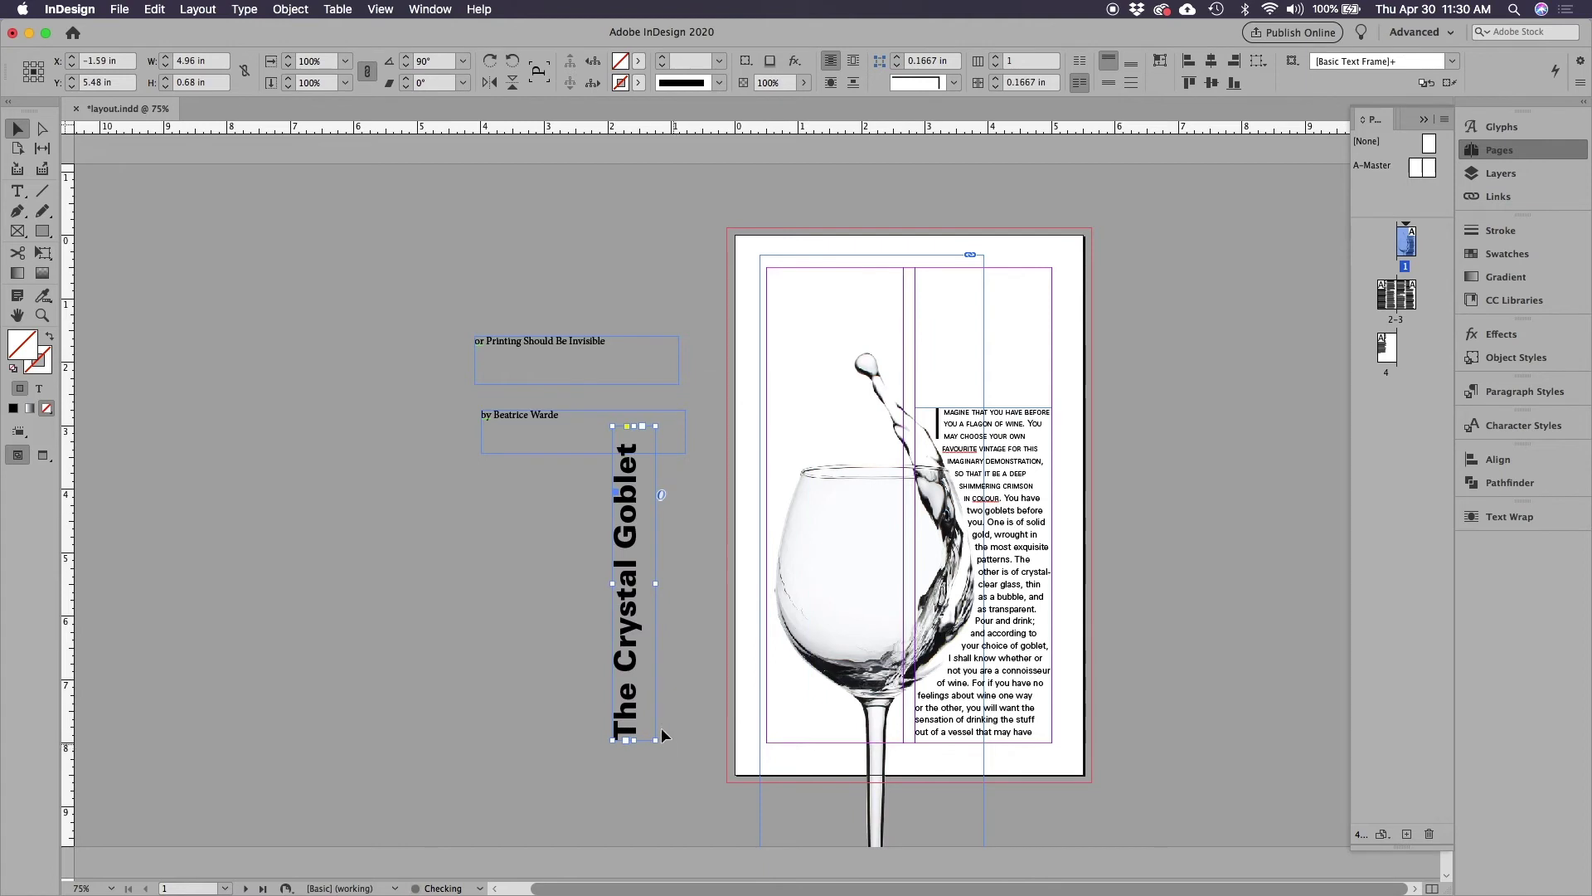
pyautogui.moveTo(634, 584); pyautogui.dragTo(635, 611)
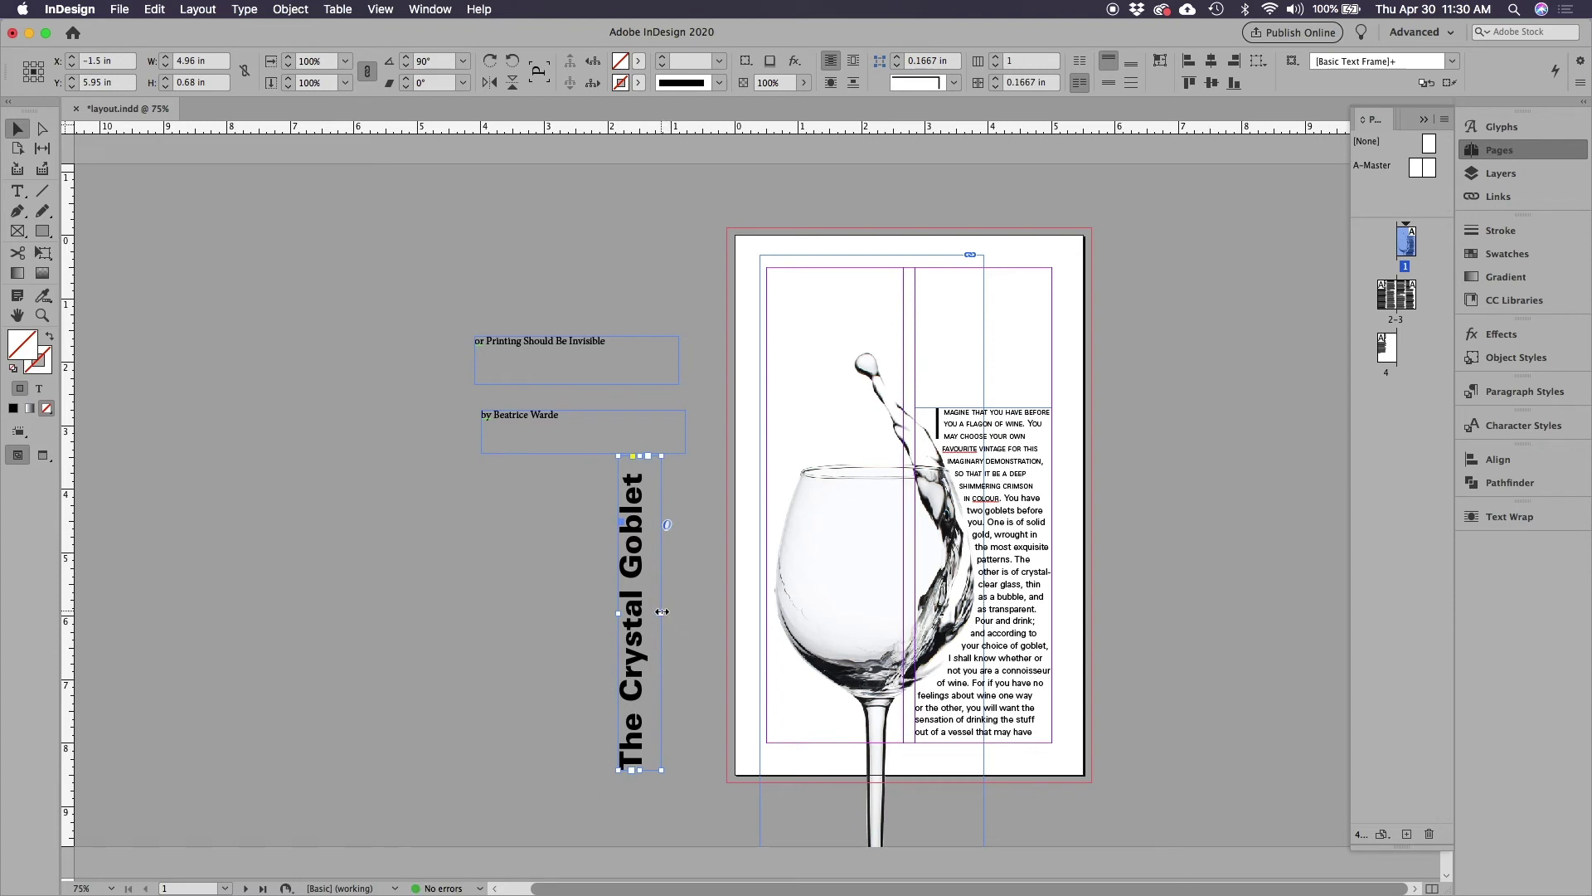
# - Make the title frame ignore text wrap, and place it over the wine glass at about X 1.14 in, Y 3.21 in
pyautogui.press('super+b')
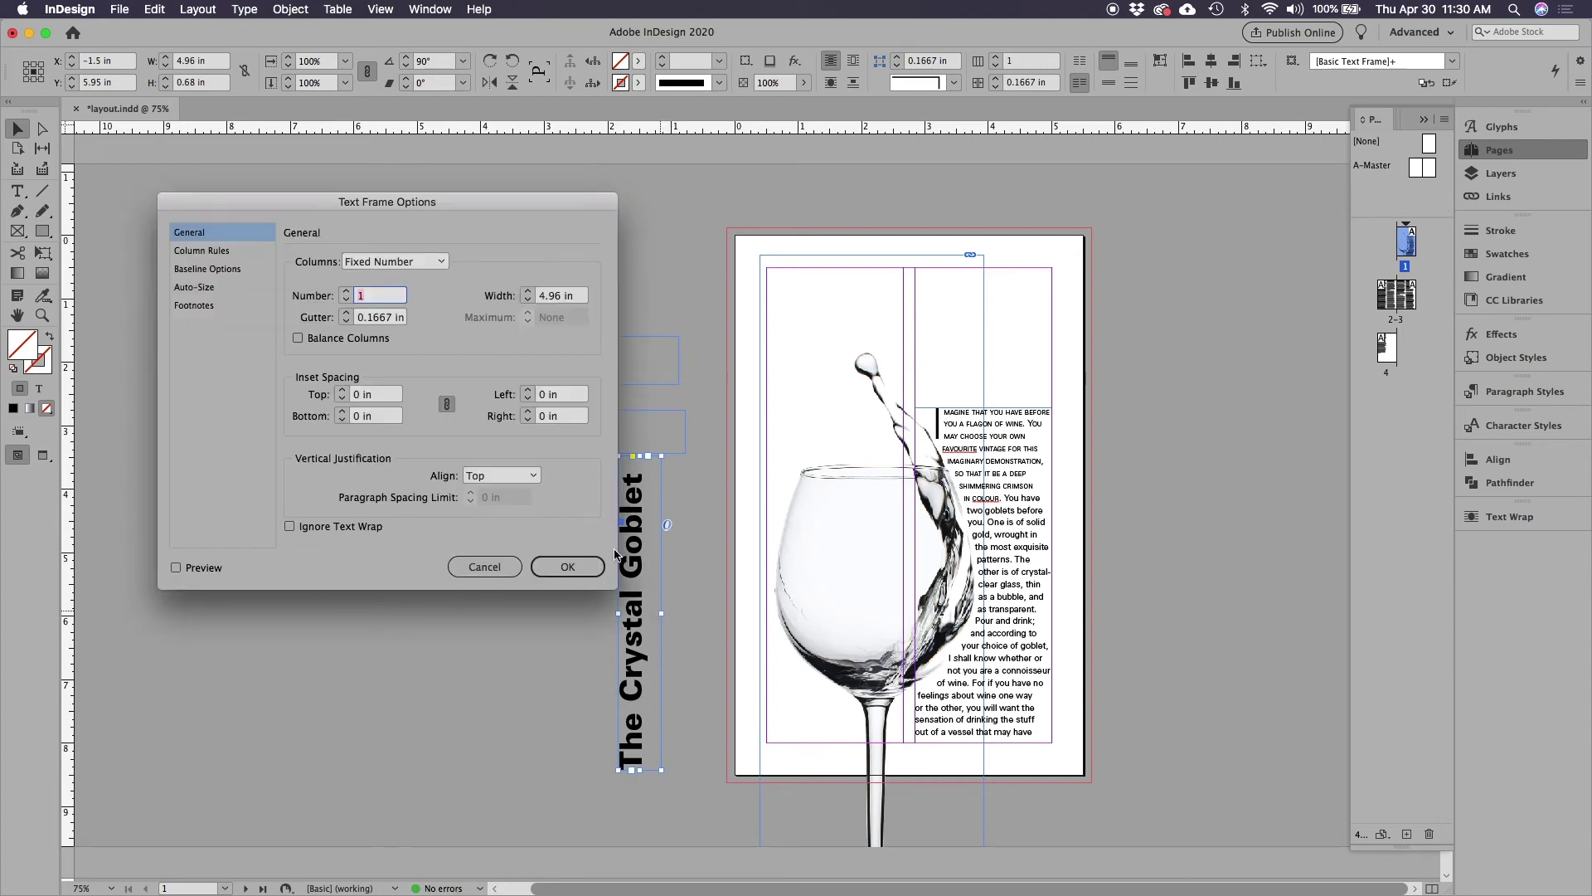
pyautogui.click(289, 526)
pyautogui.click(548, 568)
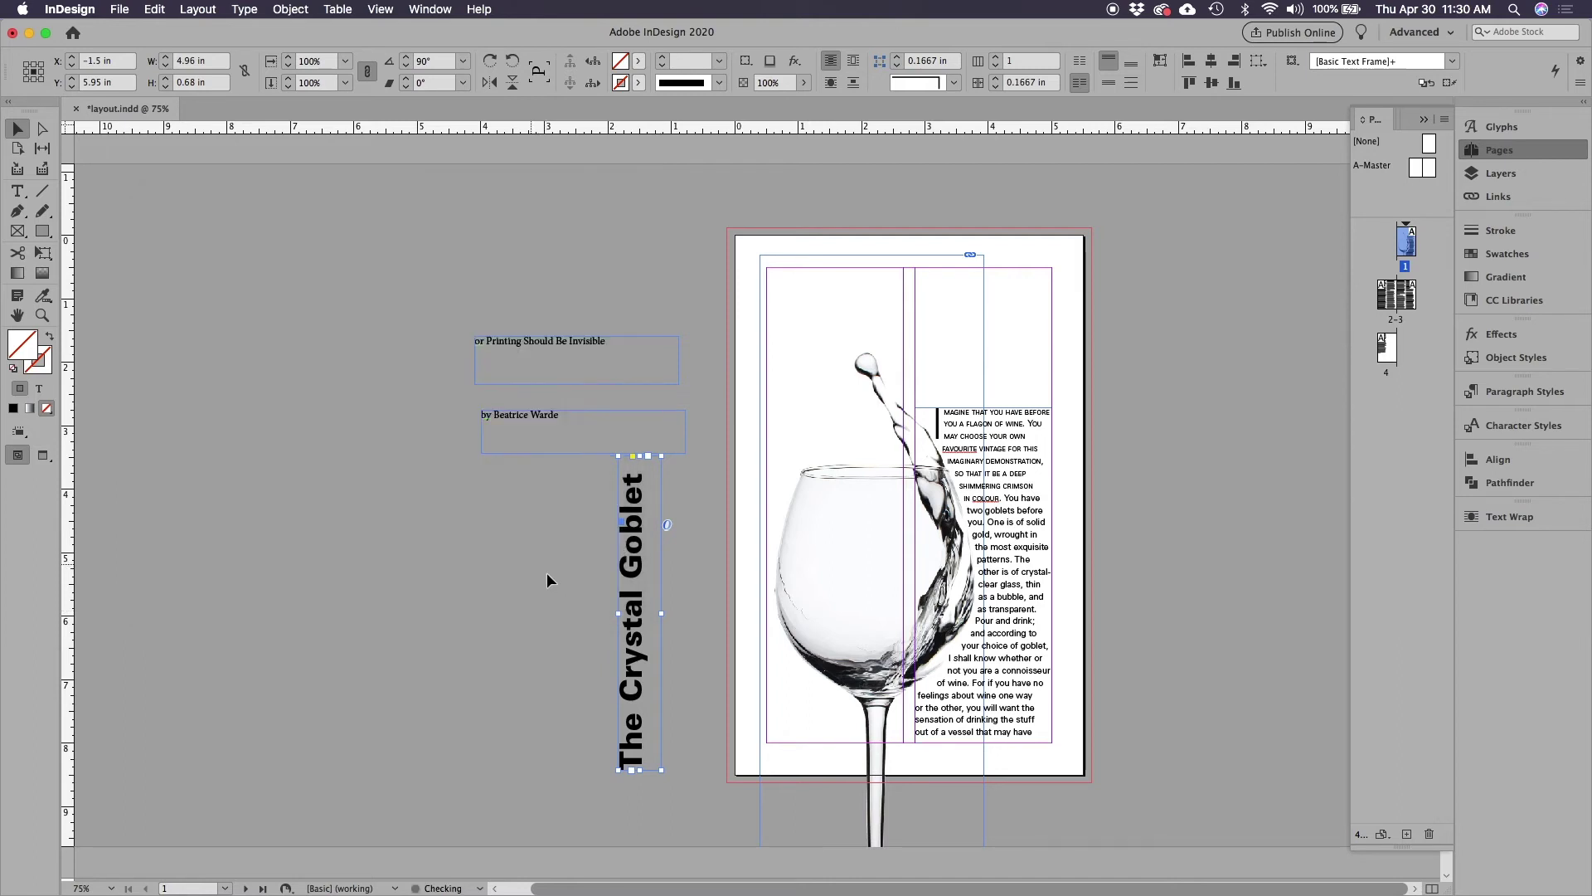
pyautogui.moveTo(630, 657); pyautogui.dragTo(808, 502)
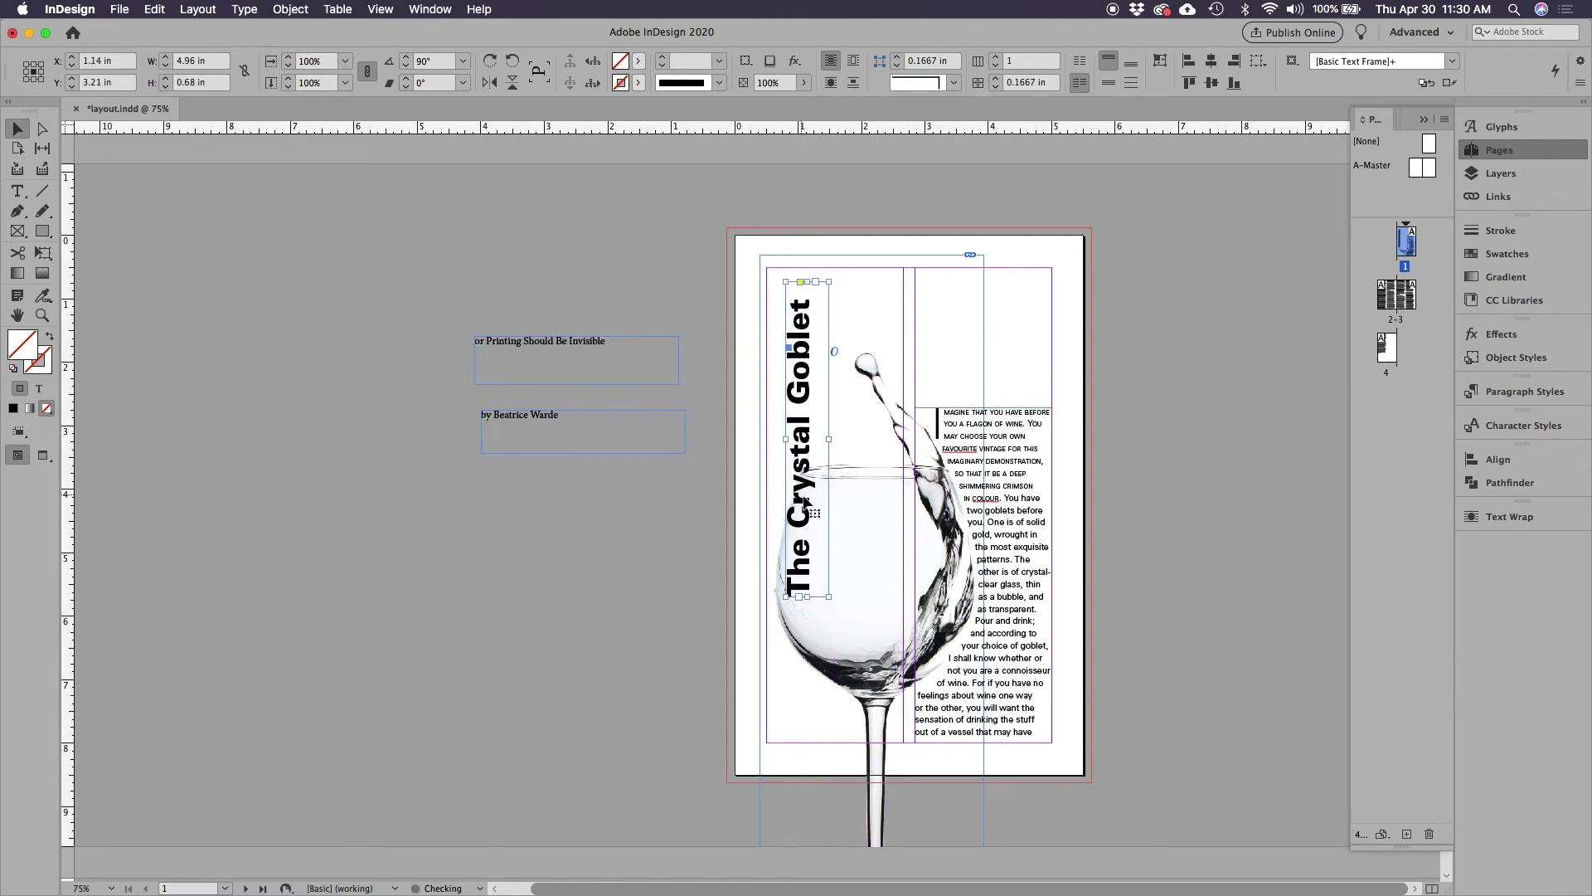
# - Set the byline text on the pasteboard in Univers 67 Bold Condensed Oblique
pyautogui.click(567, 494)
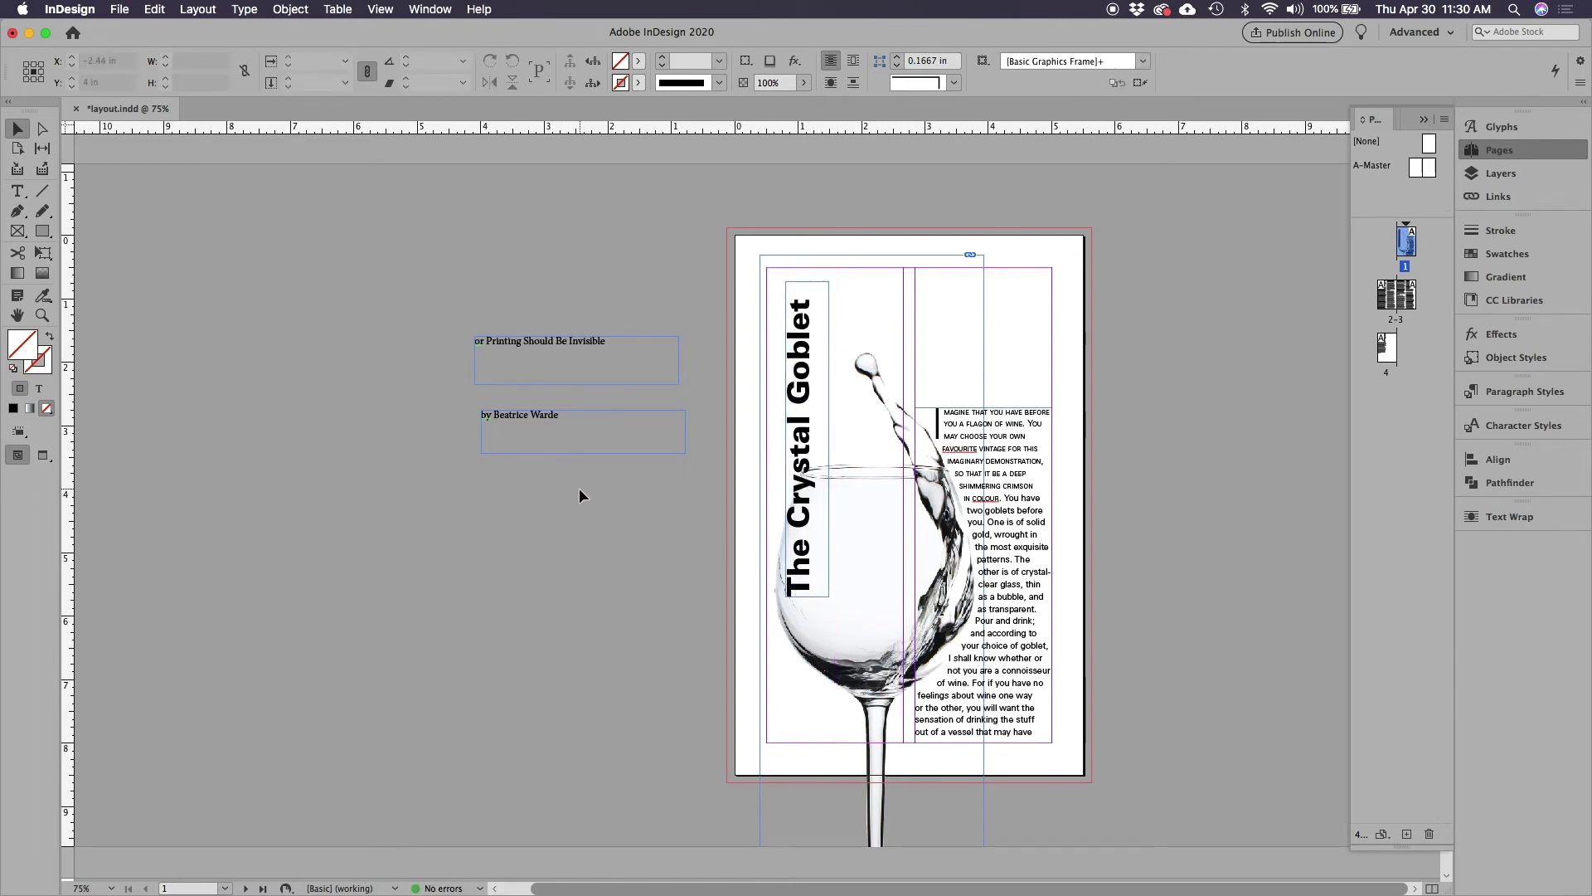
pyautogui.click(627, 448)
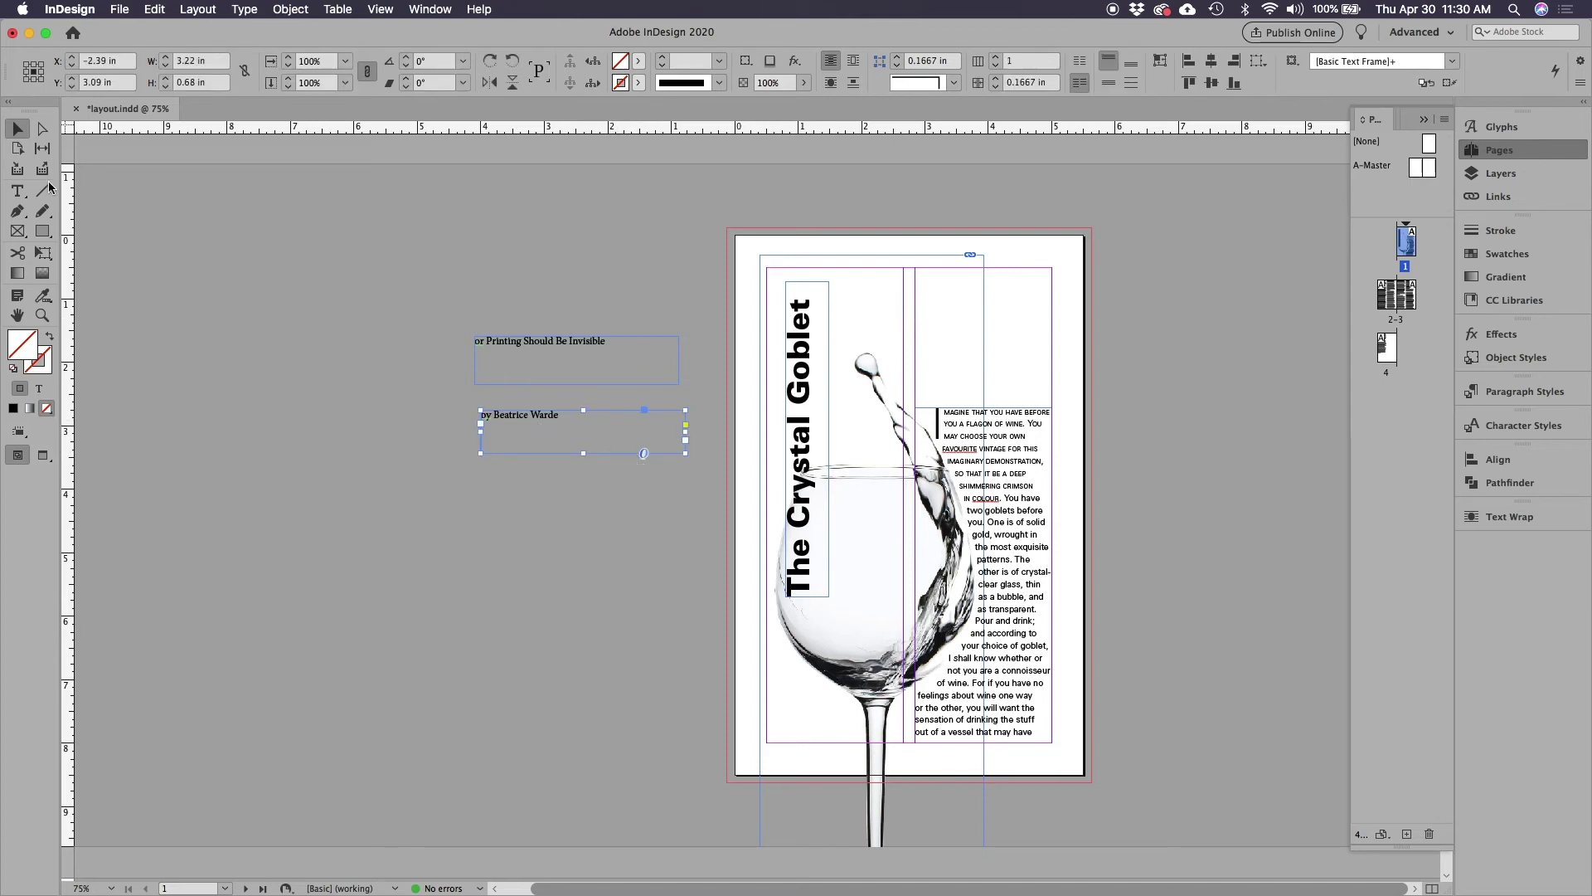
pyautogui.press('t')
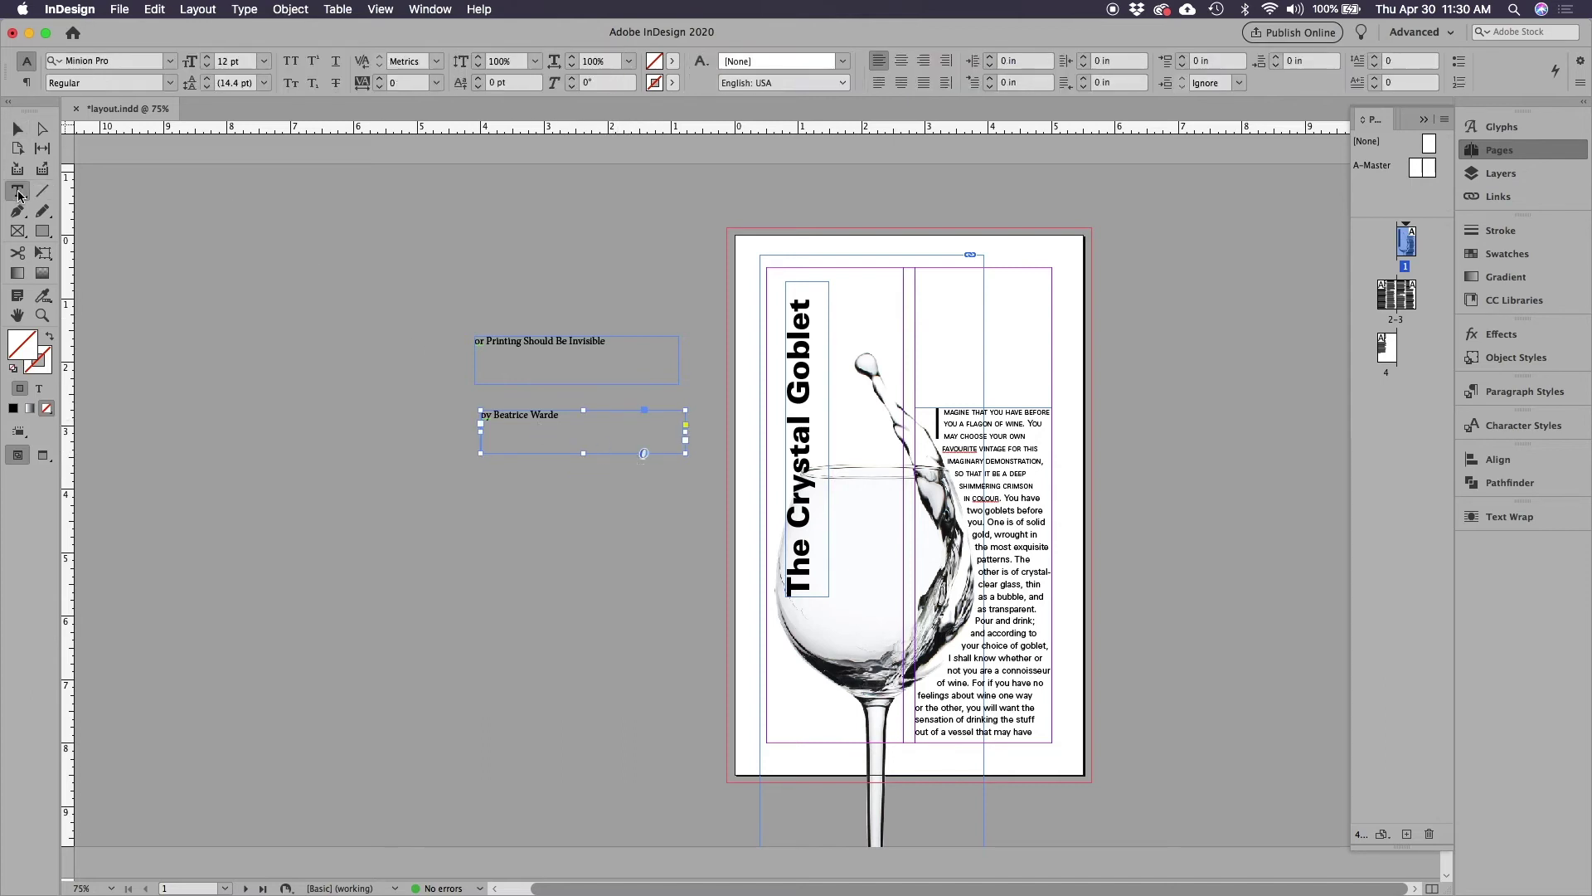
pyautogui.click(126, 61)
pyautogui.write('un')
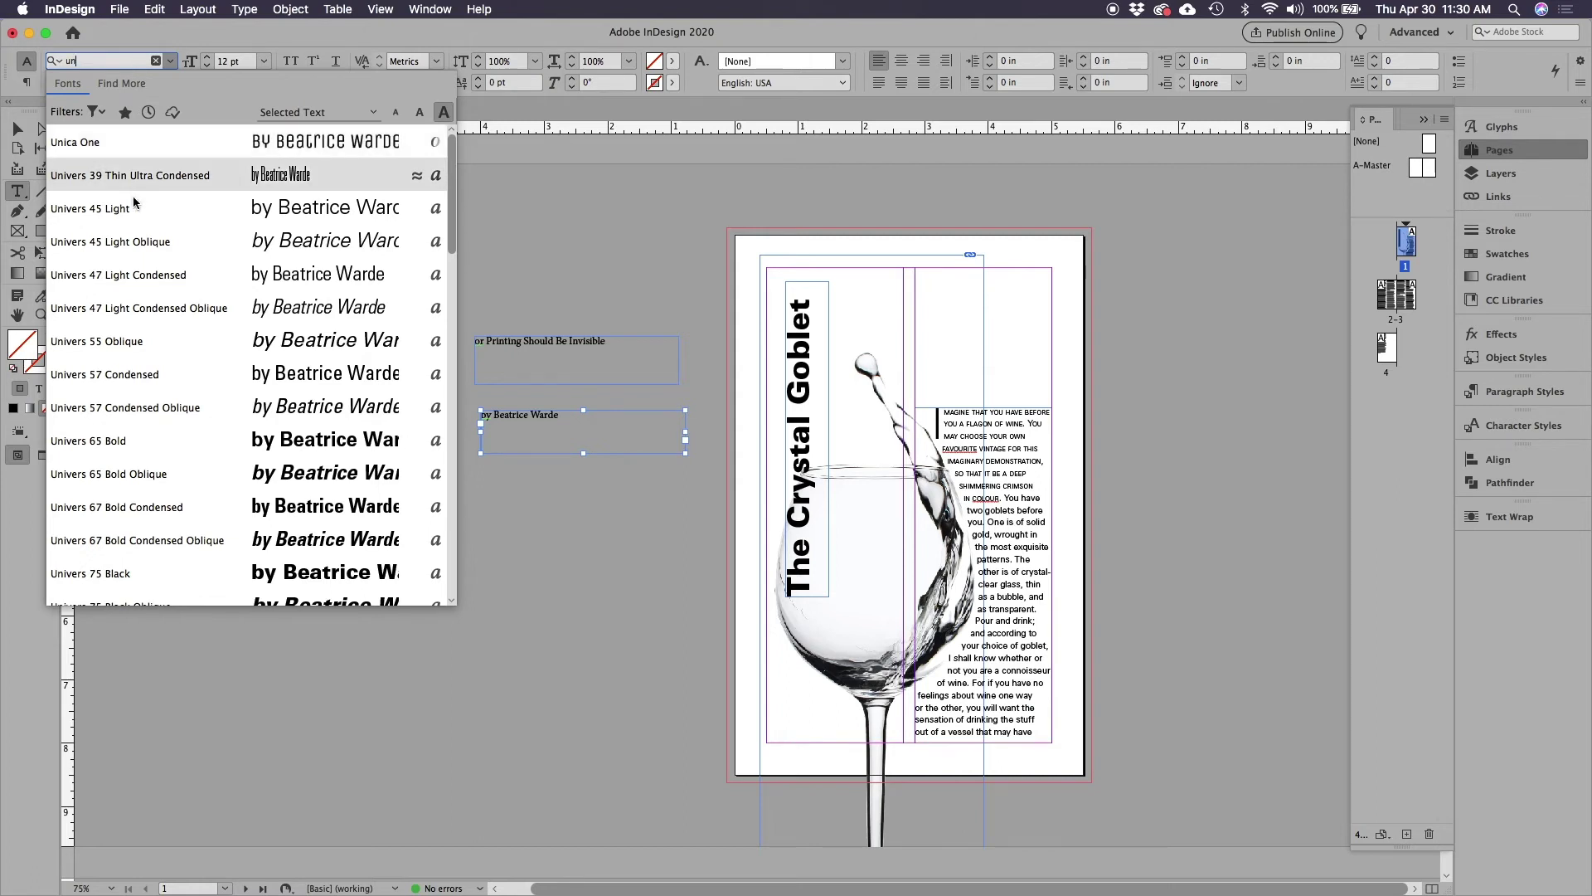
pyautogui.scroll(-2, 163, 497)
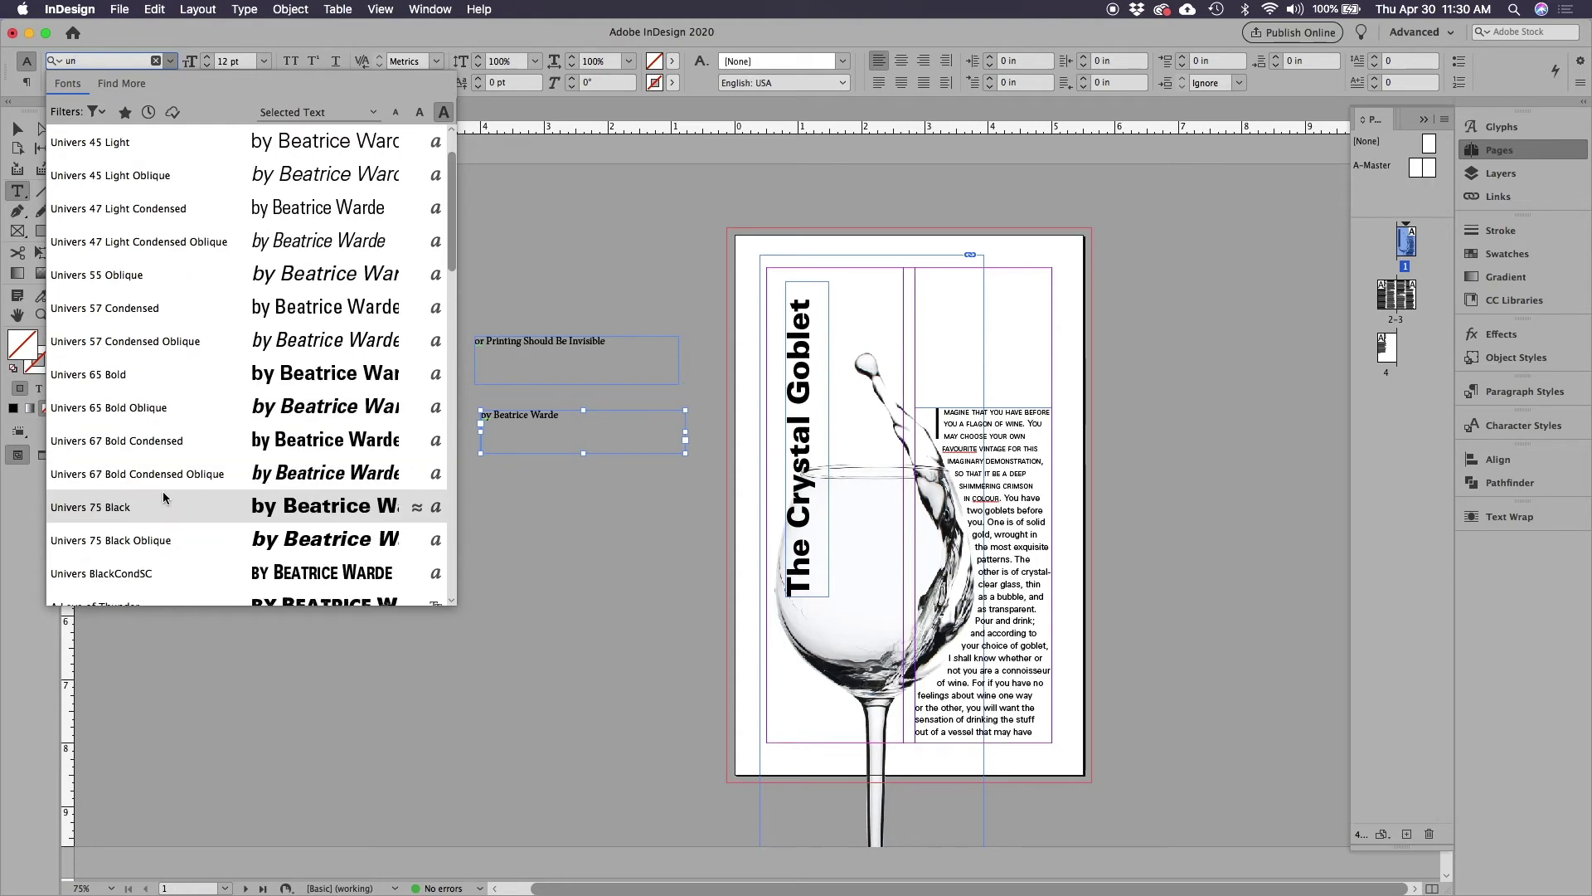
pyautogui.scroll(-2, 163, 494)
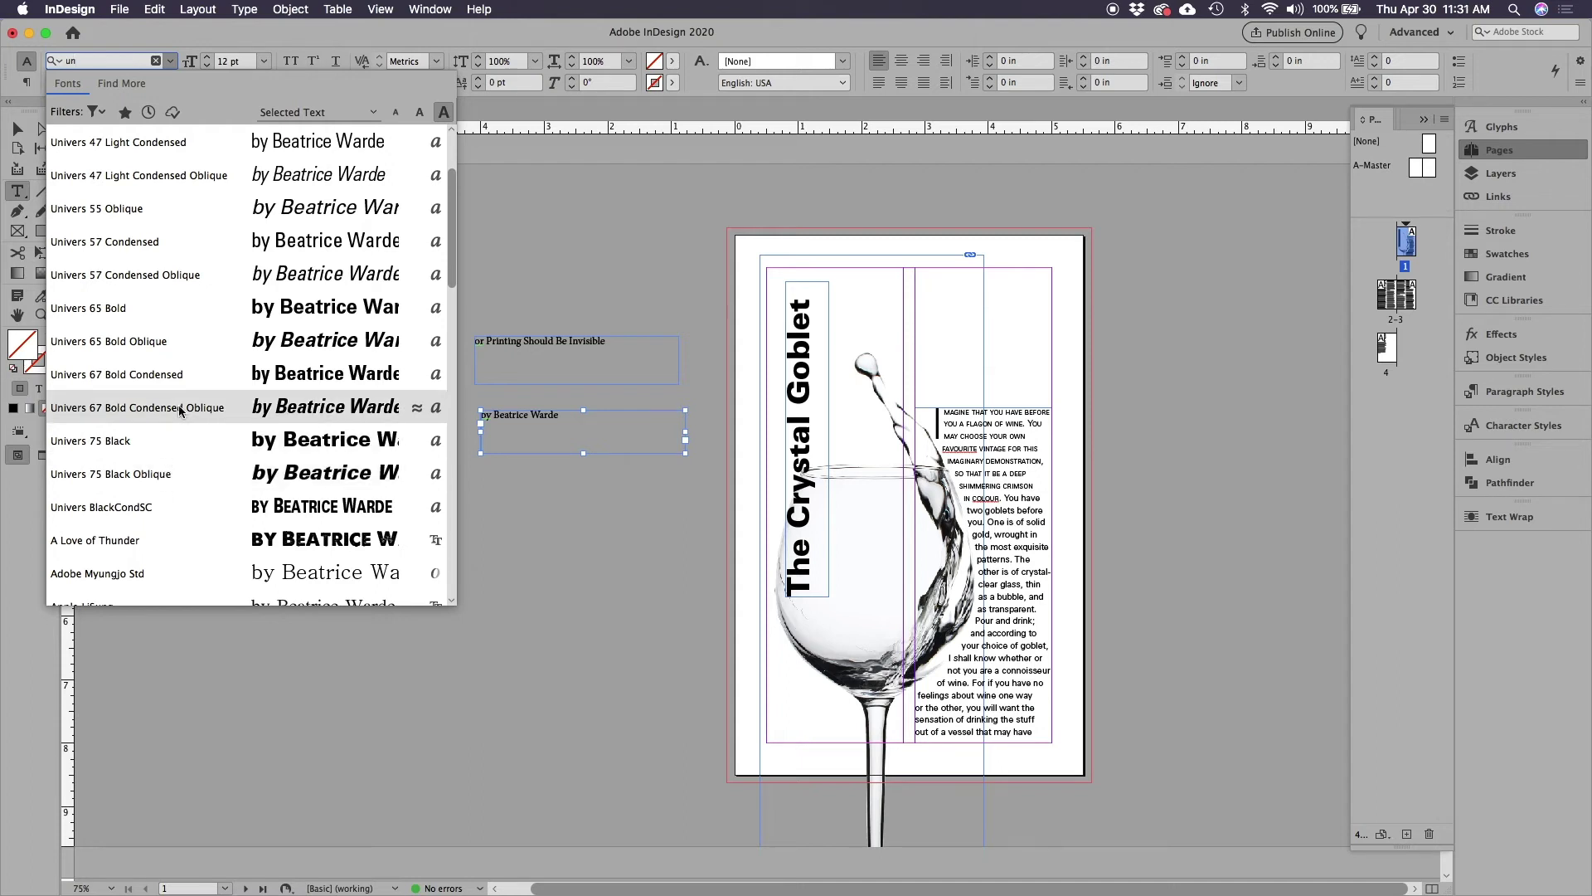
pyautogui.click(206, 408)
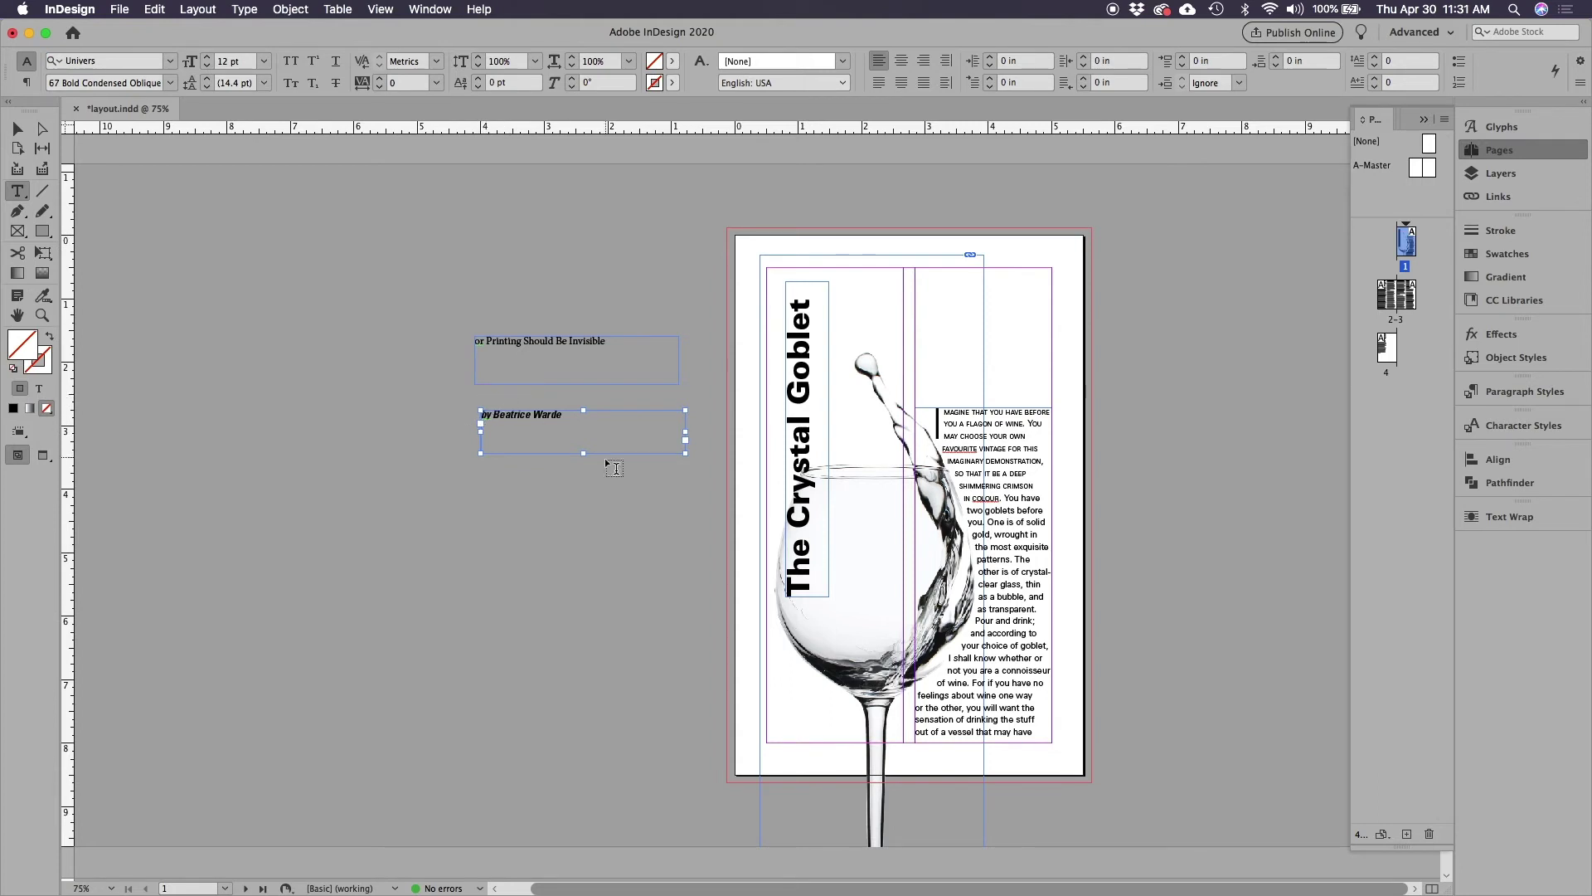
# - Shrink the byline frame to 2.1 × 0.375 in, try it over the wine glass below the title, and move it back onto the pasteboard
pyautogui.click(18, 128)
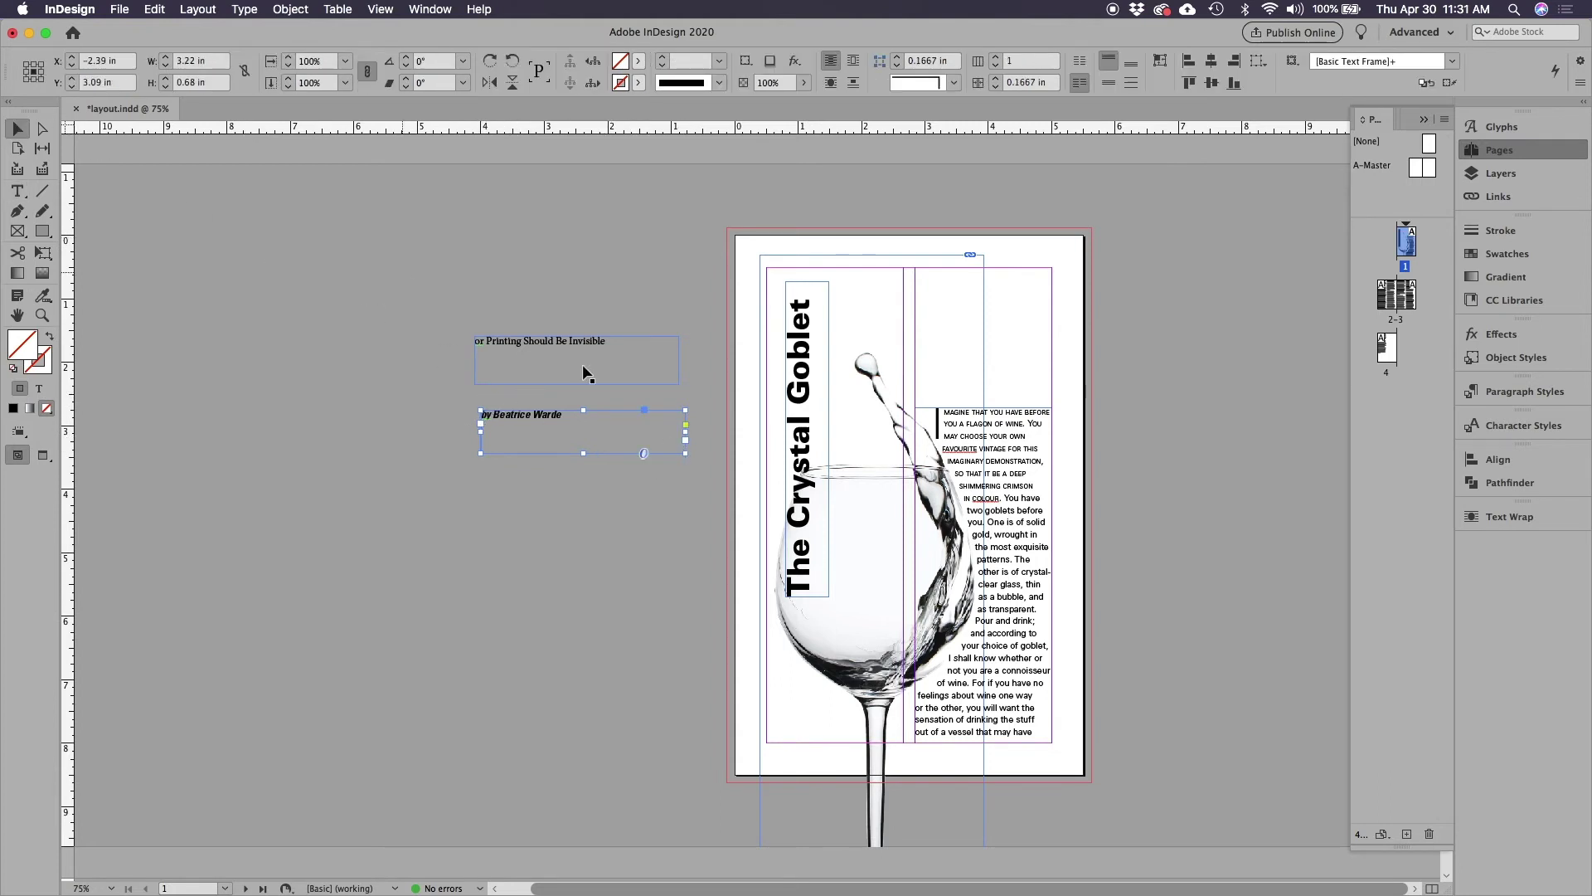
pyautogui.moveTo(620, 434); pyautogui.dragTo(614, 432)
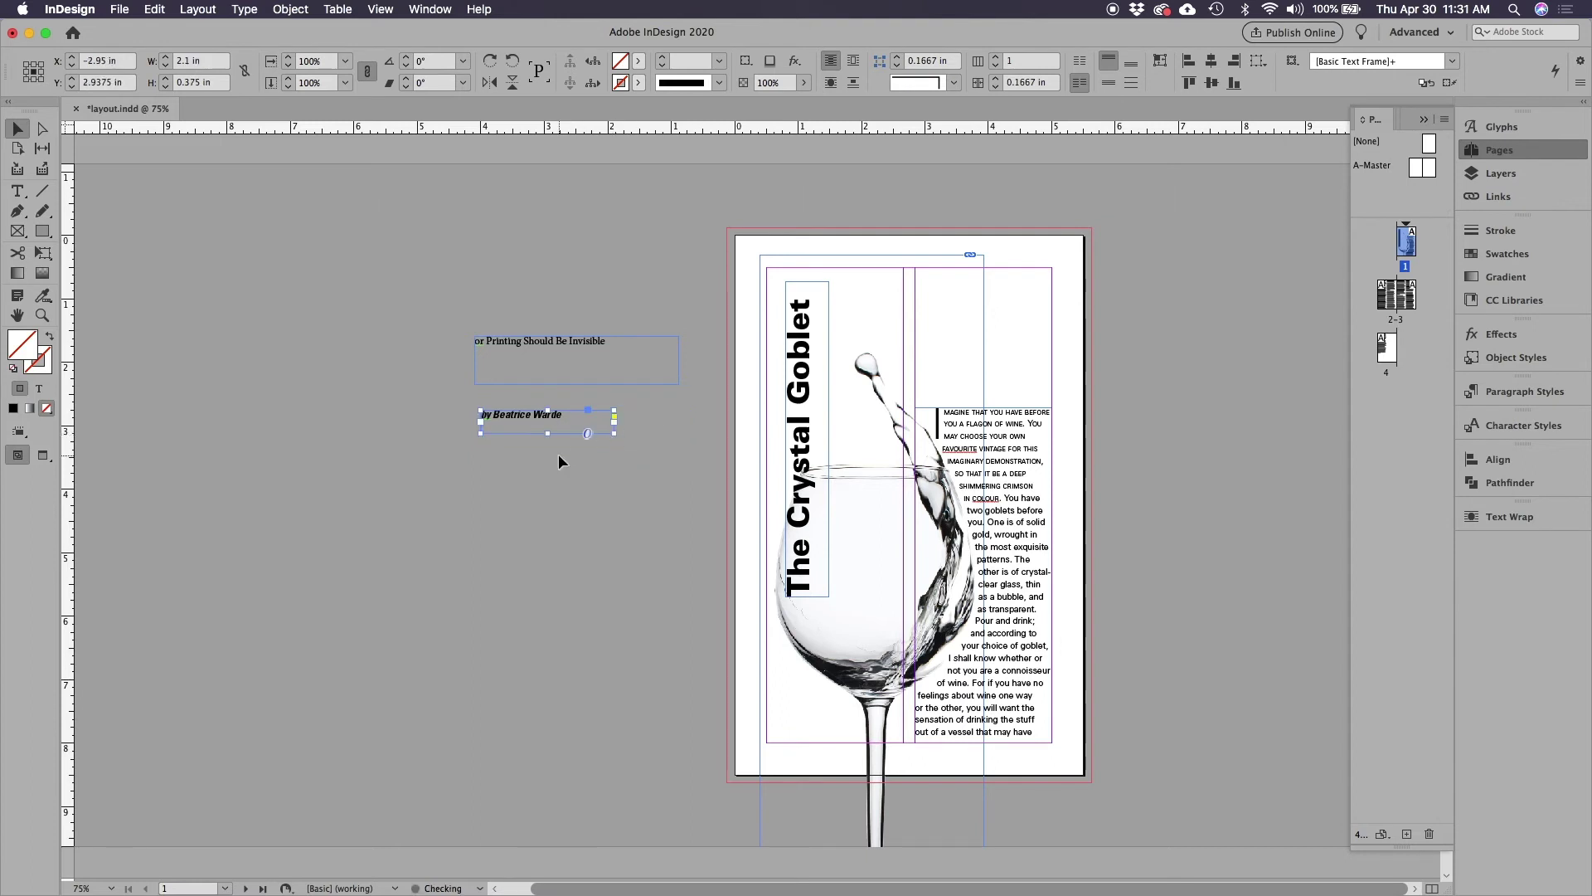
pyautogui.moveTo(515, 415); pyautogui.dragTo(838, 637)
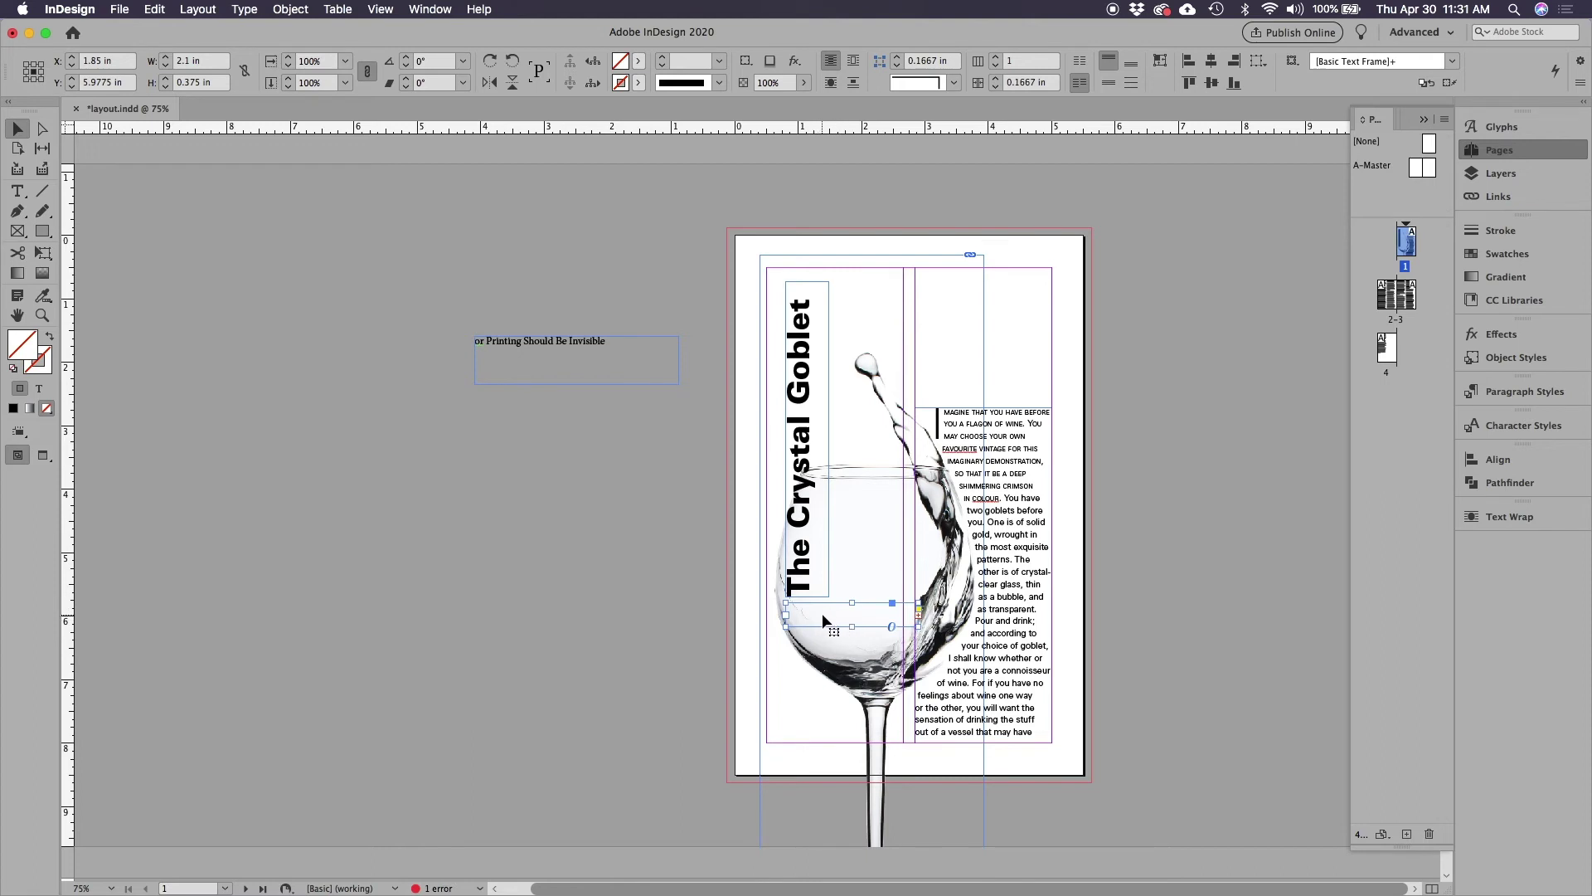
pyautogui.moveTo(839, 618); pyautogui.dragTo(622, 593)
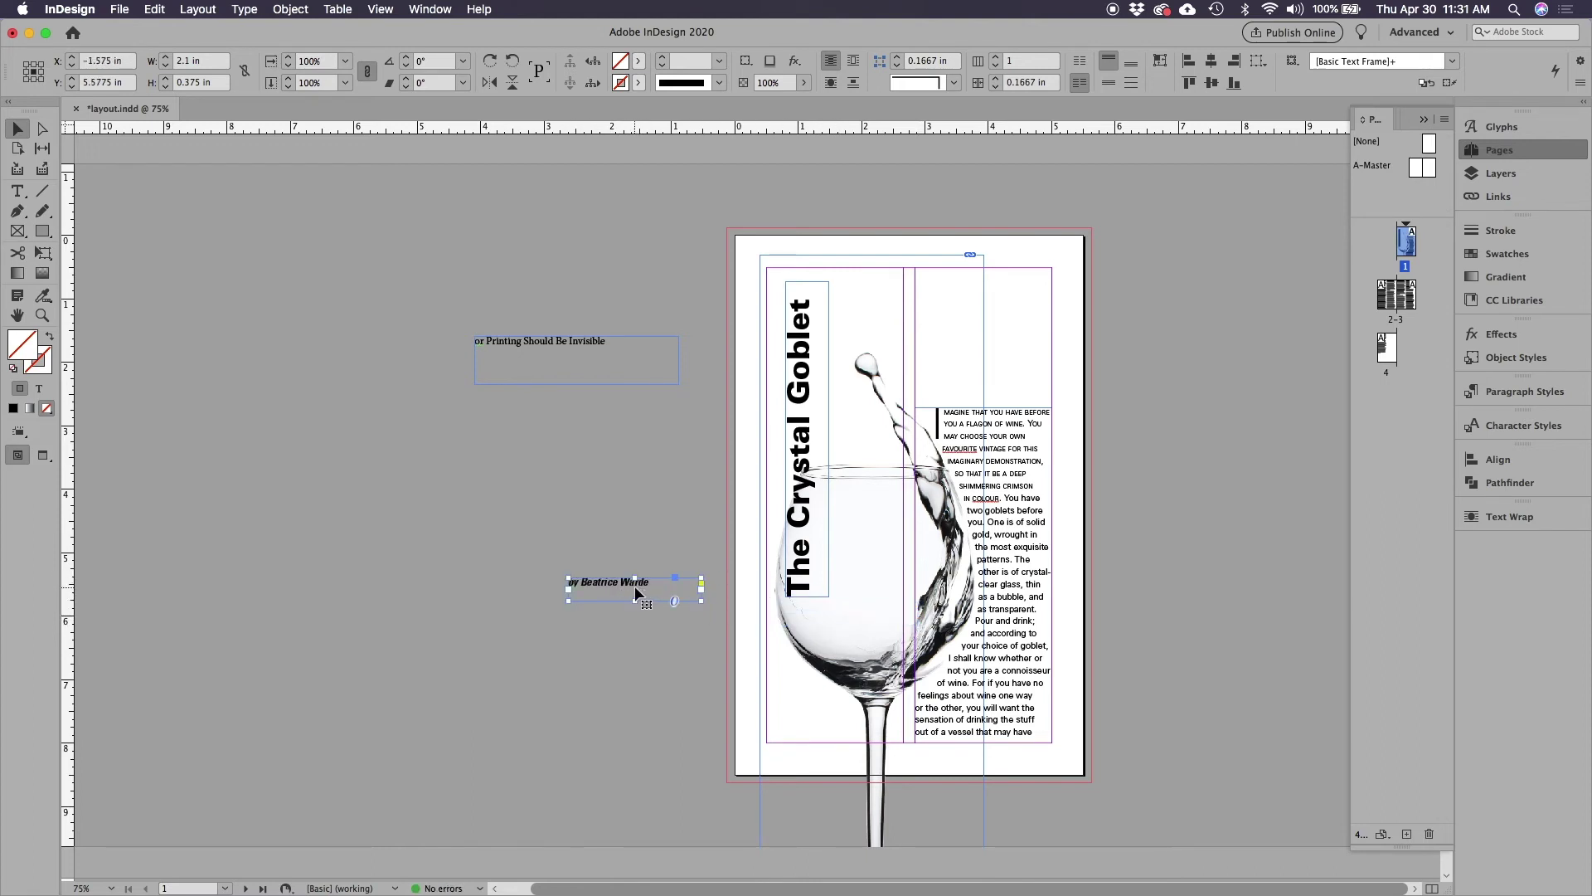
# - Make the byline frame ignore text wrap, and place it over the wine glass at about X 1.79 in, Y 6.04 in
pyautogui.press('super+b')
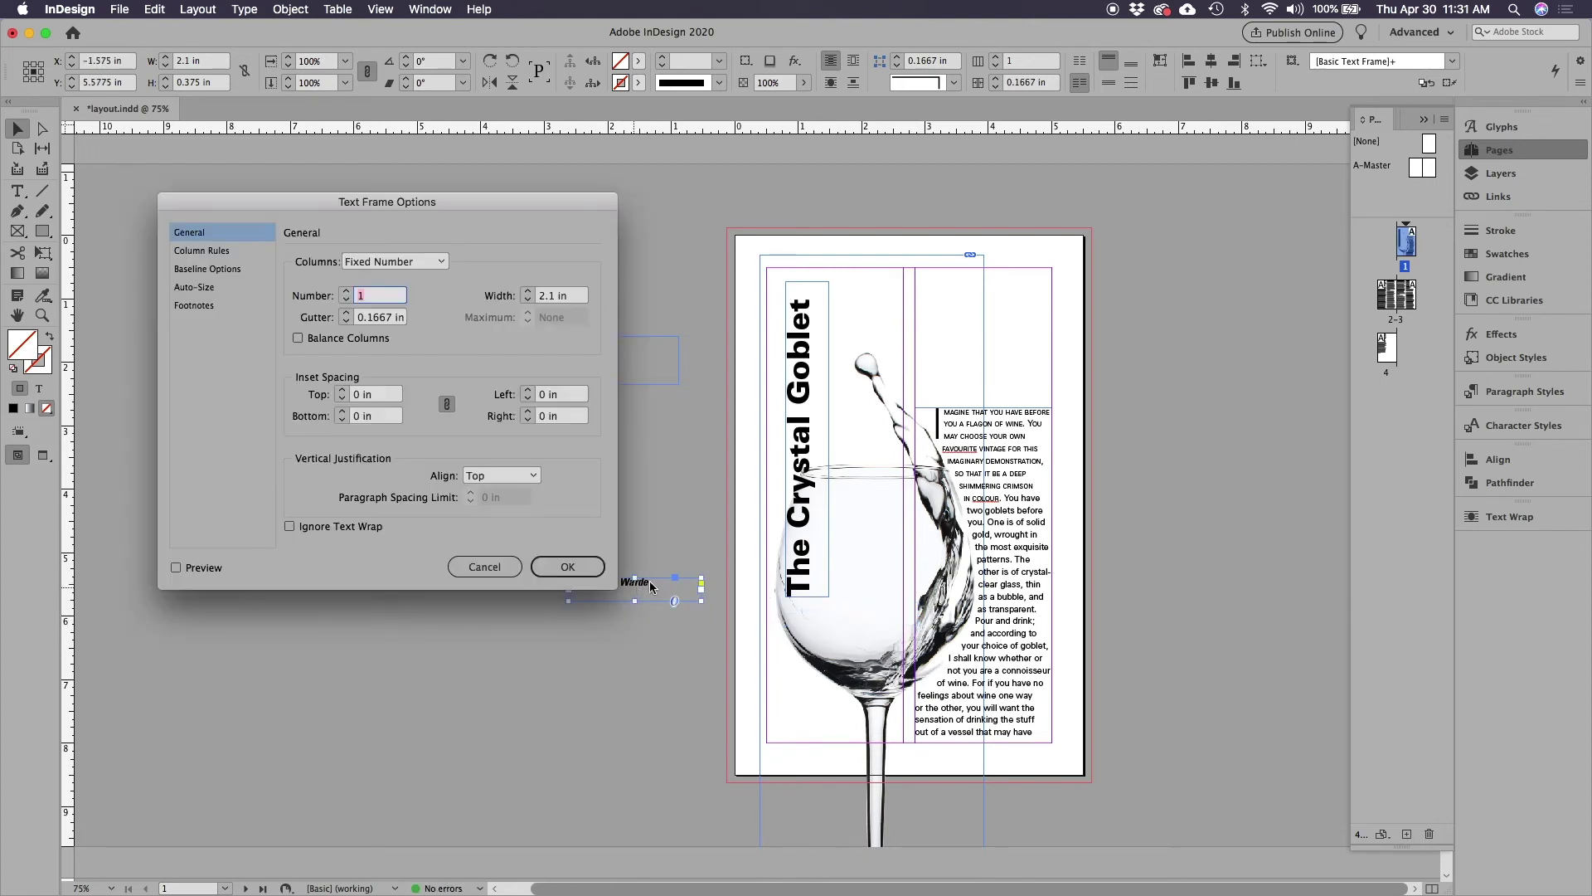
pyautogui.click(290, 529)
pyautogui.click(567, 566)
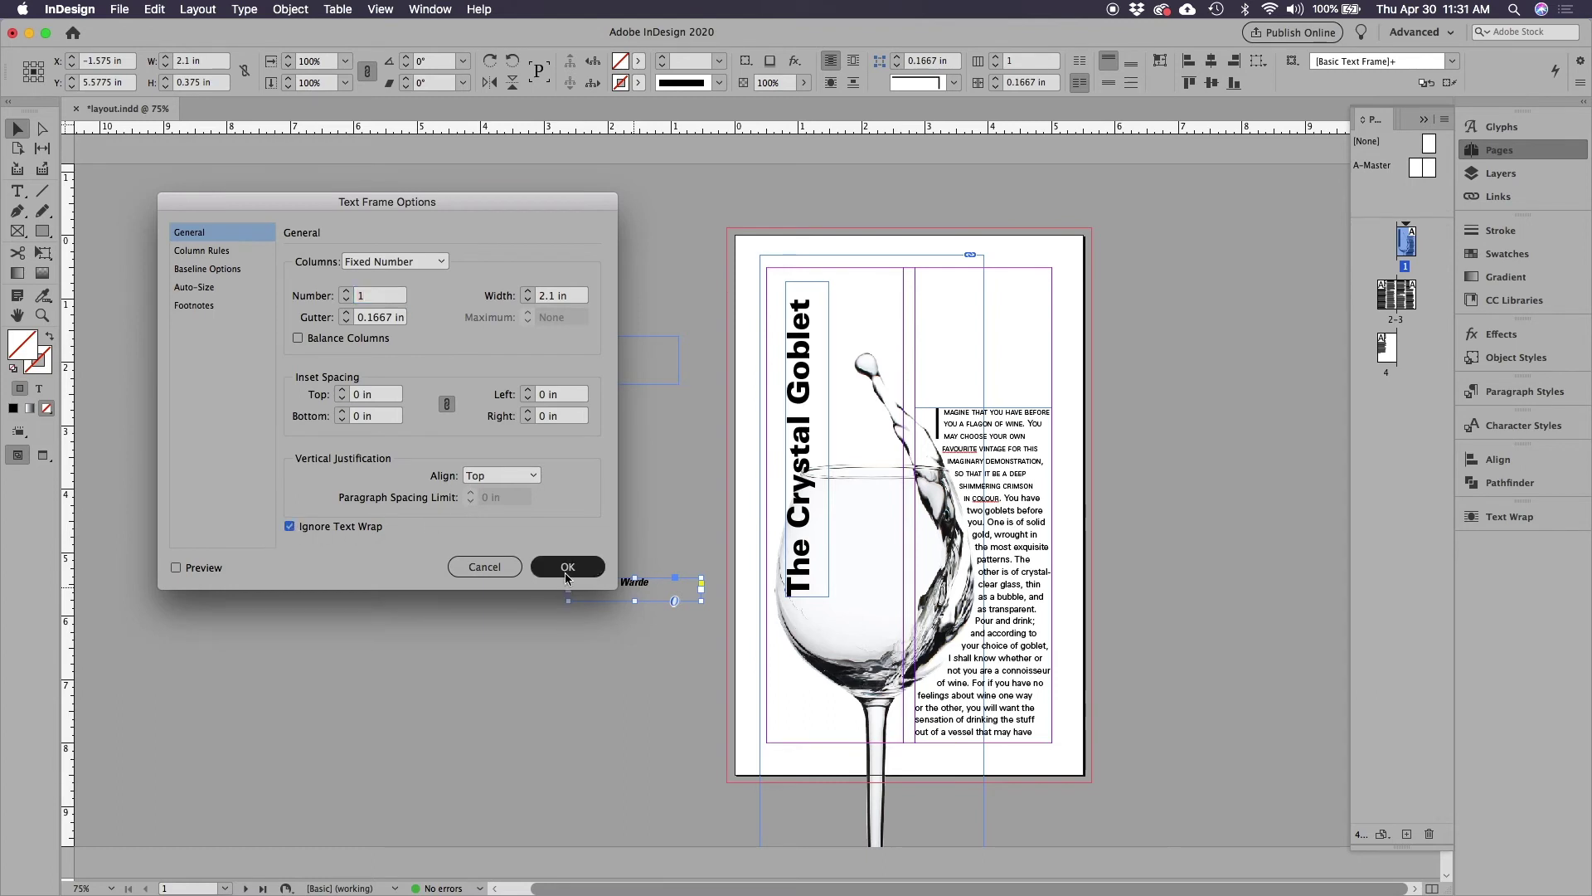
pyautogui.moveTo(600, 588); pyautogui.dragTo(813, 616)
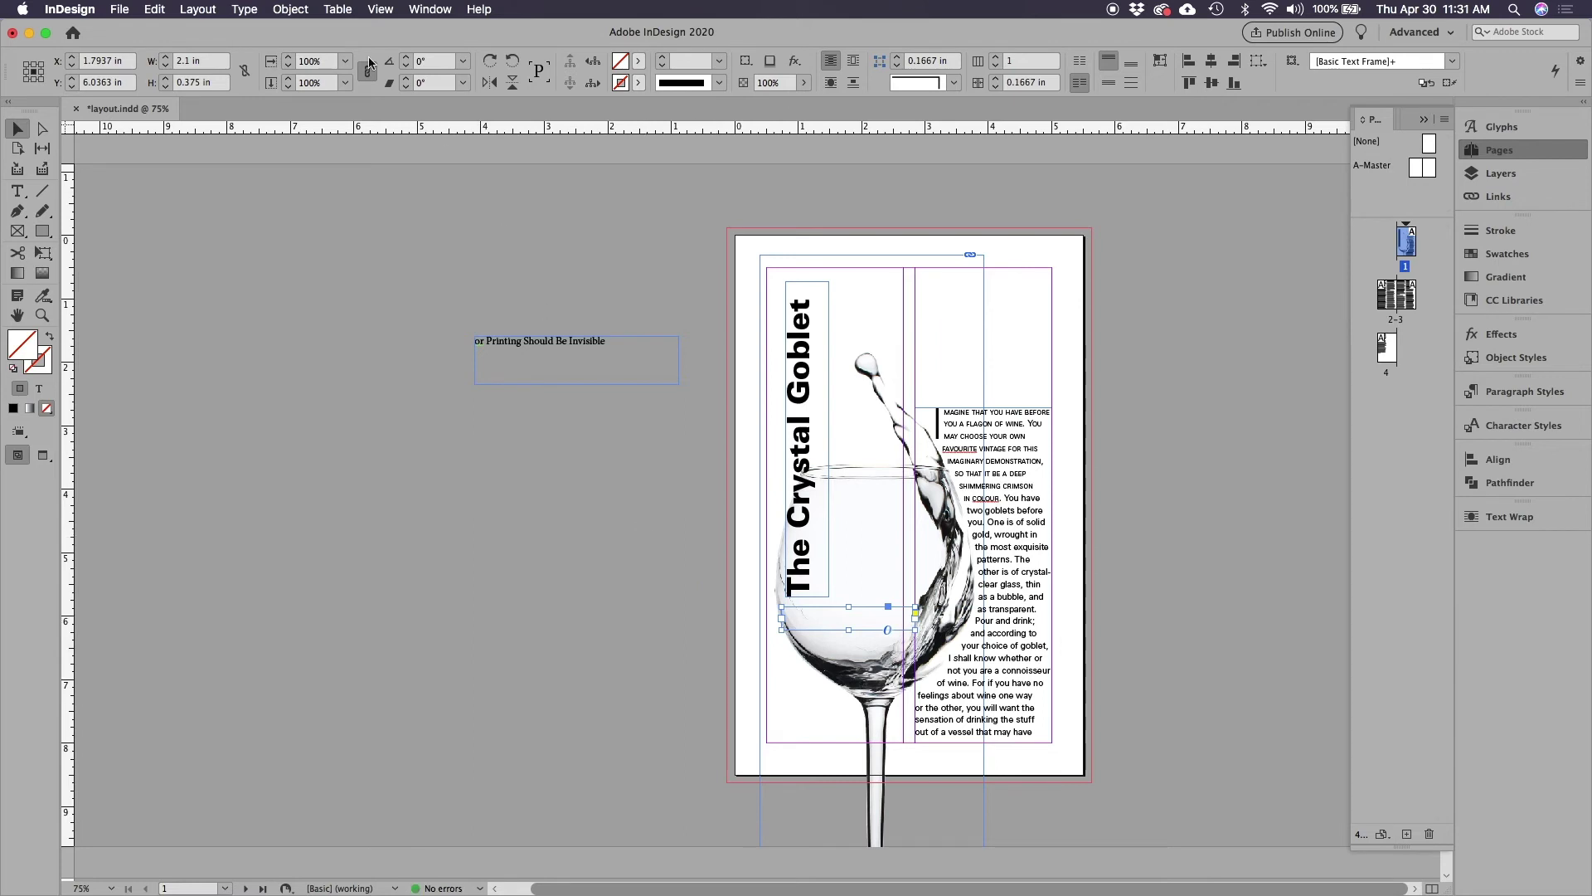
# - Bring the byline frame to the front of the stacking order, and switch the page to preview mode
pyautogui.click(296, 6)
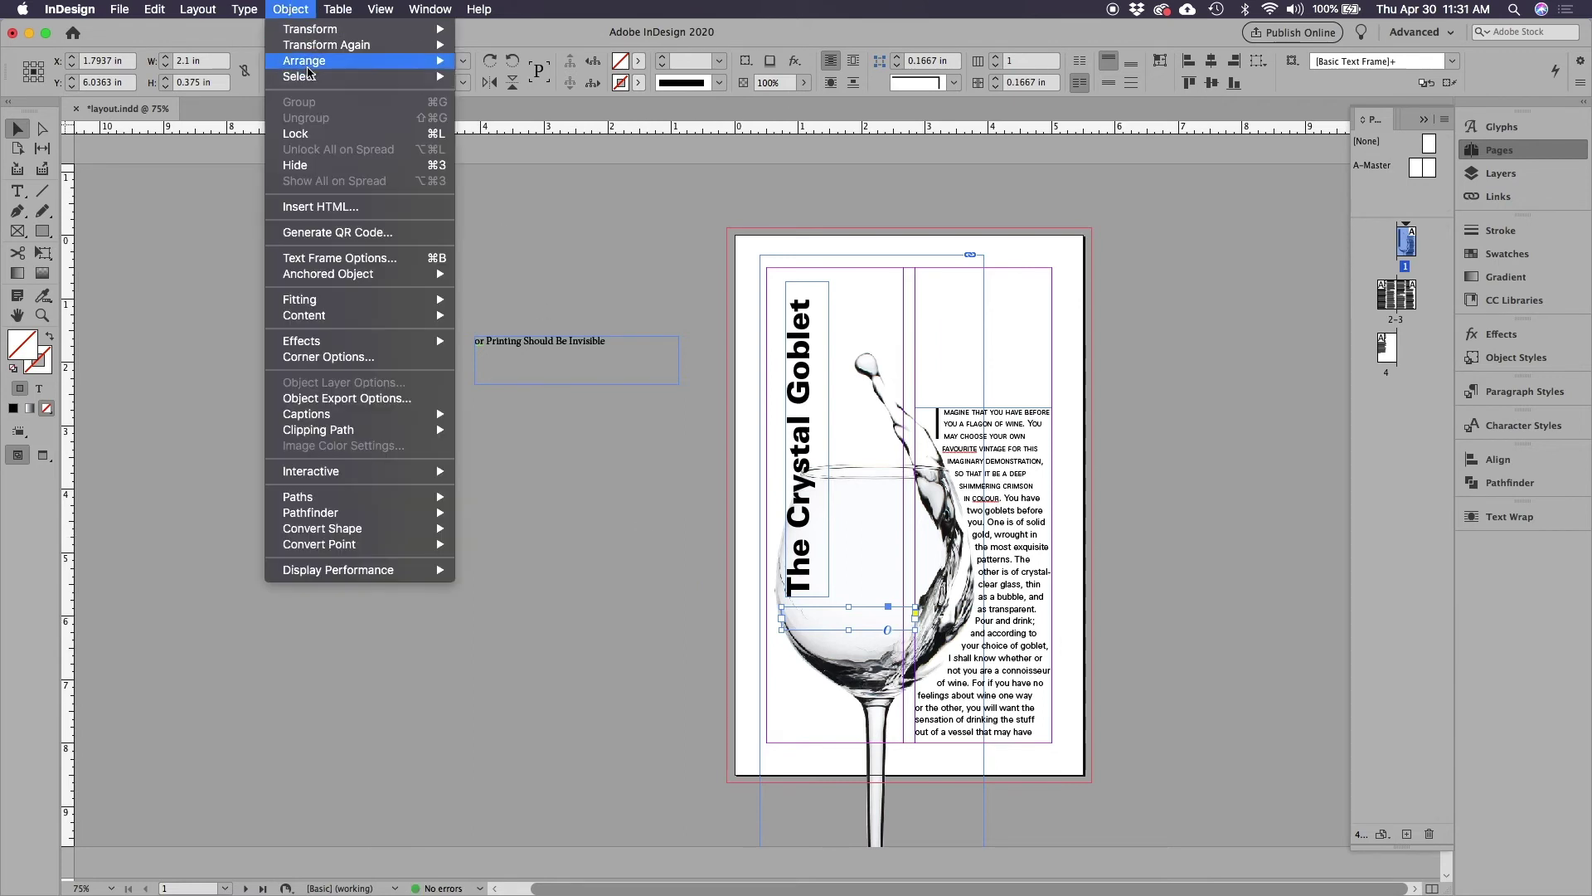
pyautogui.moveTo(311, 67)
pyautogui.click(507, 60)
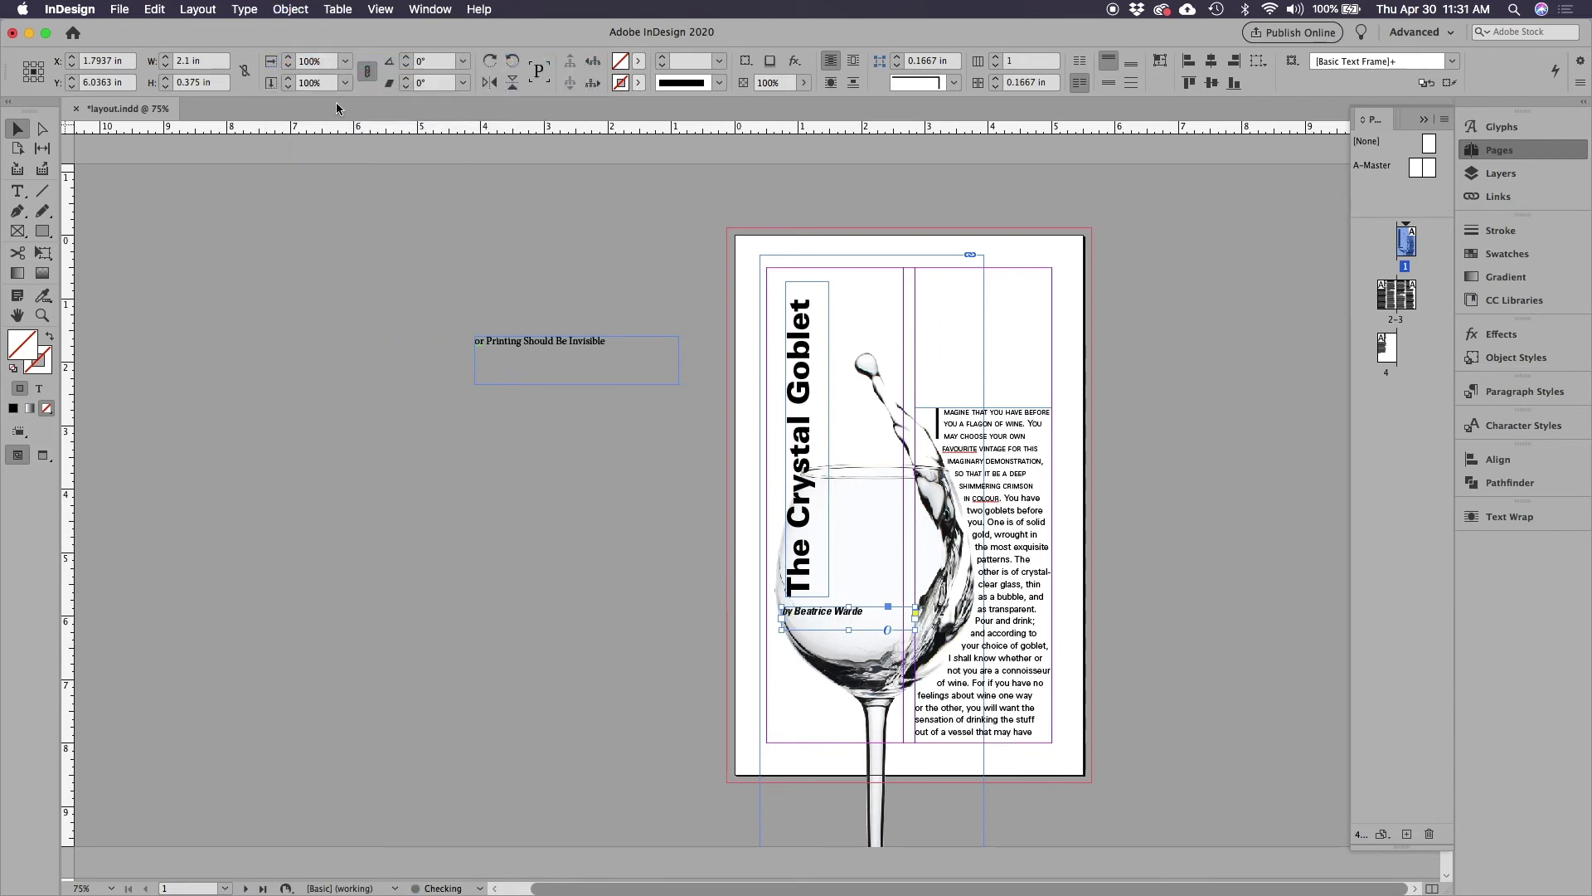
pyautogui.click(546, 495)
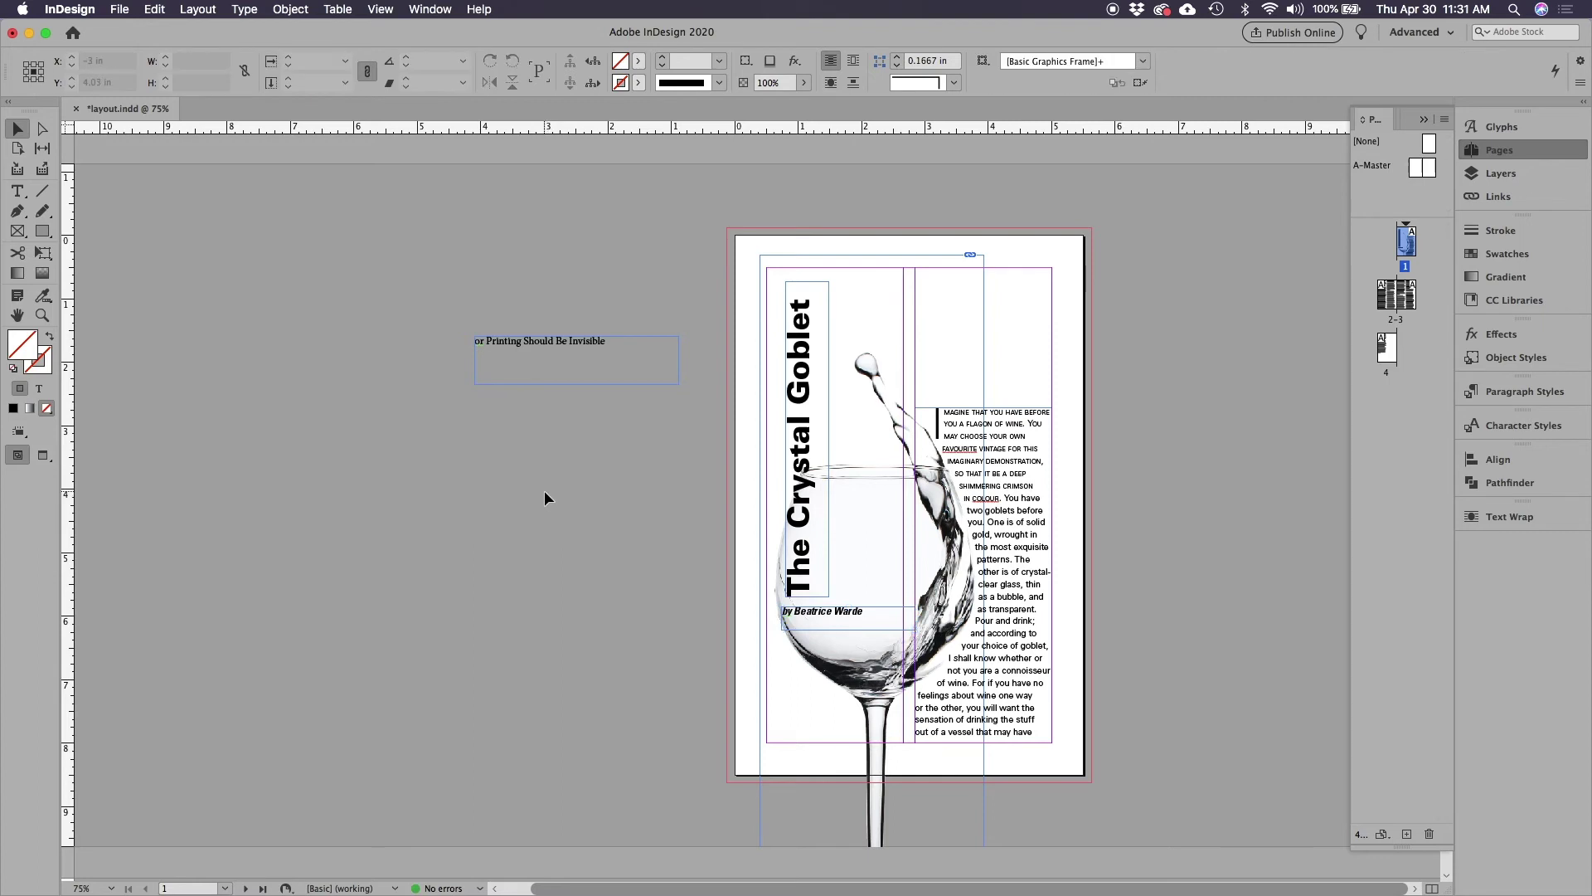
pyautogui.press('w')
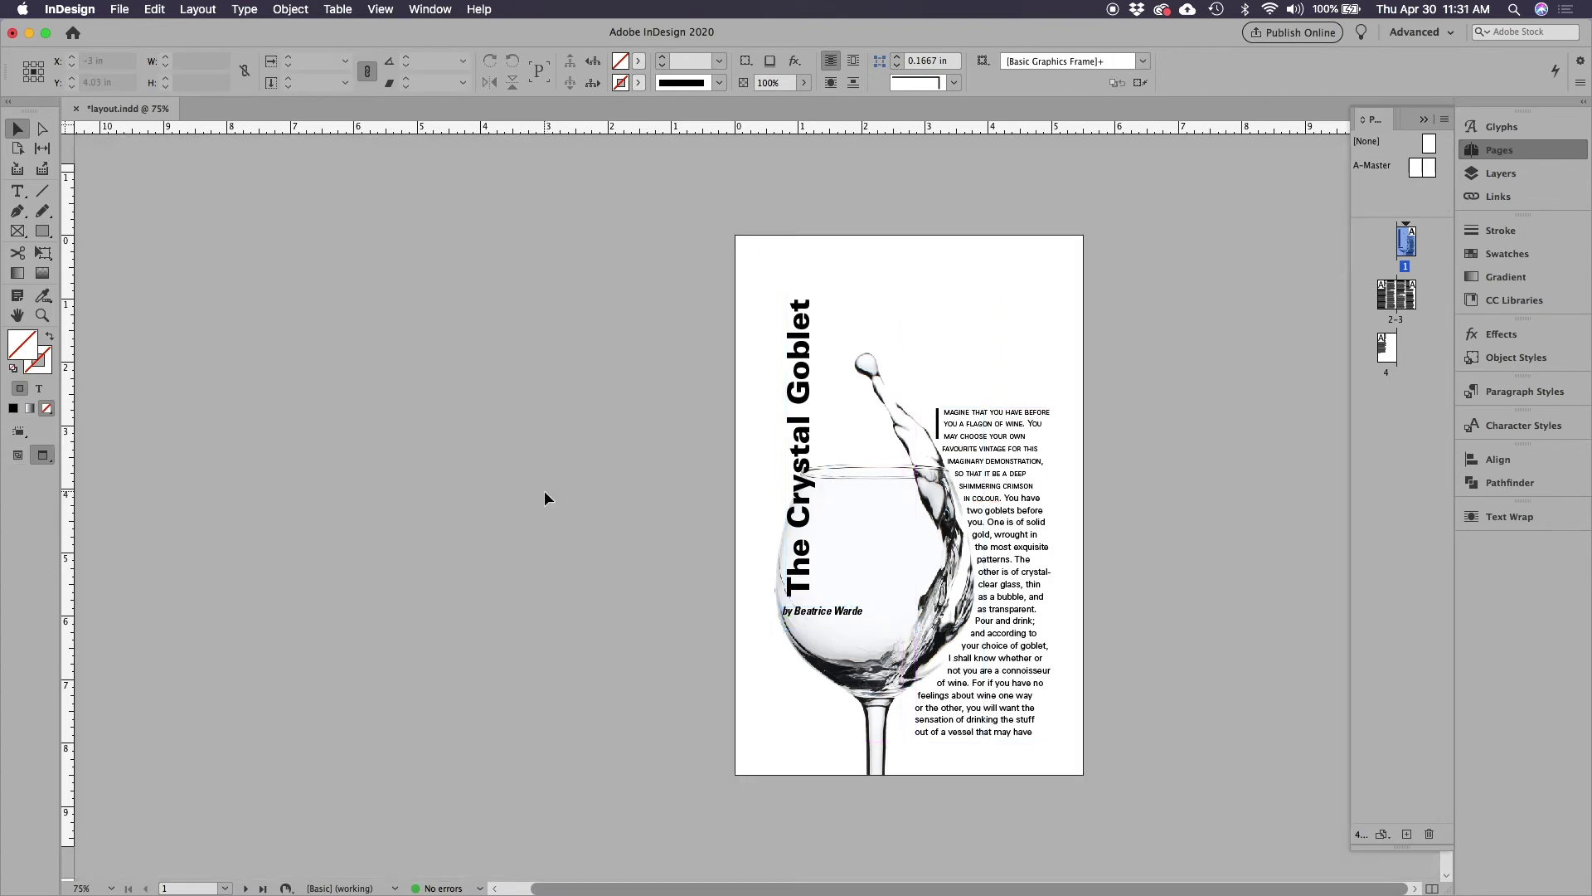
# - Nudge the byline frame to about X 2.04 in, Y 5.97 in, tucking it closer under the rotated title
pyautogui.click(824, 617)
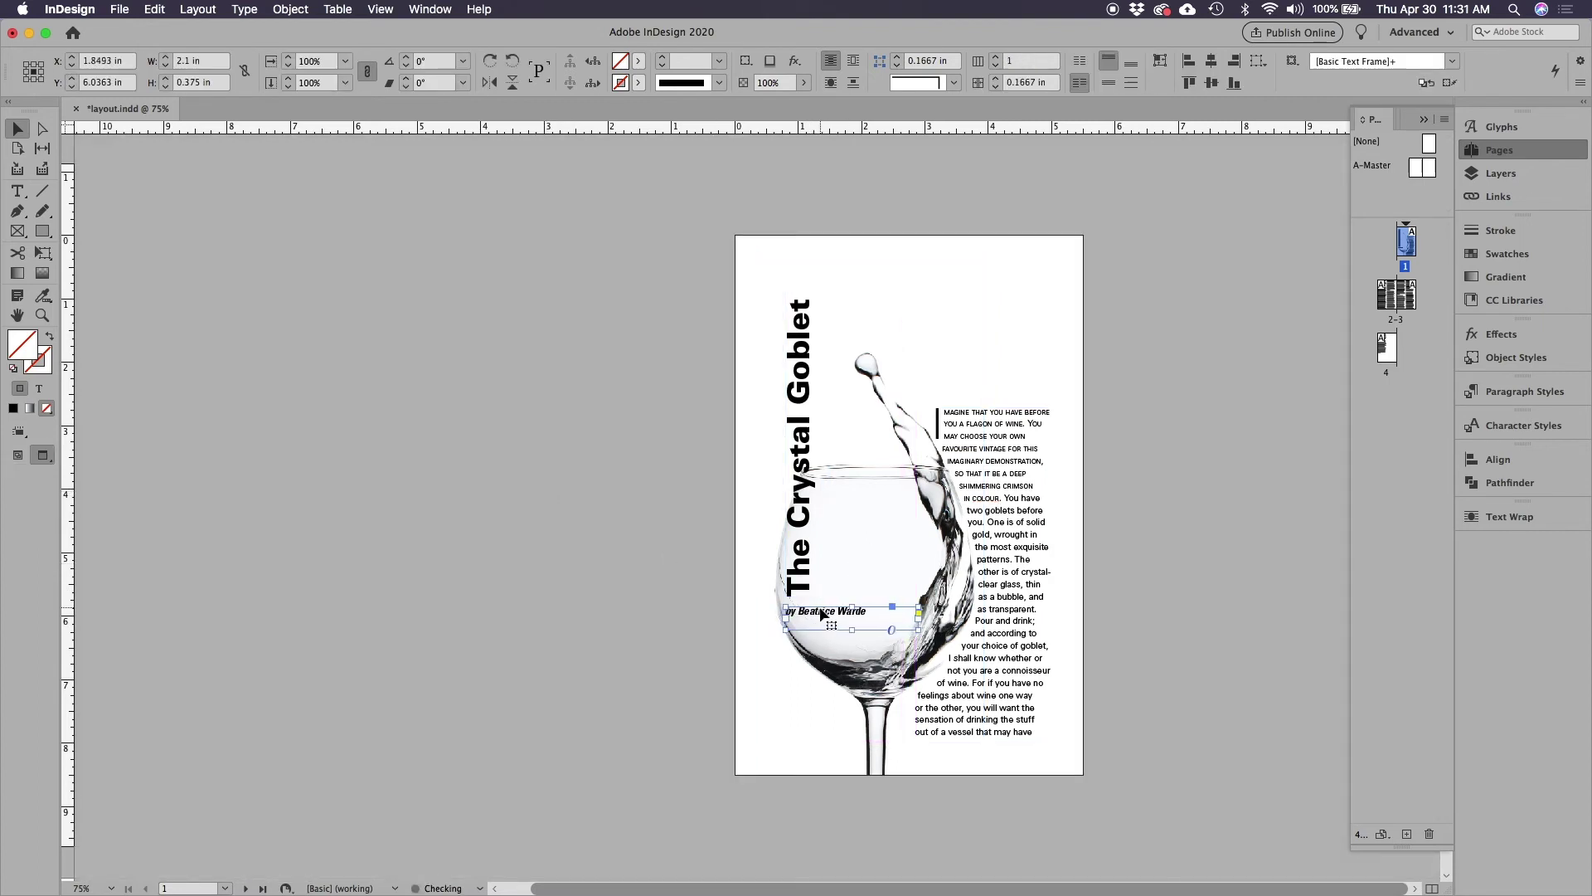
pyautogui.press('Right')
pyautogui.press('Right')
pyautogui.press('Right')
pyautogui.press('Right')
pyautogui.press('Right')
pyautogui.press('Right')
pyautogui.press('Right')
pyautogui.press('Right')
pyautogui.press('Right')
pyautogui.press('Right')
pyautogui.press('Right')
pyautogui.press('Right')
pyautogui.press('Right')
pyautogui.press('Right')
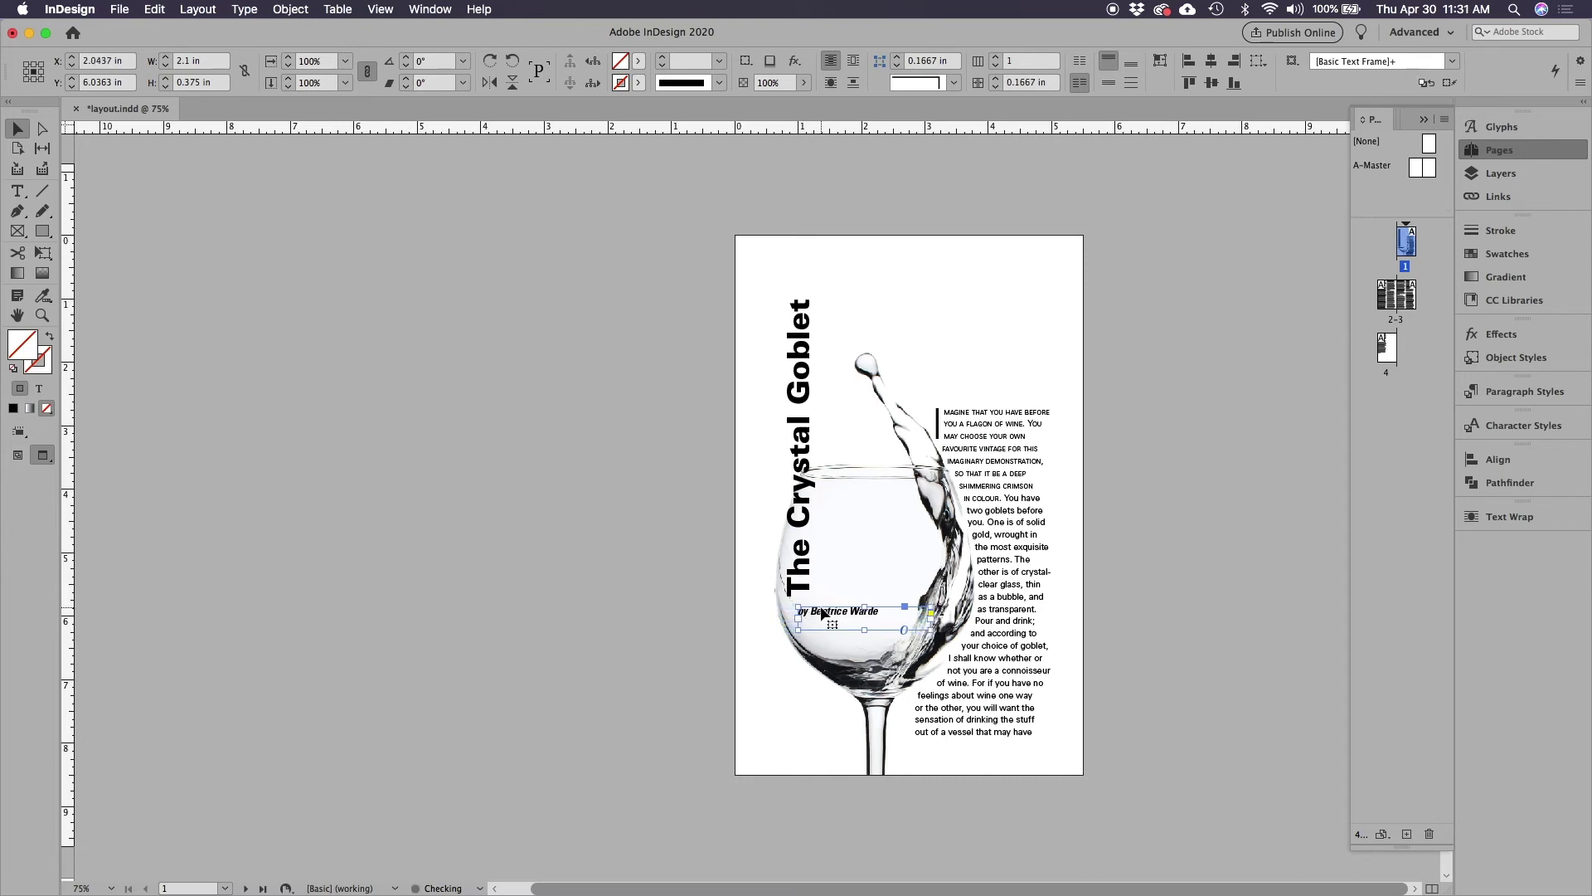
pyautogui.press('Up')
pyautogui.press('Up')
pyautogui.press('Up')
pyautogui.press('Up')
pyautogui.press('Up')
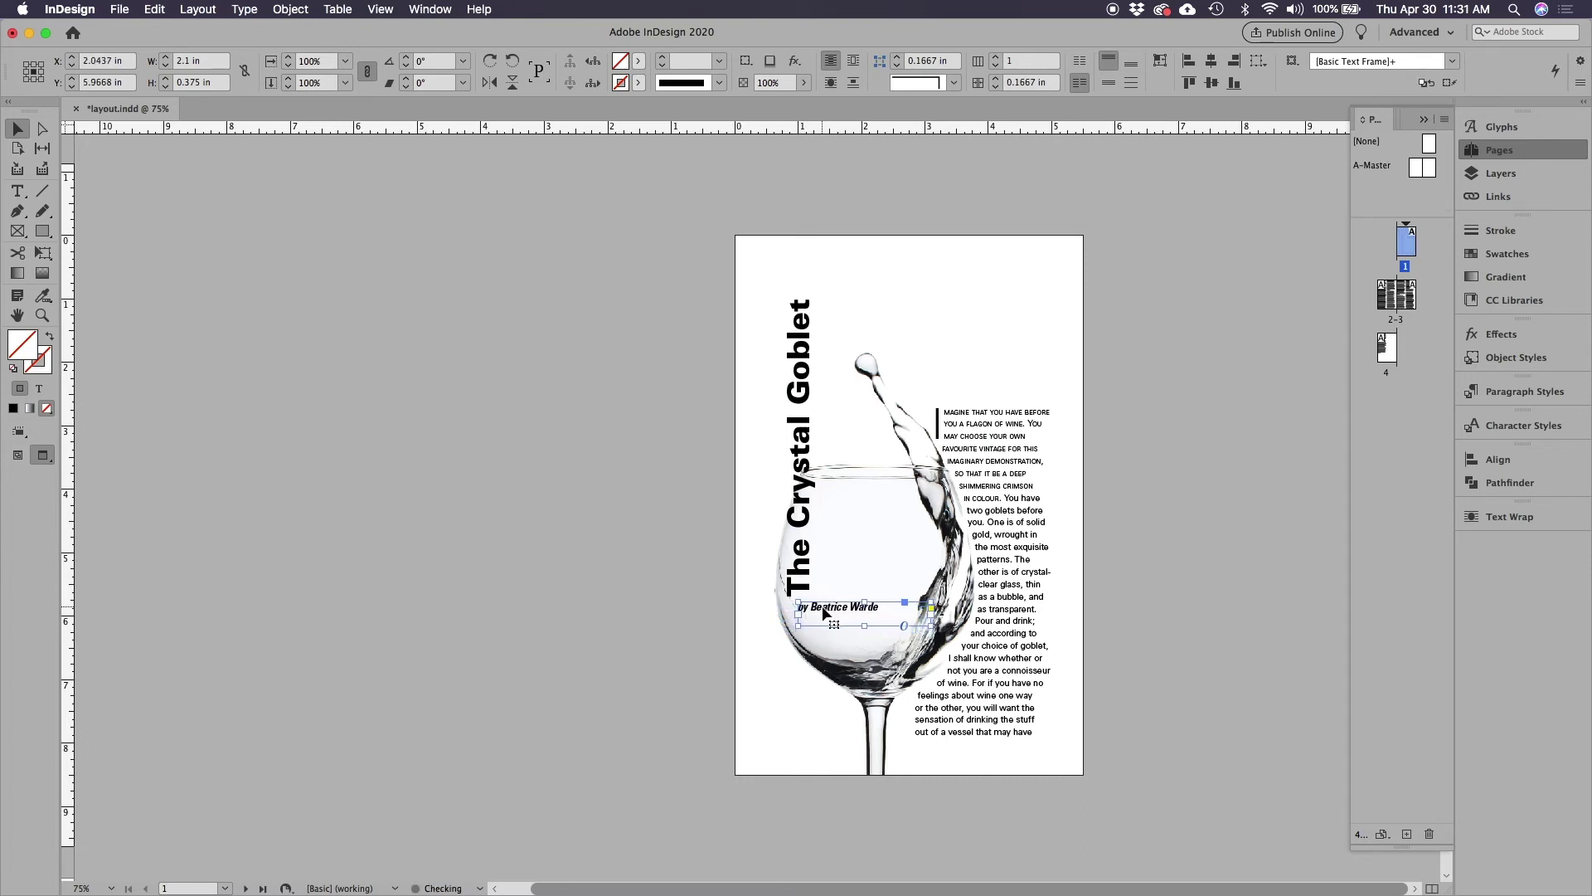
pyautogui.click(658, 608)
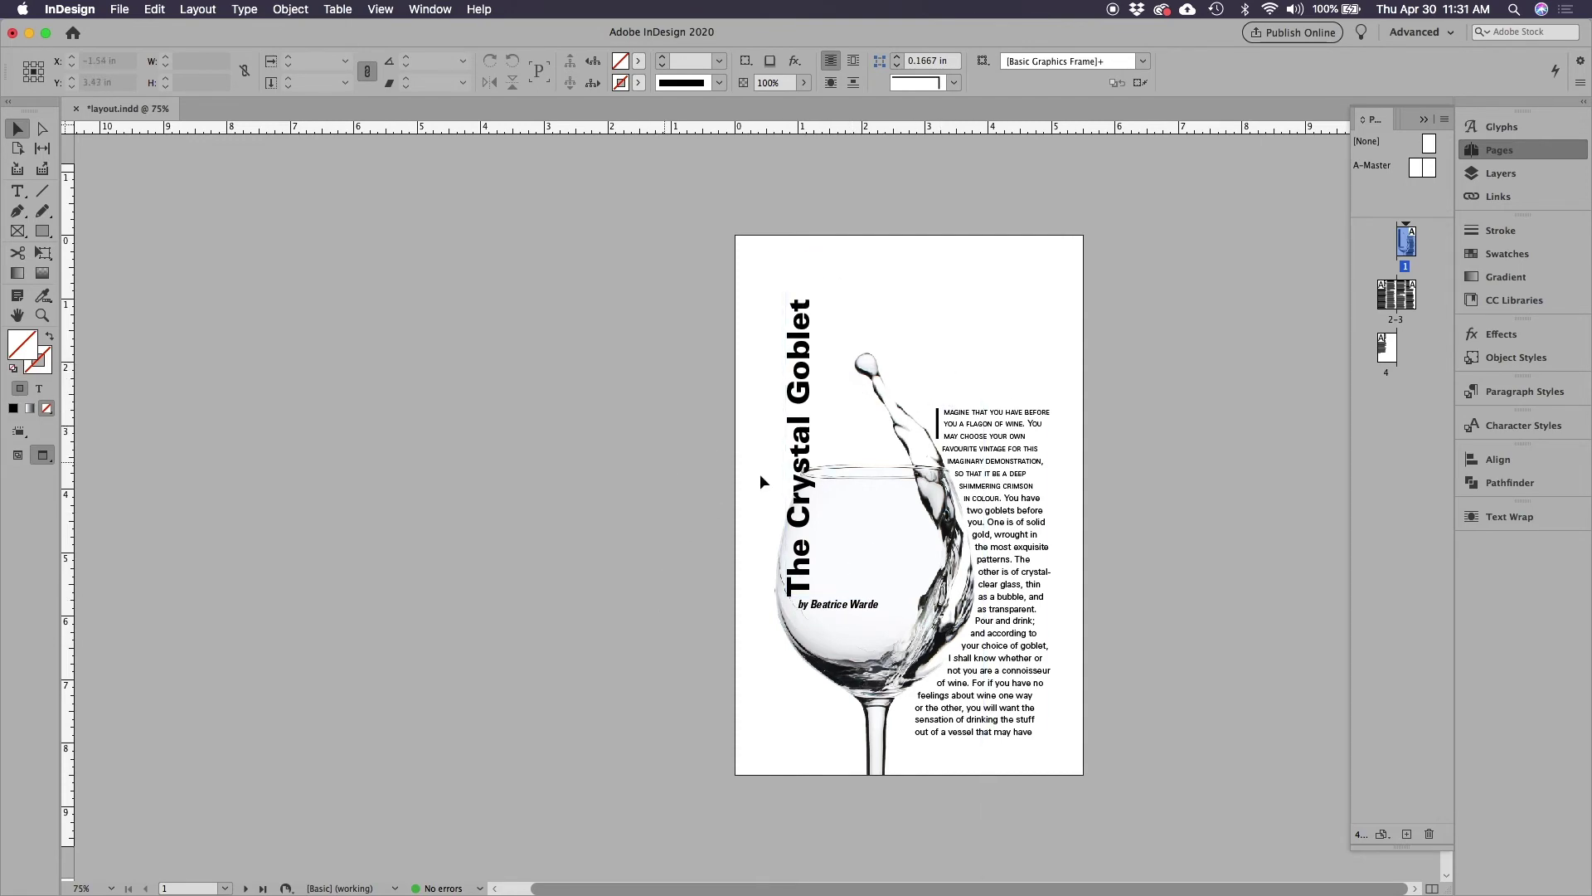
# - On page 3, set the tracking to 30 for the paragraph ending from "convey specific and coherent ideas" through "altogether."
pyautogui.scroll(-10, 628, 461)
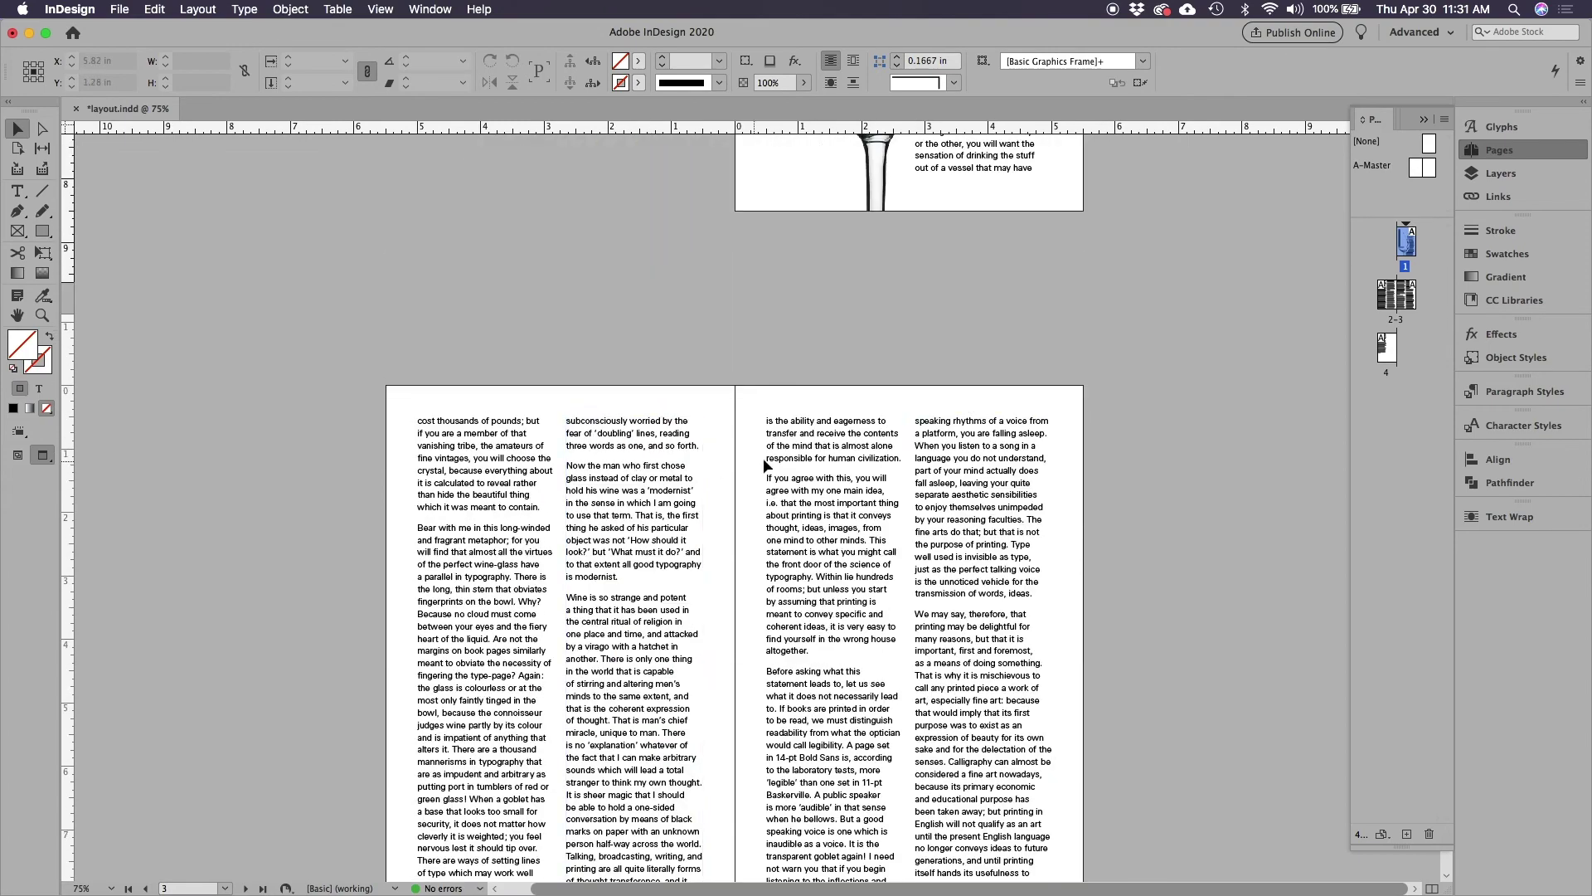
pyautogui.scroll(4, 850, 474)
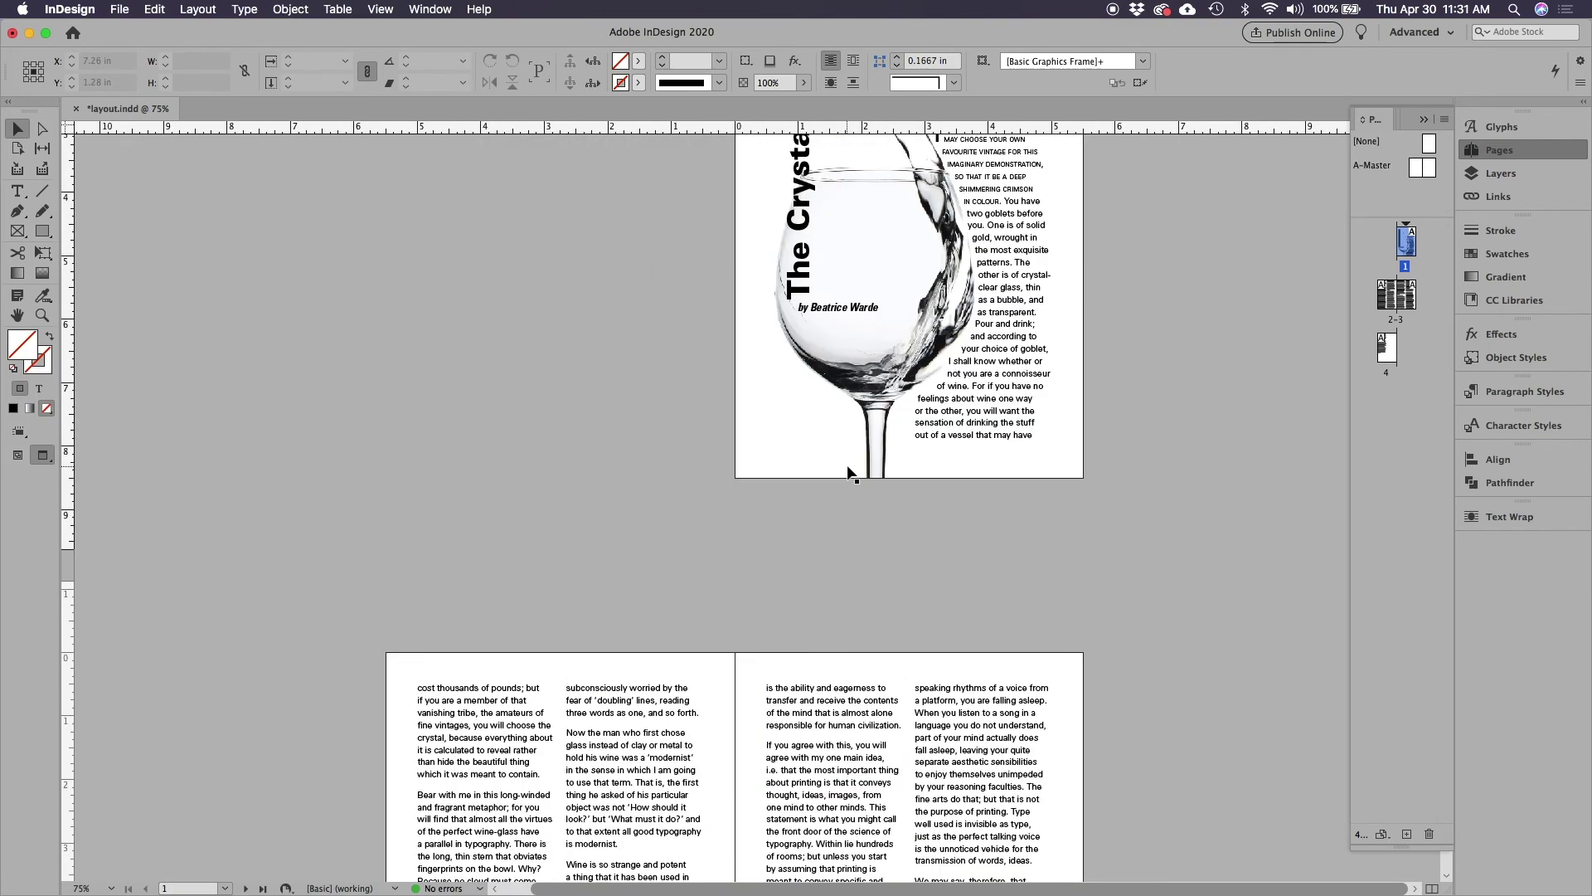
pyautogui.scroll(-4, 848, 467)
pyautogui.scroll(8, 849, 468)
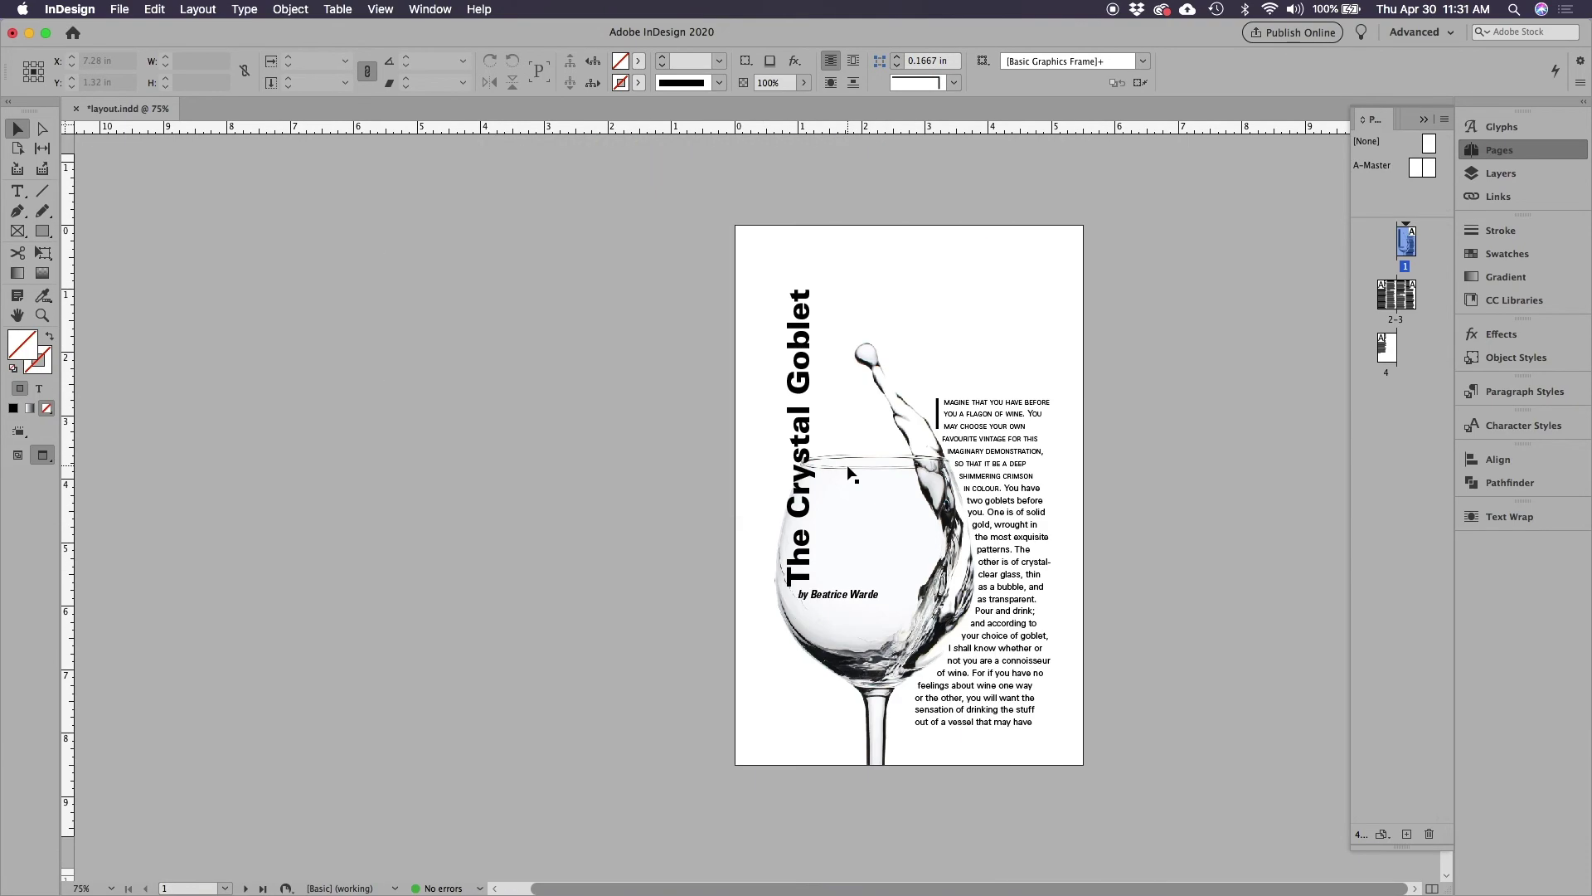
pyautogui.scroll(-8, 556, 426)
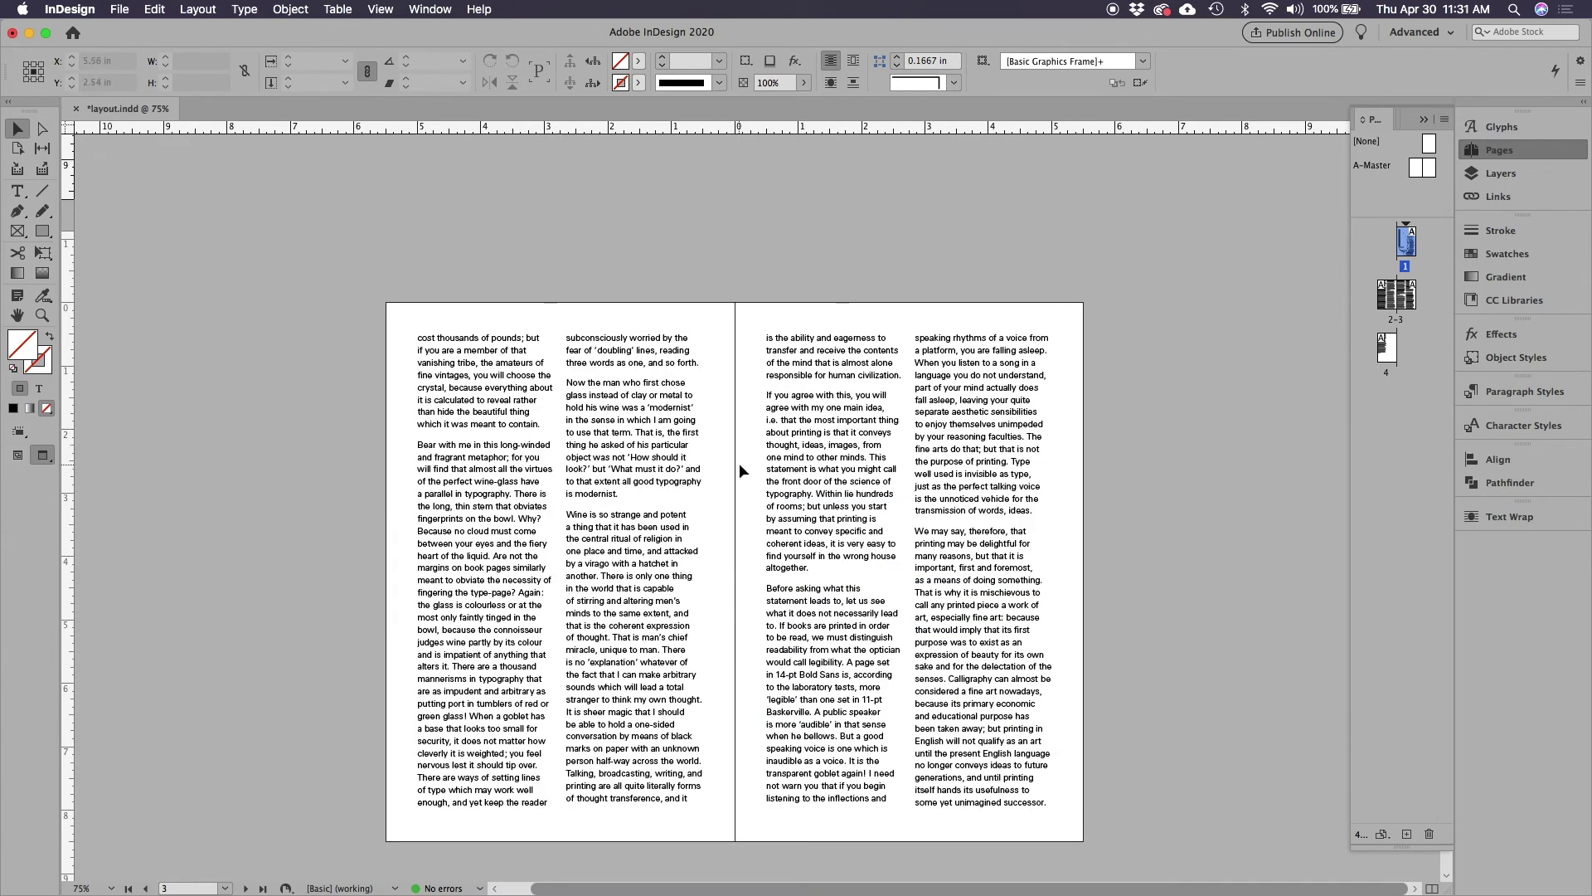
pyautogui.doubleClick(786, 573)
pyautogui.doubleClick(786, 569)
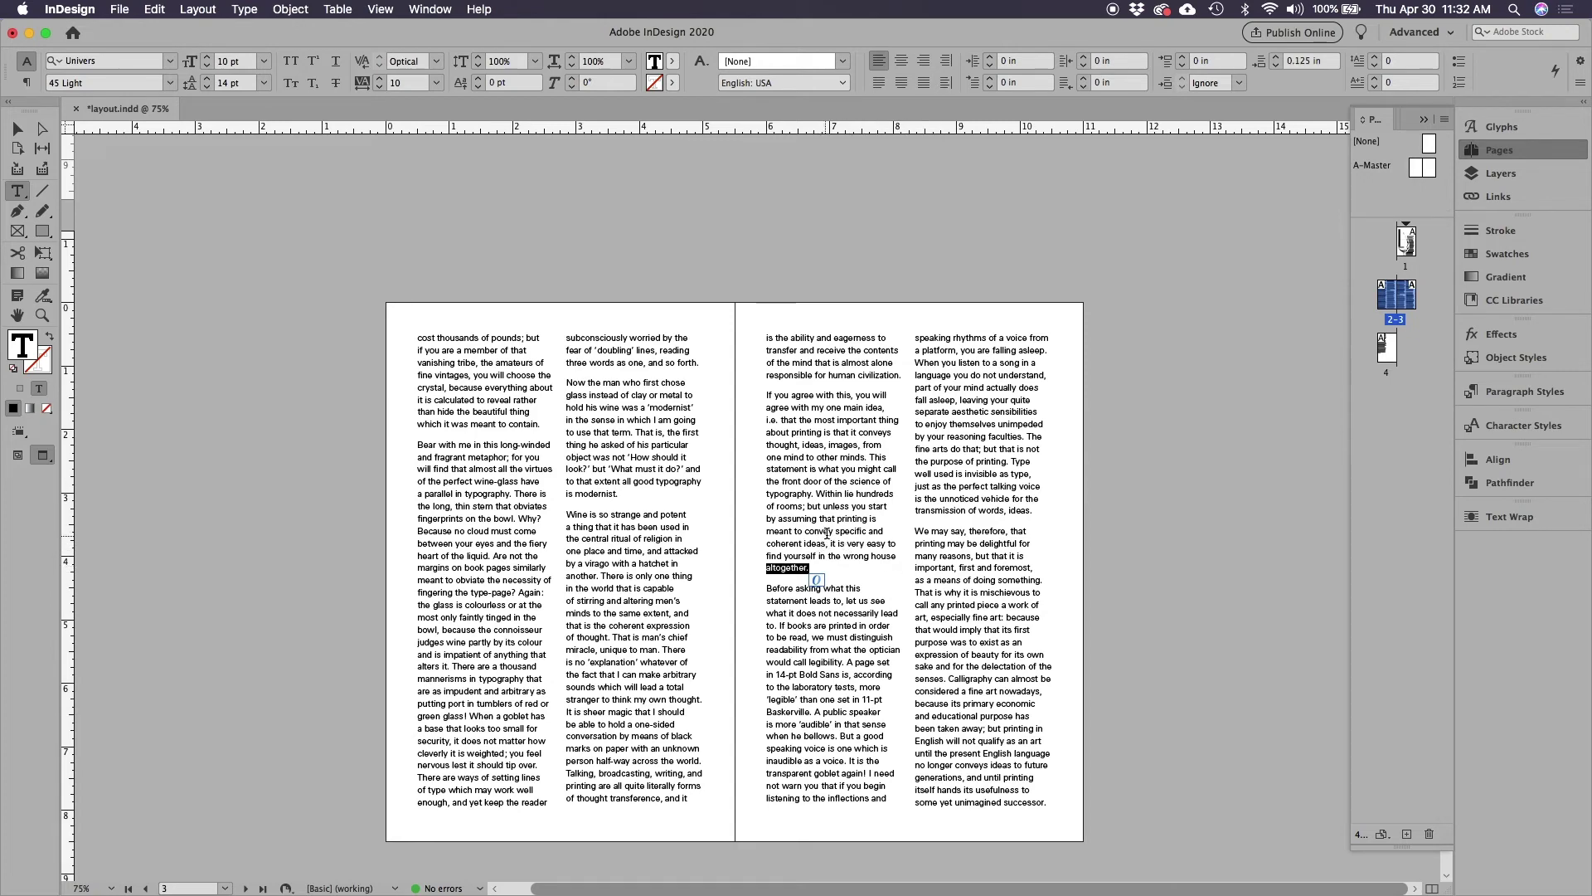
pyautogui.moveTo(807, 532); pyautogui.dragTo(837, 575)
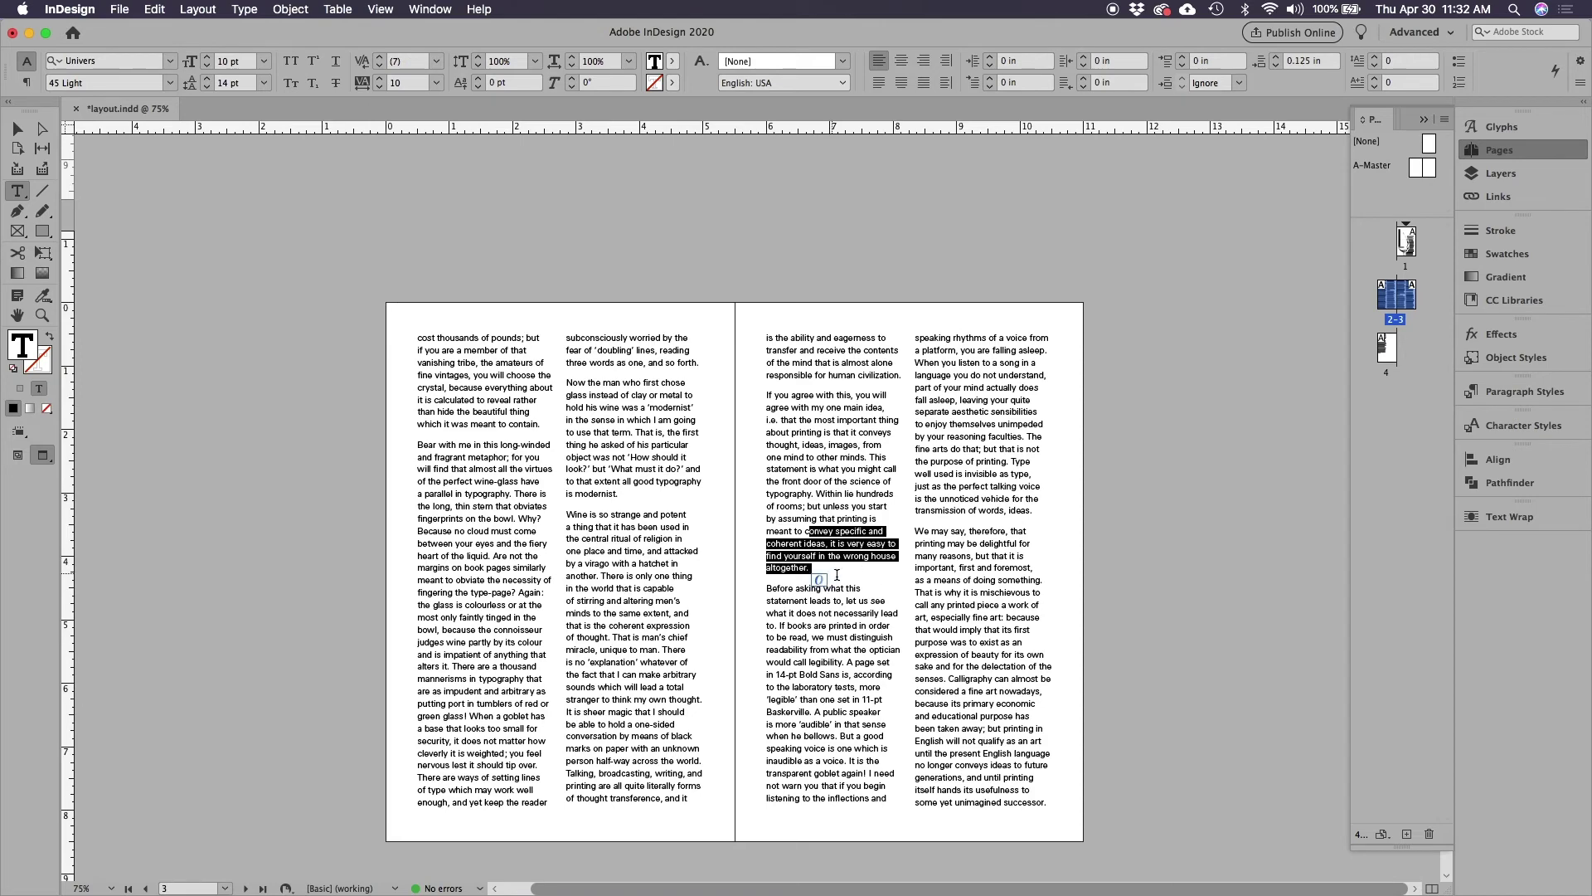
pyautogui.click(26, 63)
pyautogui.click(26, 63)
pyautogui.click(378, 78)
pyautogui.click(379, 78)
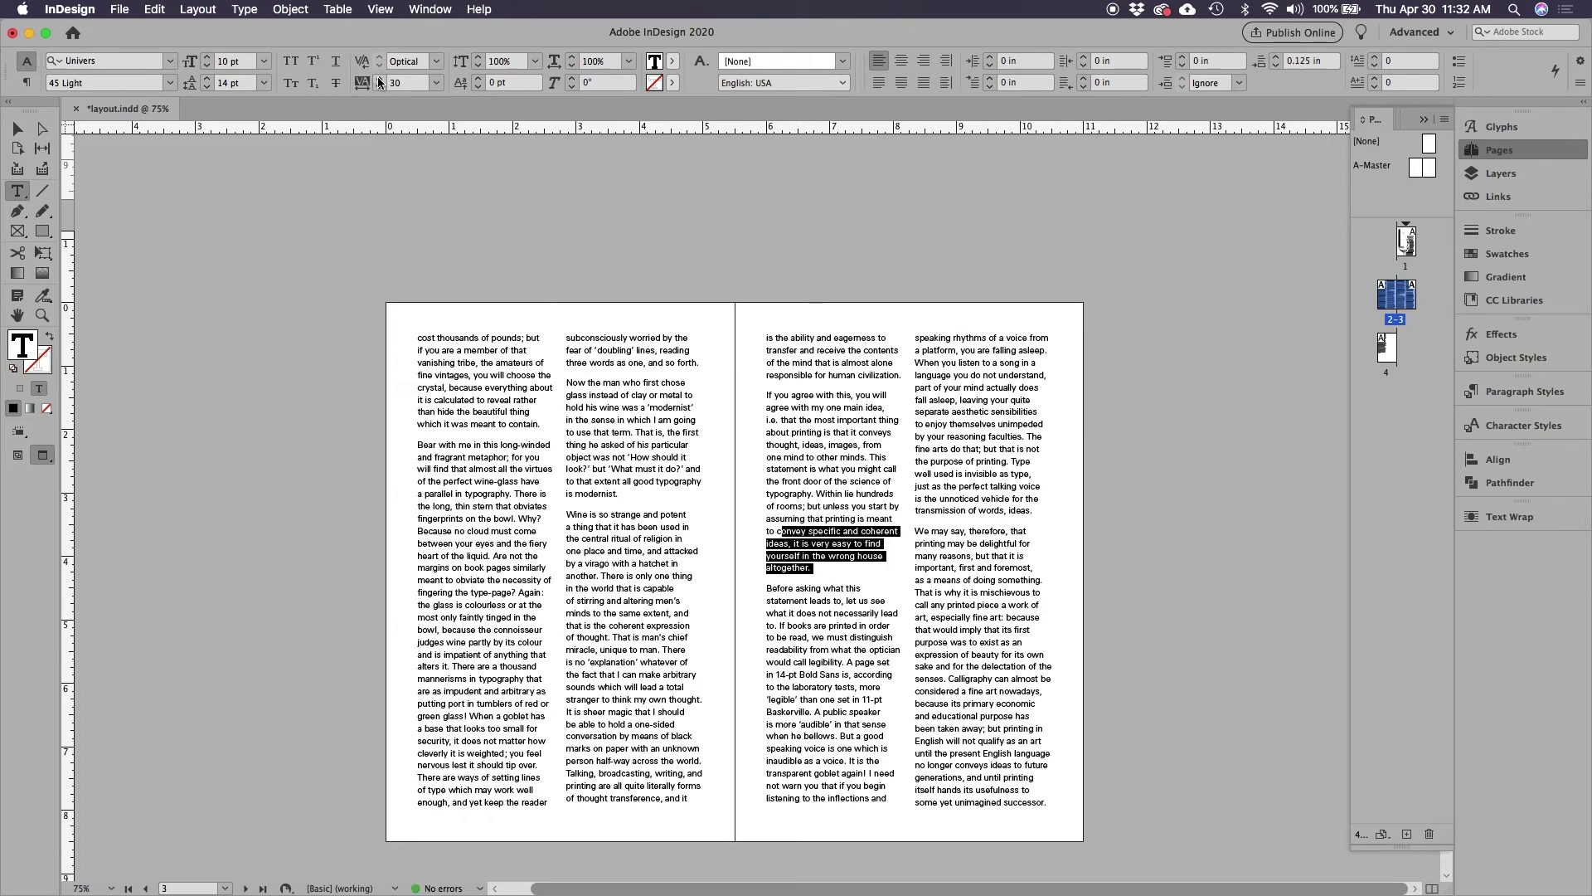
# - Try raising the tracking of the selected paragraph ending to 60, and return it to 30
pyautogui.click(379, 78)
pyautogui.click(378, 78)
pyautogui.click(378, 78)
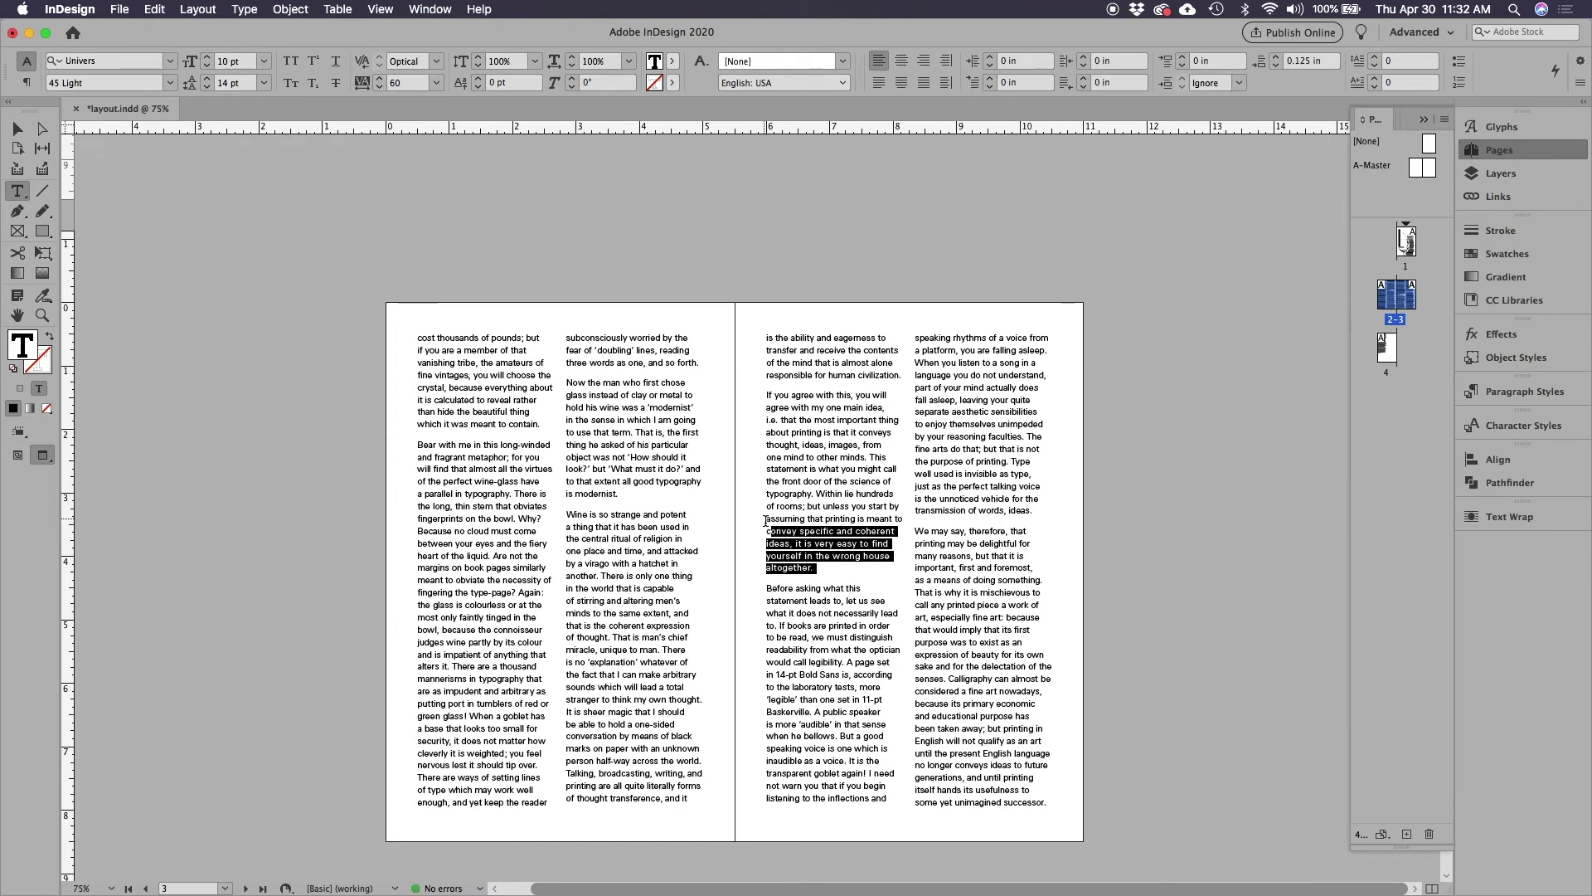
pyautogui.click(380, 86)
pyautogui.click(380, 86)
pyautogui.click(380, 86)
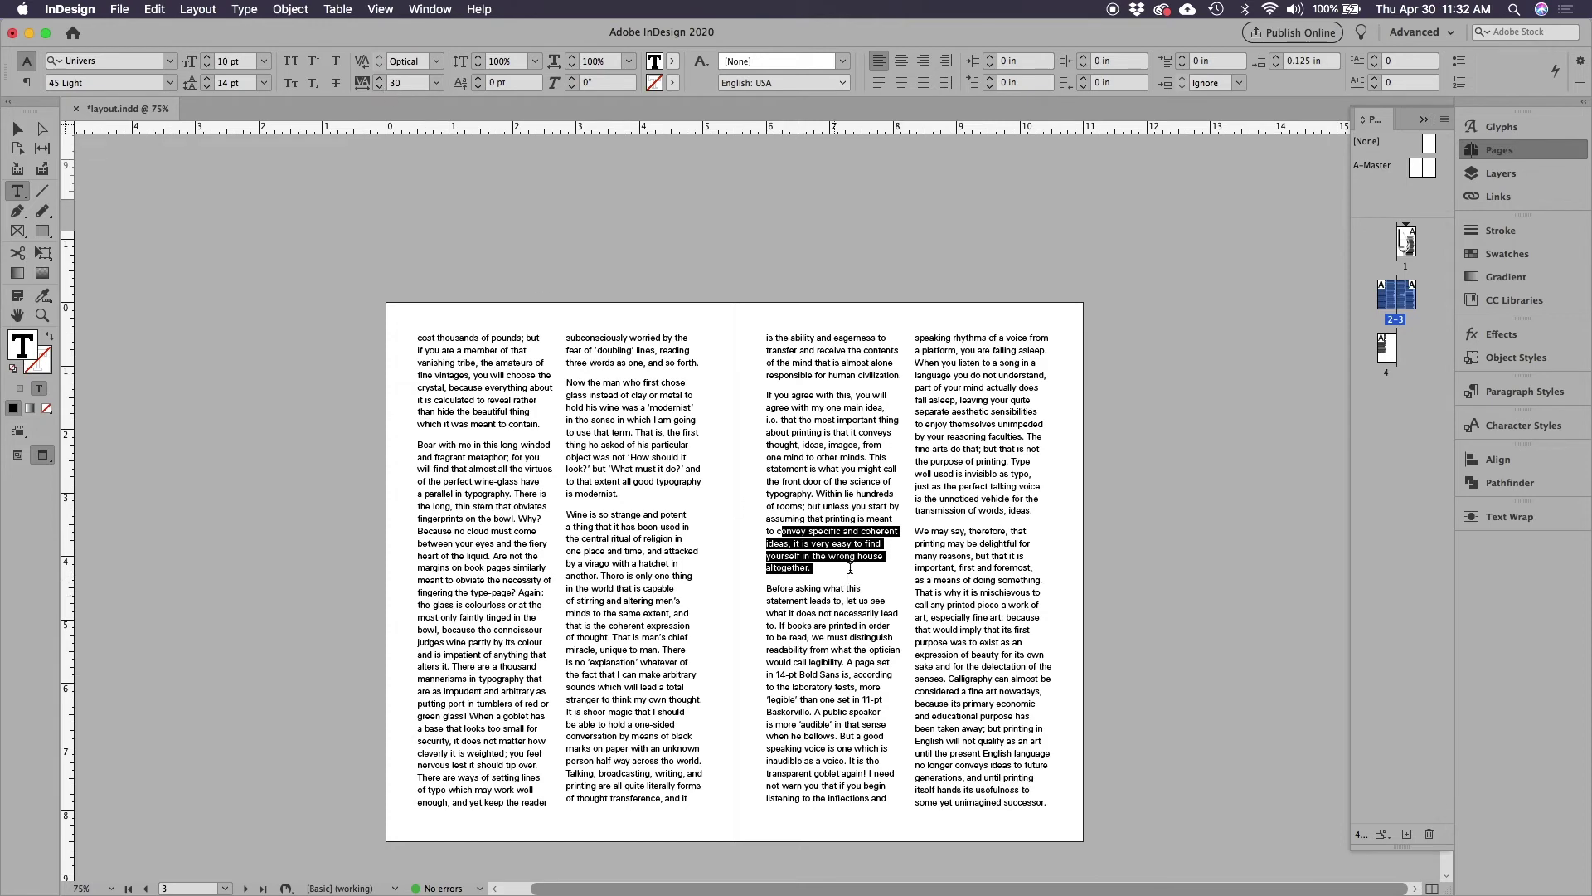
# - Insert a forced line break before "house" at the end of the paragraph so "house altogether." forms the last line
pyautogui.click(855, 535)
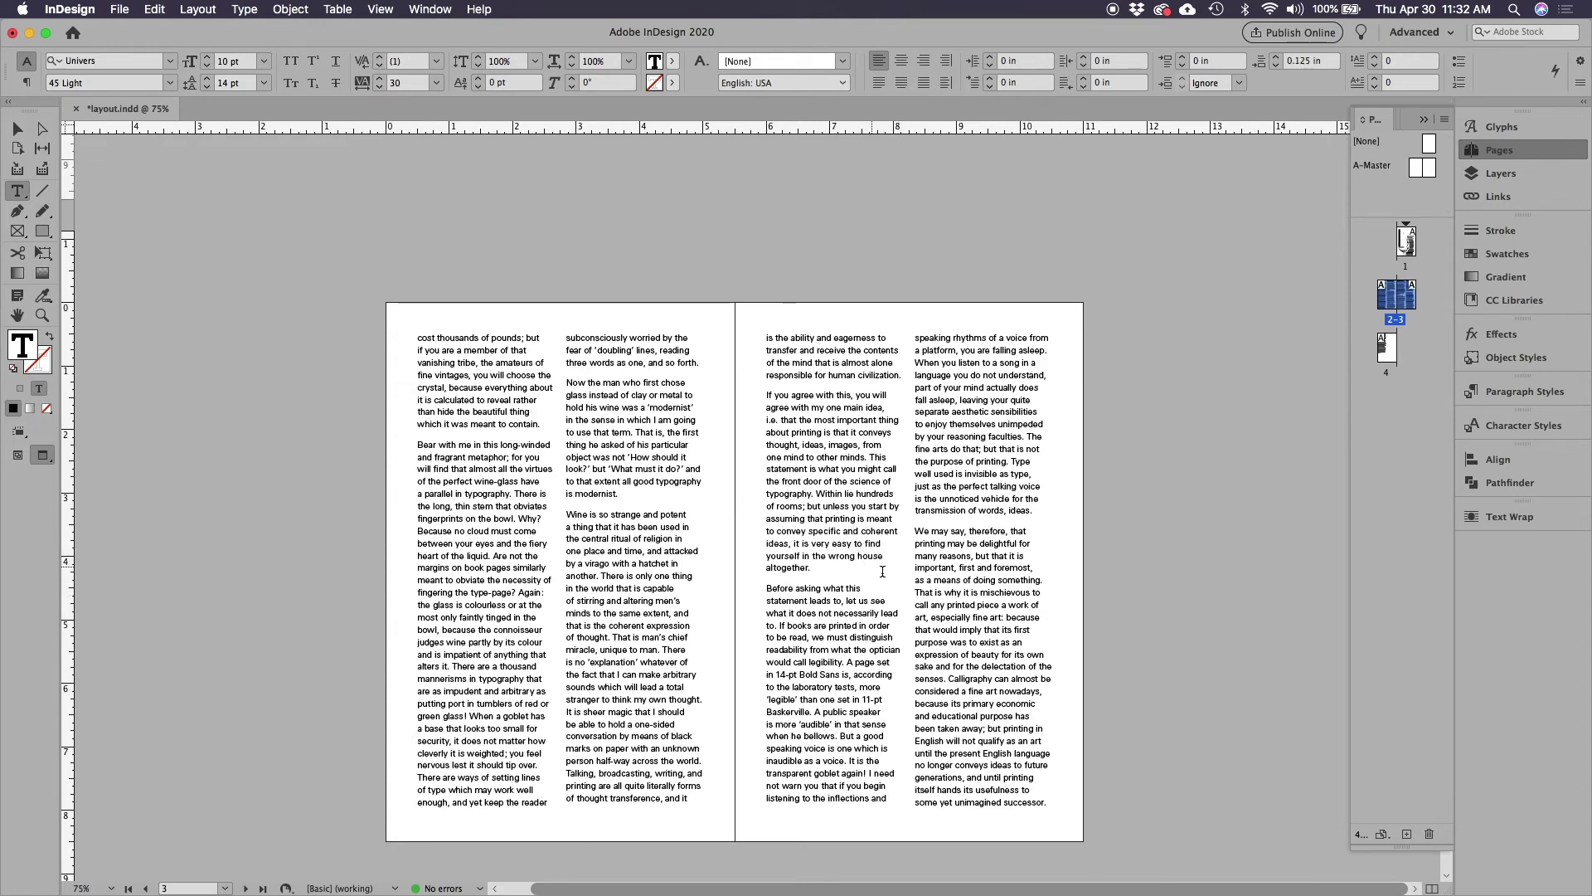
pyautogui.click(879, 563)
pyautogui.click(245, 10)
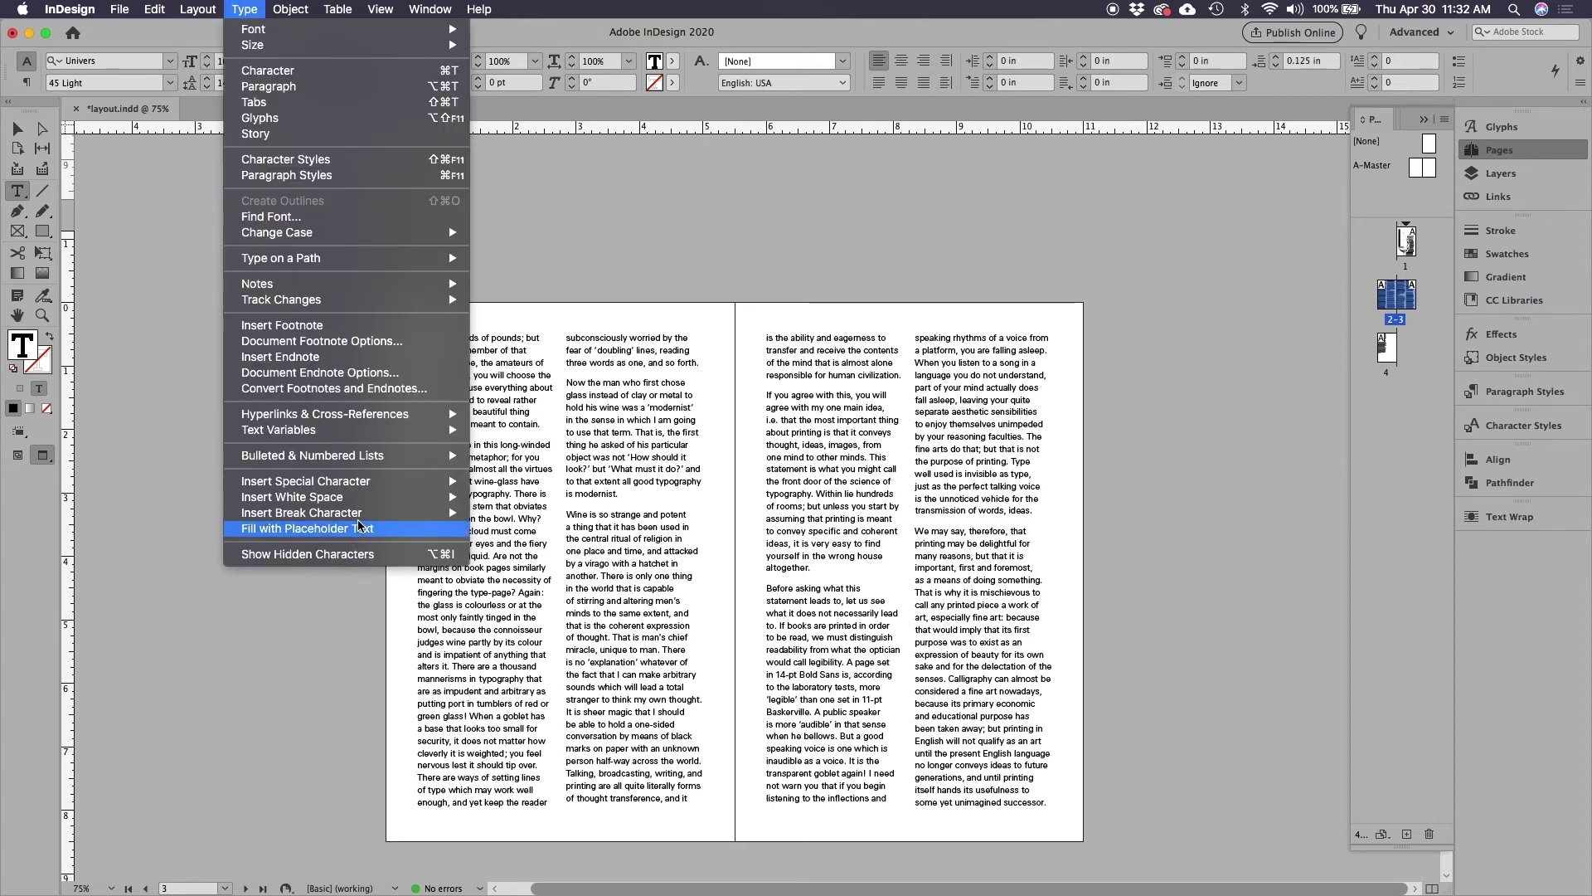
pyautogui.moveTo(371, 514)
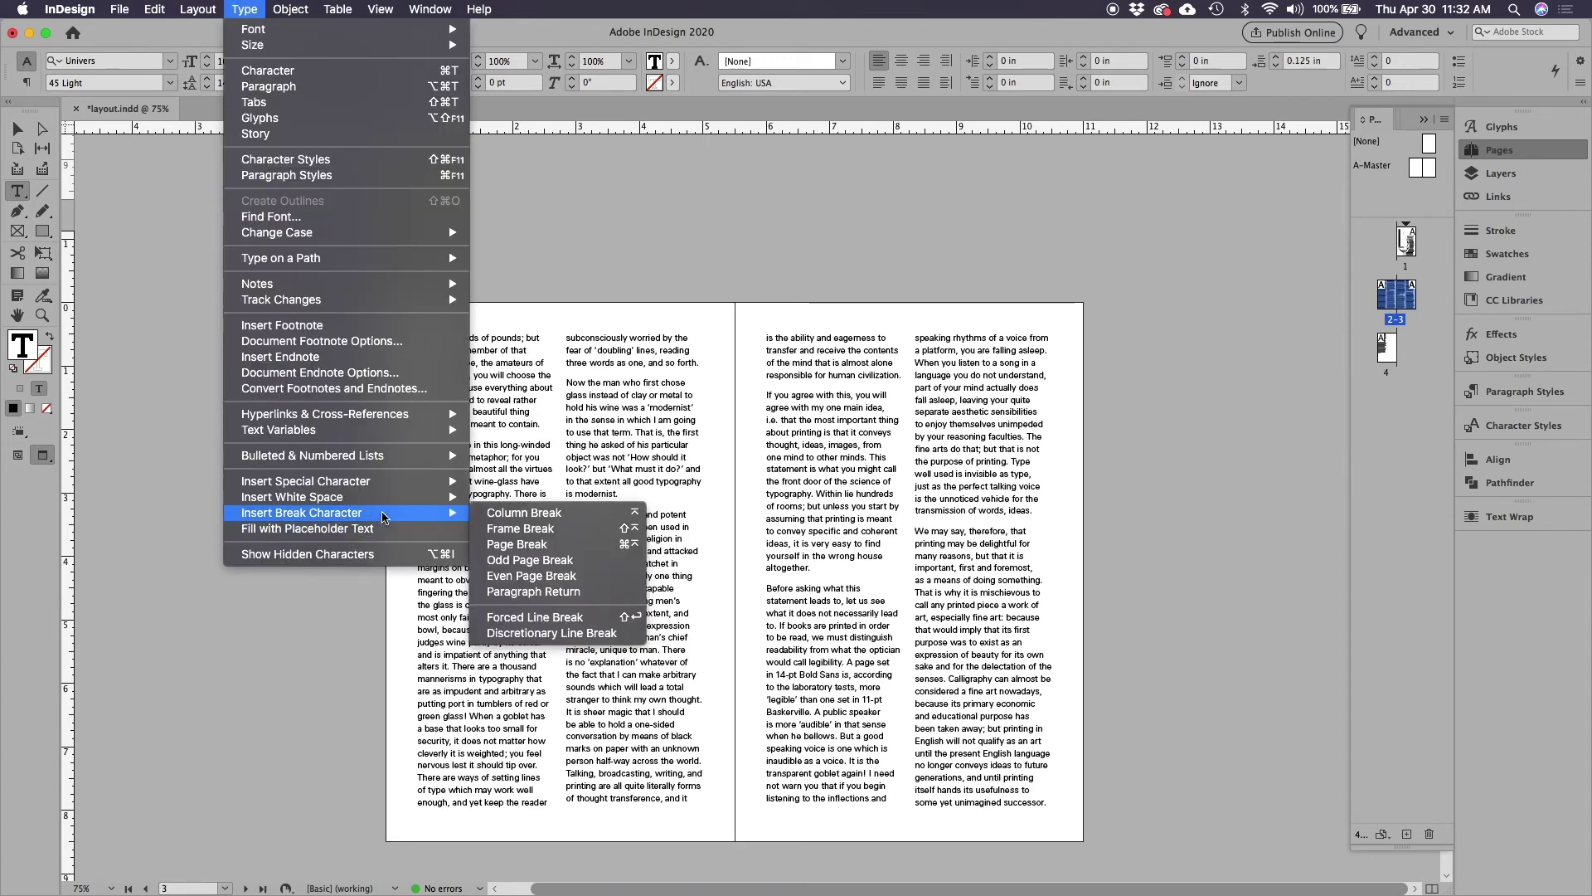
pyautogui.click(554, 619)
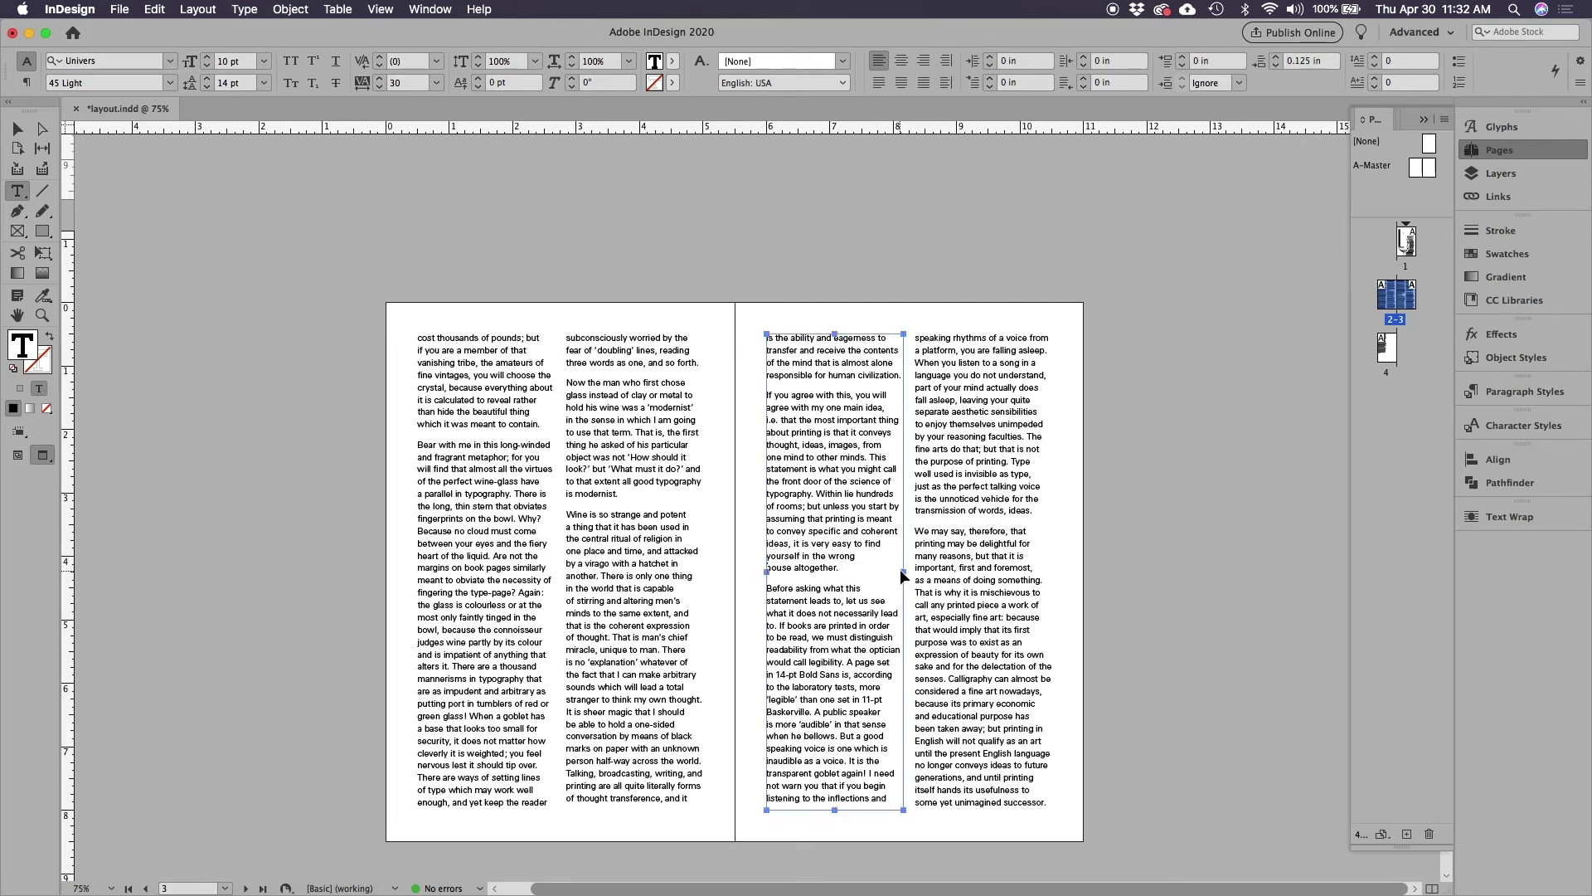
# - Remove the forced line break before "house" at the end of the page 3 paragraph and leave text editing
pyautogui.press('BackSpace')
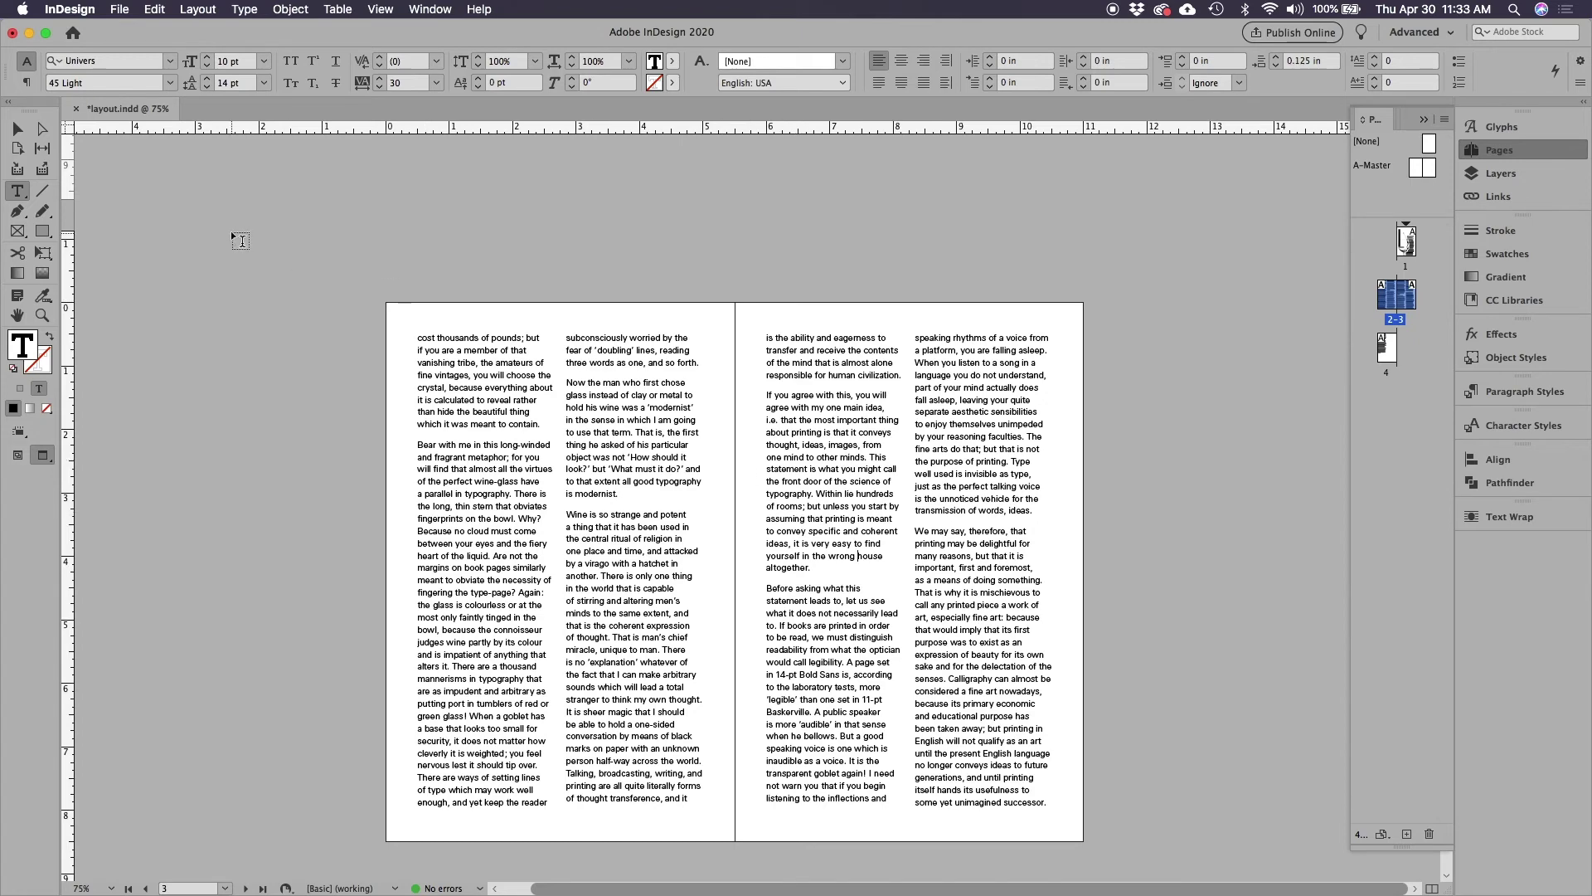
pyautogui.press('Escape')
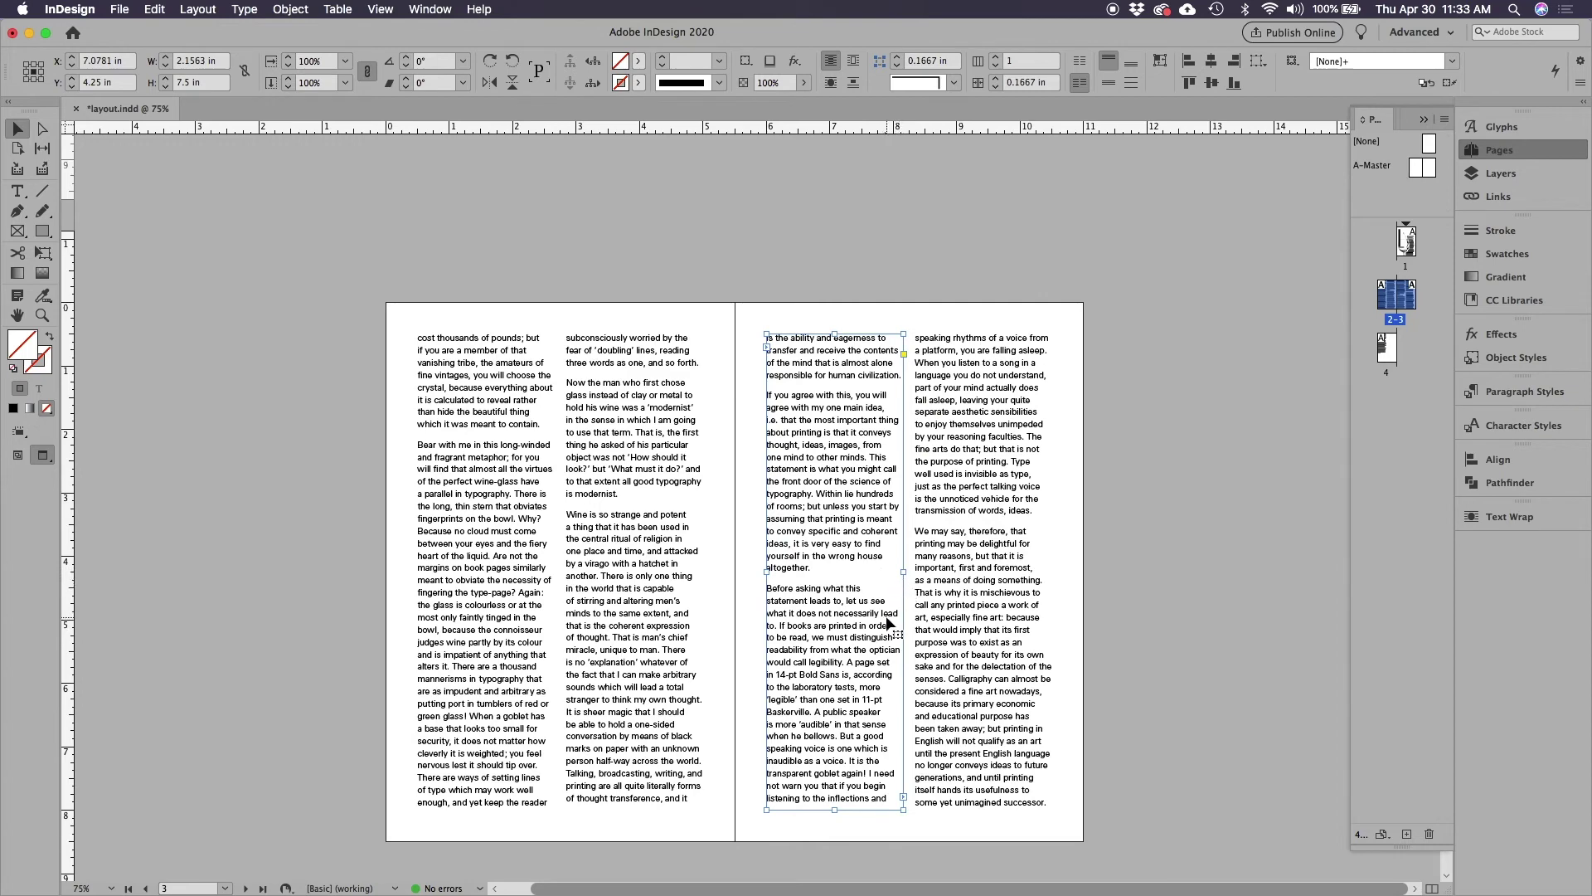
# - Try tracking values of 0 and -10 on the page 3 paragraph starting "If you agree with this", and settle on 30
pyautogui.click(17, 191)
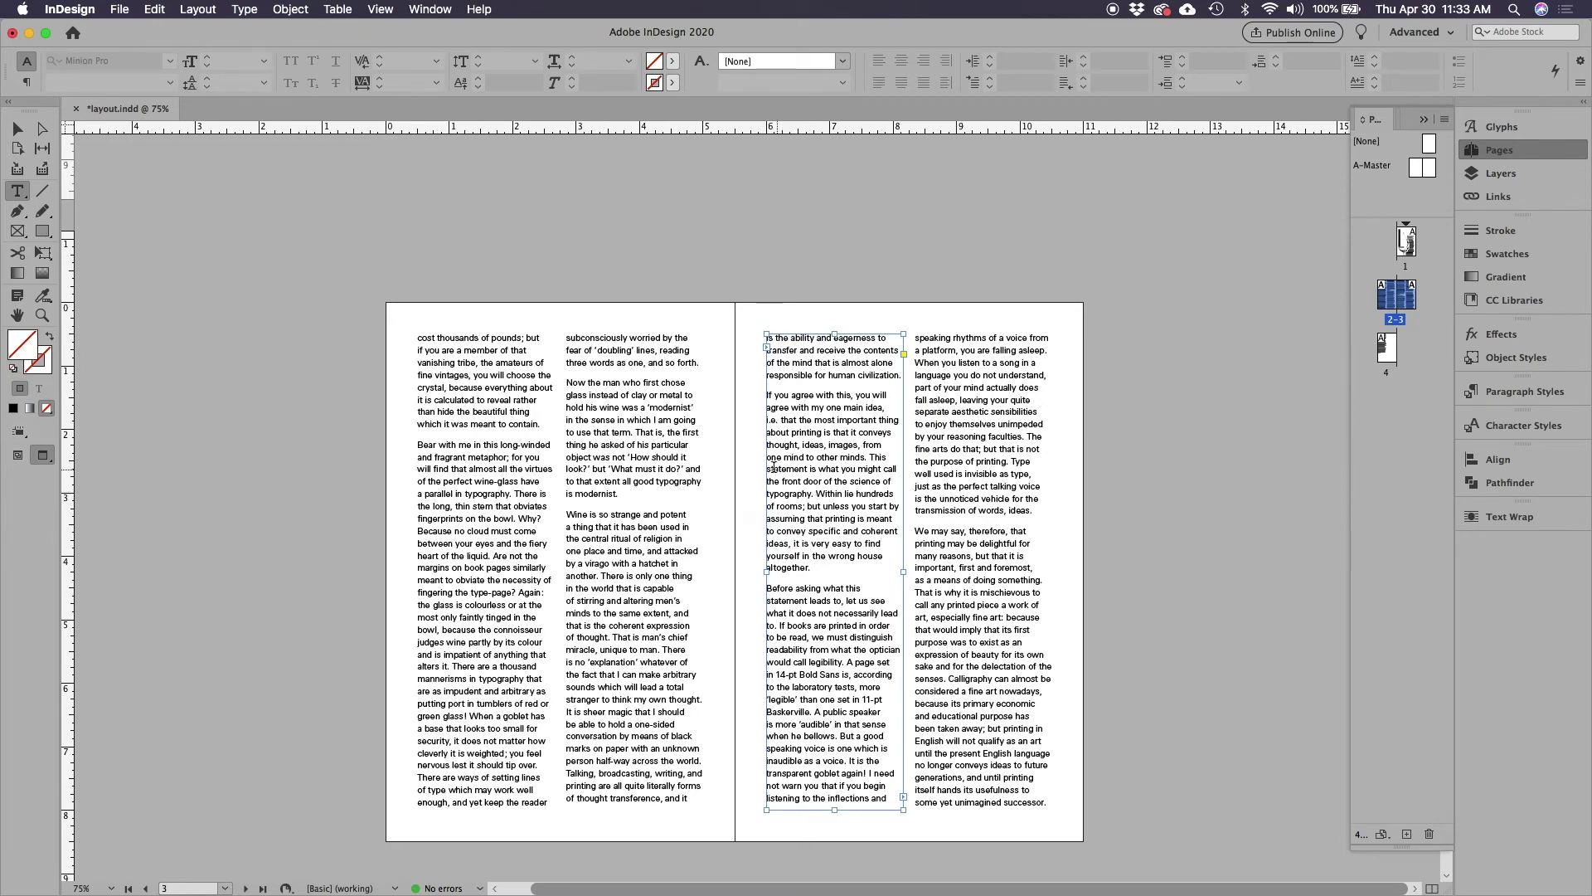
pyautogui.moveTo(767, 394); pyautogui.dragTo(813, 570)
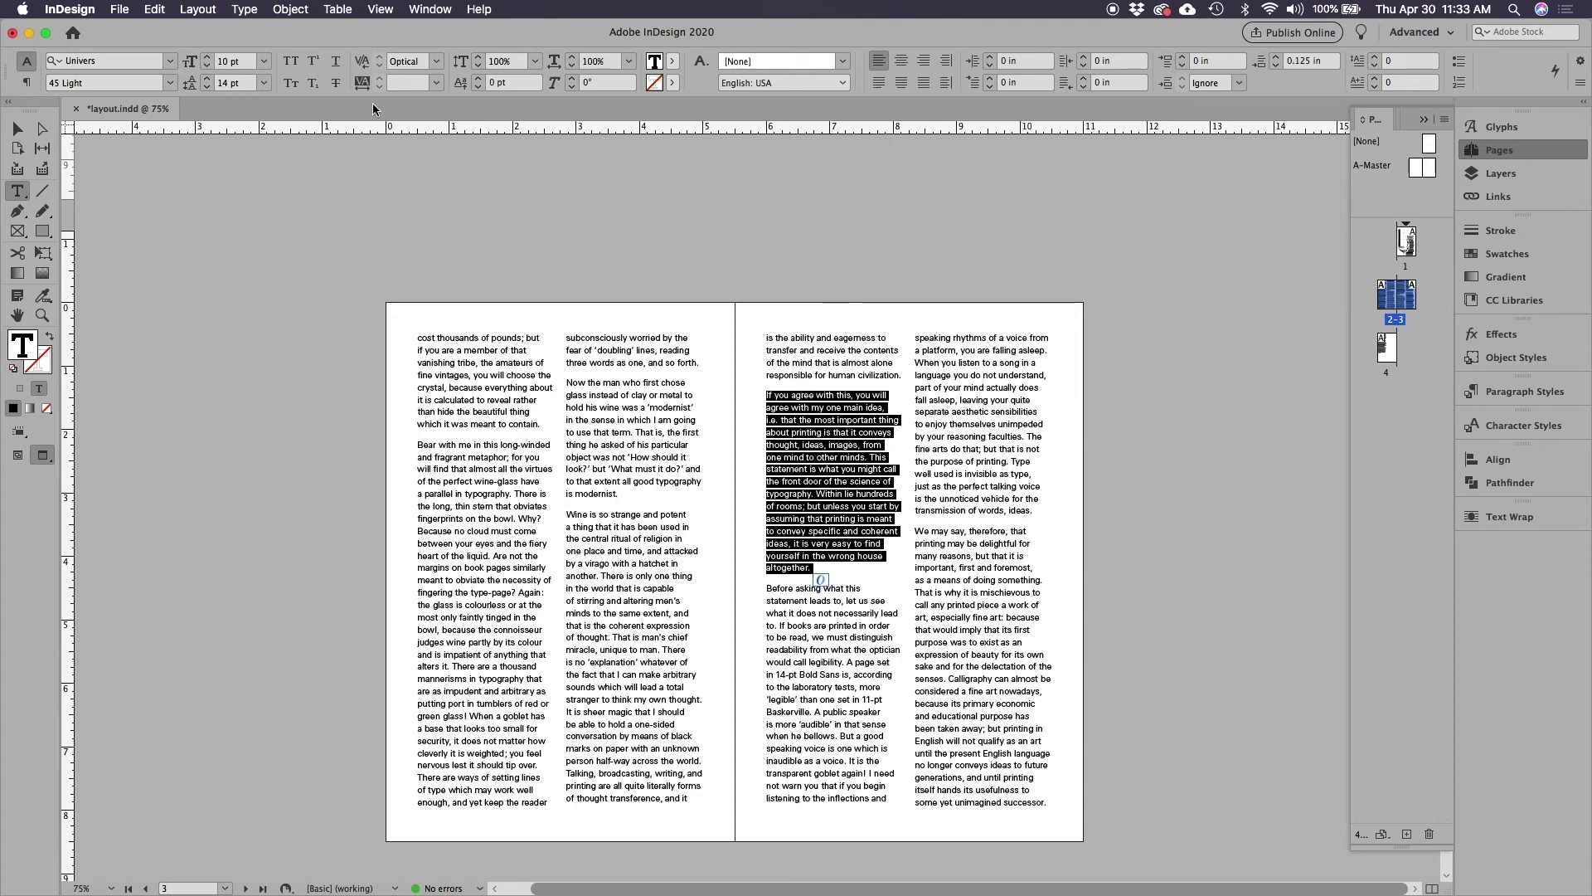
pyautogui.click(435, 84)
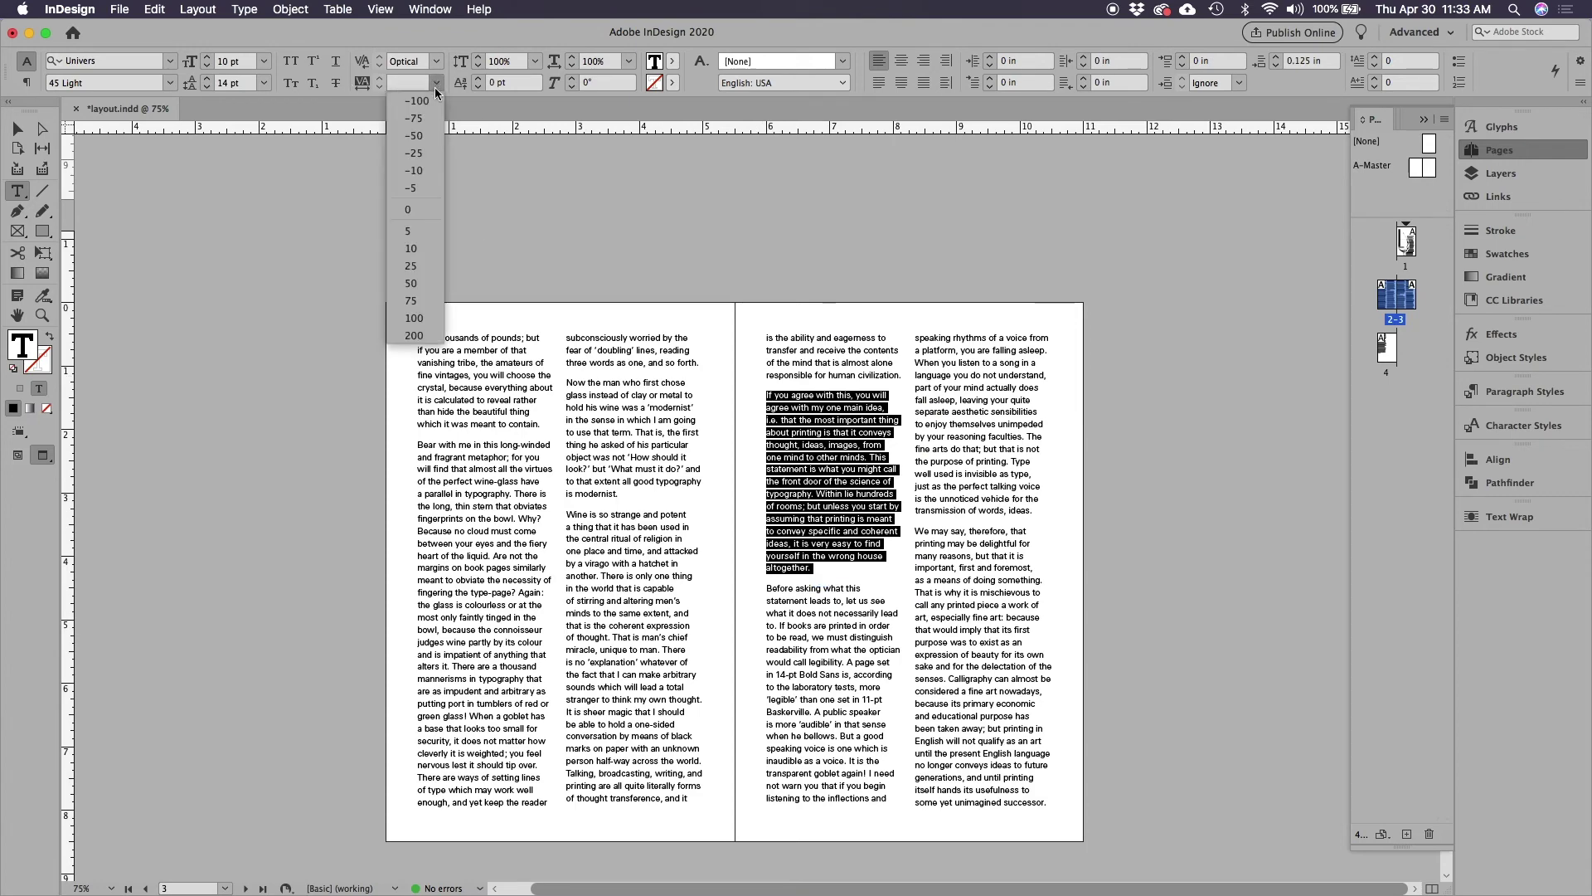
pyautogui.click(421, 208)
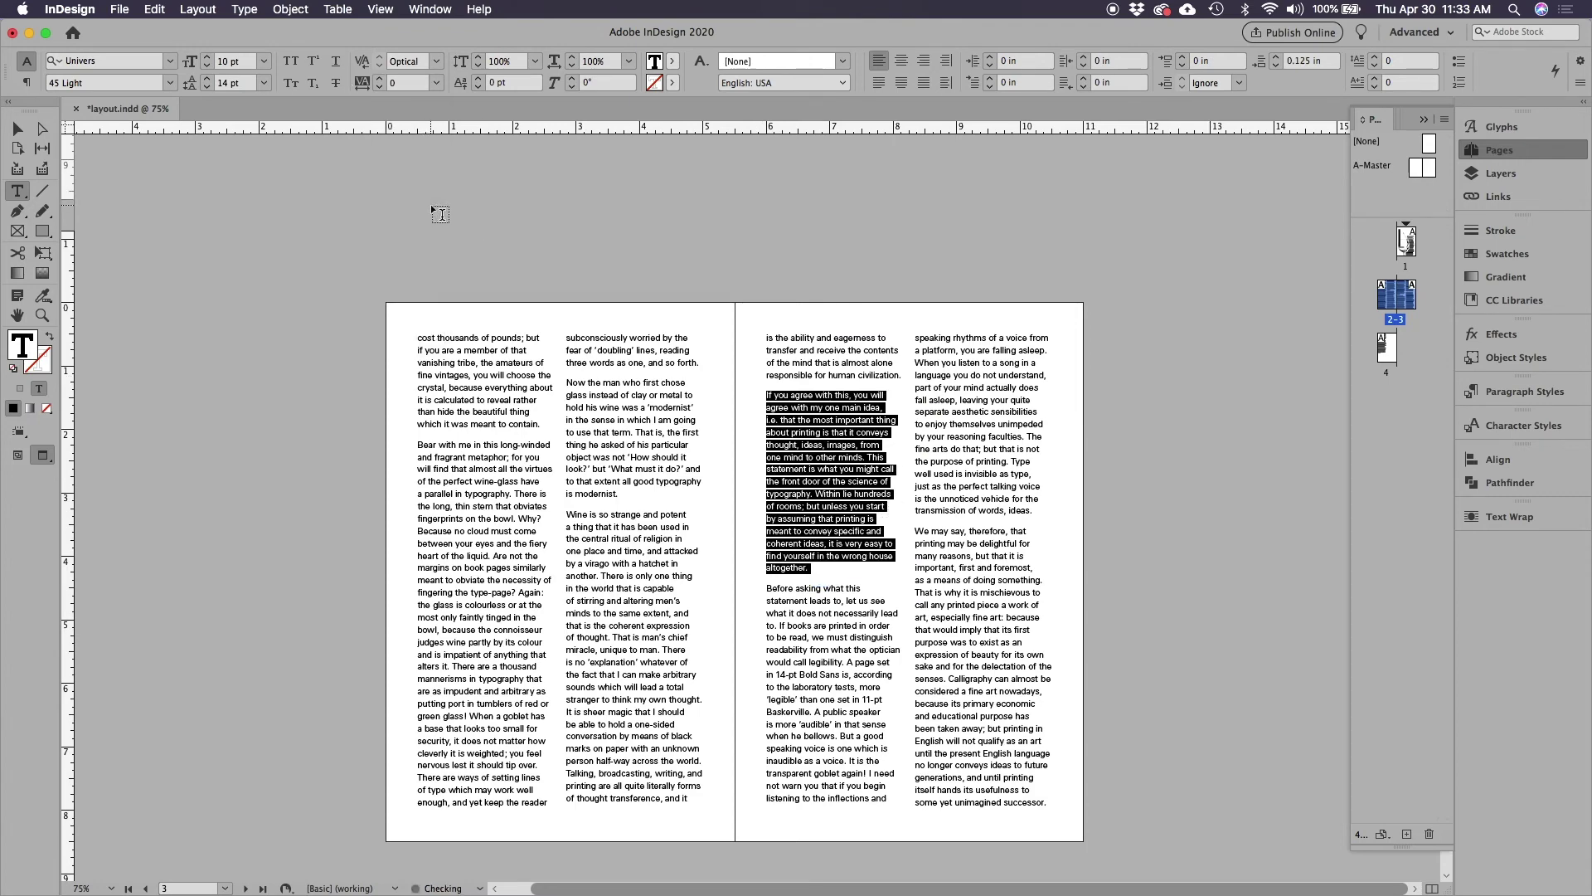
pyautogui.click(378, 85)
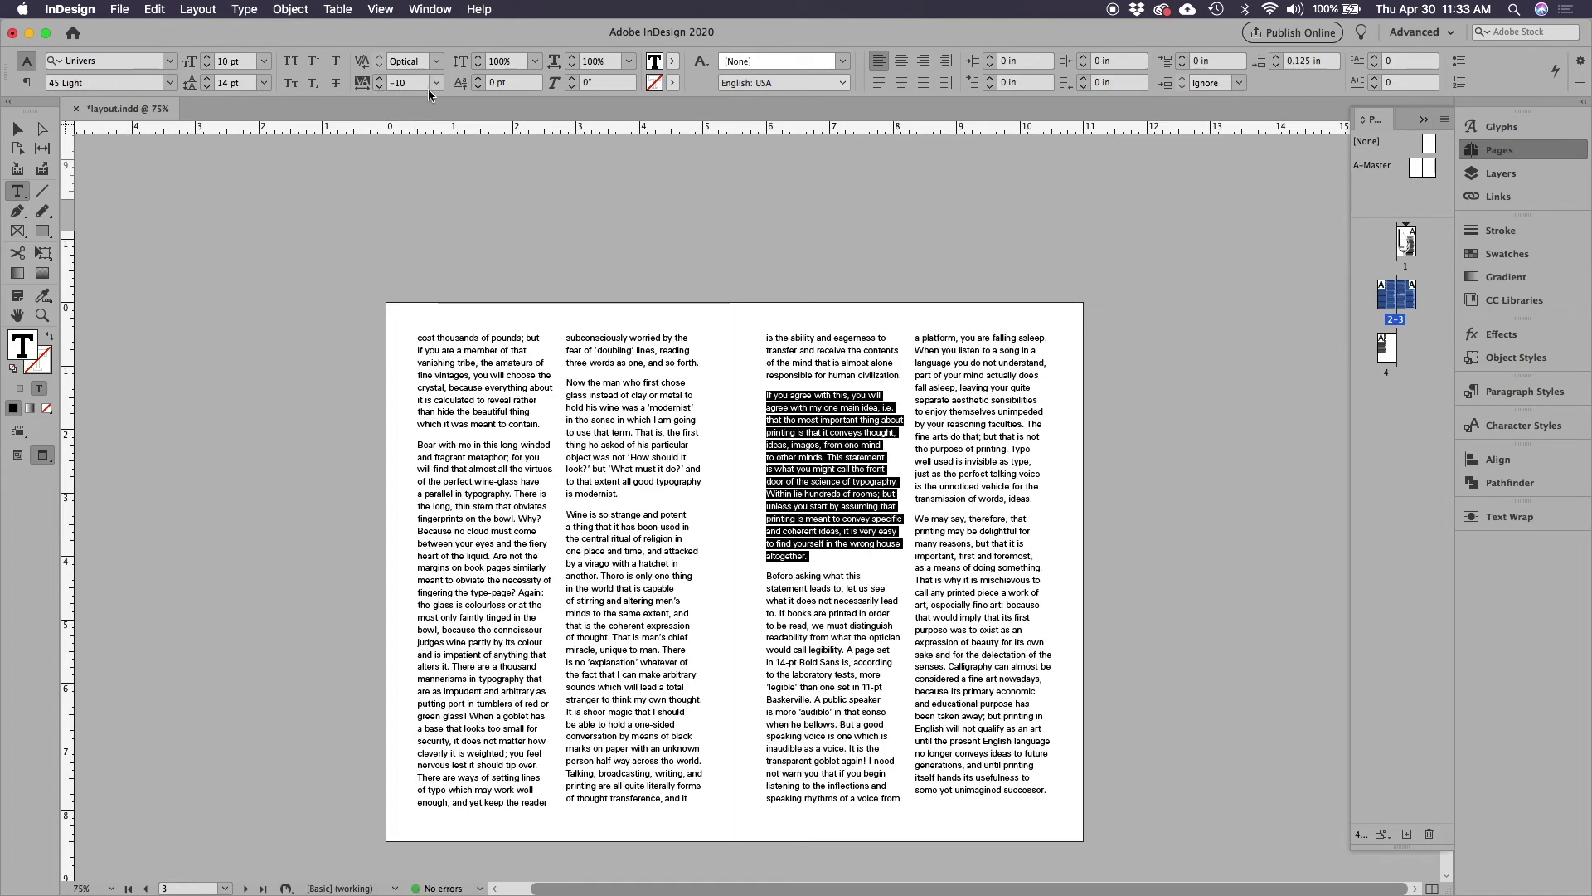
pyautogui.click(380, 77)
pyautogui.click(380, 77)
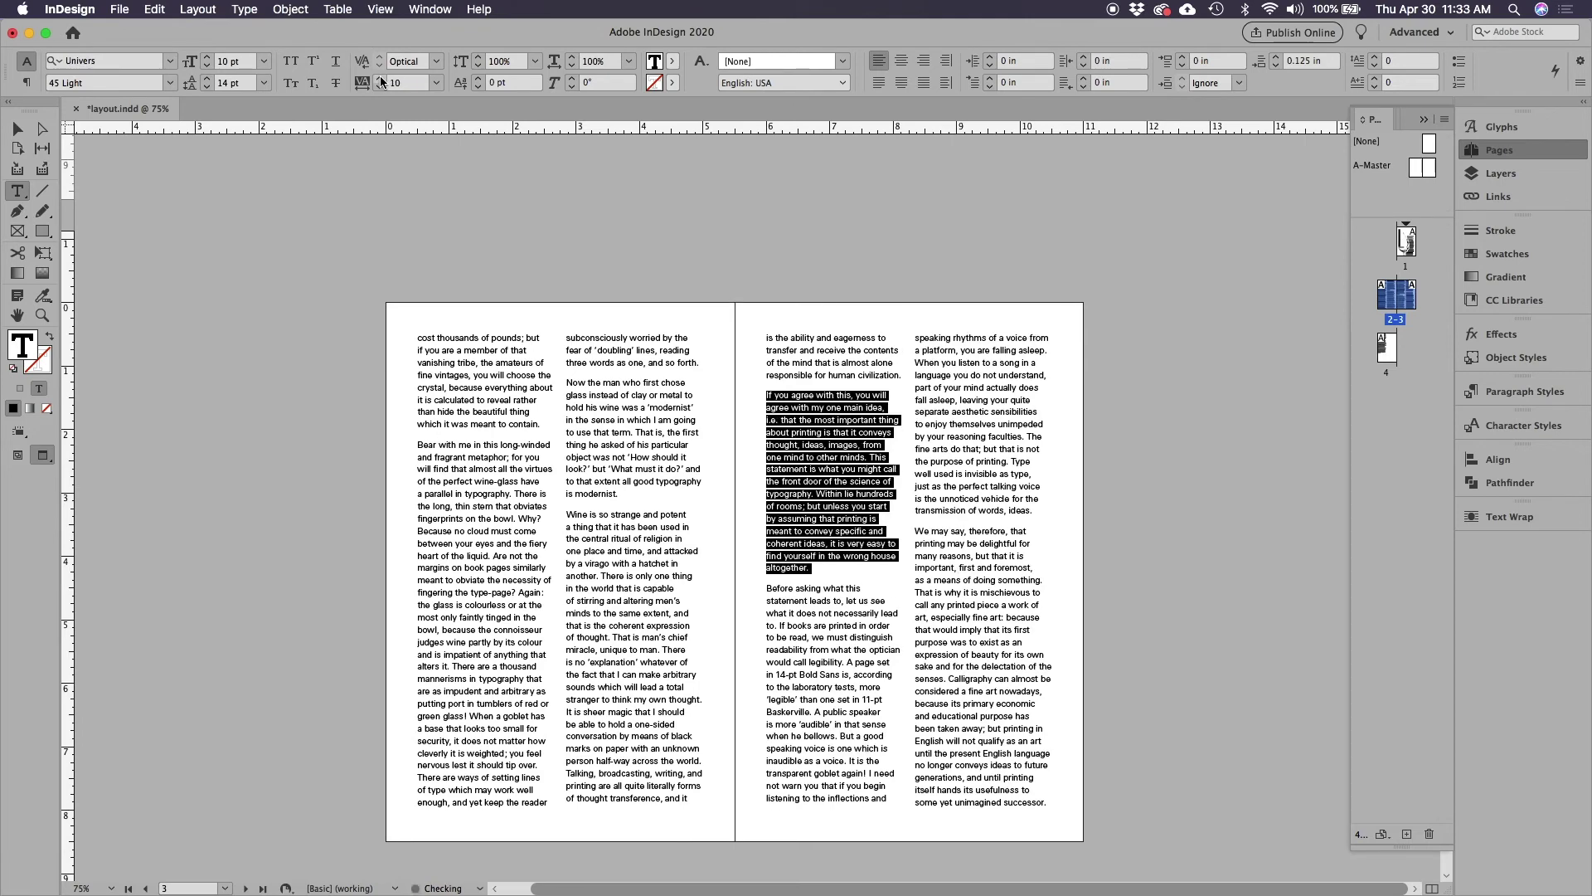
pyautogui.click(380, 77)
pyautogui.click(380, 77)
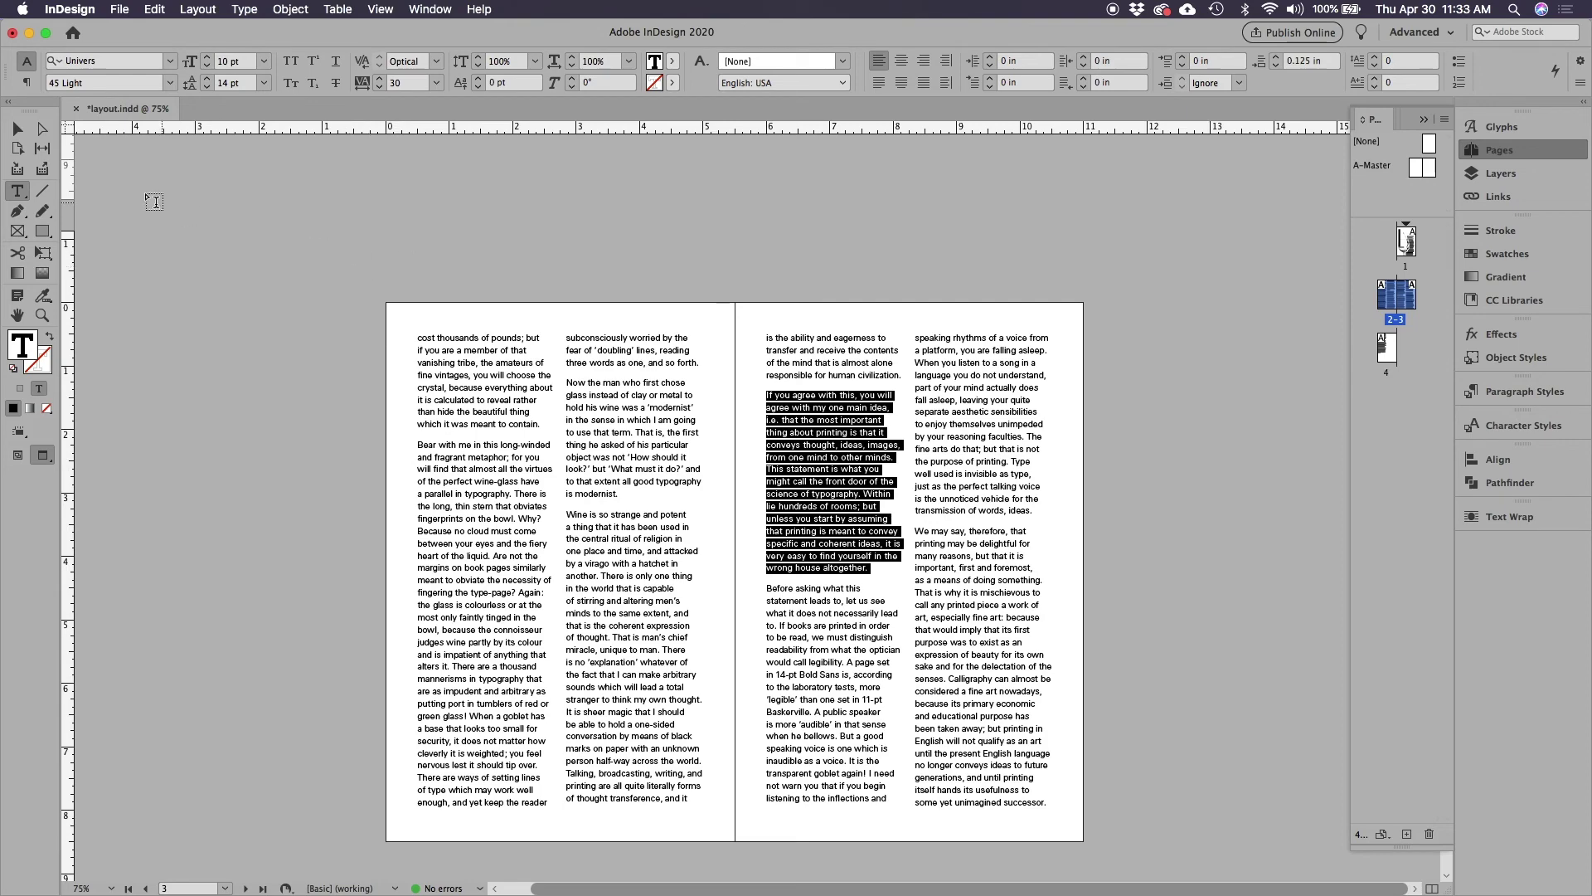
pyautogui.click(16, 128)
pyautogui.click(576, 267)
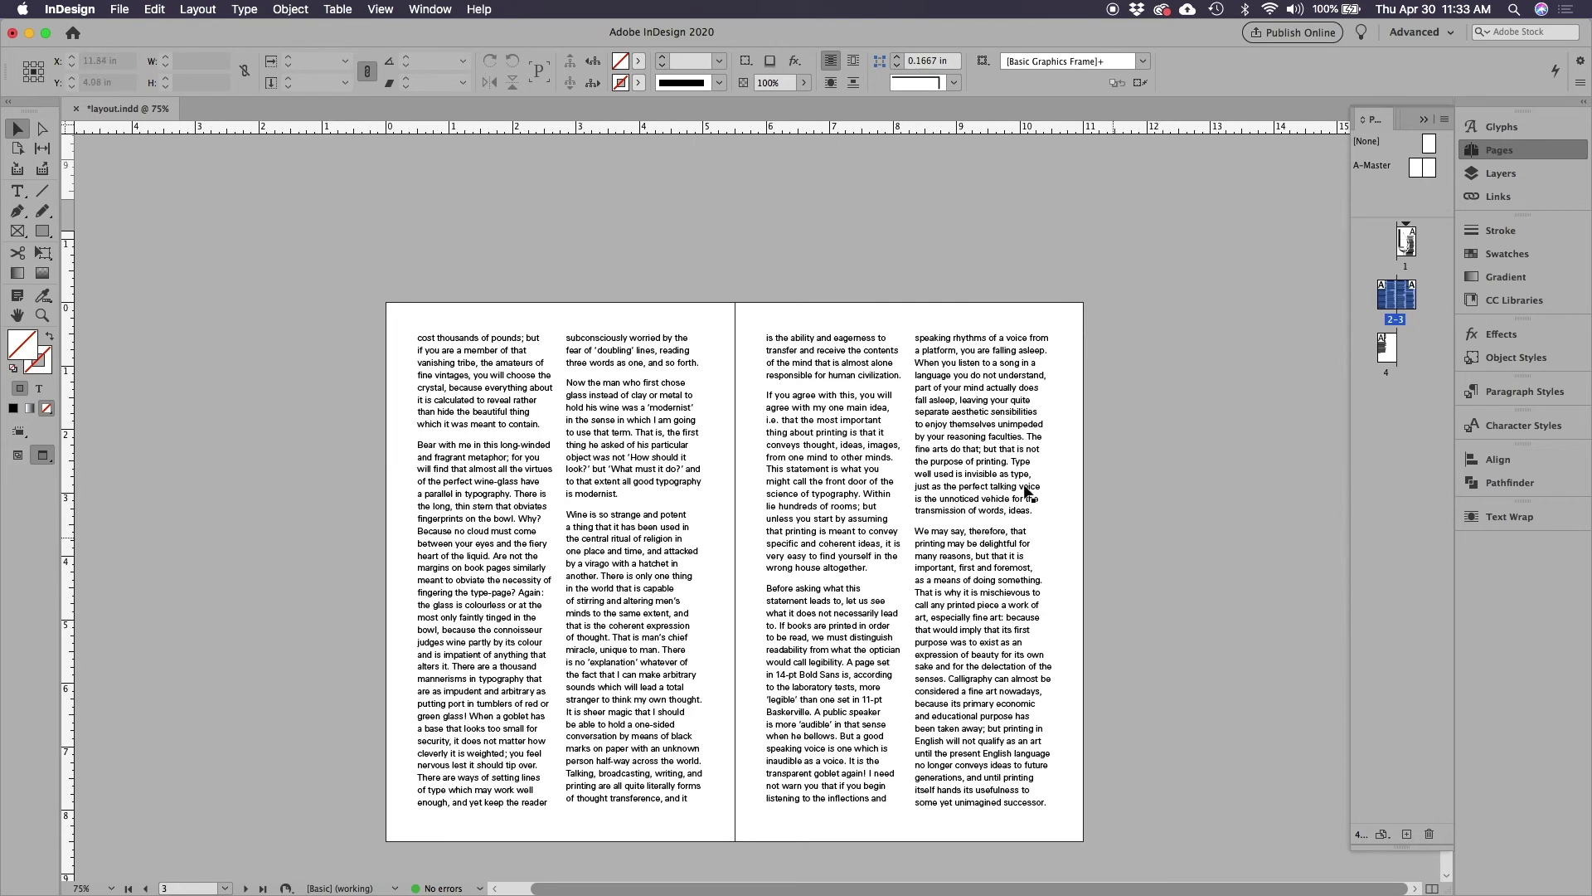
# - On page 4, try tracking up to 40 on the text from "more hopelessly wrong" through "principles.", and bring it back to 20
pyautogui.scroll(-5, 1191, 642)
pyautogui.scroll(-9, 1191, 642)
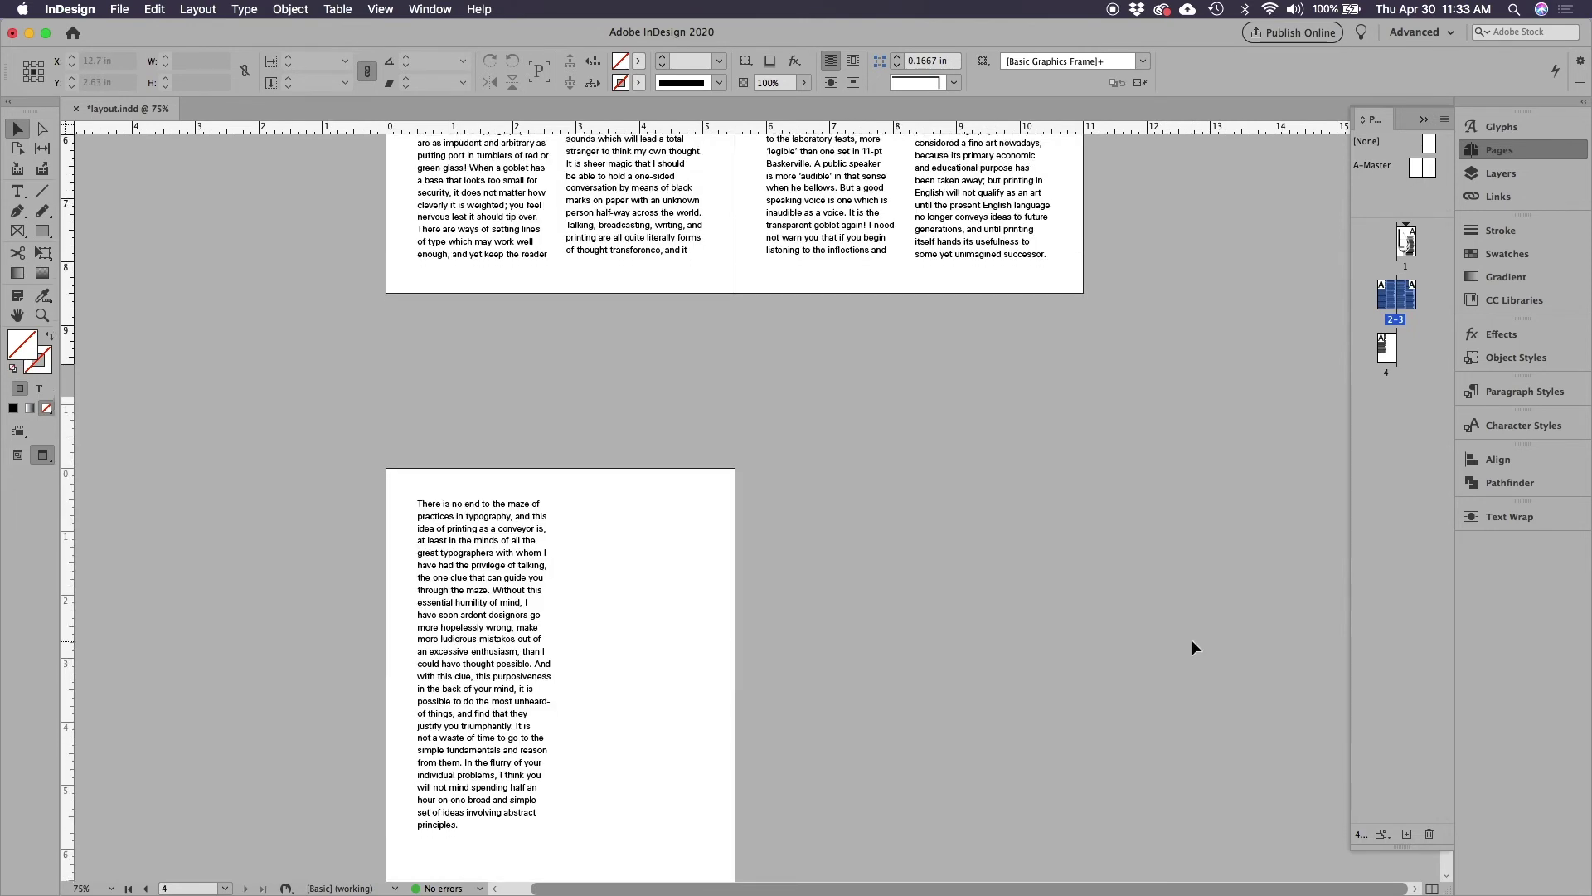
pyautogui.click(516, 474)
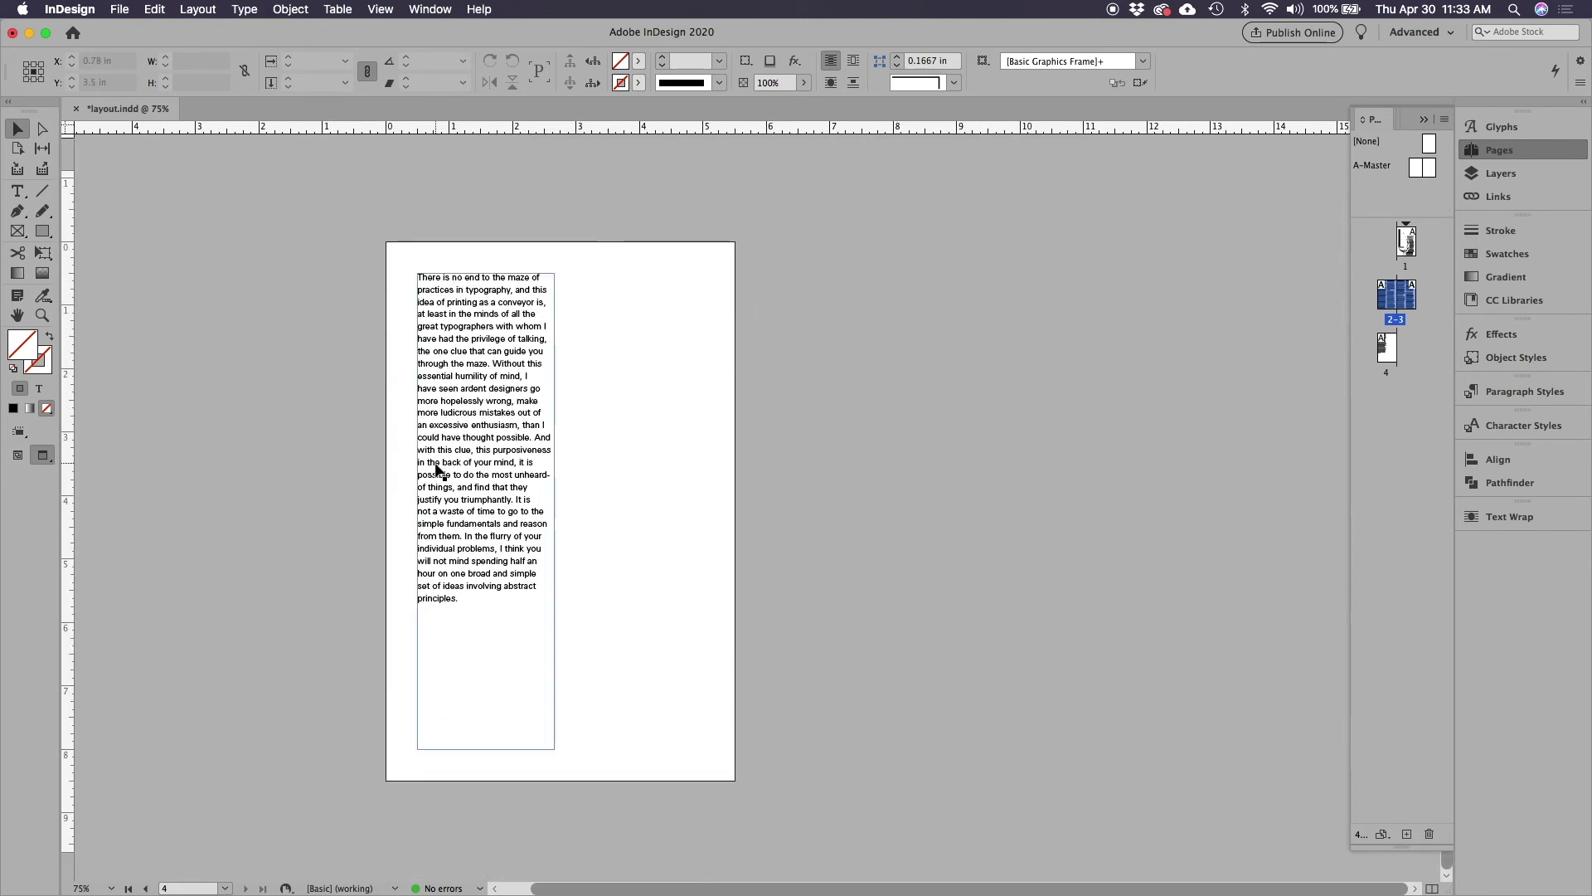
pyautogui.doubleClick(510, 488)
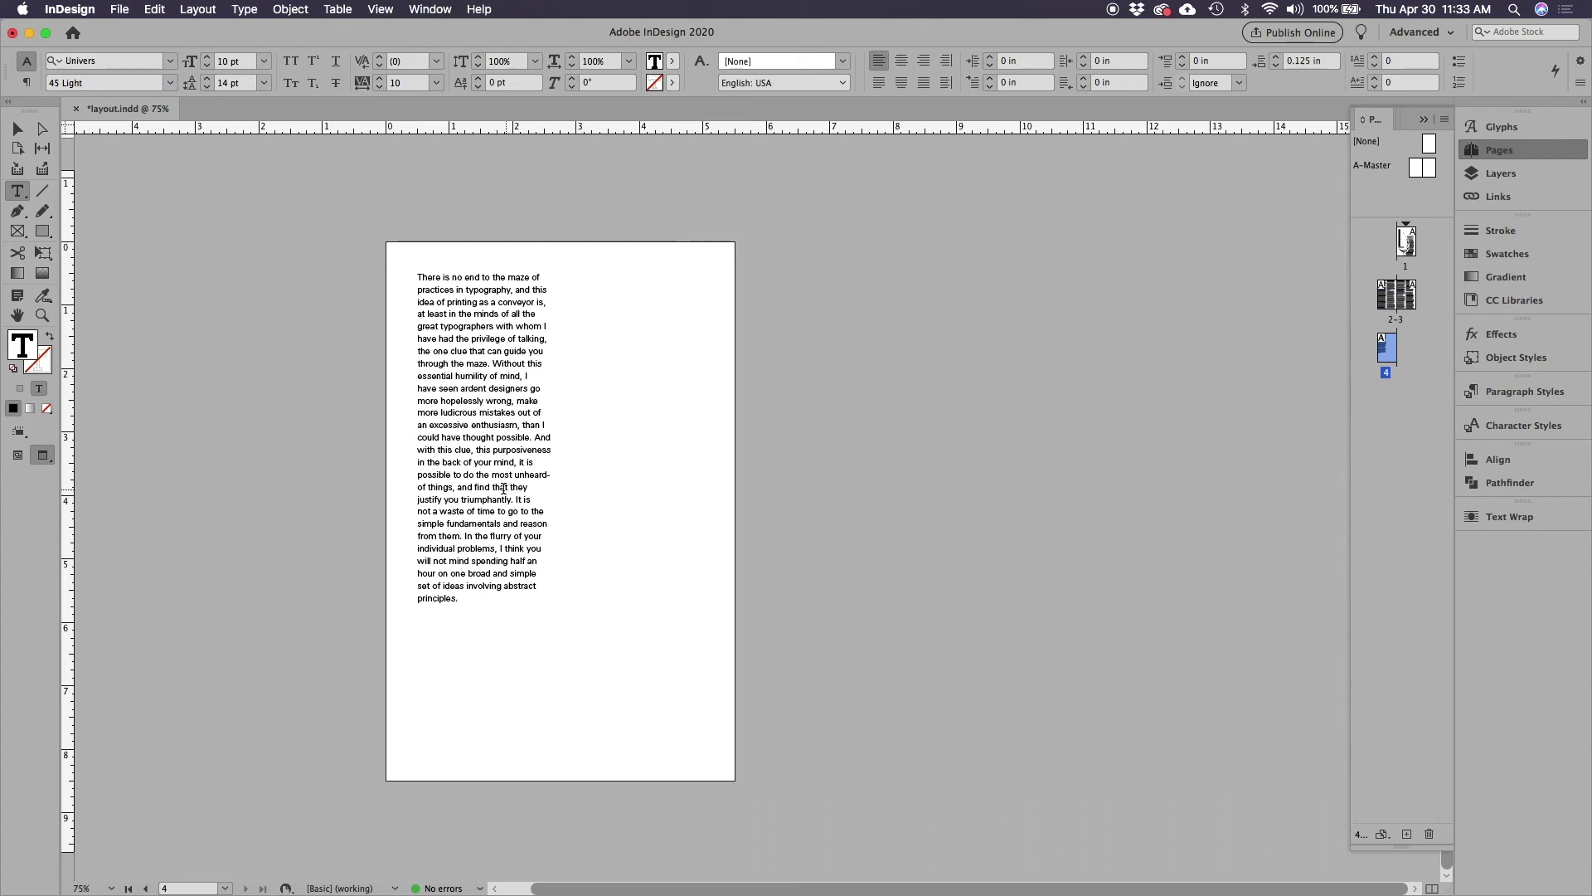
pyautogui.click(504, 587)
pyautogui.moveTo(419, 403); pyautogui.dragTo(516, 544)
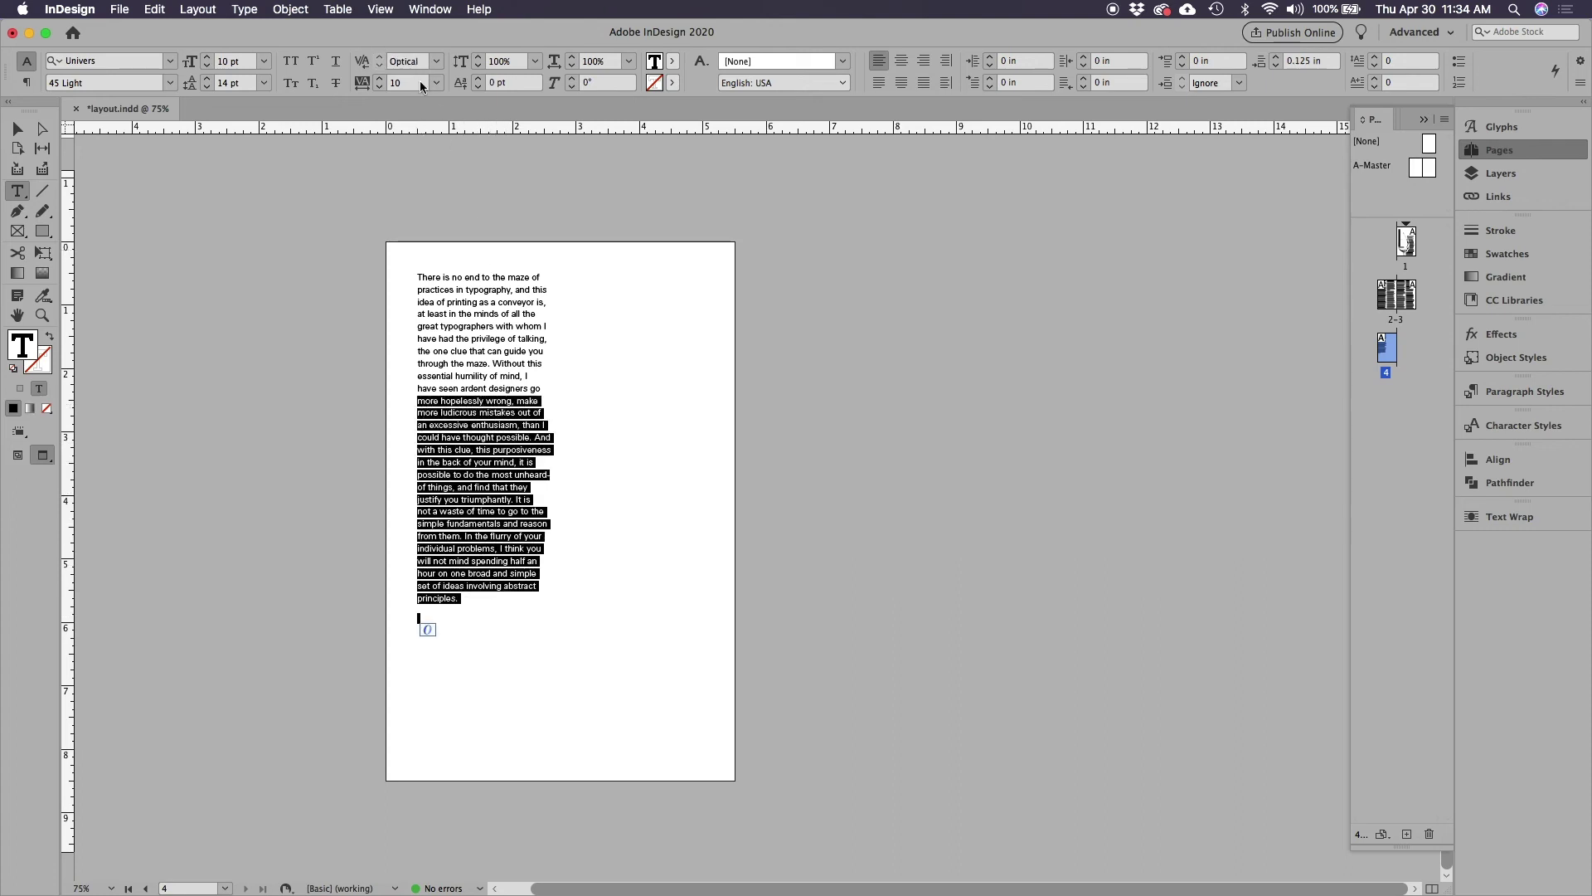
pyautogui.click(381, 79)
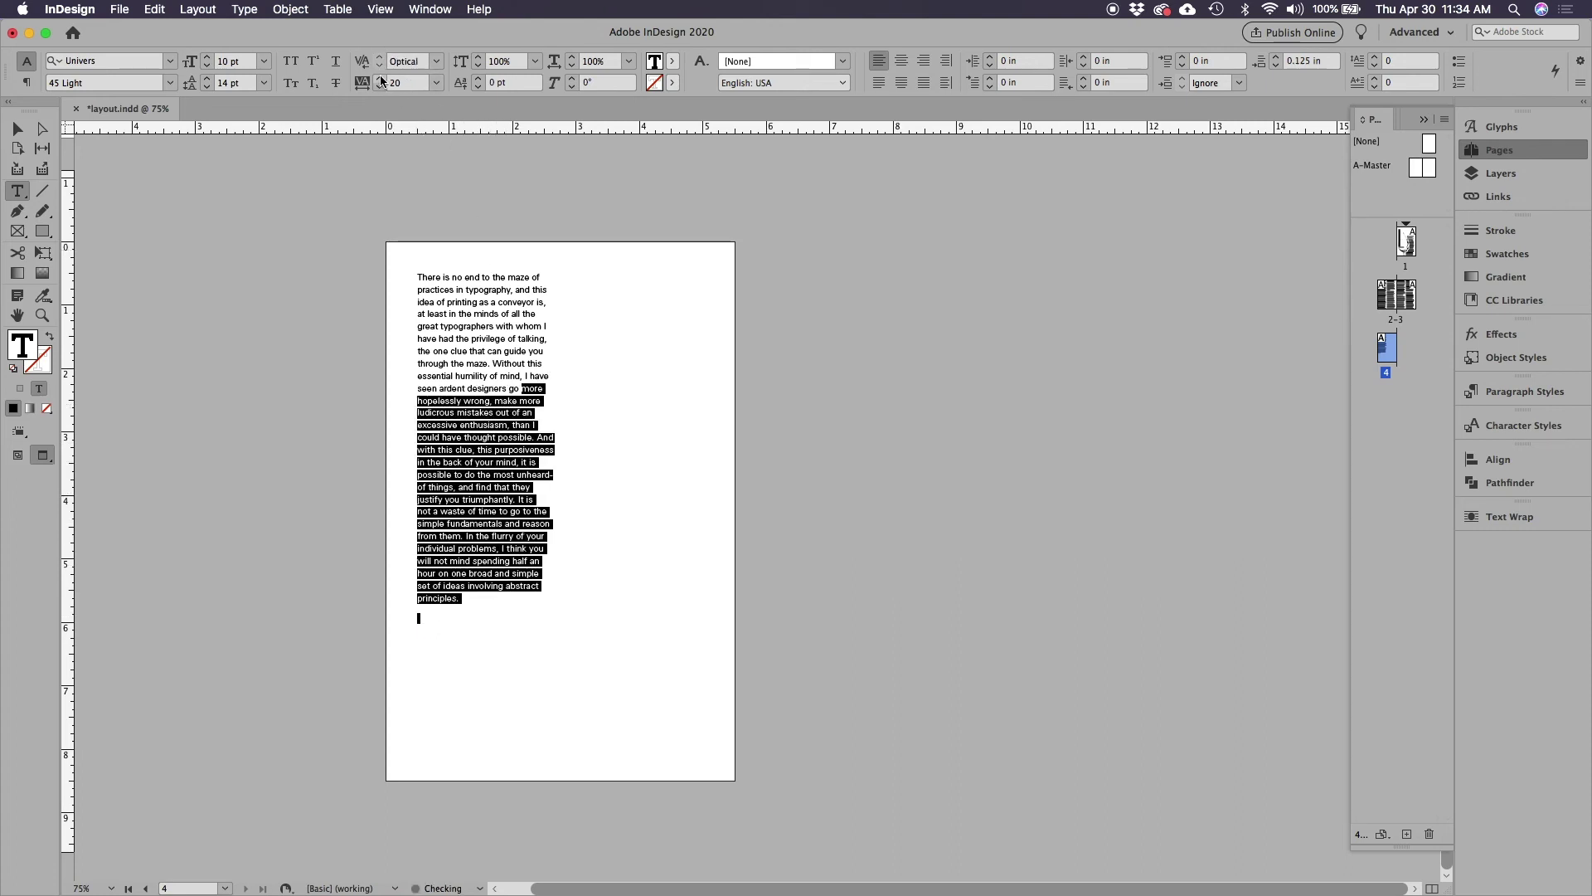
pyautogui.click(381, 79)
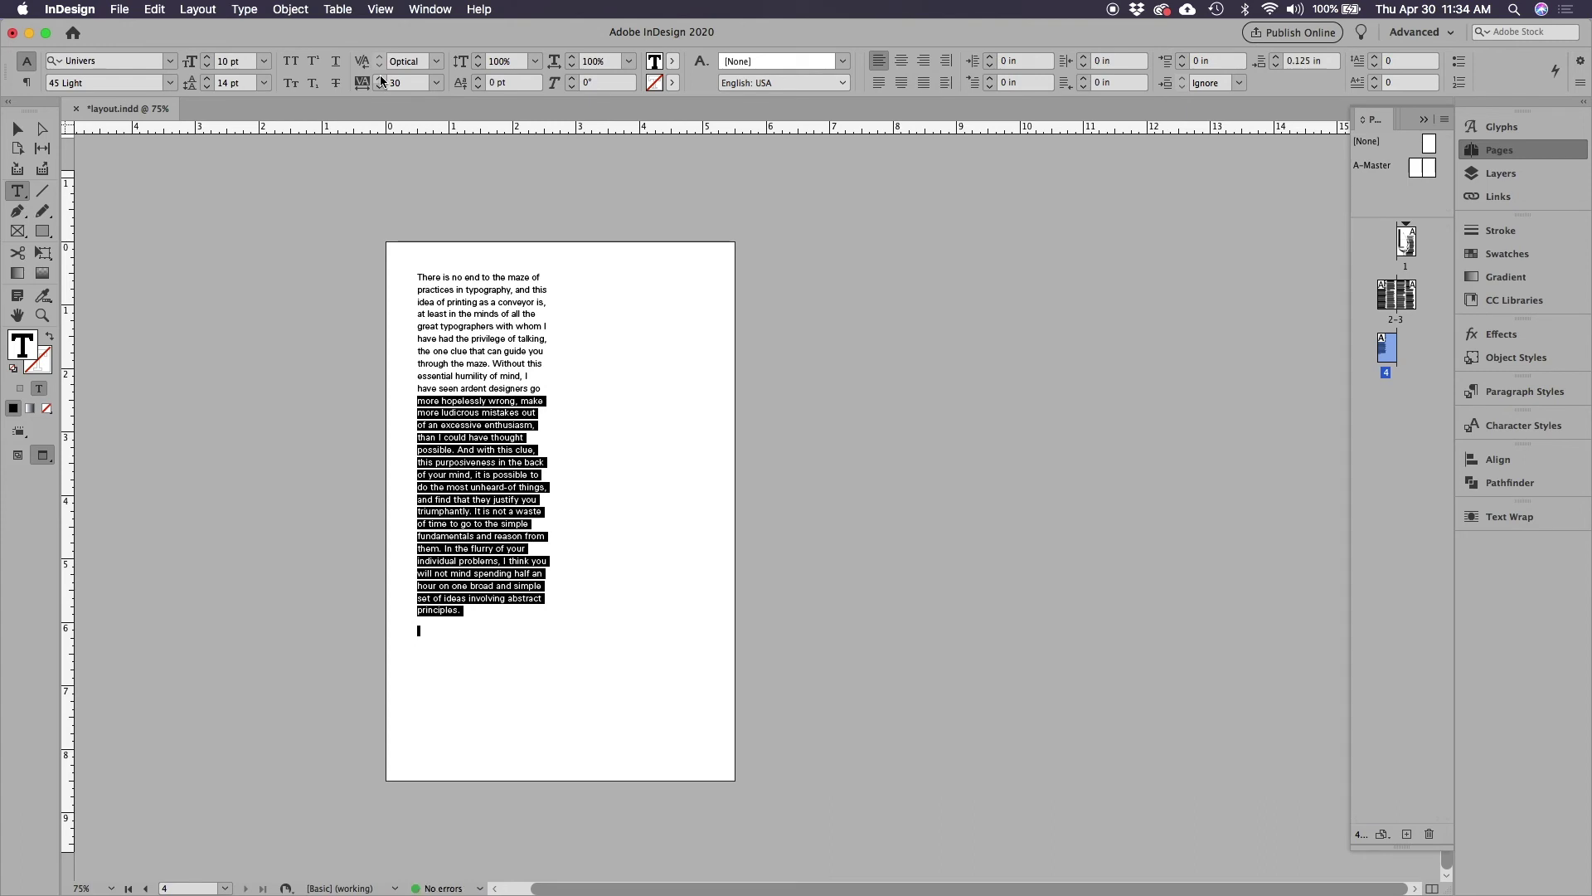
pyautogui.click(381, 79)
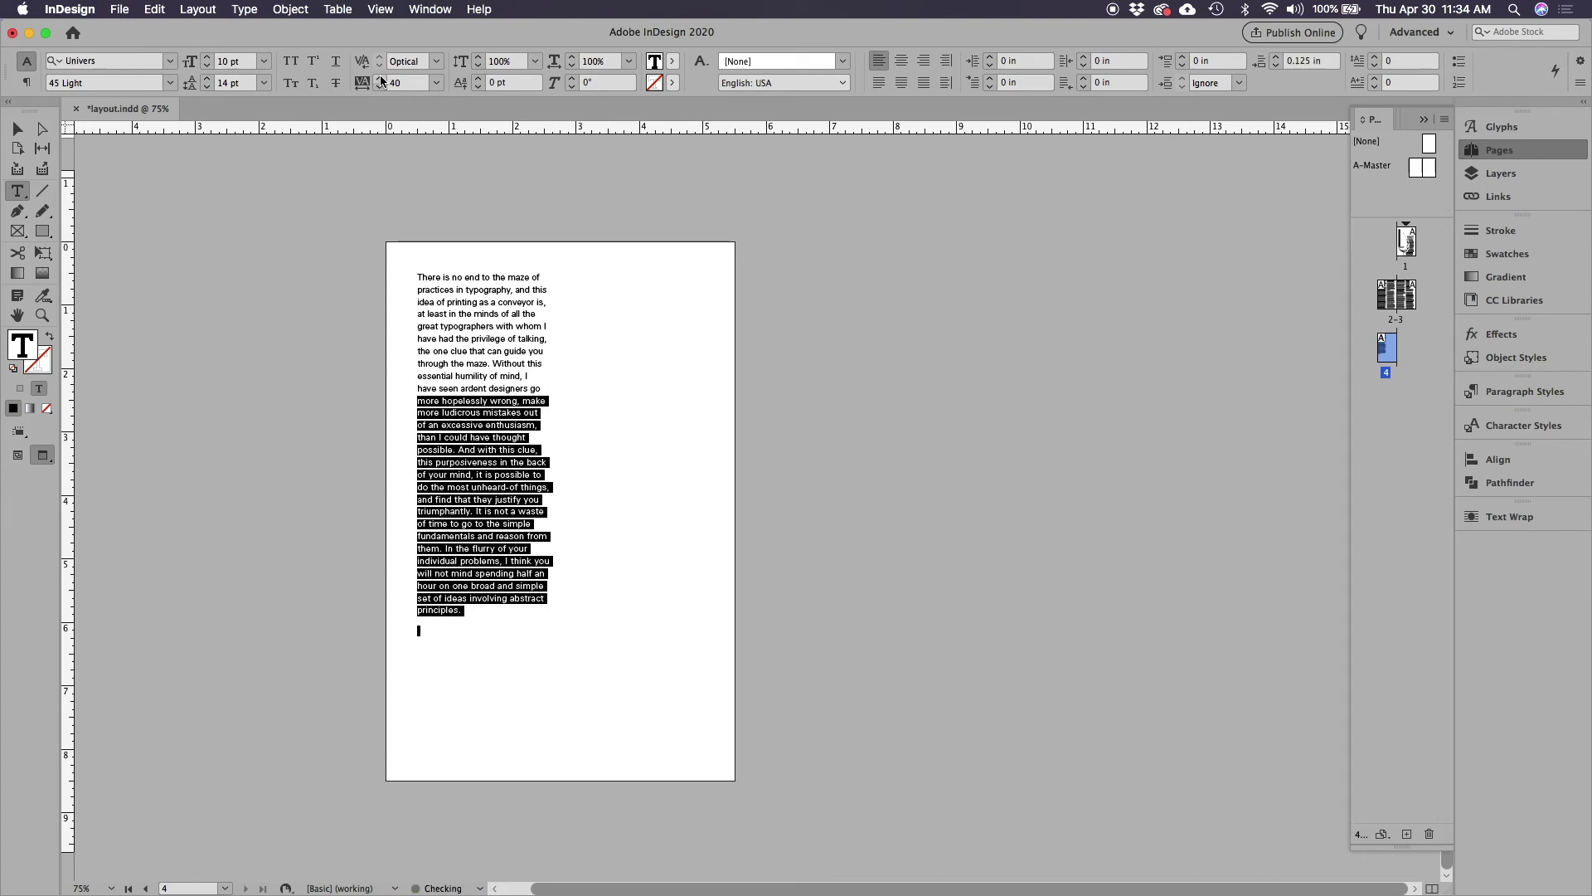
pyautogui.click(381, 86)
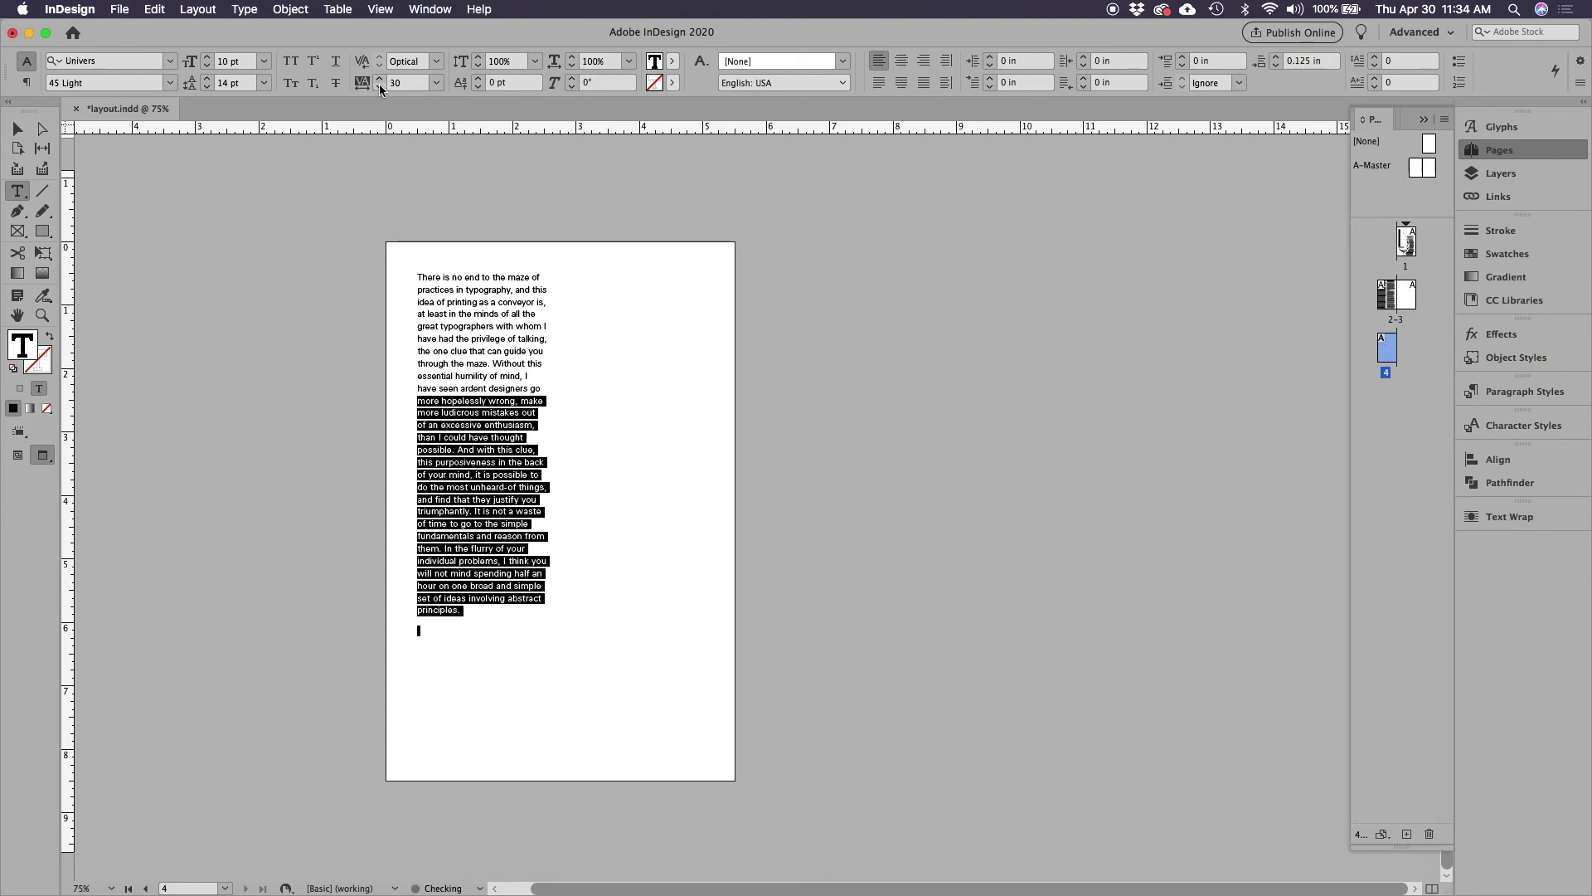
pyautogui.click(380, 87)
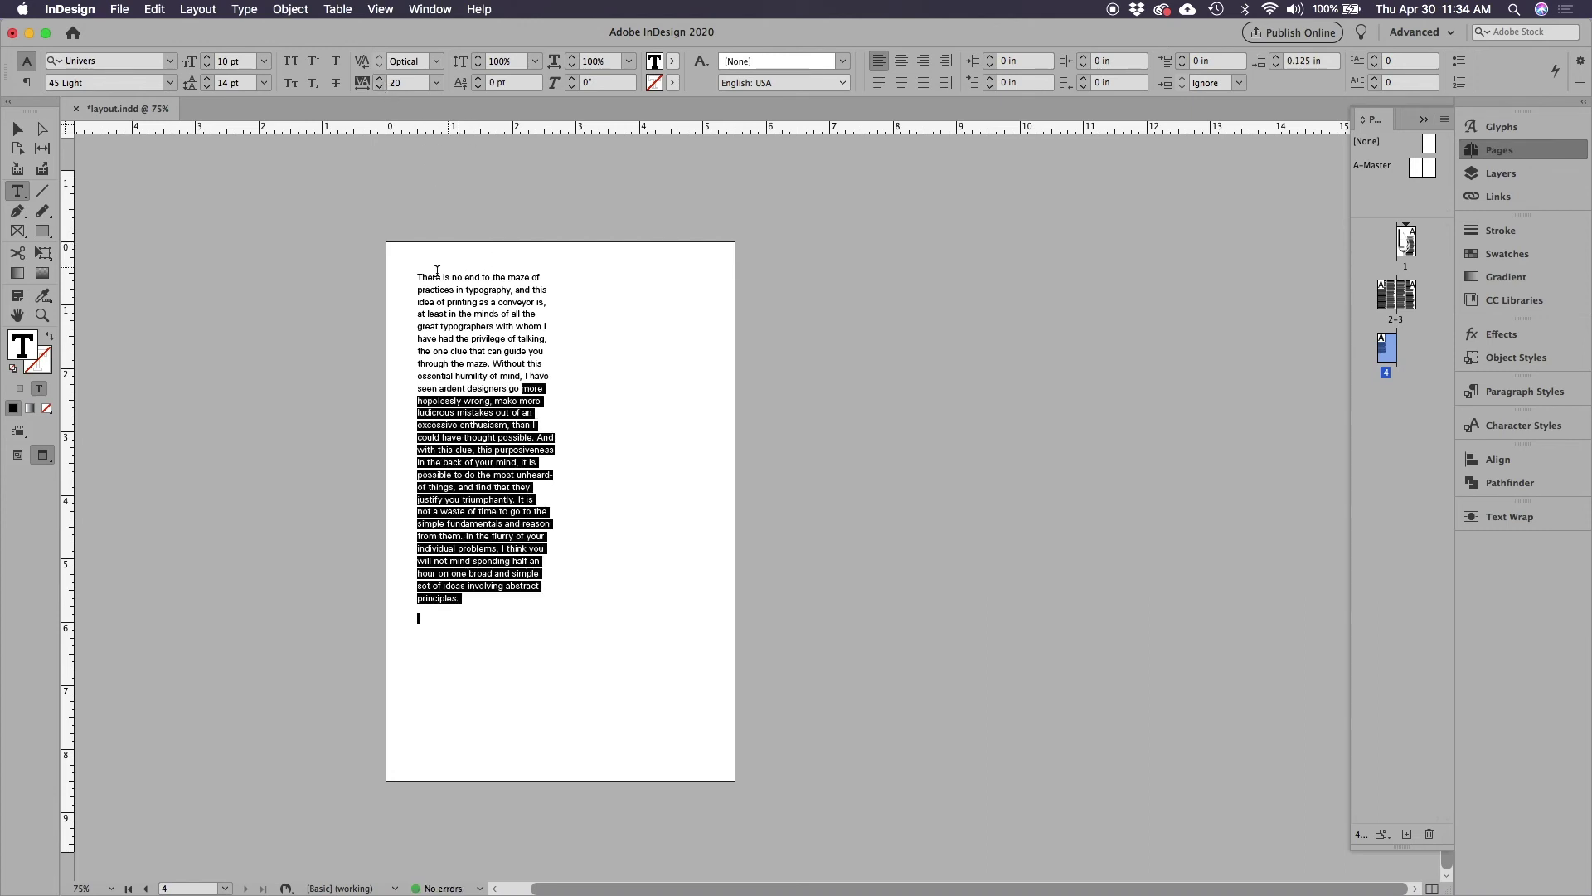
# - Select the whole page 4 paragraph, try tracking values of 5, 10, 25 and 50, and settle on 20
pyautogui.moveTo(420, 275); pyautogui.dragTo(539, 613)
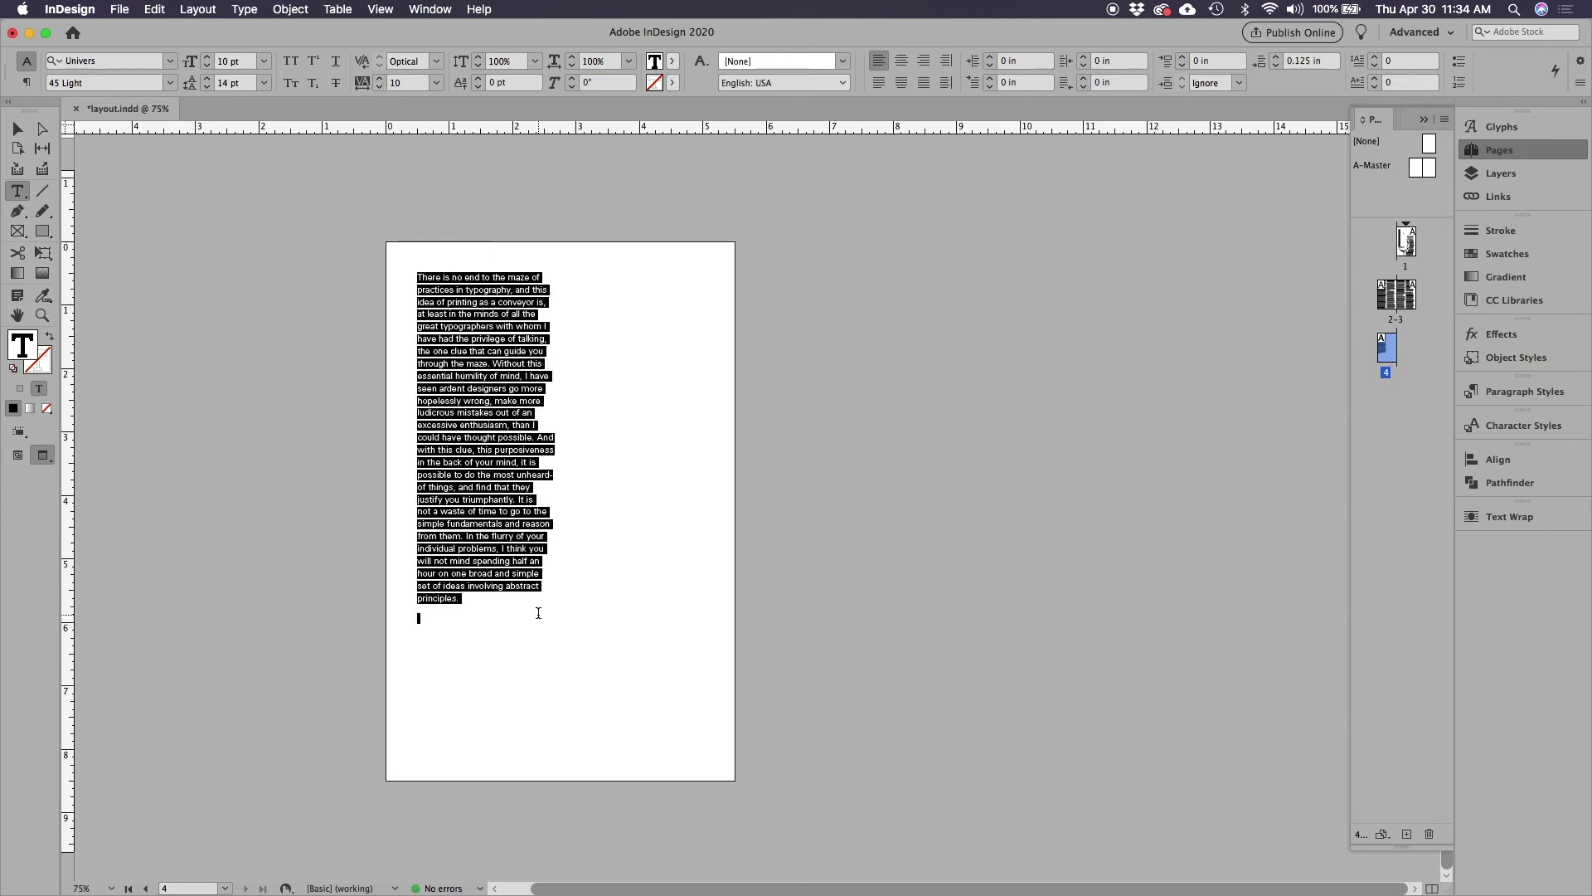
pyautogui.click(437, 82)
pyautogui.click(423, 224)
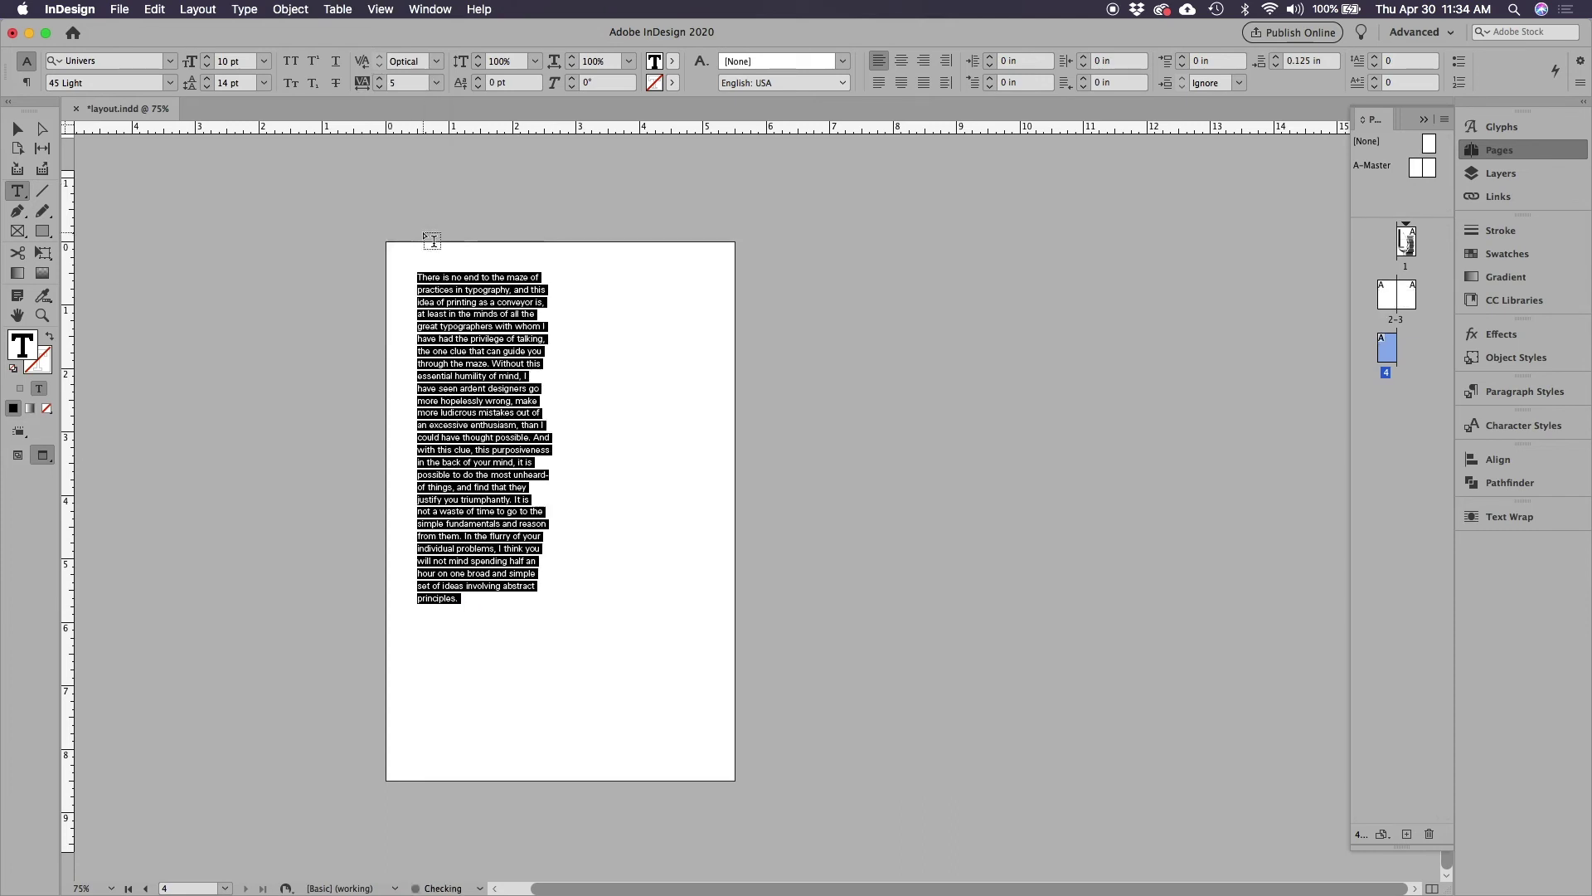
pyautogui.click(438, 82)
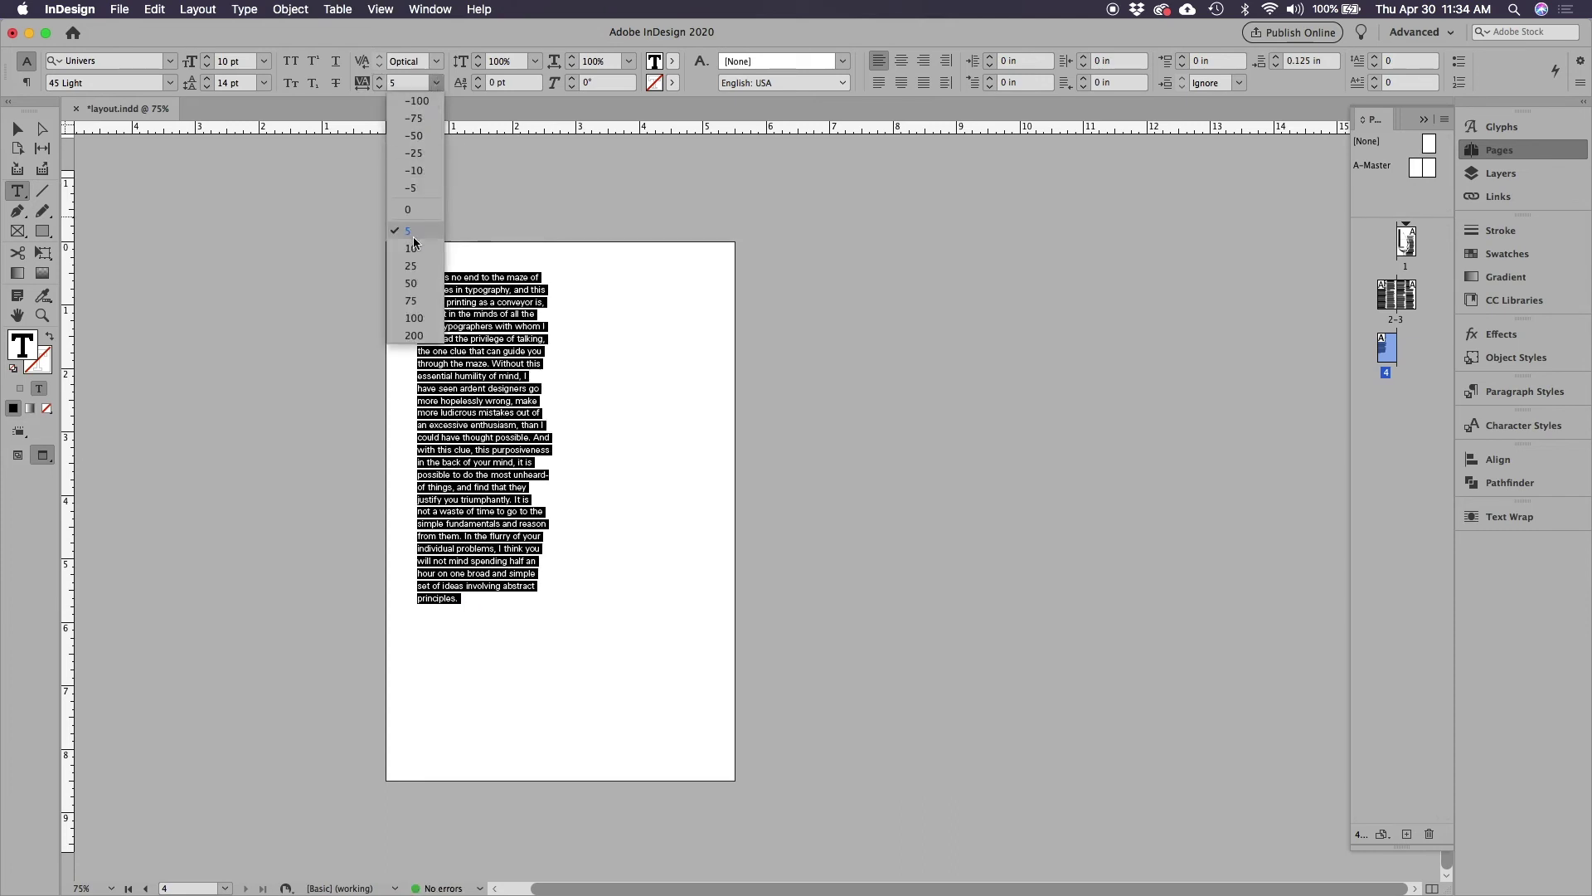
pyautogui.click(419, 238)
pyautogui.click(436, 81)
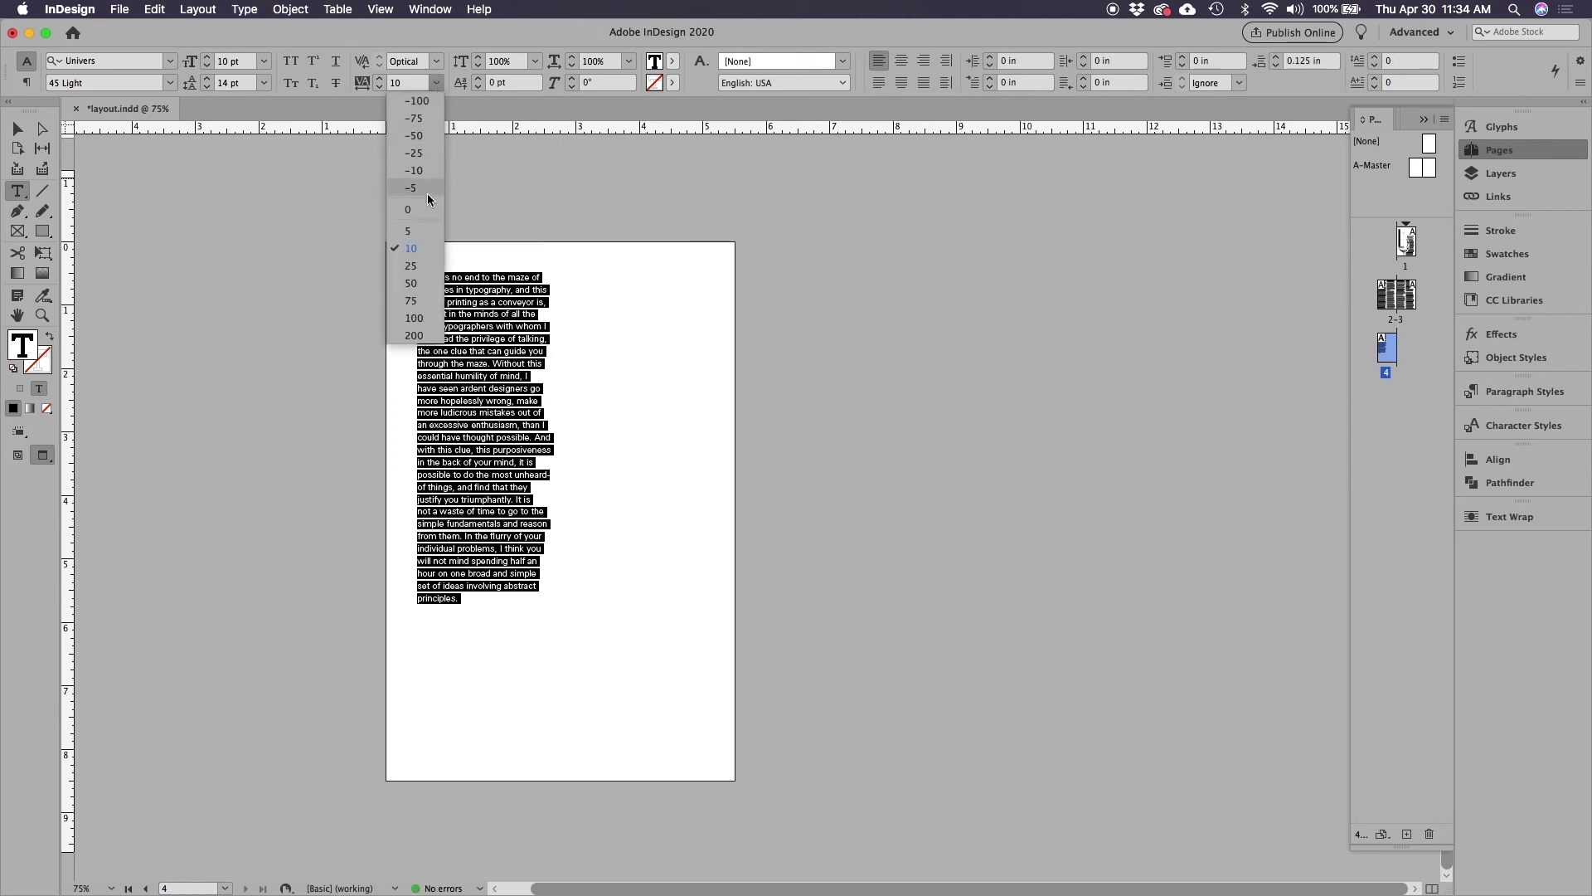
pyautogui.click(421, 268)
pyautogui.click(435, 84)
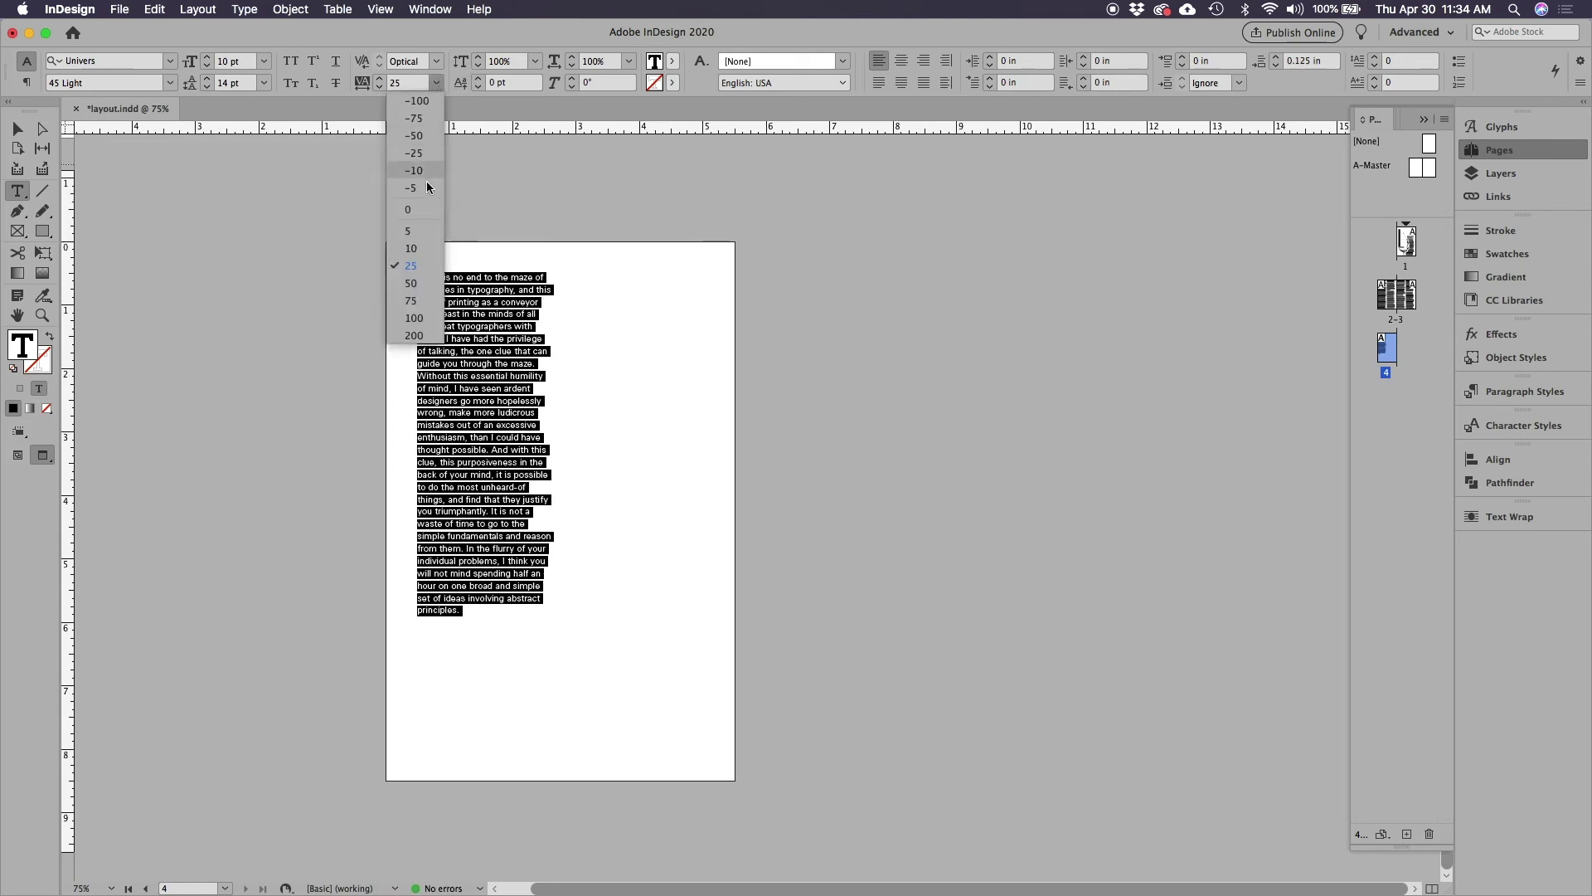
pyautogui.click(419, 284)
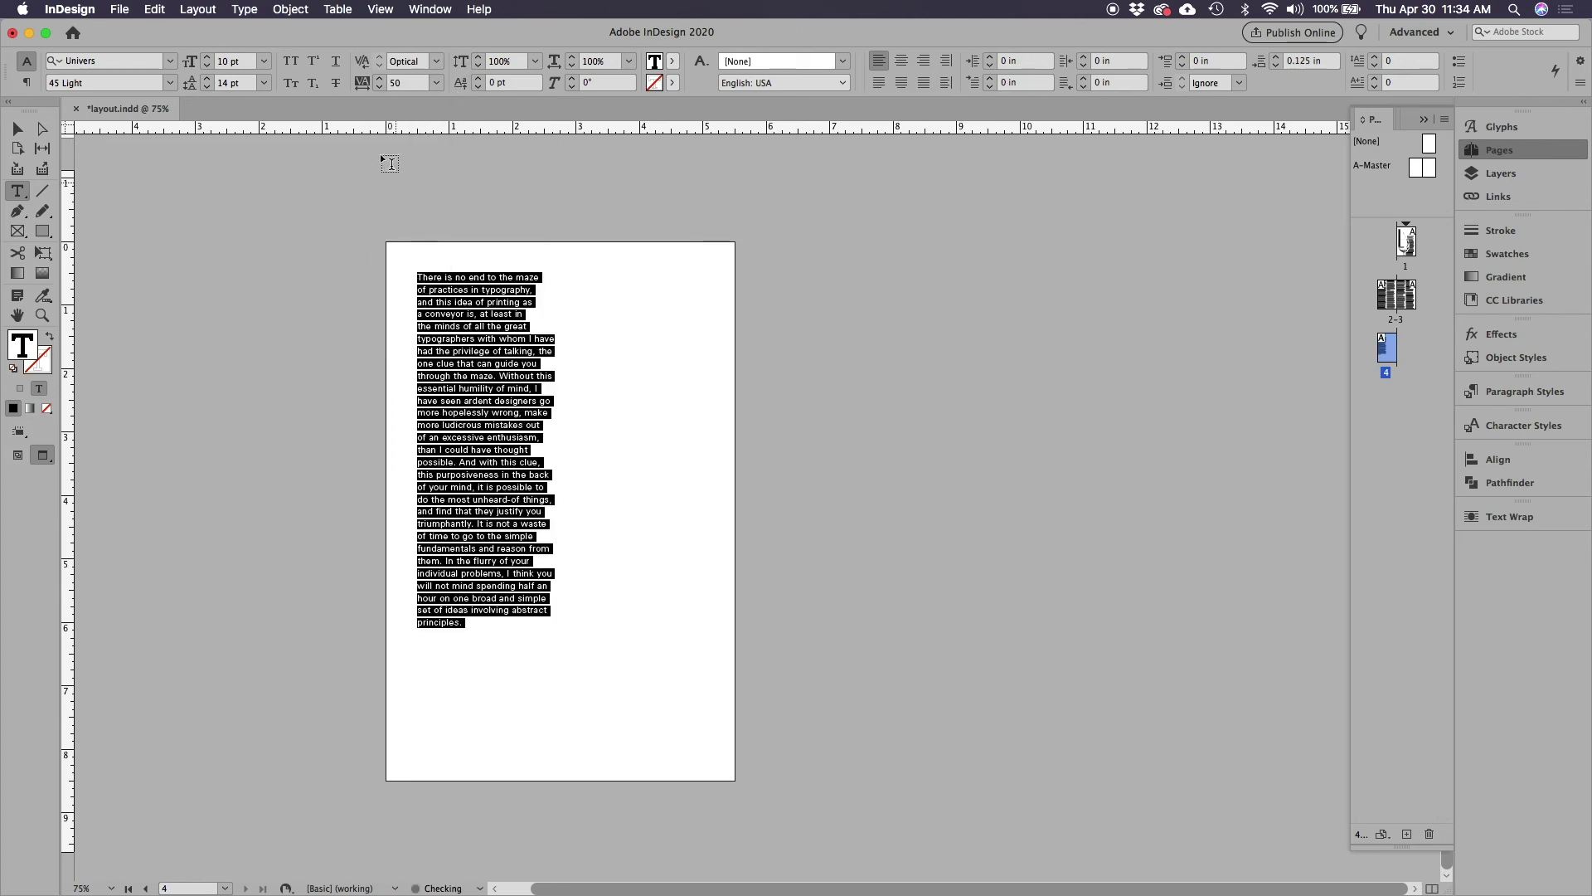
pyautogui.click(378, 87)
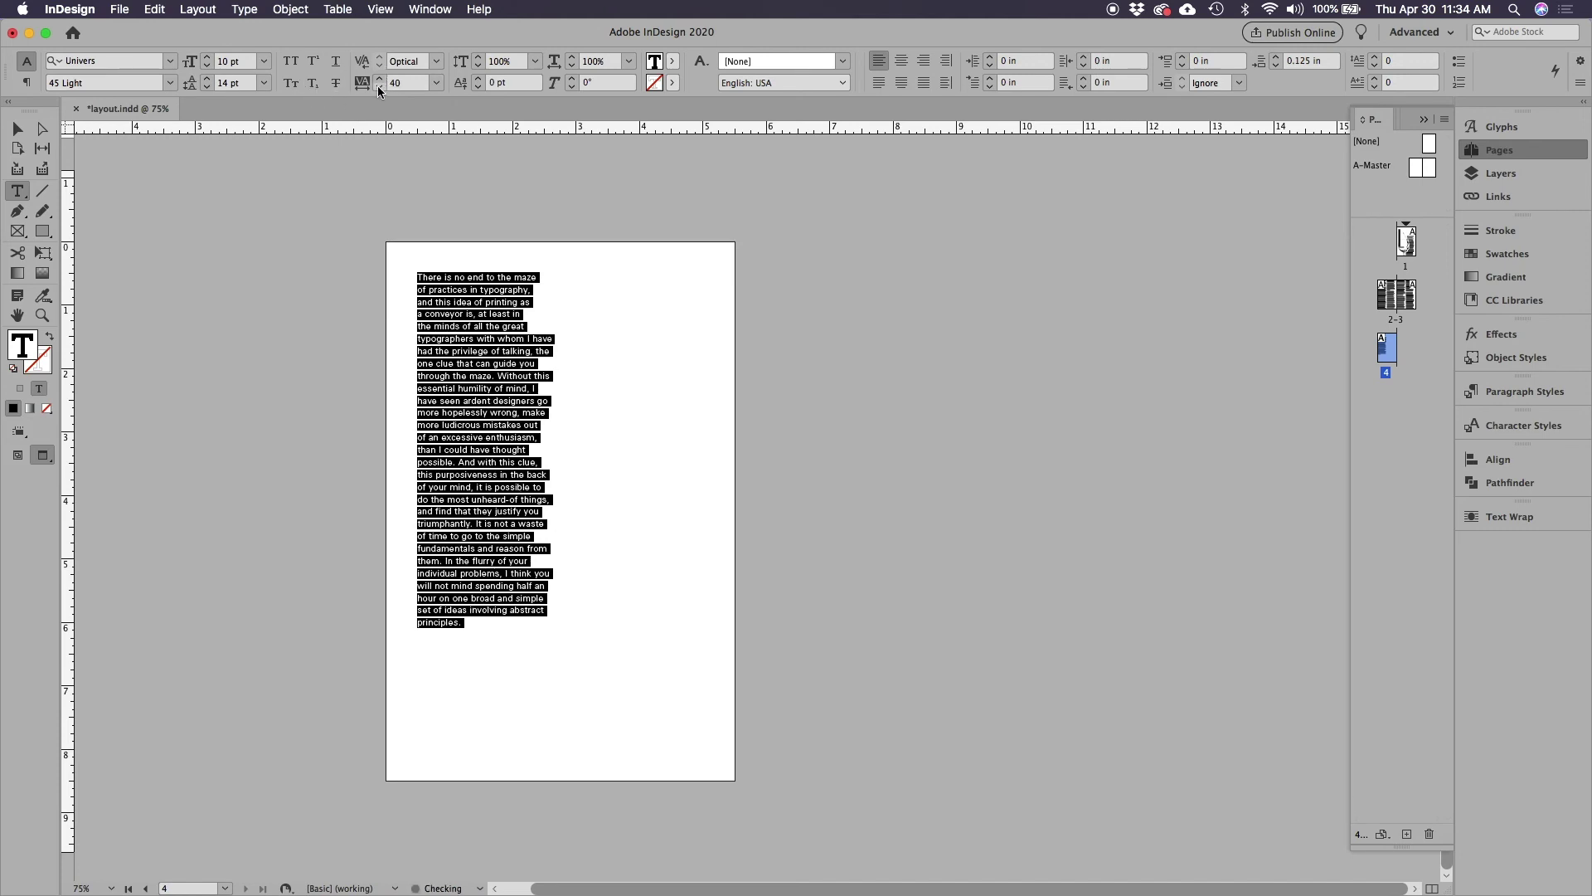
pyautogui.click(379, 86)
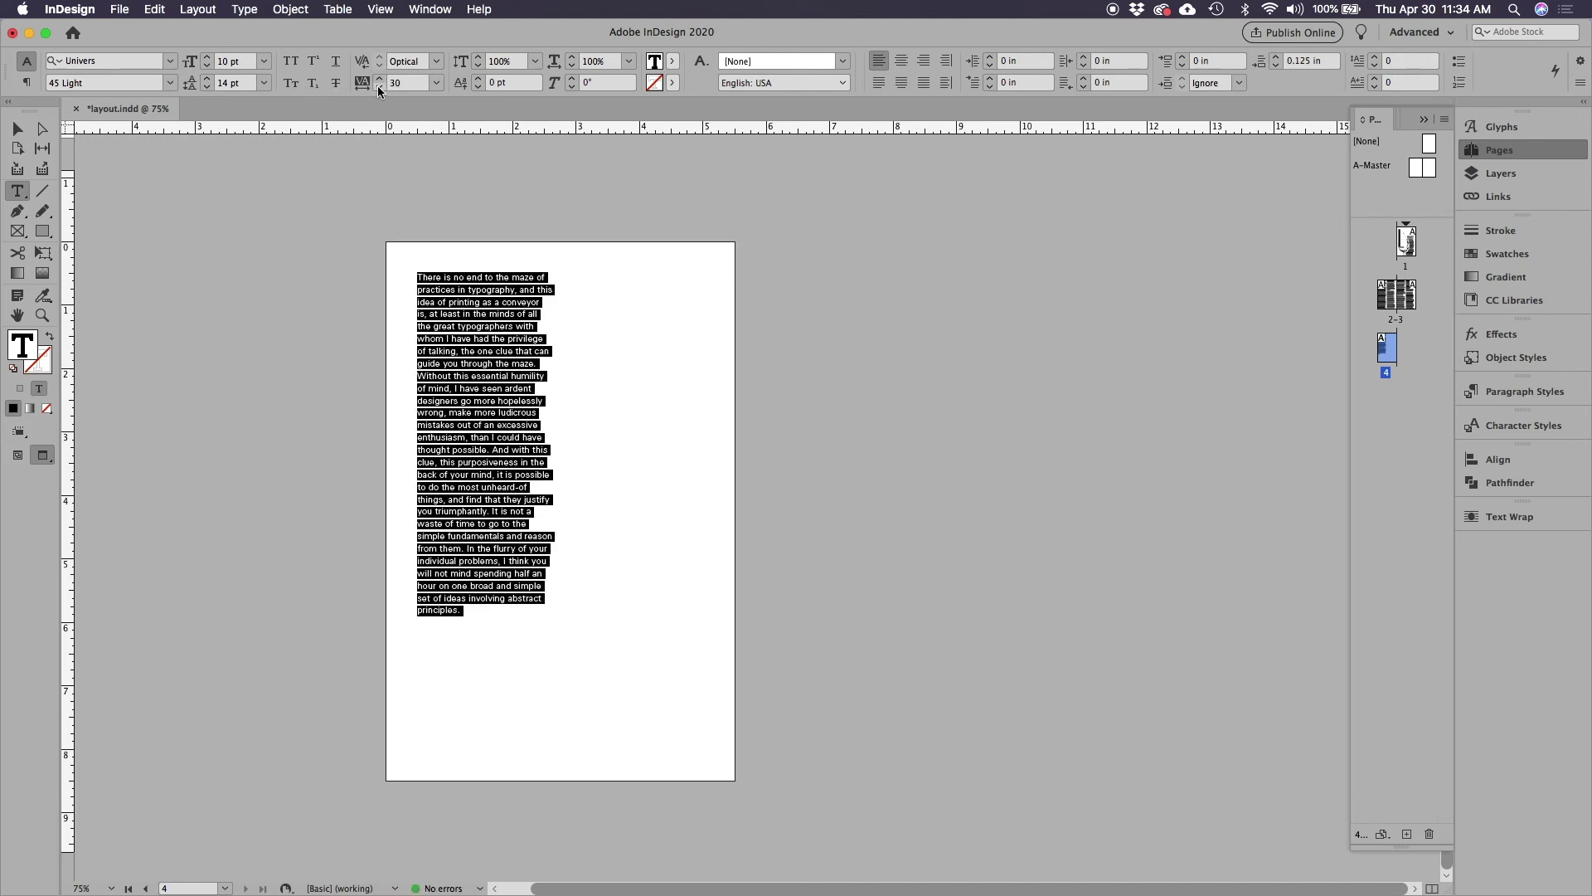
pyautogui.click(378, 86)
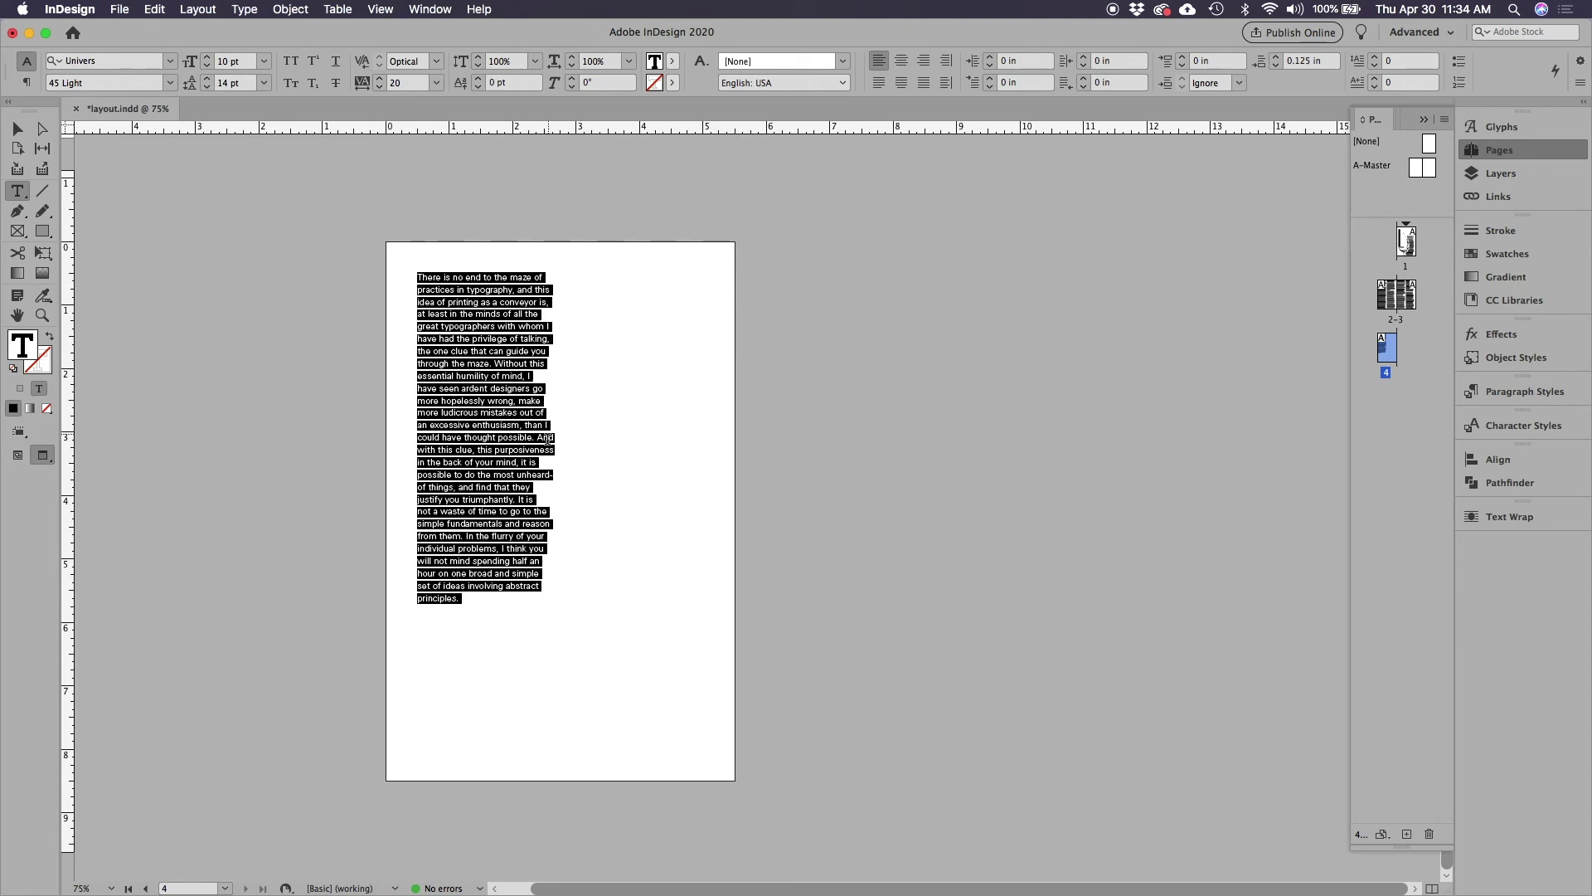
# - Try a forced line break before "And with this clue" in the page 4 paragraph, and remove it again
pyautogui.click(549, 441)
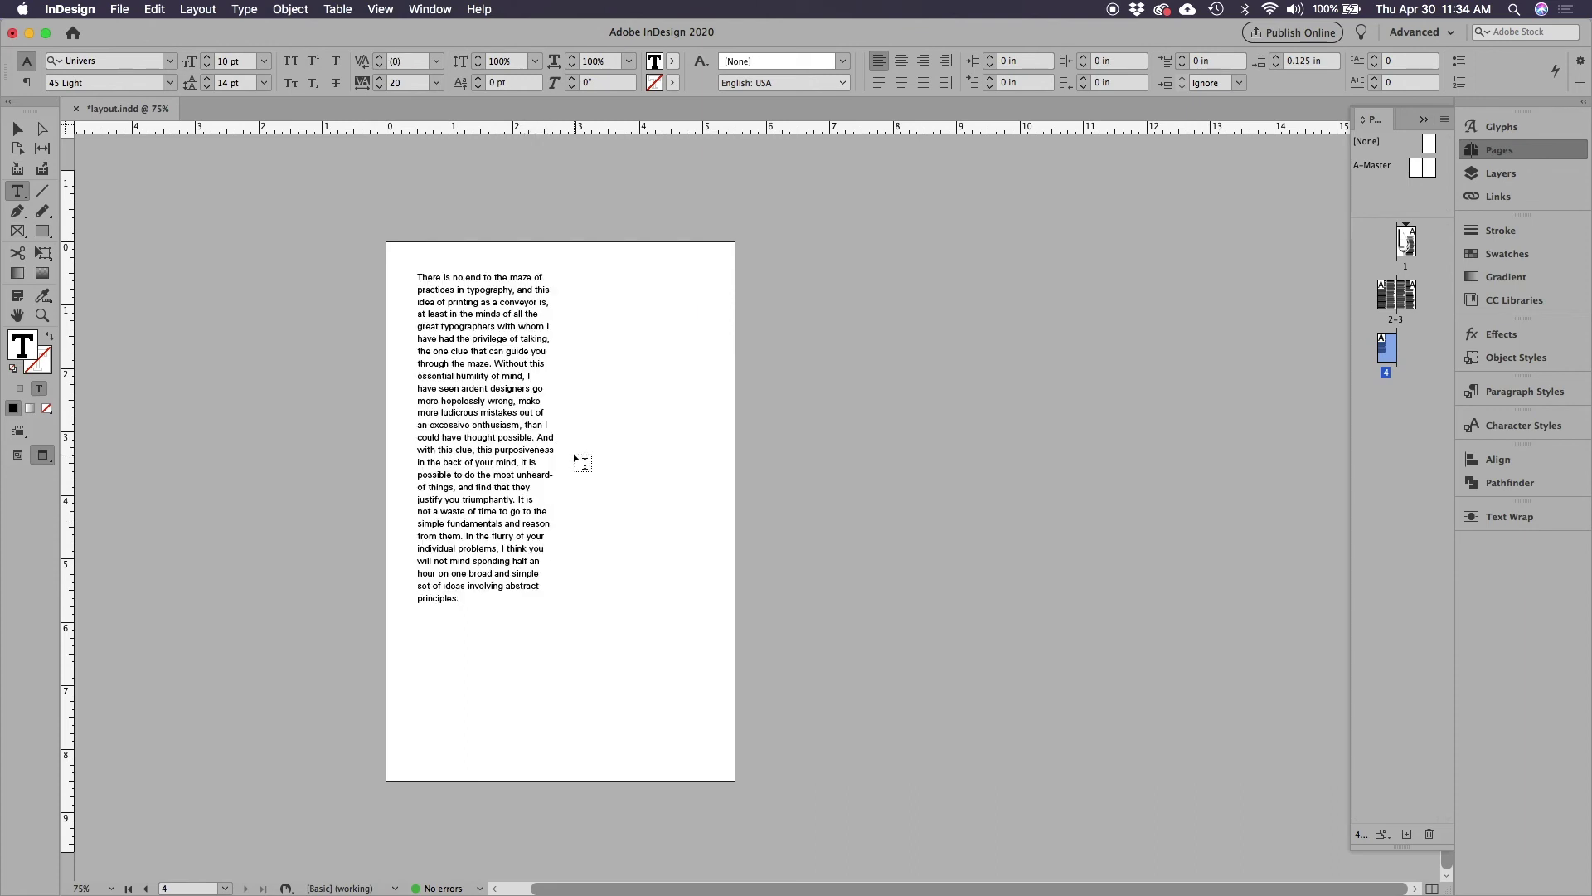
pyautogui.click(246, 10)
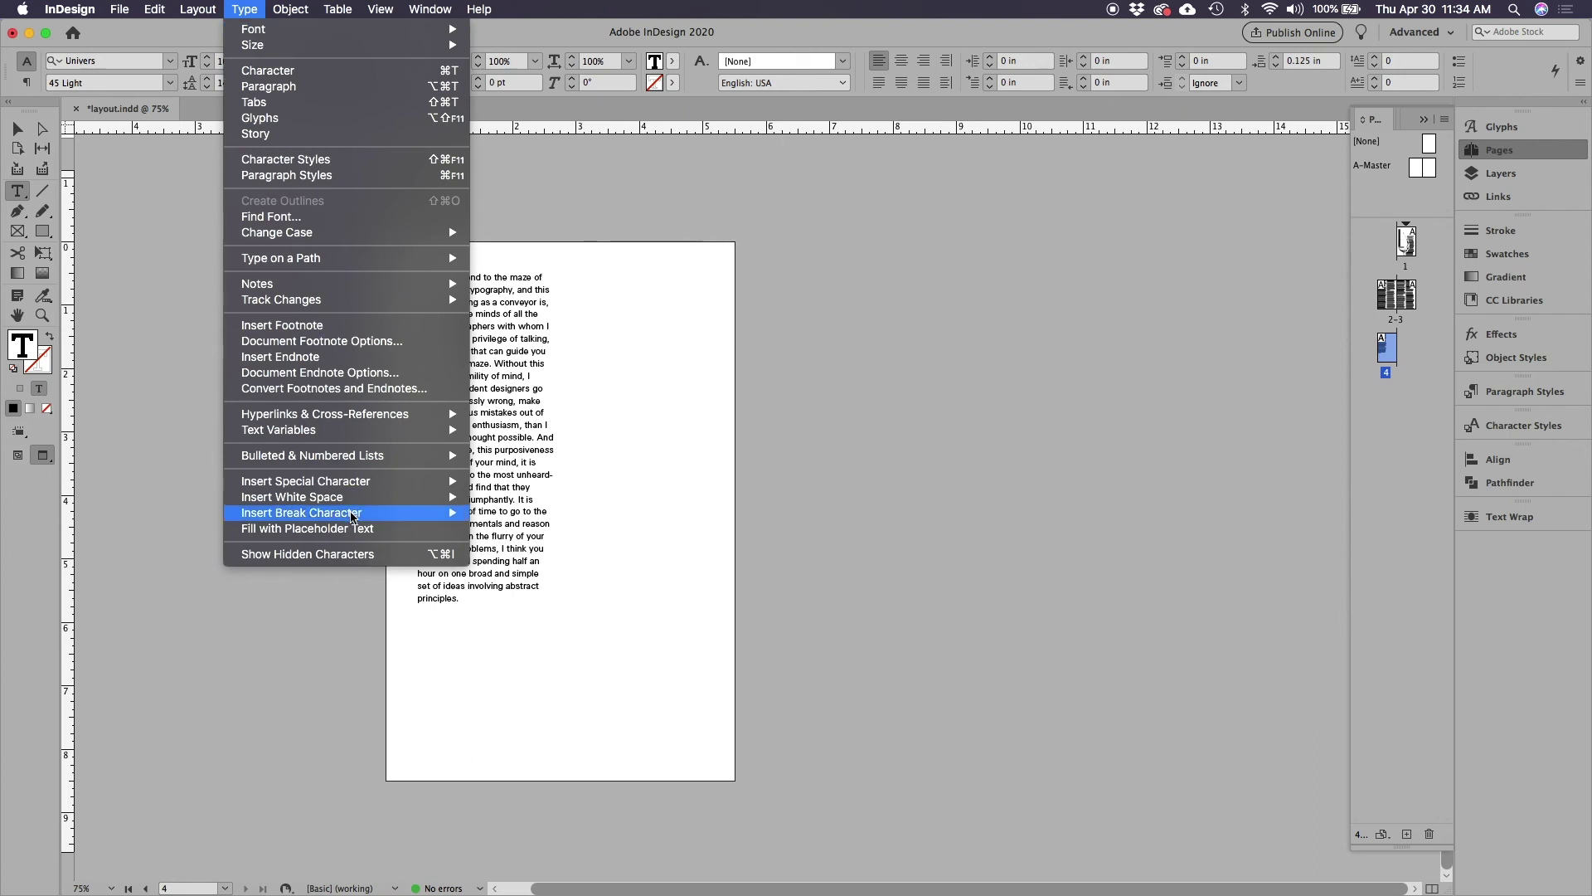
pyautogui.moveTo(355, 519)
pyautogui.moveTo(363, 486)
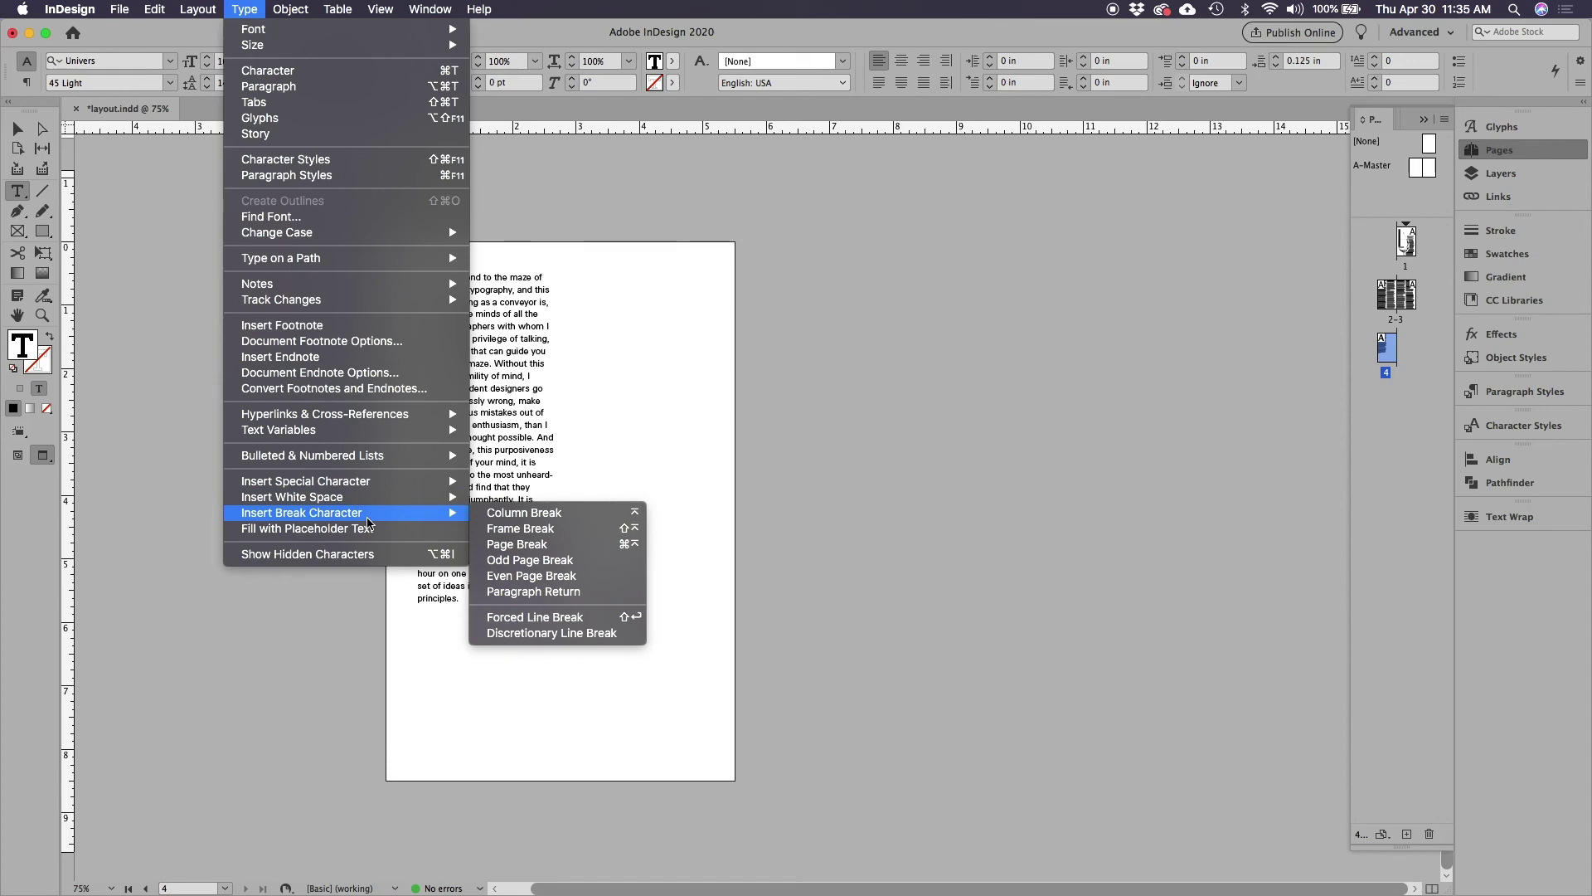
pyautogui.click(522, 618)
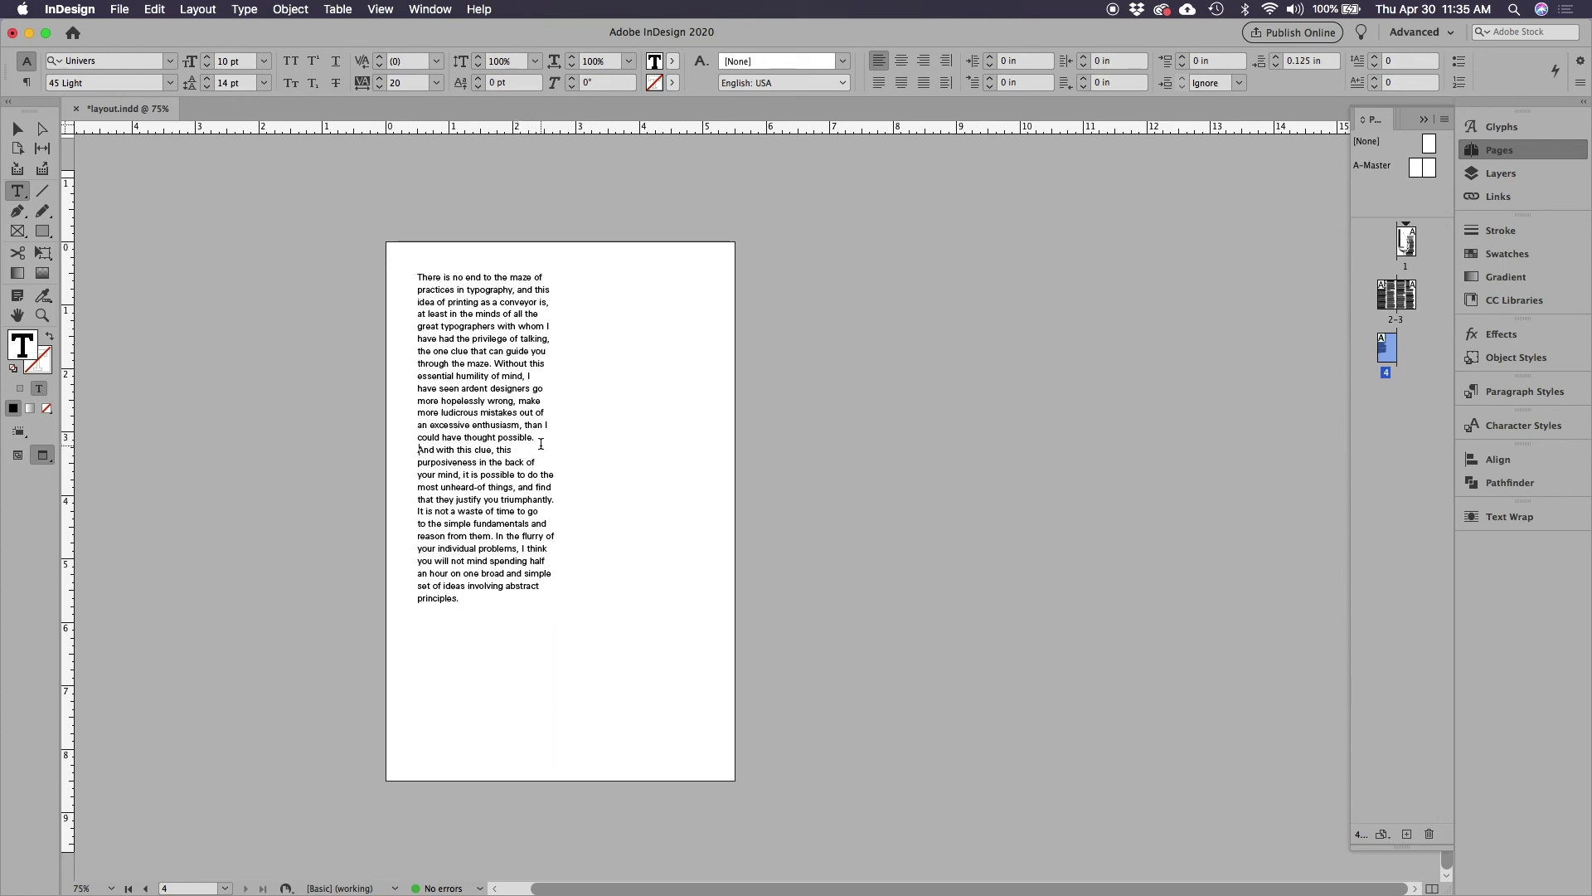
pyautogui.press('BackSpace')
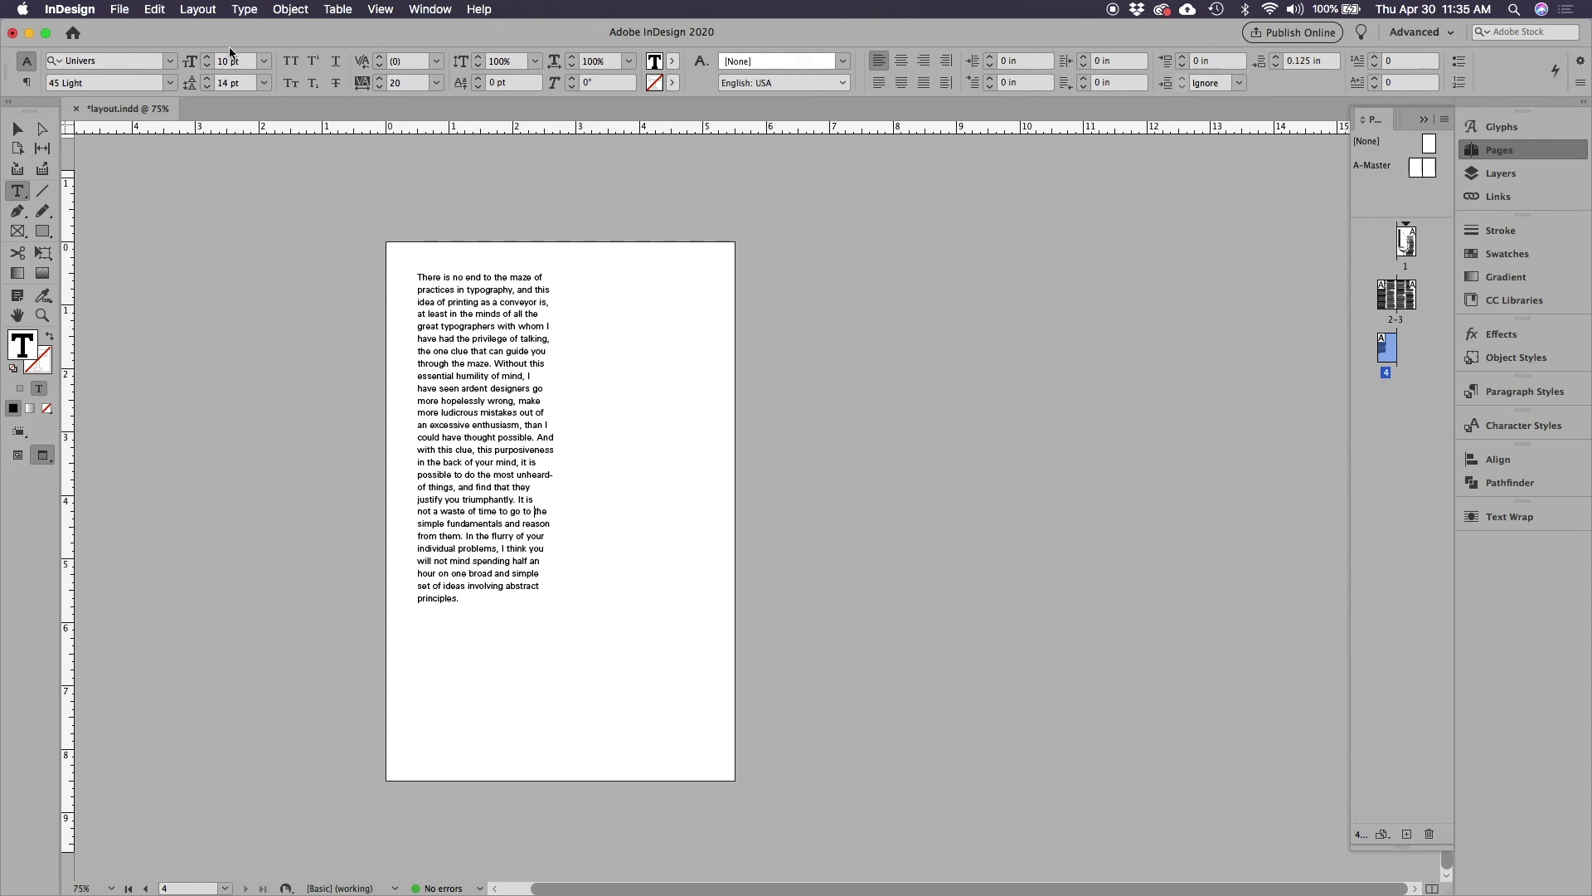
# - Insert forced line breaks before "the simple fundamentals" and before "of your individual problems" in the page 4 paragraph, and deselect the frame
pyautogui.click(280, 10)
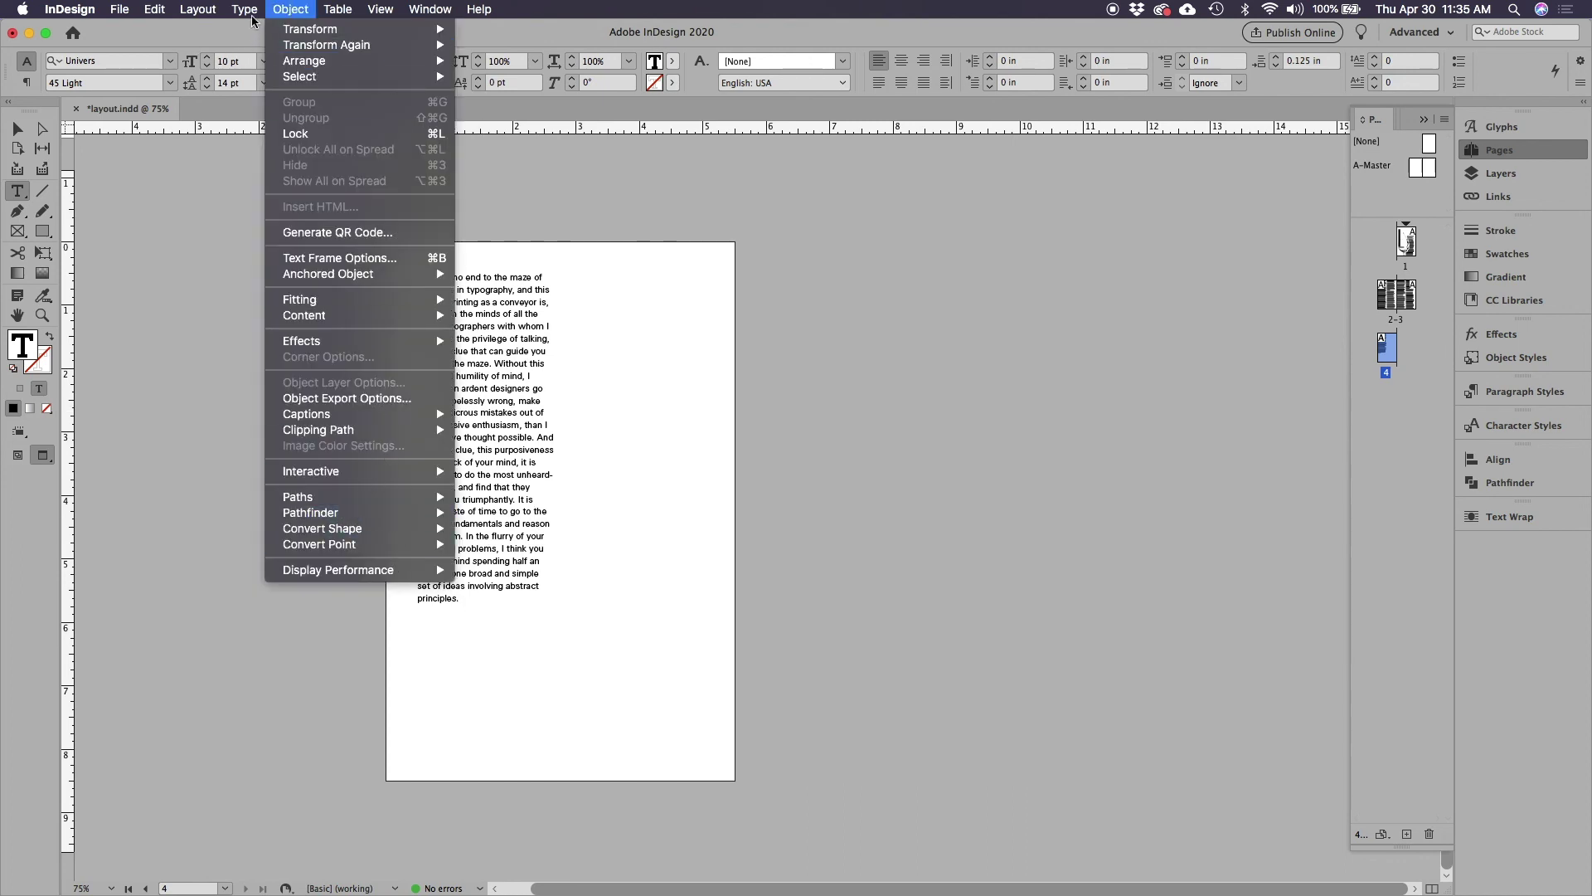
pyautogui.moveTo(247, 12)
pyautogui.moveTo(345, 514)
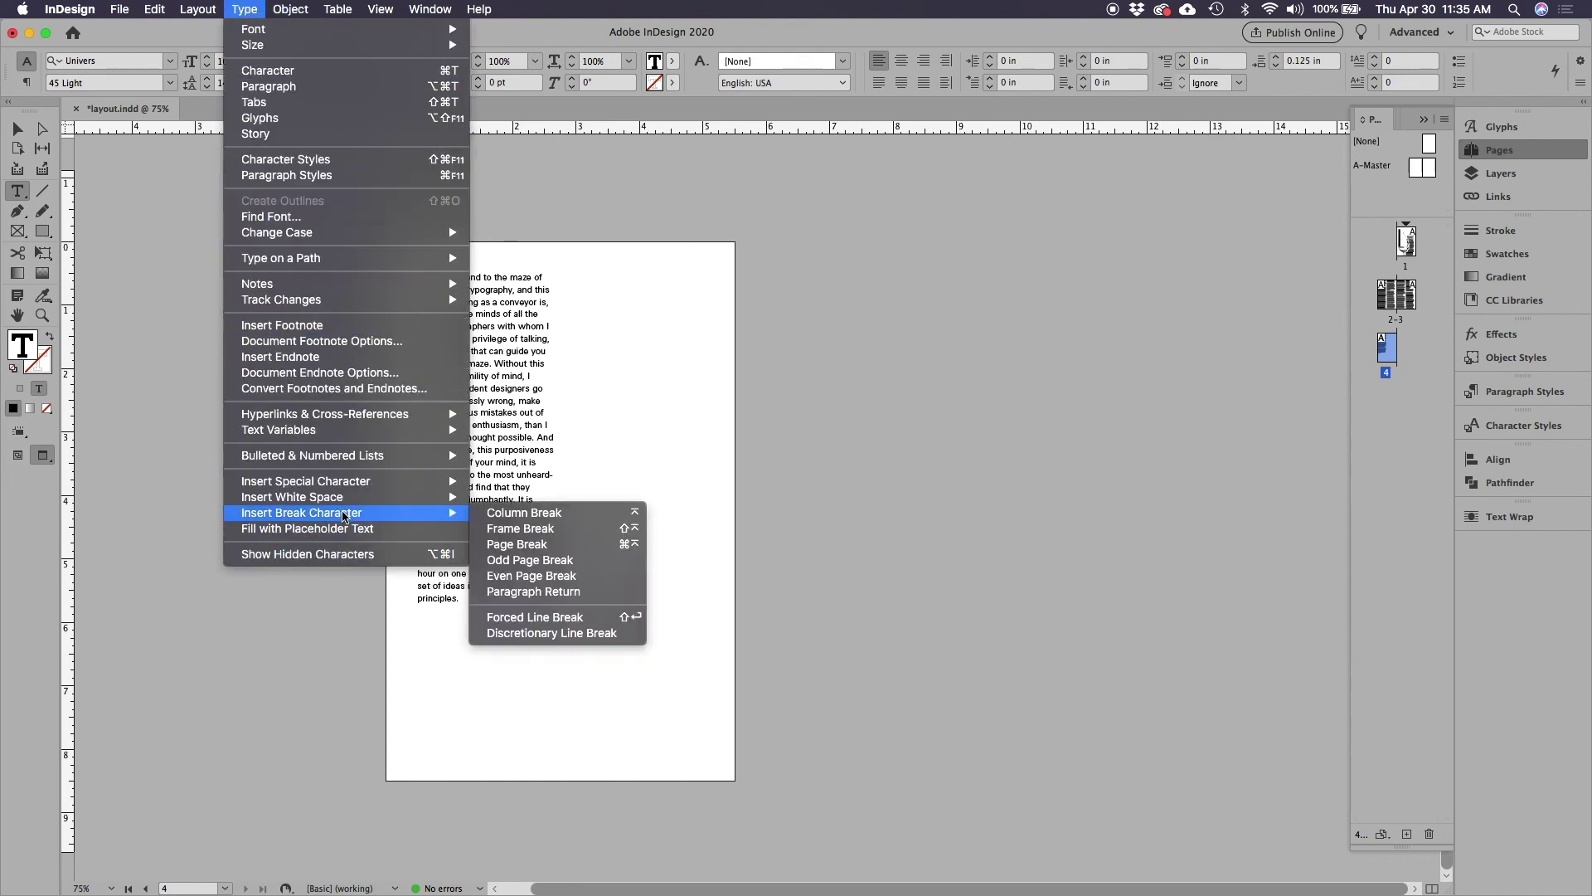
pyautogui.click(505, 617)
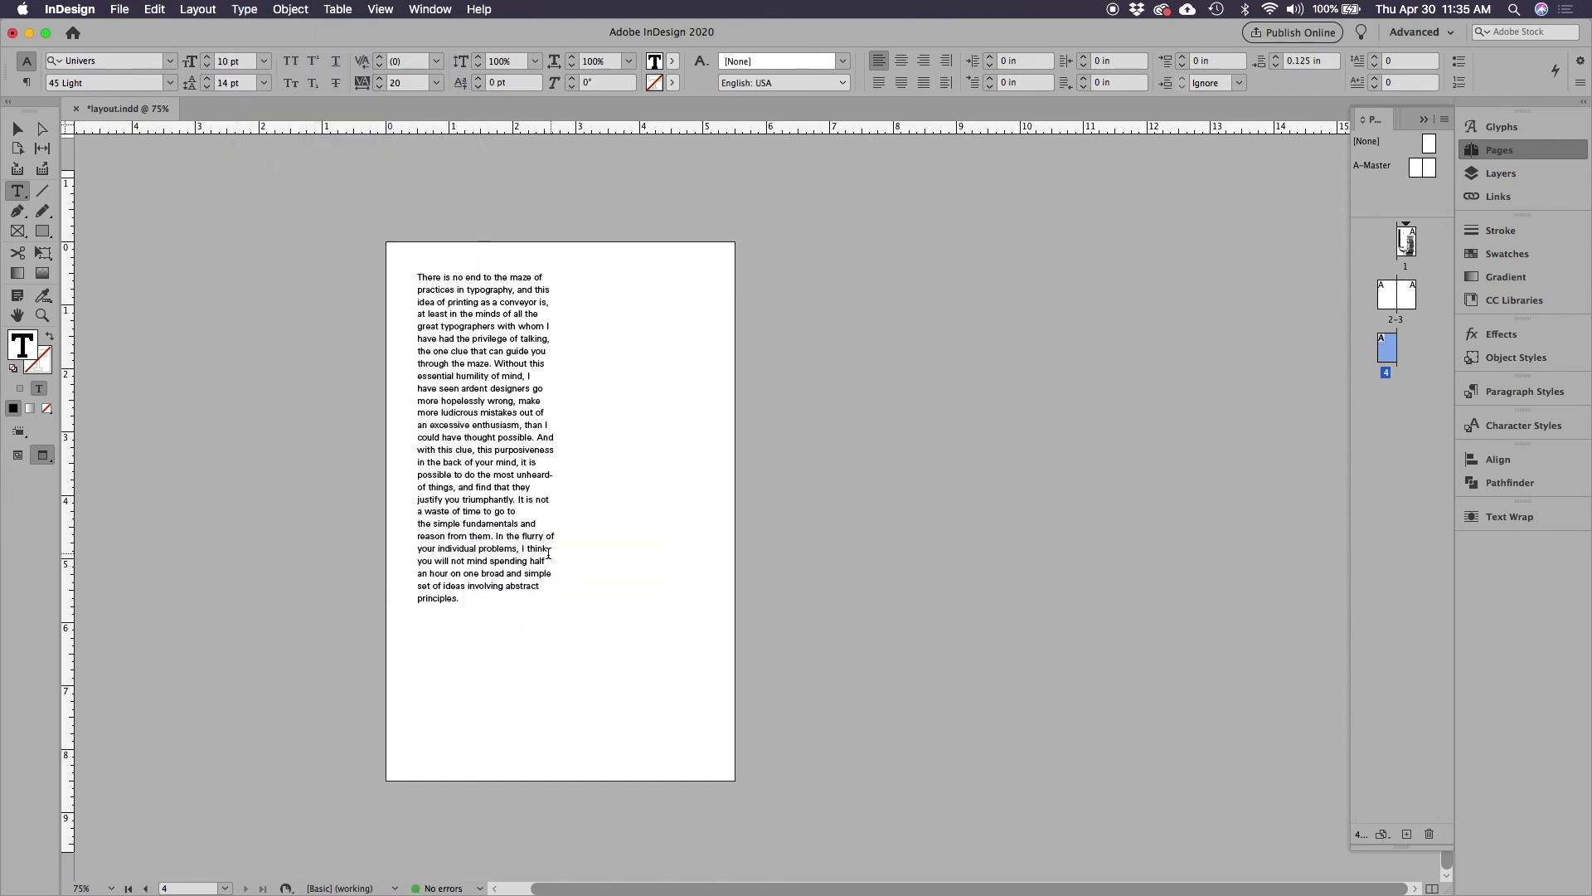
pyautogui.click(245, 10)
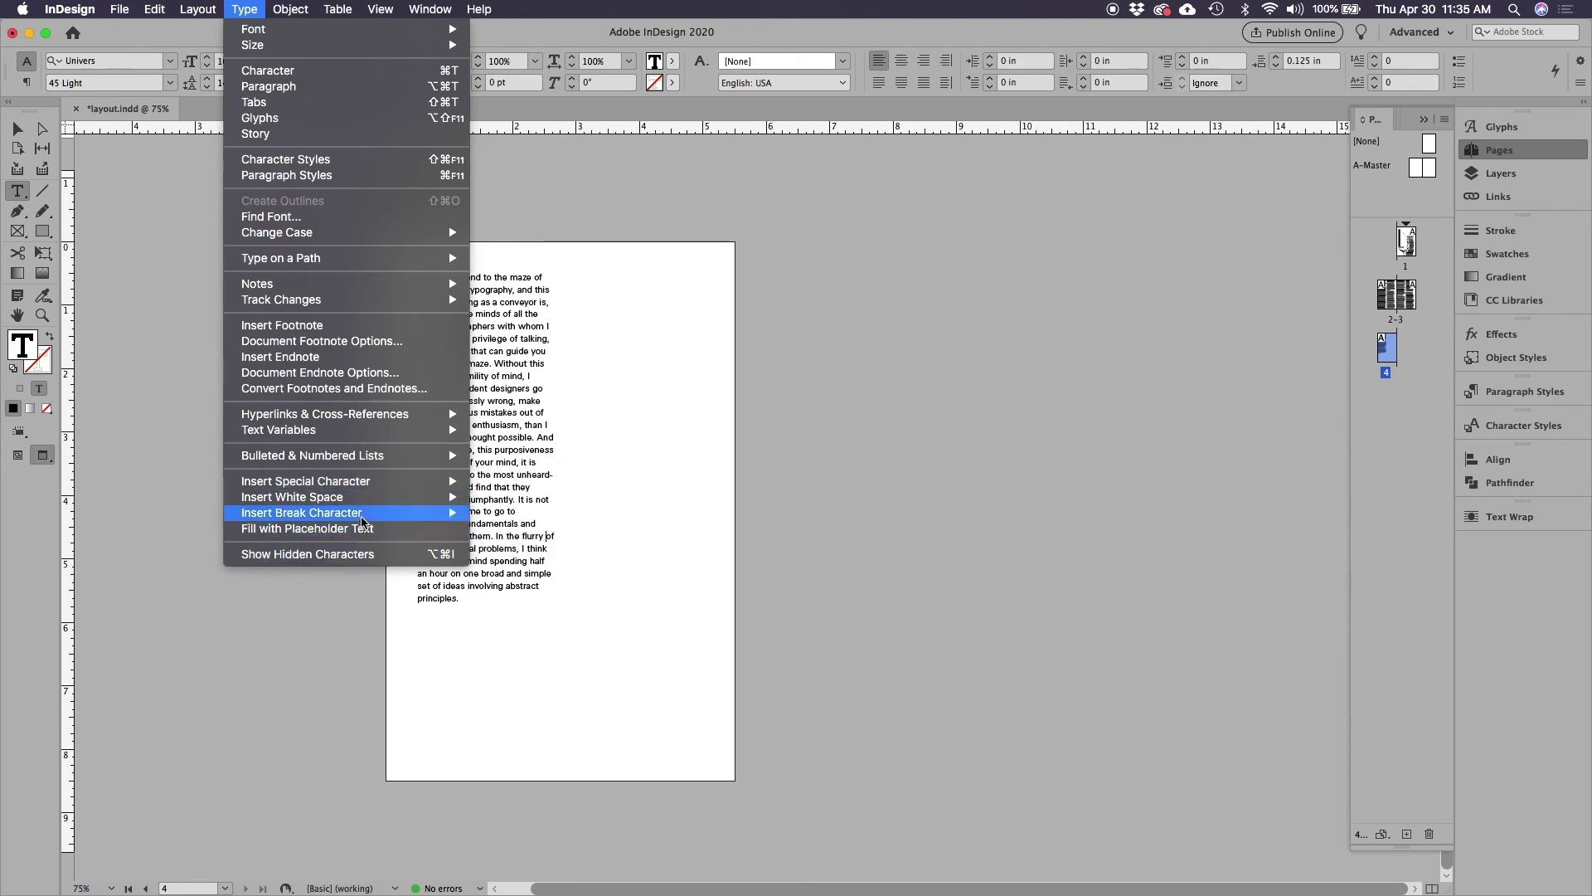
pyautogui.moveTo(363, 520)
pyautogui.click(523, 617)
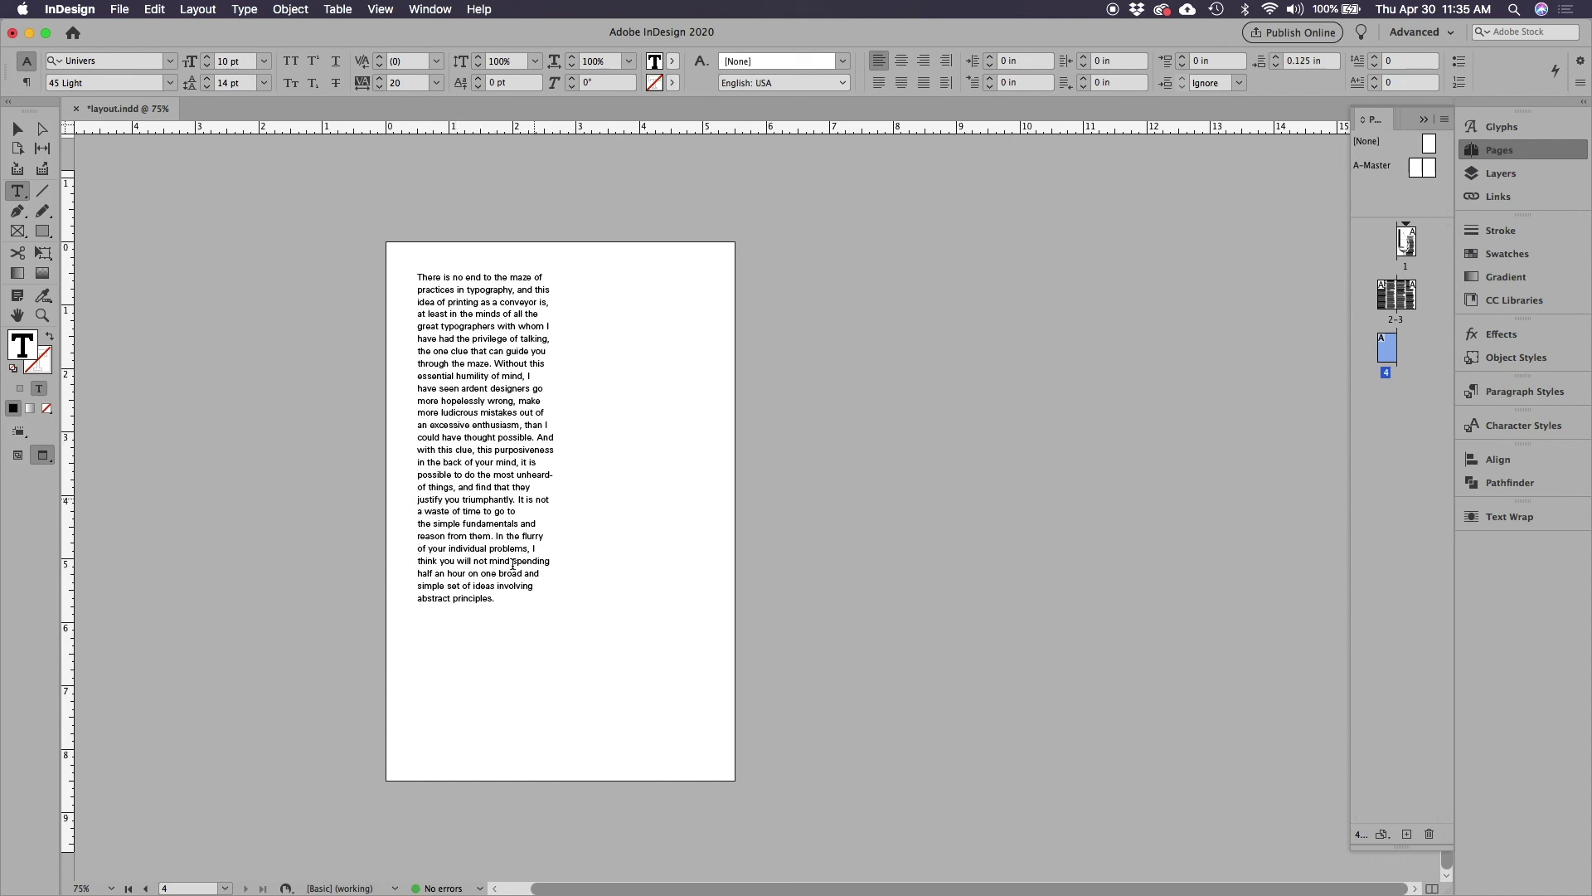
pyautogui.press('Escape')
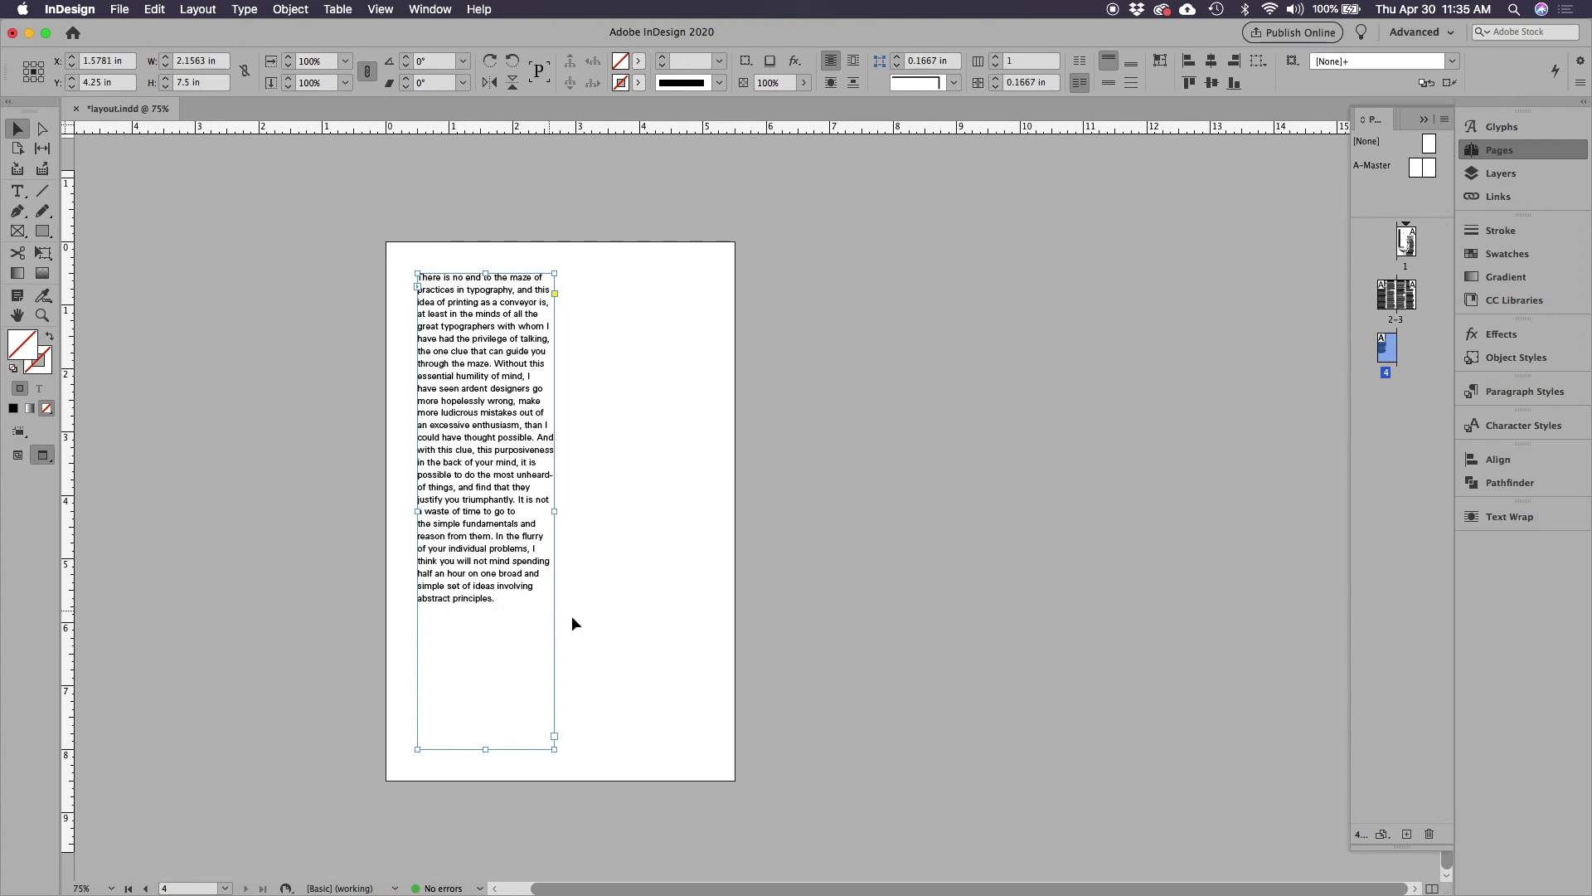
pyautogui.click(614, 627)
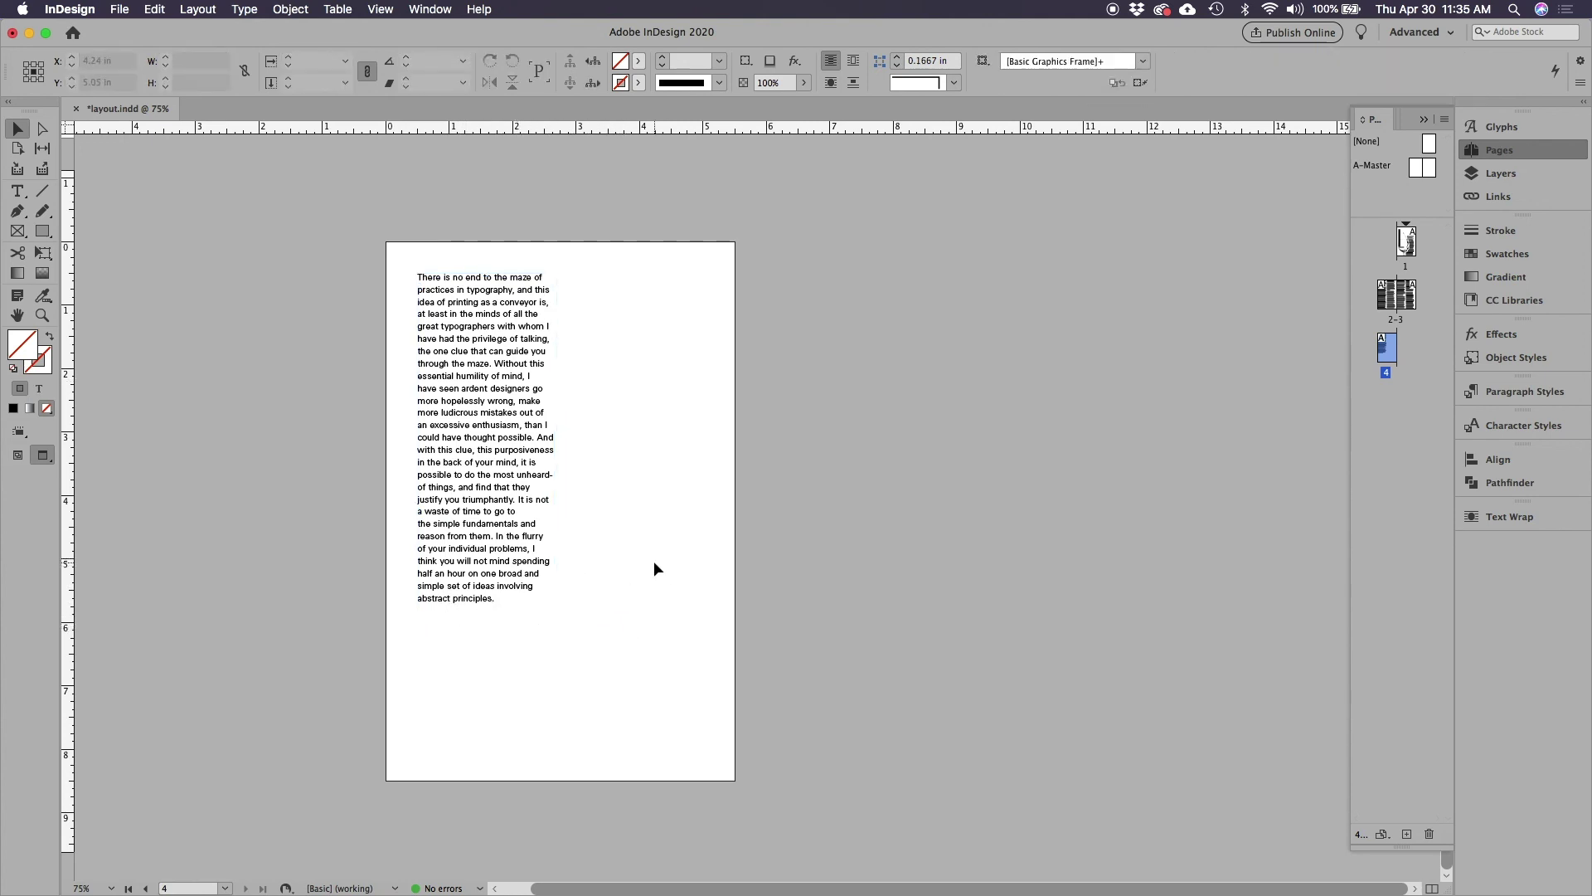
# - Leave the preview mode to show guides and frame edges, and go to the spread of pages 2 and 3
pyautogui.press('w')
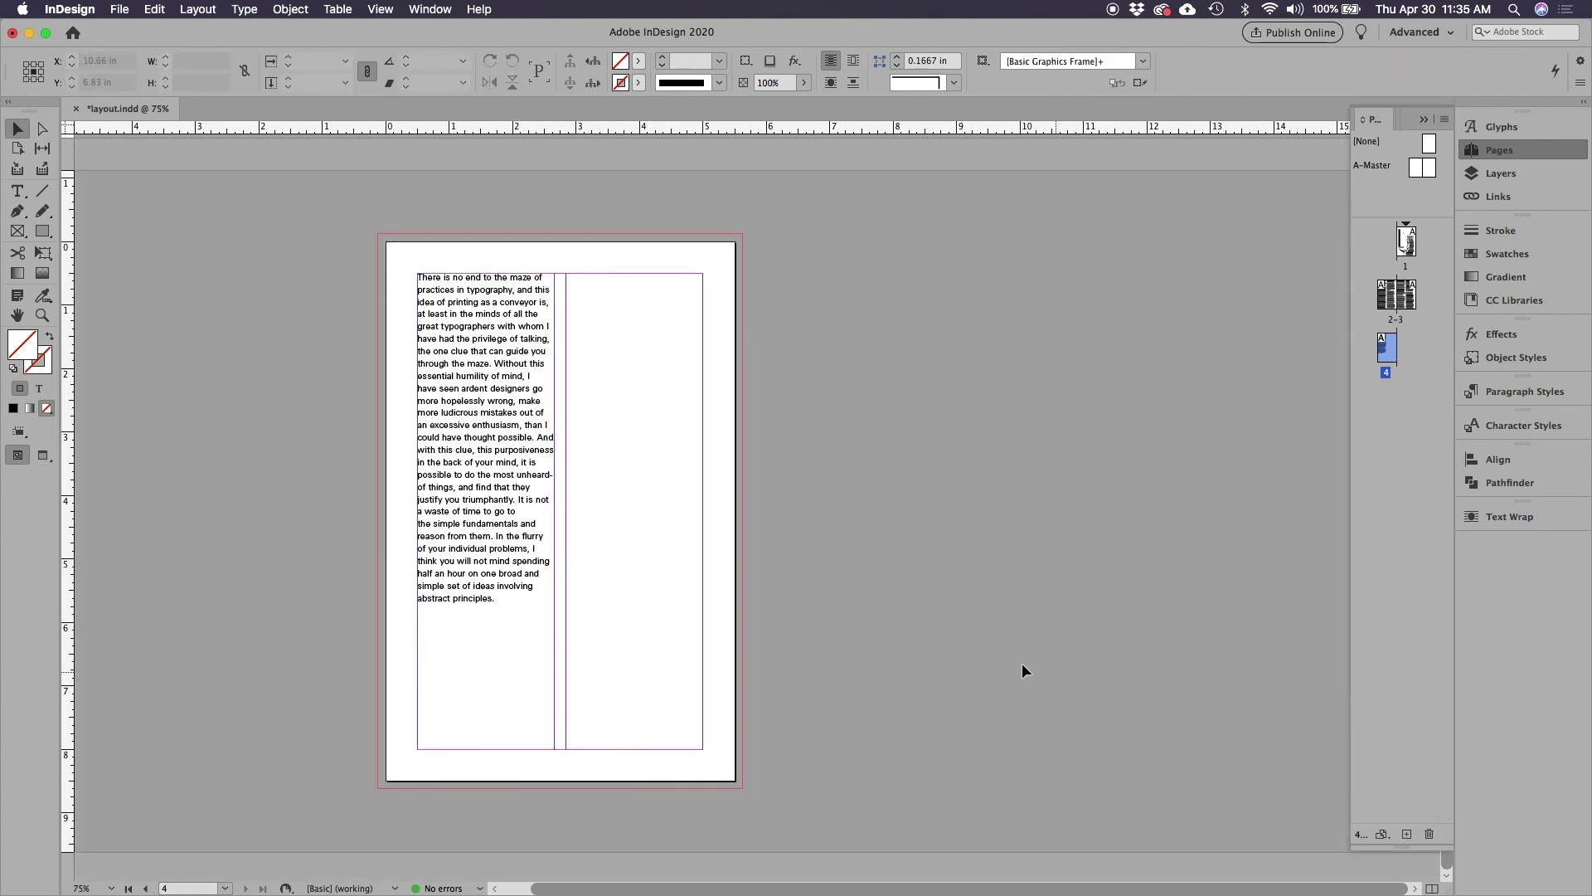
pyautogui.scroll(15, 1020, 663)
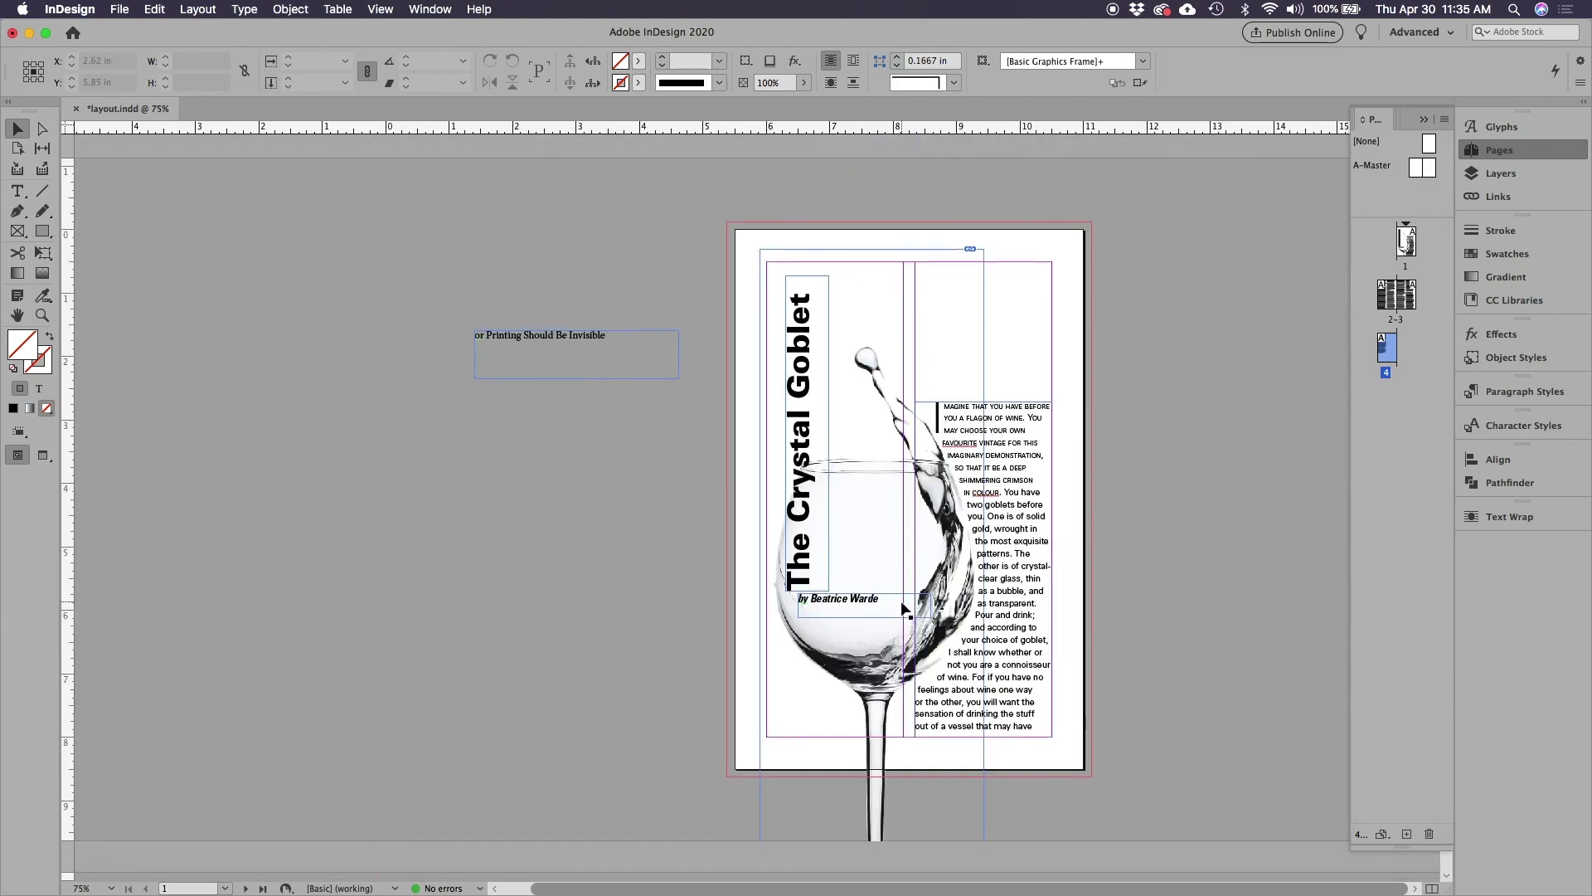
pyautogui.scroll(-10, 902, 600)
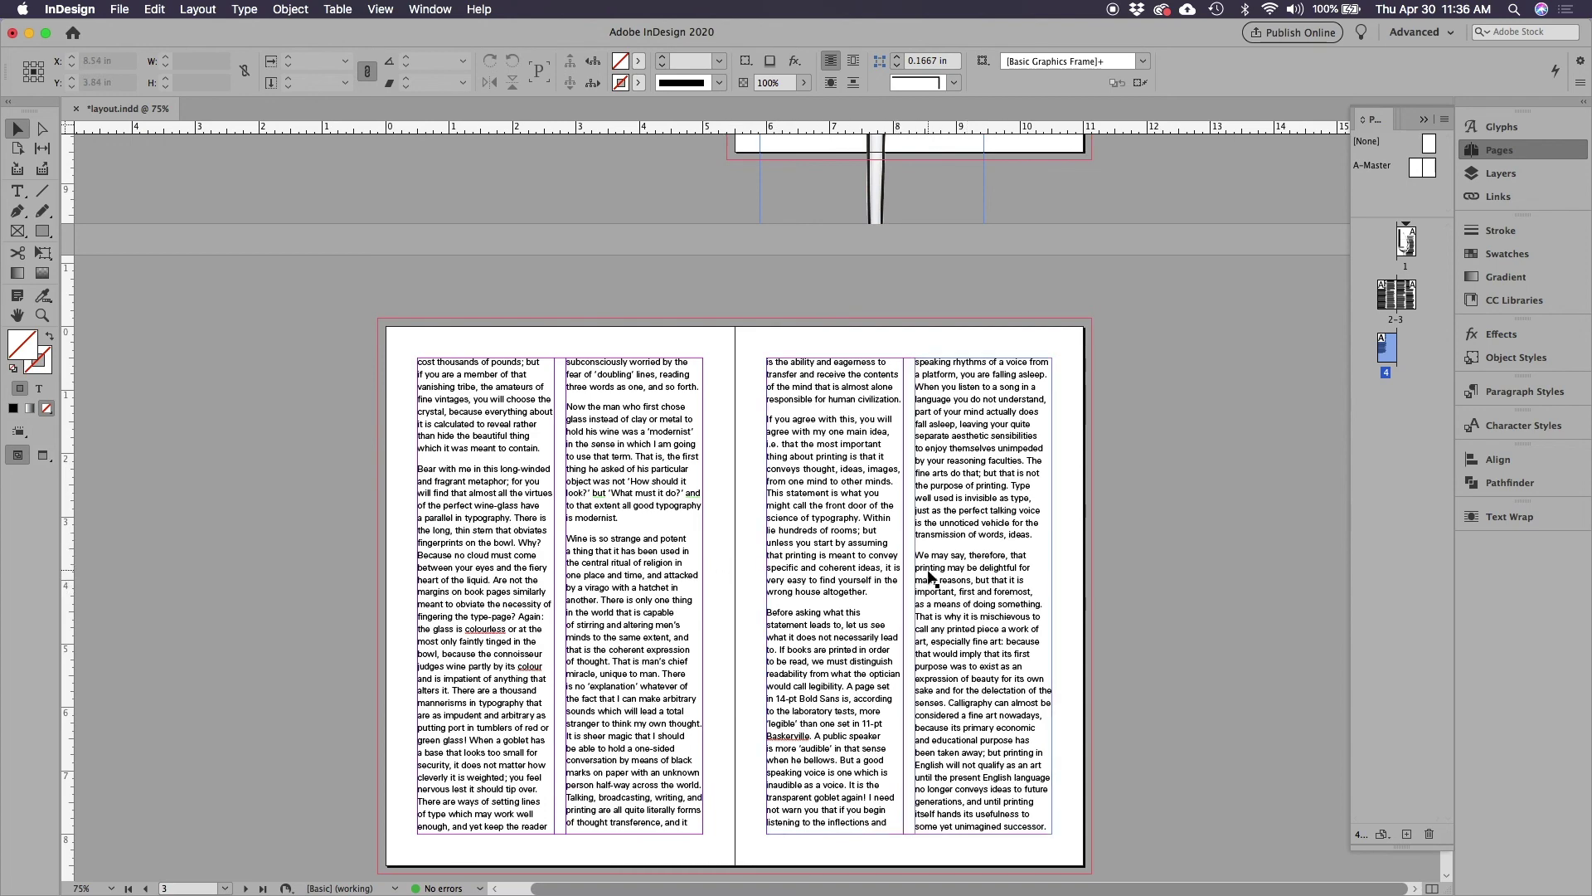
pyautogui.scroll(-5, 808, 583)
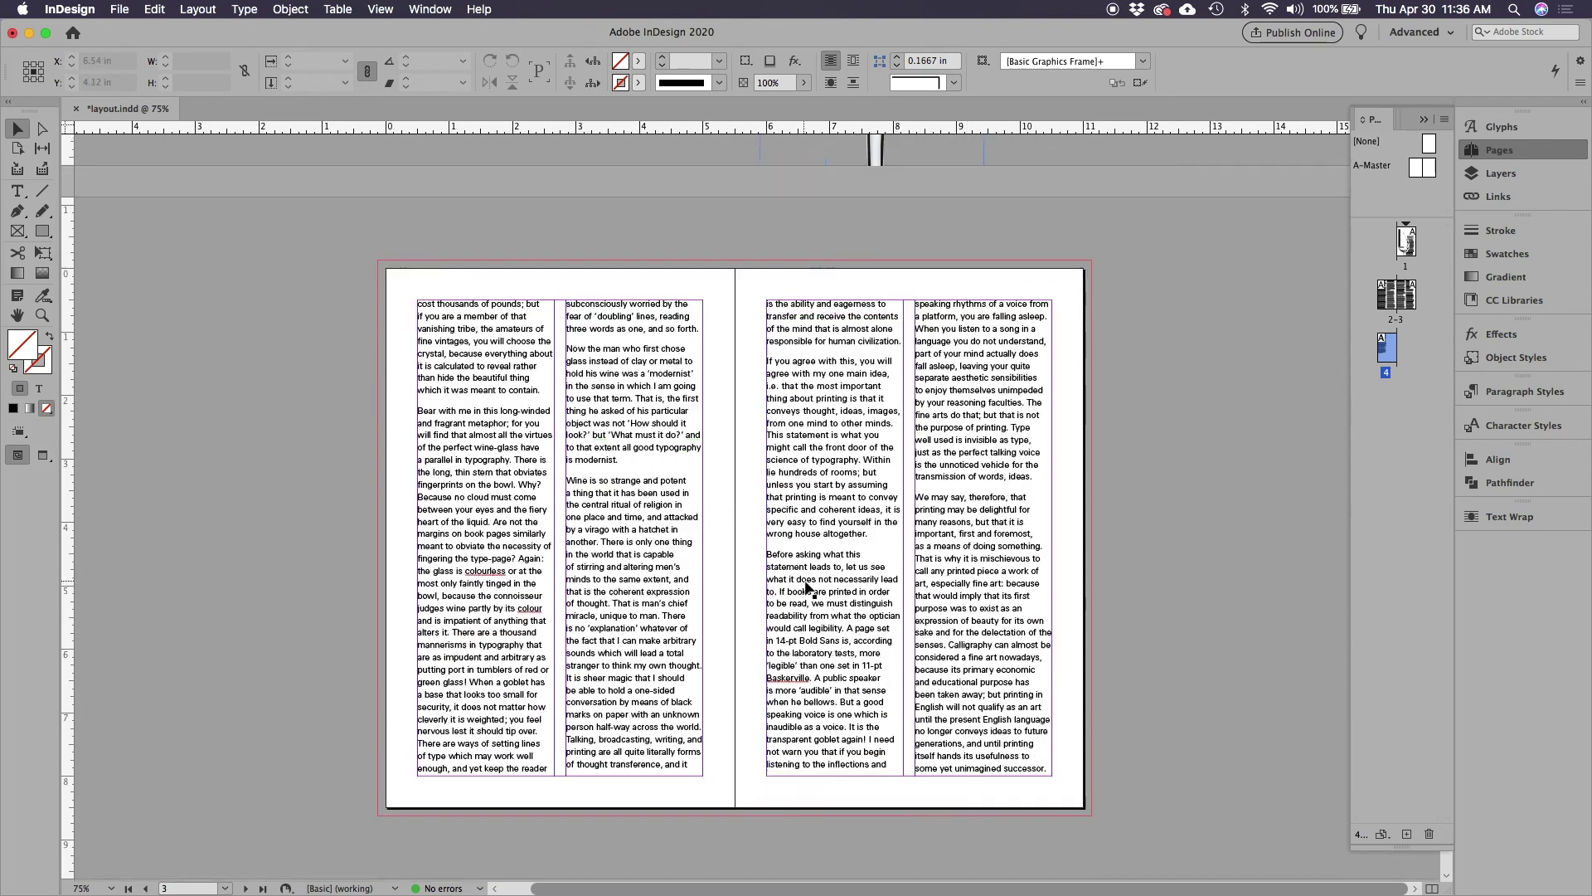
pyautogui.scroll(6, 808, 583)
pyautogui.scroll(-6, 809, 583)
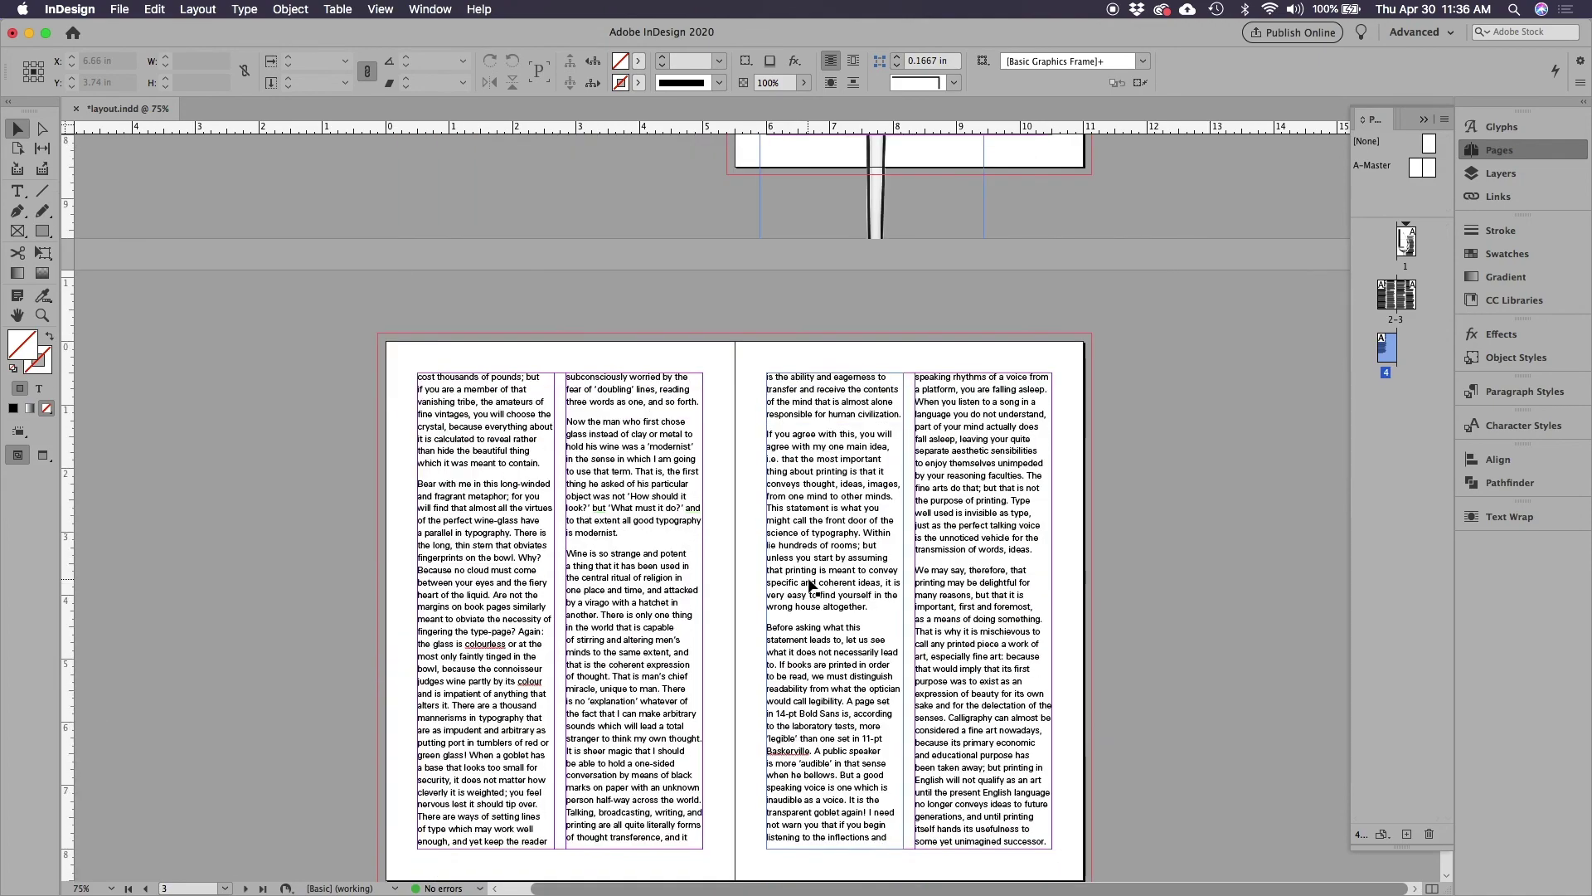
pyautogui.scroll(4, 810, 584)
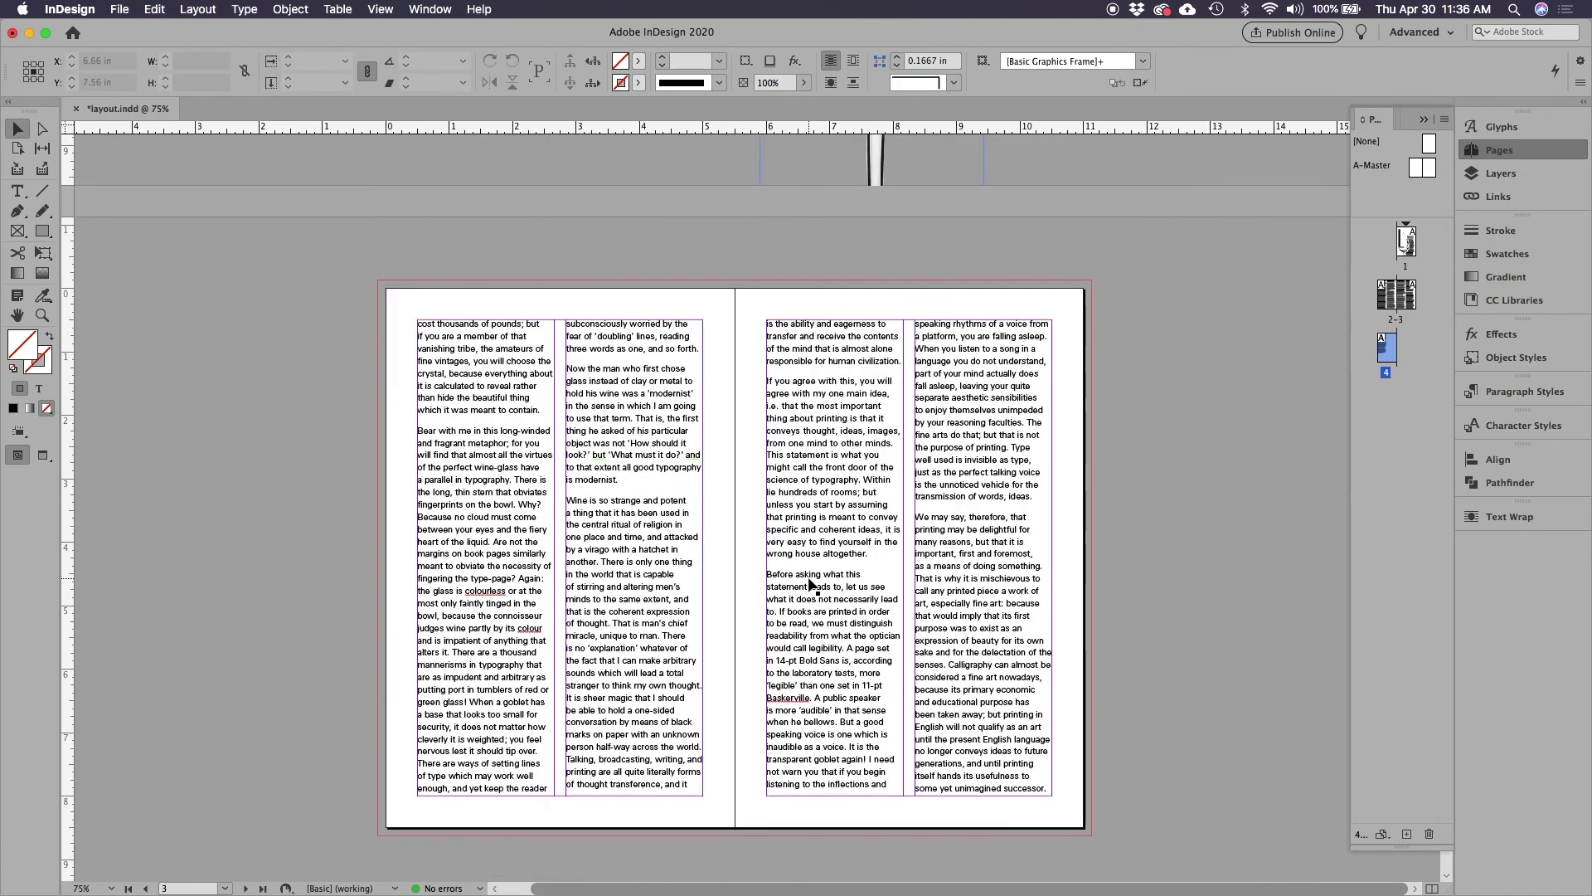
# - Lower the upper edges of both text frames on page 2, making each frame about 4.75 in high
pyautogui.click(662, 443)
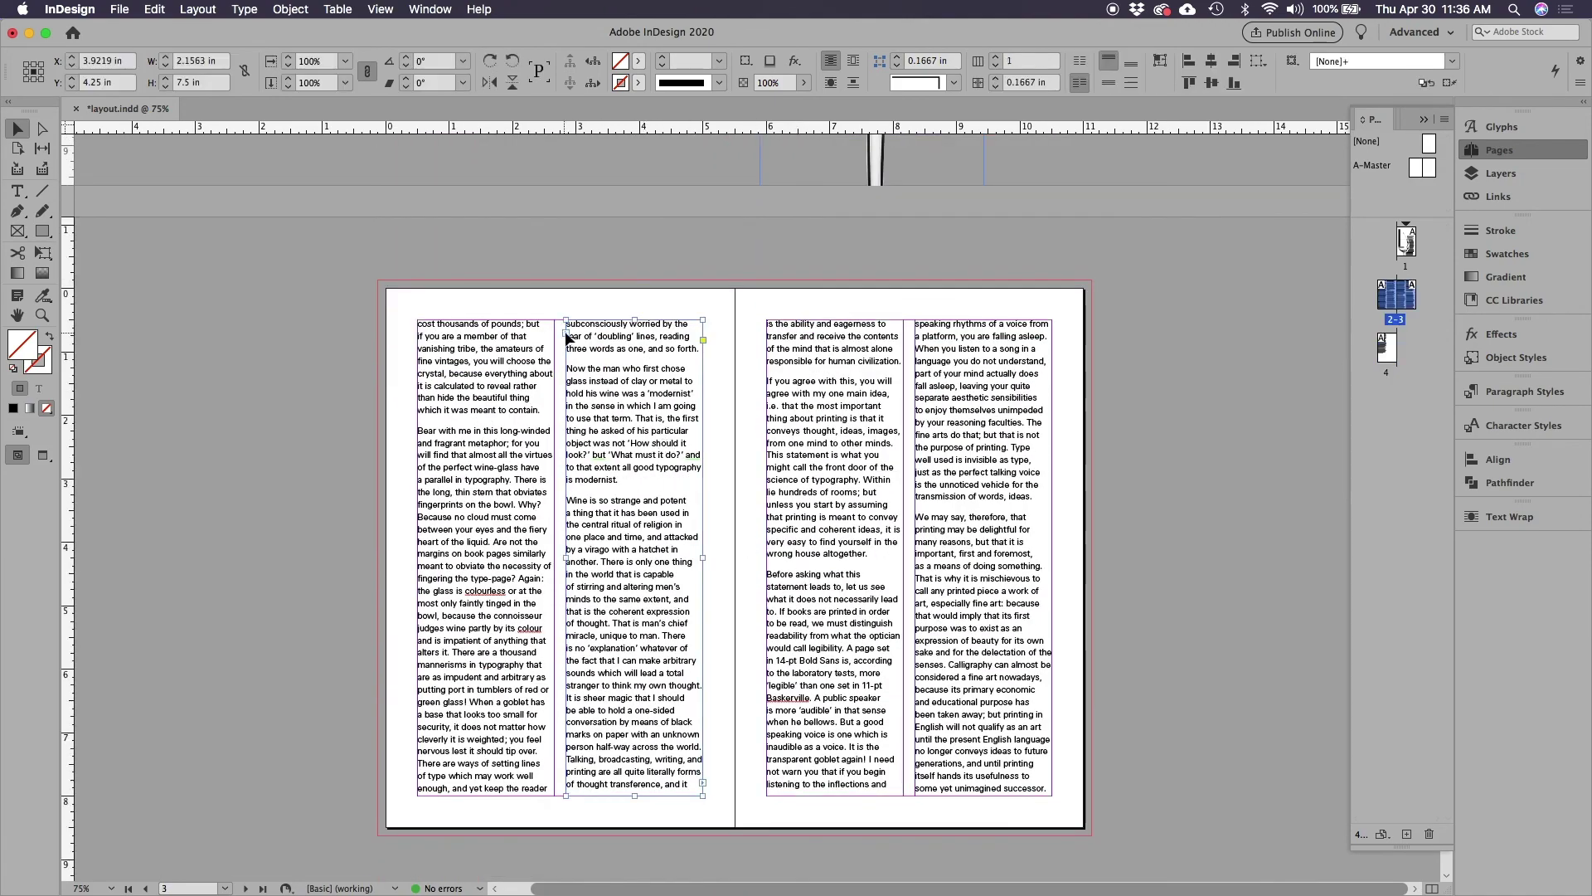
pyautogui.click(479, 325)
pyautogui.moveTo(485, 322); pyautogui.dragTo(489, 496)
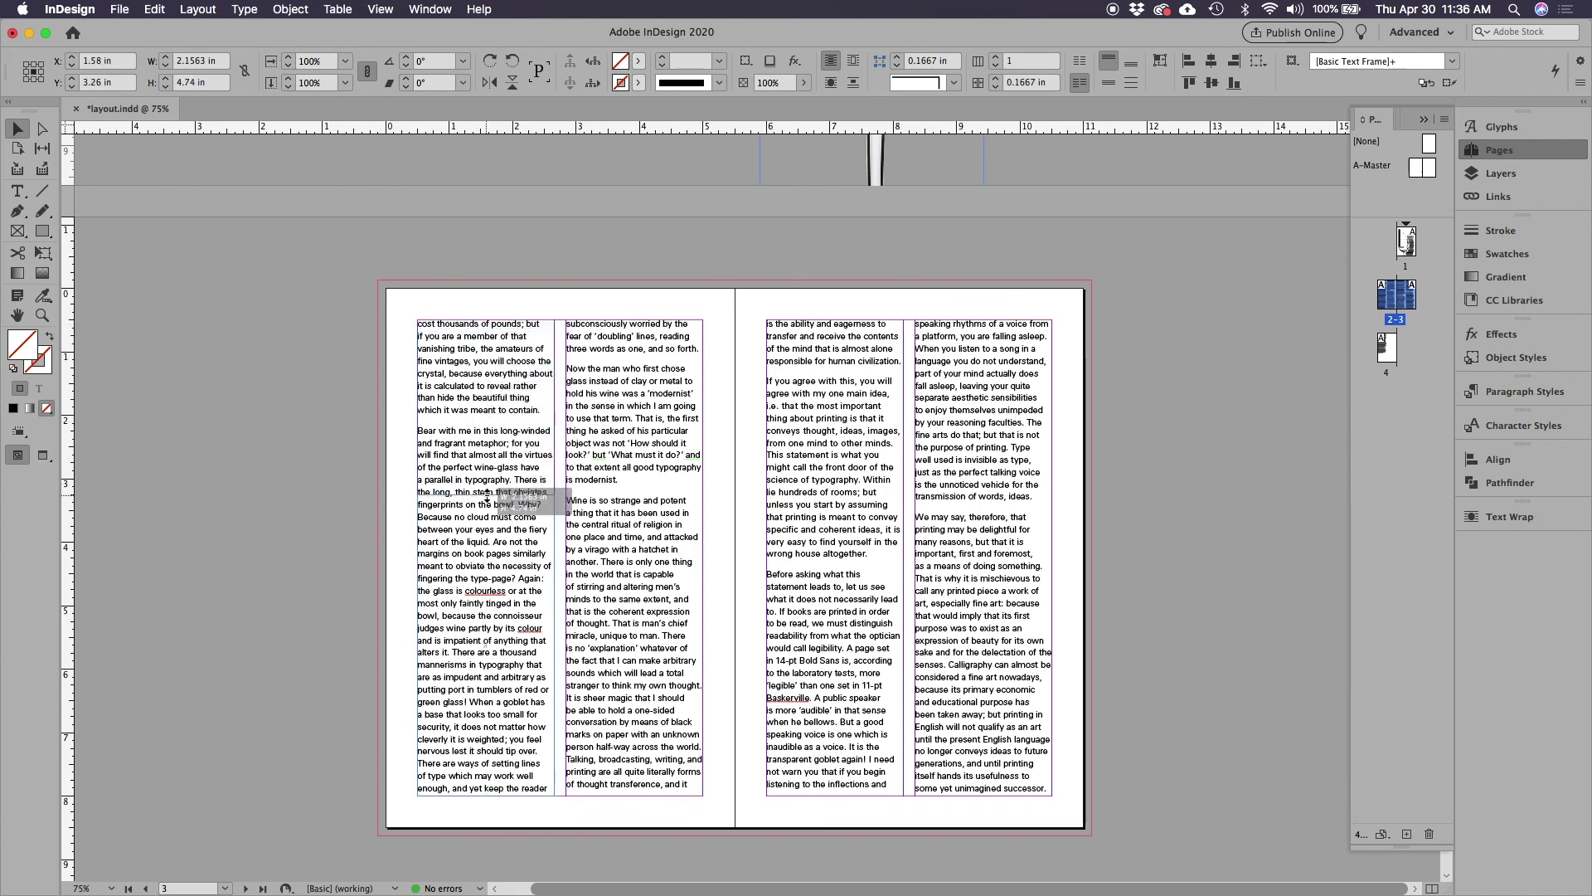
pyautogui.click(633, 323)
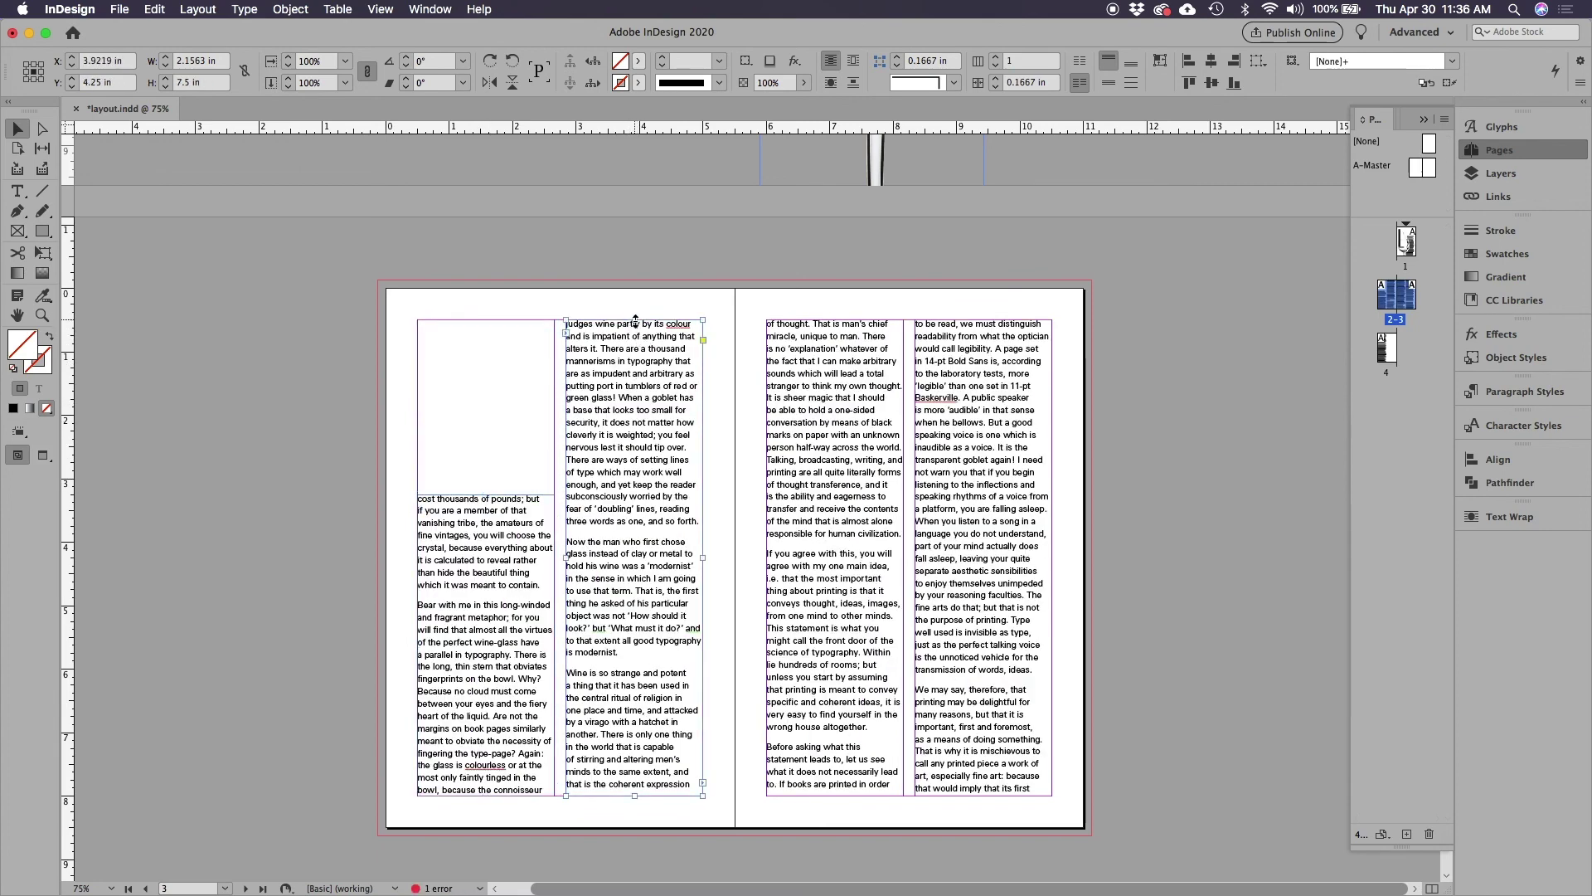
pyautogui.moveTo(633, 322); pyautogui.dragTo(634, 495)
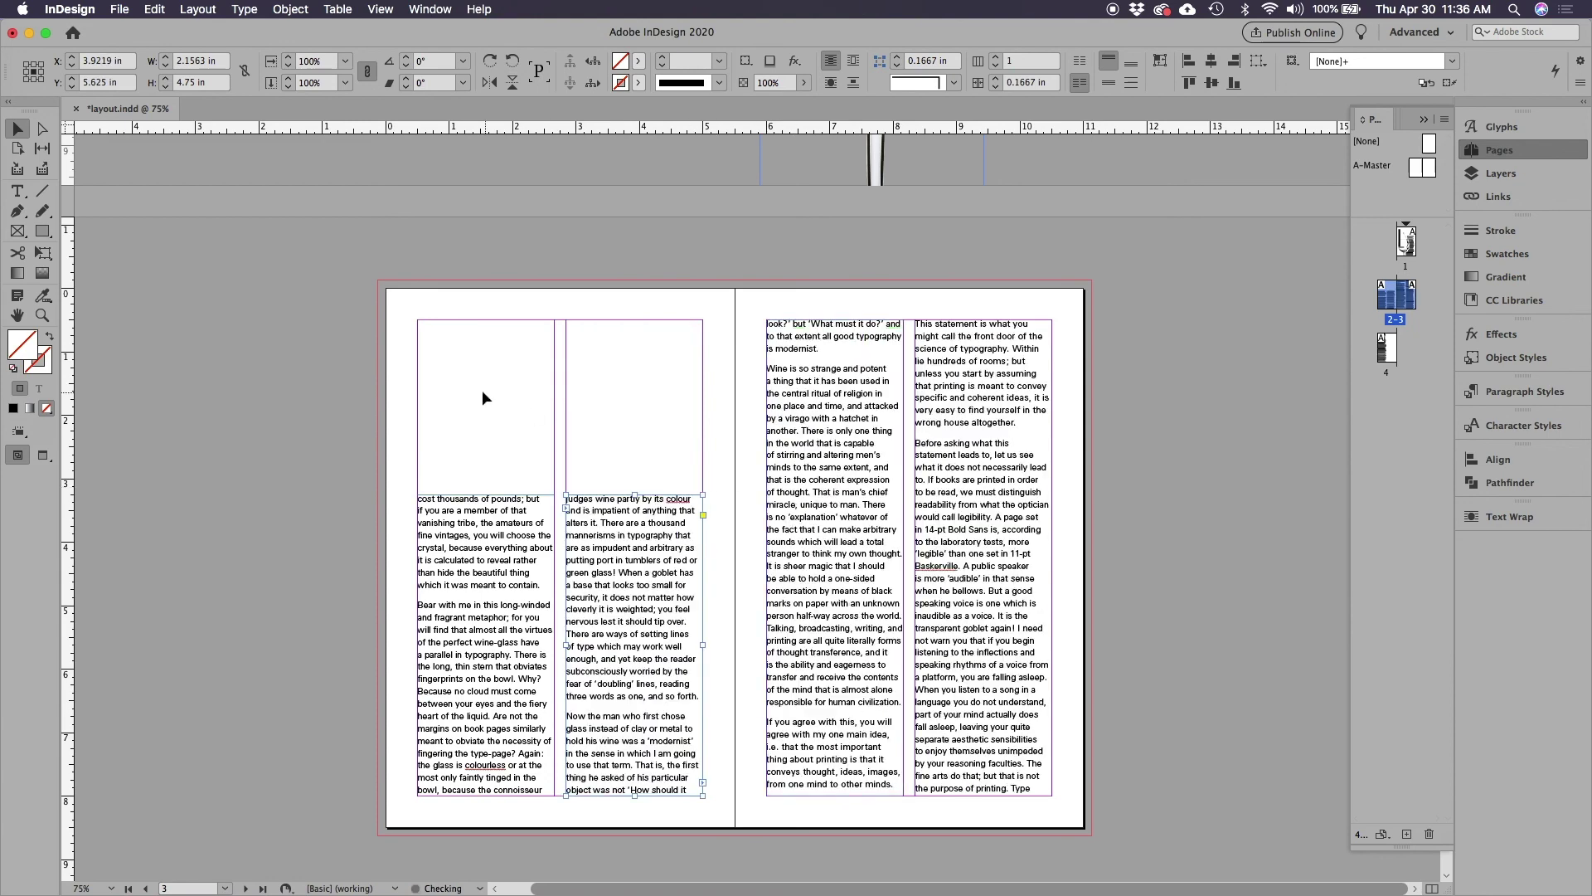
pyautogui.click(634, 259)
# - Flow the overset text from the first column on page 4 into a new threaded frame filling the second column
pyautogui.scroll(-8, 929, 647)
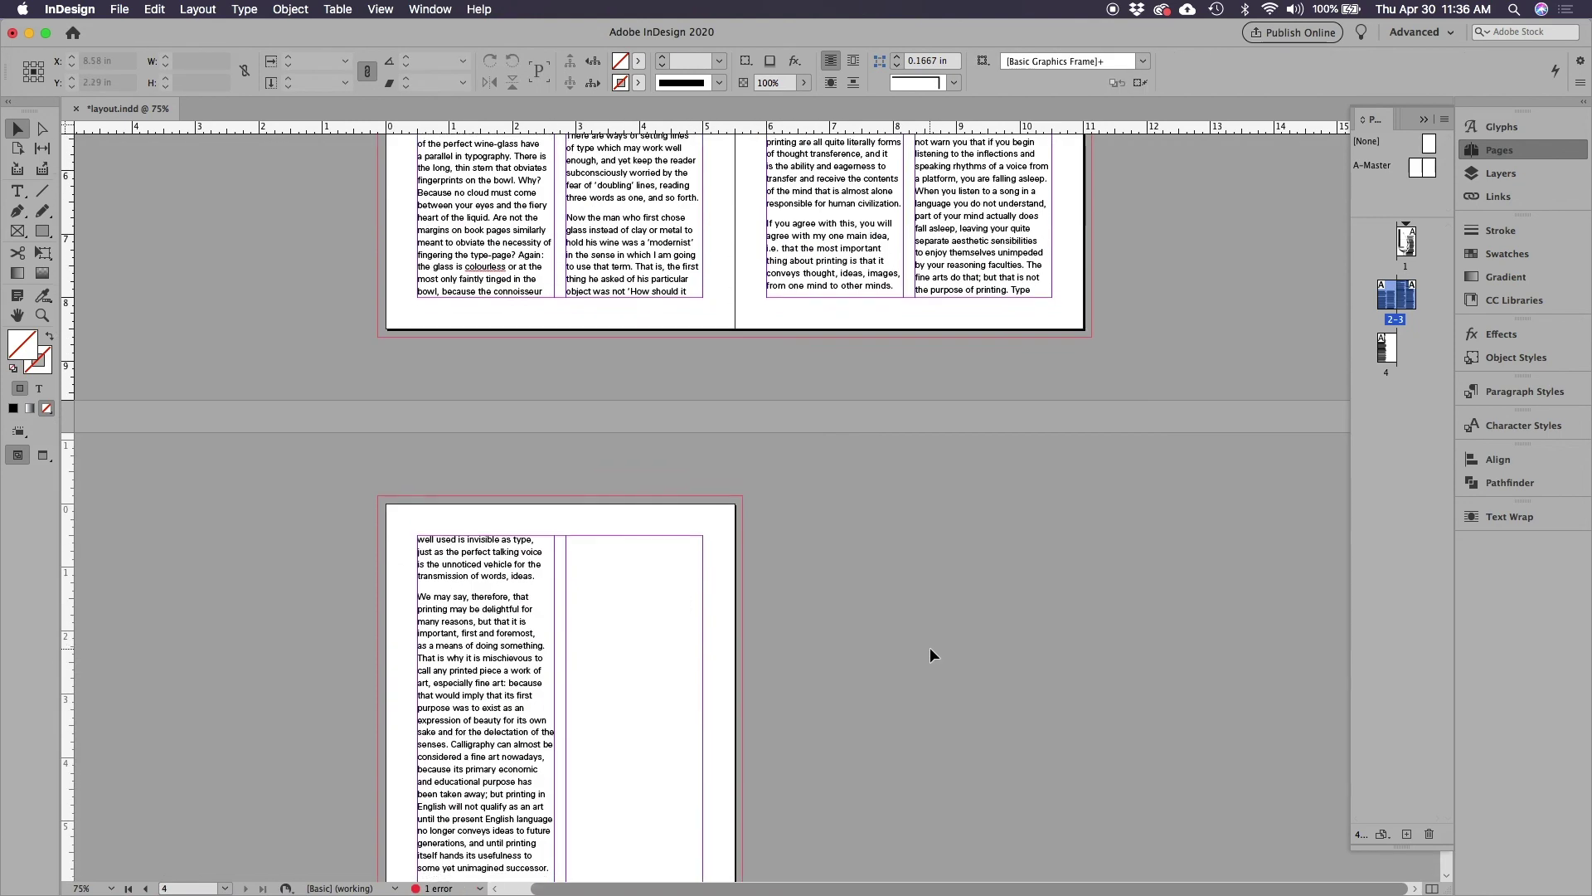
pyautogui.scroll(5, 933, 644)
pyautogui.scroll(-5, 931, 643)
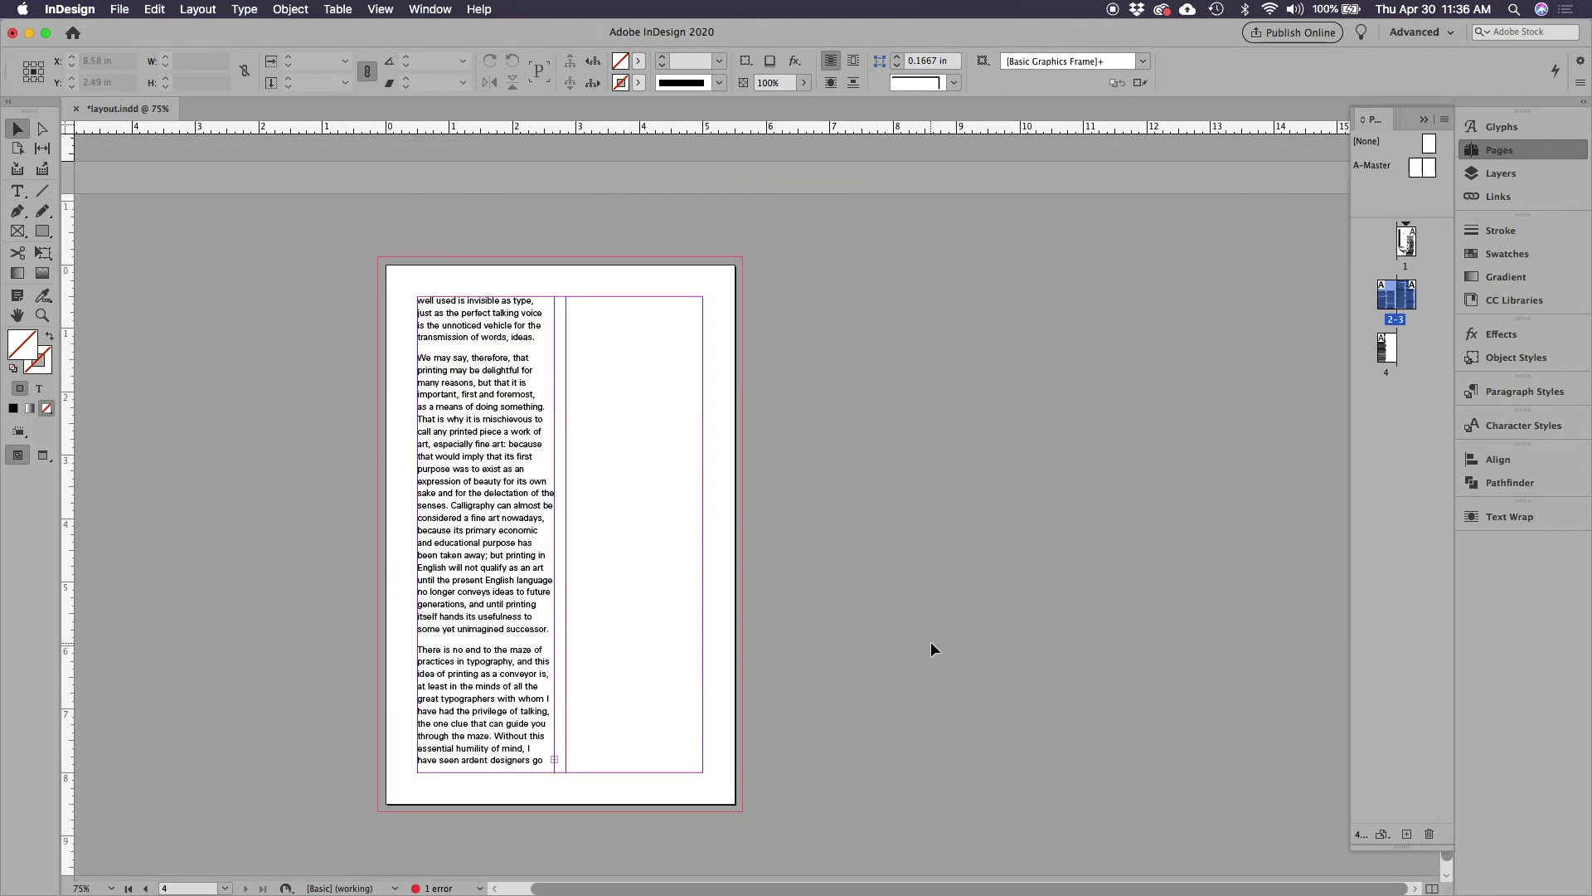
pyautogui.scroll(1, 928, 640)
pyautogui.scroll(5, 848, 624)
pyautogui.scroll(-6, 849, 624)
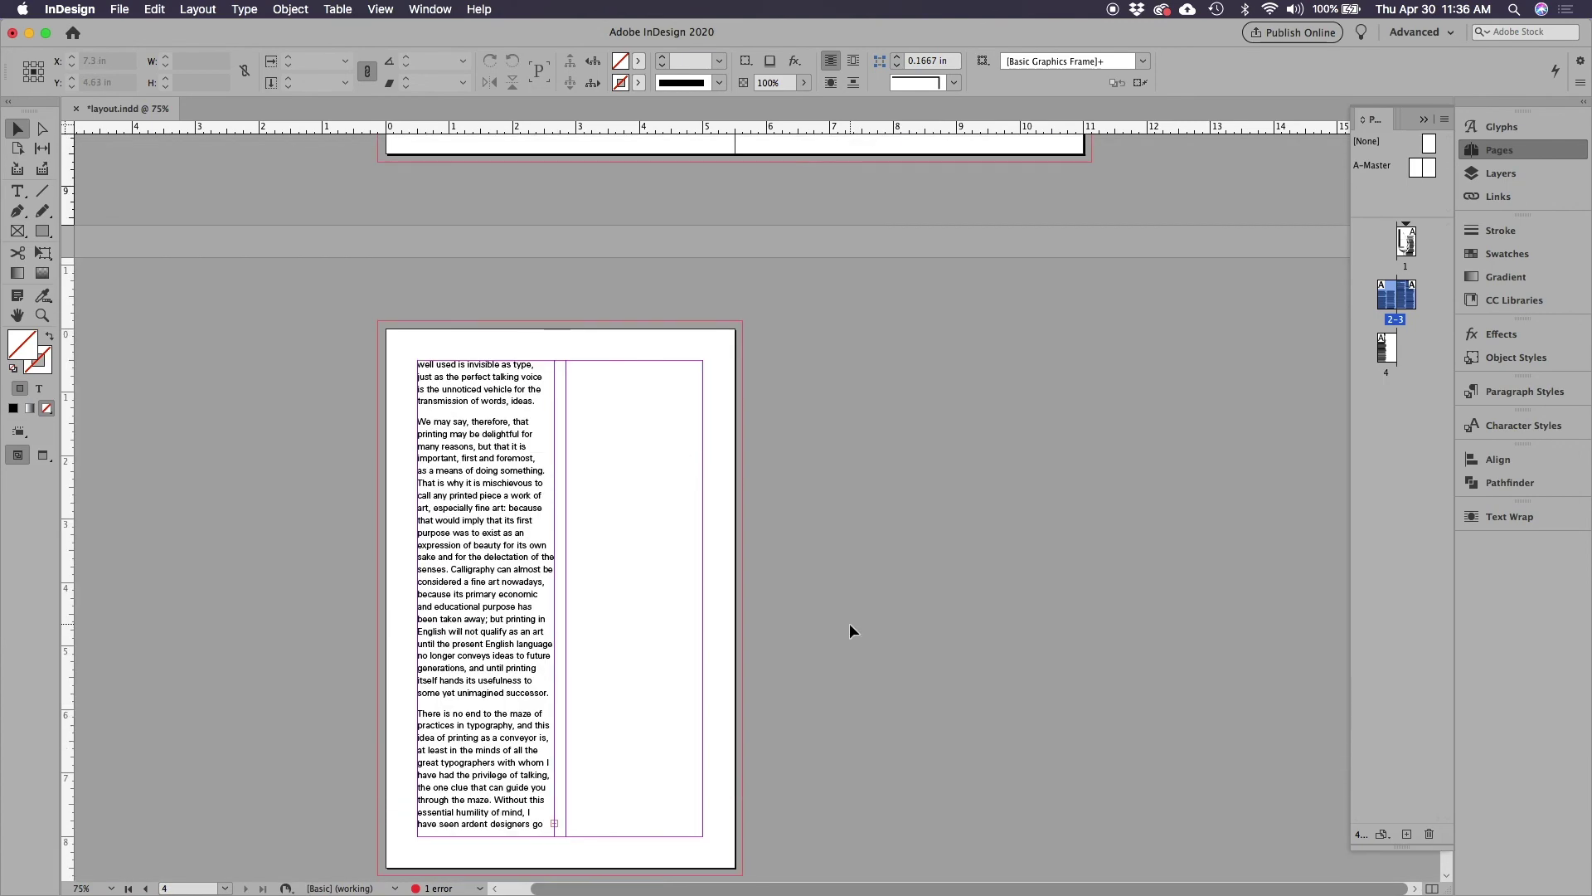
pyautogui.click(552, 738)
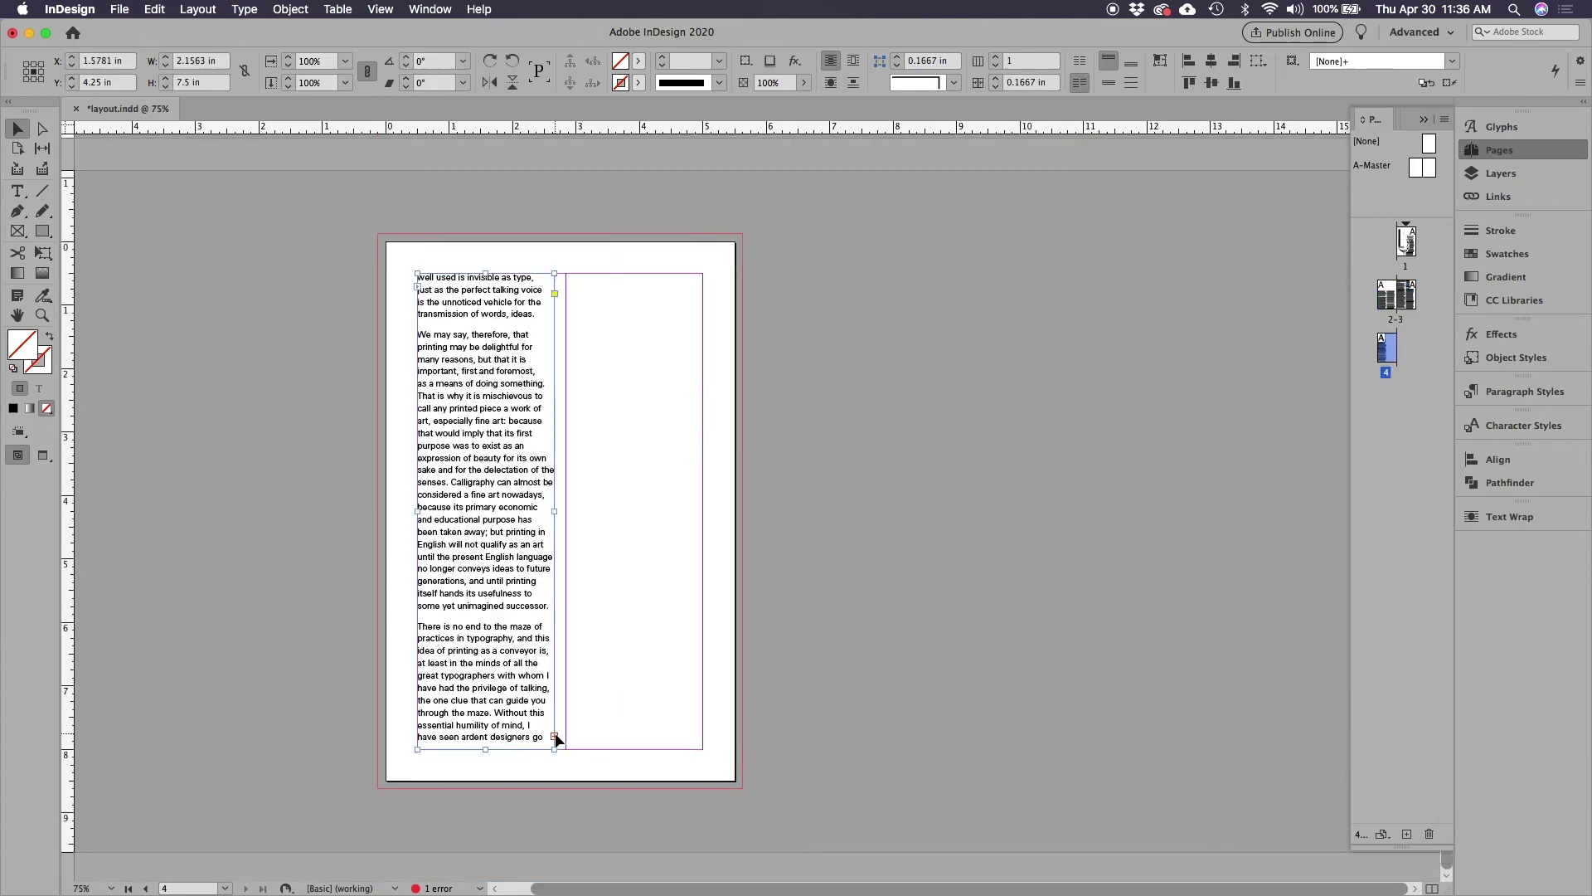
pyautogui.click(584, 277)
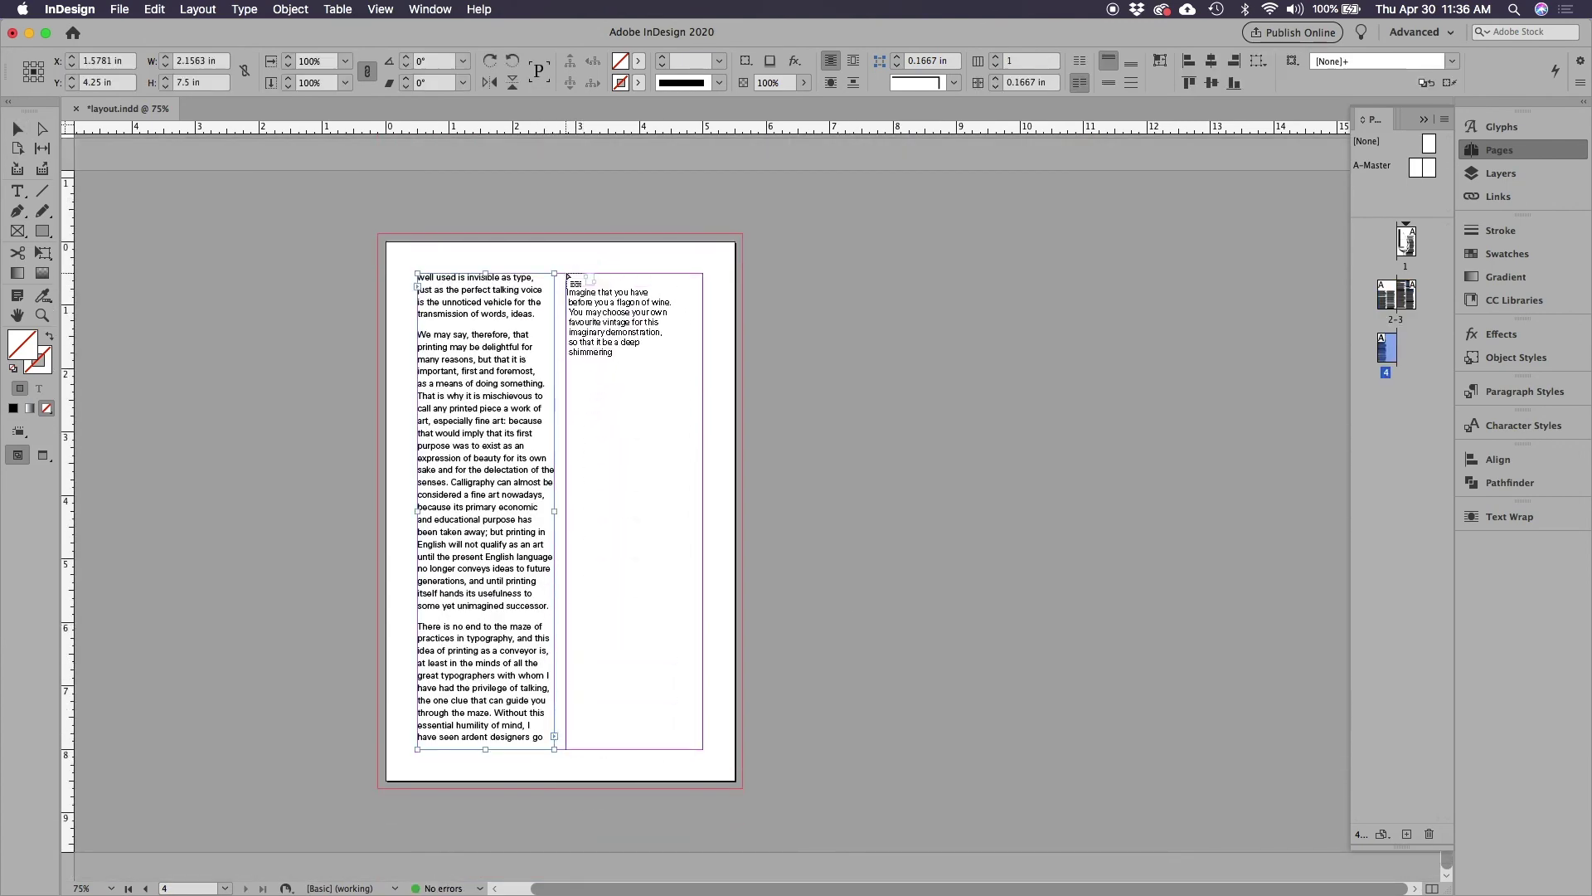
pyautogui.click(837, 572)
# - Review the text flow and column layout across all four pages
pyautogui.scroll(10, 861, 572)
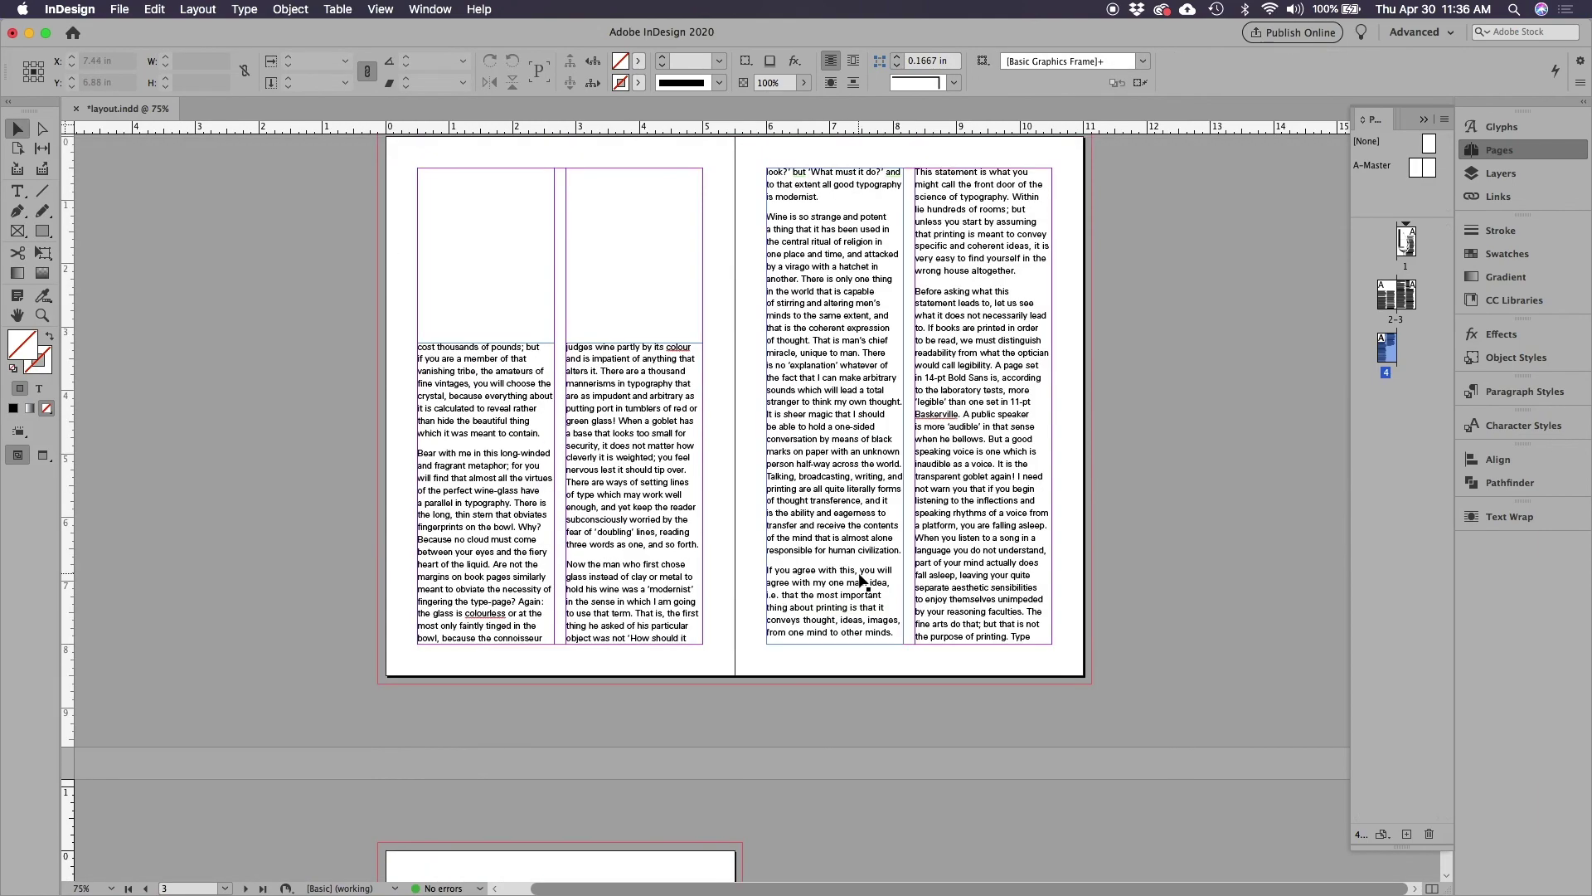
pyautogui.scroll(-12, 878, 585)
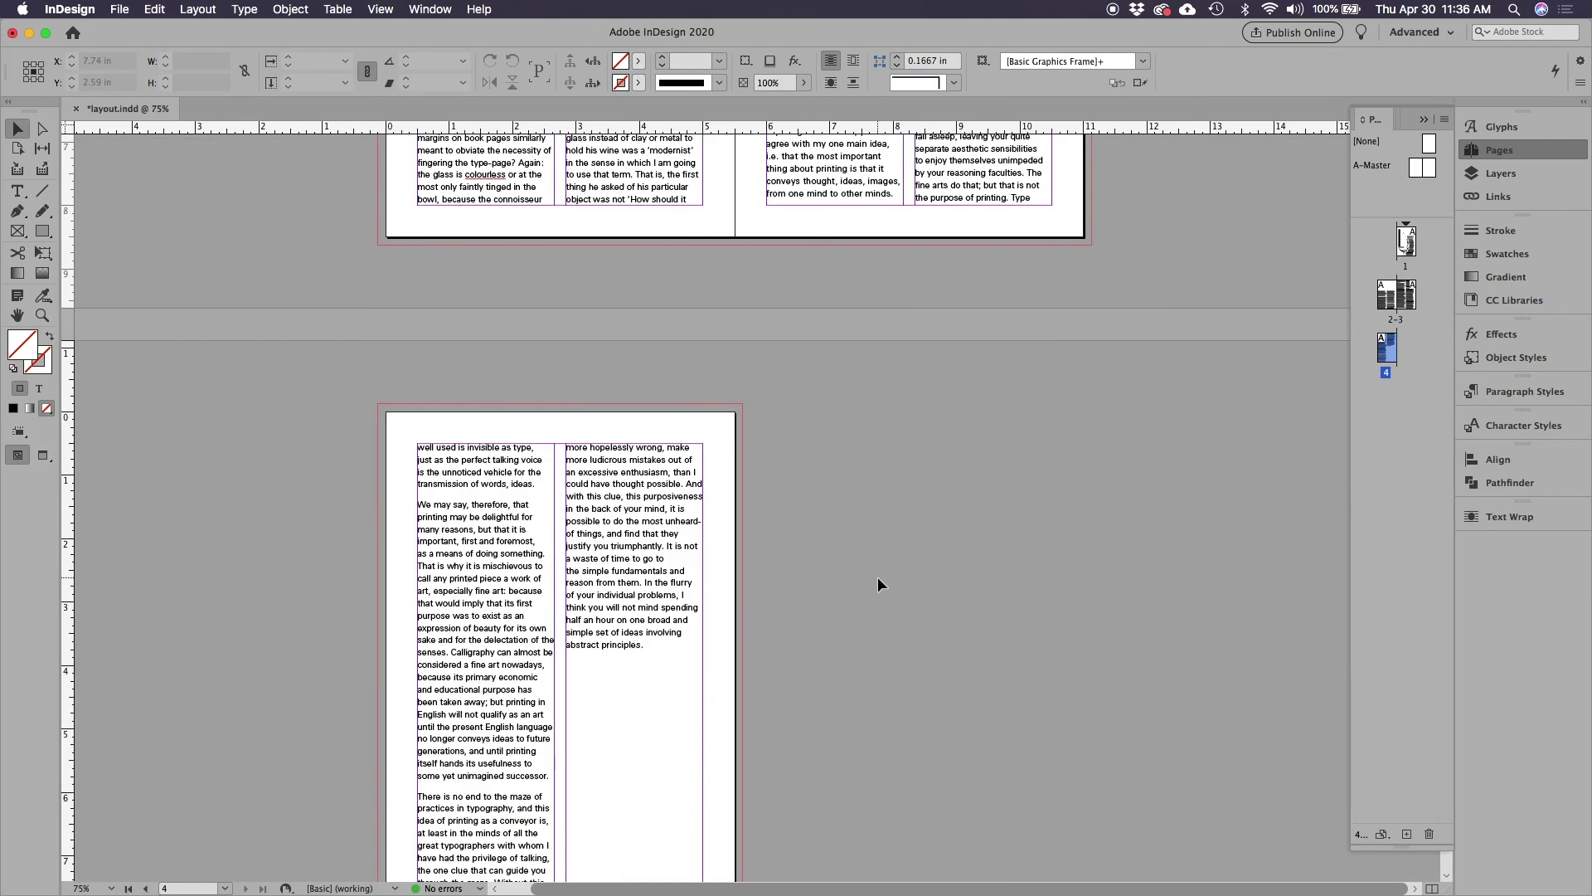
pyautogui.scroll(4, 879, 584)
pyautogui.scroll(5, 881, 584)
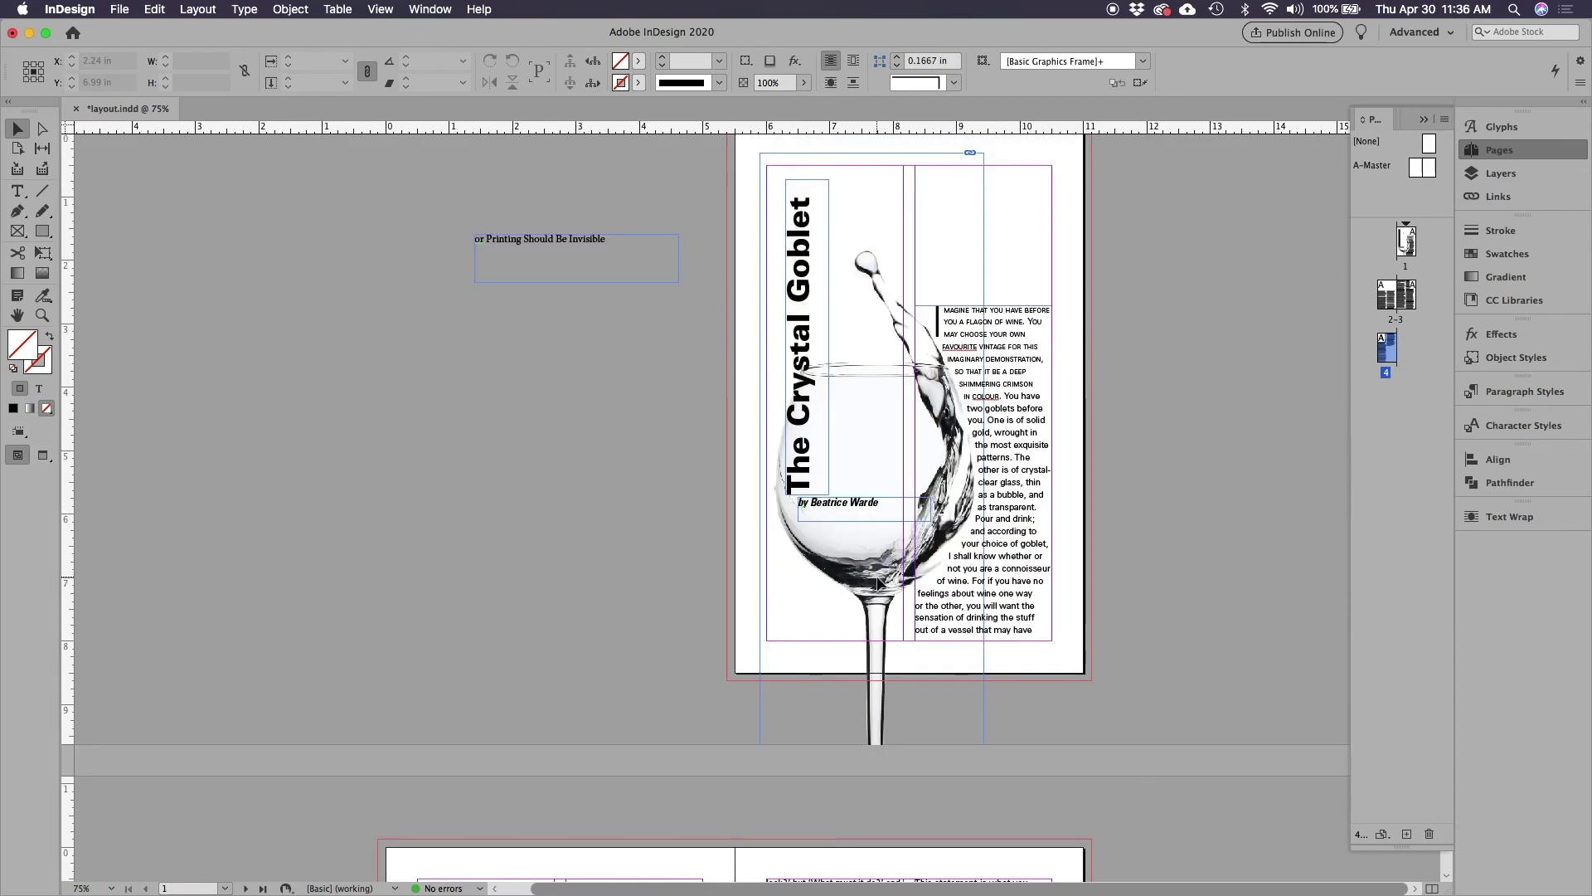
pyautogui.scroll(-10, 878, 583)
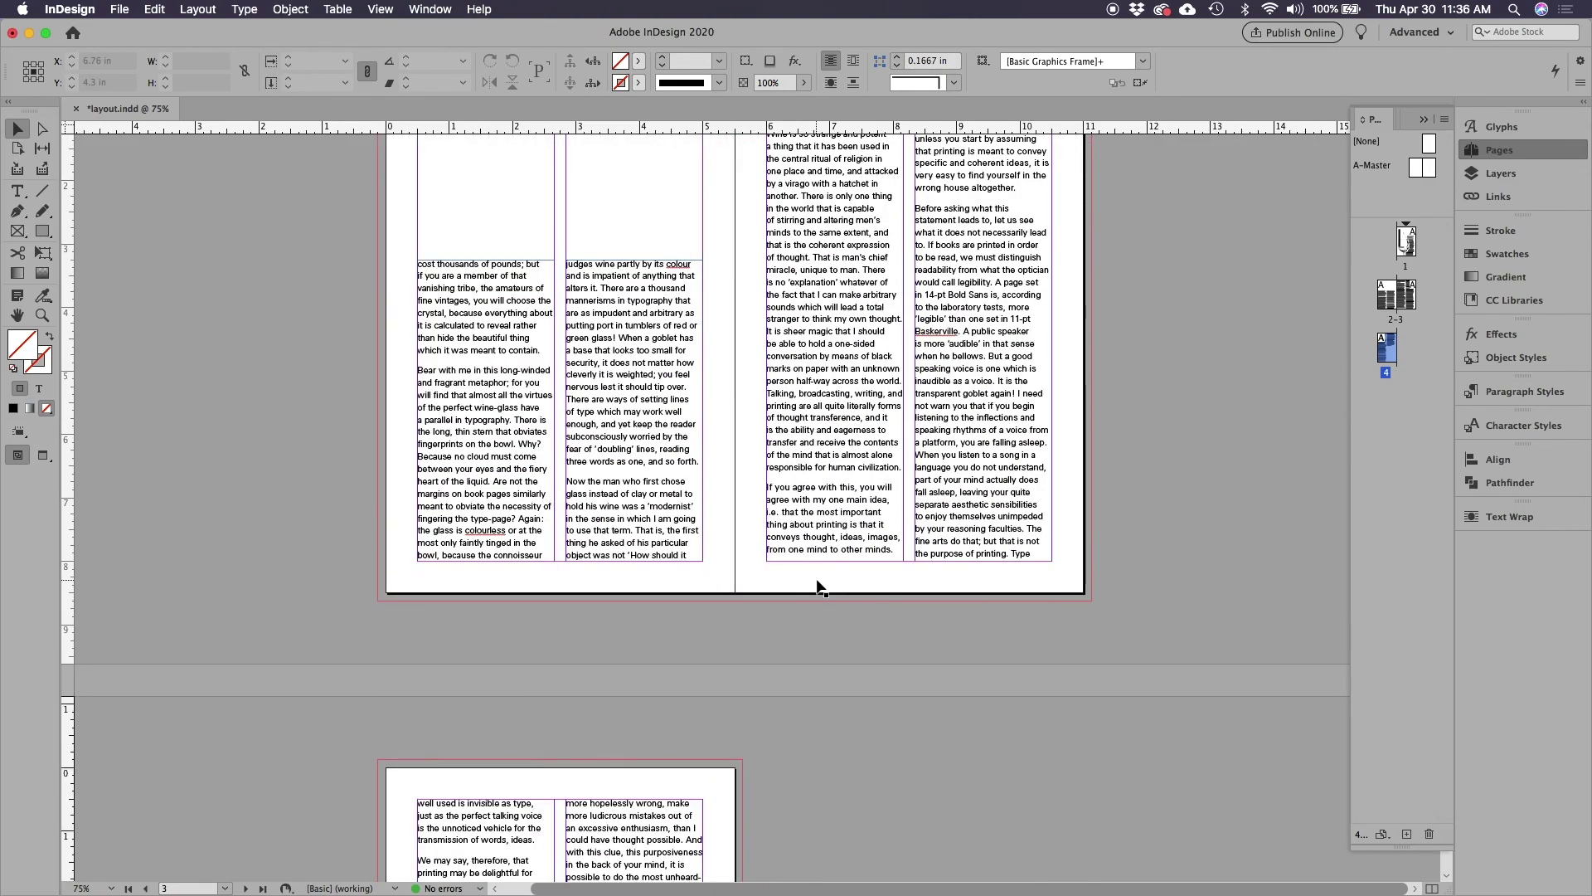
pyautogui.scroll(5, 818, 578)
pyautogui.scroll(-8, 818, 579)
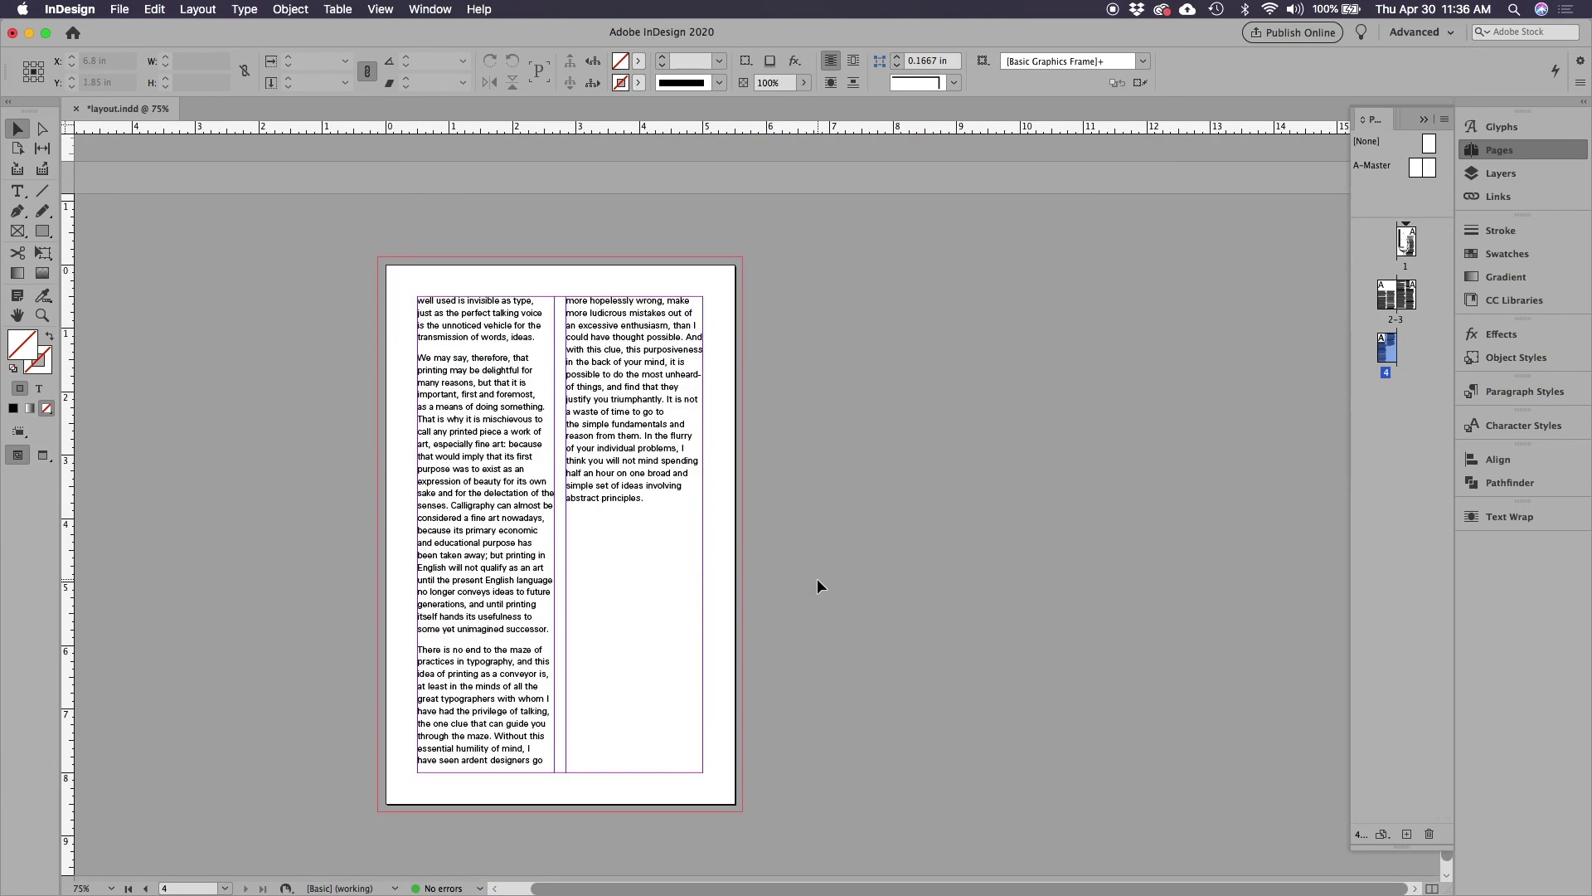
pyautogui.scroll(10, 867, 586)
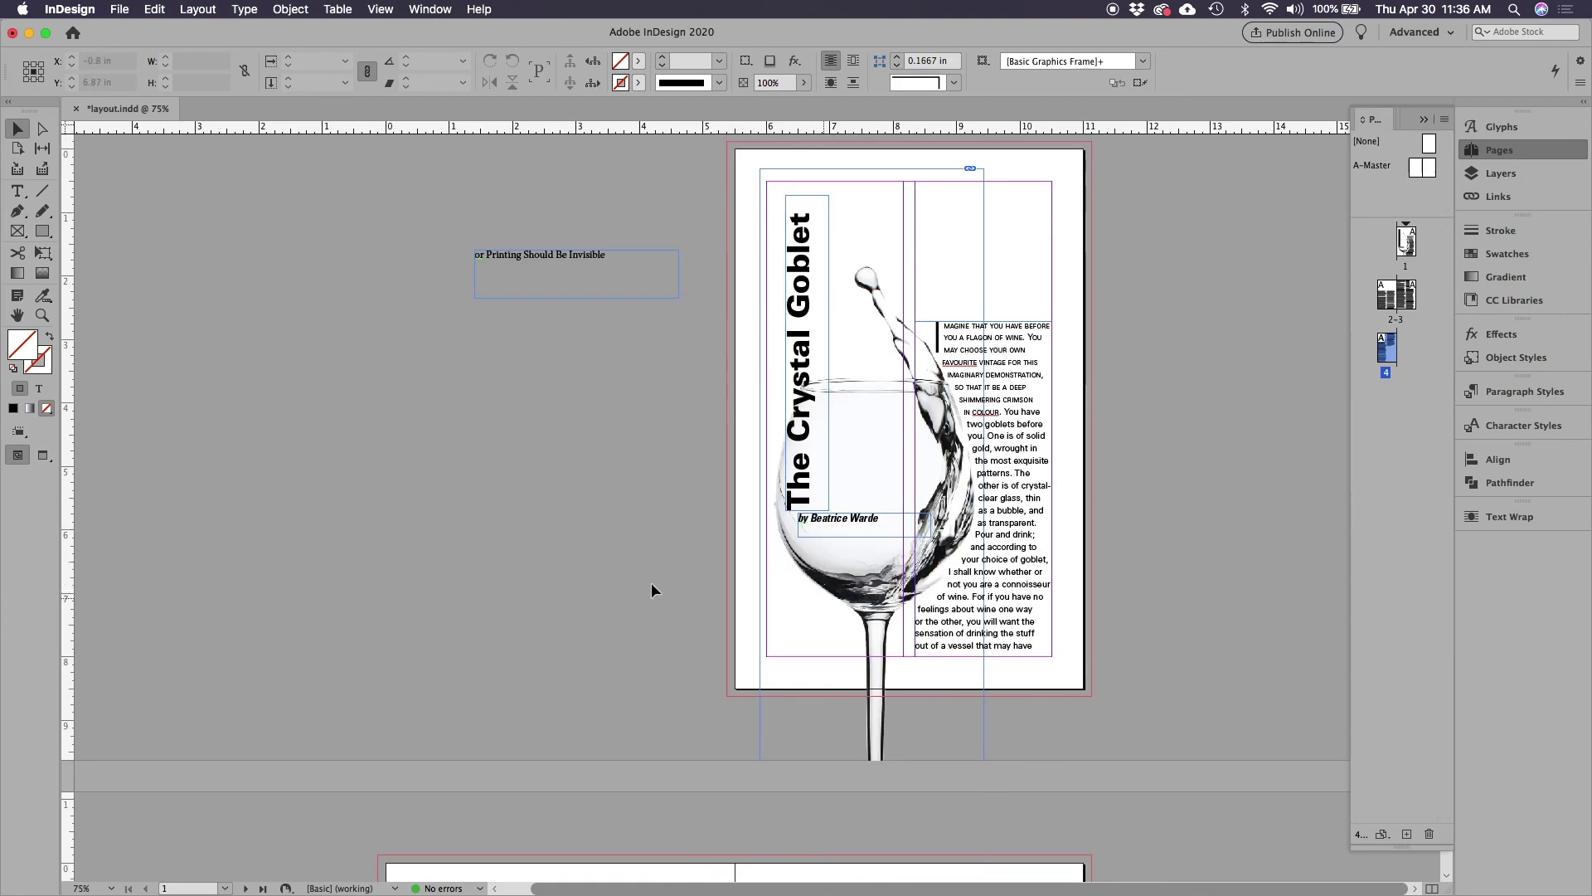
pyautogui.scroll(-10, 650, 579)
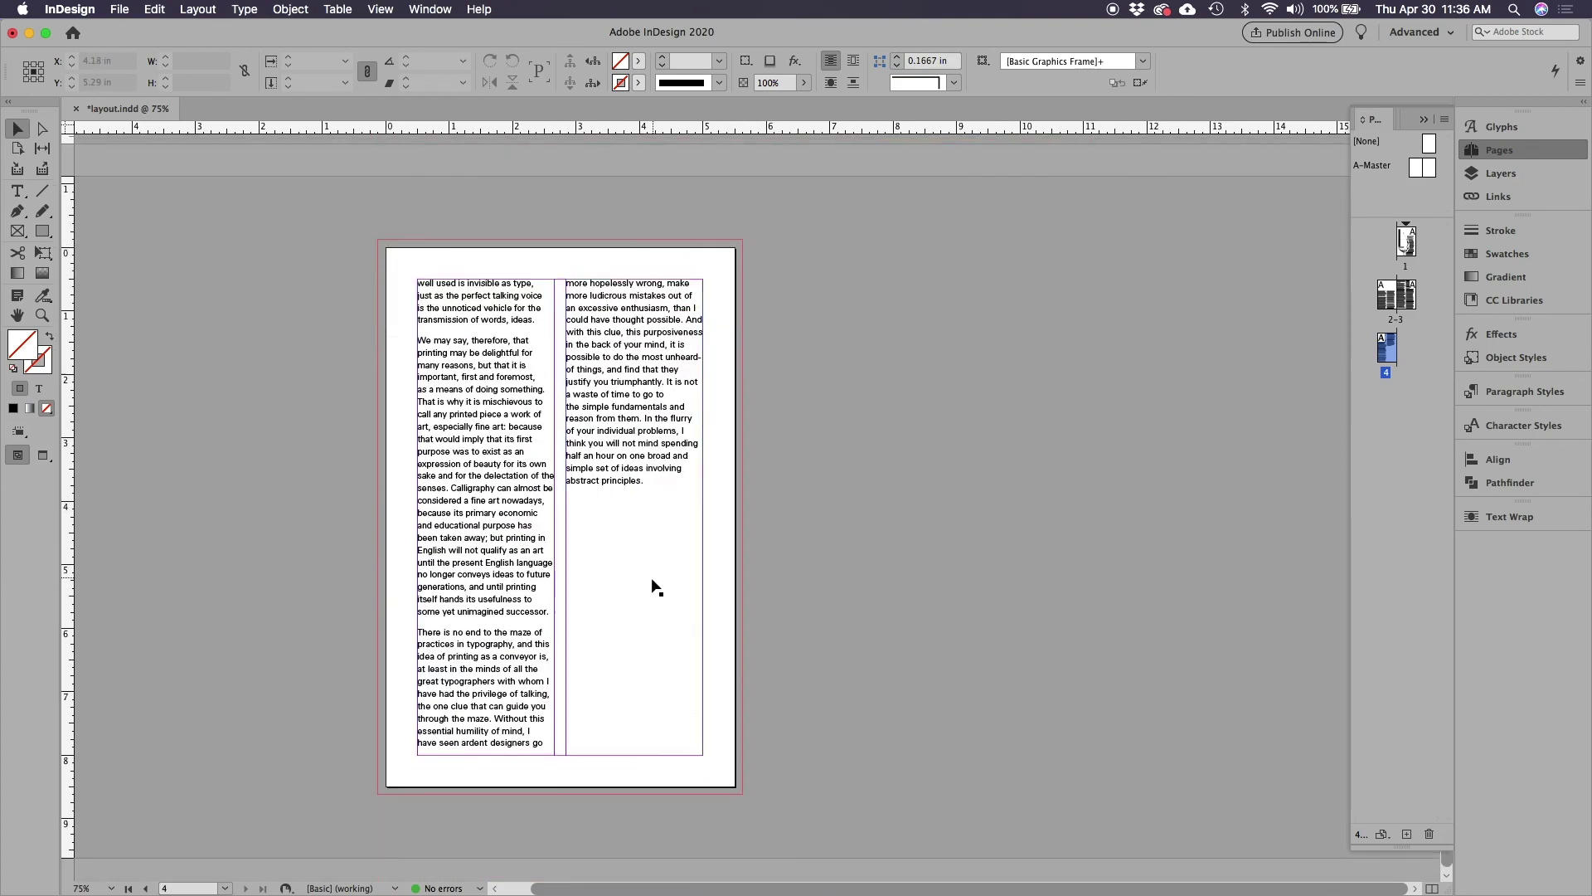
pyautogui.scroll(10, 652, 578)
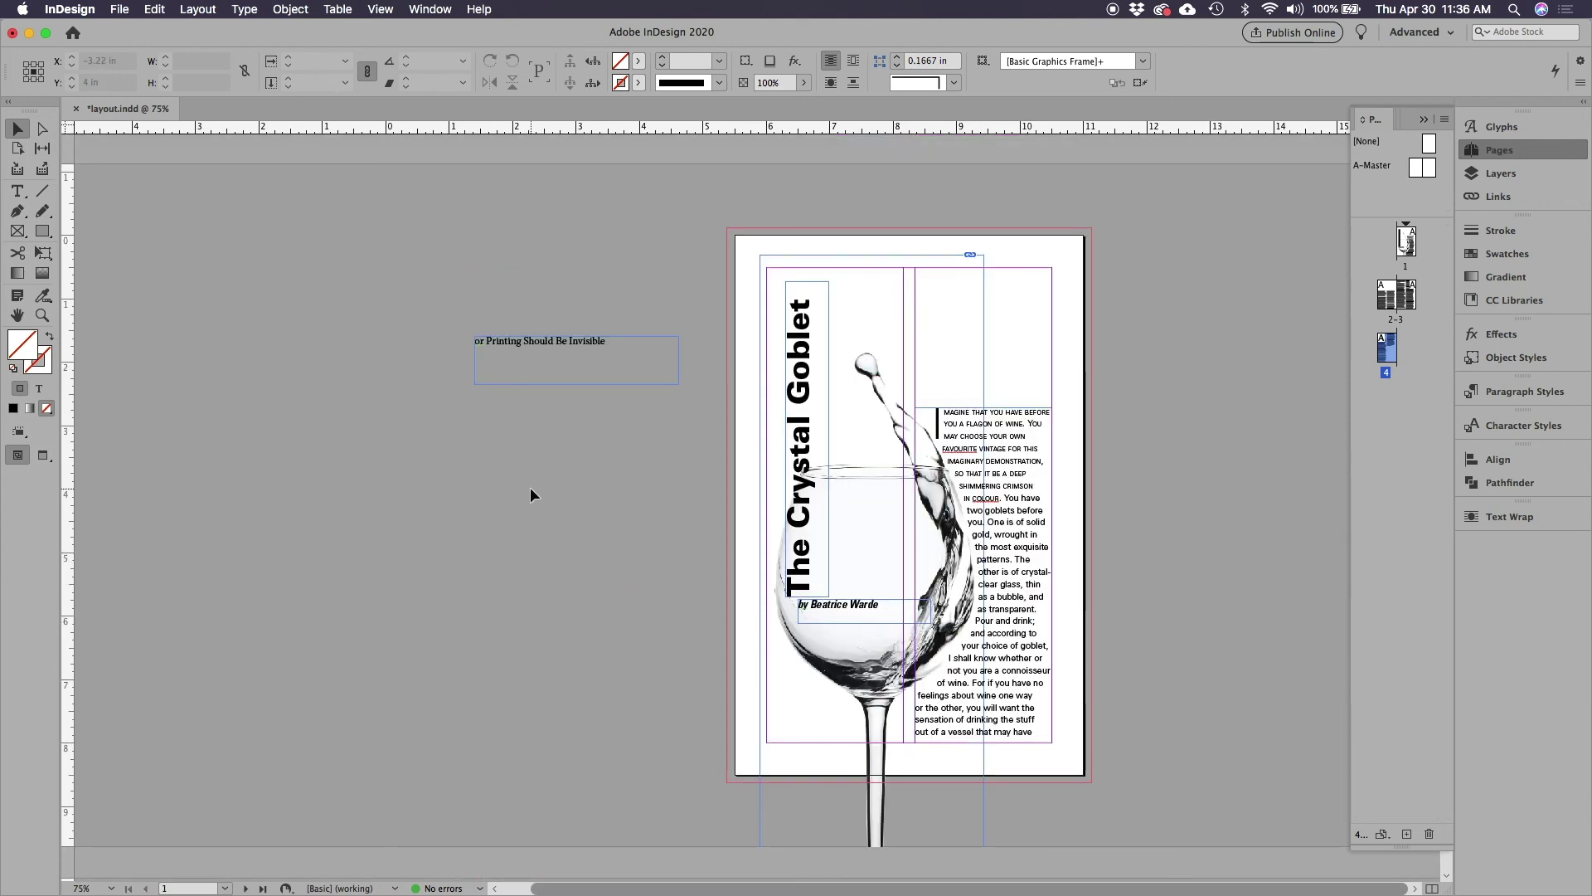
# - Save the document and export all pages as spreads to layout.pdf in the type layout folder, using the Adobe PDF (Print) format
pyautogui.press('super+s')
pyautogui.click(118, 10)
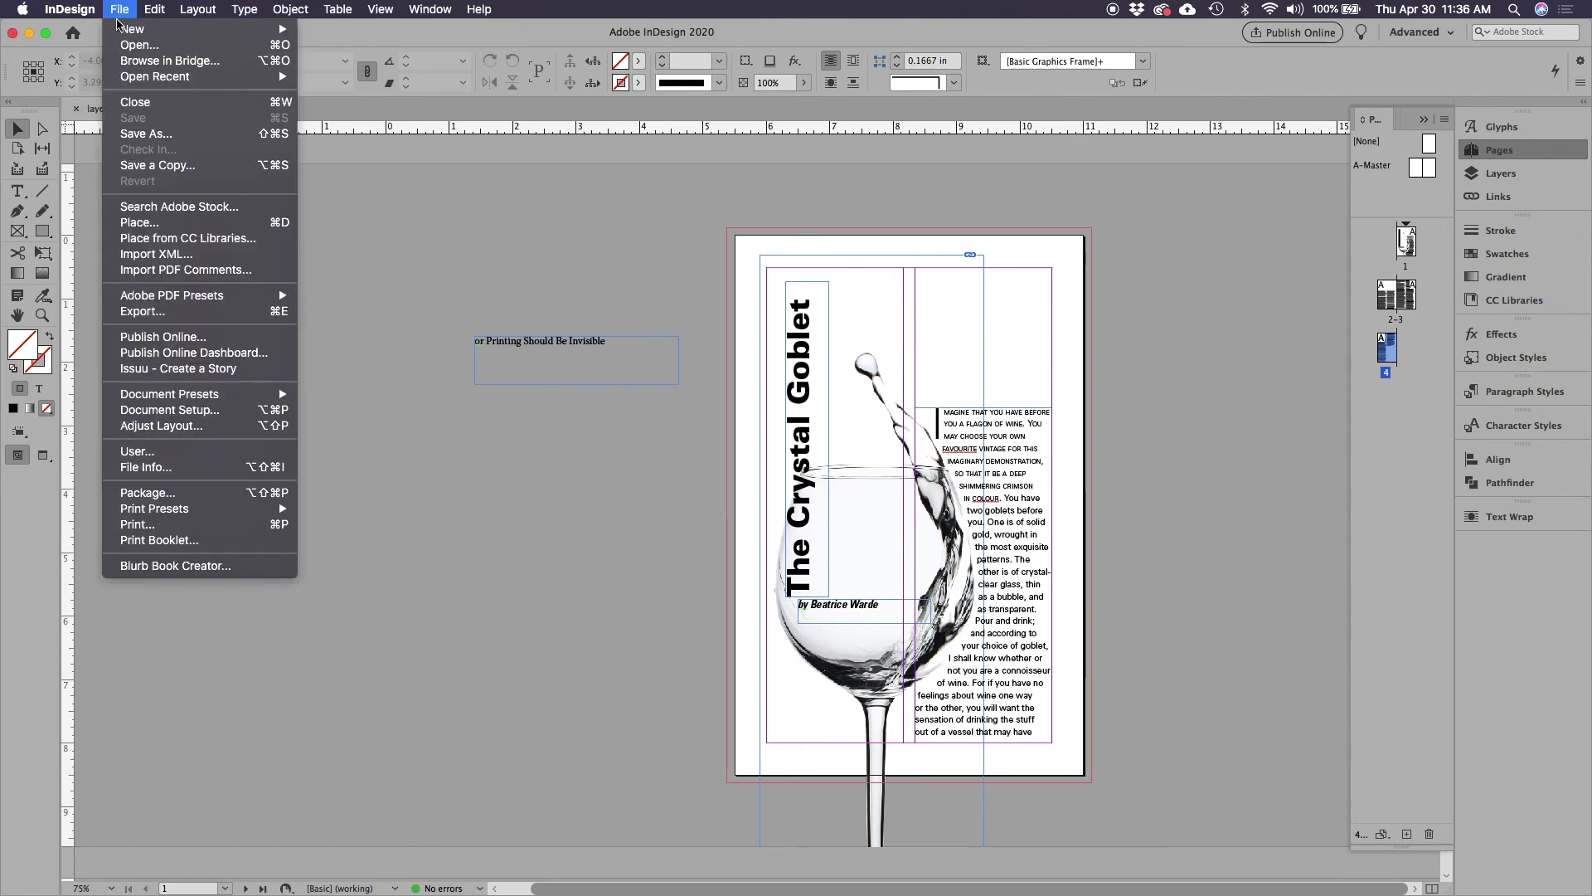
pyautogui.click(141, 311)
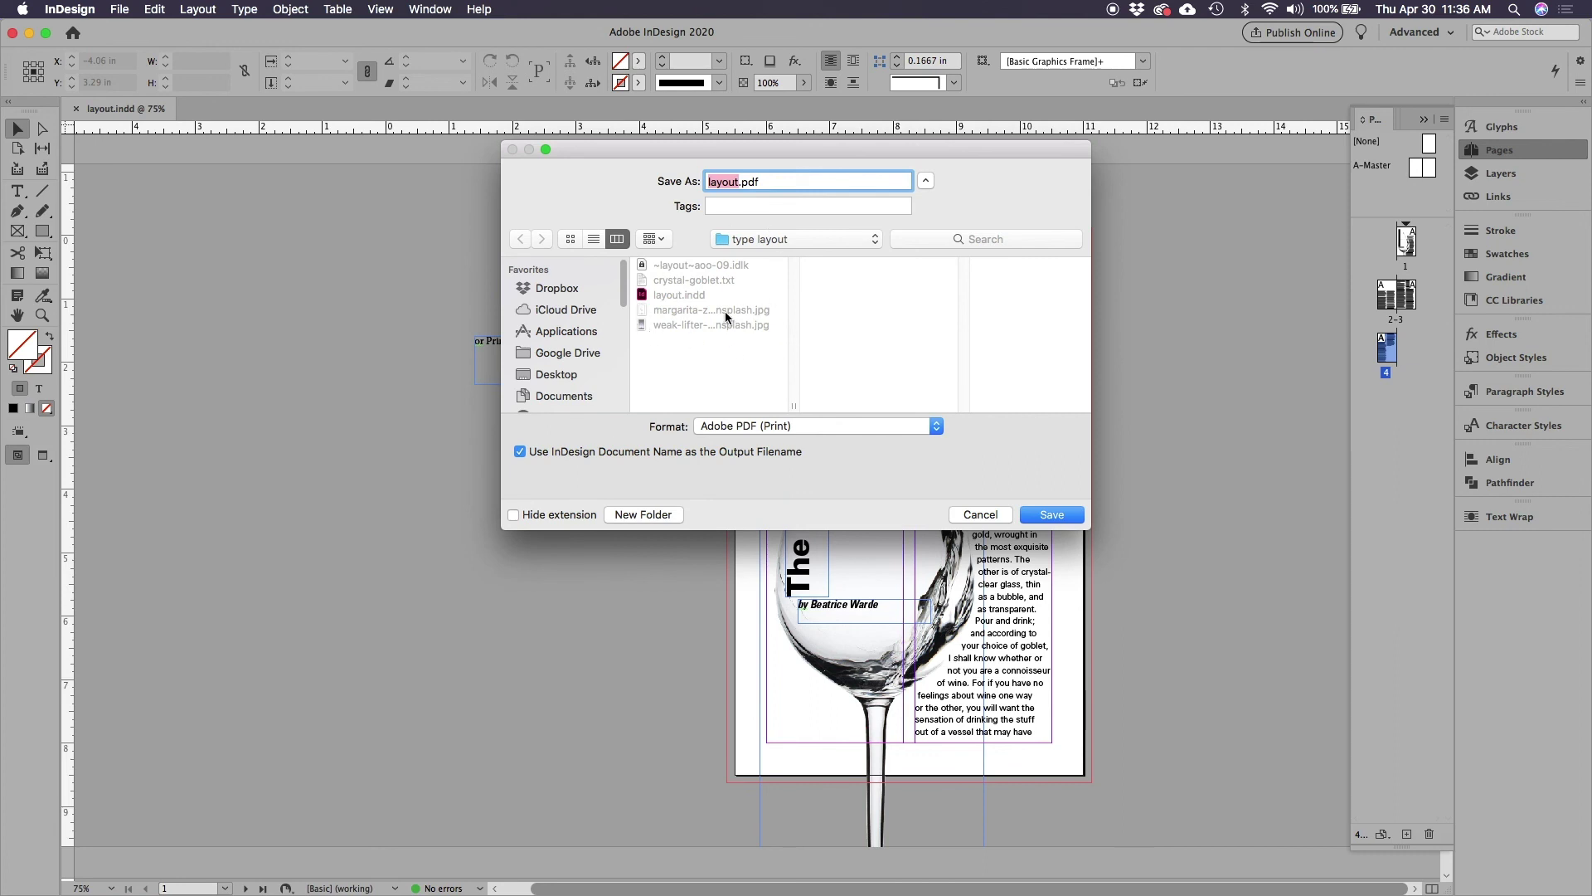
pyautogui.click(769, 428)
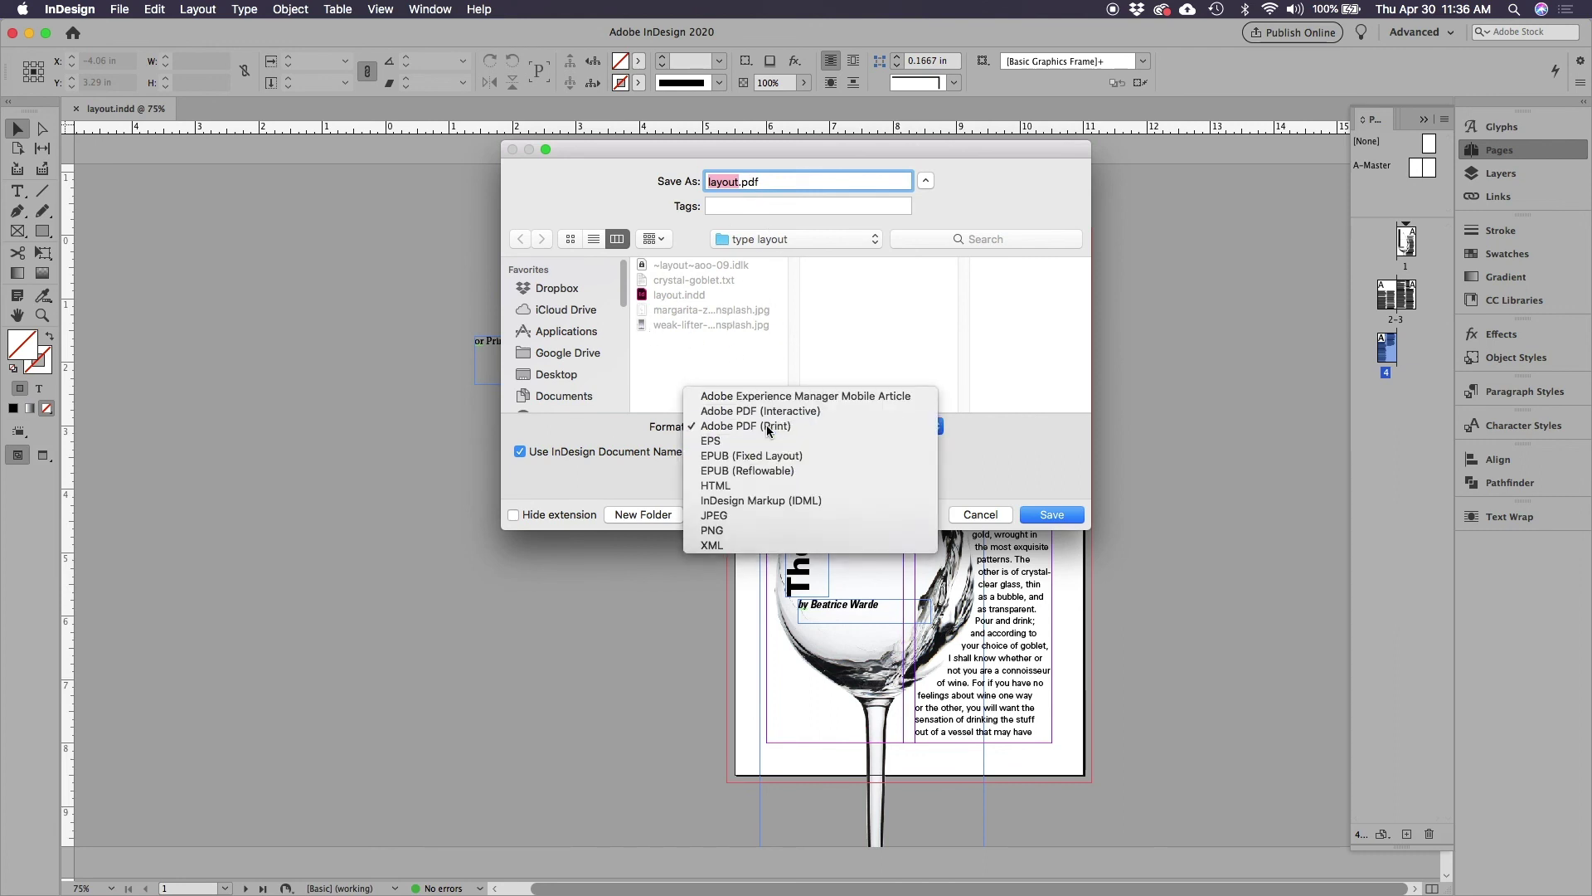
pyautogui.click(768, 427)
pyautogui.click(1050, 515)
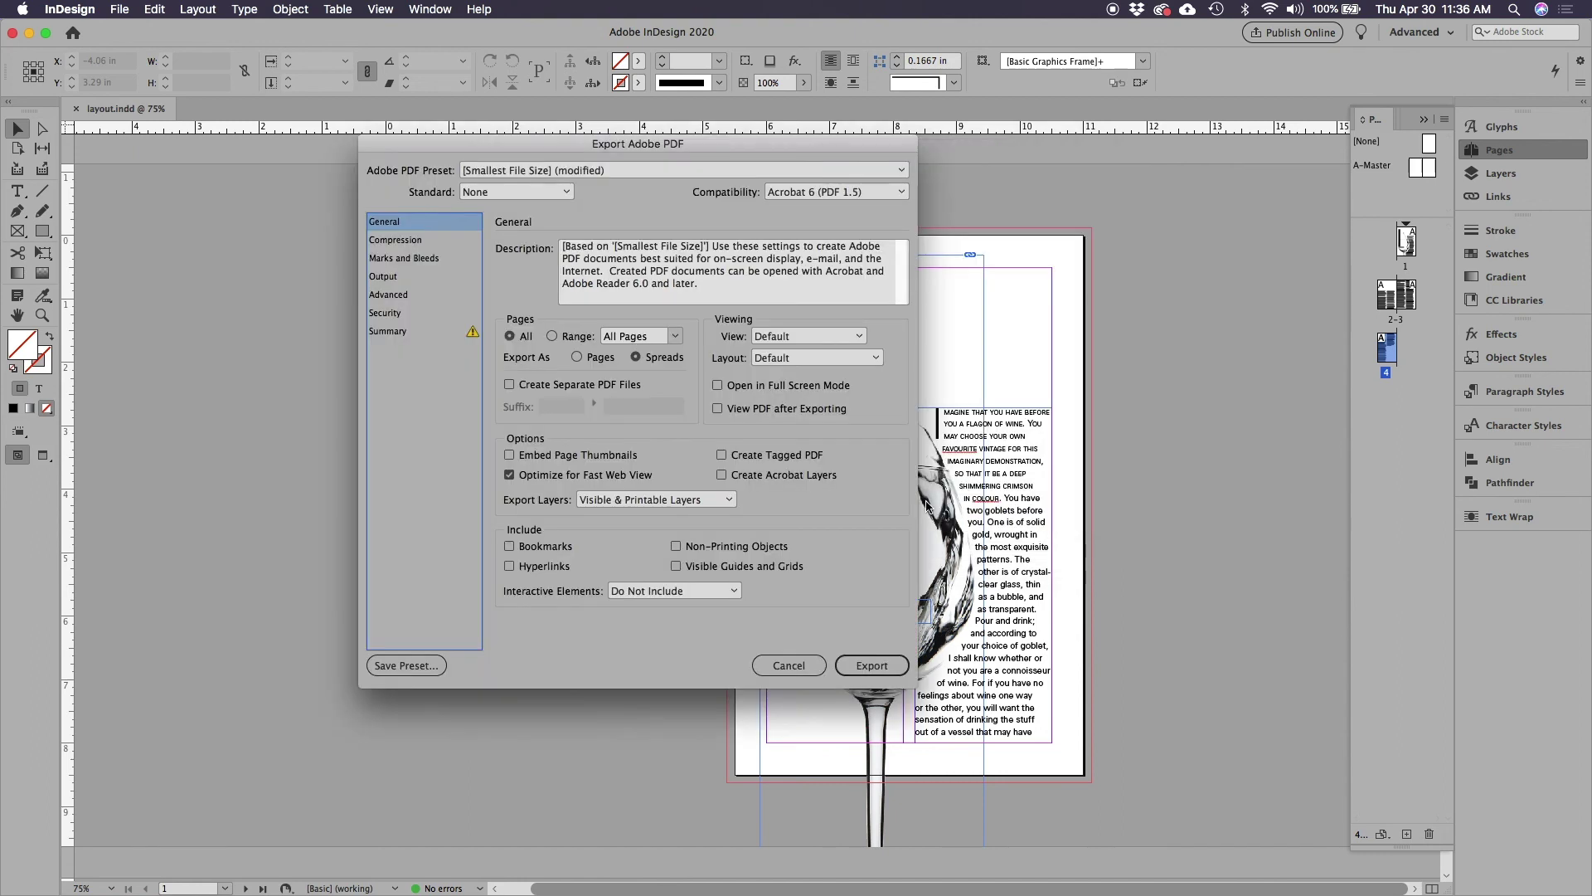
pyautogui.click(639, 359)
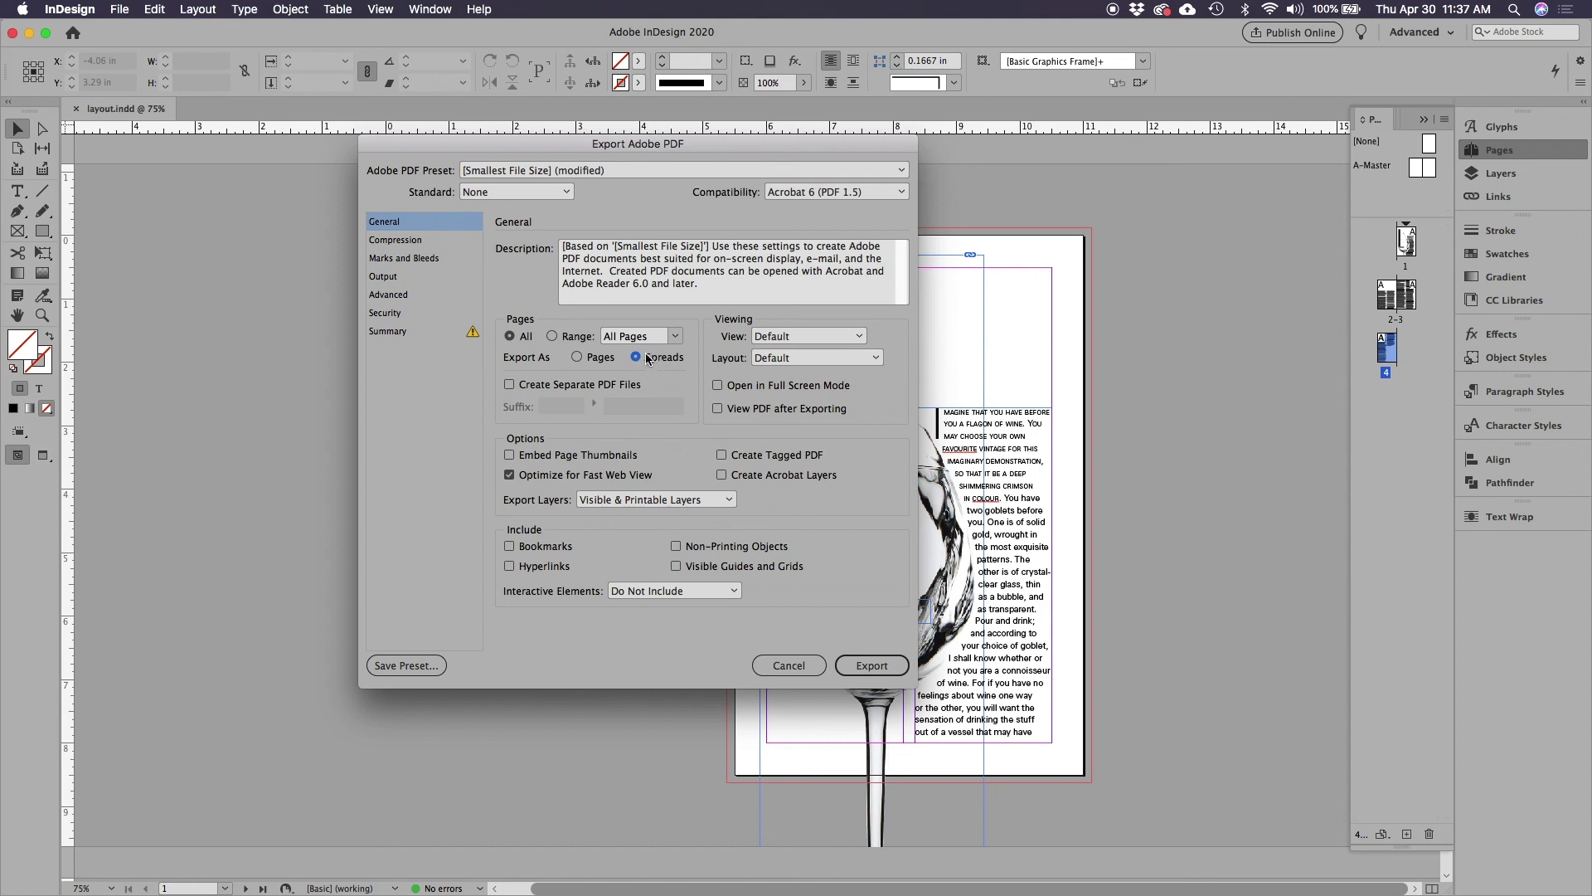
pyautogui.click(867, 668)
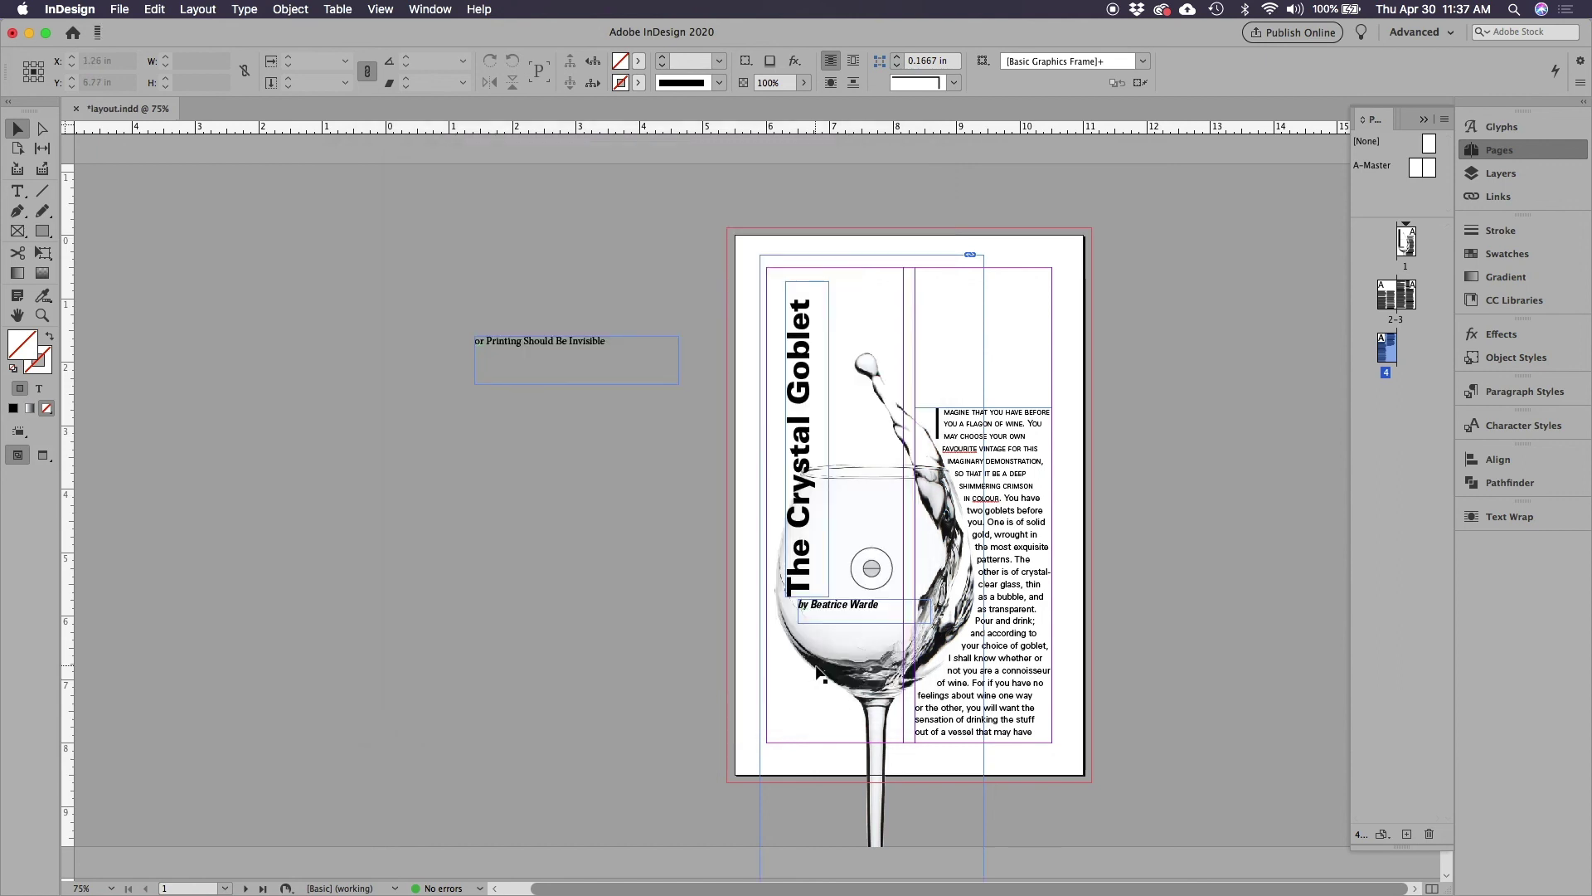
# - Minimize the layout window and open the exported layout.pdf from the desktop's type layout folder in Acrobat Pro DC
pyautogui.click(29, 33)
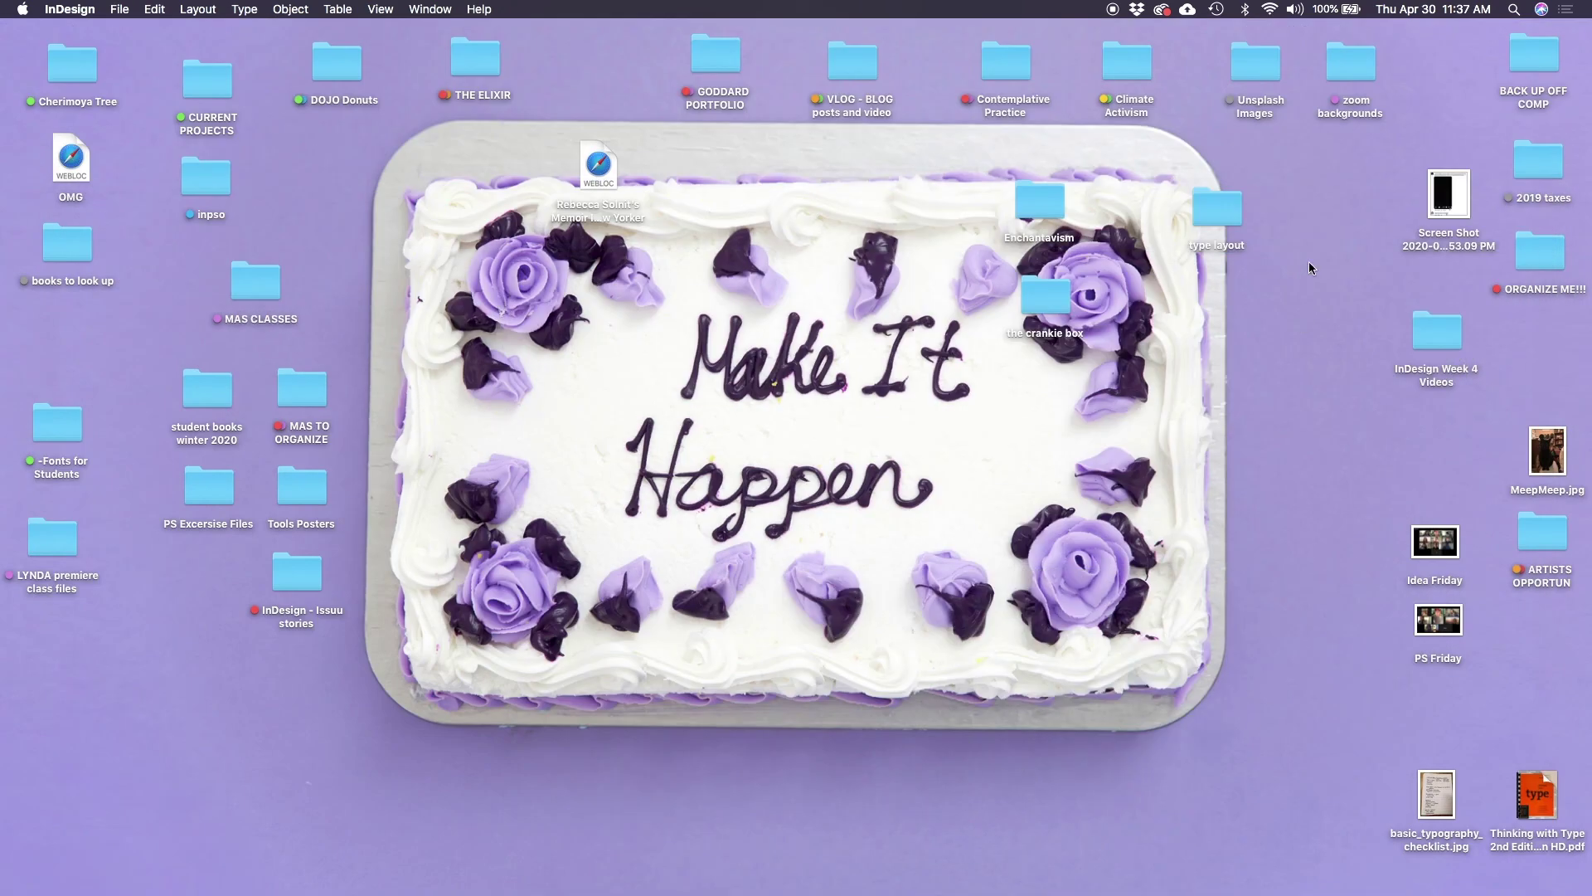
pyautogui.click(1217, 199)
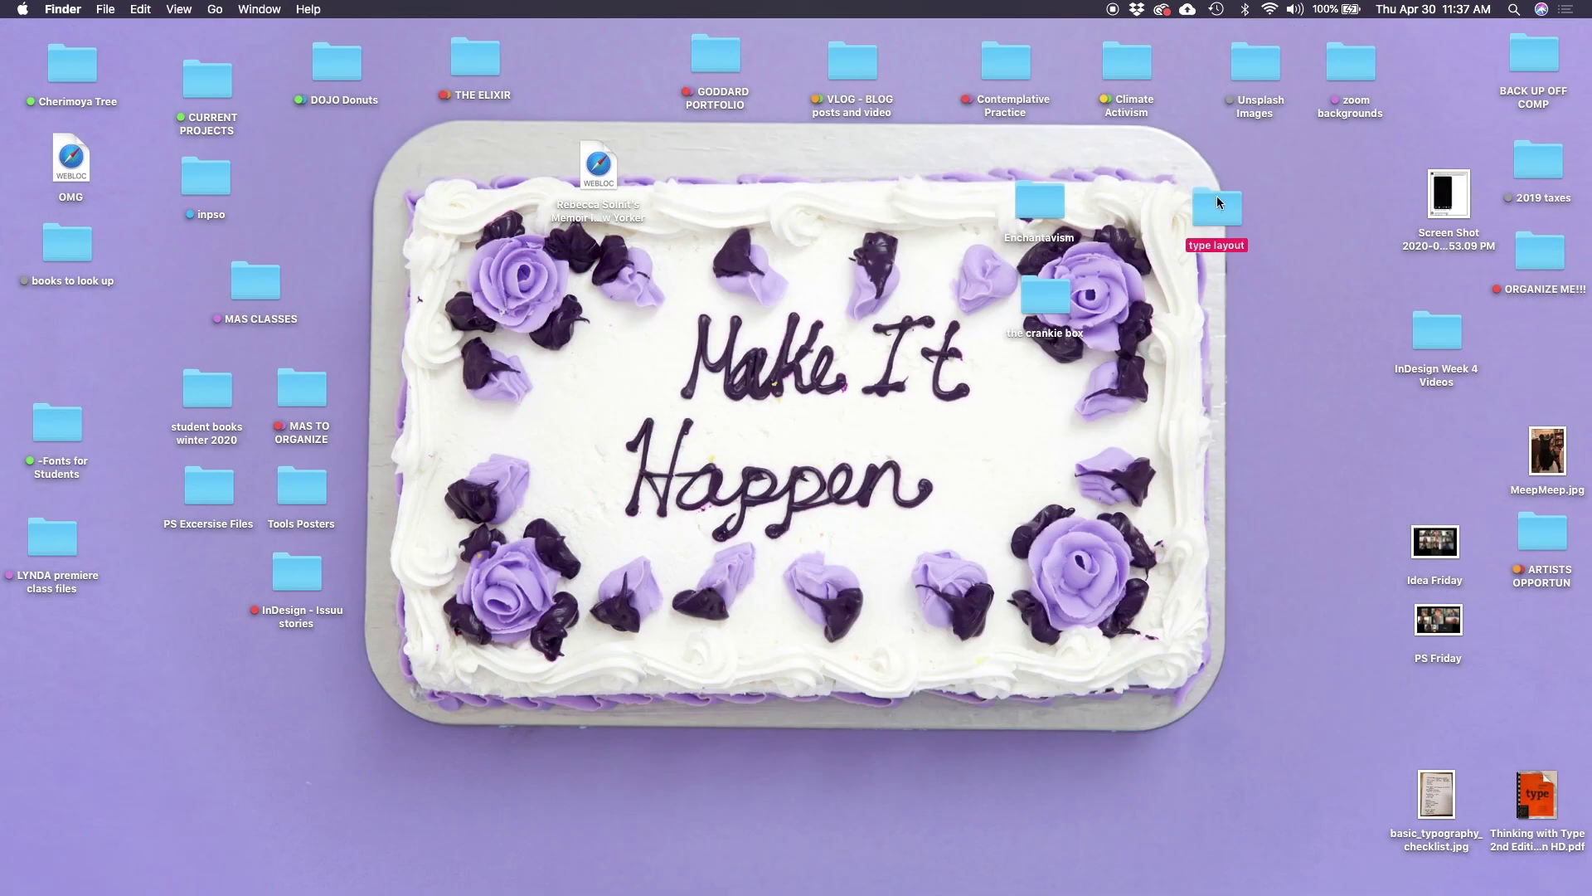
pyautogui.doubleClick(1221, 202)
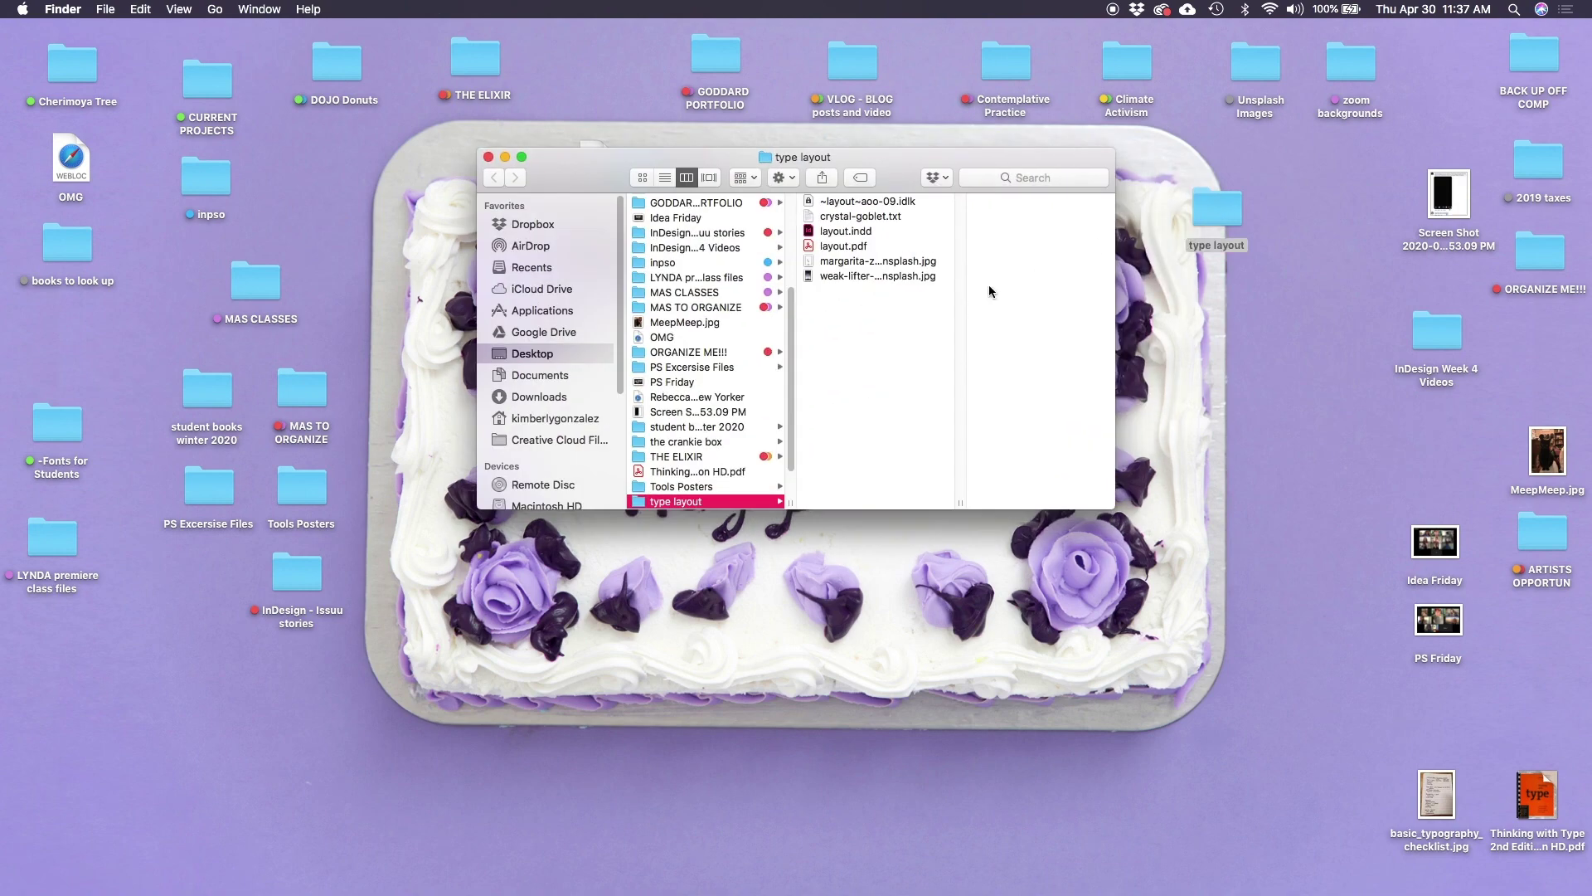
pyautogui.moveTo(936, 186); pyautogui.dragTo(892, 165)
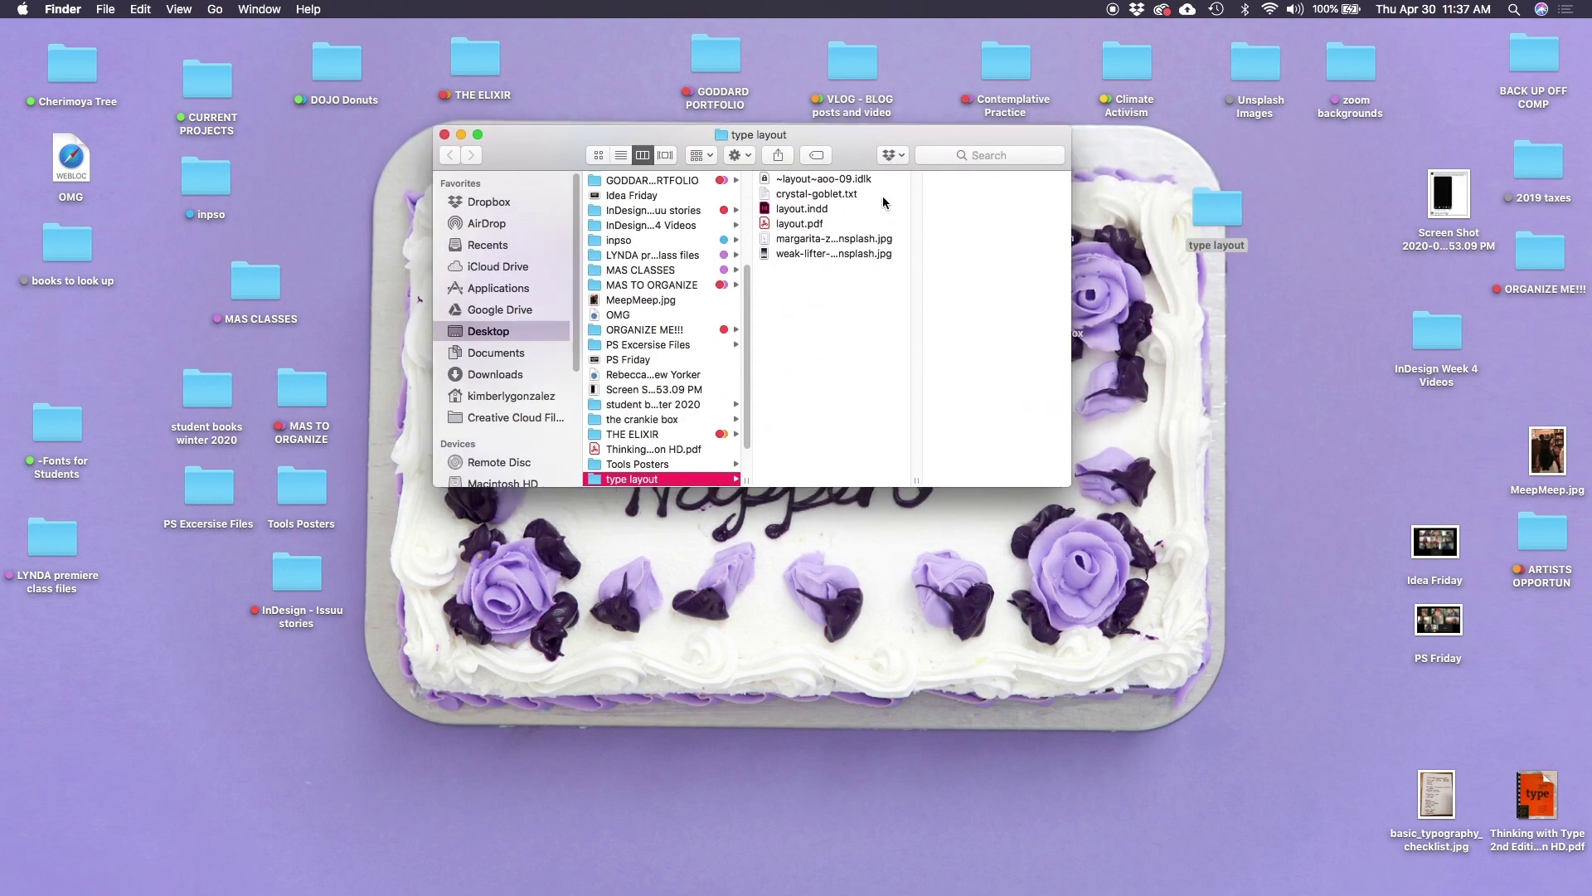
pyautogui.click(822, 224)
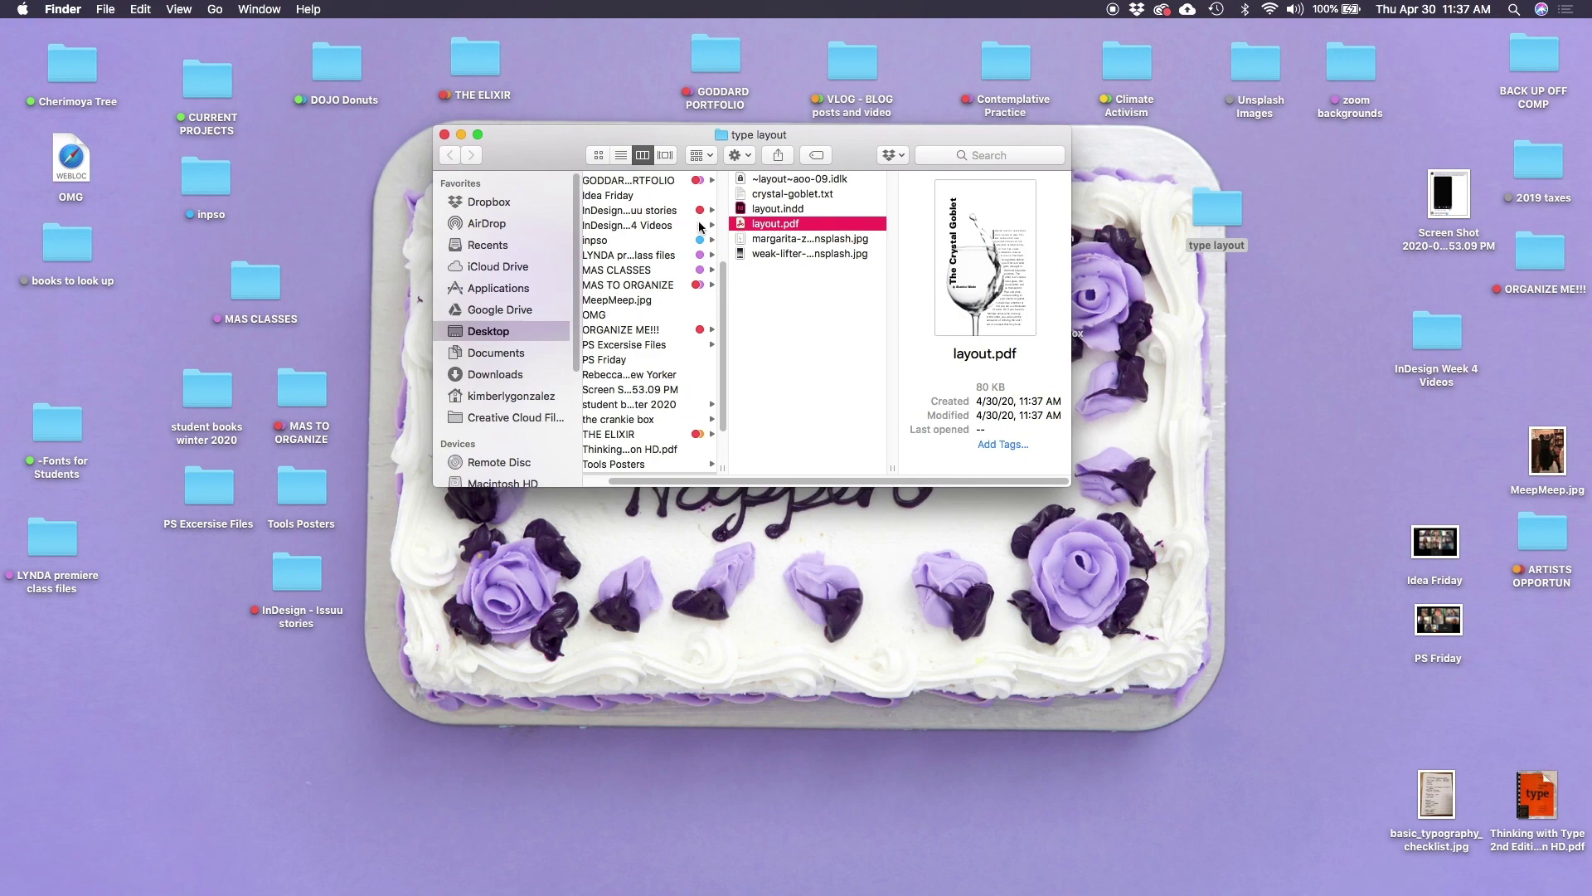
pyautogui.doubleClick(743, 224)
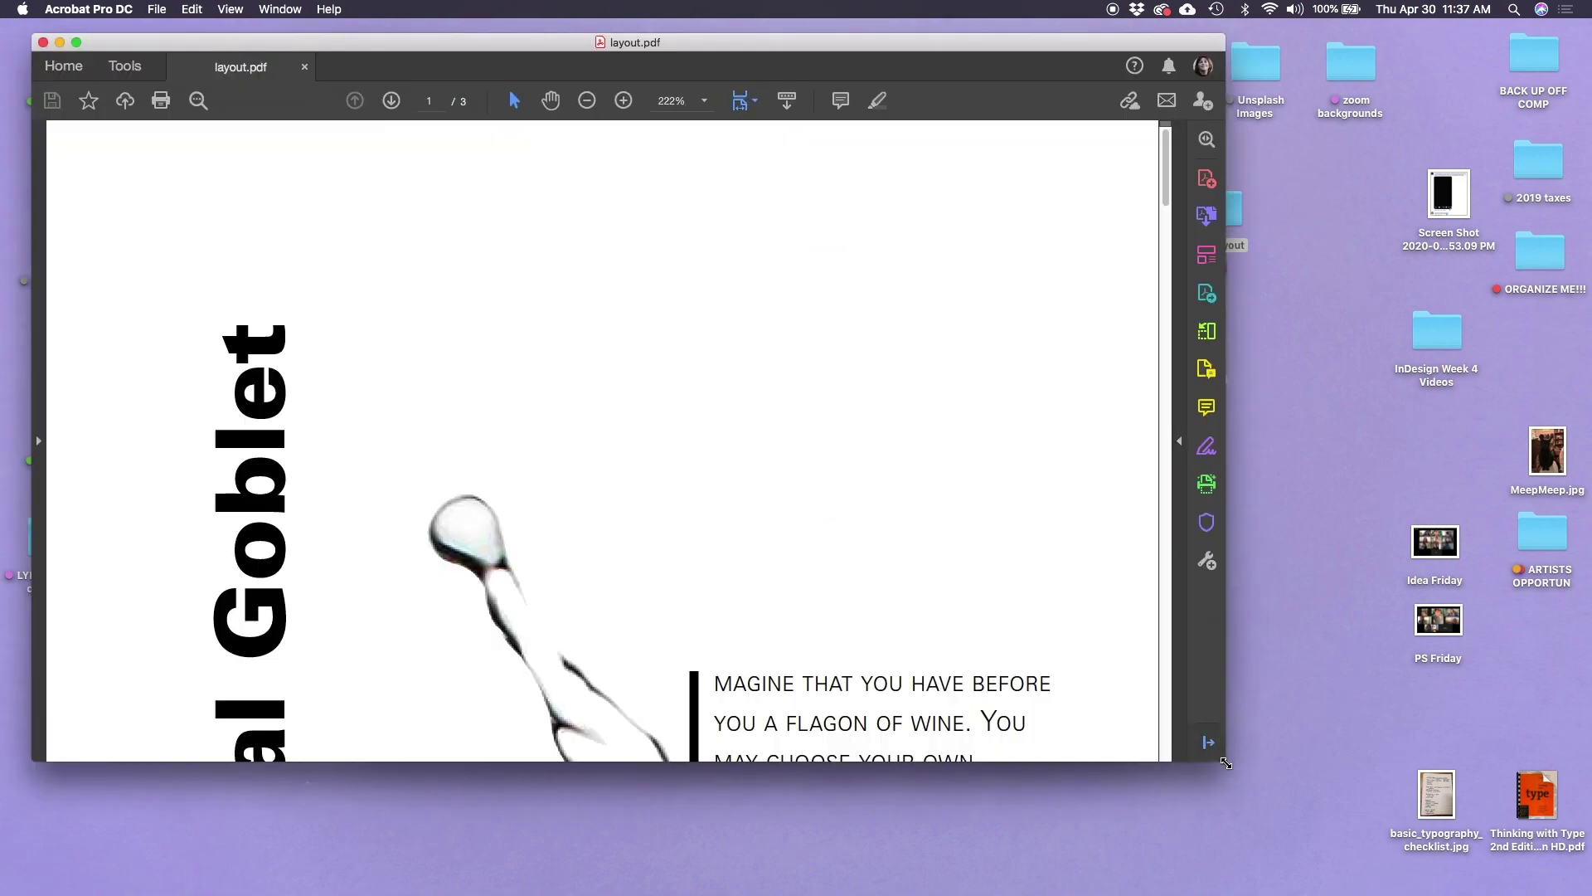
# - Enlarge the PDF window, show the document at 100% and check the title page, the inner spread and the last page
pyautogui.moveTo(1226, 762); pyautogui.dragTo(1311, 893)
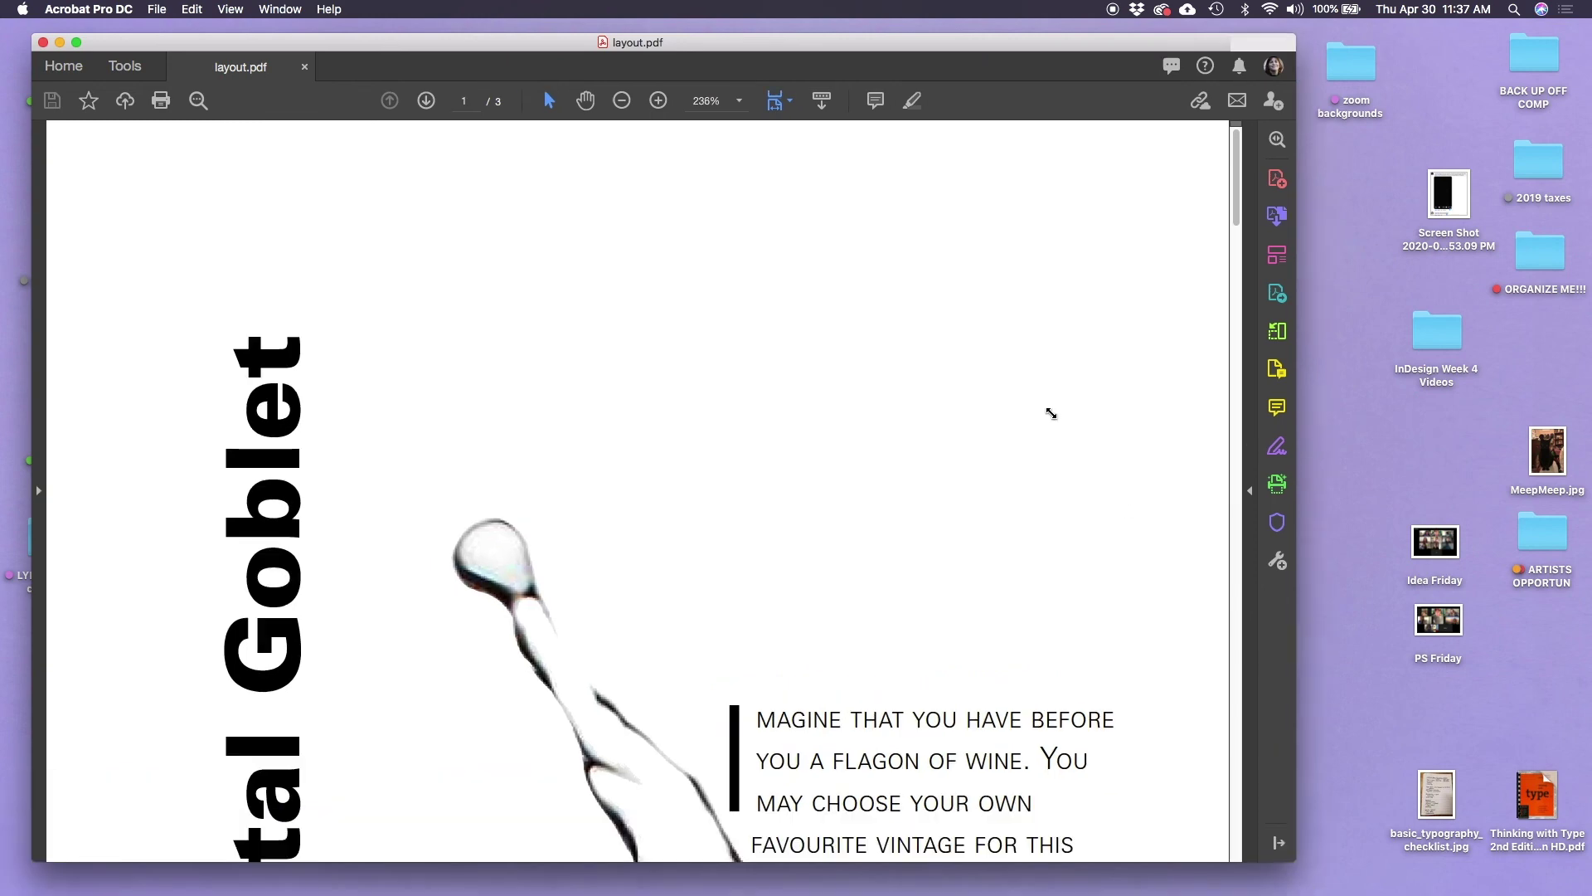
pyautogui.moveTo(781, 42); pyautogui.dragTo(863, 43)
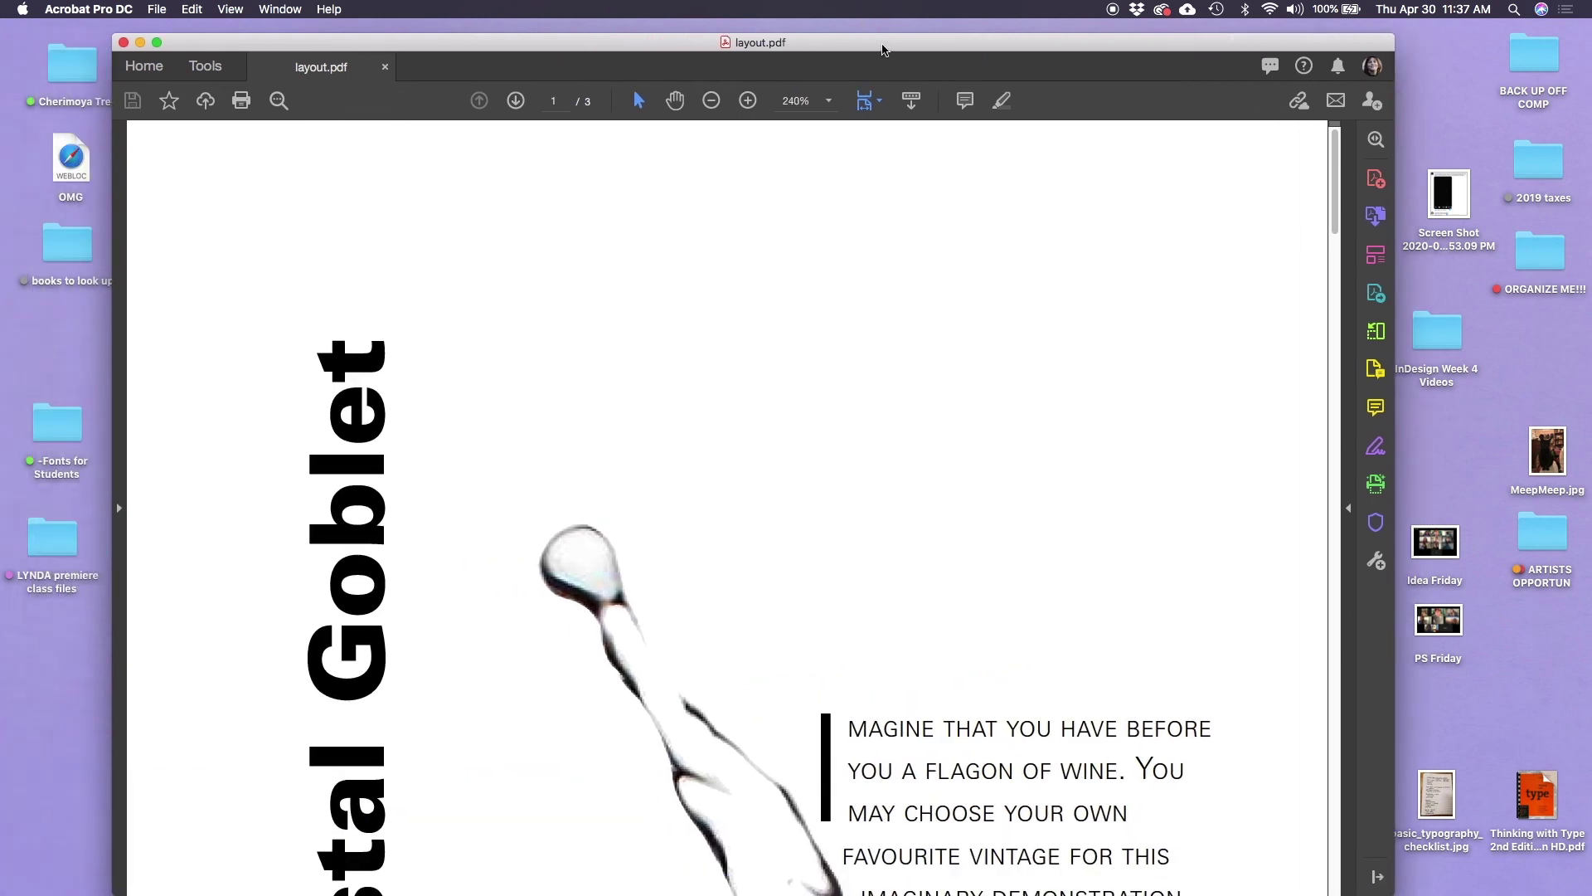
pyautogui.press('super+1')
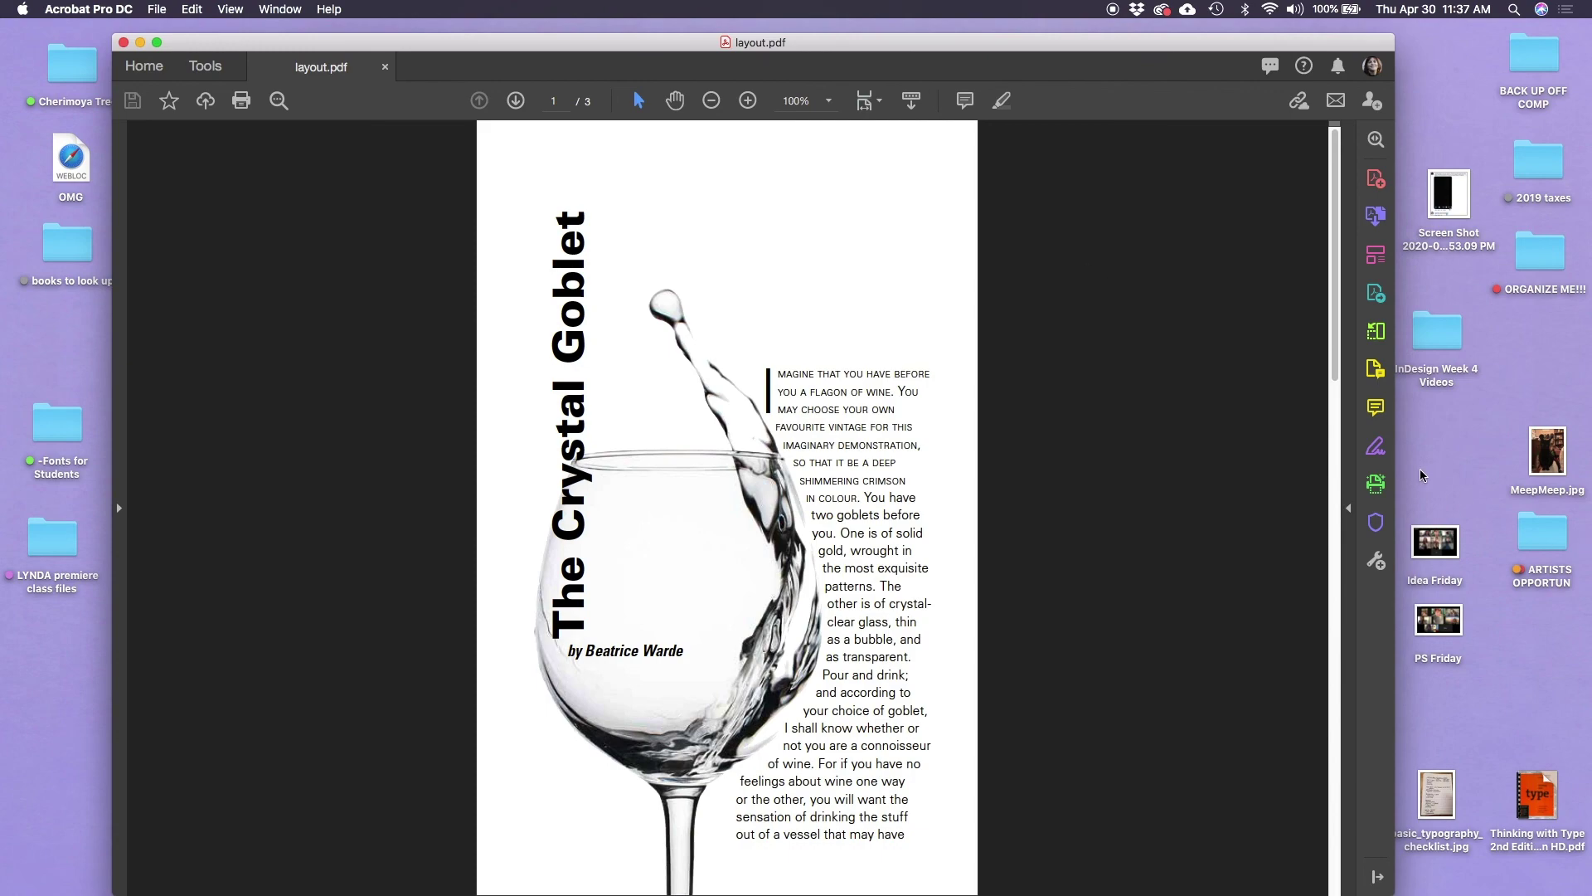
pyautogui.press('End')
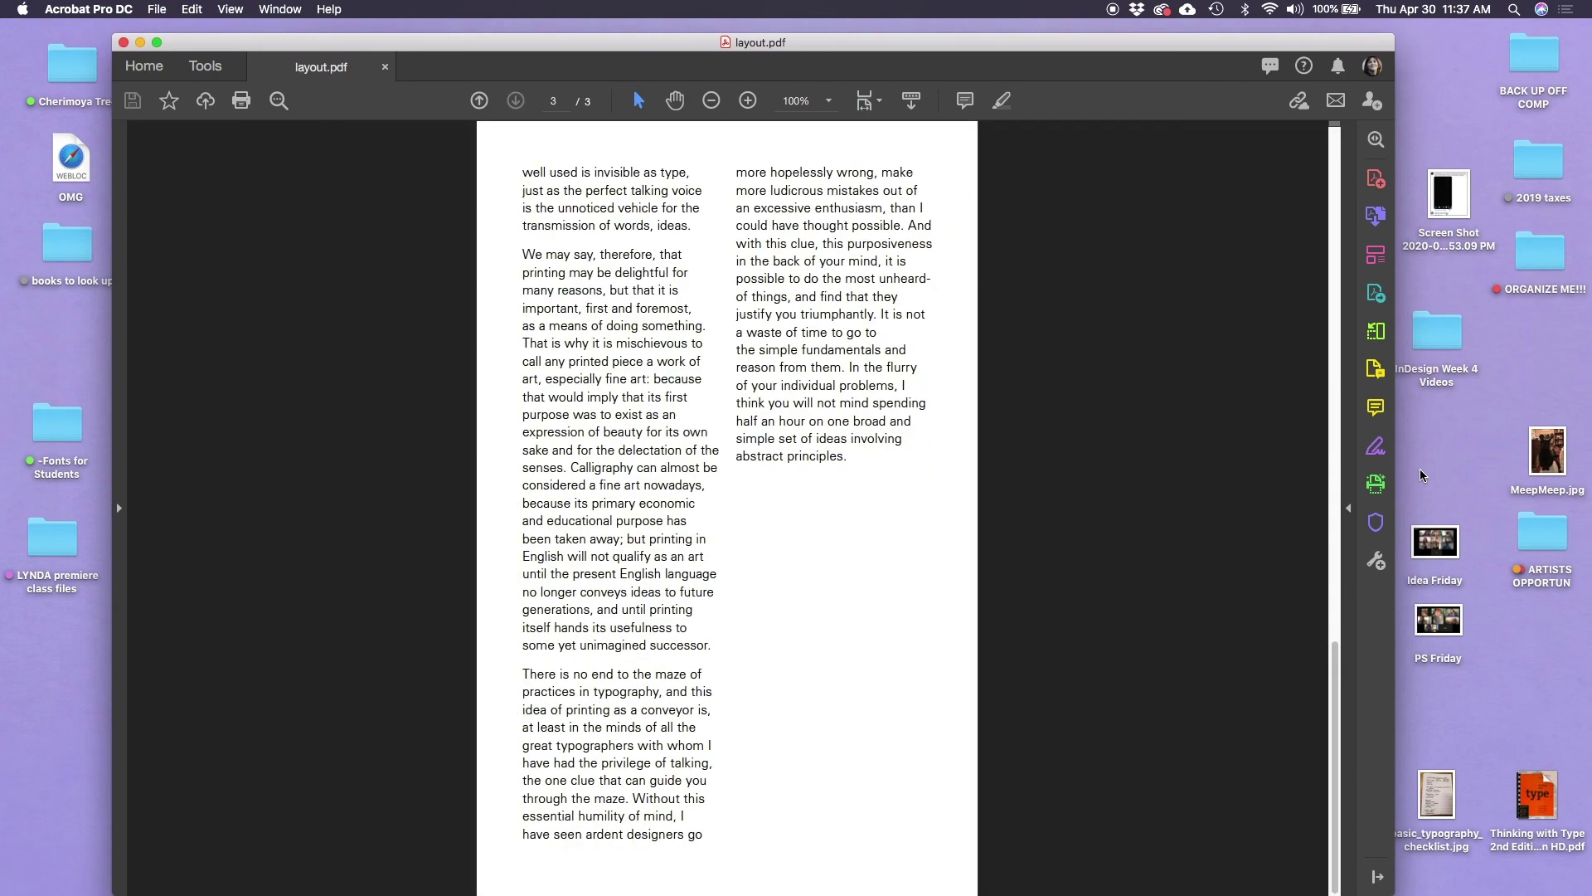
pyautogui.press('Left')
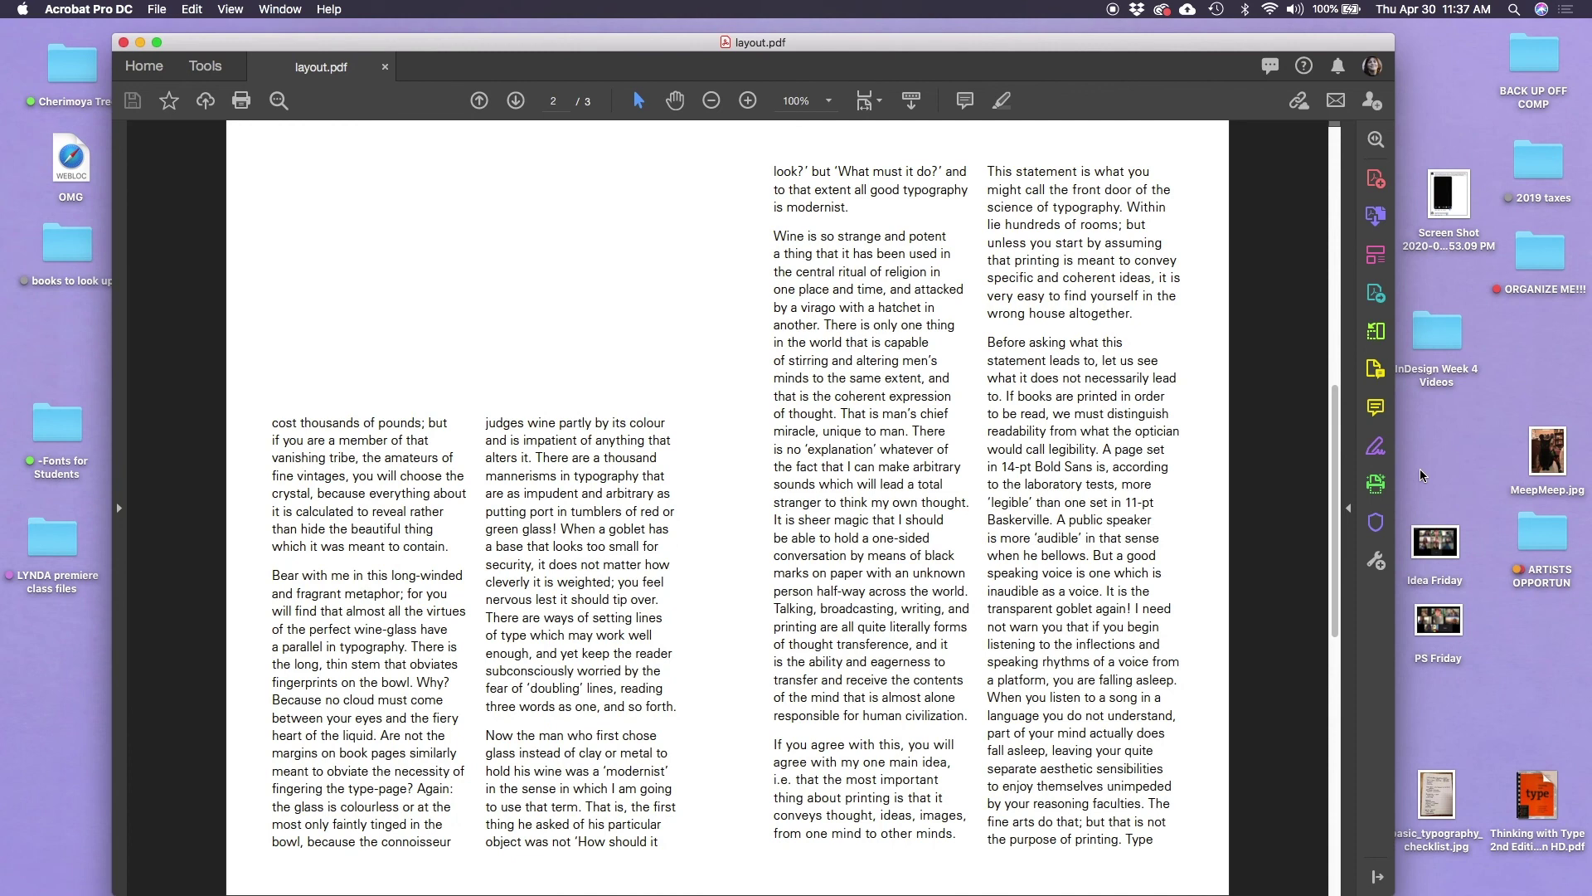
pyautogui.press('Left')
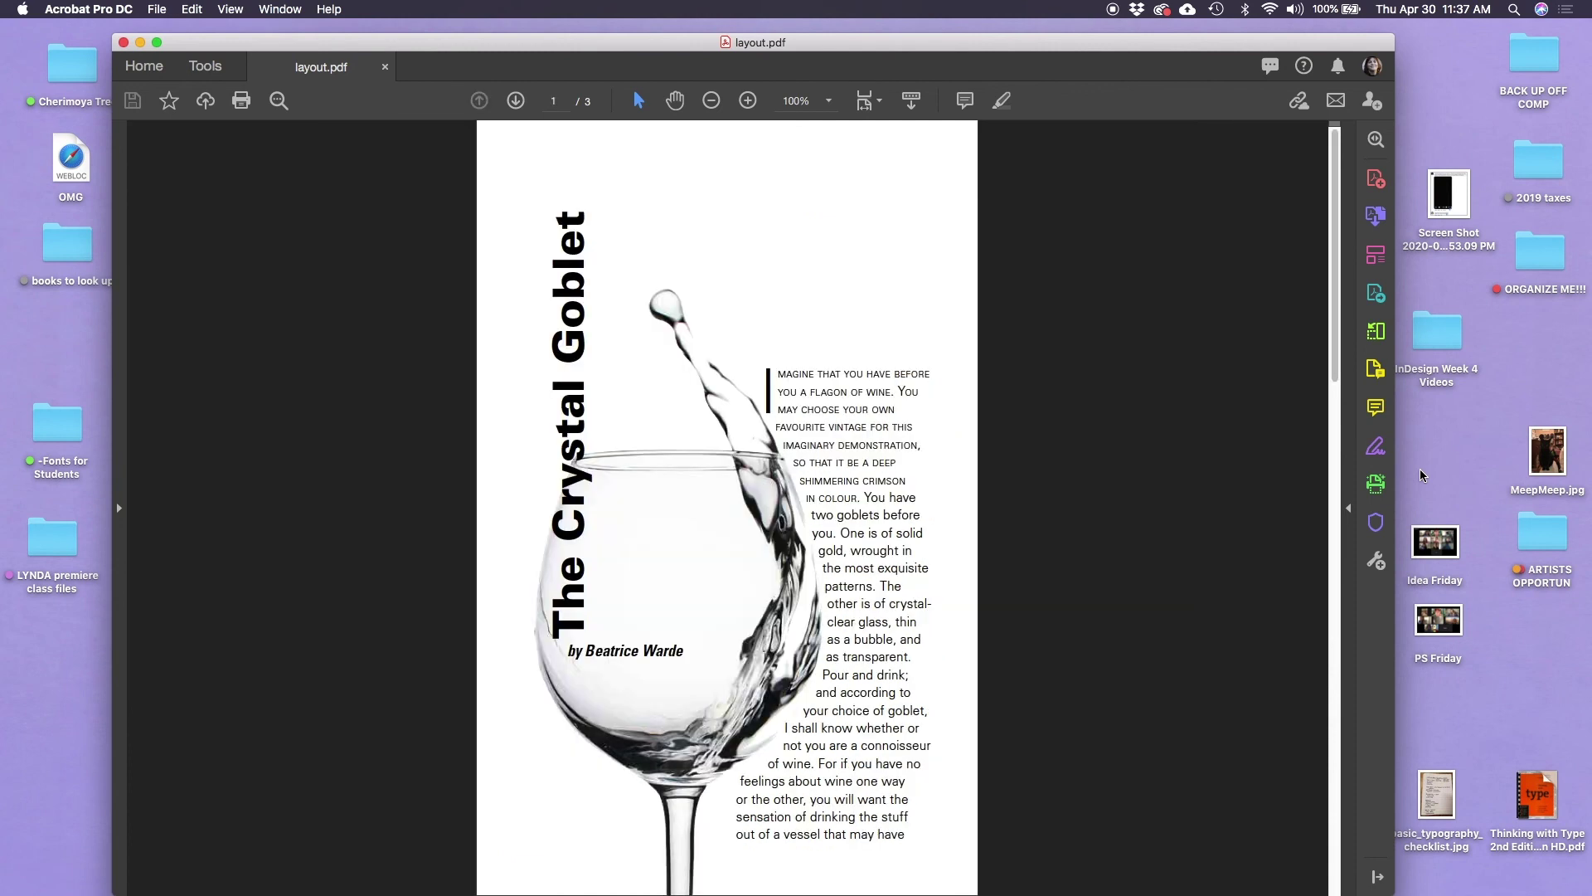